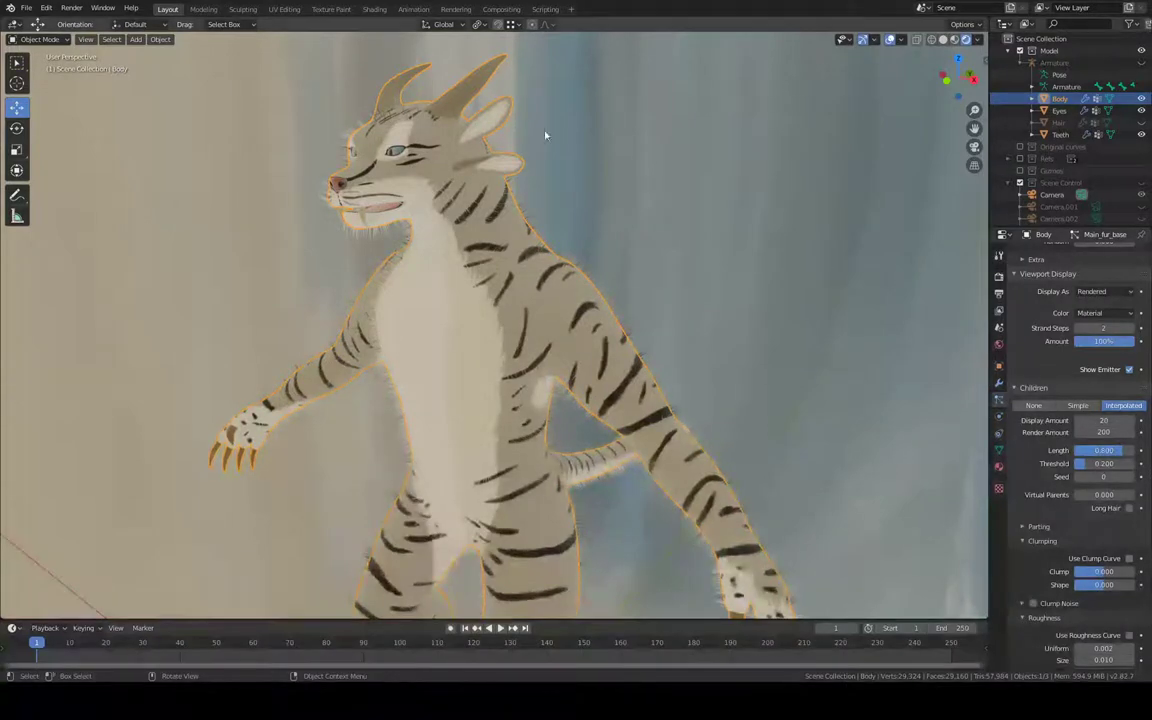
# In the Shading workspace, nudge the lower Background node of the world shader slightly right.
pyautogui.moveTo(563, 311); pyautogui.dragTo(608, 296, button='middle')
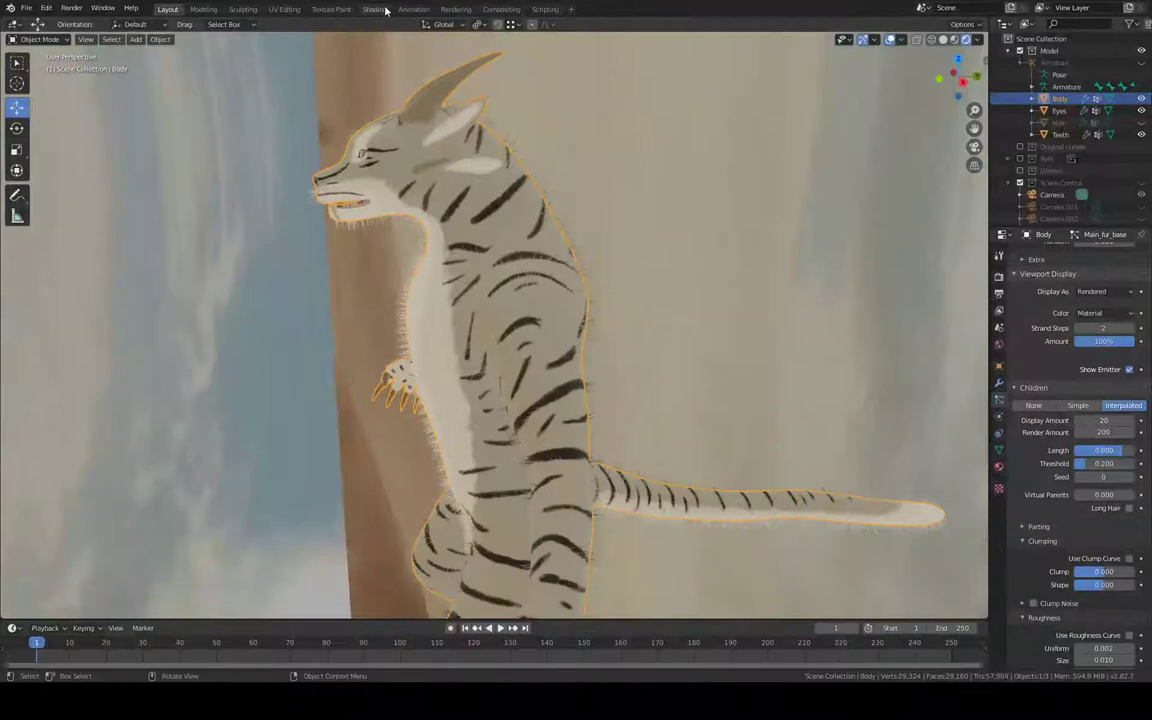
pyautogui.click(374, 9)
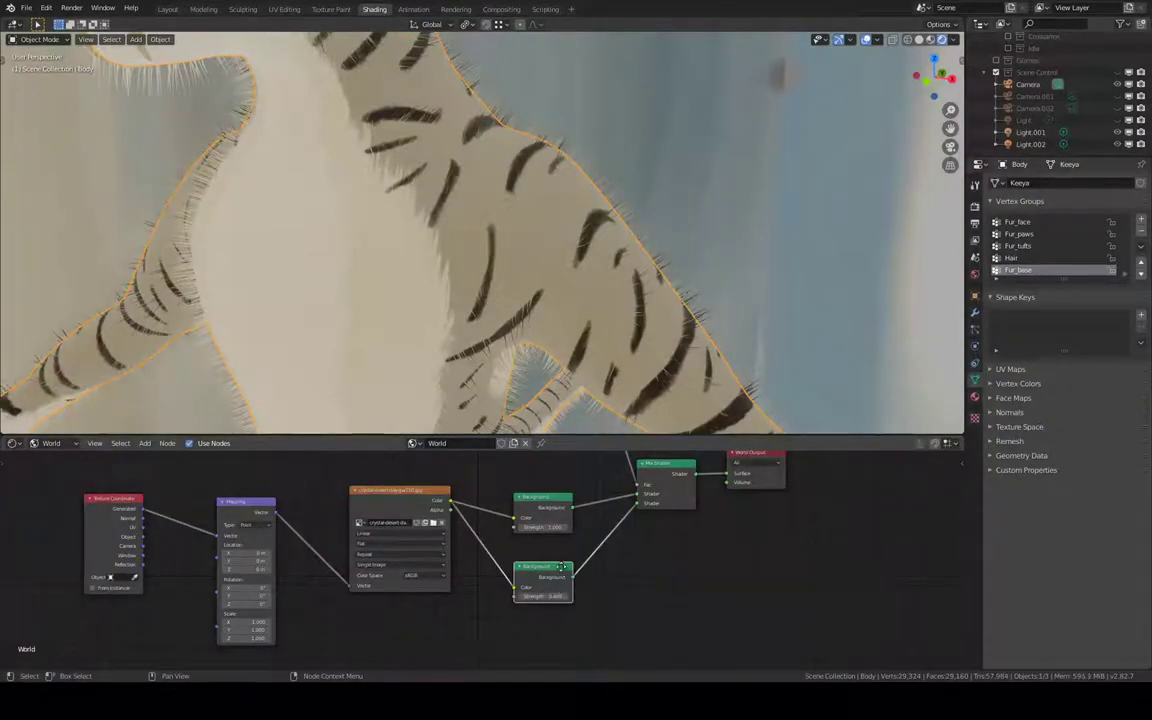
pyautogui.moveTo(561, 567); pyautogui.dragTo(566, 577)
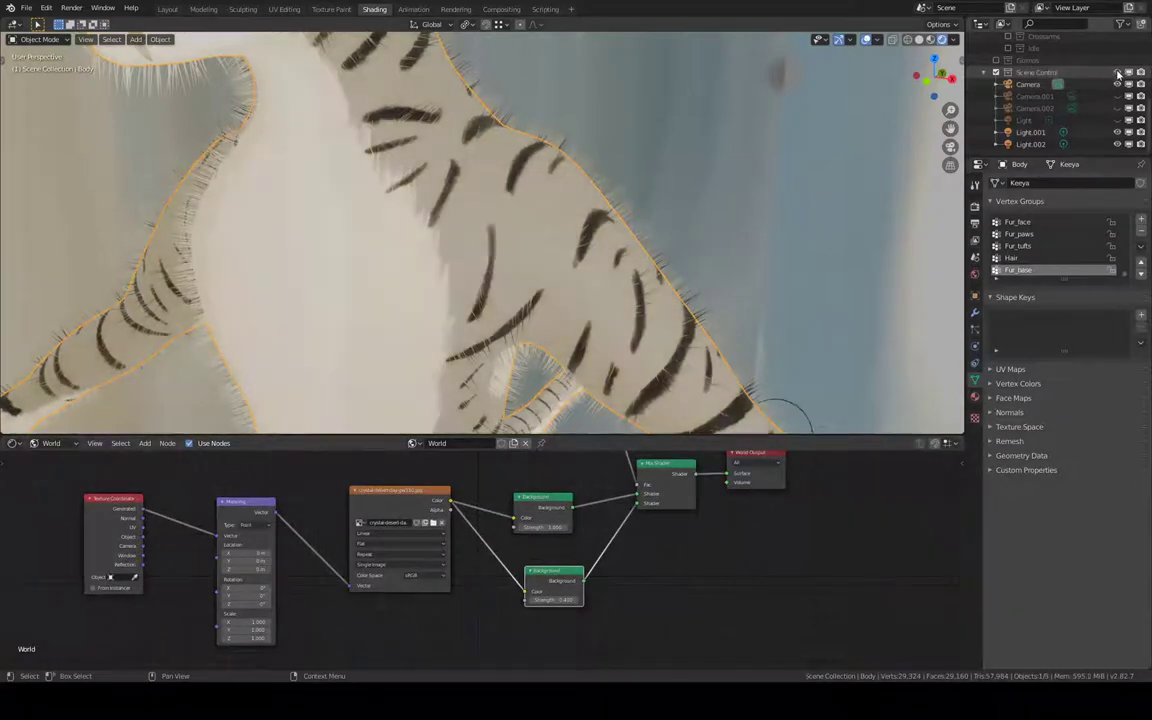
# Return to the Layout workspace and frame the cat's body up close.
pyautogui.click(167, 9)
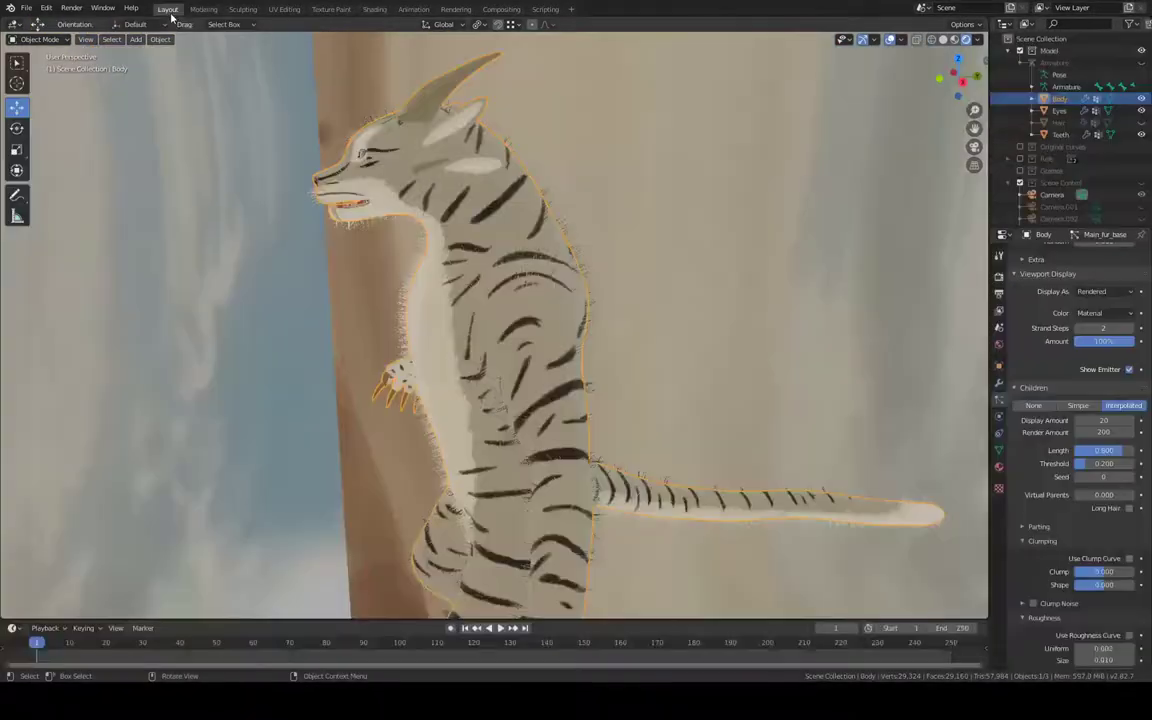
pyautogui.moveTo(648, 254); pyautogui.dragTo(679, 274, button='middle')
pyautogui.scroll(5, 679, 274)
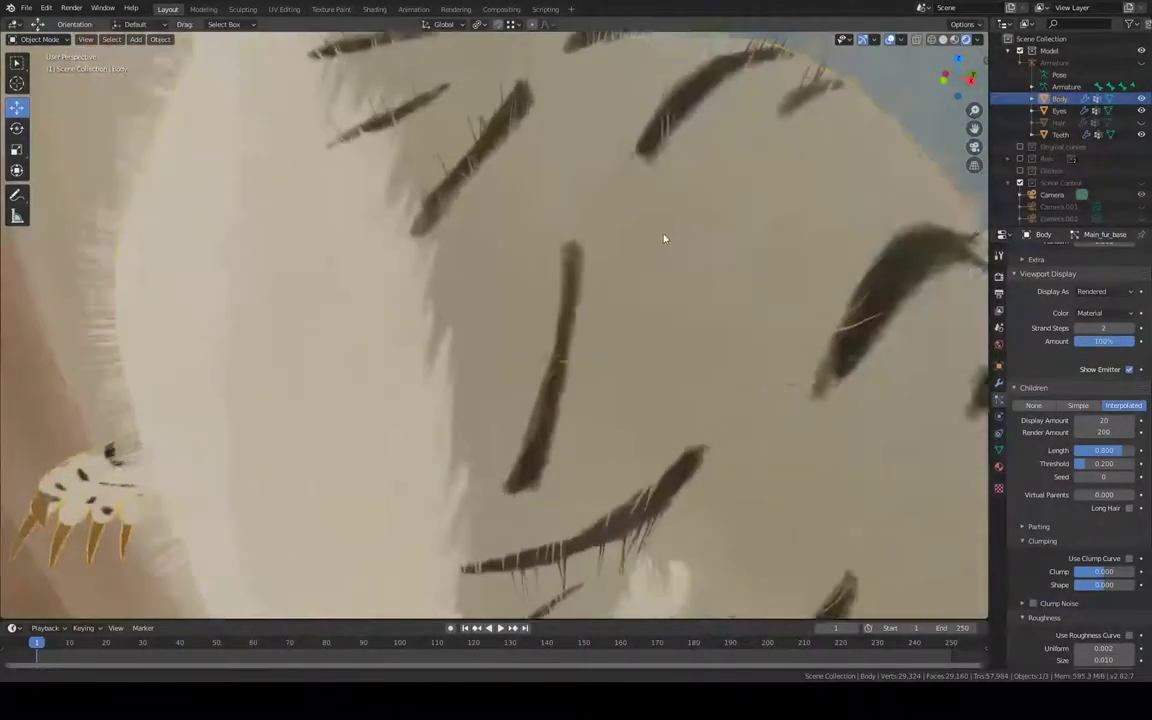
pyautogui.scroll(-1, 663, 239)
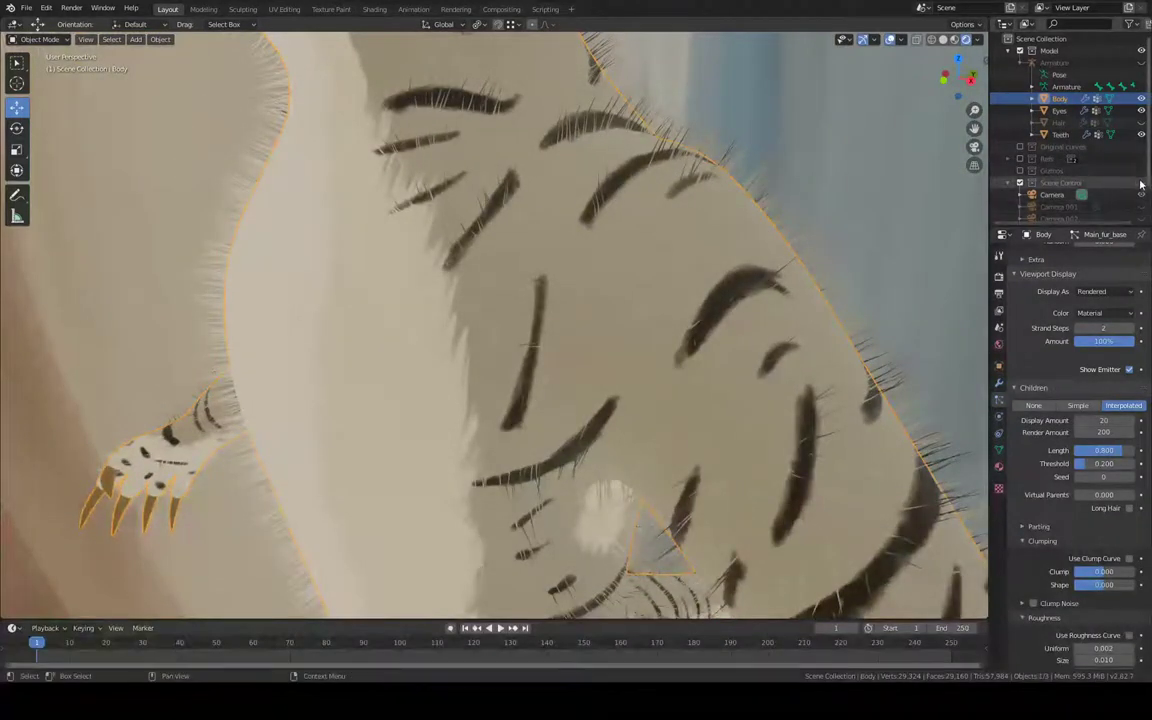
# Enable extra viewport and render restriction toggles in the outliner filter popover.
pyautogui.click(1129, 24)
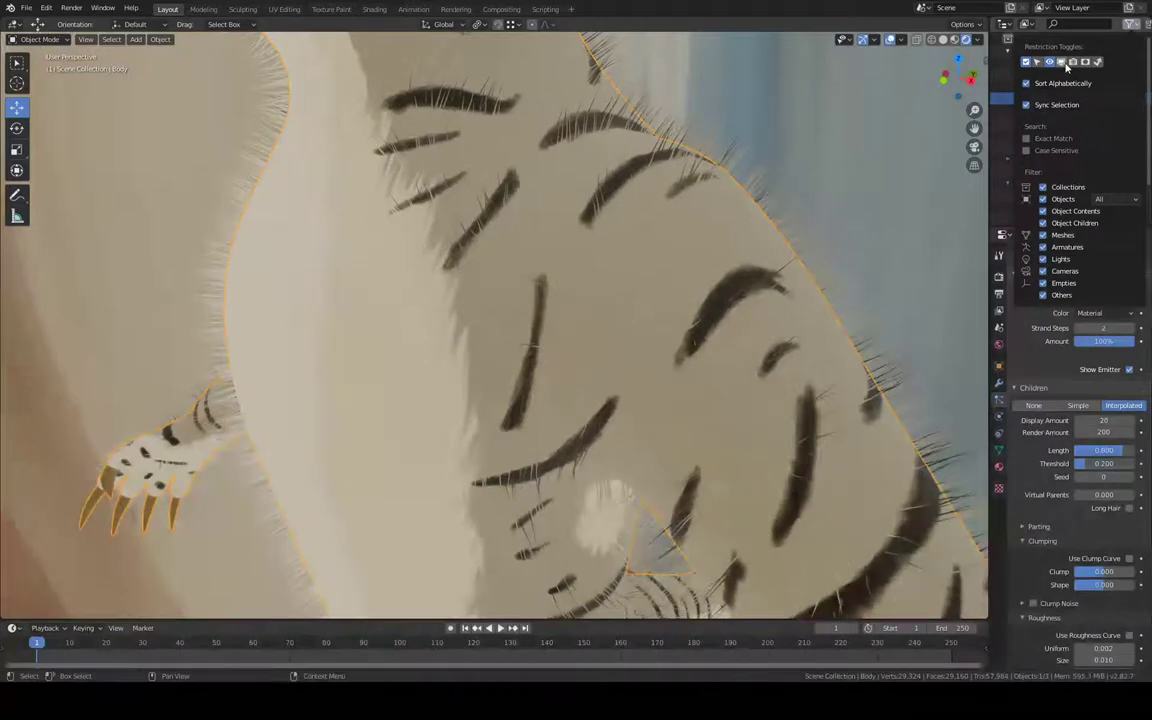
pyautogui.click(1131, 26)
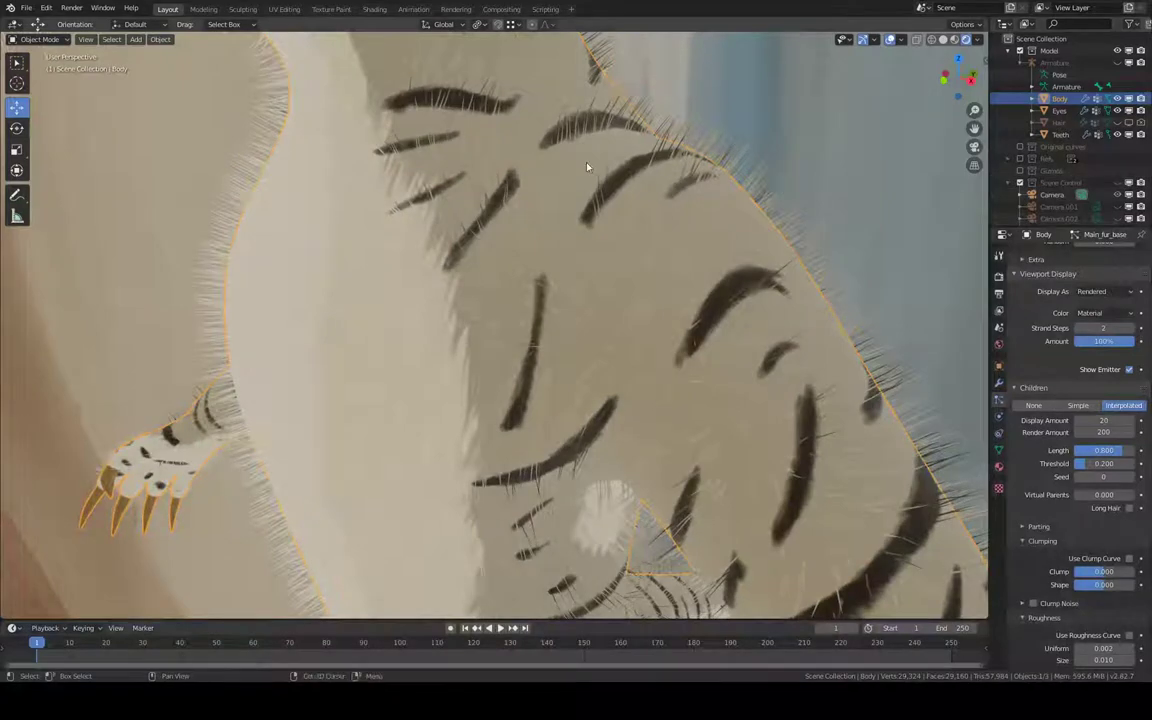
pyautogui.moveTo(586, 170)
pyautogui.mouseDown(button='middle')
pyautogui.moveTo(487, 174)
pyautogui.moveTo(504, 158)
pyautogui.moveTo(302, 145)
pyautogui.mouseUp(button='middle')
pyautogui.moveTo(115, 123)
pyautogui.mouseDown(button='middle')
pyautogui.moveTo(357, 267)
pyautogui.moveTo(337, 321)
pyautogui.moveTo(271, 248)
pyautogui.moveTo(226, 116)
pyautogui.moveTo(458, 206)
pyautogui.moveTo(365, 183)
pyautogui.mouseUp(button='middle')
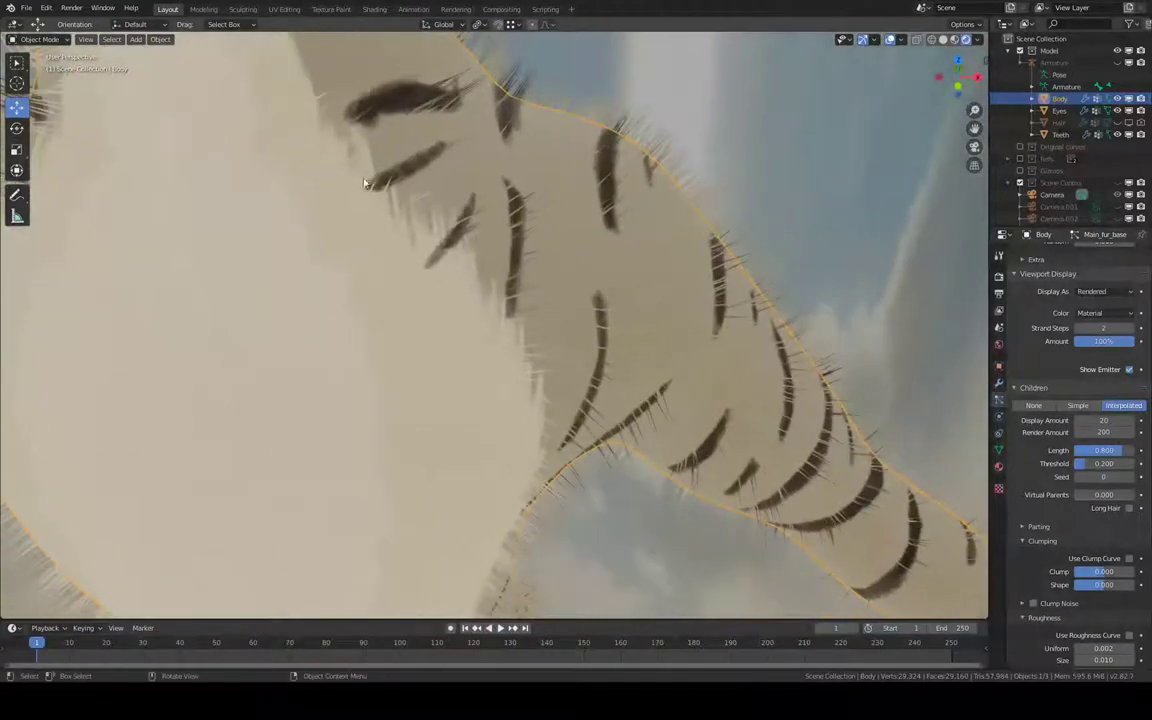
# Put the body in Particle Edit mode with grey Solid viewport shading.
pyautogui.click(49, 40)
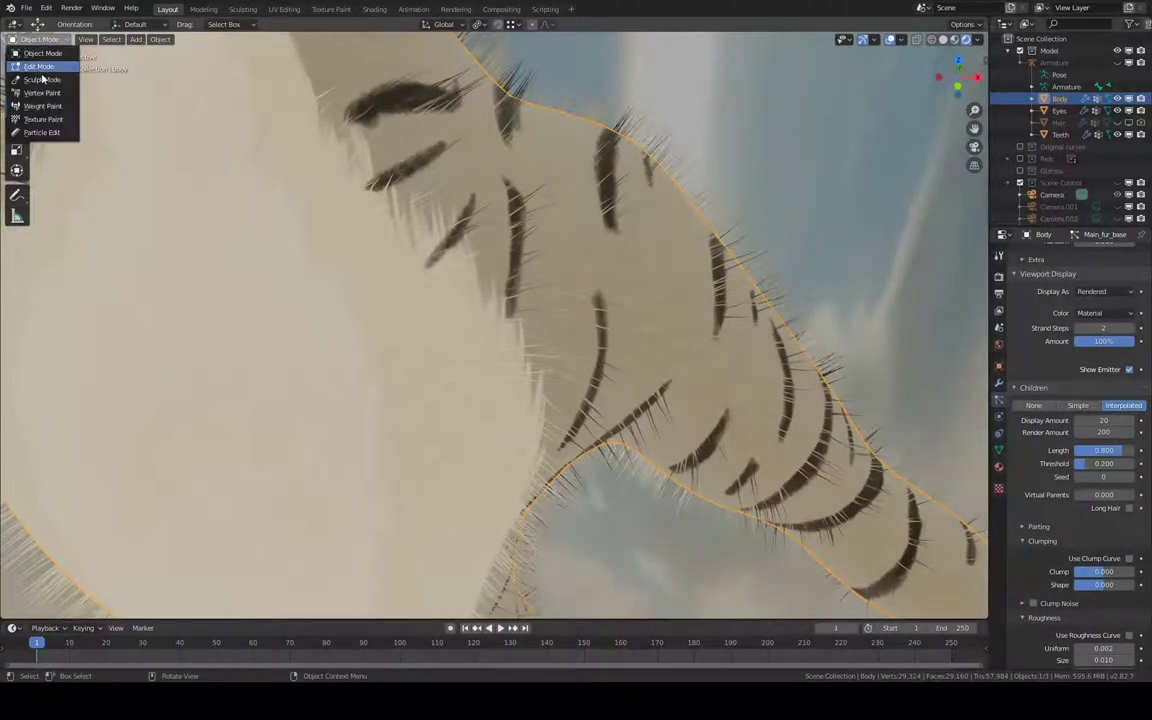
pyautogui.click(46, 133)
pyautogui.moveTo(709, 72)
pyautogui.mouseDown(button='middle')
pyautogui.moveTo(725, 44)
pyautogui.moveTo(893, 41)
pyautogui.mouseUp(button='middle')
pyautogui.click(943, 39)
pyautogui.scroll(3, 598, 325)
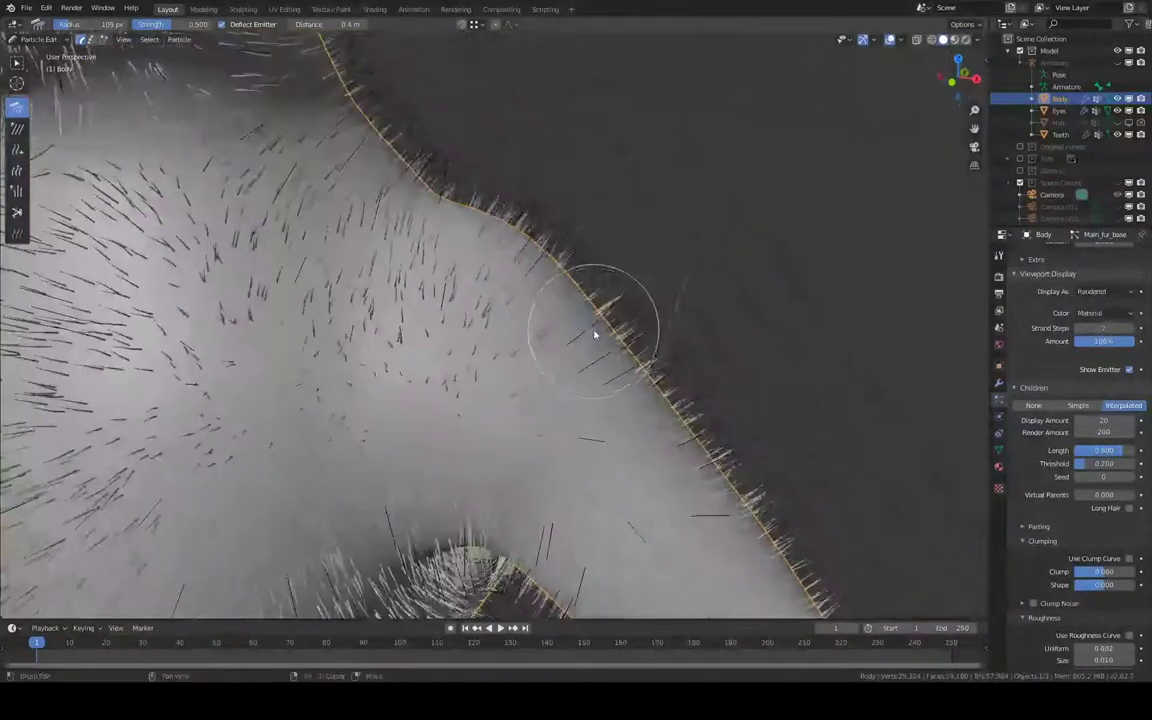
pyautogui.scroll(2, 620, 303)
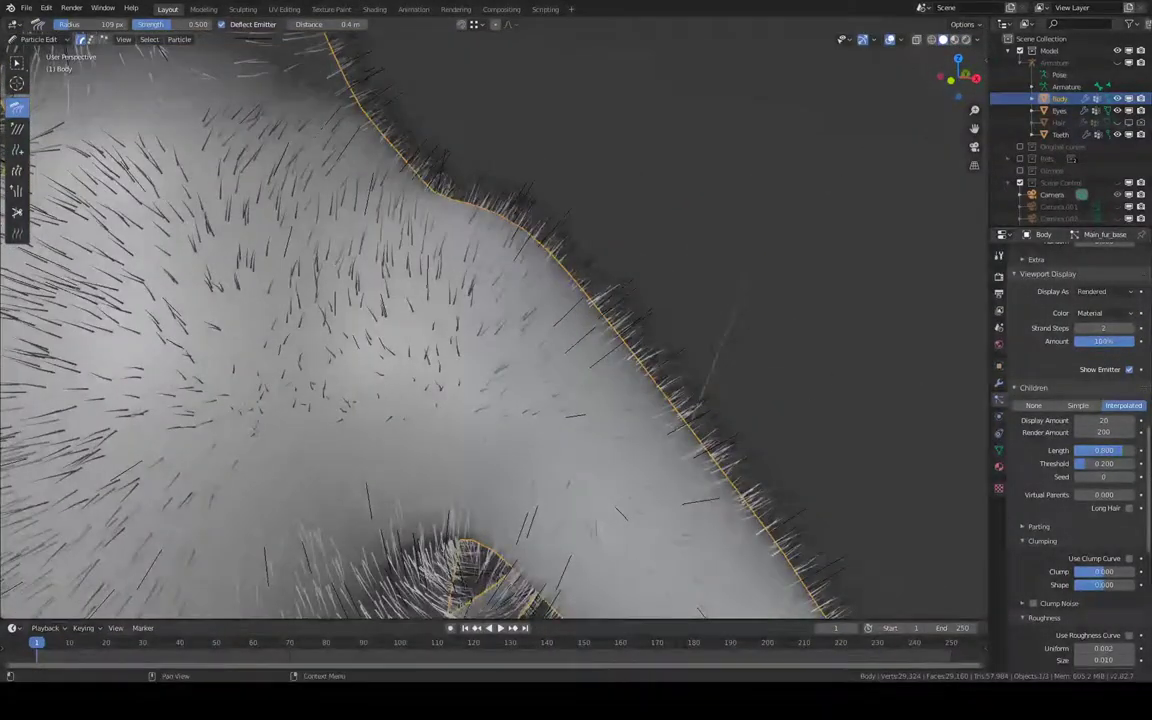
pyautogui.scroll(5, 1075, 450)
pyautogui.scroll(8, 1075, 450)
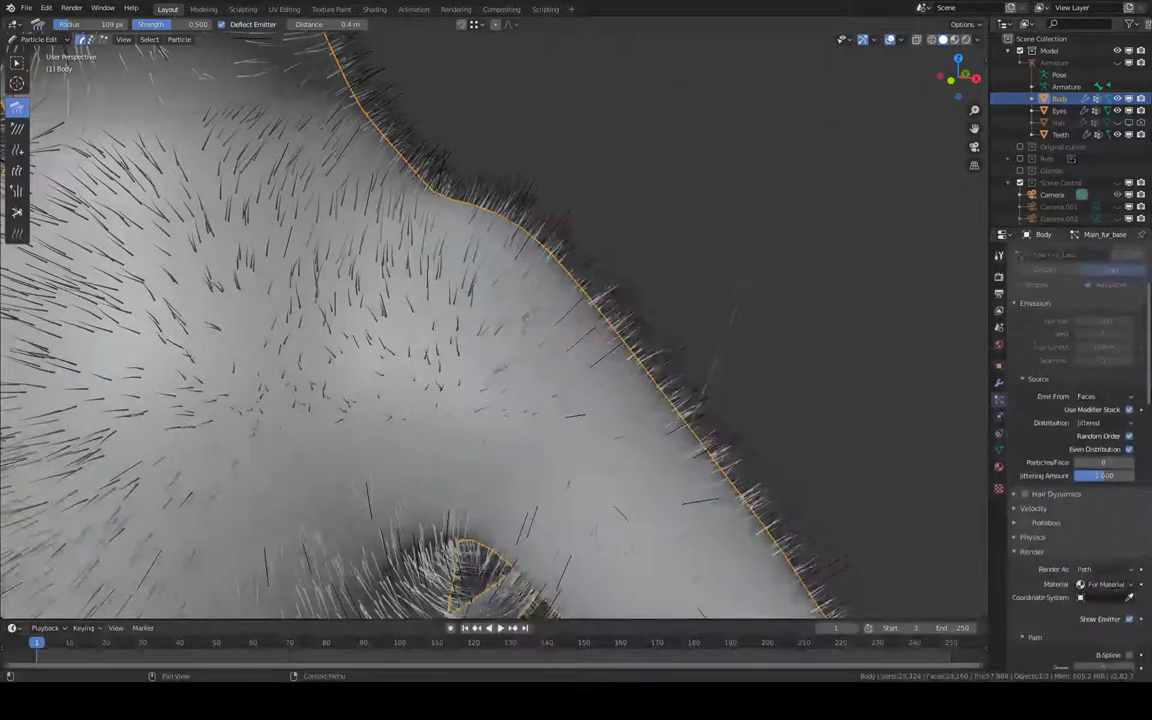
pyautogui.scroll(5, 1075, 450)
pyautogui.scroll(-6, 1075, 450)
pyautogui.scroll(-5, 1075, 450)
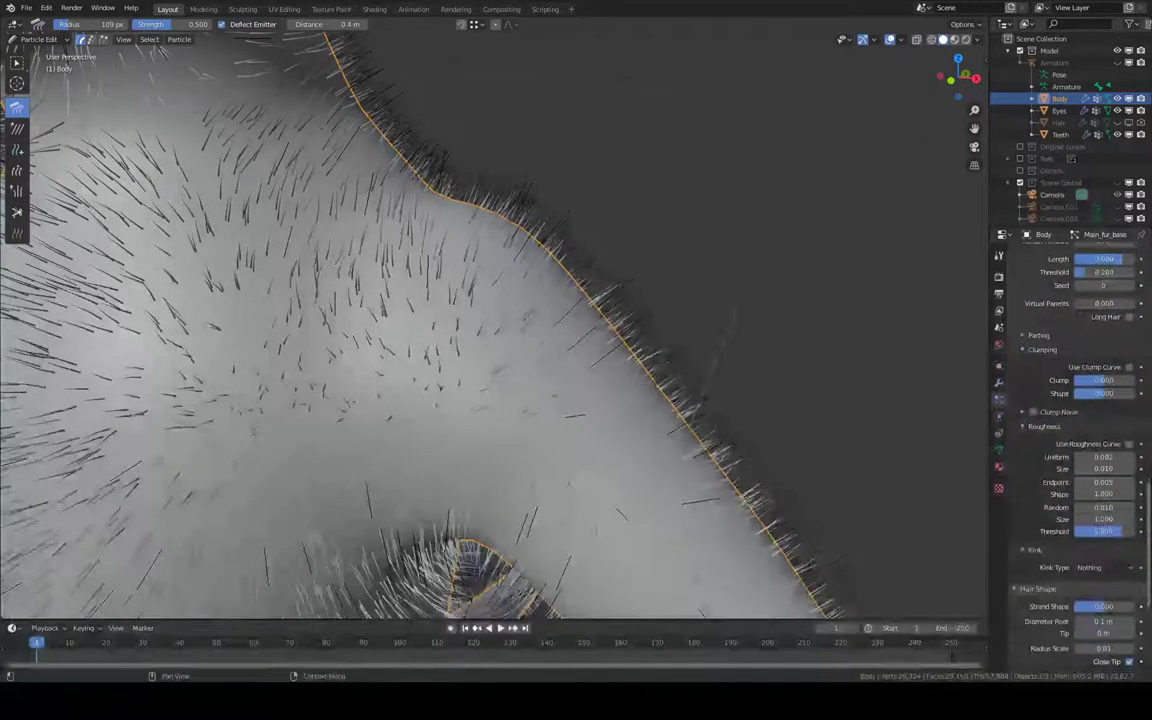
pyautogui.scroll(-3, 1075, 450)
pyautogui.scroll(-3, 1075, 450)
pyautogui.scroll(1, 1075, 450)
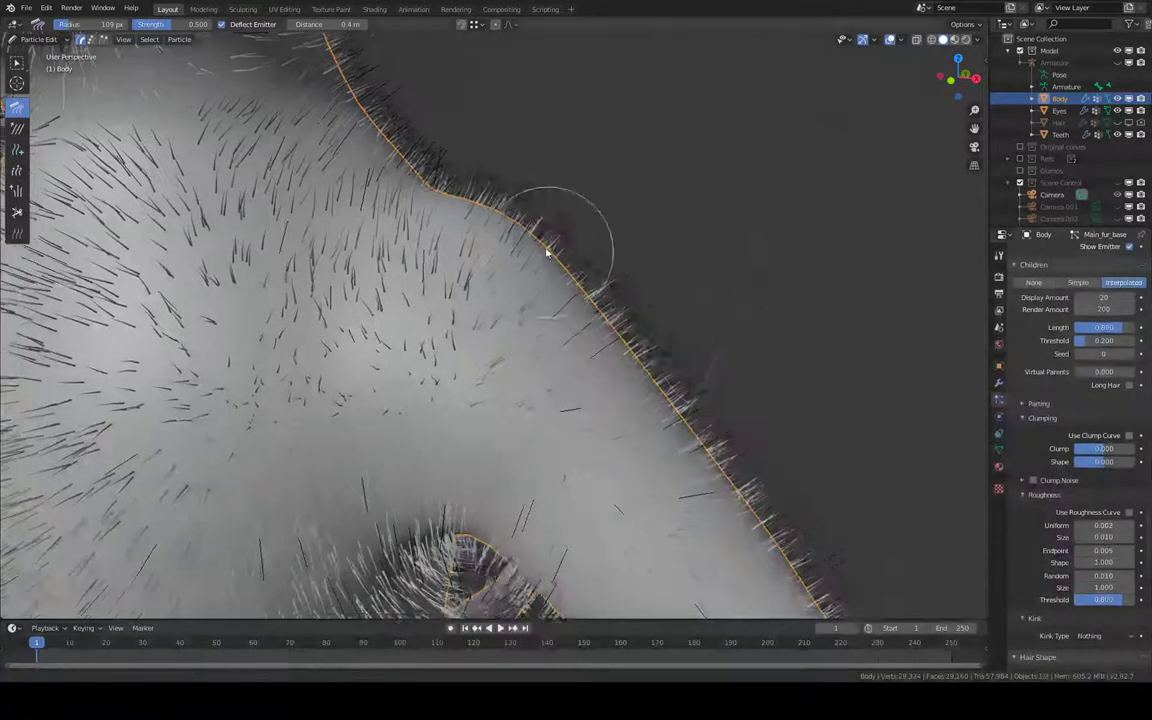
# Change the child hair Roughness Uniform from 0.002 to 0.100.
pyautogui.moveTo(553, 244)
pyautogui.mouseDown(button='middle')
pyautogui.moveTo(679, 237)
pyautogui.moveTo(622, 248)
pyautogui.moveTo(602, 270)
pyautogui.moveTo(620, 255)
pyautogui.mouseUp(button='middle')
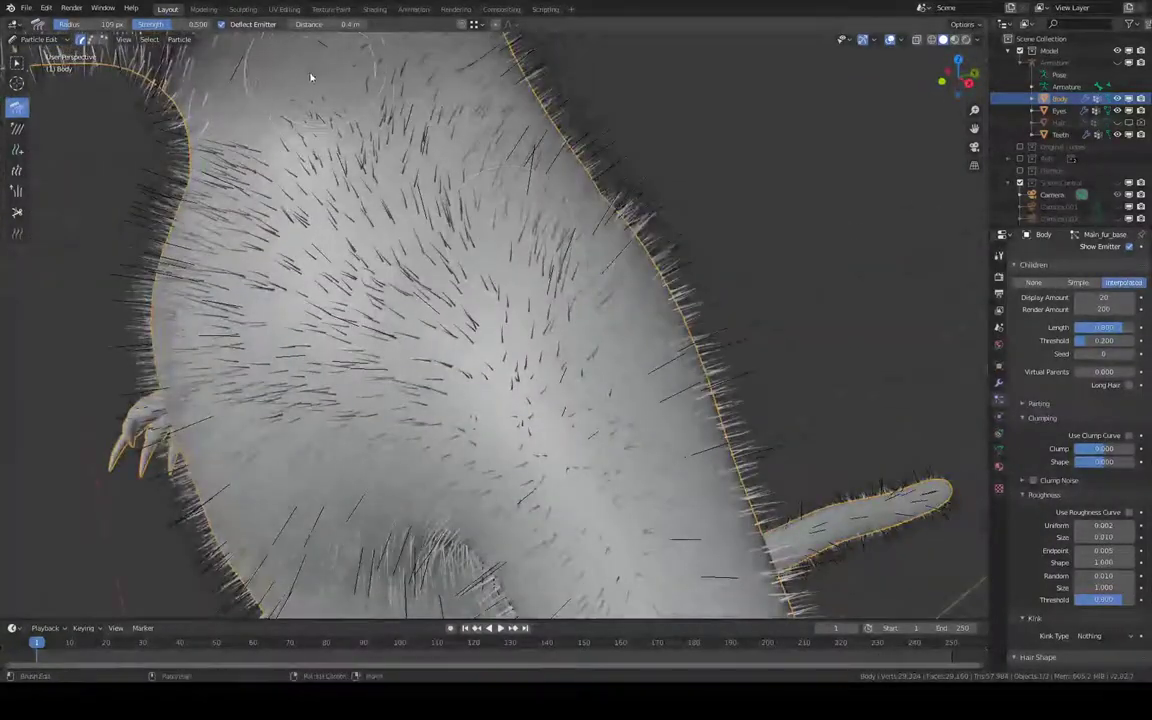
pyautogui.moveTo(309, 77)
pyautogui.mouseDown(button='middle')
pyautogui.moveTo(334, 72)
pyautogui.moveTo(525, 211)
pyautogui.mouseUp(button='middle')
pyautogui.scroll(2, 525, 211)
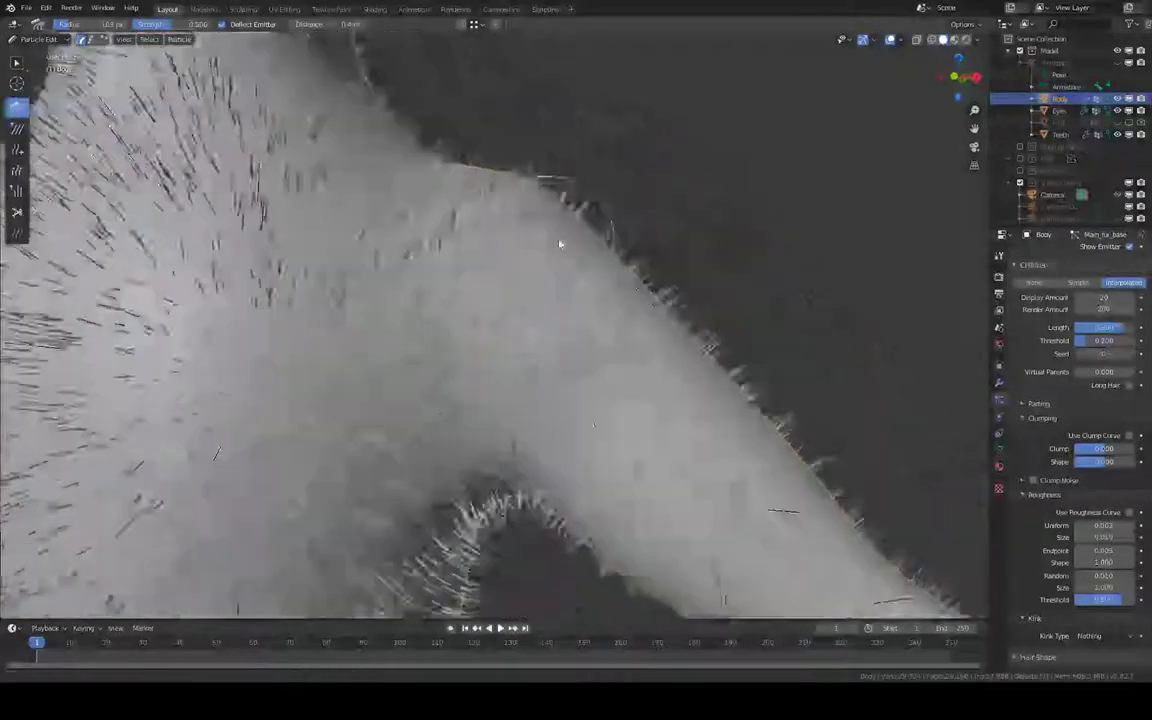
pyautogui.scroll(2, 560, 244)
pyautogui.scroll(2, 609, 231)
pyautogui.scroll(1, 694, 188)
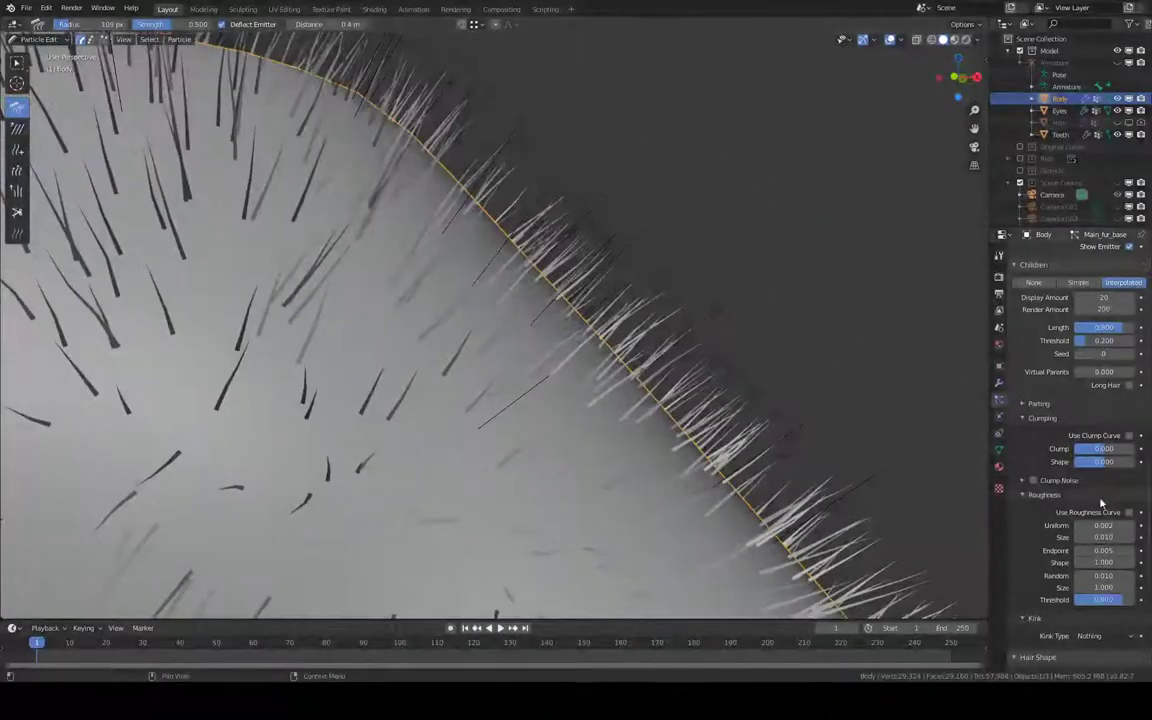
pyautogui.click(1131, 527)
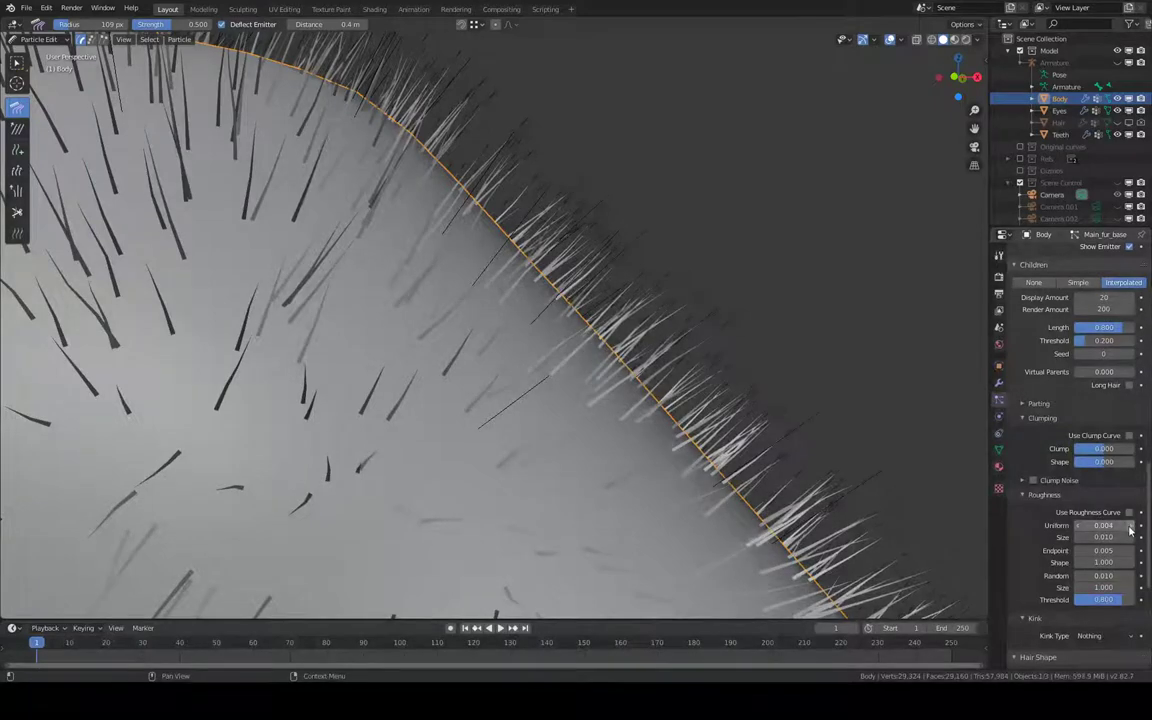
pyautogui.press('BackSpace')
pyautogui.press('BackSpace')
# Return the body to Object Mode and restore an earlier state from Undo History.
pyautogui.click(40, 39)
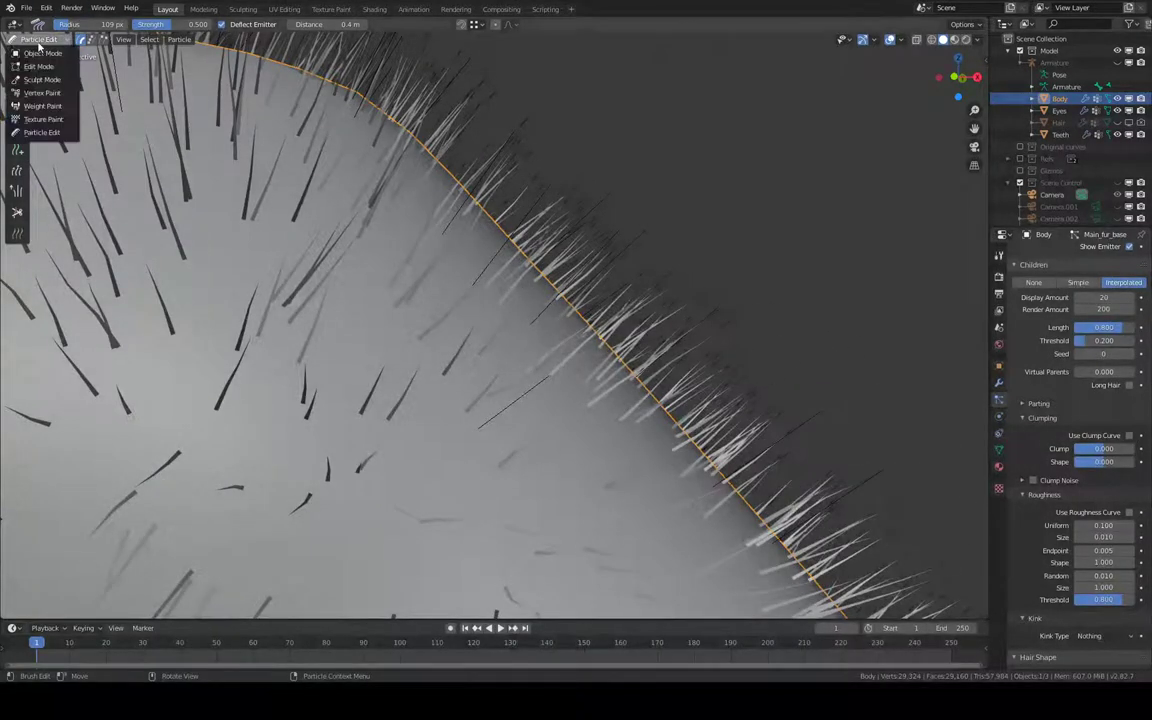
pyautogui.click(43, 54)
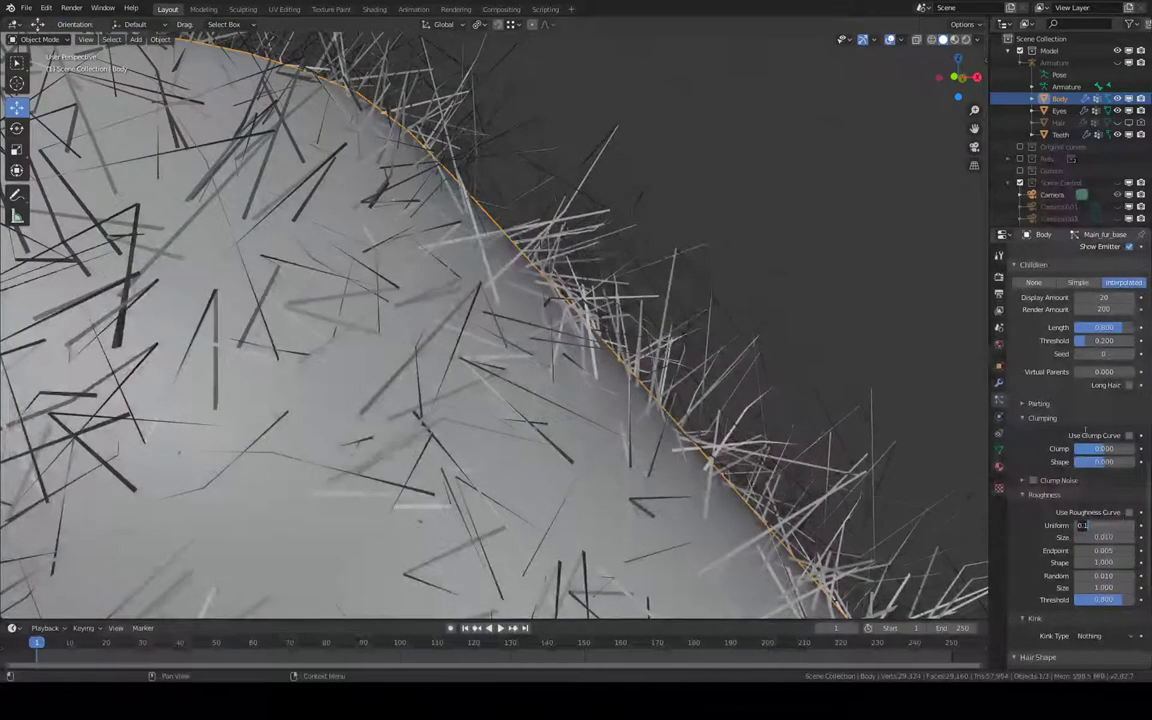
pyautogui.click(47, 8)
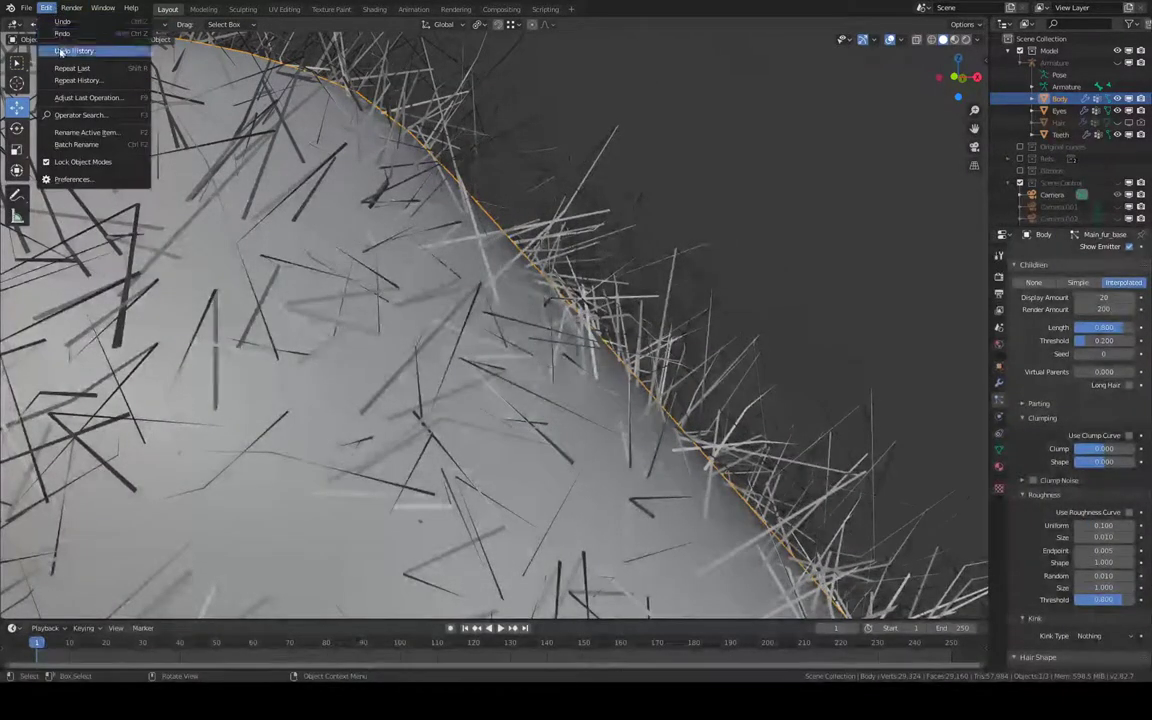
pyautogui.click(75, 50)
pyautogui.click(45, 52)
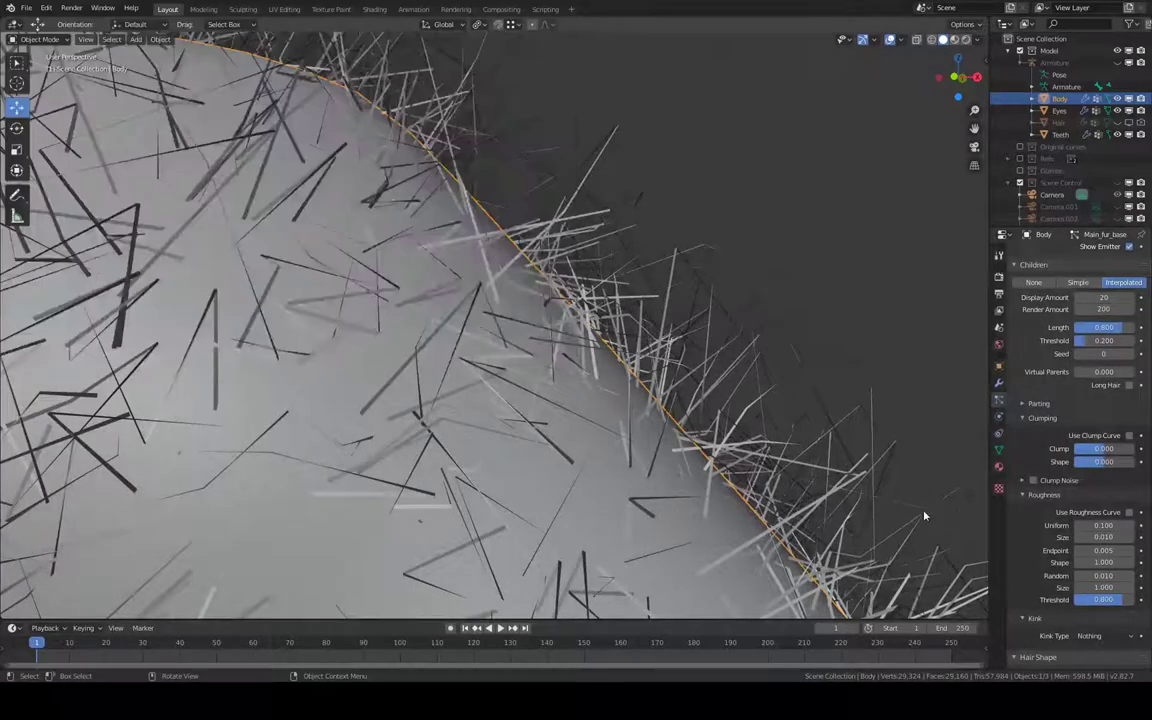
# Set Roughness Uniform to 0.003, then step it up to 0.005.
pyautogui.click(1114, 525)
pyautogui.write('0.003')
pyautogui.press('Return')
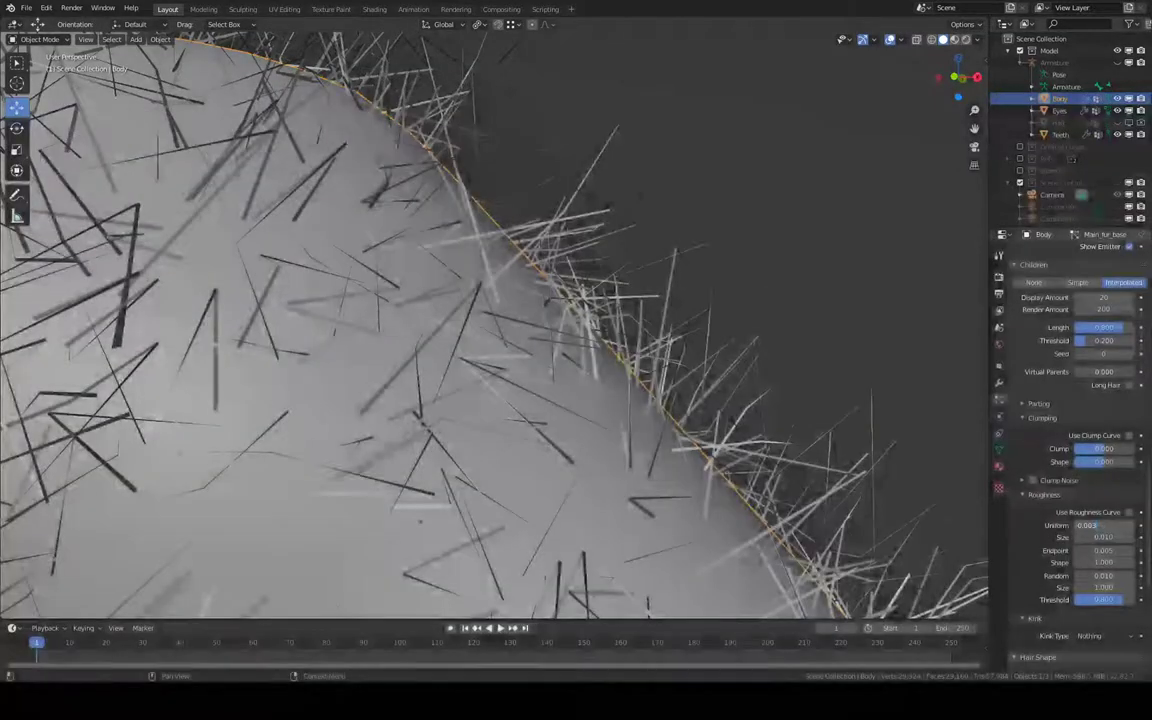
pyautogui.click(1135, 528)
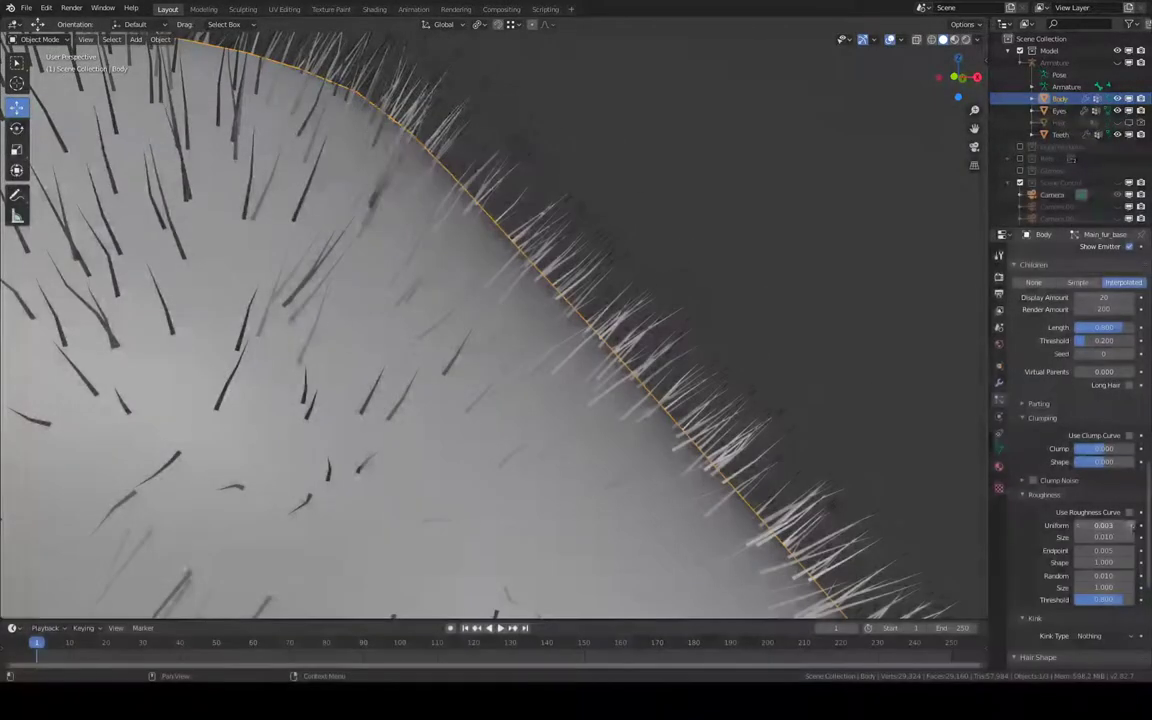
pyautogui.click(1135, 528)
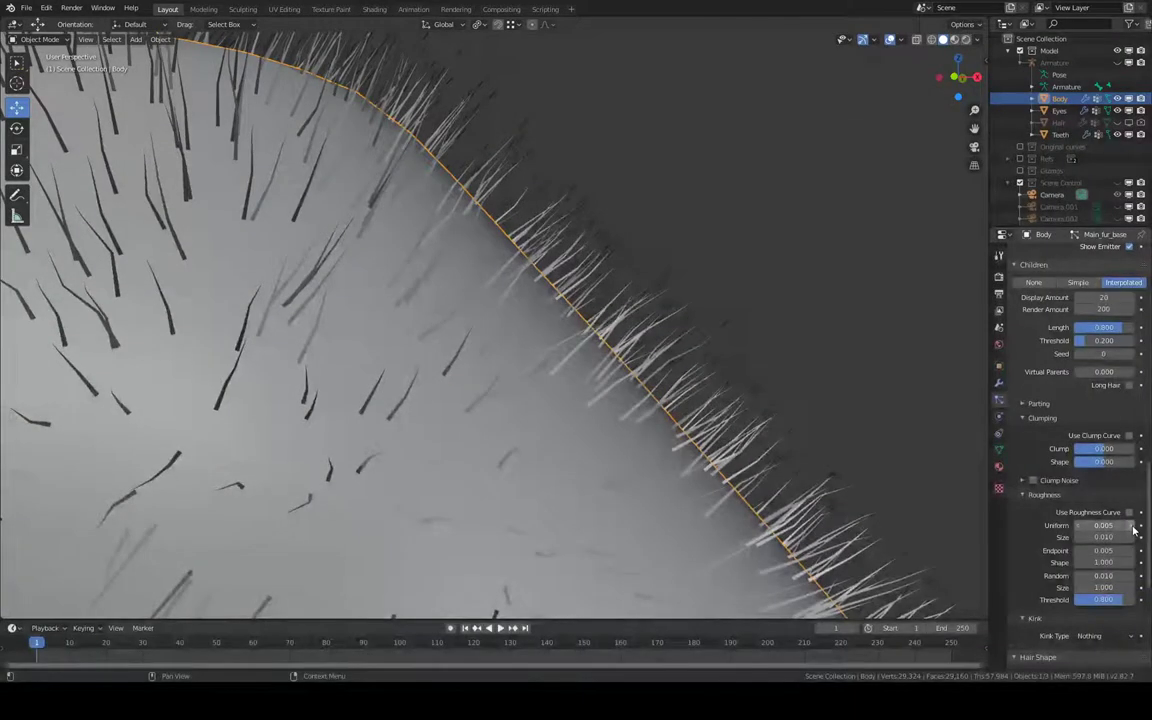
# Try a larger Roughness Size to test rougher hair on the head and neck.
pyautogui.scroll(-5, 836, 468)
pyautogui.moveTo(836, 468); pyautogui.dragTo(675, 447, button='middle')
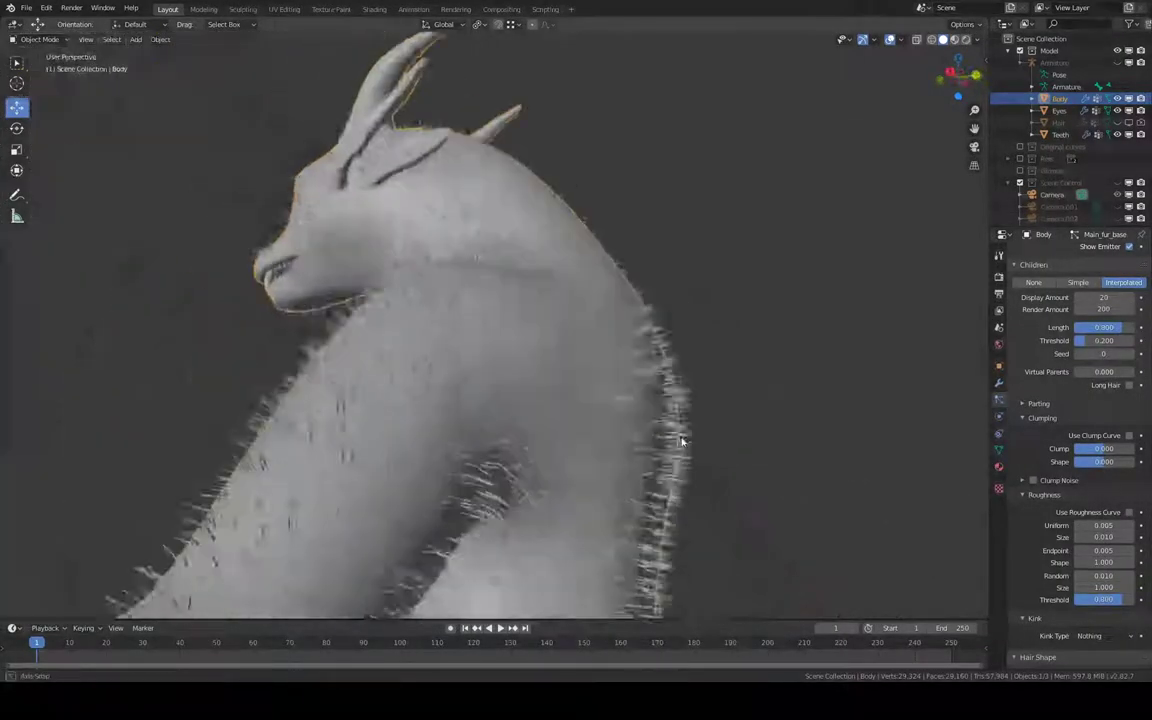
pyautogui.scroll(5, 805, 465)
pyautogui.scroll(3, 797, 465)
pyautogui.scroll(-3, 797, 465)
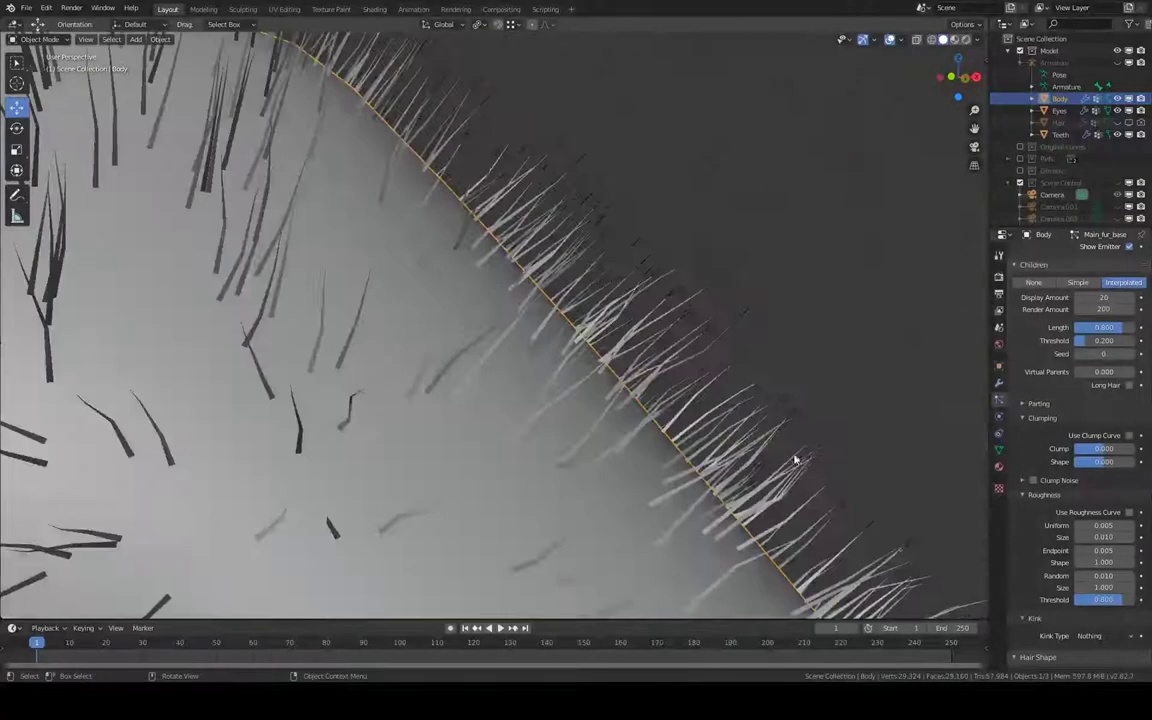
pyautogui.scroll(-1, 790, 455)
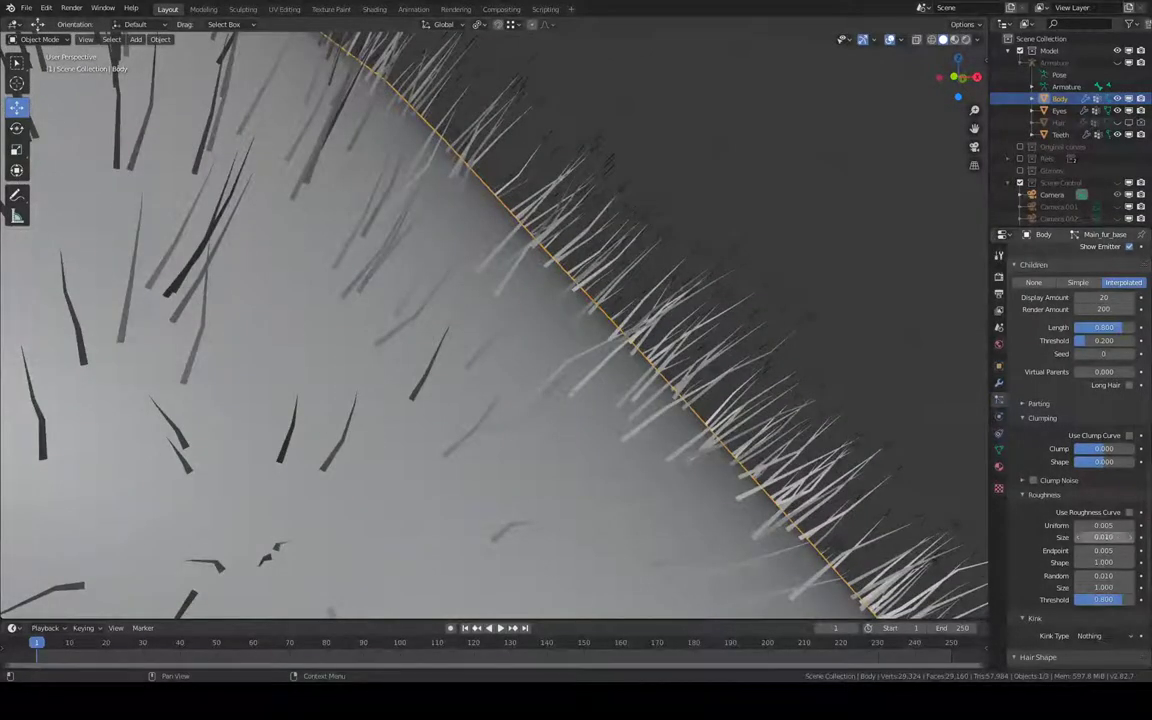
pyautogui.moveTo(1131, 537); pyautogui.dragTo(1133, 540)
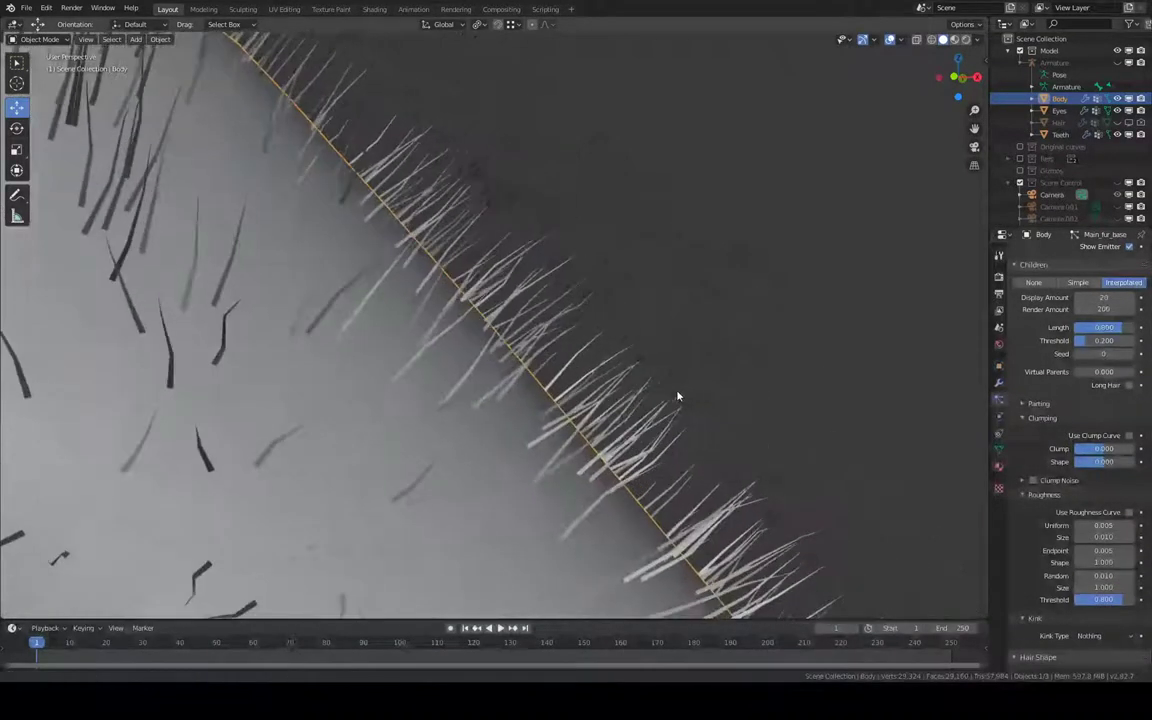
pyautogui.scroll(10, 1081, 413)
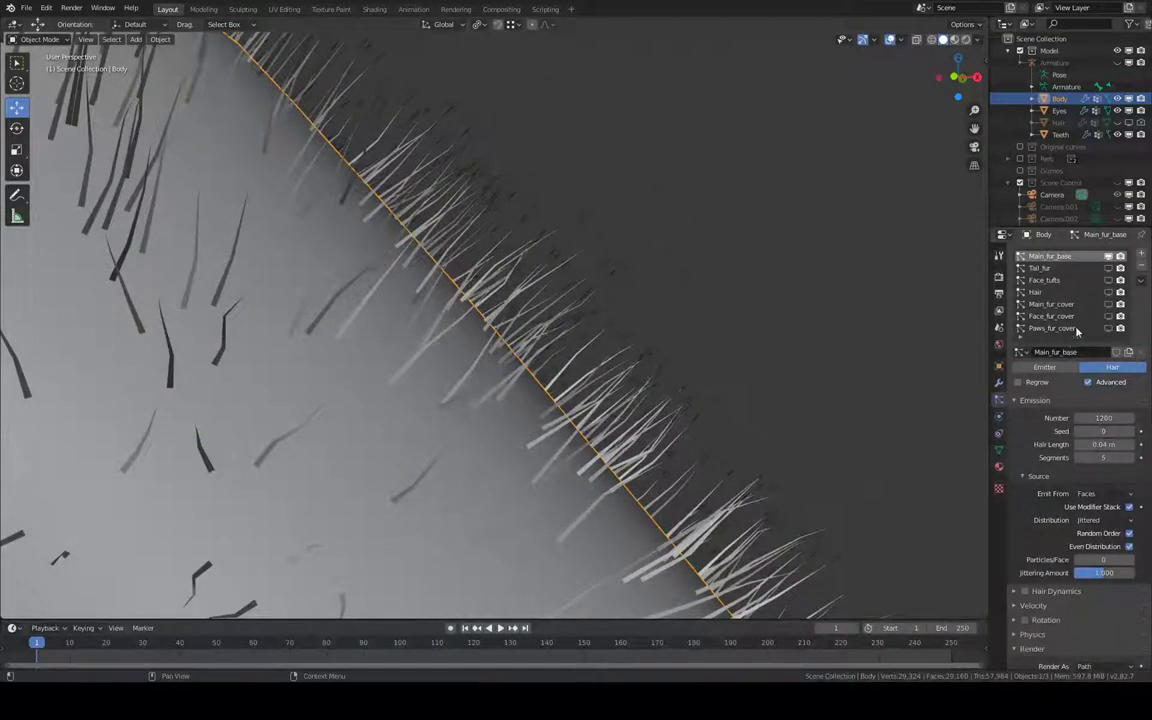
pyautogui.scroll(-5, 1077, 331)
pyautogui.scroll(-5, 1070, 360)
pyautogui.scroll(-5, 1060, 400)
pyautogui.scroll(-5, 1047, 441)
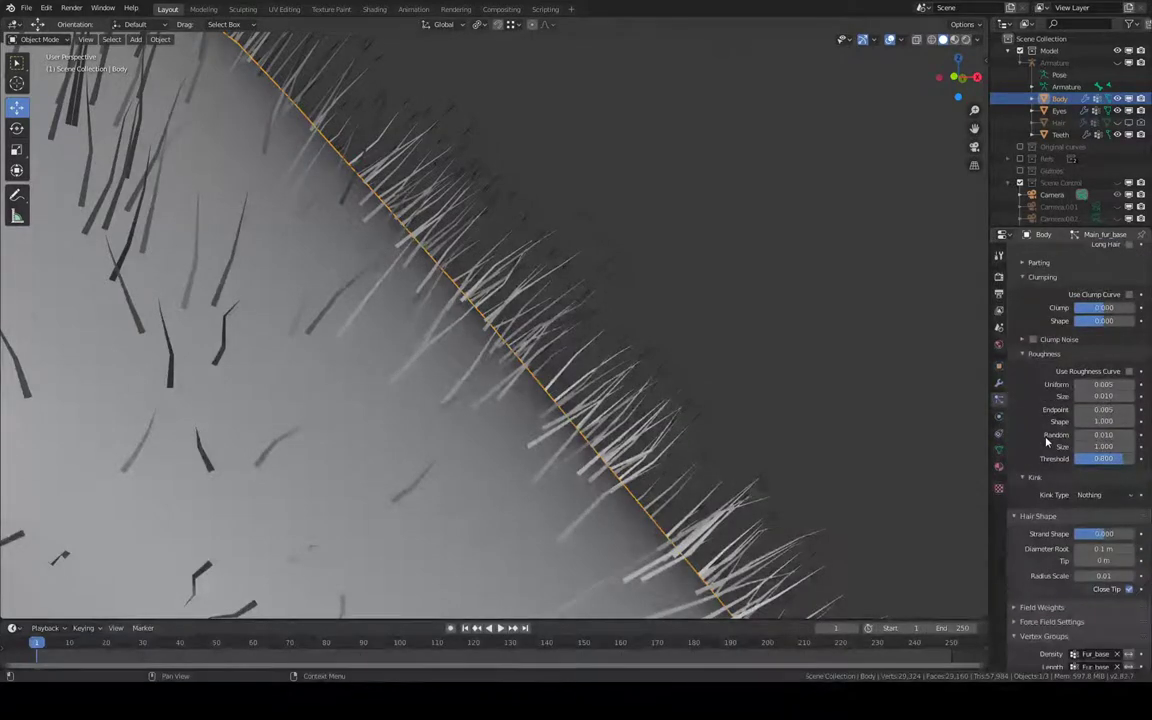
pyautogui.moveTo(751, 383); pyautogui.dragTo(764, 383, button='middle')
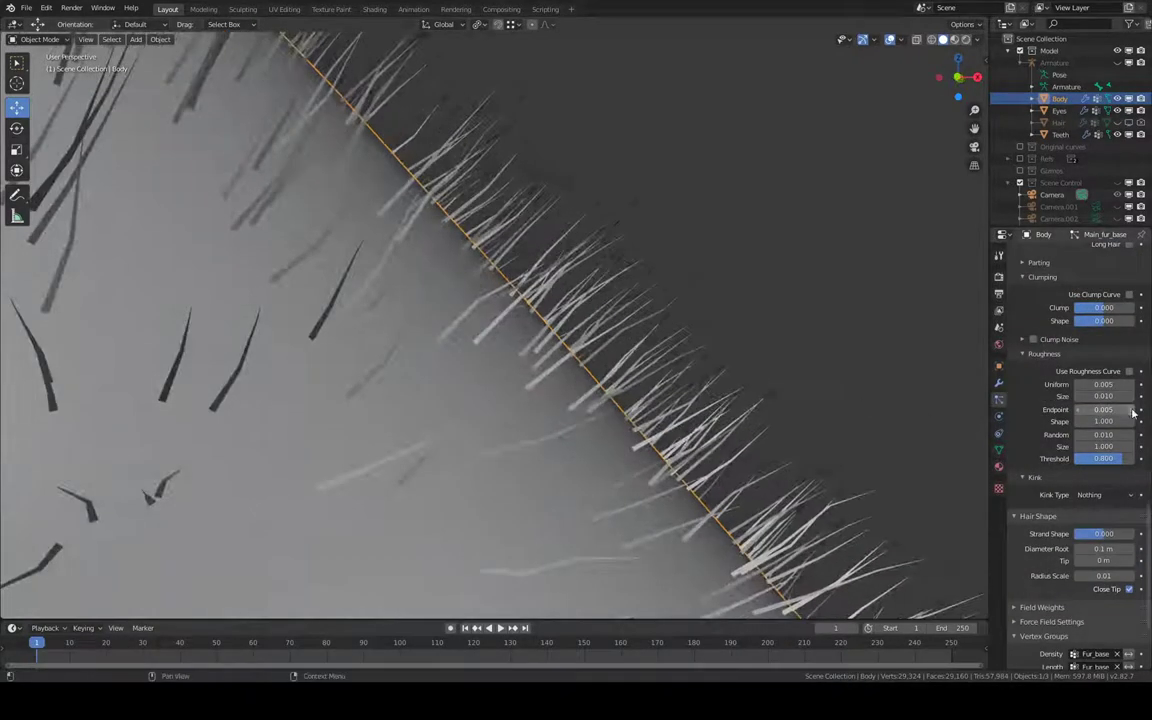
pyautogui.click(1133, 411)
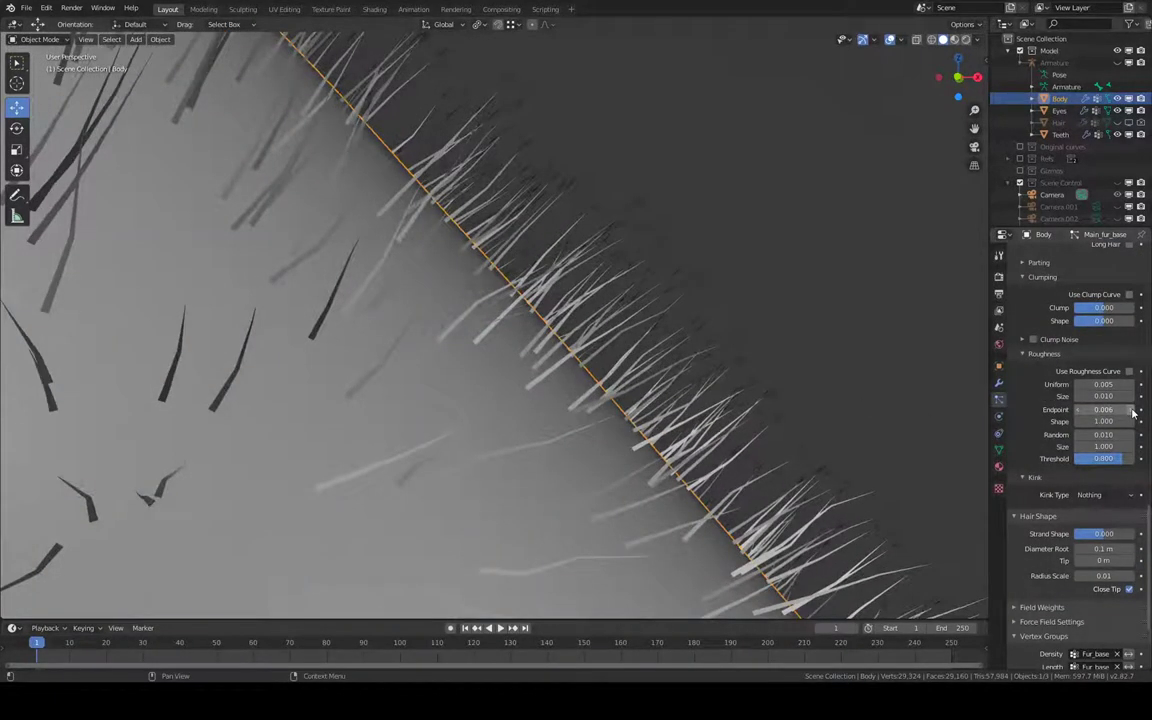
pyautogui.click(1078, 410)
pyautogui.moveTo(728, 342)
pyautogui.mouseDown(button='middle')
pyautogui.moveTo(666, 381)
pyautogui.moveTo(733, 386)
pyautogui.moveTo(604, 352)
pyautogui.moveTo(728, 360)
pyautogui.mouseUp(button='middle')
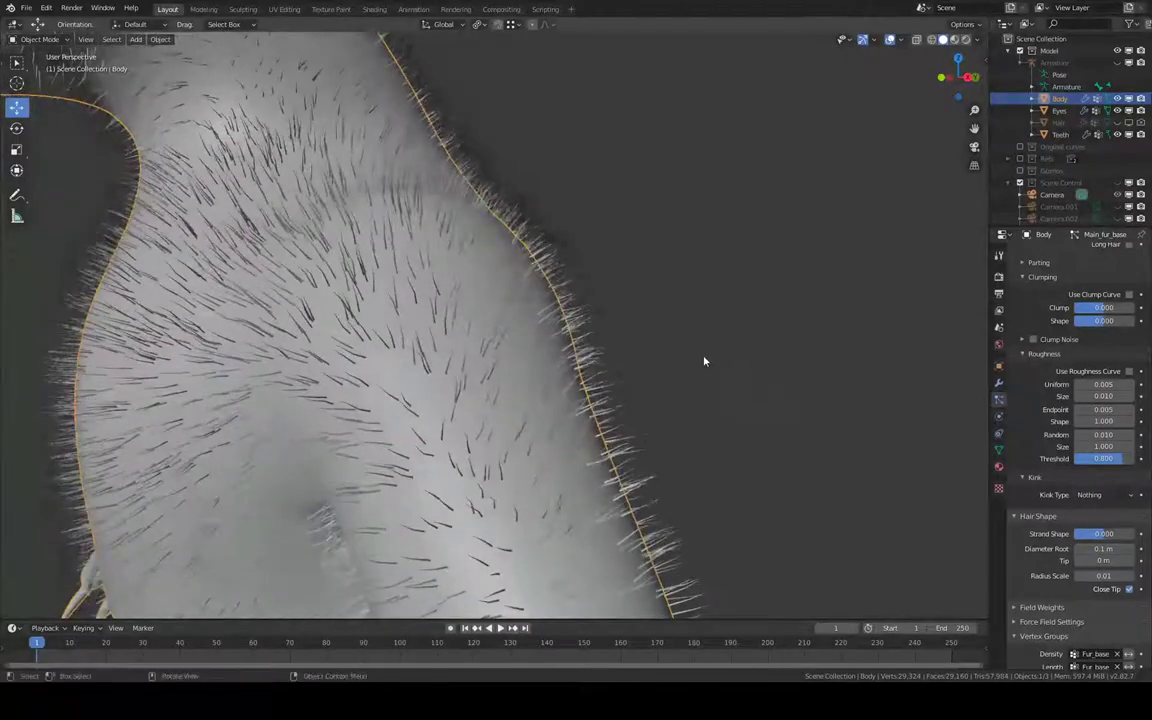
pyautogui.keyDown('shift'); pyautogui.moveTo(578, 341); pyautogui.dragTo(592, 372, button='middle'); pyautogui.keyUp('shift')
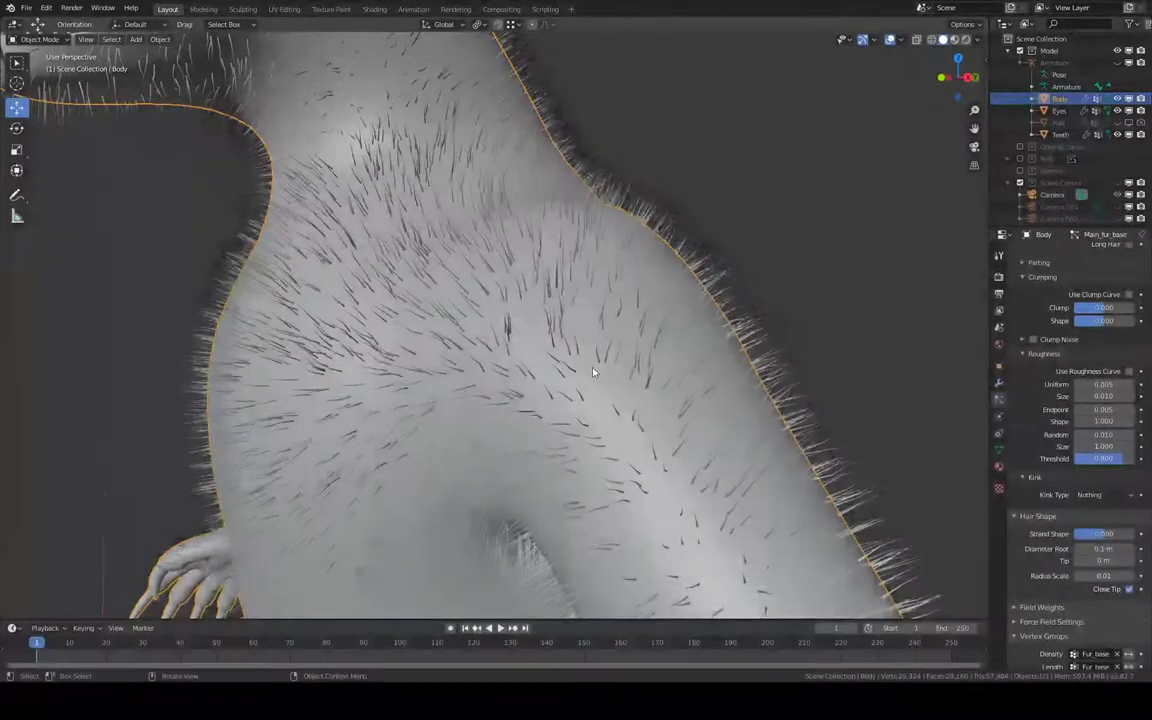
# Switch the Body into Particle Edit mode and frame the fur on the chin and chest.
pyautogui.click(40, 39)
pyautogui.click(41, 132)
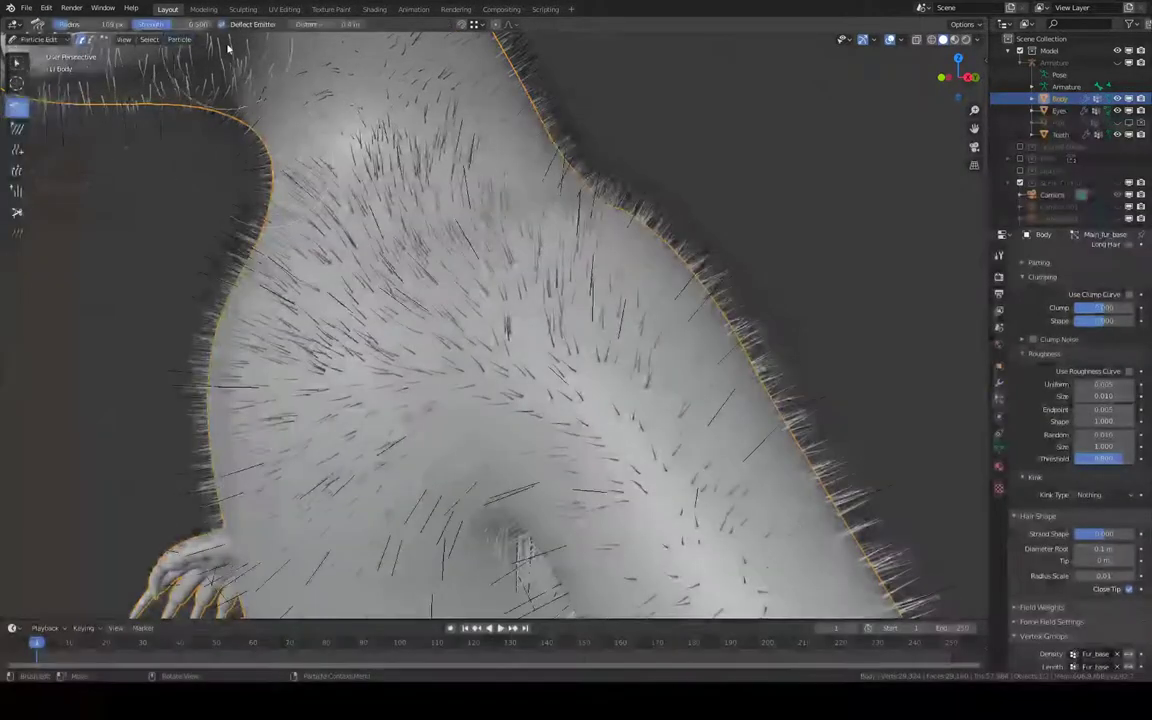
pyautogui.moveTo(381, 267)
pyautogui.mouseDown(button='middle')
pyautogui.moveTo(480, 240)
pyautogui.moveTo(480, 390)
pyautogui.moveTo(481, 355)
pyautogui.moveTo(446, 463)
pyautogui.moveTo(360, 397)
pyautogui.moveTo(329, 291)
pyautogui.mouseUp(button='middle')
pyautogui.scroll(-5, 480, 240)
pyautogui.scroll(-3, 446, 463)
pyautogui.scroll(-2, 329, 291)
pyautogui.moveTo(367, 331)
pyautogui.mouseDown(button='middle')
pyautogui.moveTo(494, 293)
pyautogui.moveTo(406, 257)
pyautogui.moveTo(393, 216)
pyautogui.moveTo(514, 250)
pyautogui.moveTo(530, 302)
pyautogui.moveTo(519, 334)
pyautogui.mouseUp(button='middle')
pyautogui.scroll(4, 494, 293)
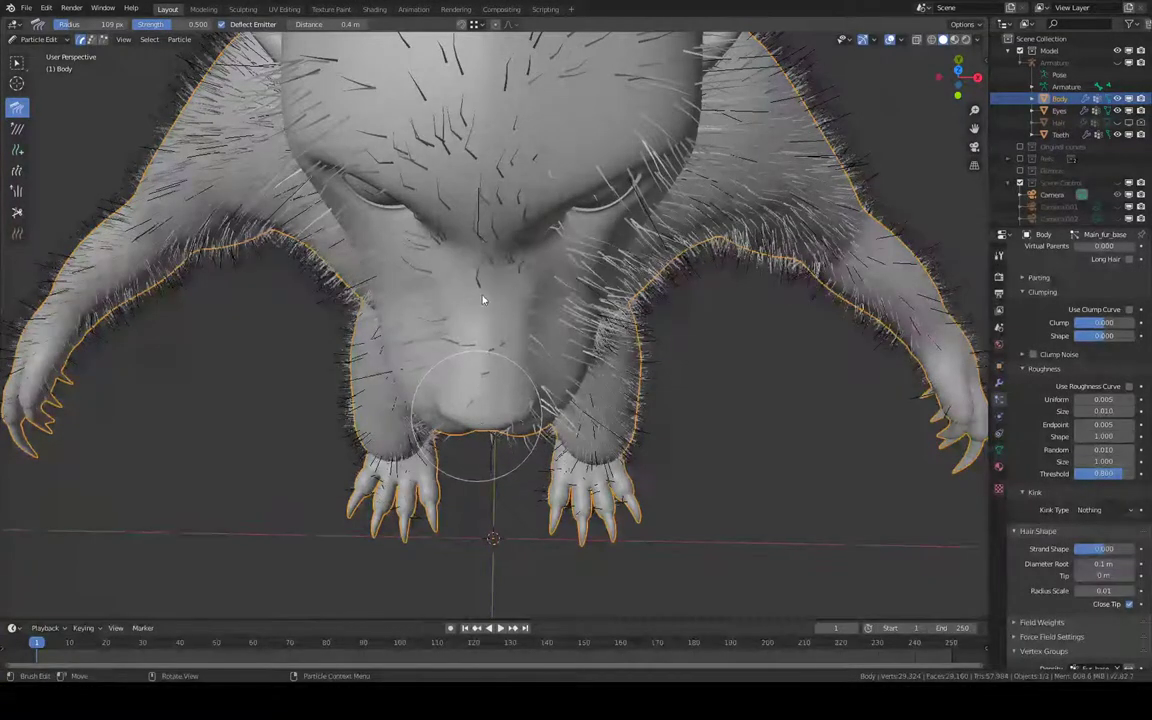
# Comb the guide strands on top of the snout.
pyautogui.moveTo(481, 301); pyautogui.dragTo(355, 208, button='middle')
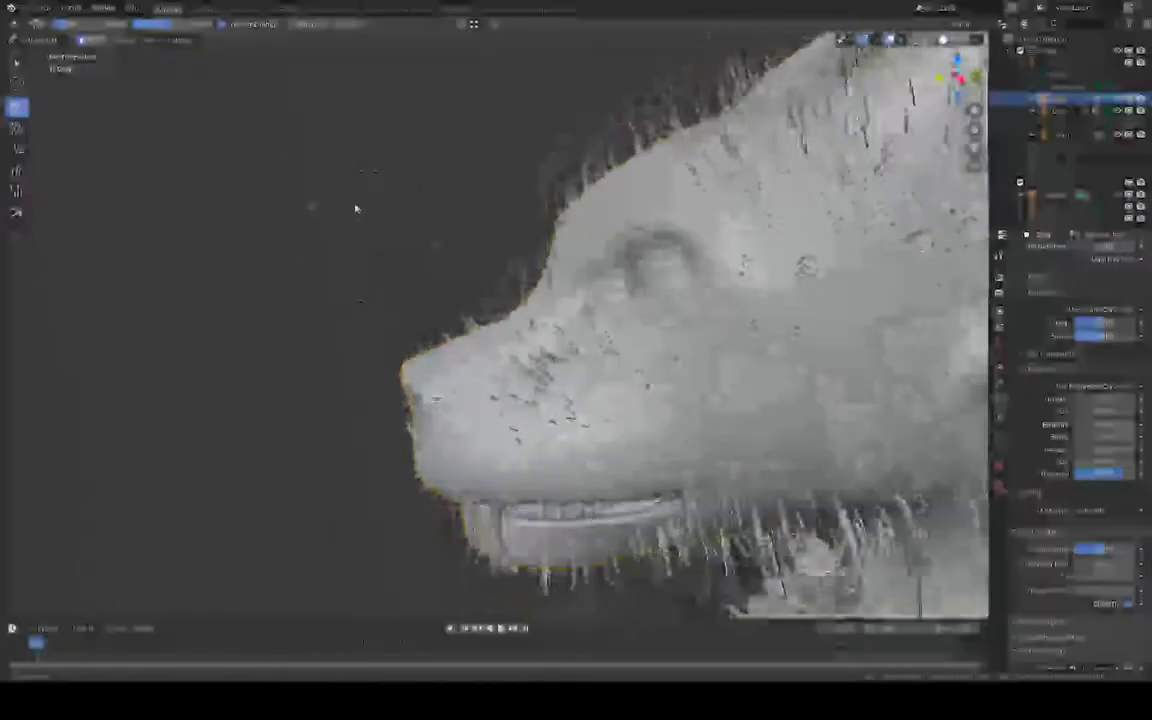
pyautogui.moveTo(432, 311); pyautogui.dragTo(507, 307)
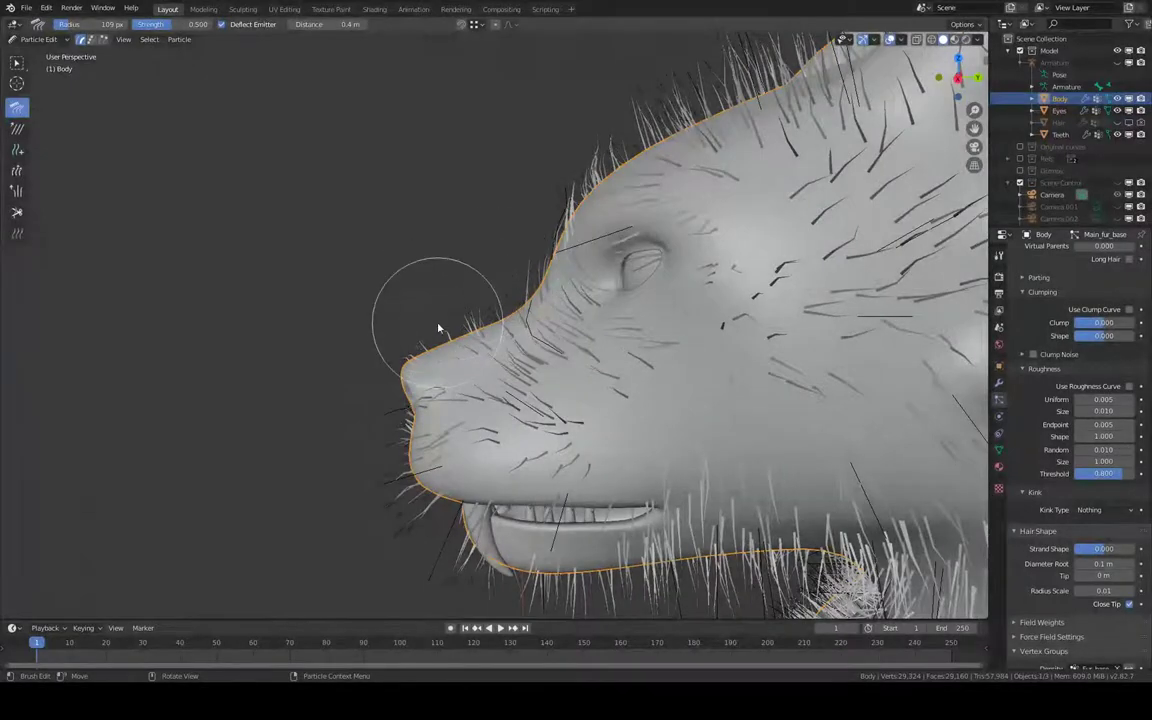
pyautogui.moveTo(517, 278); pyautogui.dragTo(716, 181, button='middle')
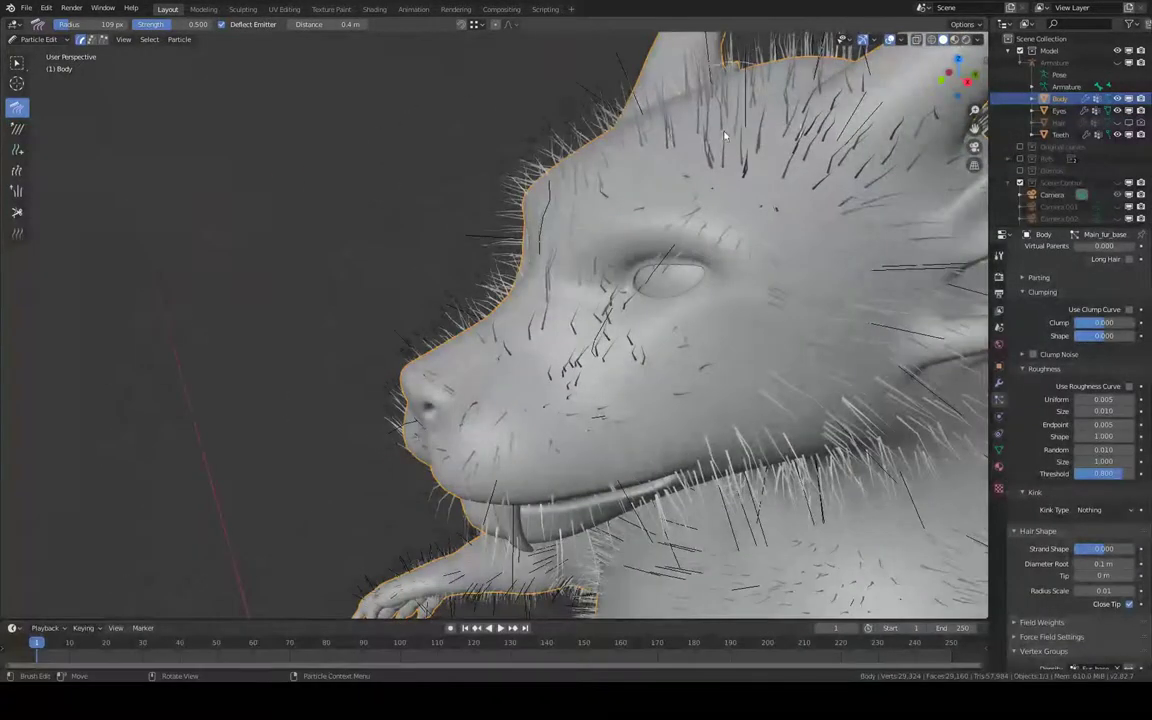
pyautogui.moveTo(725, 135)
pyautogui.mouseDown(button='middle')
pyautogui.moveTo(700, 184)
pyautogui.moveTo(730, 190)
pyautogui.mouseUp(button='middle')
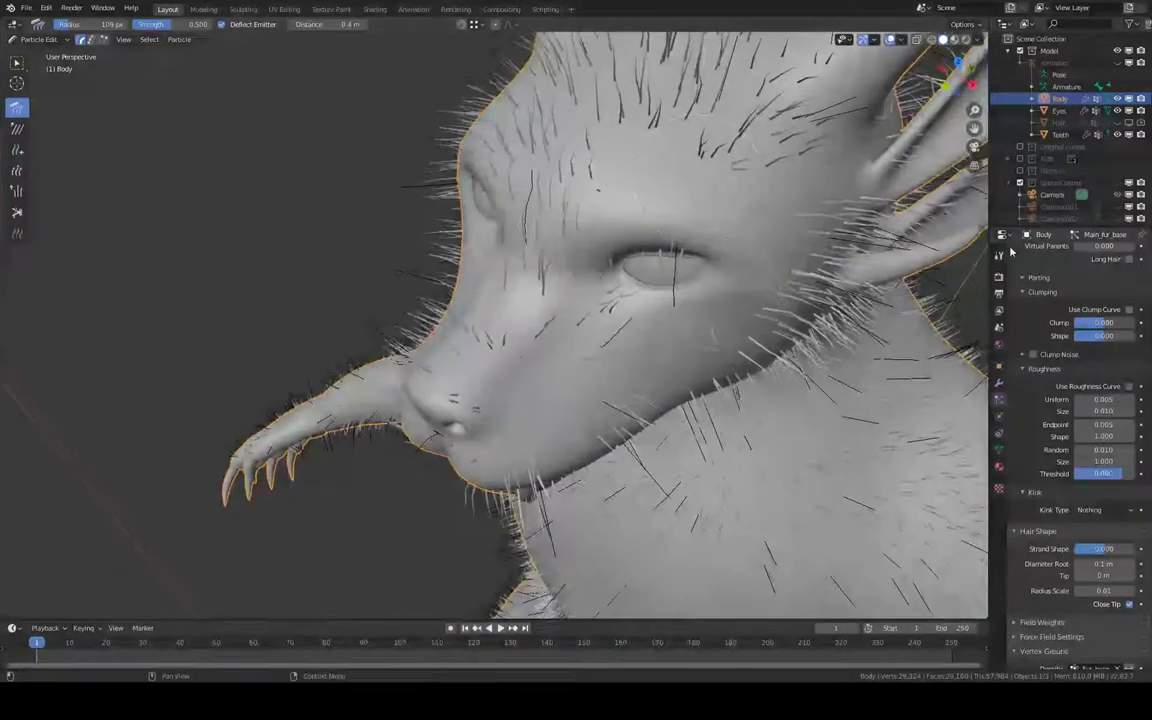
pyautogui.scroll(10, 1075, 450)
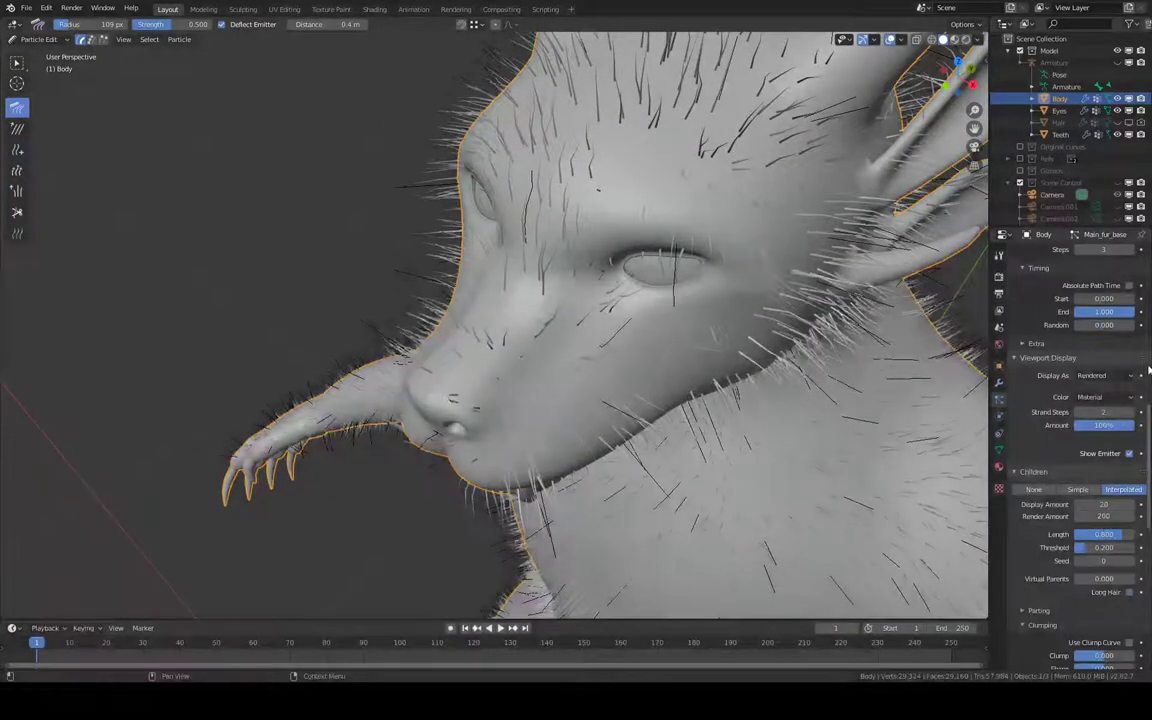
pyautogui.scroll(10, 1075, 450)
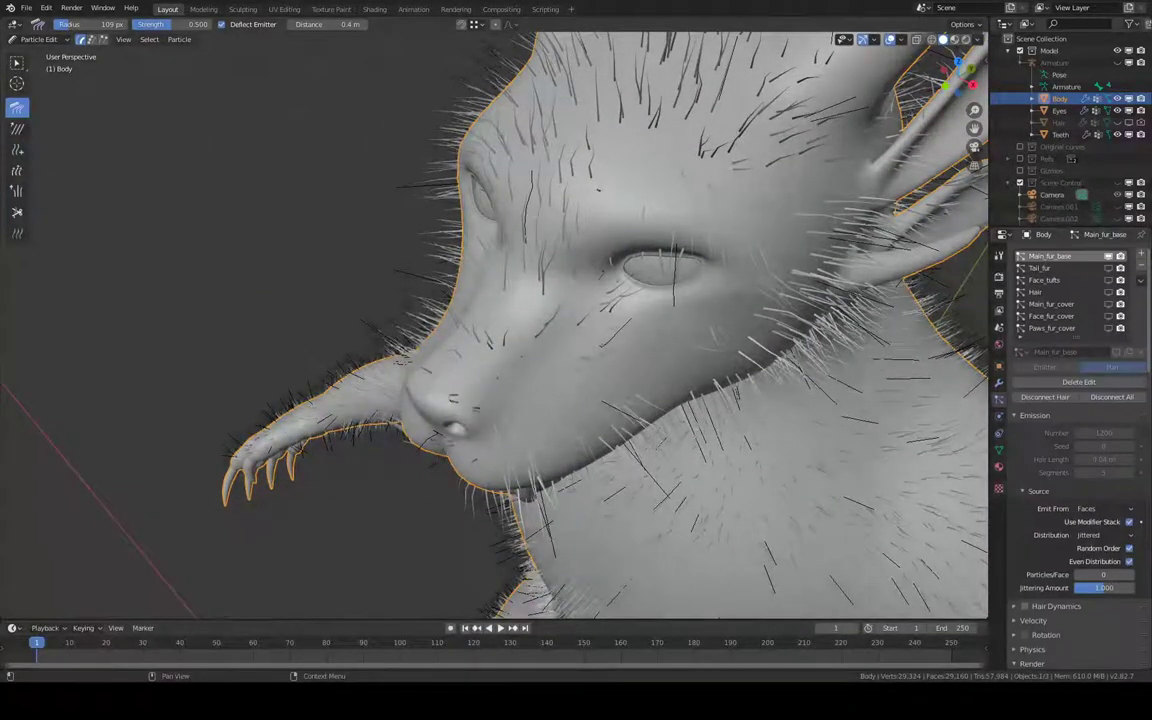
# Discard the particle-mode combing with Delete Edit and confirm it.
pyautogui.click(1086, 383)
pyautogui.click(1087, 384)
pyautogui.scroll(-8, 1075, 450)
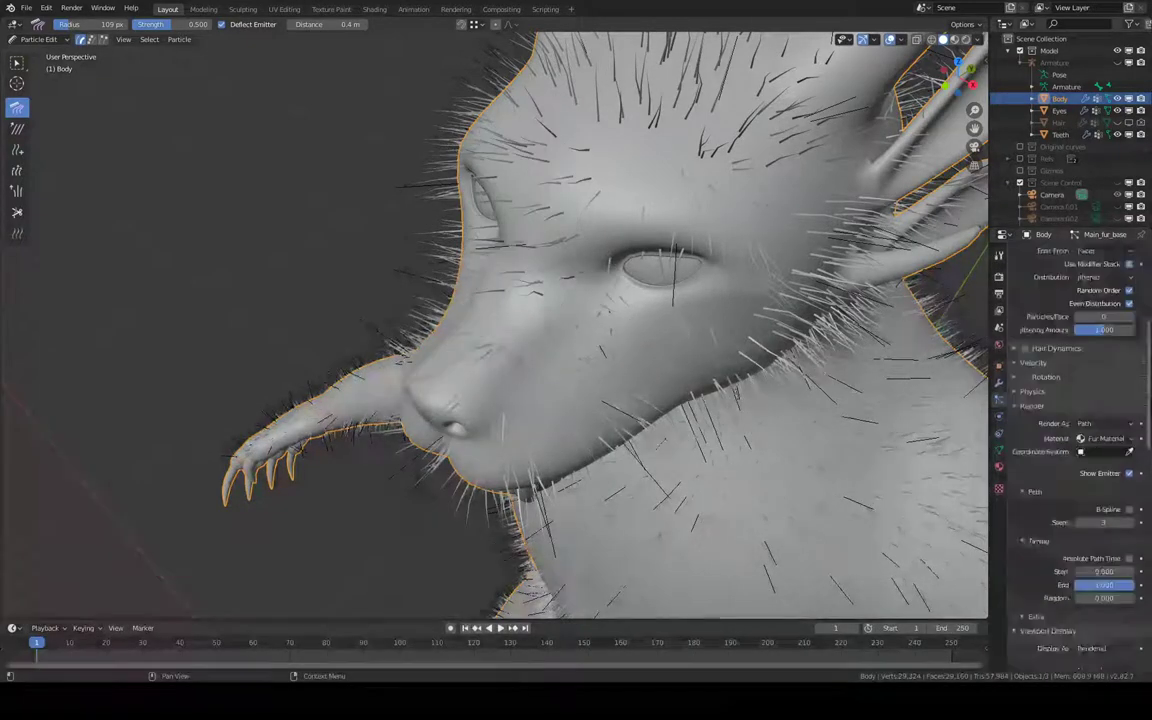
pyautogui.scroll(-10, 1075, 450)
pyautogui.moveTo(720, 290)
pyautogui.mouseDown(button='middle')
pyautogui.moveTo(785, 312)
pyautogui.moveTo(415, 348)
pyautogui.moveTo(481, 416)
pyautogui.moveTo(788, 195)
pyautogui.mouseUp(button='middle')
pyautogui.scroll(-4, 785, 312)
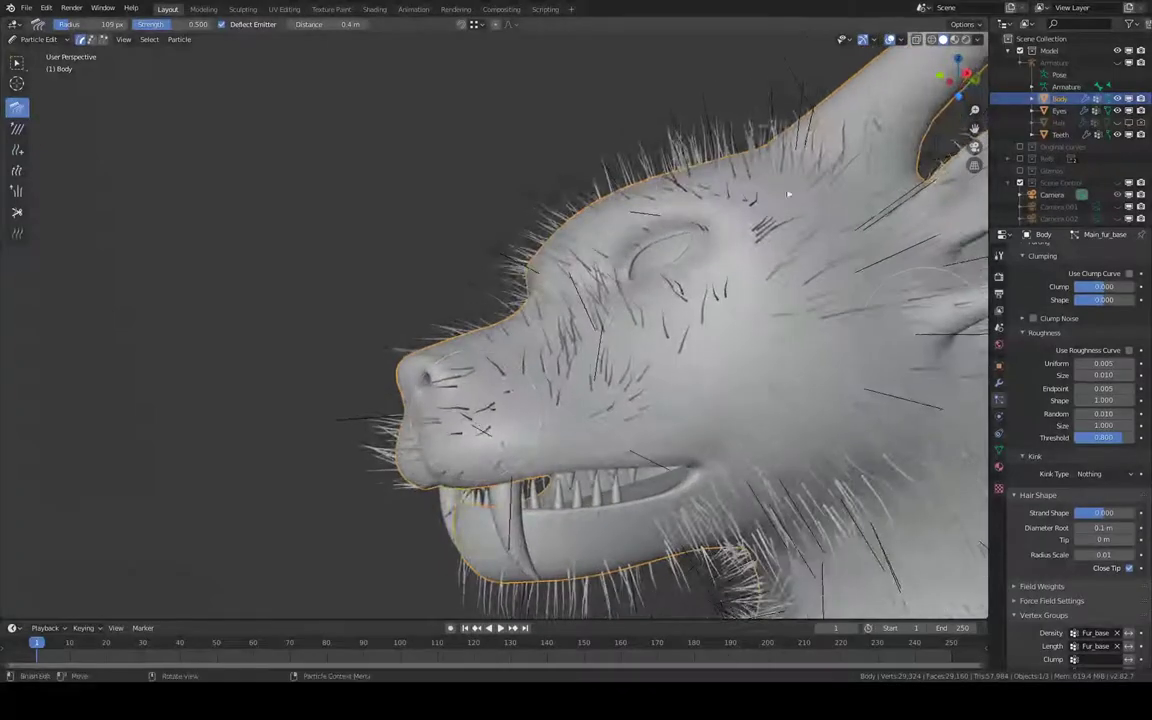
# Untick Children in the particle edit Options popover to hide child hairs.
pyautogui.click(962, 24)
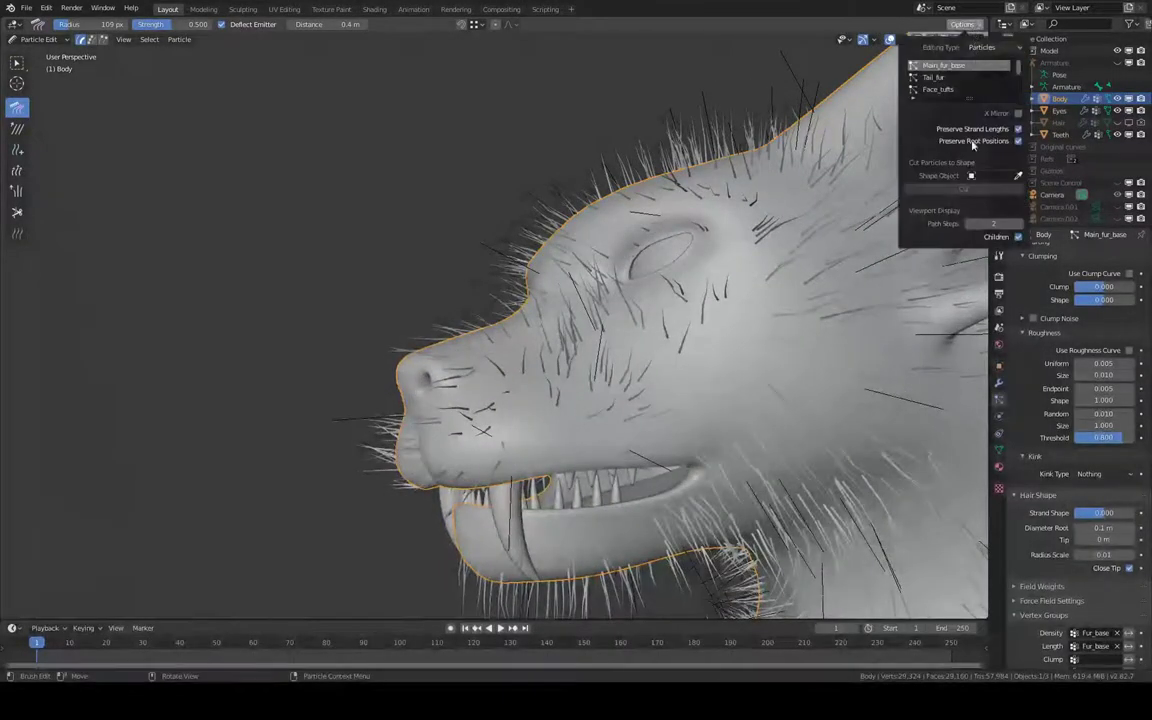
pyautogui.click(1019, 237)
pyautogui.moveTo(643, 273)
pyautogui.mouseDown(button='middle')
pyautogui.moveTo(700, 364)
pyautogui.moveTo(656, 424)
pyautogui.moveTo(586, 419)
pyautogui.moveTo(612, 404)
pyautogui.moveTo(645, 353)
pyautogui.moveTo(607, 540)
pyautogui.moveTo(630, 445)
pyautogui.moveTo(675, 375)
pyautogui.moveTo(717, 342)
pyautogui.moveTo(612, 438)
pyautogui.moveTo(628, 437)
pyautogui.mouseUp(button='middle')
pyautogui.scroll(-5, 645, 353)
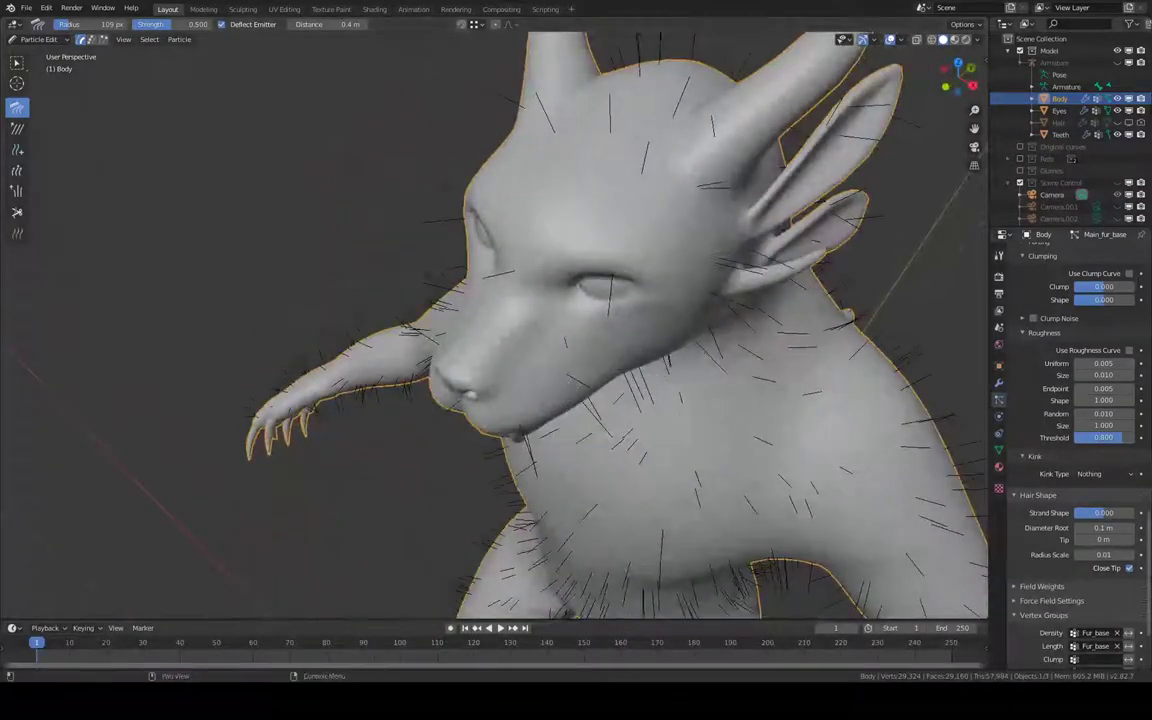
pyautogui.scroll(15, 1131, 448)
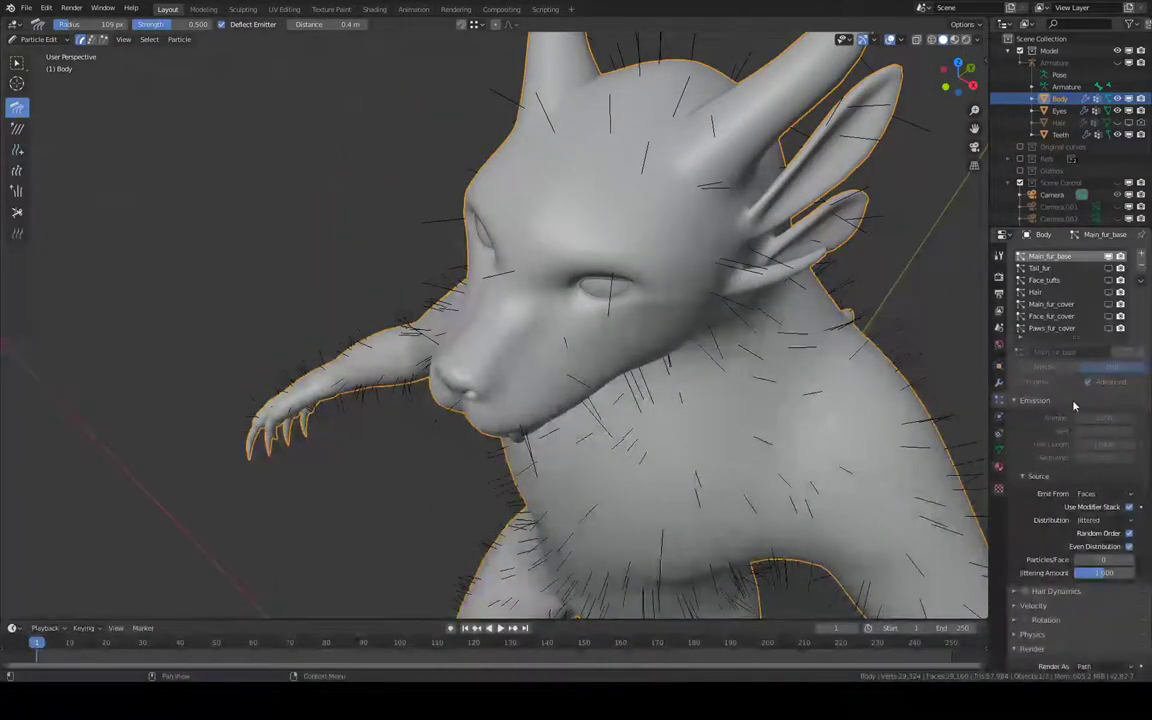
pyautogui.click(38, 39)
# Return the Body to Object Mode and turn off child hairs on Main_fur_base.
pyautogui.click(47, 50)
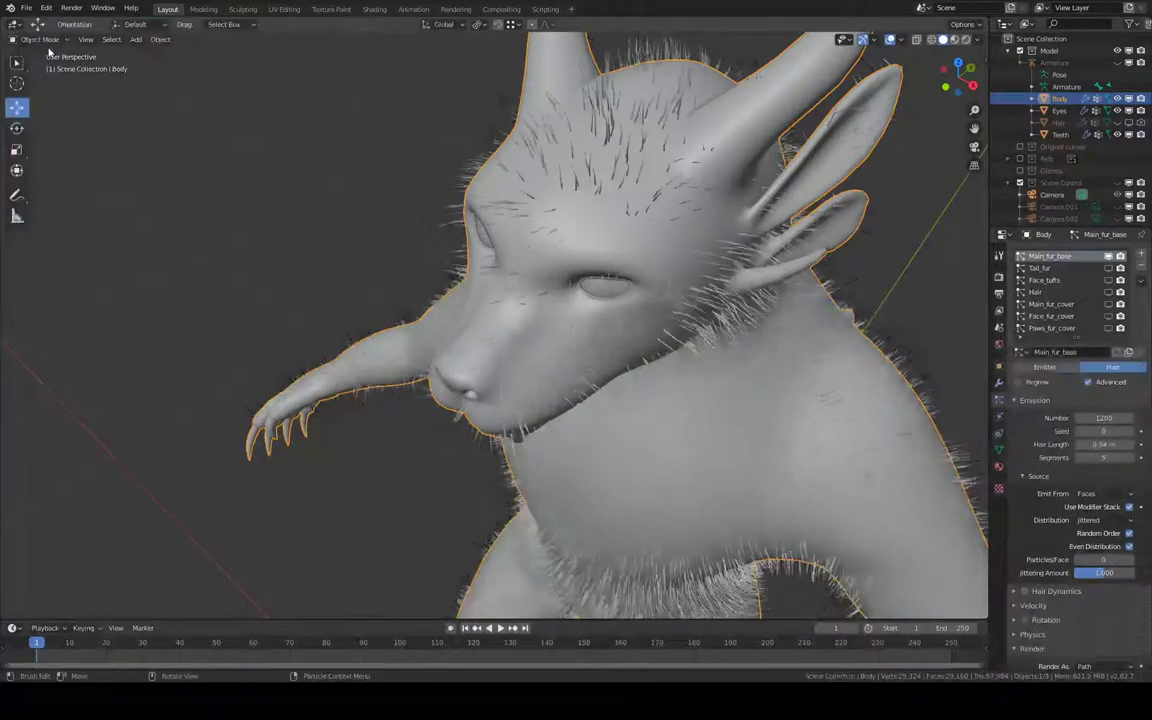
pyautogui.click(46, 45)
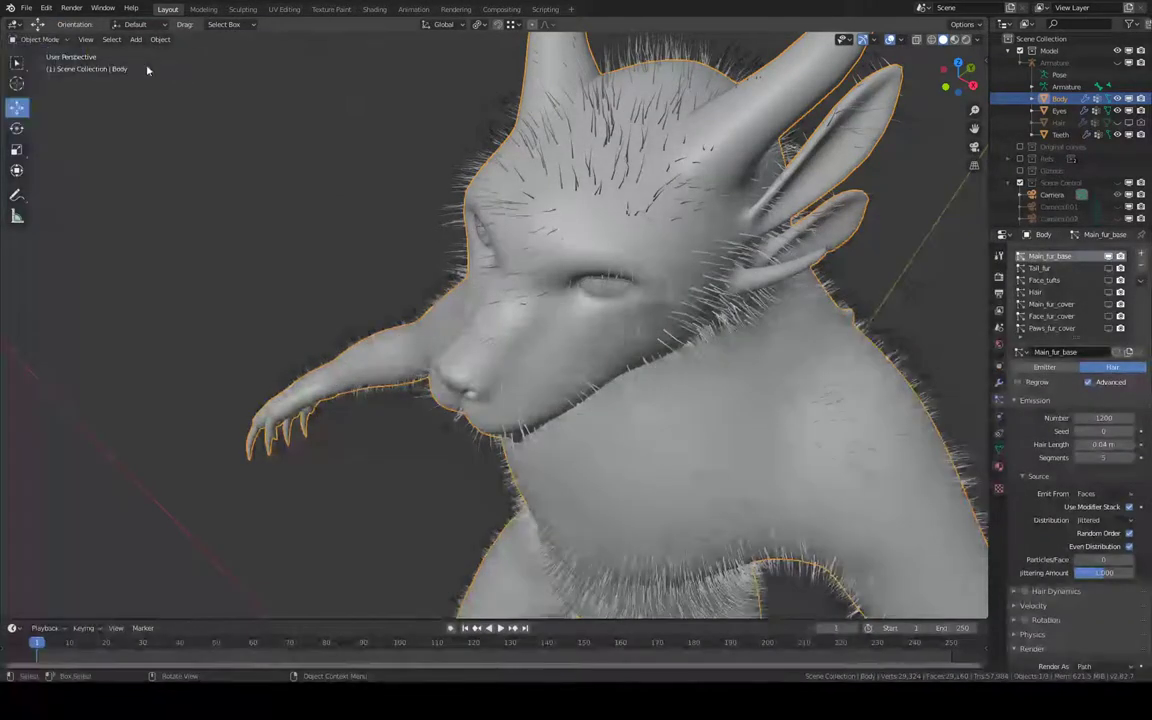
pyautogui.scroll(-10, 1070, 557)
pyautogui.scroll(-2, 1060, 500)
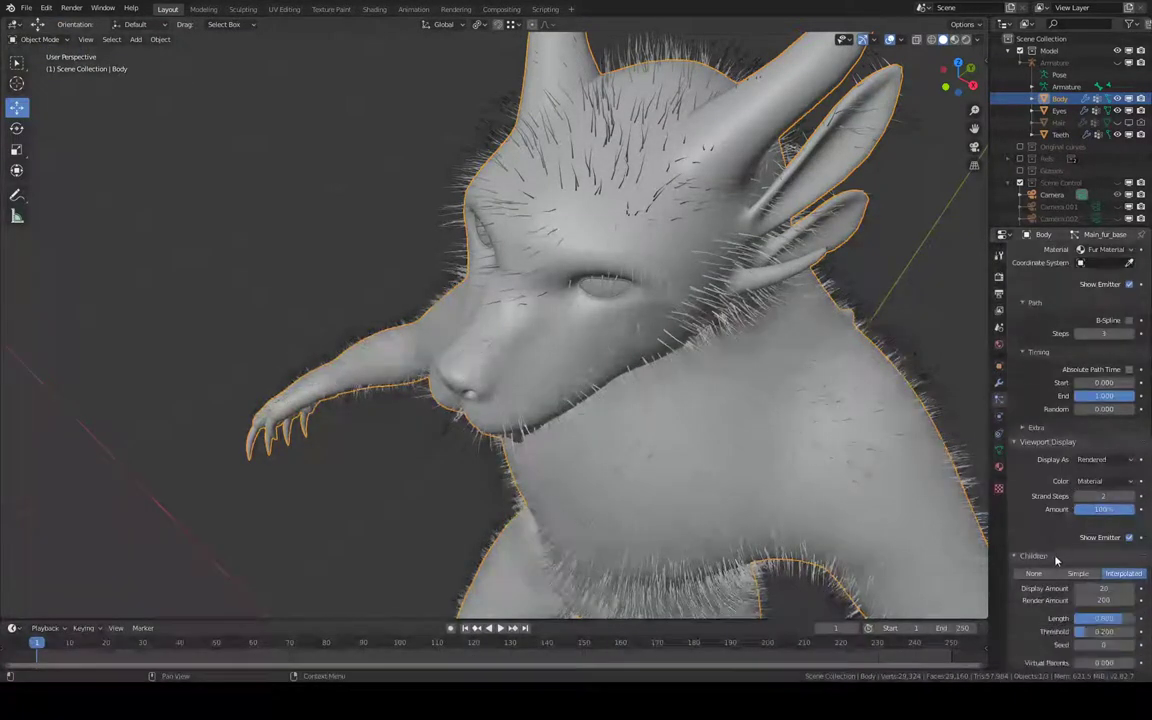
pyautogui.click(1033, 573)
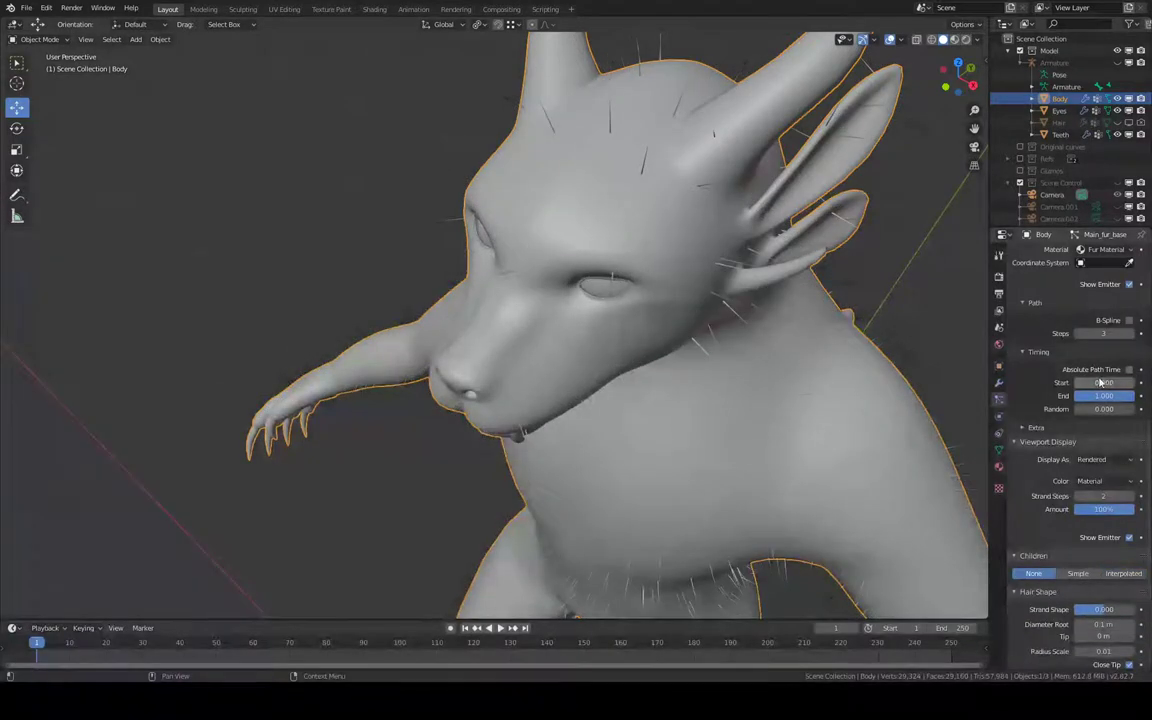
pyautogui.scroll(6, 1100, 383)
pyautogui.scroll(6, 1097, 387)
# Lower the hair Seed value down to 0.
pyautogui.moveTo(708, 347)
pyautogui.mouseDown(button='middle')
pyautogui.moveTo(743, 327)
pyautogui.moveTo(733, 334)
pyautogui.moveTo(702, 267)
pyautogui.moveTo(619, 254)
pyautogui.moveTo(881, 320)
pyautogui.mouseUp(button='middle')
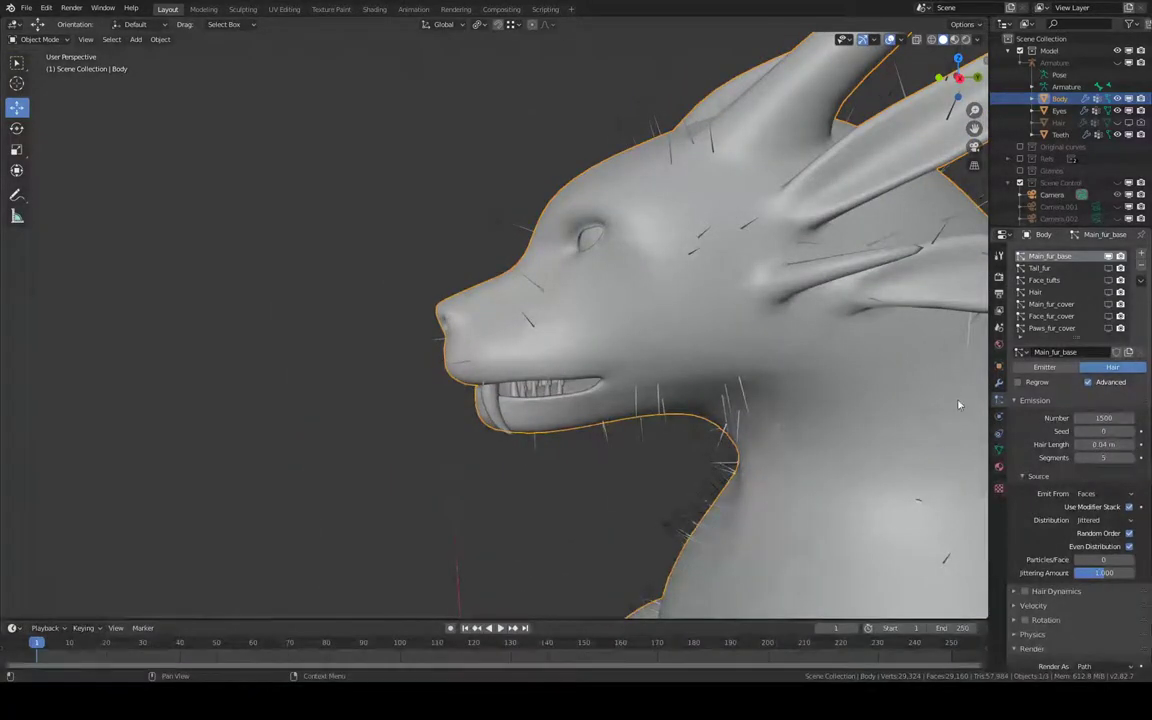
pyautogui.moveTo(958, 404)
pyautogui.mouseDown(button='middle')
pyautogui.moveTo(825, 375)
pyautogui.moveTo(787, 411)
pyautogui.moveTo(849, 389)
pyautogui.mouseUp(button='middle')
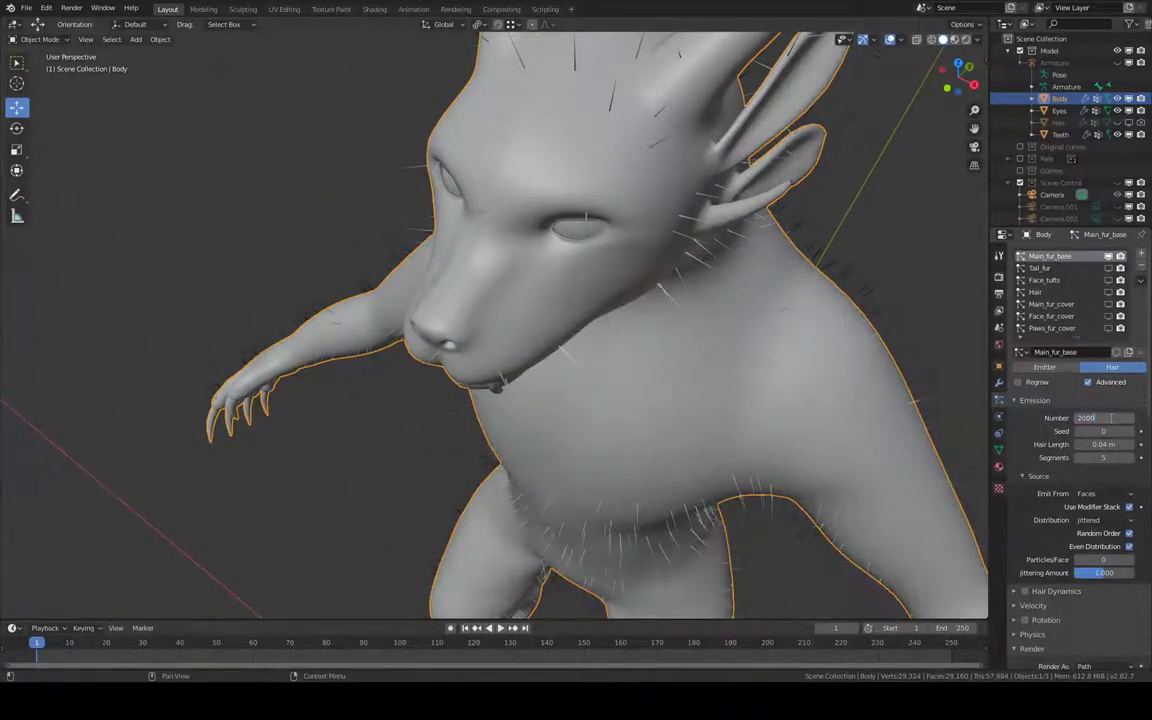
pyautogui.moveTo(831, 387)
pyautogui.mouseDown(button='middle')
pyautogui.moveTo(723, 260)
pyautogui.moveTo(753, 237)
pyautogui.moveTo(746, 341)
pyautogui.mouseUp(button='middle')
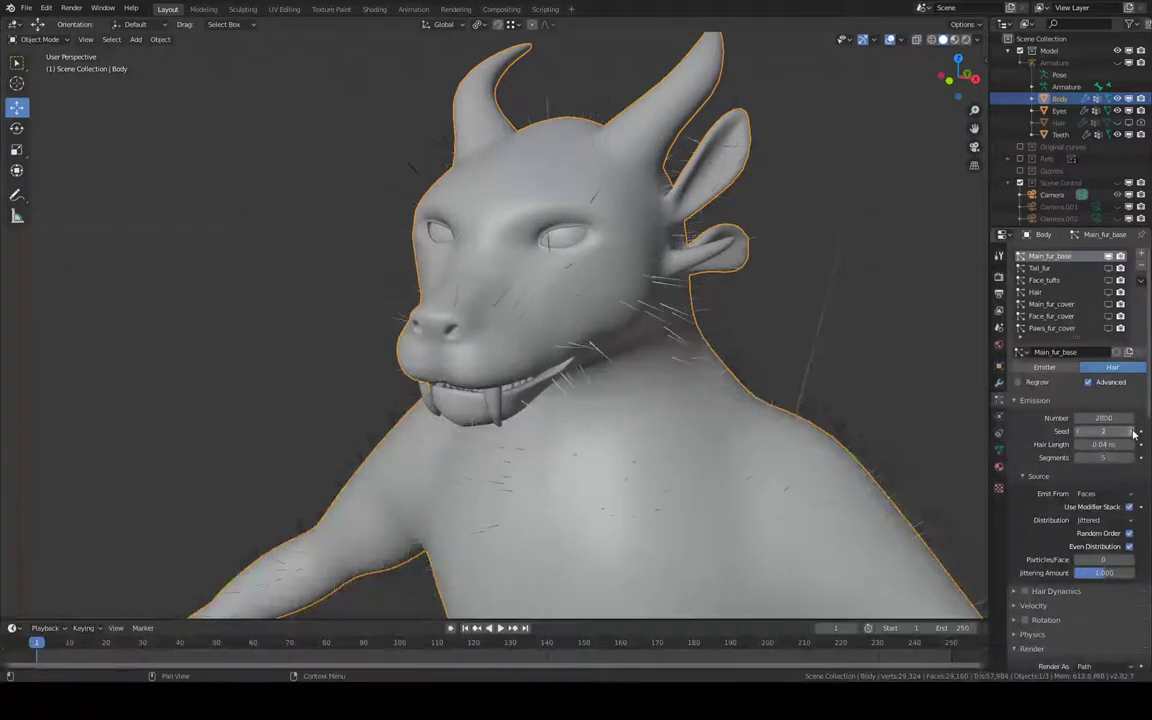
pyautogui.click(1077, 435)
pyautogui.click(1077, 435)
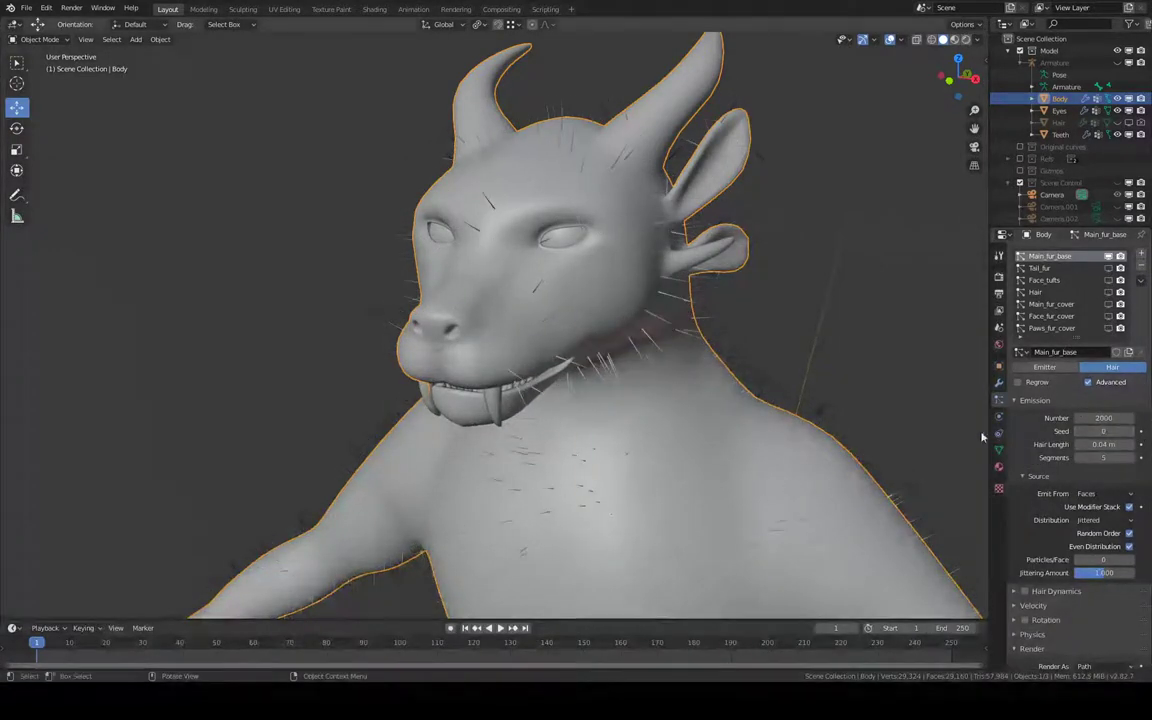
# Orbit around the character to inspect the 1200 sparse 0.04 m strands on head and chest.
pyautogui.moveTo(980, 433)
pyautogui.mouseDown(button='middle')
pyautogui.moveTo(852, 435)
pyautogui.moveTo(753, 457)
pyautogui.moveTo(702, 391)
pyautogui.mouseUp(button='middle')
pyautogui.scroll(5, 476, 149)
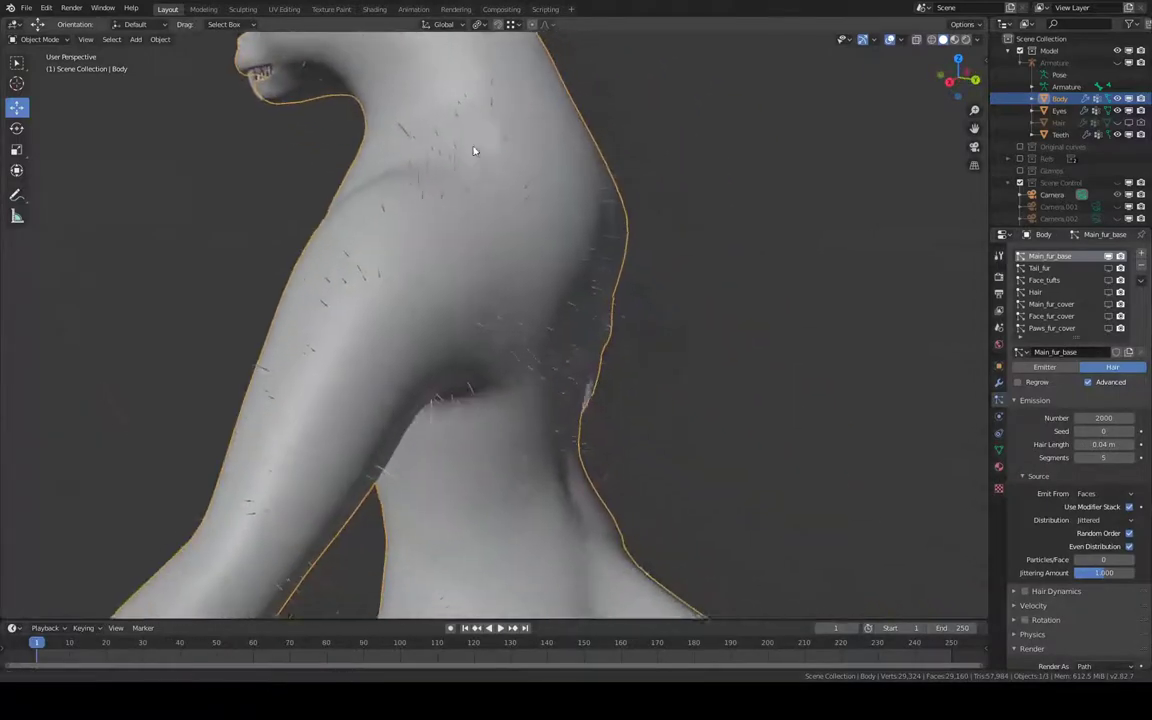
pyautogui.scroll(3, 428, 65)
pyautogui.scroll(-3, 396, 194)
pyautogui.scroll(-4, 540, 162)
pyautogui.moveTo(540, 162)
pyautogui.mouseDown(button='middle')
pyautogui.moveTo(586, 224)
pyautogui.moveTo(612, 334)
pyautogui.mouseUp(button='middle')
pyautogui.scroll(6, 519, 289)
pyautogui.moveTo(519, 289)
pyautogui.mouseDown(button='middle')
pyautogui.moveTo(718, 300)
pyautogui.moveTo(666, 313)
pyautogui.mouseUp(button='middle')
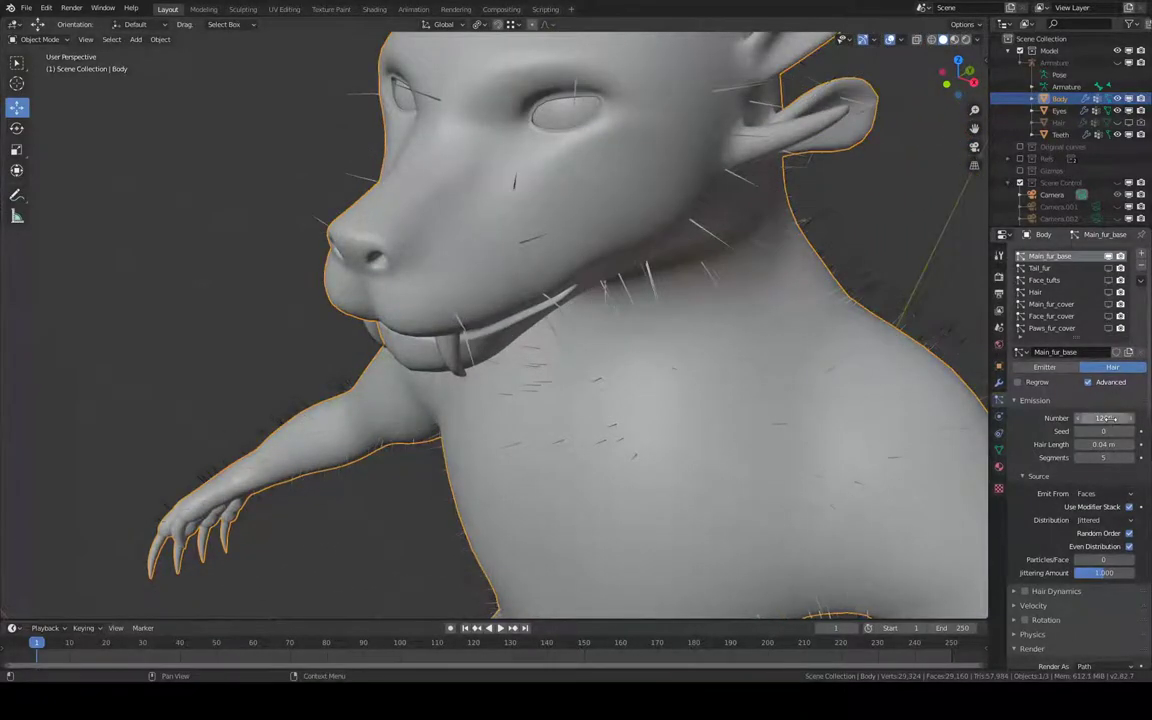
pyautogui.scroll(-5, 780, 300)
pyautogui.moveTo(753, 275)
pyautogui.mouseDown(button='middle')
pyautogui.moveTo(720, 293)
pyautogui.moveTo(628, 279)
pyautogui.moveTo(599, 239)
pyautogui.moveTo(536, 258)
pyautogui.moveTo(432, 247)
pyautogui.moveTo(638, 244)
pyautogui.moveTo(659, 250)
pyautogui.moveTo(646, 277)
pyautogui.moveTo(657, 259)
pyautogui.mouseUp(button='middle')
pyautogui.scroll(6, 718, 285)
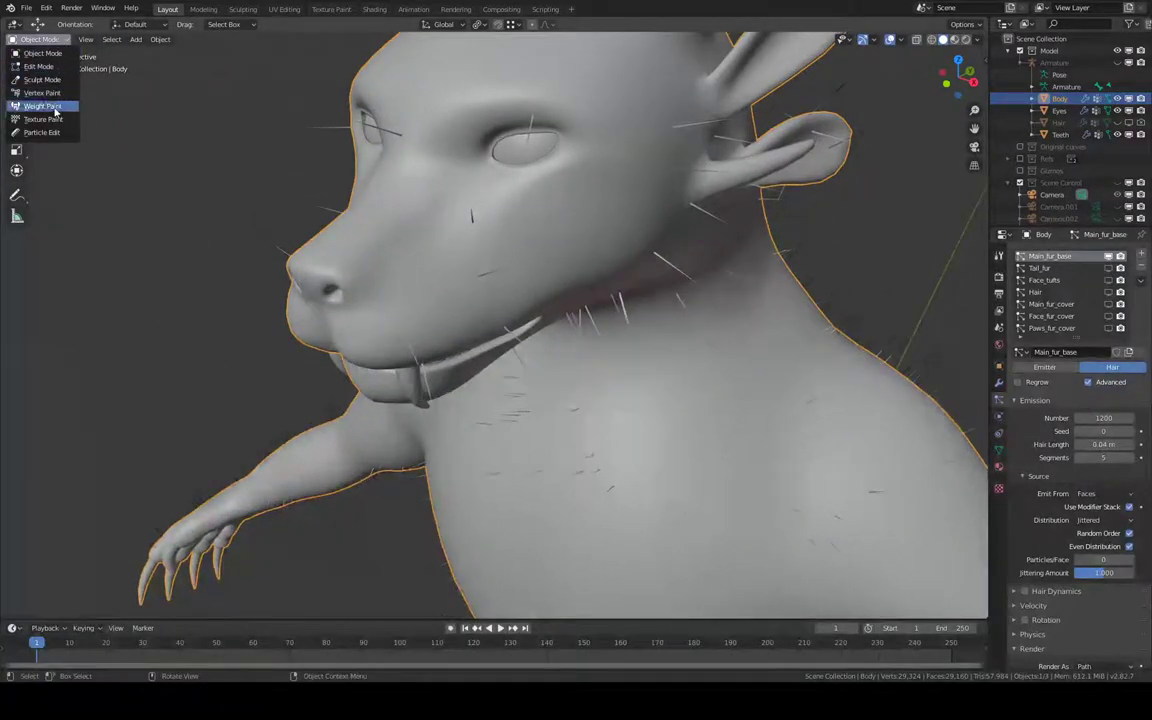
# Enter Weight Paint mode and paint hair weight over the jaw and neck.
pyautogui.click(46, 107)
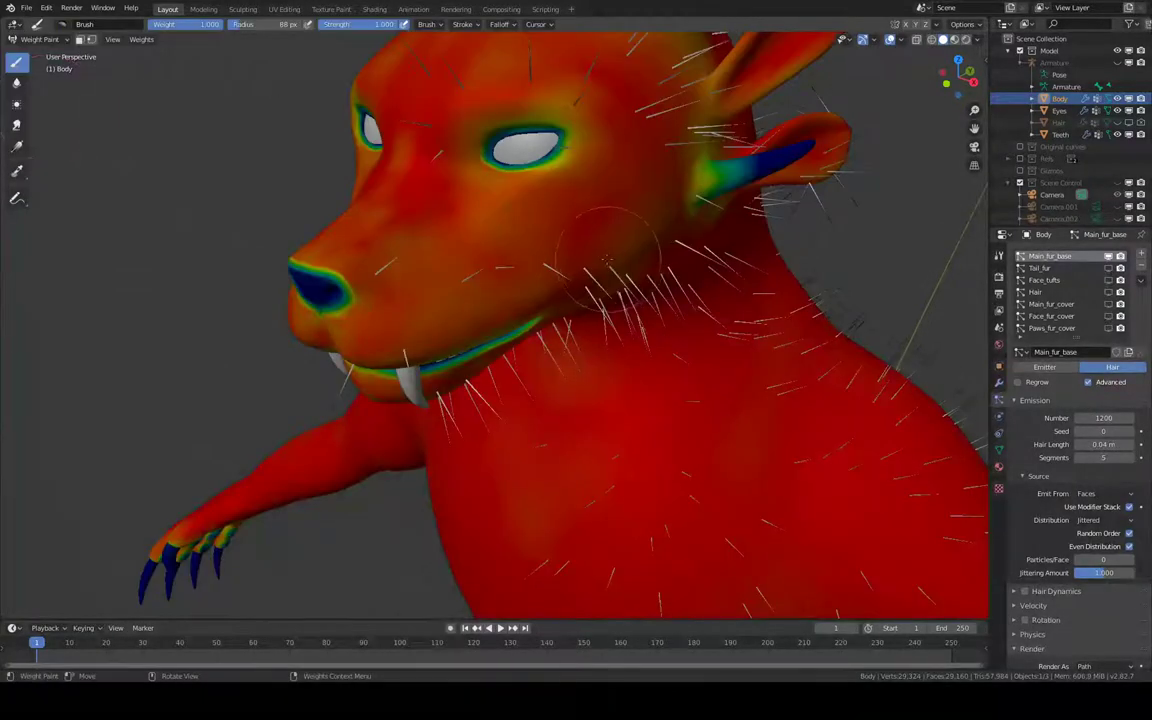
pyautogui.moveTo(606, 258)
pyautogui.mouseDown(button='middle')
pyautogui.moveTo(692, 386)
pyautogui.moveTo(614, 262)
pyautogui.mouseUp(button='middle')
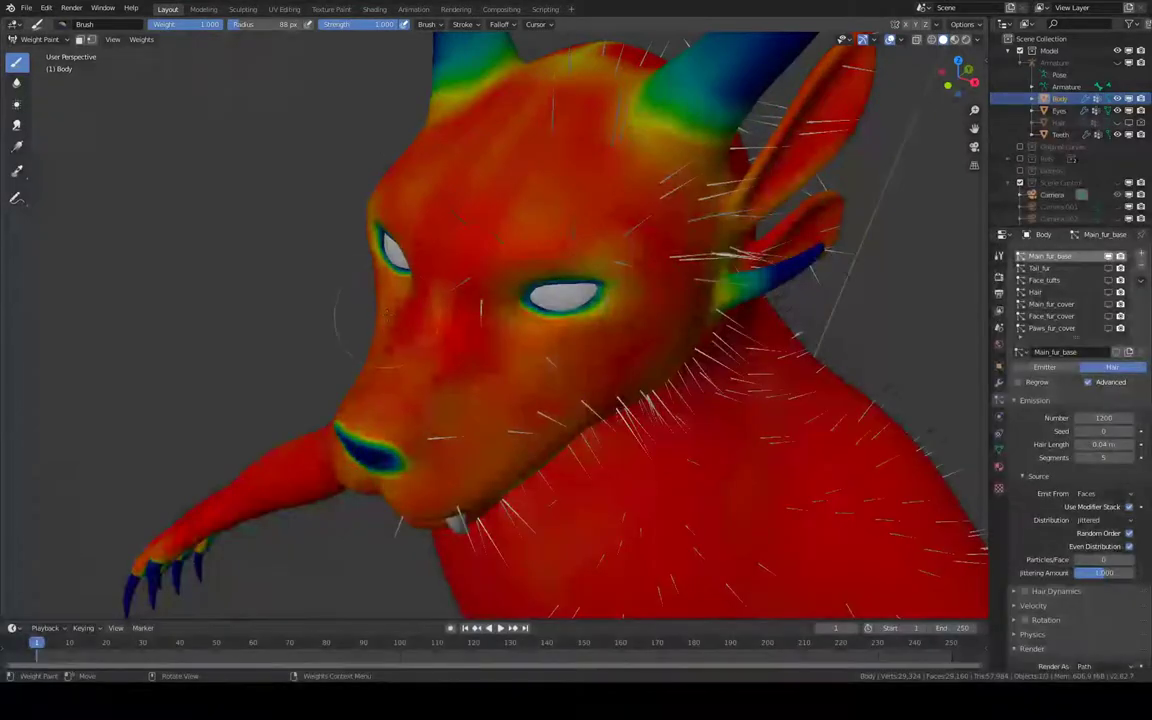
pyautogui.moveTo(458, 420)
pyautogui.mouseDown(button='middle')
pyautogui.moveTo(511, 377)
pyautogui.moveTo(440, 365)
pyautogui.mouseUp(button='middle')
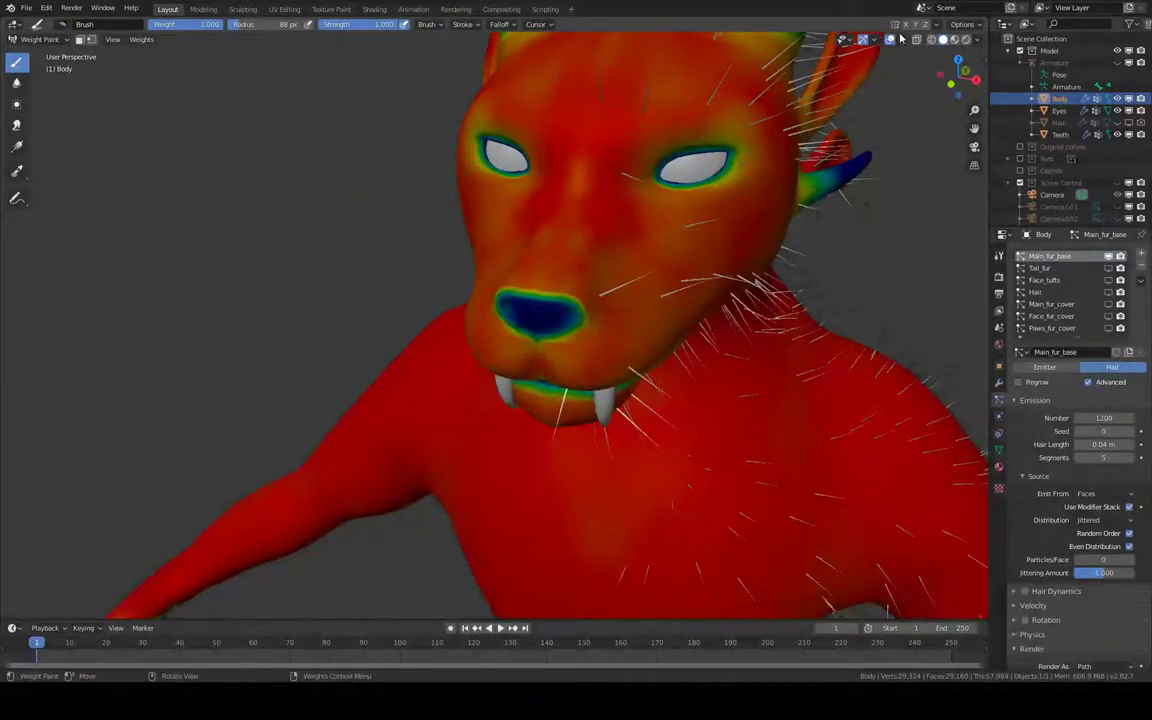
pyautogui.moveTo(687, 223)
pyautogui.mouseDown(button='middle')
pyautogui.moveTo(597, 321)
pyautogui.moveTo(615, 265)
pyautogui.mouseUp(button='middle')
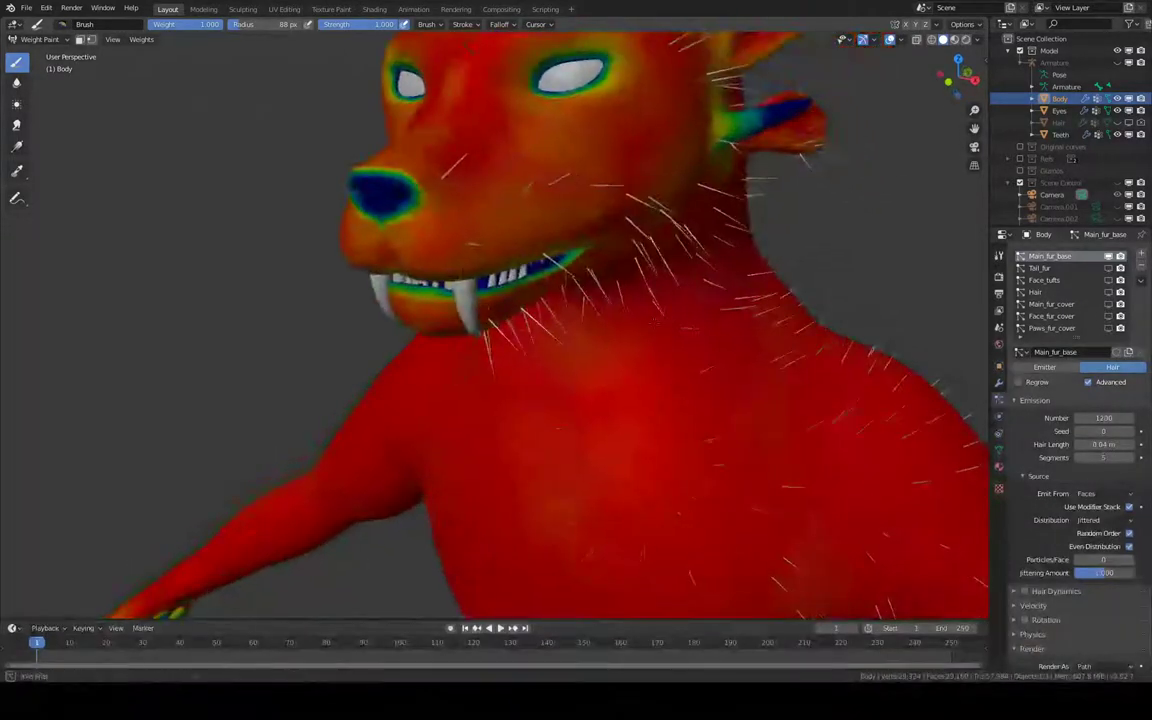
pyautogui.moveTo(435, 235); pyautogui.dragTo(530, 215)
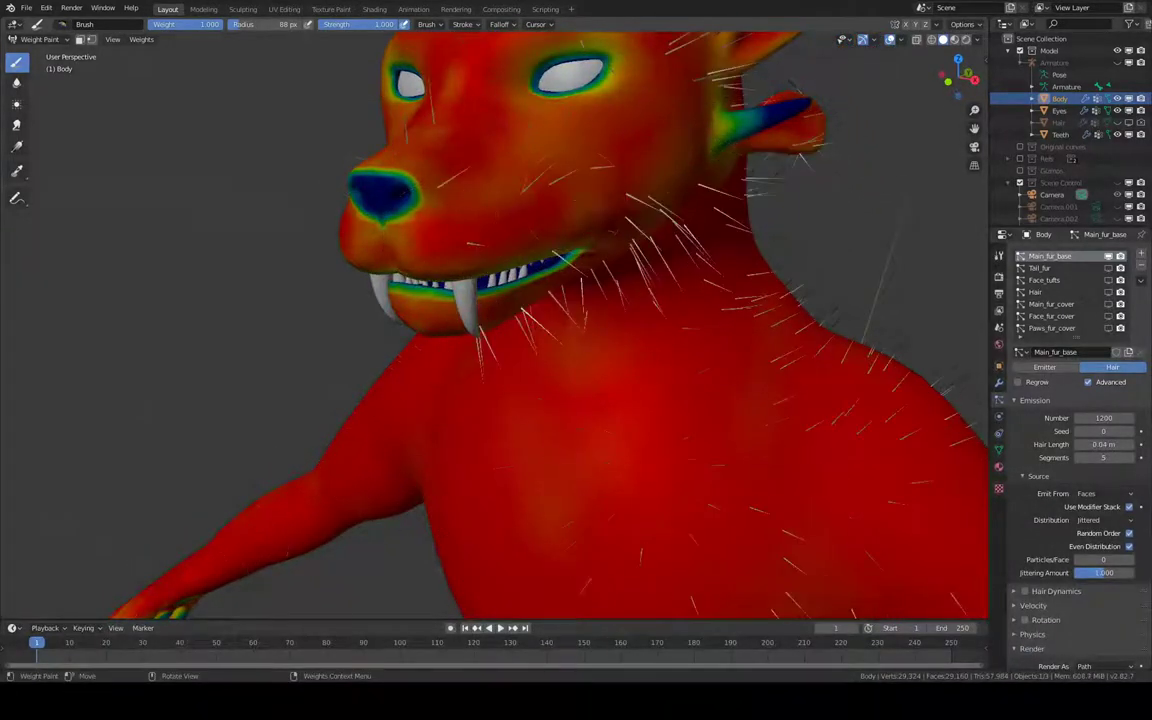
# Orbit around the head and torso to review the red and blue weight distribution.
pyautogui.moveTo(580, 270)
pyautogui.mouseDown(button='middle')
pyautogui.moveTo(400, 278)
pyautogui.moveTo(795, 355)
pyautogui.moveTo(593, 437)
pyautogui.mouseUp(button='middle')
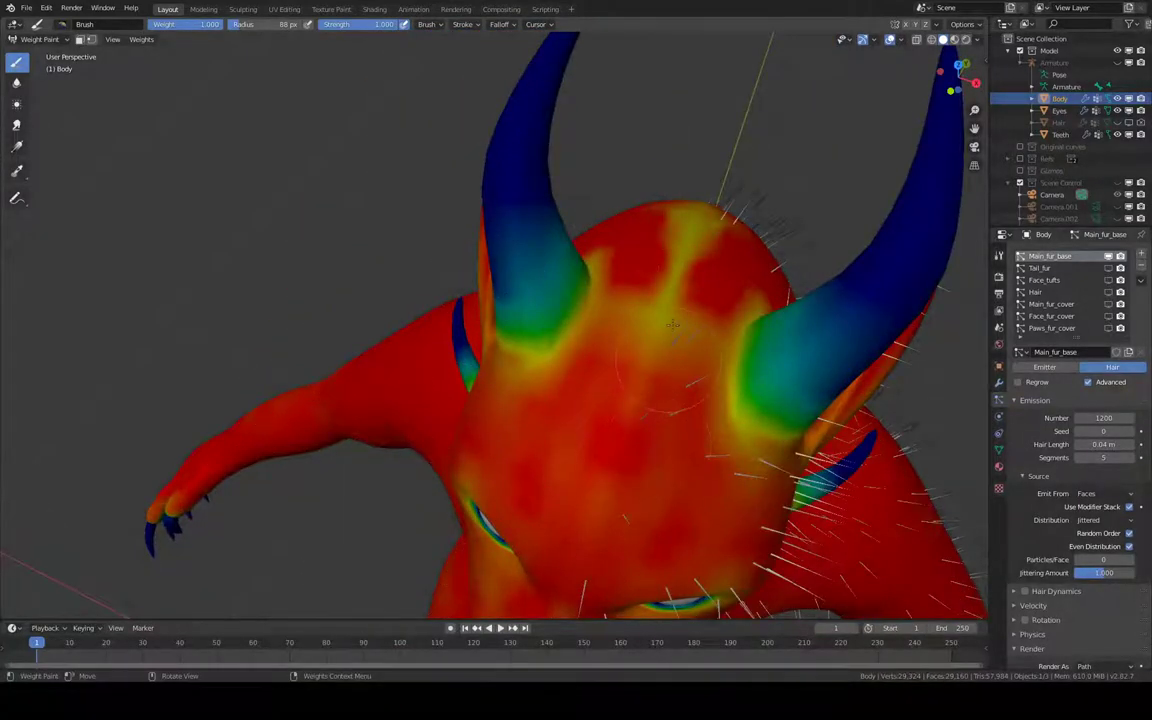
pyautogui.moveTo(672, 325); pyautogui.dragTo(630, 428, button='middle')
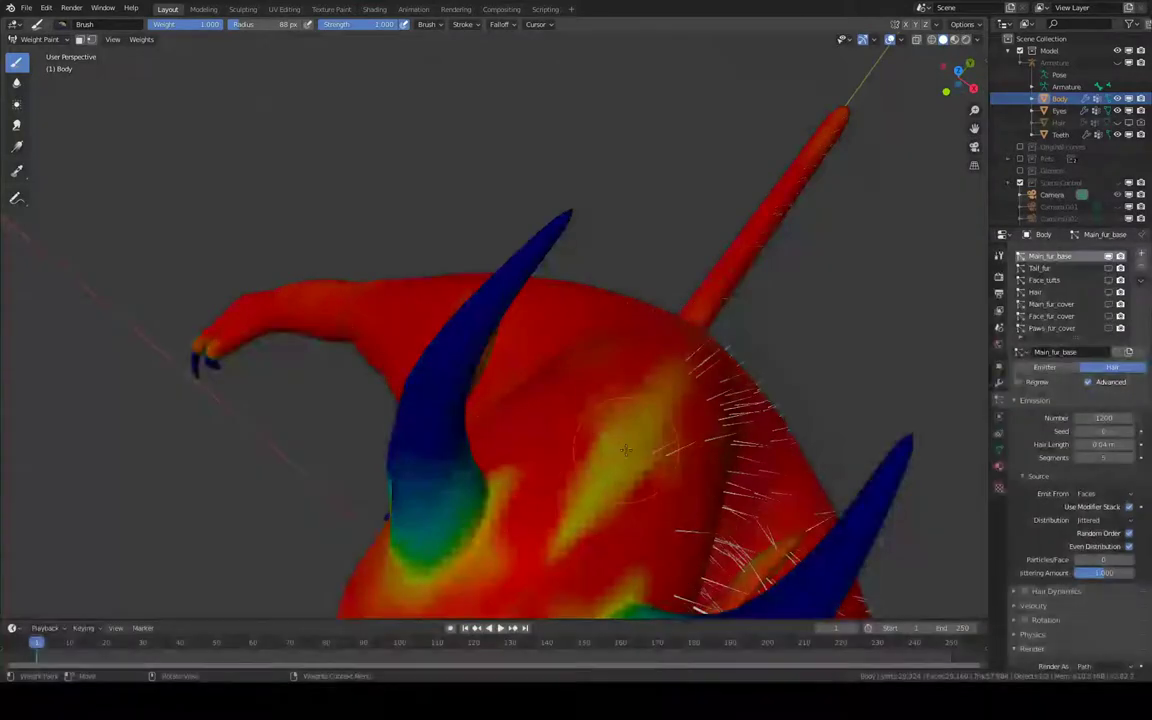
pyautogui.moveTo(593, 512)
pyautogui.mouseDown(button='middle')
pyautogui.moveTo(600, 380)
pyautogui.moveTo(560, 390)
pyautogui.moveTo(540, 380)
pyautogui.moveTo(660, 320)
pyautogui.mouseUp(button='middle')
pyautogui.moveTo(570, 300)
pyautogui.mouseDown(button='middle')
pyautogui.moveTo(592, 270)
pyautogui.moveTo(577, 258)
pyautogui.moveTo(574, 342)
pyautogui.moveTo(616, 349)
pyautogui.mouseUp(button='middle')
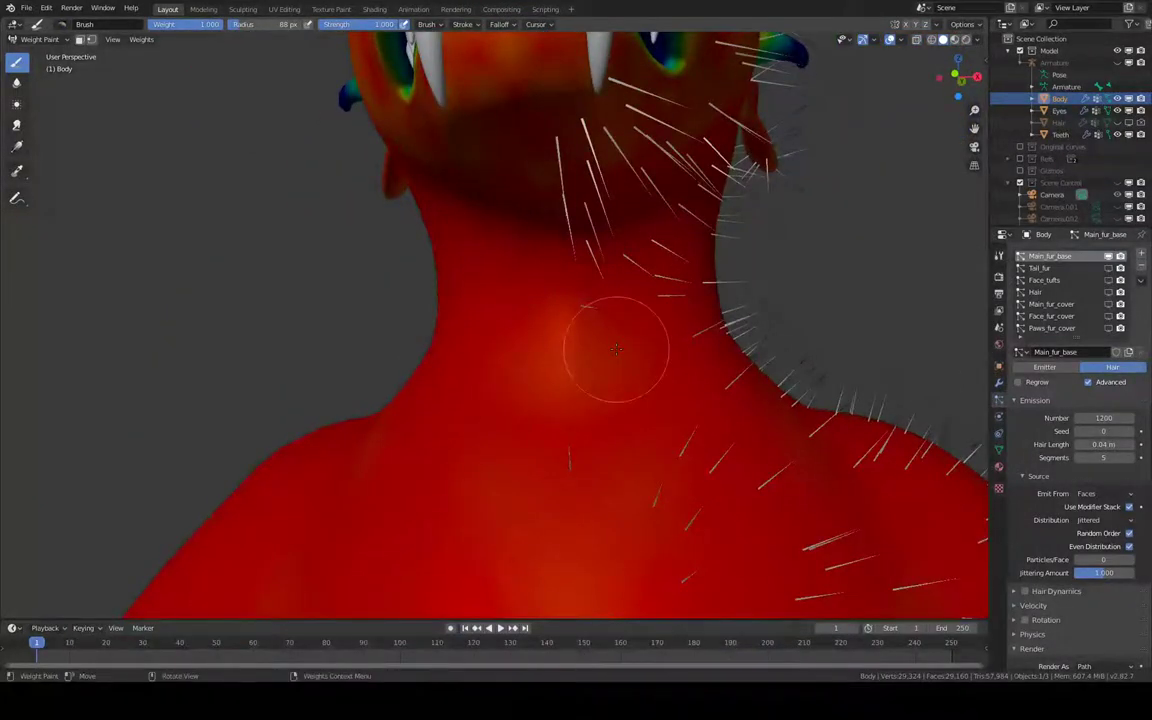
pyautogui.moveTo(262, 378)
pyautogui.mouseDown(button='middle')
pyautogui.moveTo(538, 185)
pyautogui.moveTo(549, 290)
pyautogui.mouseUp(button='middle')
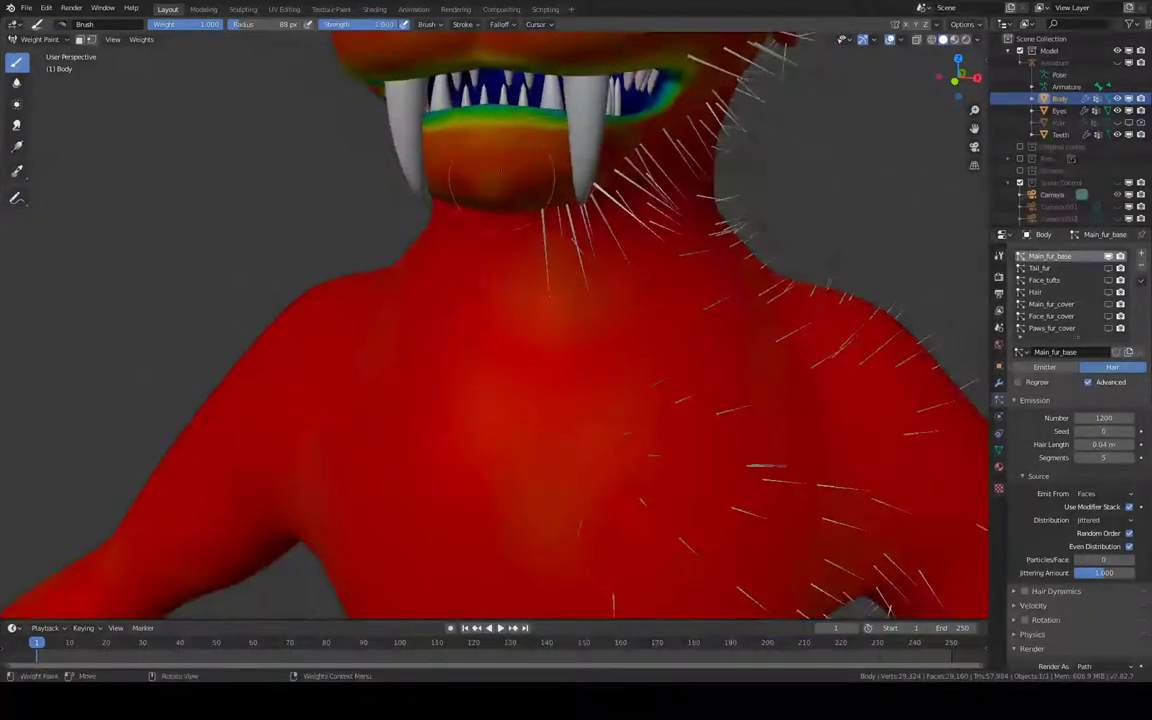
pyautogui.moveTo(500, 175); pyautogui.dragTo(376, 246, button='middle')
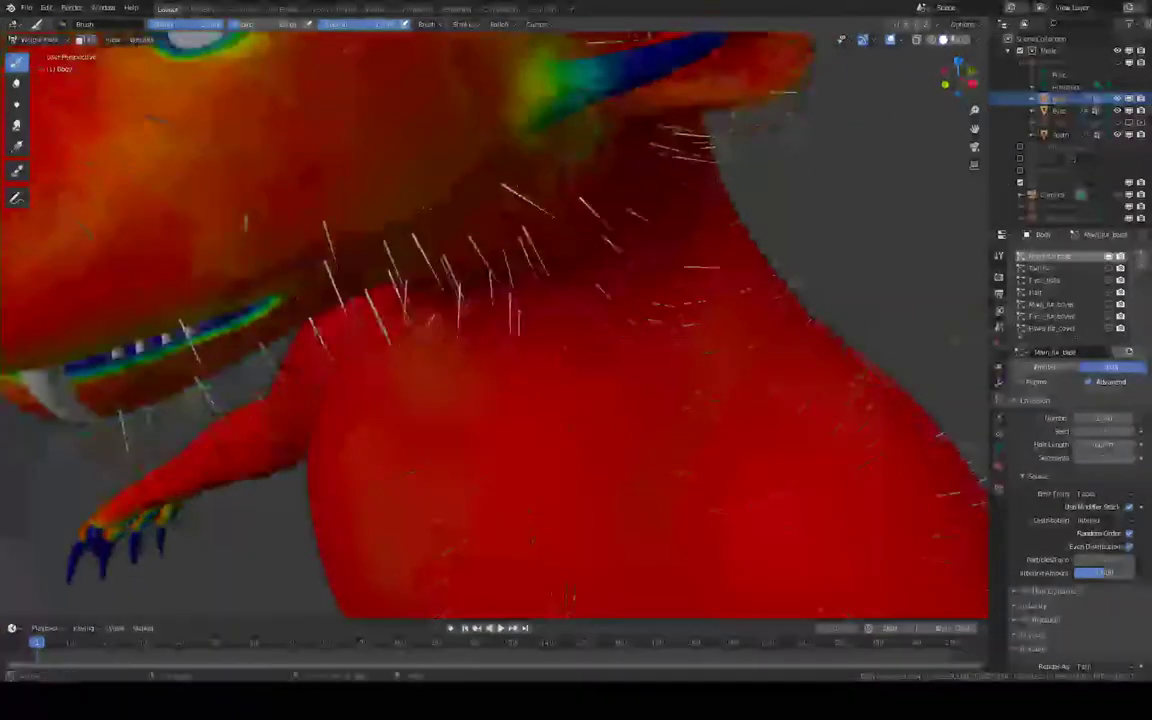
pyautogui.moveTo(432, 185)
pyautogui.mouseDown(button='middle')
pyautogui.moveTo(424, 274)
pyautogui.moveTo(573, 167)
pyautogui.mouseUp(button='middle')
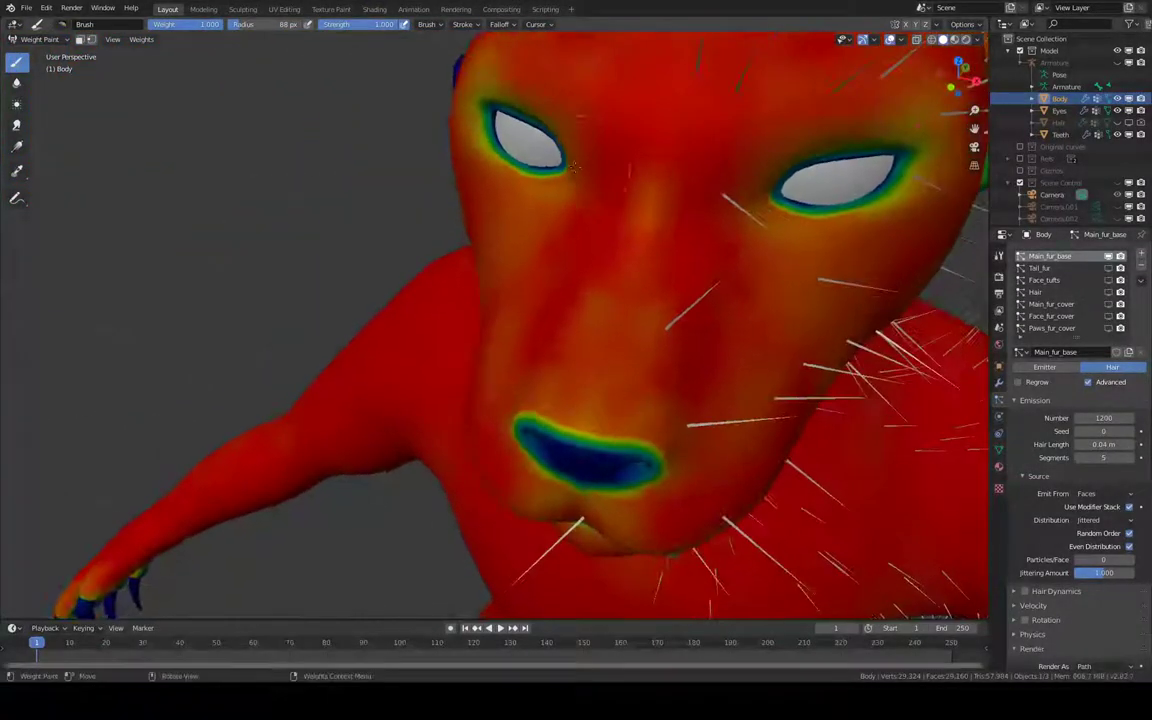
# Leave Weight Paint for Object Mode and inspect the sparse hairs around the head.
pyautogui.click(40, 39)
pyautogui.click(50, 56)
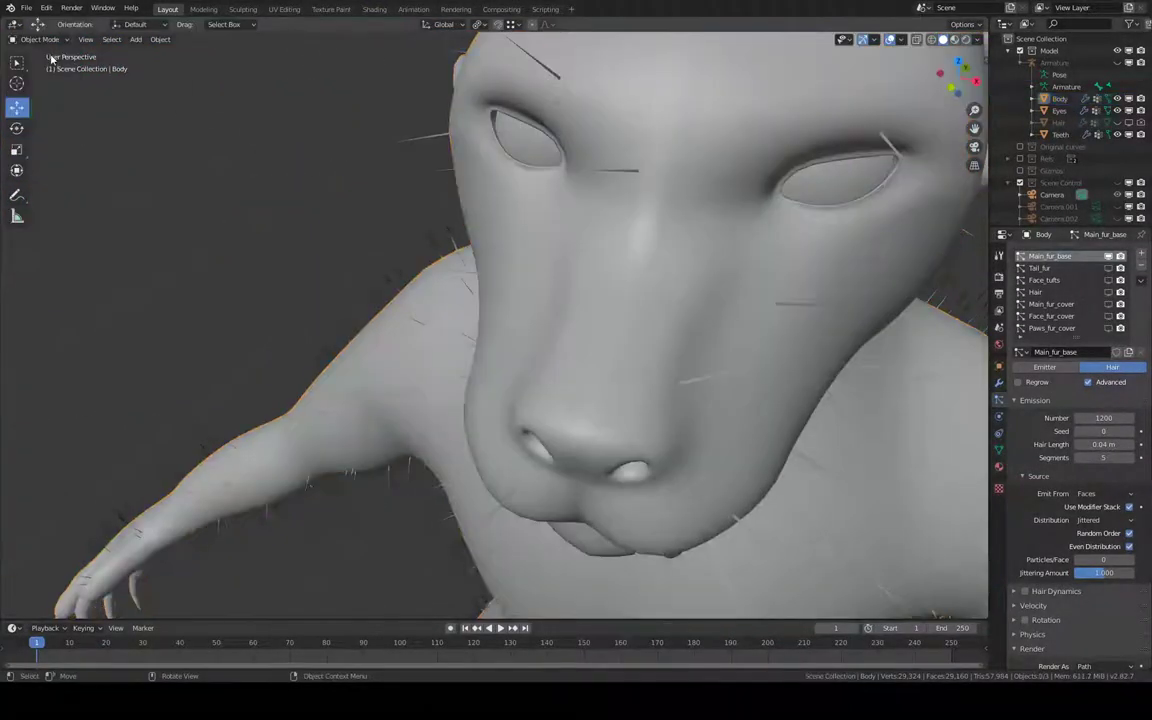
pyautogui.moveTo(419, 190); pyautogui.dragTo(519, 213, button='middle')
pyautogui.moveTo(866, 298)
pyautogui.mouseDown(button='middle')
pyautogui.moveTo(699, 226)
pyautogui.moveTo(705, 120)
pyautogui.moveTo(599, 257)
pyautogui.moveTo(617, 147)
pyautogui.moveTo(586, 167)
pyautogui.moveTo(558, 249)
pyautogui.moveTo(571, 167)
pyautogui.moveTo(571, 257)
pyautogui.moveTo(584, 167)
pyautogui.moveTo(593, 255)
pyautogui.moveTo(600, 206)
pyautogui.moveTo(666, 193)
pyautogui.moveTo(610, 216)
pyautogui.moveTo(640, 240)
pyautogui.mouseUp(button='middle')
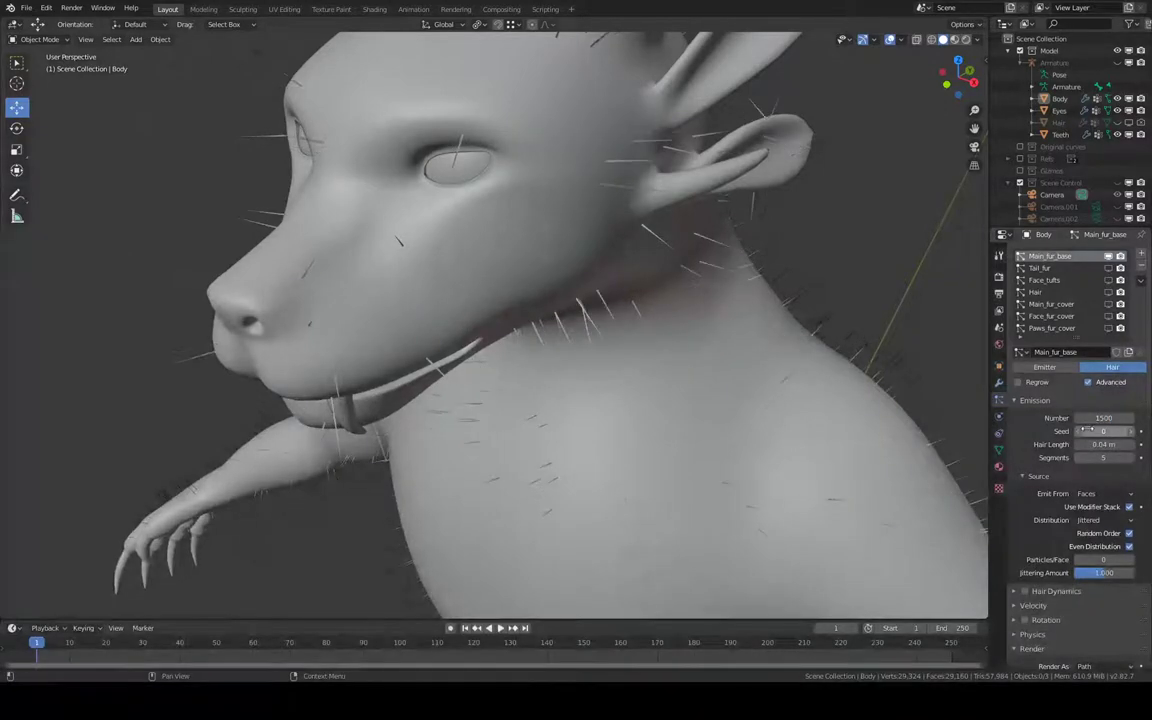
pyautogui.moveTo(520, 230)
pyautogui.mouseDown(button='middle')
pyautogui.moveTo(368, 198)
pyautogui.moveTo(360, 213)
pyautogui.moveTo(517, 265)
pyautogui.moveTo(470, 285)
pyautogui.moveTo(486, 180)
pyautogui.moveTo(489, 222)
pyautogui.moveTo(826, 295)
pyautogui.mouseUp(button='middle')
# Set Children to Interpolated to grow dense fur around the guide hairs.
pyautogui.scroll(-5, 1075, 450)
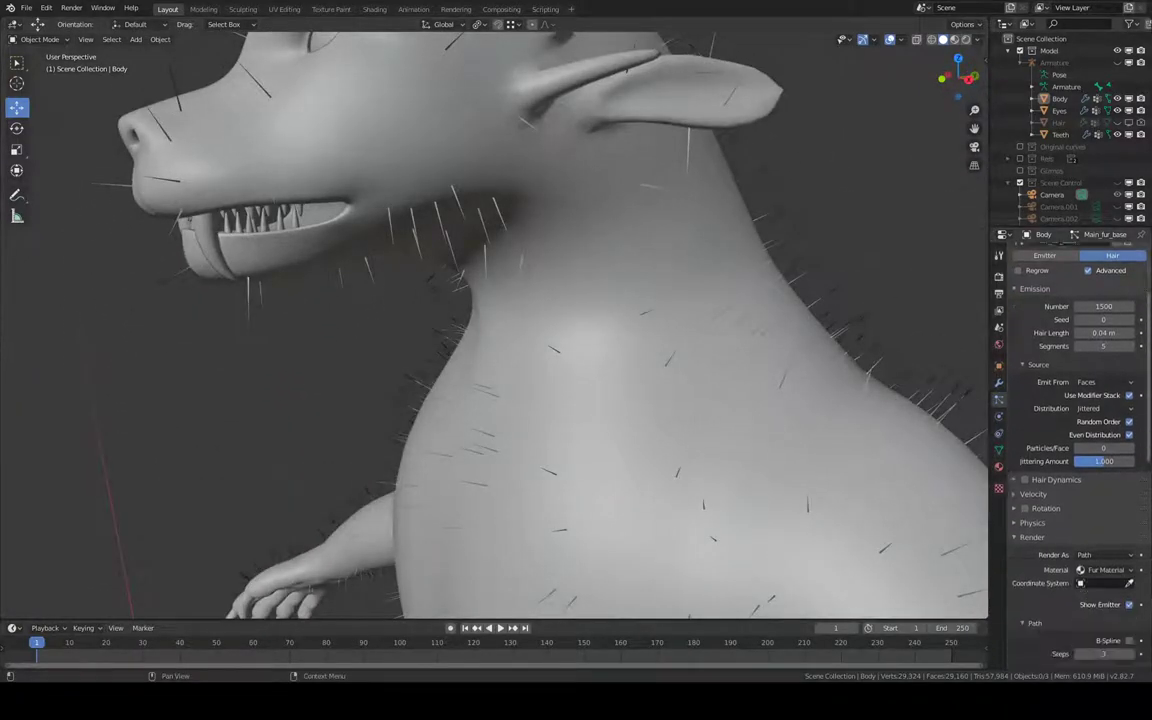
pyautogui.scroll(-5, 1075, 450)
pyautogui.scroll(-3, 1075, 450)
pyautogui.scroll(-3, 1075, 450)
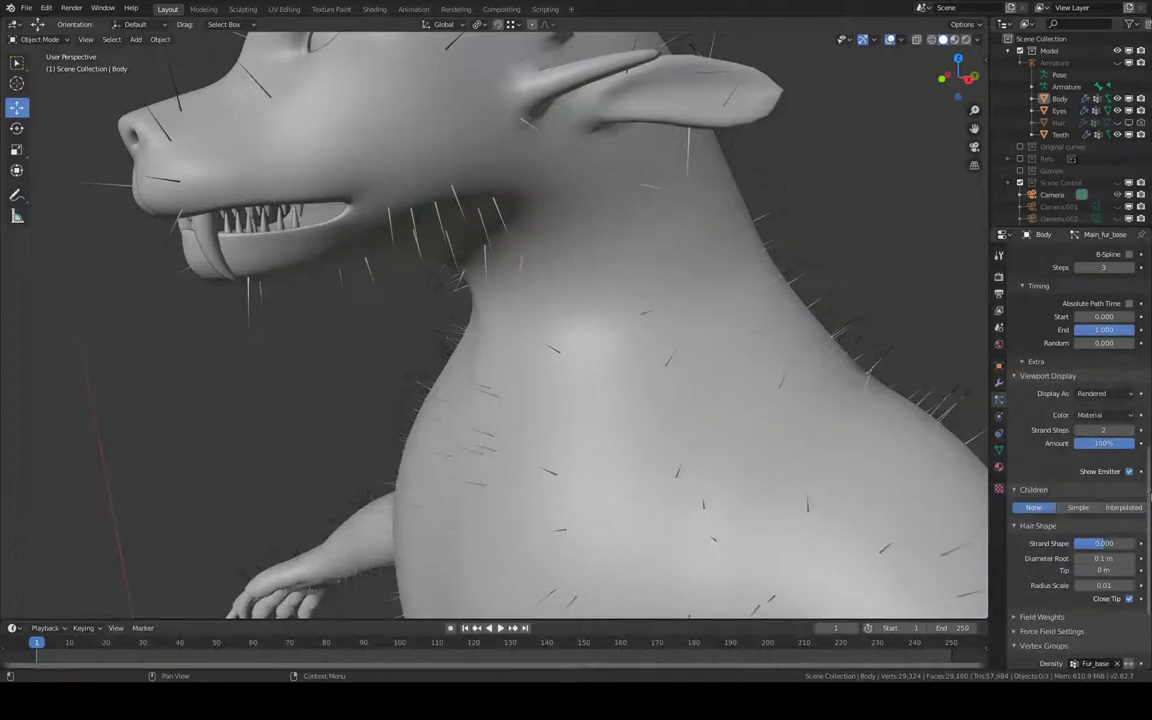
pyautogui.click(1125, 509)
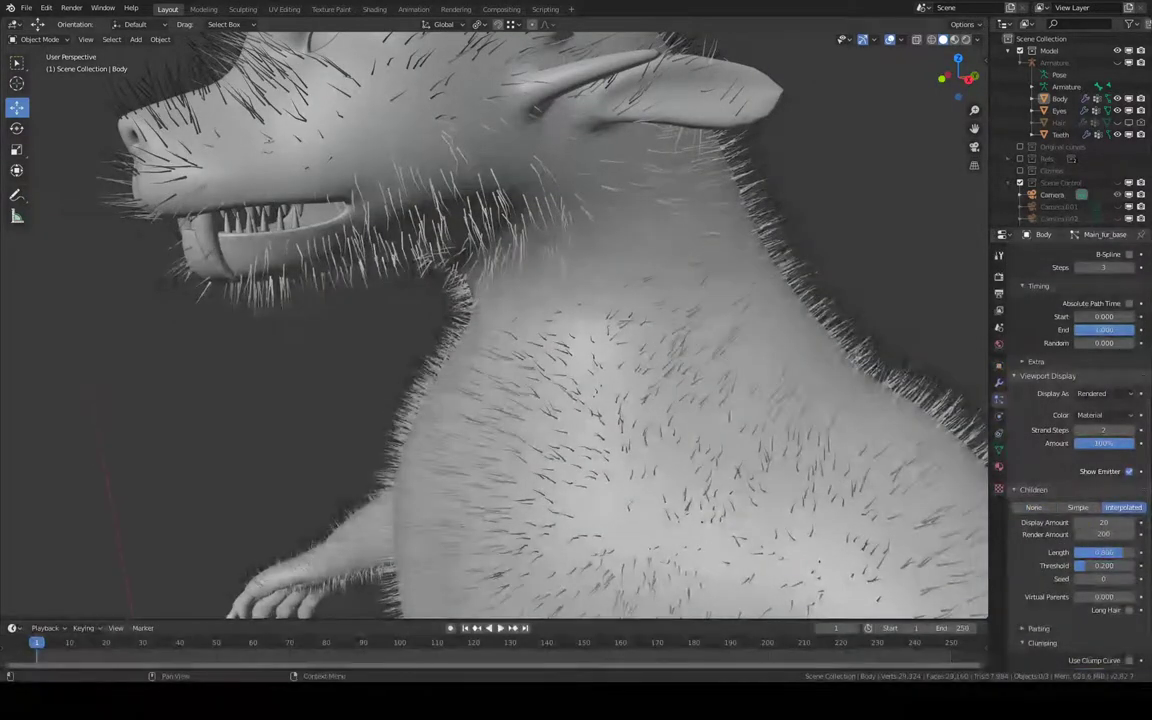
pyautogui.moveTo(444, 47)
pyautogui.mouseDown(button='middle')
pyautogui.moveTo(492, 101)
pyautogui.moveTo(404, 63)
pyautogui.moveTo(448, 64)
pyautogui.moveTo(376, 54)
pyautogui.moveTo(480, 72)
pyautogui.moveTo(440, 66)
pyautogui.moveTo(455, 70)
pyautogui.mouseUp(button='middle')
# Set the child Display Amount to 200.
pyautogui.click(1103, 522)
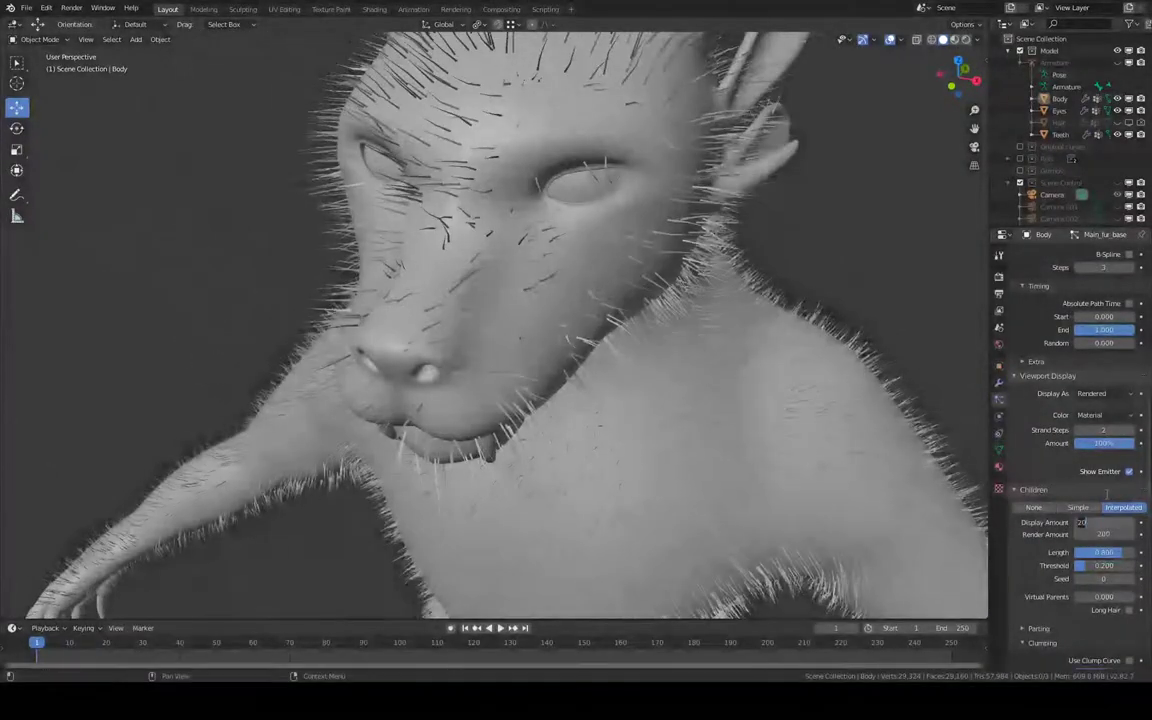
pyautogui.write('0')
pyautogui.press('Return')
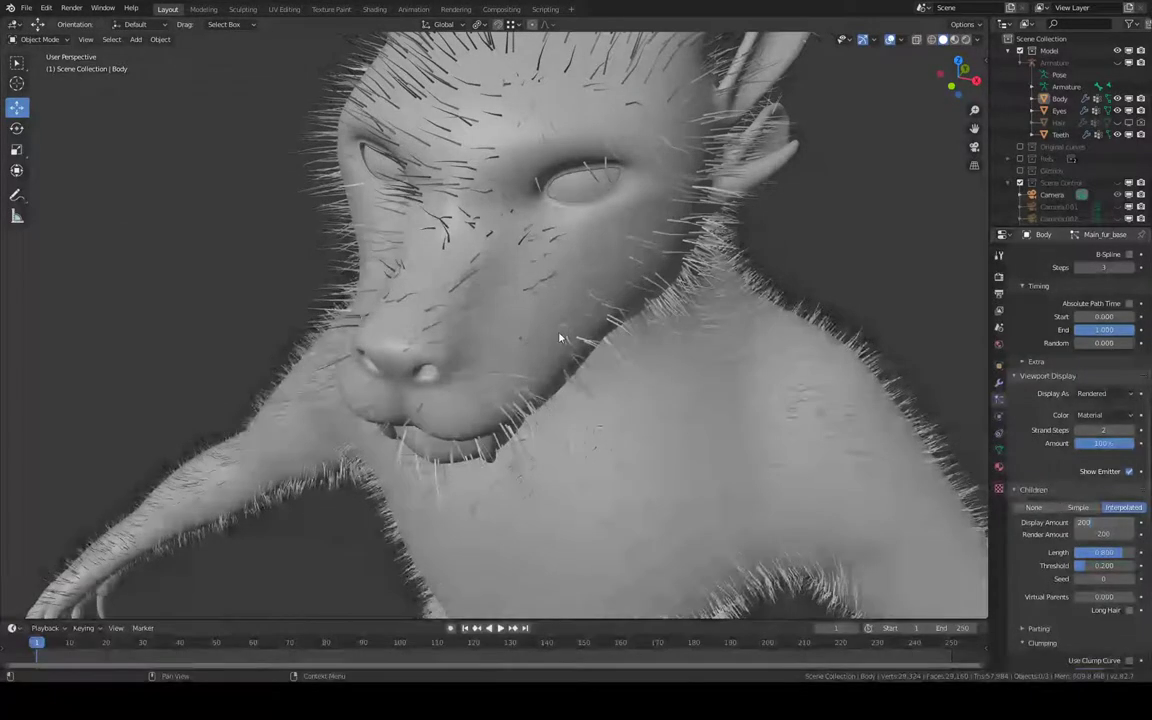
pyautogui.moveTo(452, 283)
pyautogui.mouseDown(button='middle')
pyautogui.moveTo(555, 334)
pyautogui.moveTo(502, 329)
pyautogui.moveTo(470, 380)
pyautogui.mouseUp(button='middle')
pyautogui.scroll(10, 1070, 440)
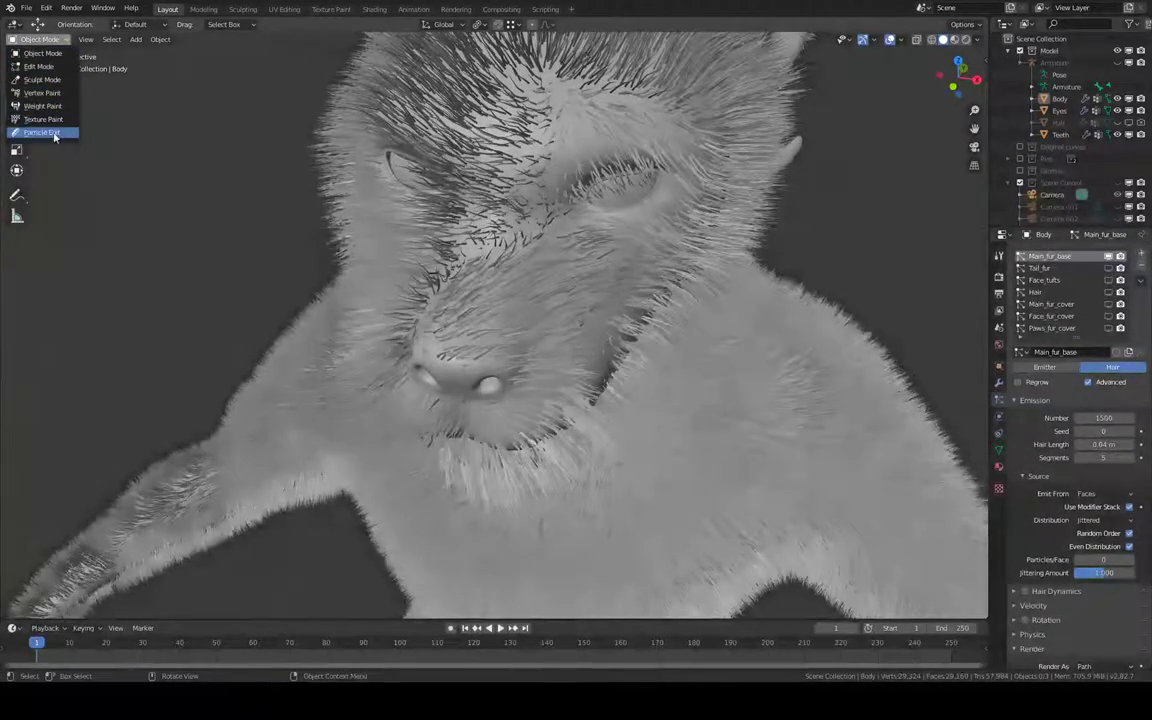
pyautogui.click(45, 132)
pyautogui.moveTo(516, 295); pyautogui.dragTo(521, 288)
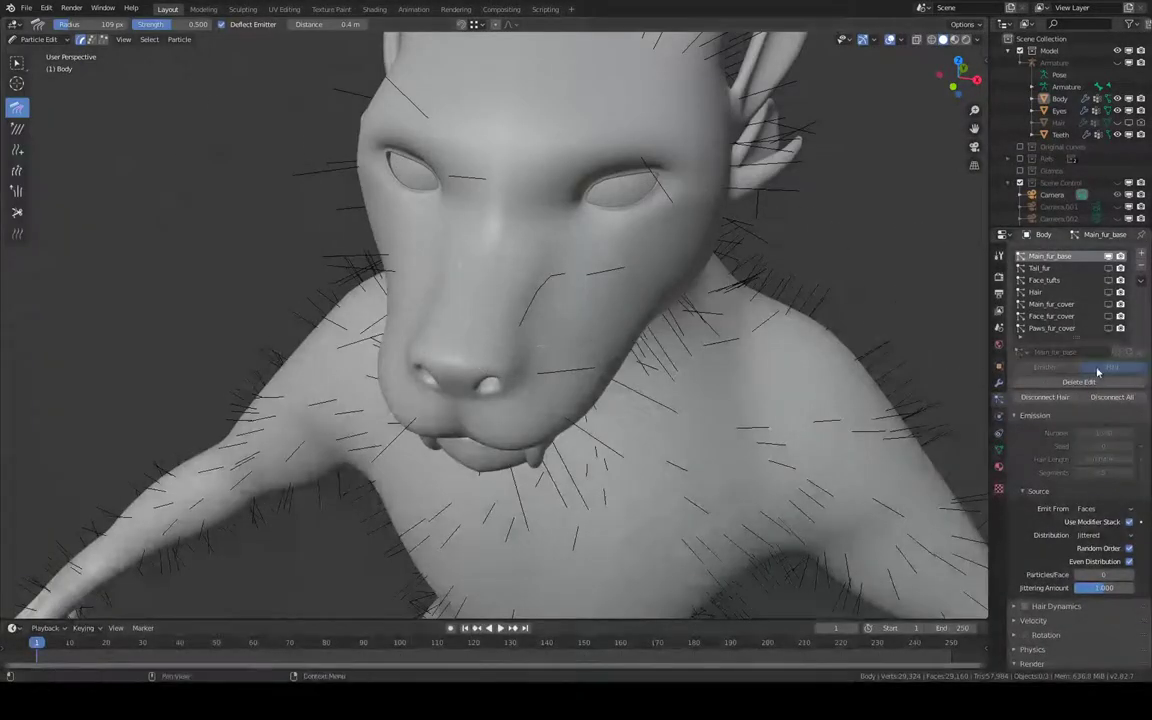
pyautogui.press('Return')
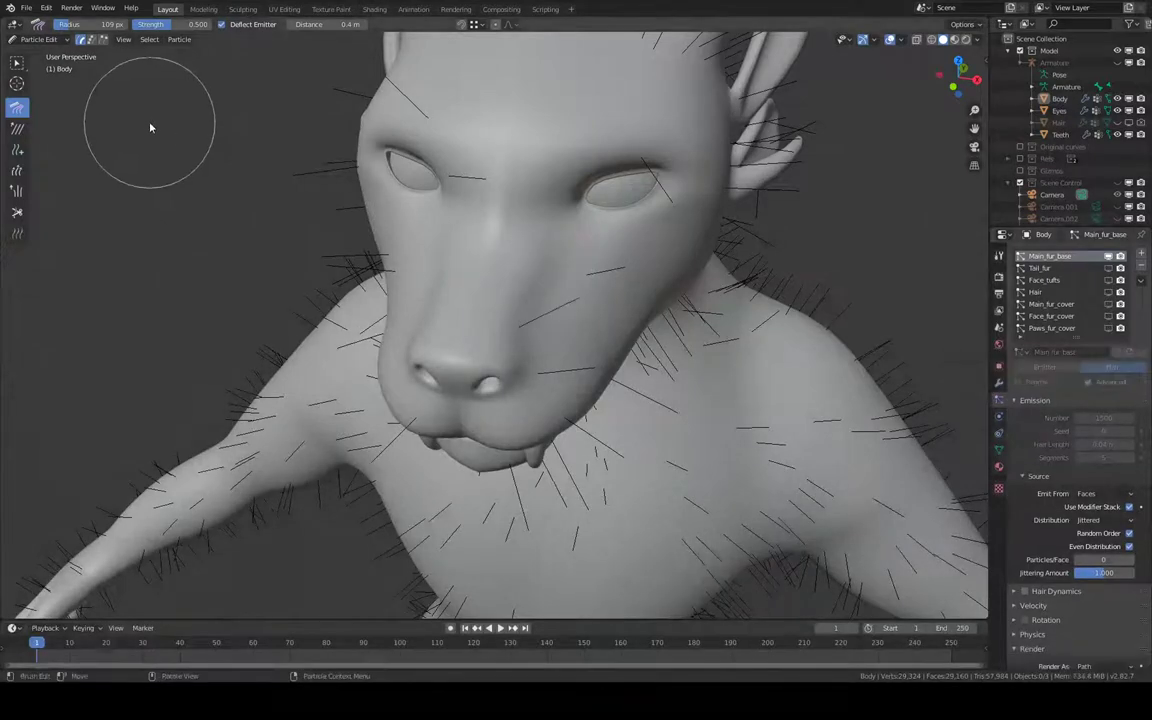
pyautogui.click(38, 39)
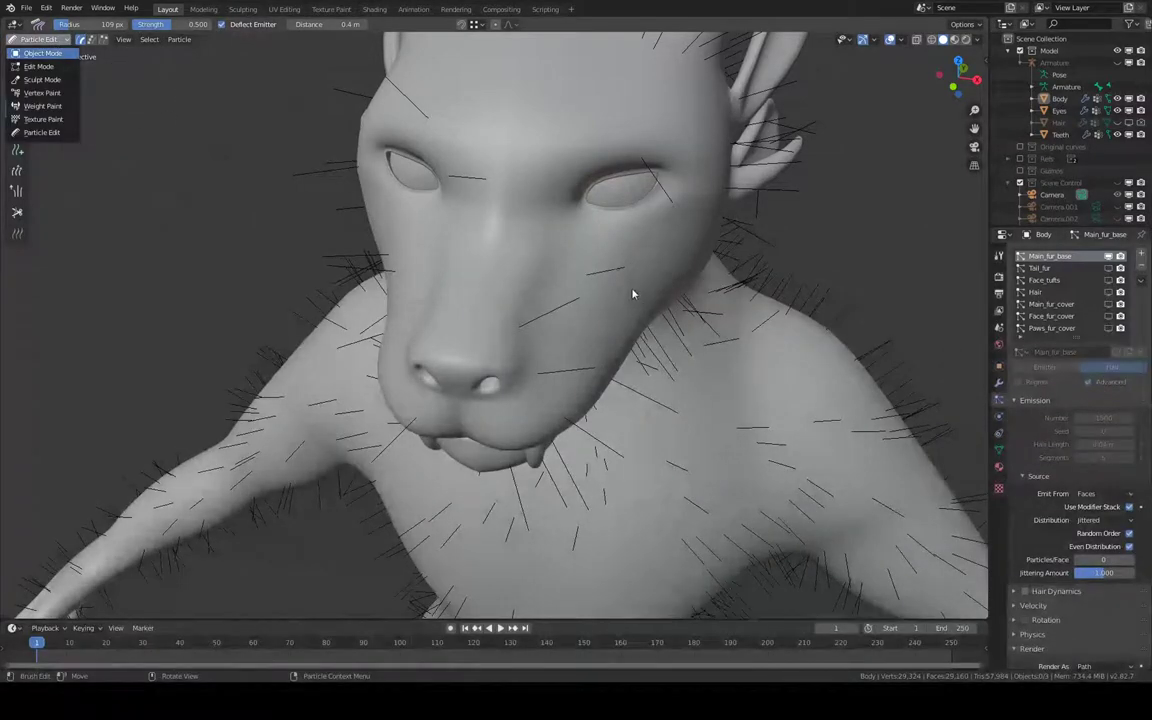
pyautogui.press('Return')
pyautogui.moveTo(632, 293)
pyautogui.mouseDown(button='middle')
pyautogui.moveTo(472, 257)
pyautogui.moveTo(565, 256)
pyautogui.moveTo(502, 248)
pyautogui.moveTo(555, 265)
pyautogui.moveTo(566, 241)
pyautogui.moveTo(605, 272)
pyautogui.moveTo(548, 262)
pyautogui.moveTo(504, 316)
pyautogui.moveTo(496, 388)
pyautogui.moveTo(608, 330)
pyautogui.moveTo(567, 261)
pyautogui.moveTo(585, 246)
pyautogui.mouseUp(button='middle')
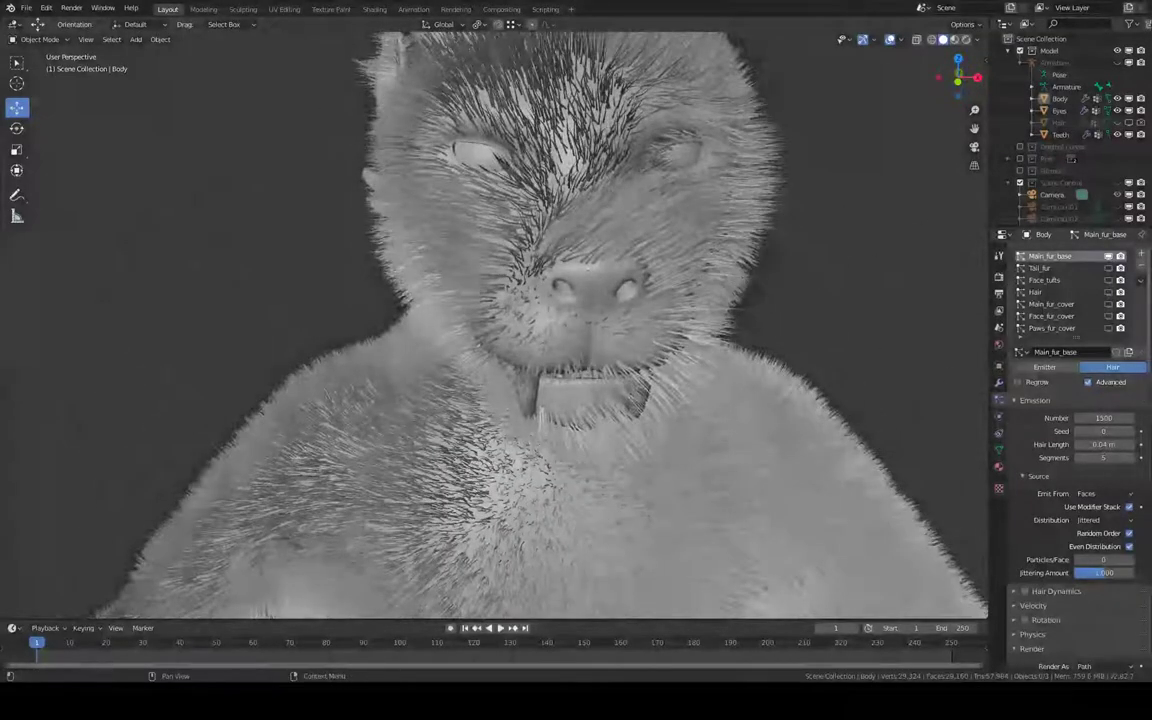
pyautogui.scroll(-5, 1118, 627)
pyautogui.scroll(-4, 1118, 627)
pyautogui.scroll(-4, 1118, 627)
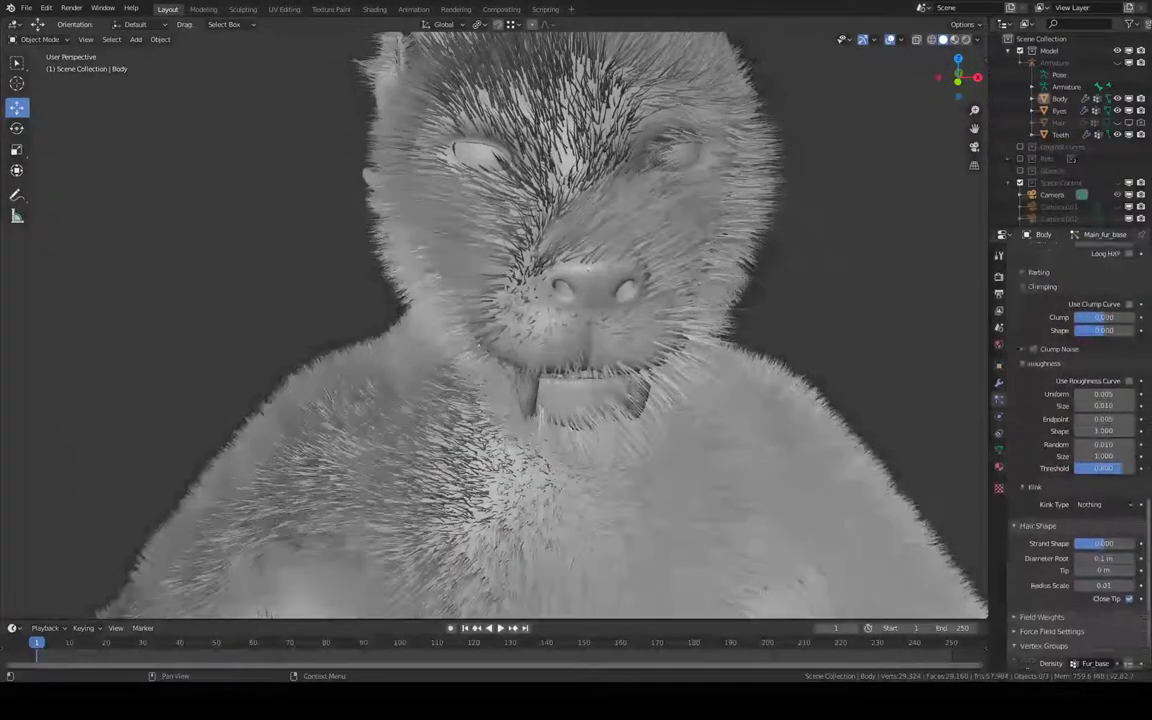
pyautogui.scroll(-3, 1118, 627)
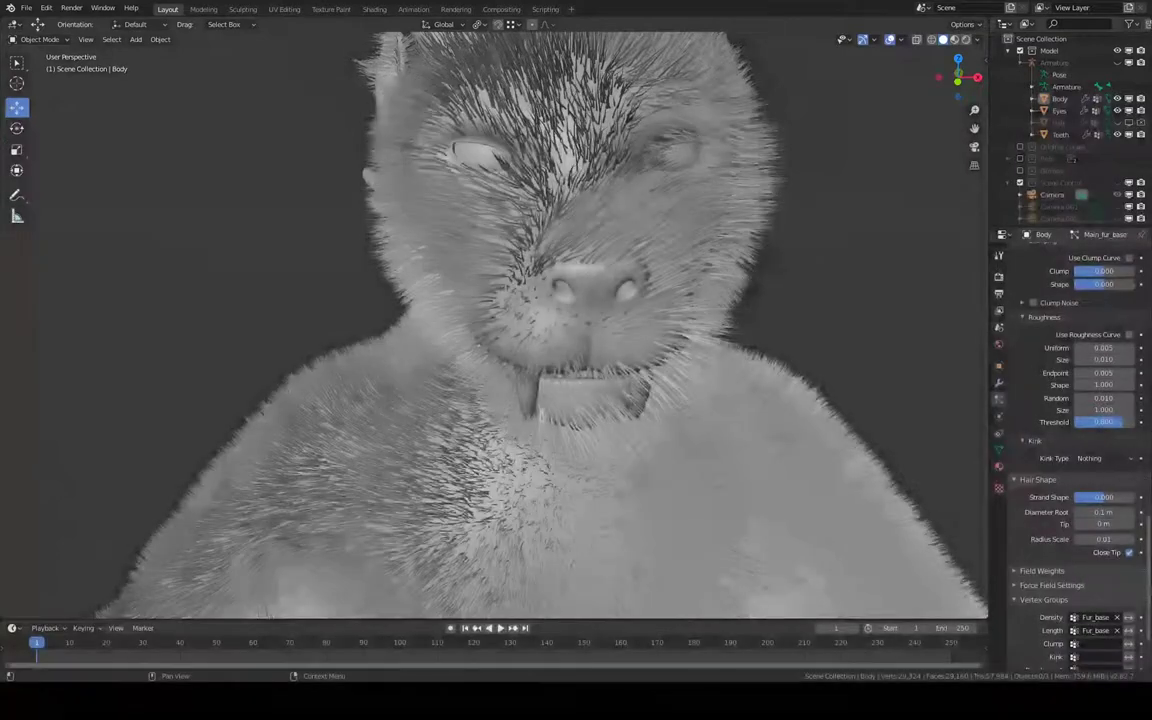
pyautogui.scroll(4, 1098, 432)
pyautogui.scroll(3, 1098, 432)
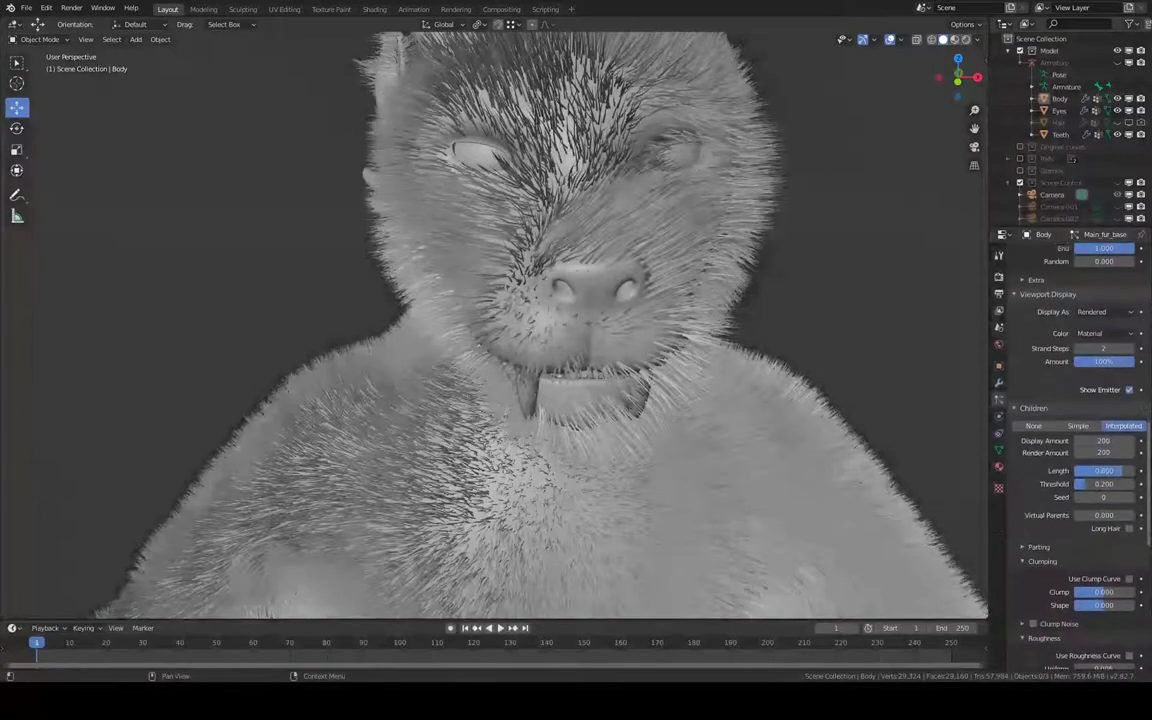
pyautogui.click(1078, 426)
pyautogui.click(1048, 426)
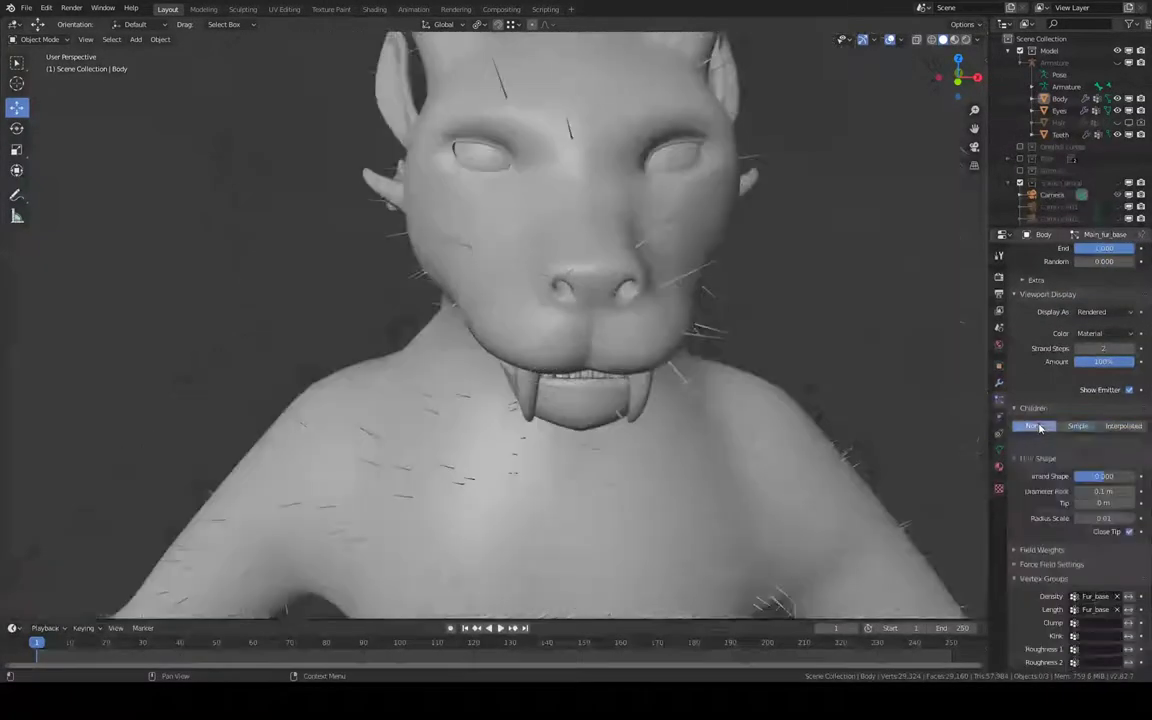
pyautogui.click(1118, 427)
pyautogui.moveTo(633, 224)
pyautogui.mouseDown(button='middle')
pyautogui.moveTo(640, 247)
pyautogui.moveTo(592, 267)
pyautogui.moveTo(596, 313)
pyautogui.moveTo(472, 275)
pyautogui.moveTo(600, 269)
pyautogui.moveTo(599, 188)
pyautogui.moveTo(582, 228)
pyautogui.moveTo(470, 339)
pyautogui.moveTo(604, 345)
pyautogui.moveTo(636, 122)
pyautogui.moveTo(563, 224)
pyautogui.moveTo(643, 296)
pyautogui.moveTo(689, 138)
pyautogui.moveTo(689, 342)
pyautogui.moveTo(789, 239)
pyautogui.moveTo(674, 275)
pyautogui.moveTo(662, 312)
pyautogui.mouseUp(button='middle')
# Confirm a child Display Amount of 20 and frame the face from the front.
pyautogui.scroll(3, 662, 312)
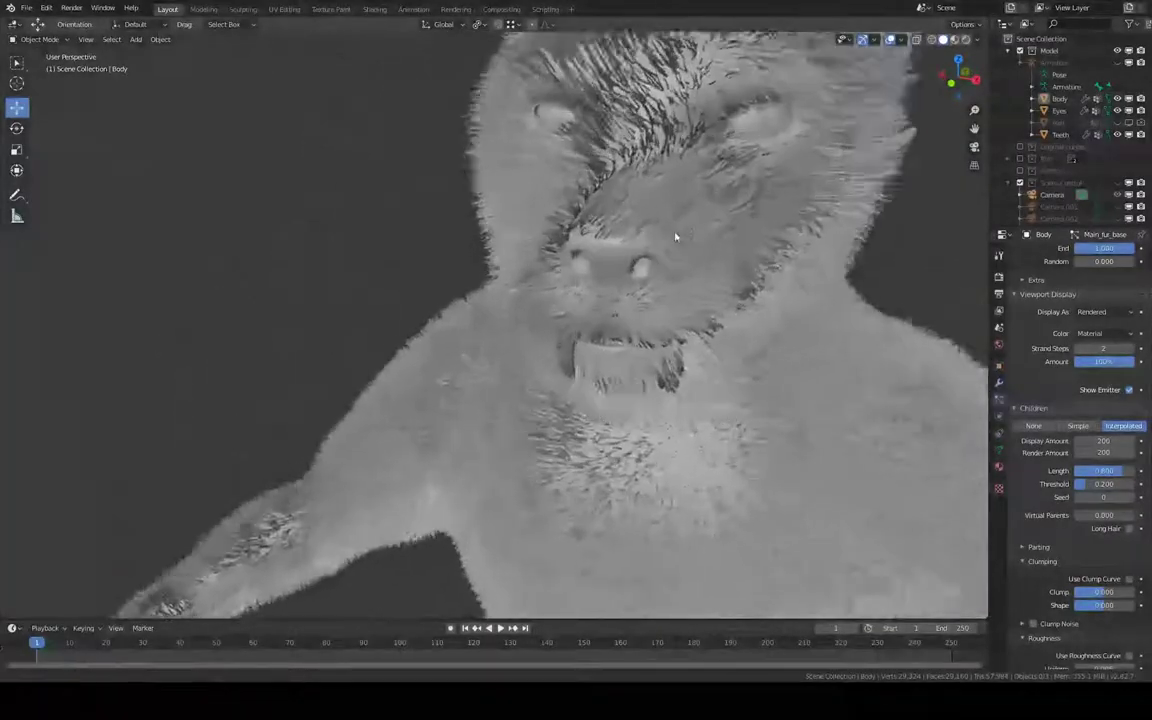
pyautogui.moveTo(674, 237); pyautogui.dragTo(663, 311, button='middle')
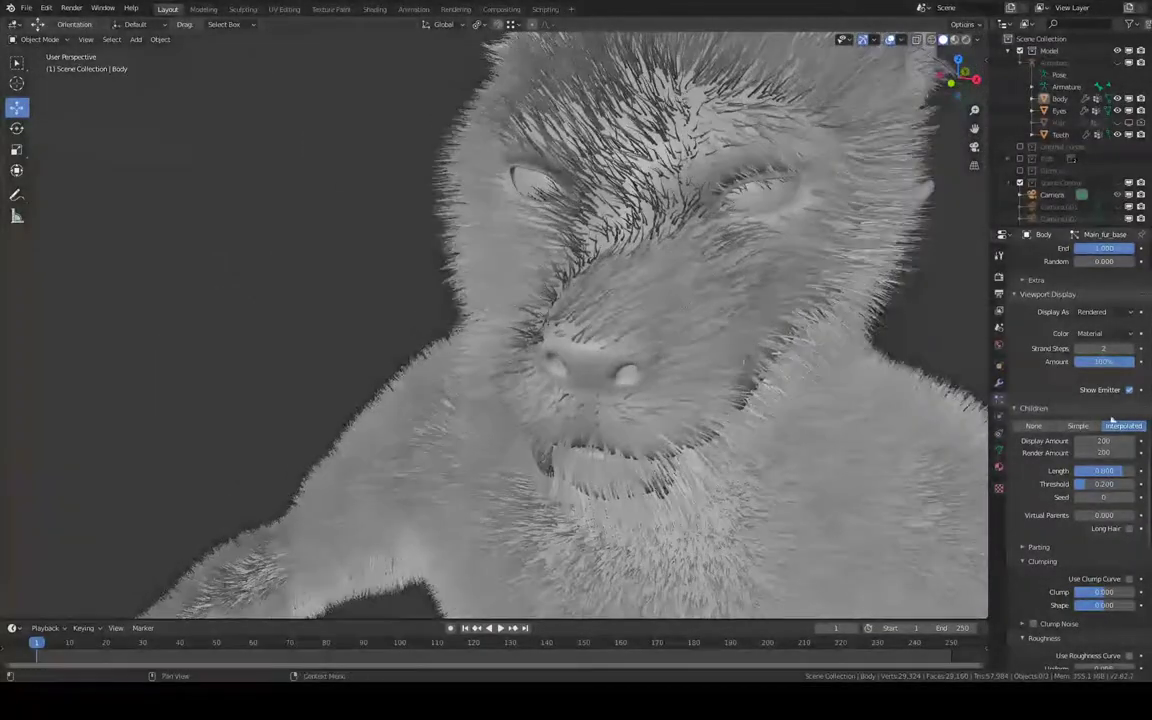
pyautogui.write('20')
pyautogui.press('Return')
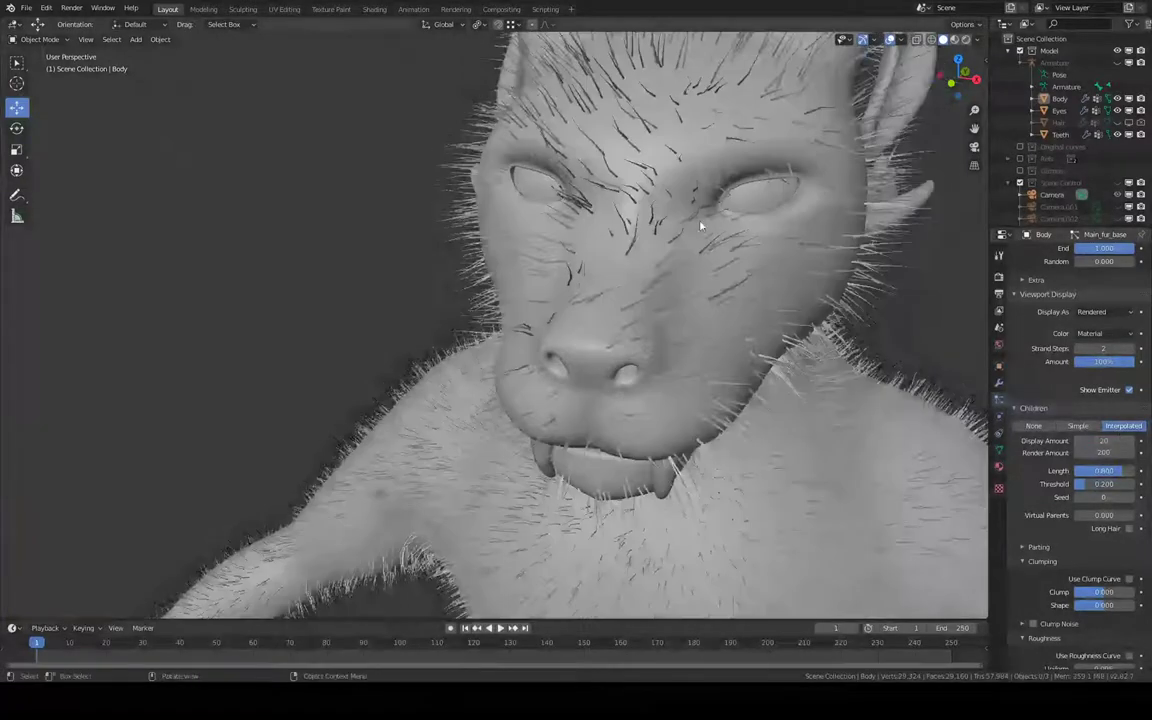
pyautogui.moveTo(504, 134); pyautogui.dragTo(592, 189, button='middle')
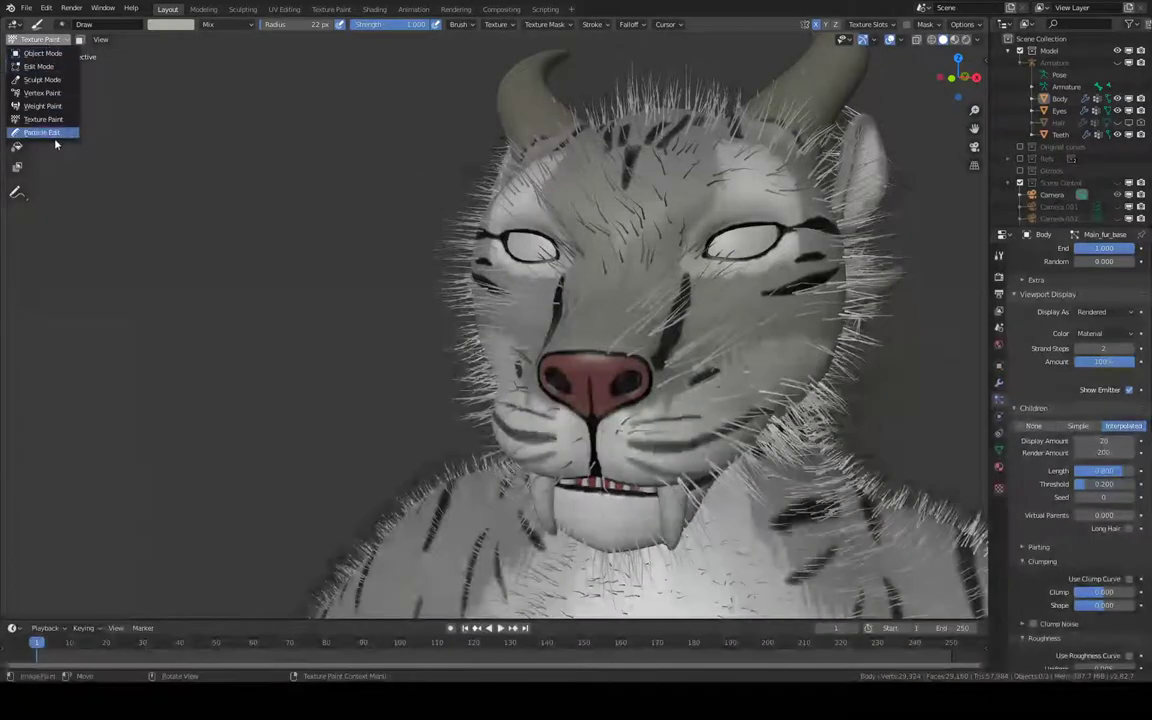
# Switch to Particle Edit, hide child hairs, and show key points along each guide strand.
pyautogui.click(42, 132)
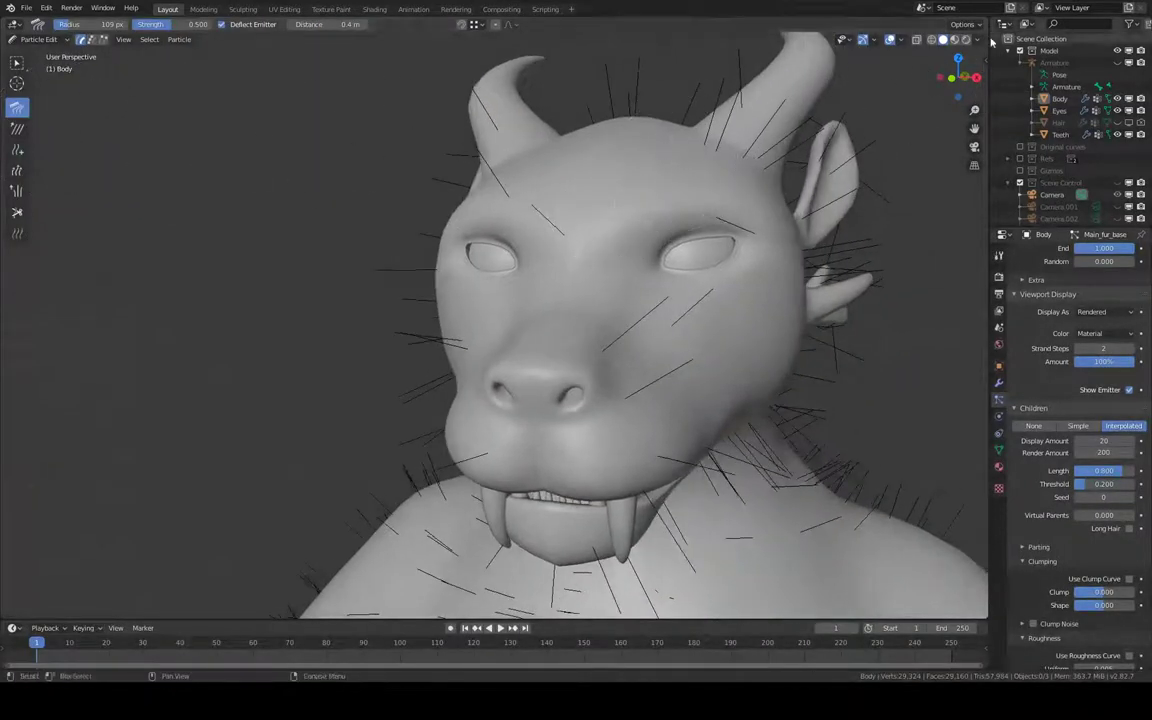
pyautogui.click(963, 25)
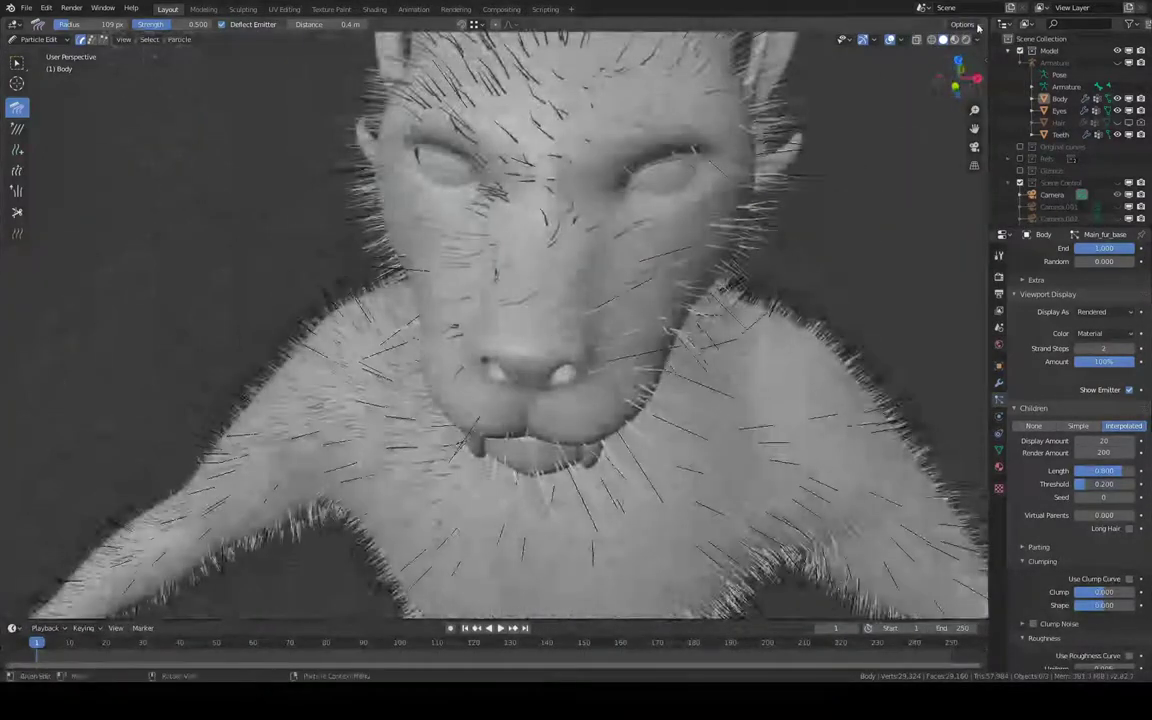
pyautogui.click(963, 25)
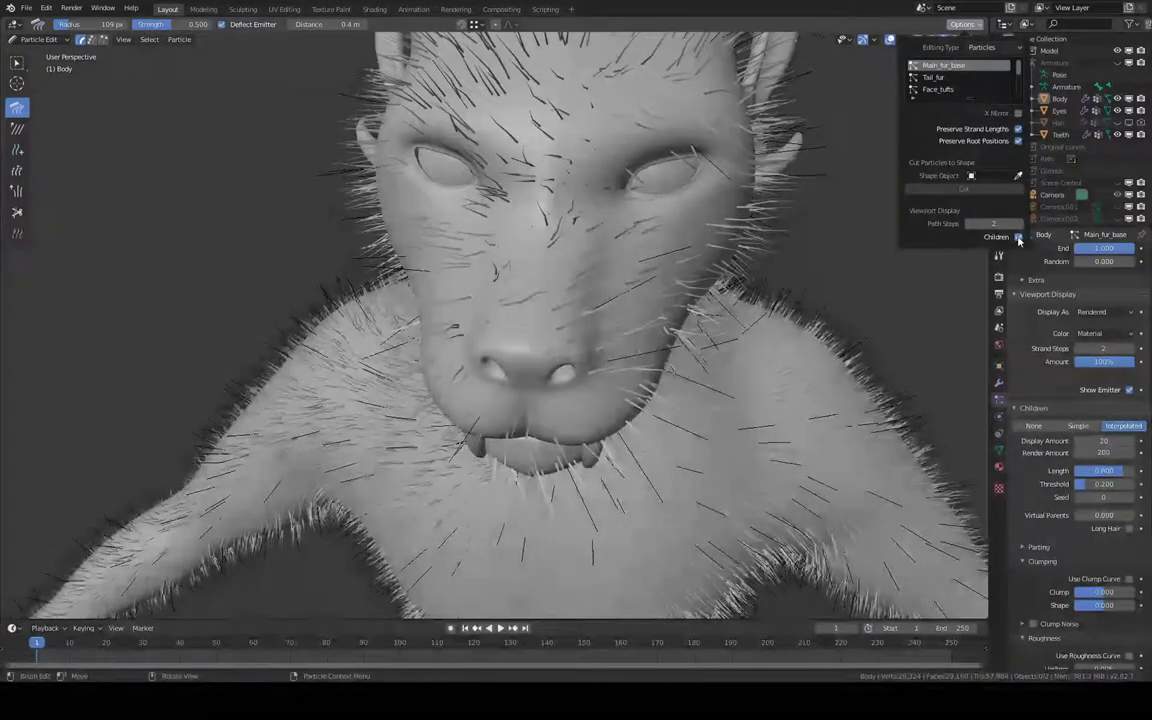
pyautogui.click(918, 216)
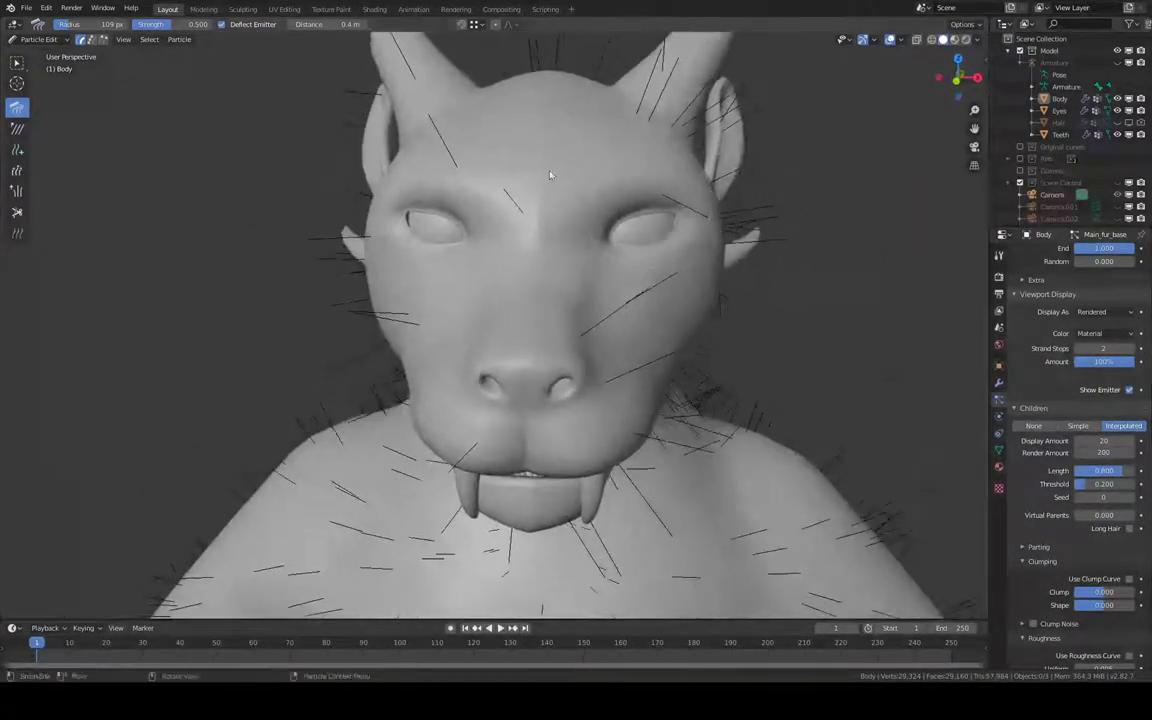
pyautogui.click(91, 40)
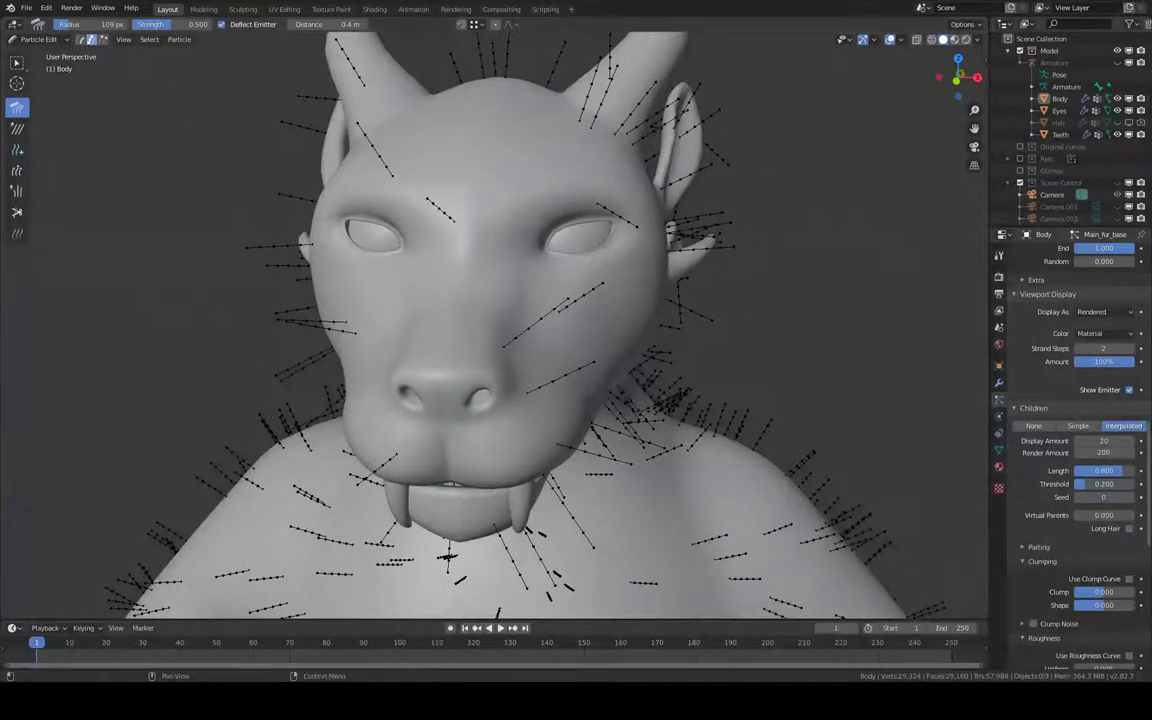
# Switch back to Path selection and return the body to Object Mode.
pyautogui.scroll(4, 1080, 440)
pyautogui.scroll(4, 1080, 440)
pyautogui.scroll(4, 1080, 440)
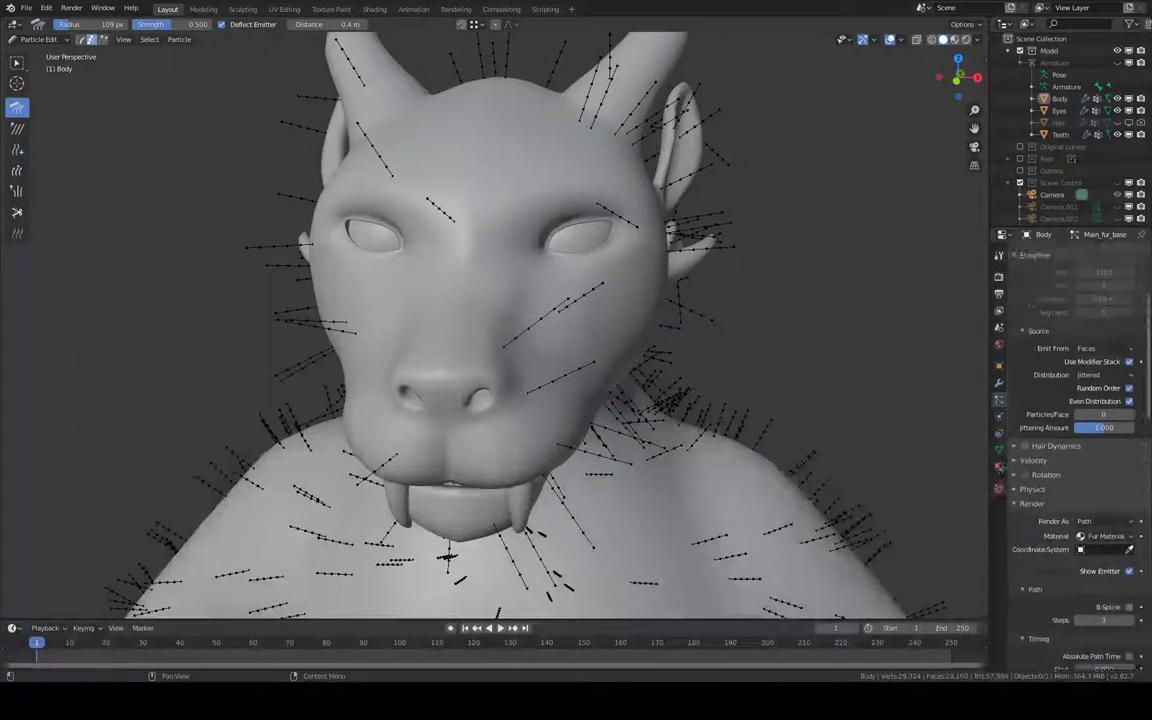
pyautogui.scroll(4, 1080, 440)
pyautogui.click(80, 39)
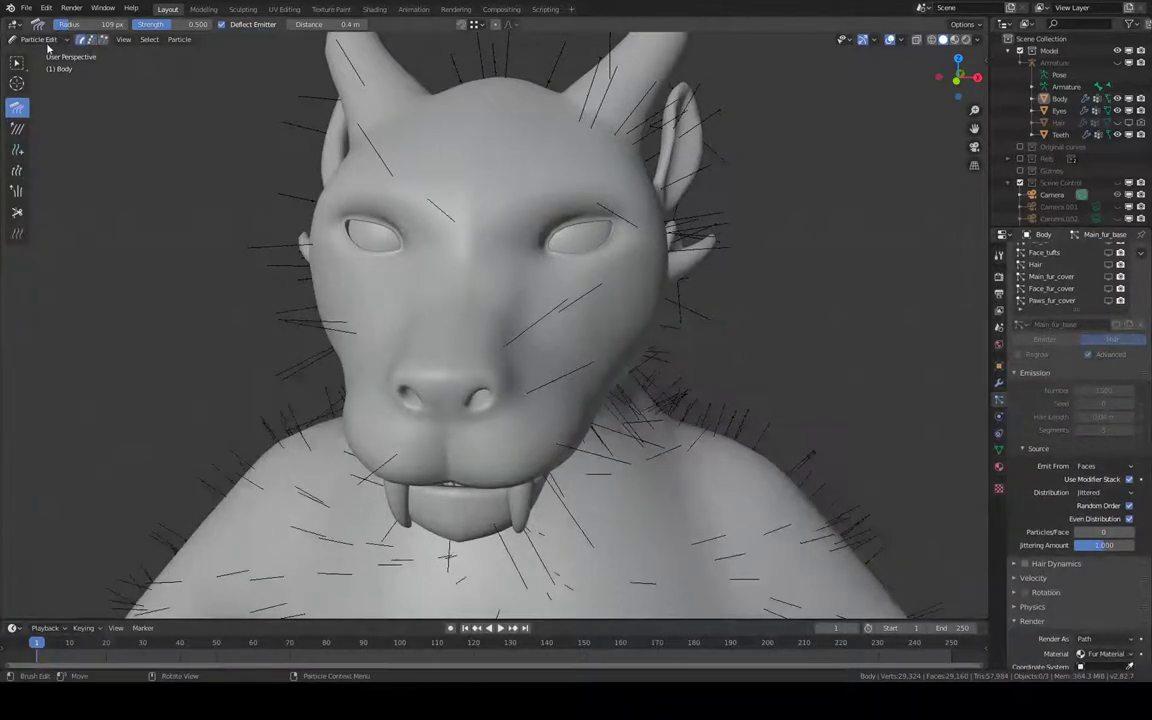
pyautogui.click(40, 39)
pyautogui.click(45, 54)
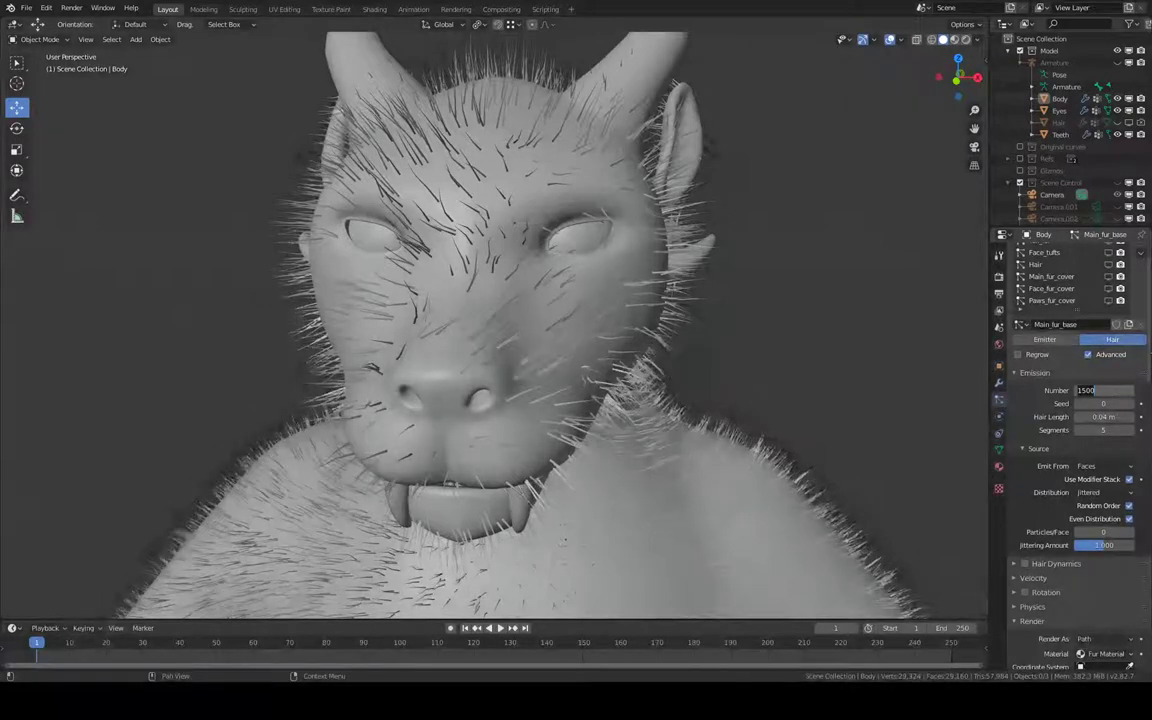
# Scroll up and down through the particle properties panel.
pyautogui.scroll(-5, 1136, 494)
pyautogui.scroll(-5, 1136, 494)
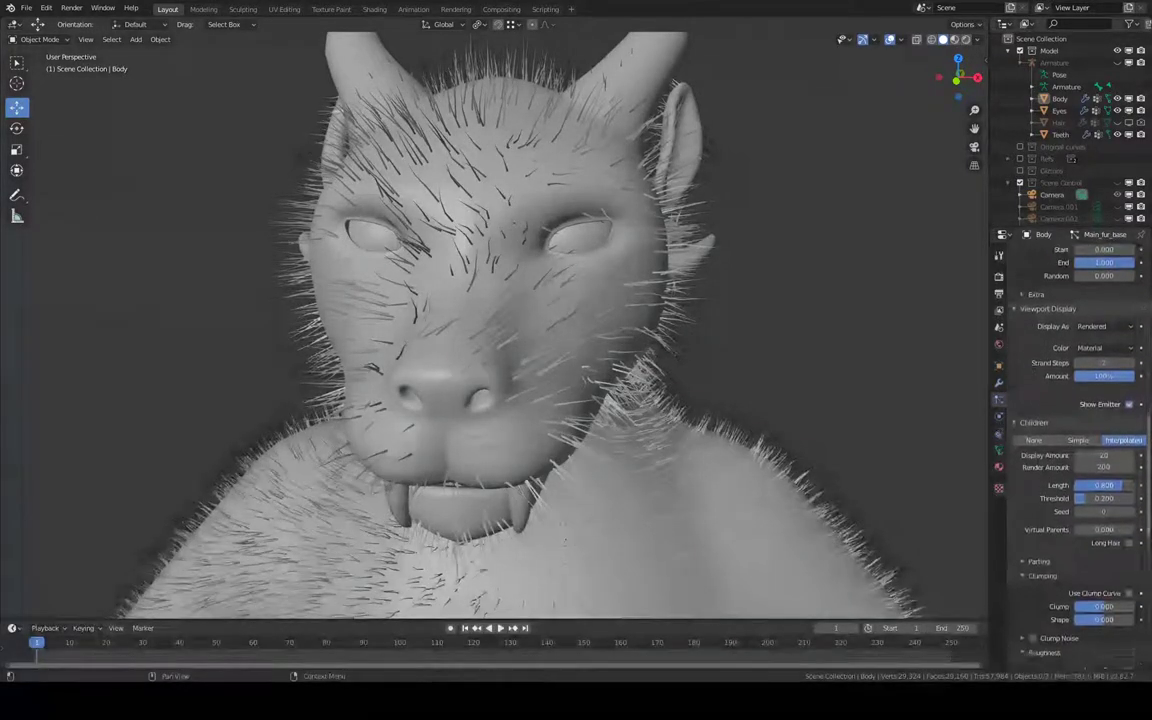
pyautogui.scroll(-5, 1136, 494)
pyautogui.scroll(4, 1136, 494)
pyautogui.scroll(4, 1136, 494)
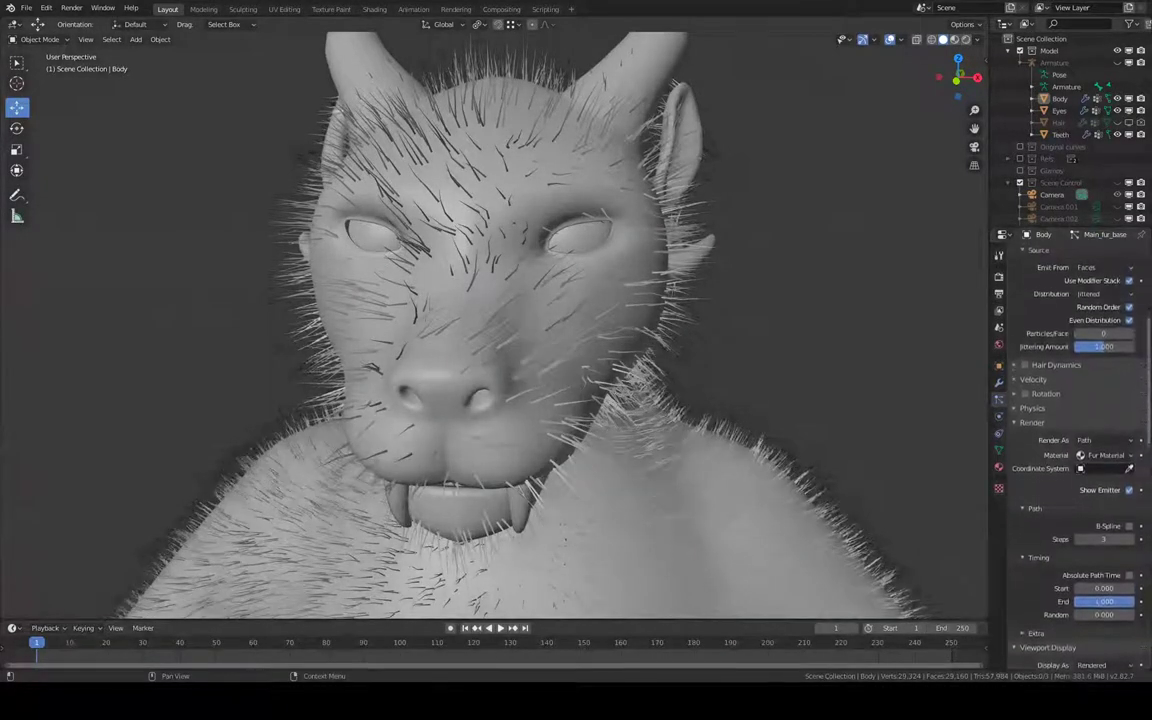
pyautogui.scroll(4, 1136, 494)
pyautogui.scroll(4, 1136, 494)
pyautogui.scroll(-4, 1078, 450)
pyautogui.scroll(-4, 1078, 450)
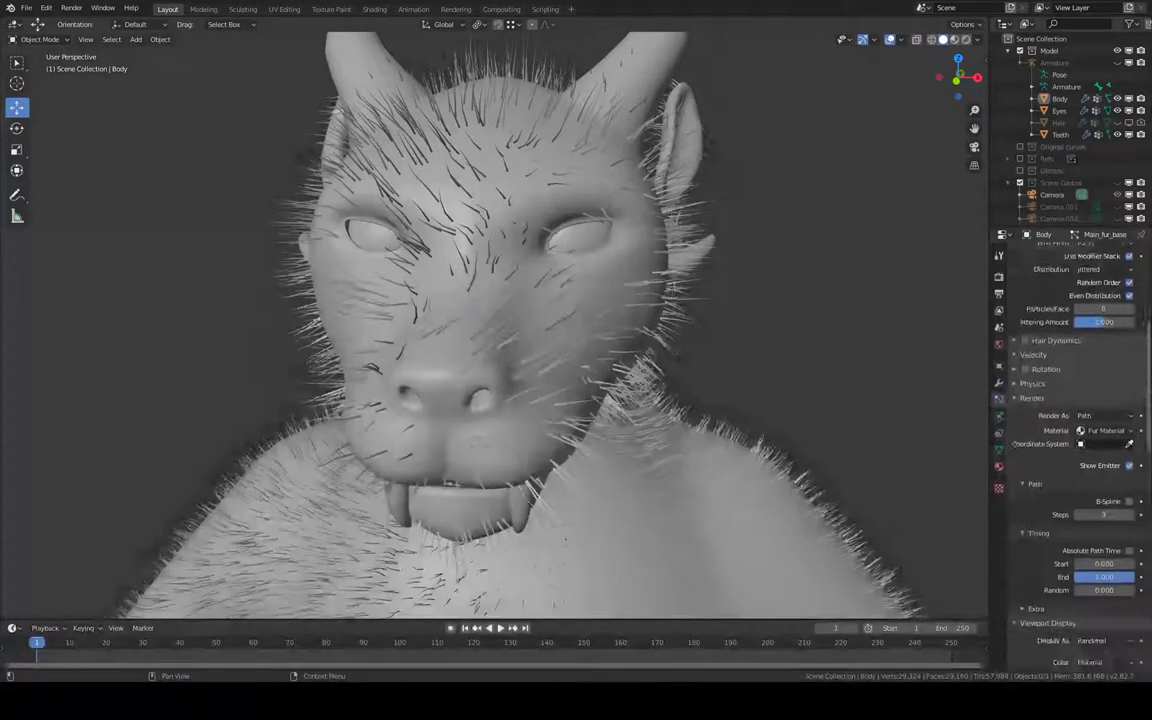
pyautogui.scroll(-4, 1078, 450)
pyautogui.scroll(-3, 1078, 450)
pyautogui.scroll(1, 1078, 450)
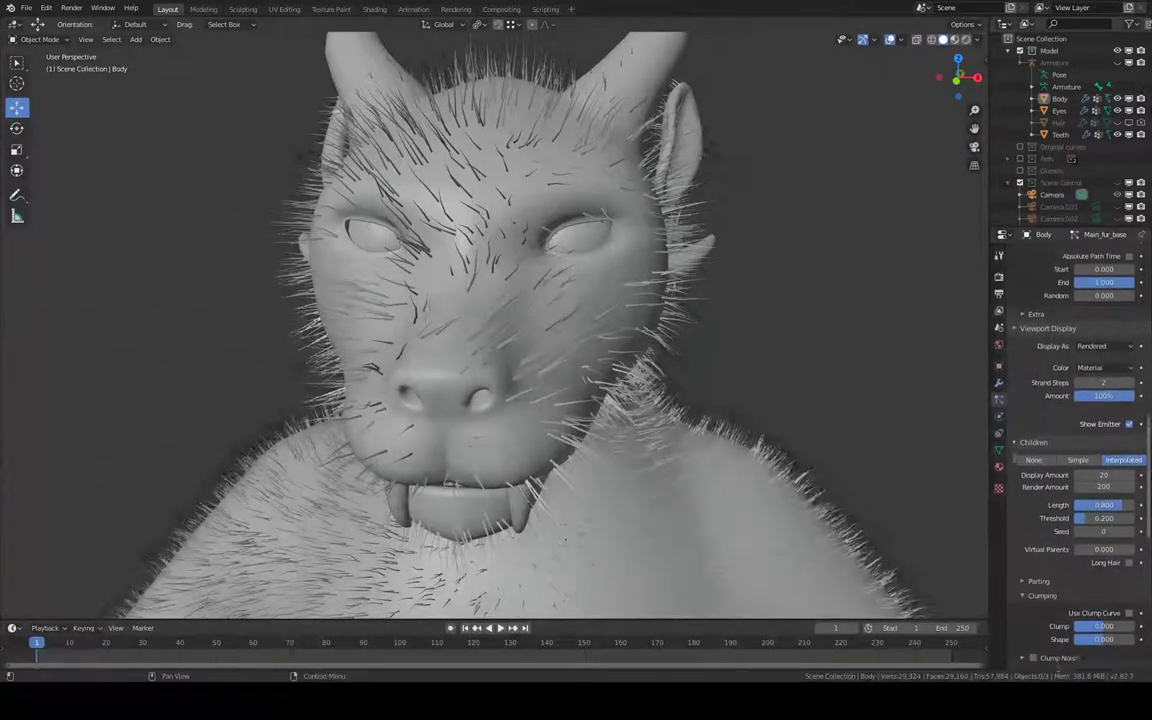
pyautogui.scroll(1, 1078, 450)
pyautogui.scroll(1, 1078, 450)
pyautogui.scroll(1, 1078, 450)
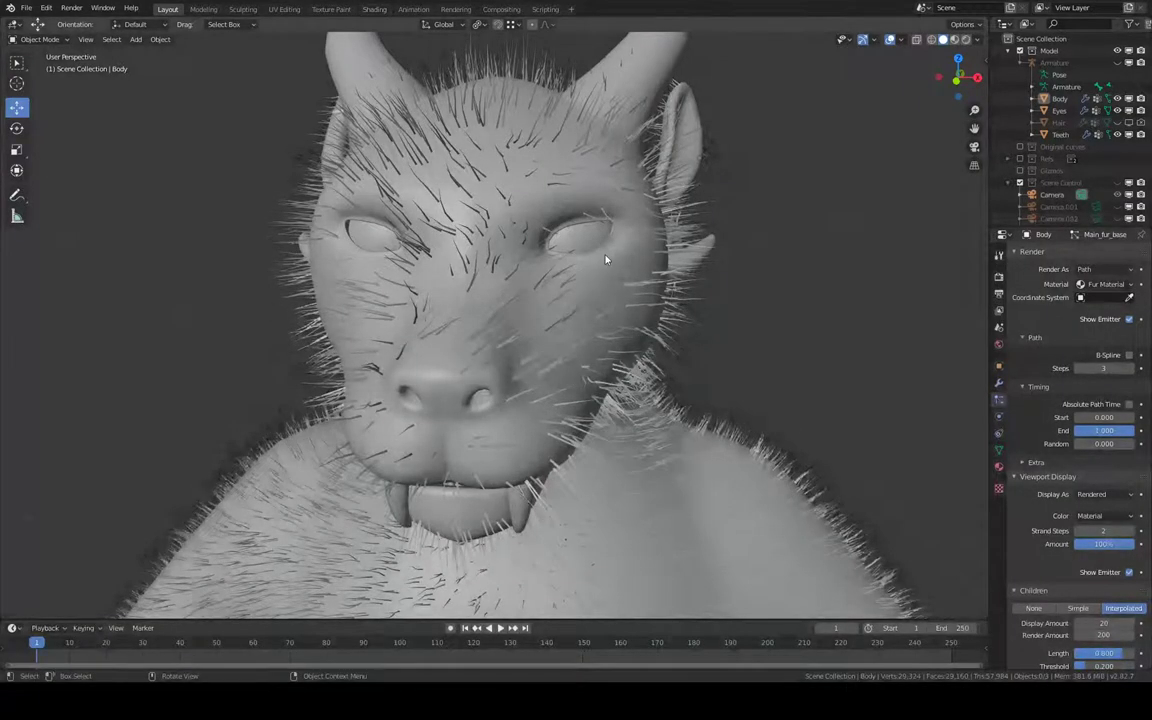
# Enter Particle Edit mode with Point select.
pyautogui.click(45, 39)
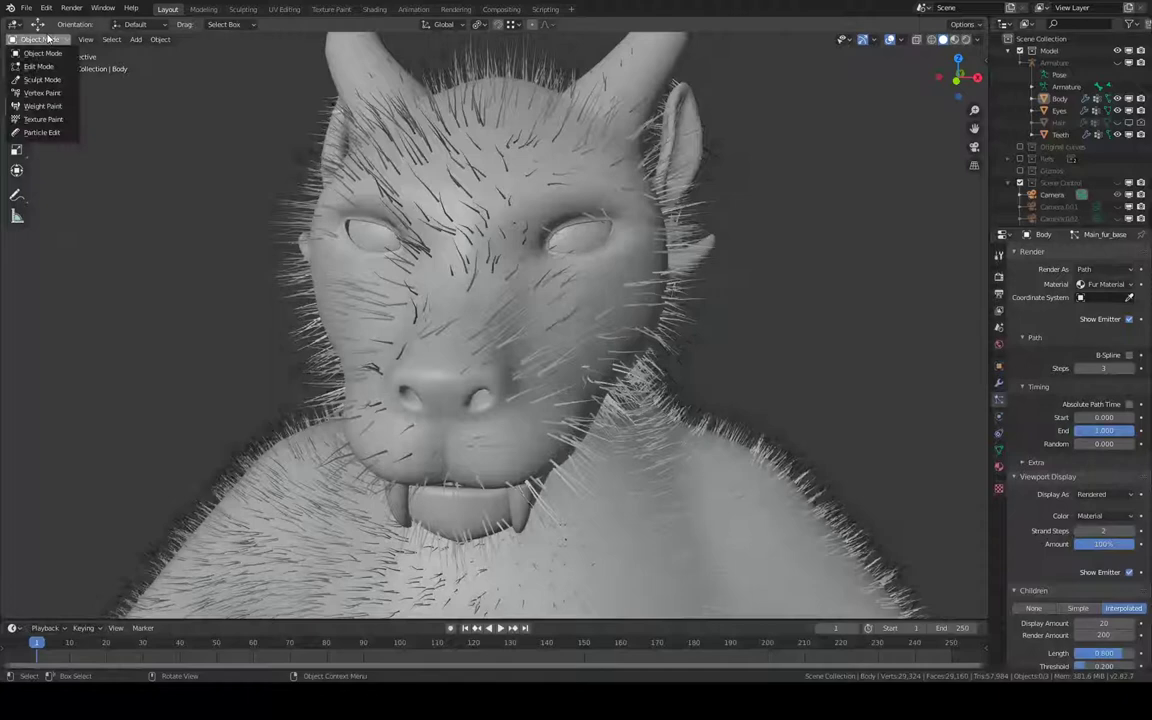
pyautogui.click(51, 134)
pyautogui.click(92, 41)
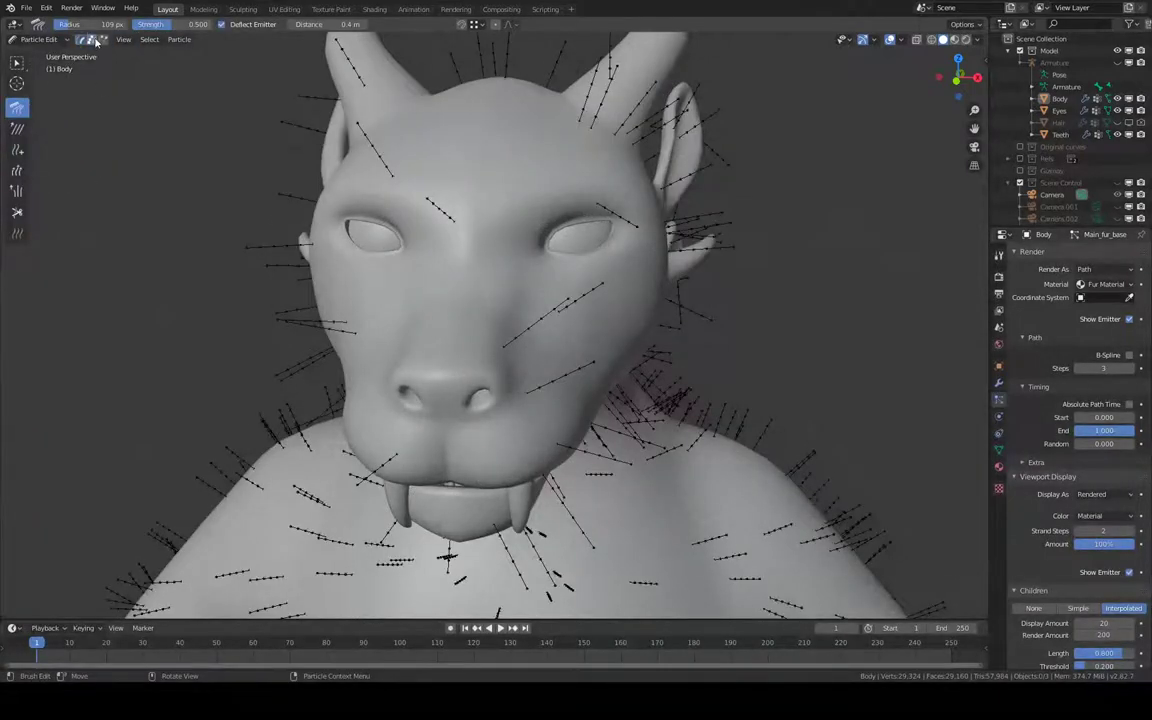
# Shrink the brush, delete the stray guide strand beside the nose, and select the Add brush.
pyautogui.press('f')
pyautogui.click(605, 330)
pyautogui.scroll(5, 520, 300)
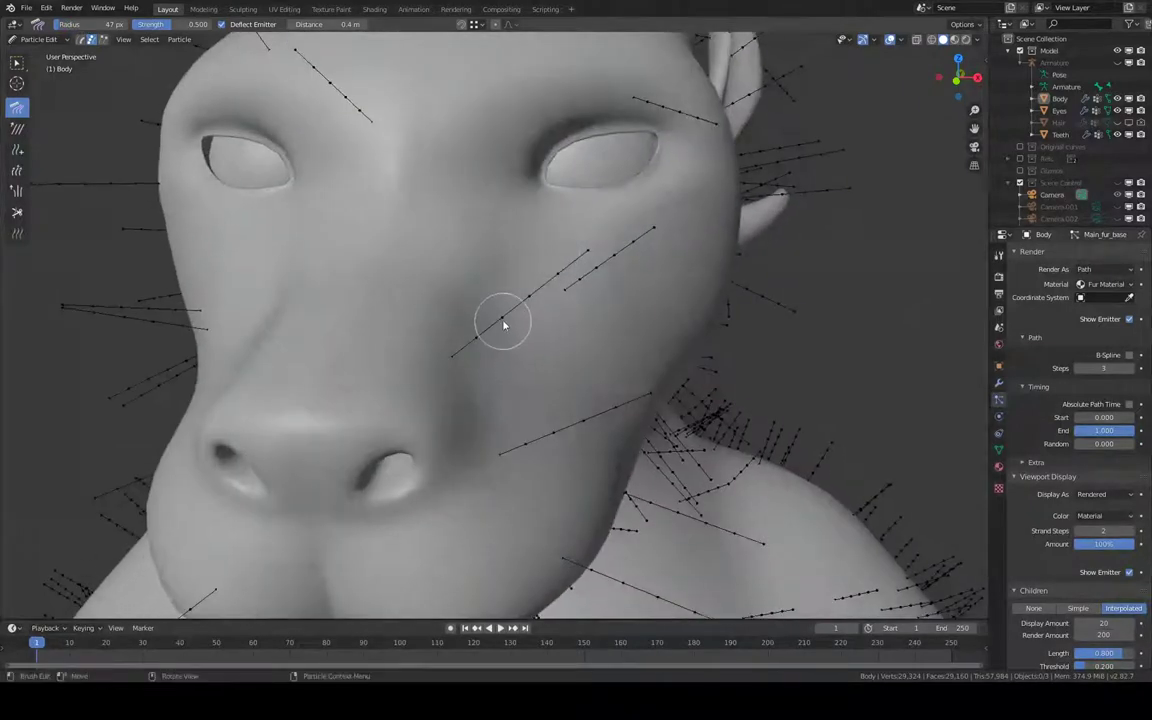
pyautogui.press('l')
pyautogui.press('x')
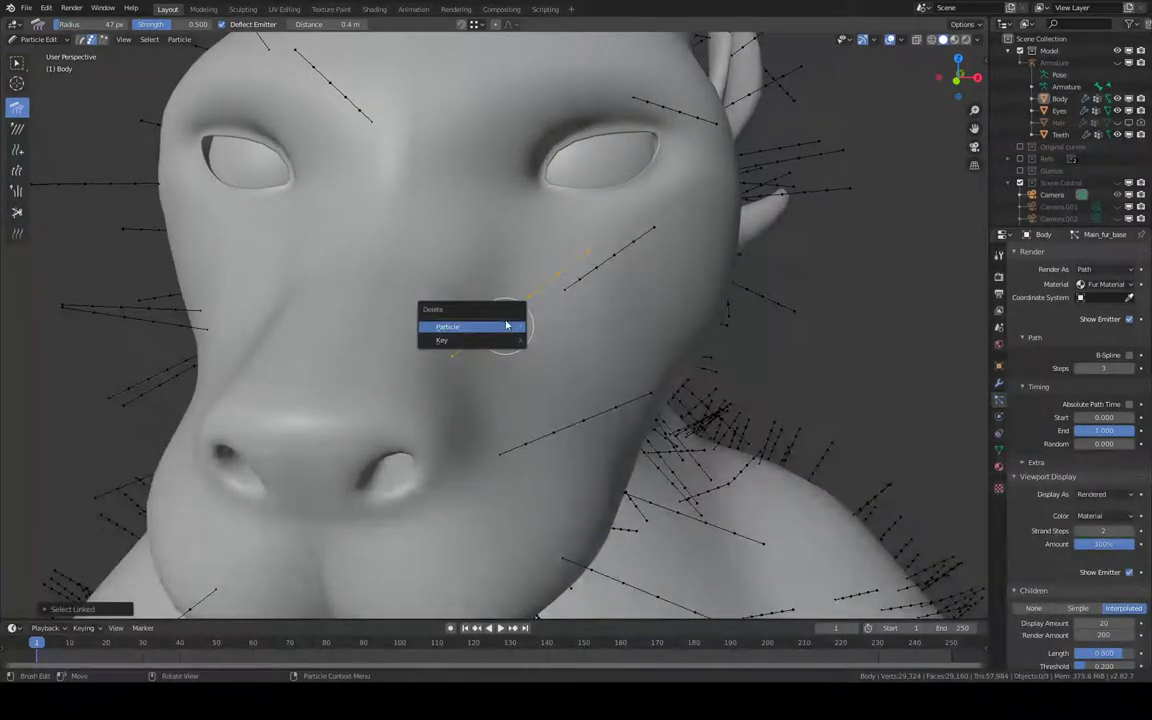
pyautogui.click(506, 327)
pyautogui.moveTo(496, 321); pyautogui.dragTo(520, 324, button='middle')
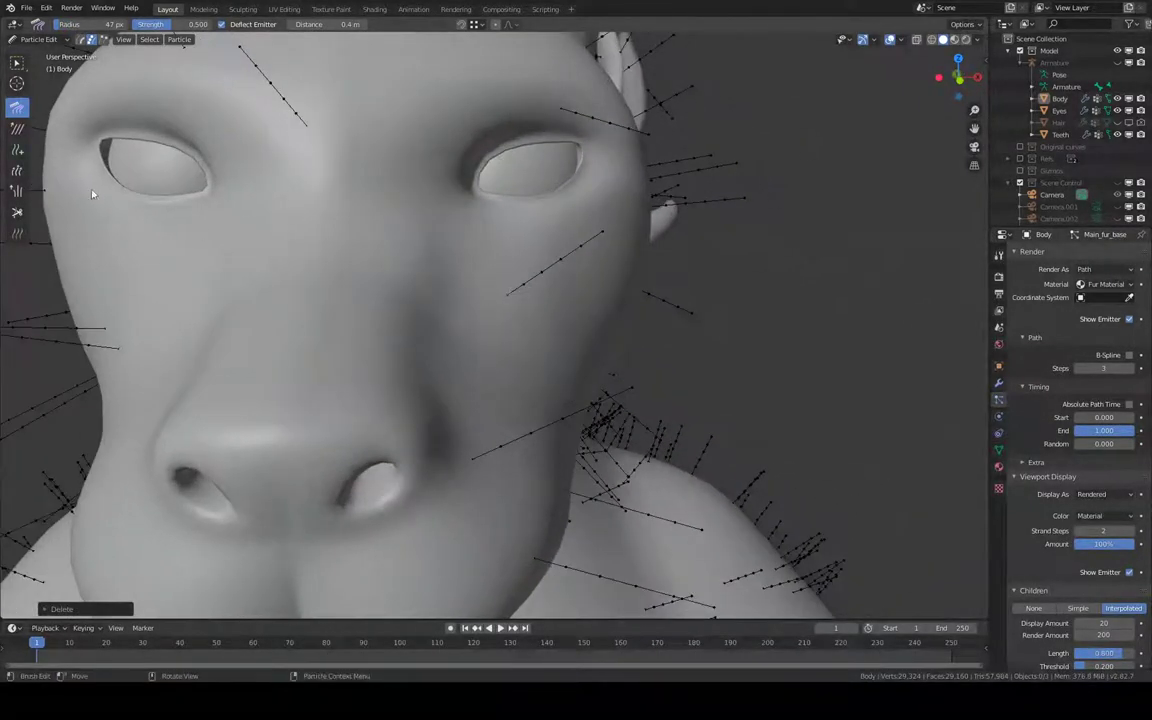
pyautogui.click(16, 150)
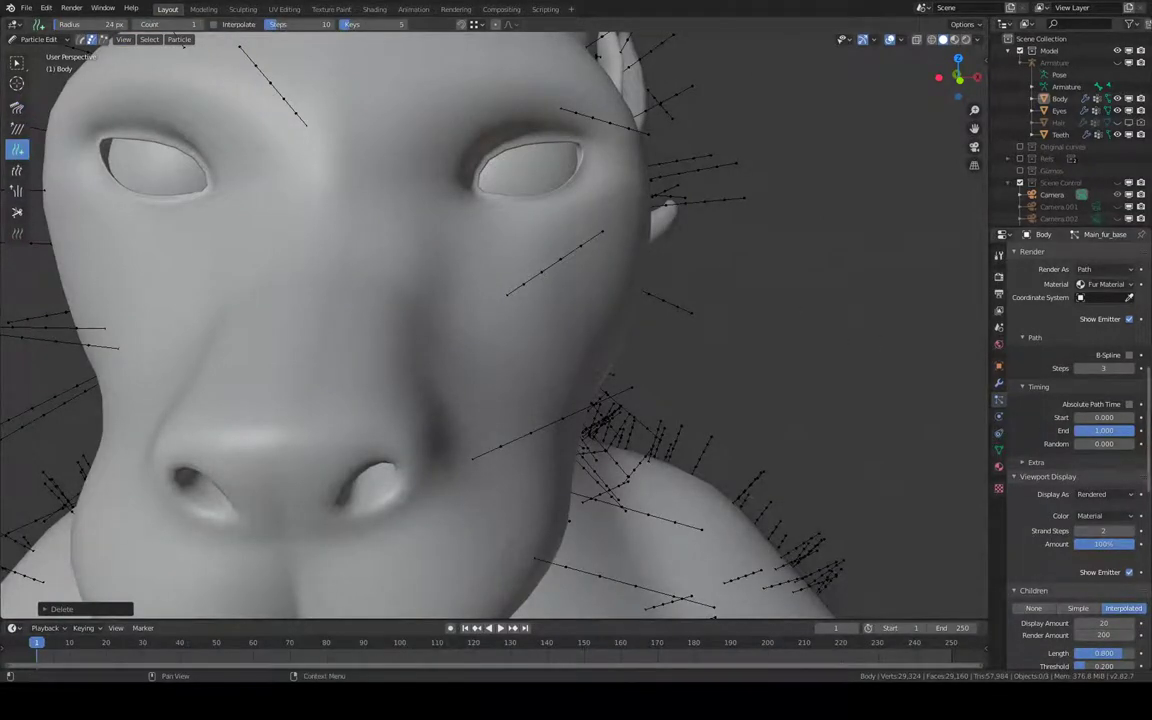
# Turn off child hair generation and clear the strand cluster above the teeth.
pyautogui.click(1034, 608)
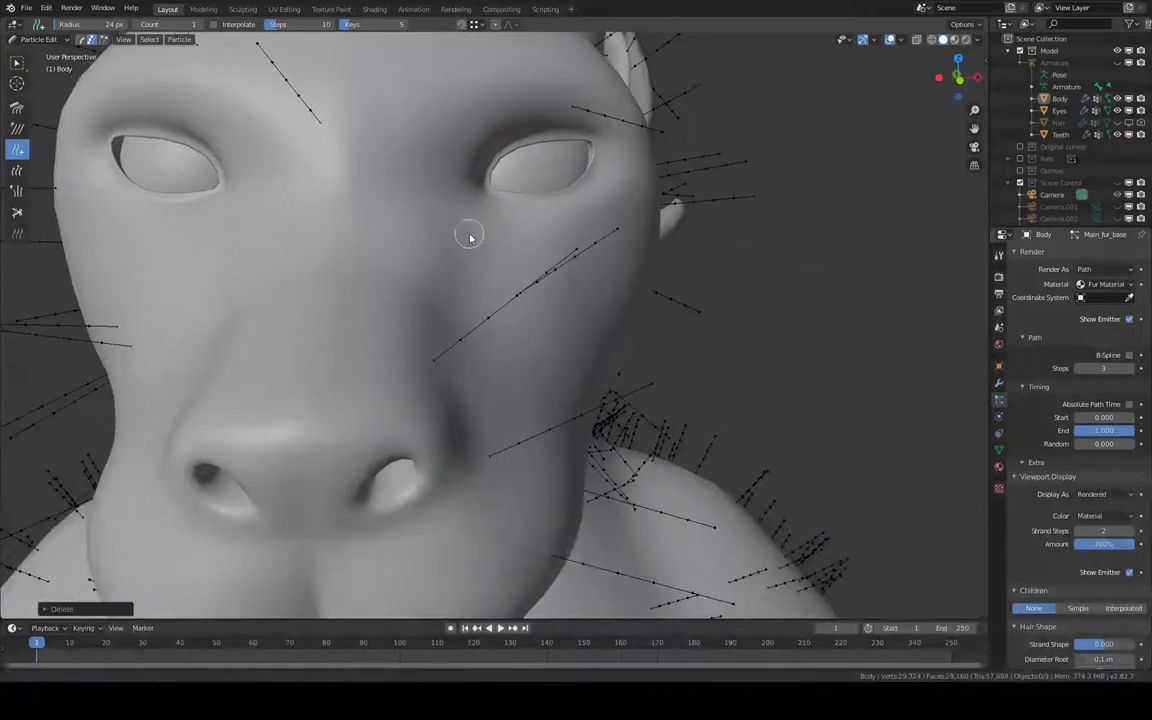
pyautogui.moveTo(470, 236); pyautogui.dragTo(488, 186, button='middle')
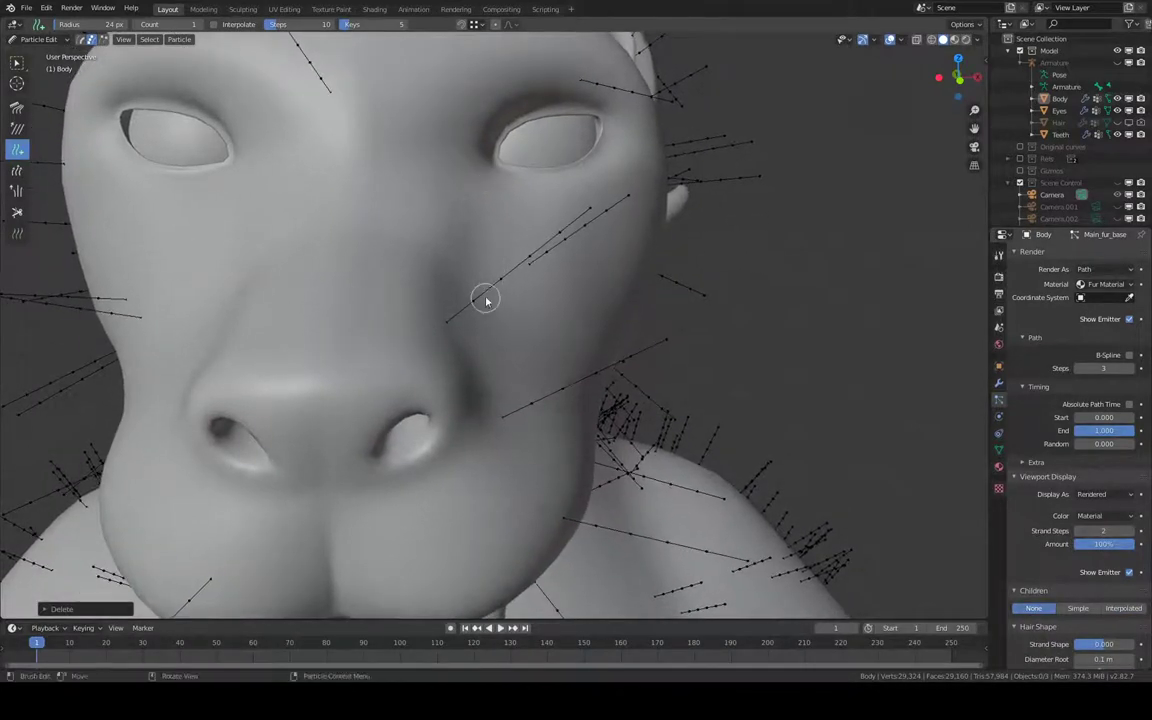
pyautogui.press('x')
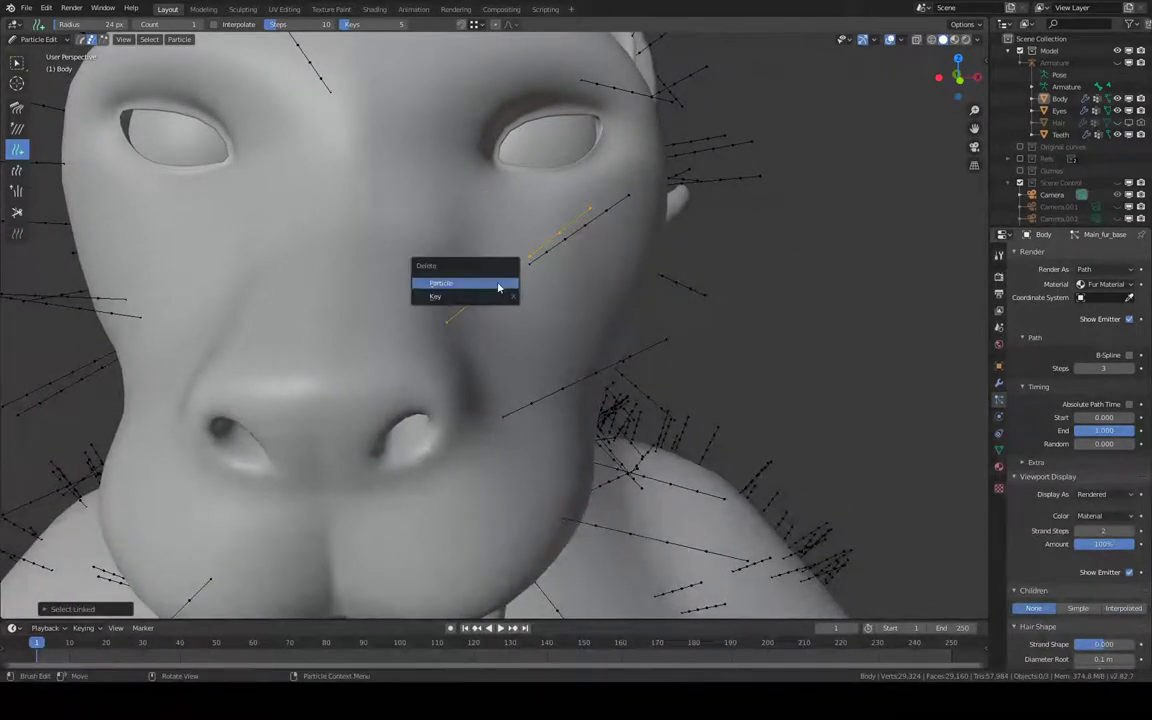
pyautogui.click(497, 286)
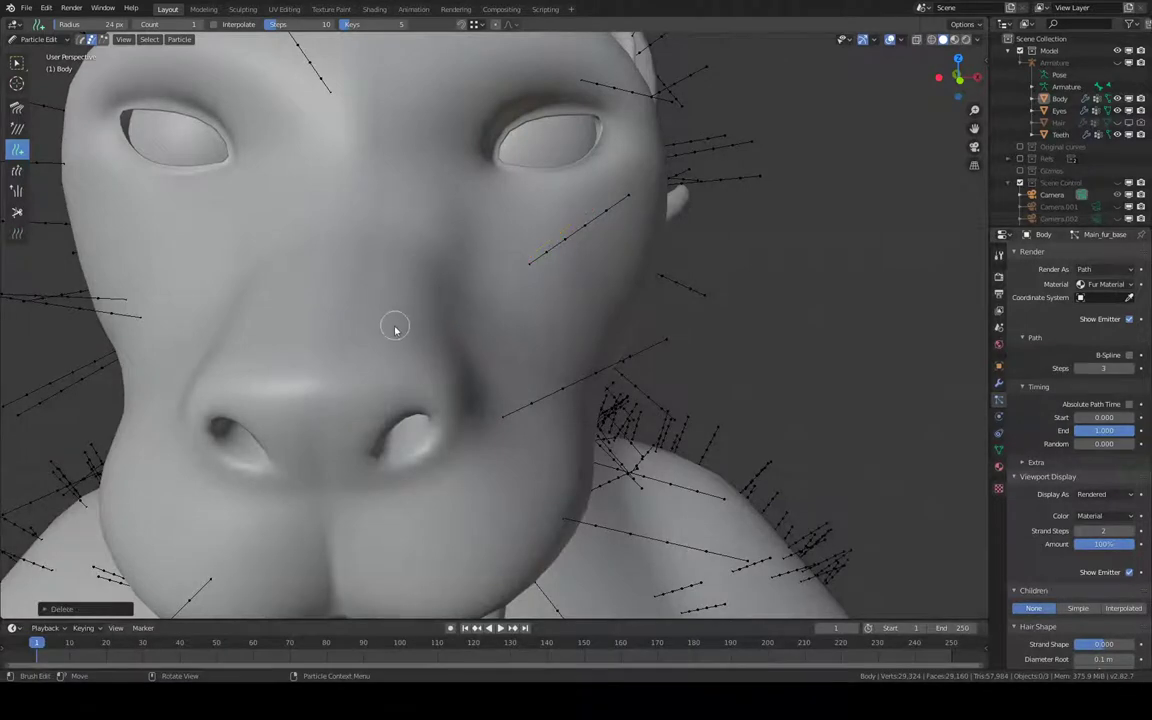
pyautogui.hotkey('ctrl', 'z')
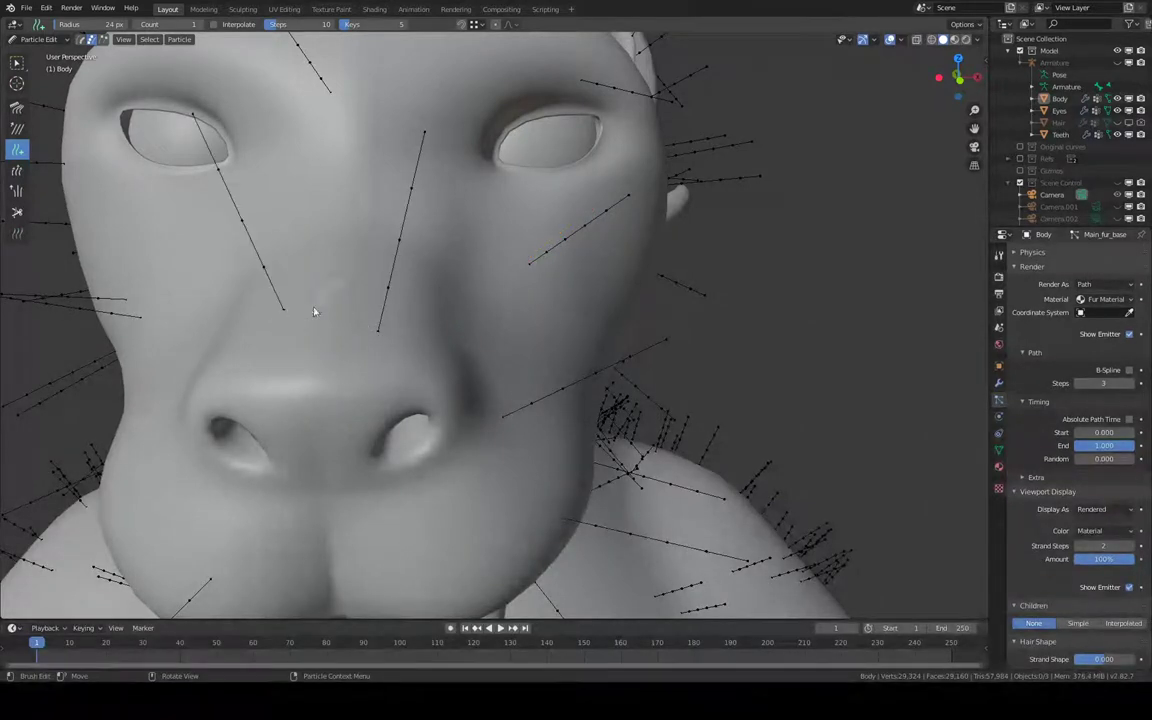
pyautogui.moveTo(313, 312); pyautogui.dragTo(414, 415, button='middle')
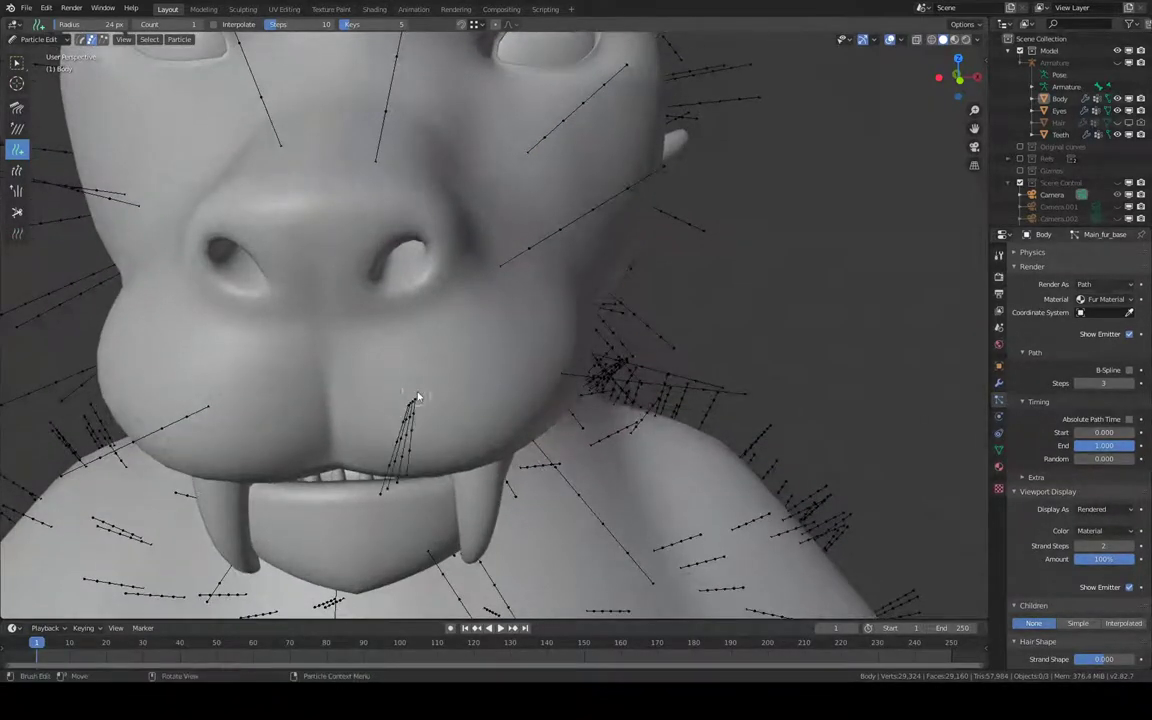
pyautogui.moveTo(444, 366); pyautogui.dragTo(422, 406)
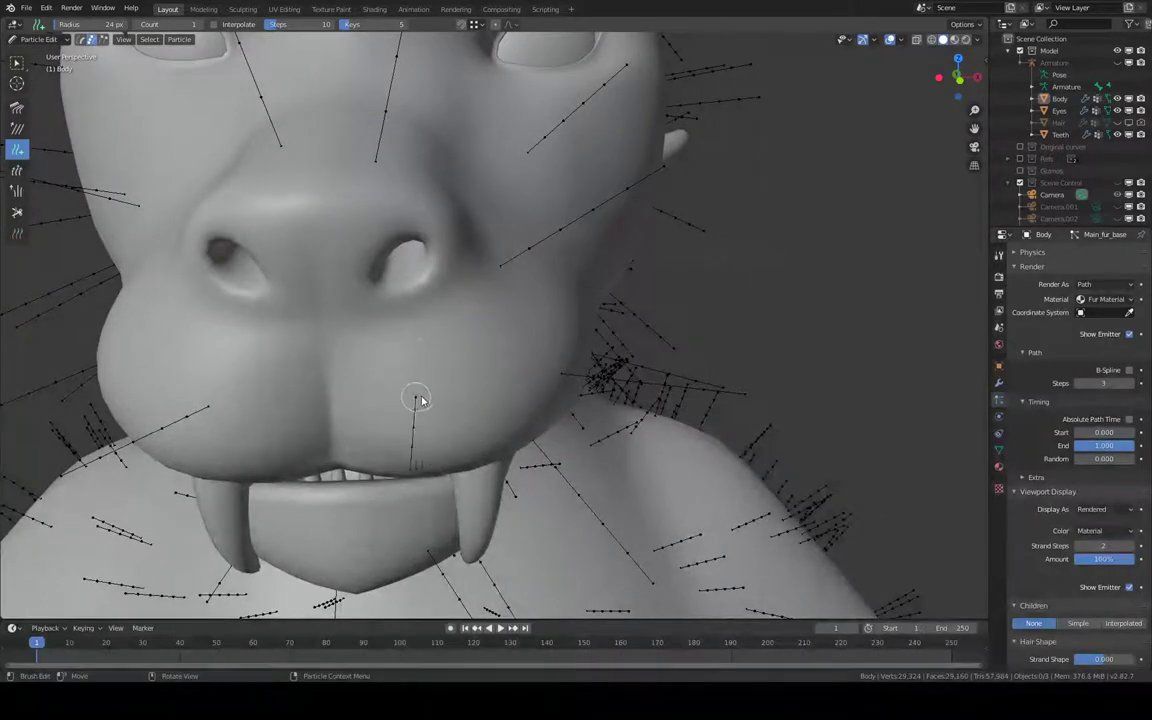
# Delete the stray strand beside the eye and add a new guide strand on the forehead.
pyautogui.moveTo(421, 401)
pyautogui.mouseDown(button='middle')
pyautogui.moveTo(432, 314)
pyautogui.moveTo(450, 393)
pyautogui.moveTo(414, 373)
pyautogui.moveTo(400, 330)
pyautogui.moveTo(445, 334)
pyautogui.moveTo(167, 357)
pyautogui.moveTo(393, 291)
pyautogui.moveTo(347, 352)
pyautogui.moveTo(345, 605)
pyautogui.moveTo(450, 288)
pyautogui.mouseUp(button='middle')
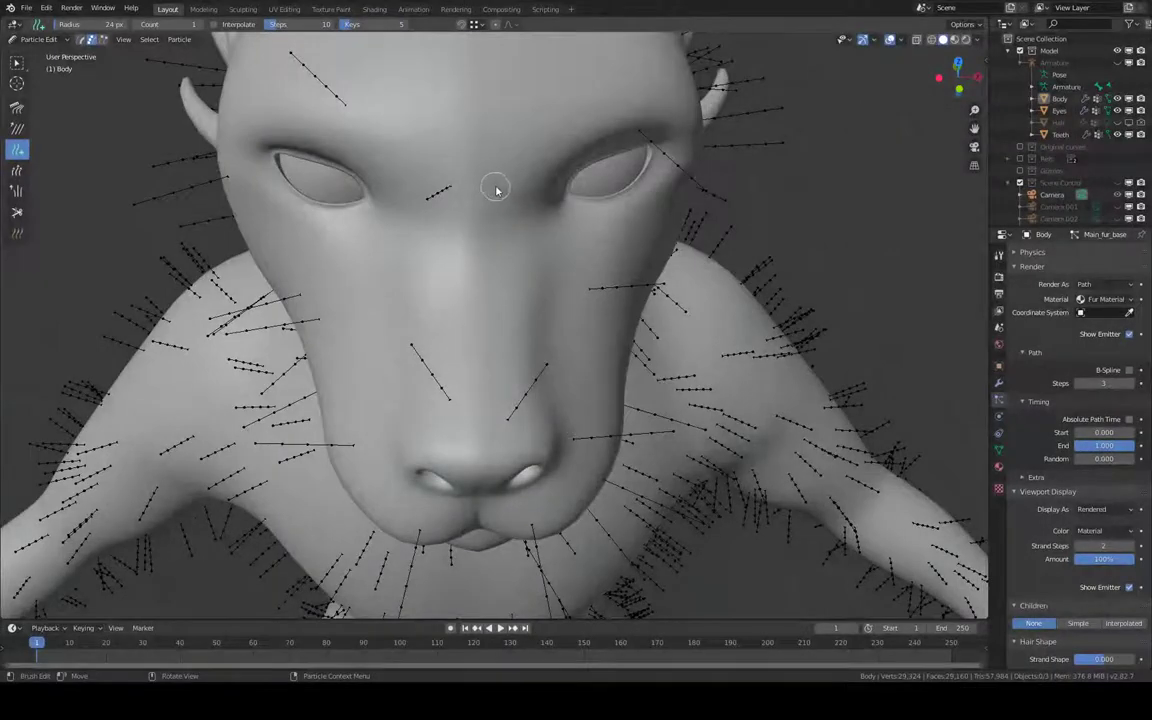
pyautogui.moveTo(560, 137)
pyautogui.mouseDown(button='middle')
pyautogui.moveTo(552, 240)
pyautogui.moveTo(545, 188)
pyautogui.moveTo(420, 211)
pyautogui.mouseUp(button='middle')
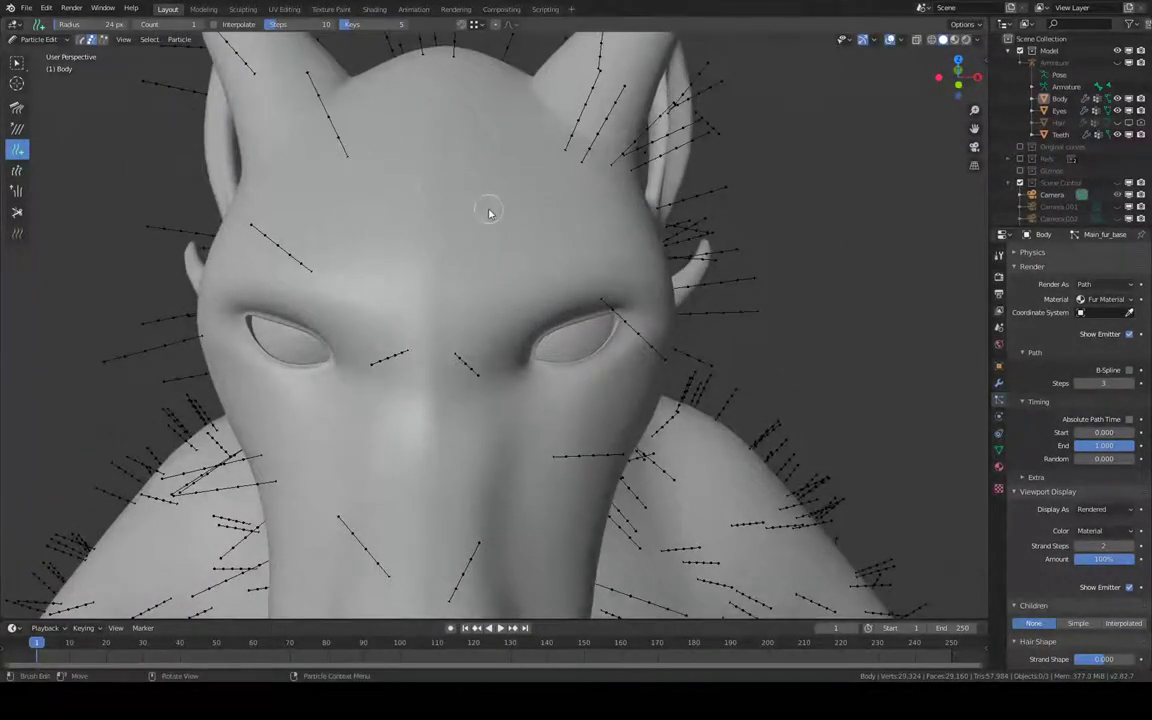
pyautogui.moveTo(530, 211)
pyautogui.mouseDown(button='middle')
pyautogui.moveTo(540, 206)
pyautogui.moveTo(470, 185)
pyautogui.moveTo(506, 211)
pyautogui.moveTo(578, 222)
pyautogui.mouseUp(button='middle')
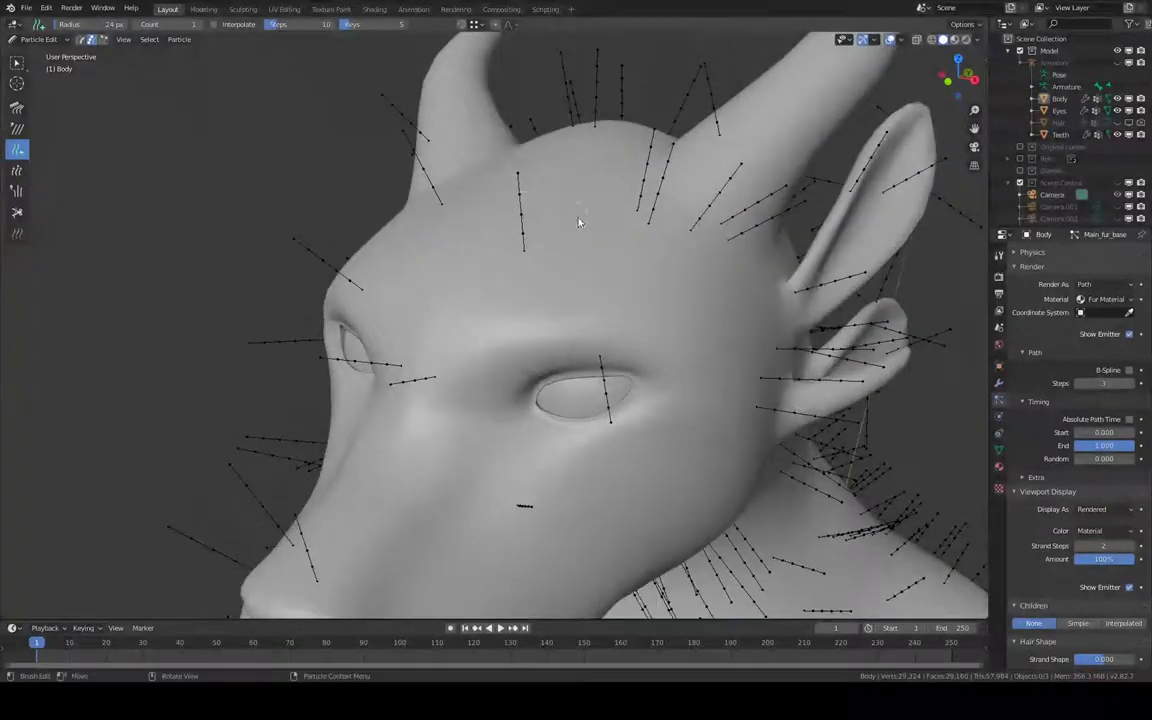
pyautogui.press('x')
pyautogui.click(605, 360)
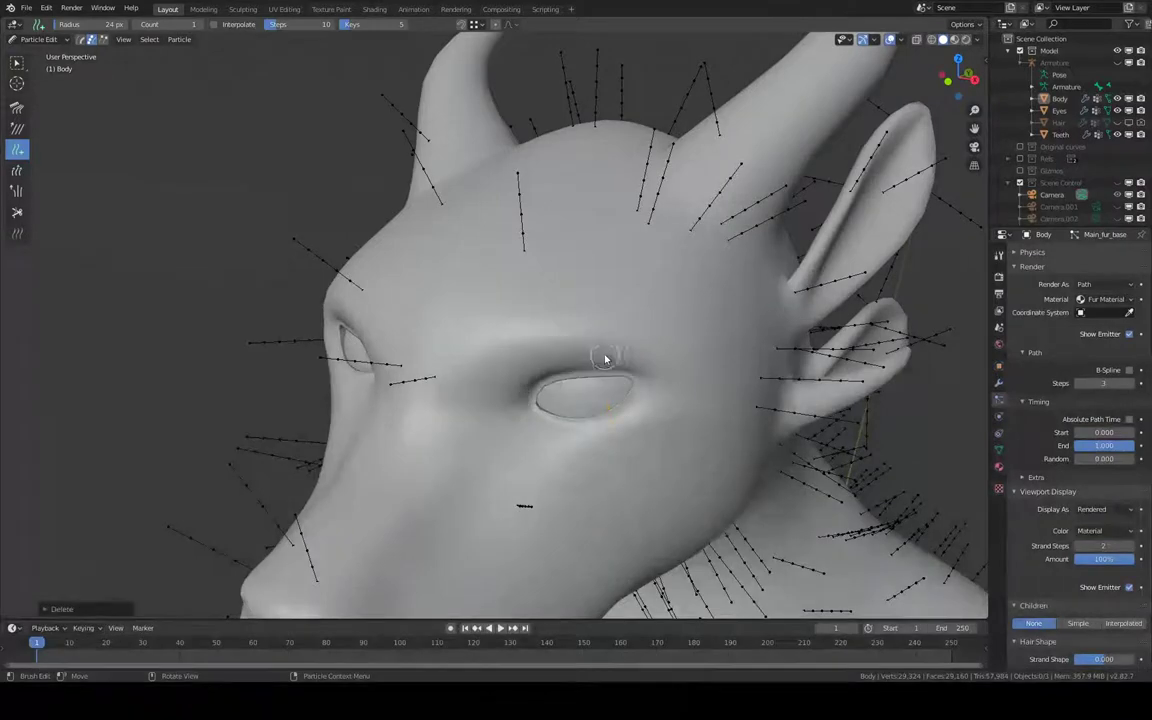
pyautogui.click(591, 322)
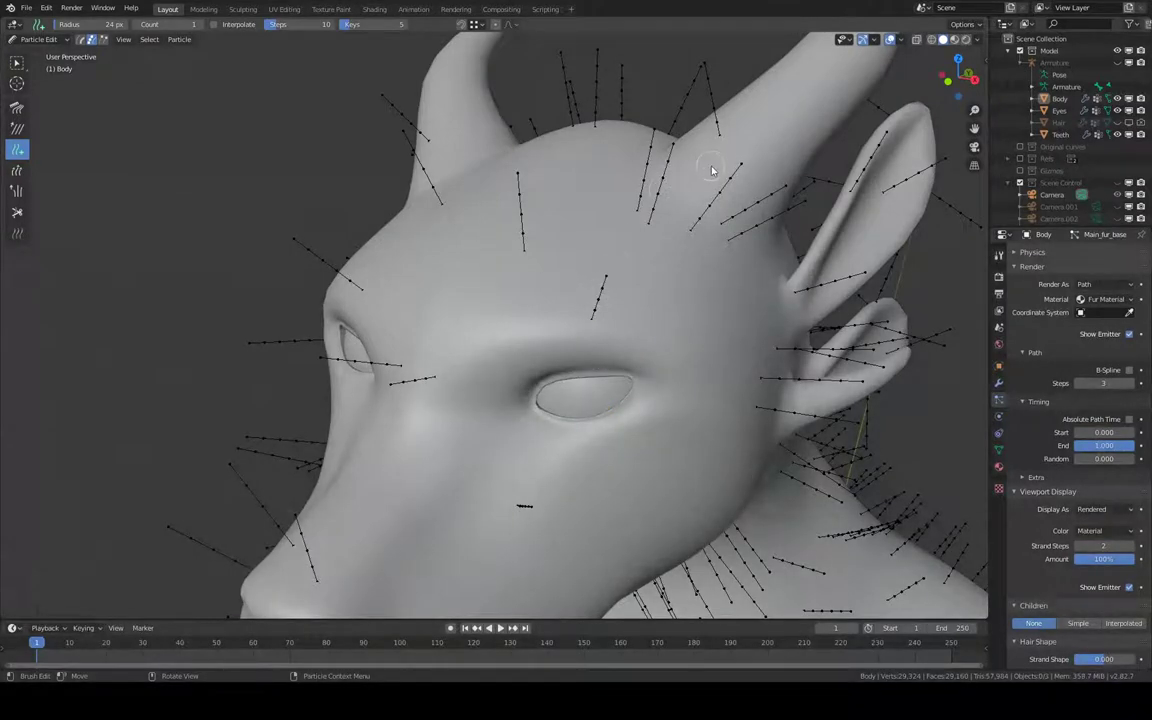
pyautogui.moveTo(712, 170)
pyautogui.mouseDown(button='middle')
pyautogui.moveTo(660, 248)
pyautogui.moveTo(730, 288)
pyautogui.moveTo(661, 306)
pyautogui.moveTo(620, 298)
pyautogui.moveTo(758, 307)
pyautogui.moveTo(674, 283)
pyautogui.moveTo(586, 170)
pyautogui.moveTo(538, 377)
pyautogui.mouseUp(button='middle')
# Select and delete the stray guide strand near the horn.
pyautogui.press('l')
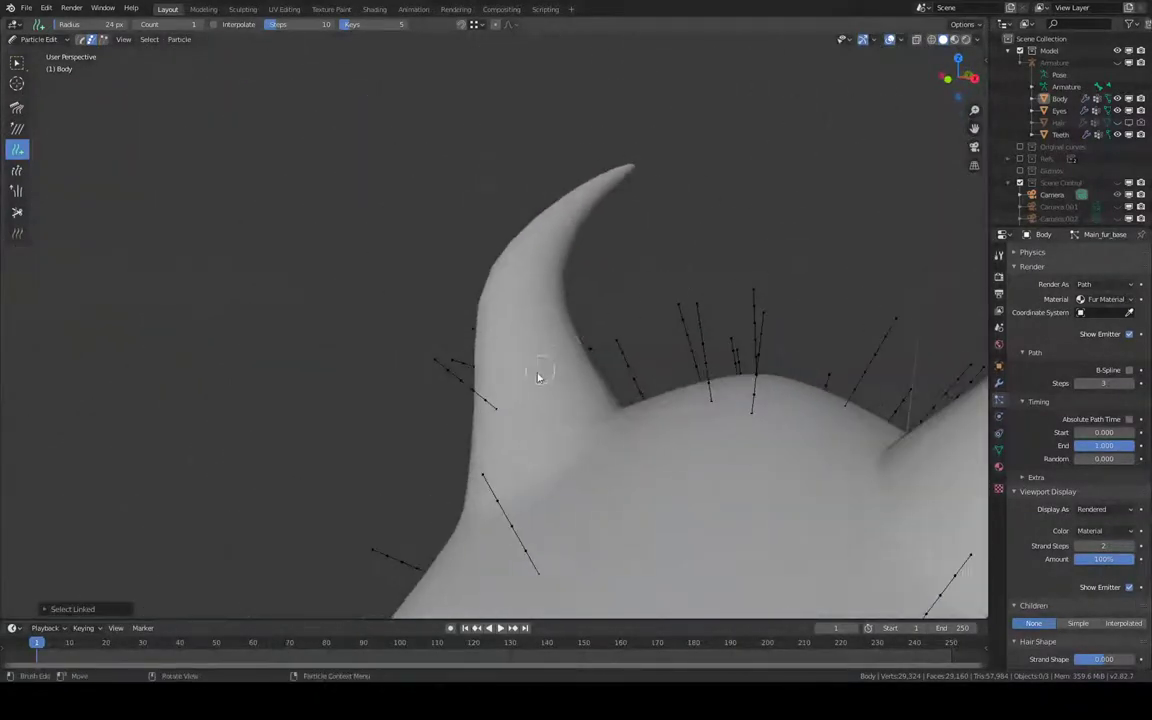
pyautogui.moveTo(545, 316)
pyautogui.mouseDown(button='middle')
pyautogui.moveTo(548, 332)
pyautogui.moveTo(576, 224)
pyautogui.moveTo(632, 244)
pyautogui.moveTo(815, 201)
pyautogui.moveTo(455, 296)
pyautogui.moveTo(537, 211)
pyautogui.moveTo(579, 206)
pyautogui.mouseUp(button='middle')
pyautogui.press('x')
pyautogui.click(576, 214)
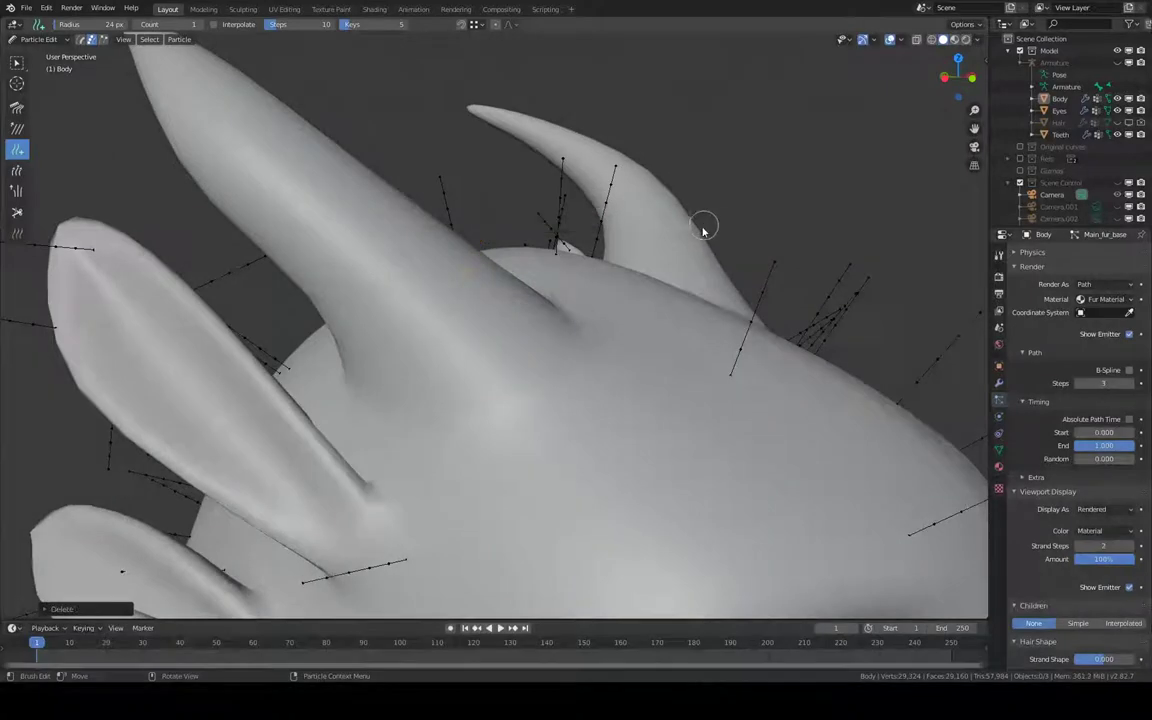
pyautogui.moveTo(702, 226); pyautogui.dragTo(633, 301, button='middle')
# Orbit around the head, chest, torso and back to inspect the remaining guide strands.
pyautogui.moveTo(681, 347)
pyautogui.mouseDown(button='middle')
pyautogui.moveTo(687, 417)
pyautogui.moveTo(560, 400)
pyautogui.moveTo(674, 275)
pyautogui.moveTo(554, 377)
pyautogui.mouseUp(button='middle')
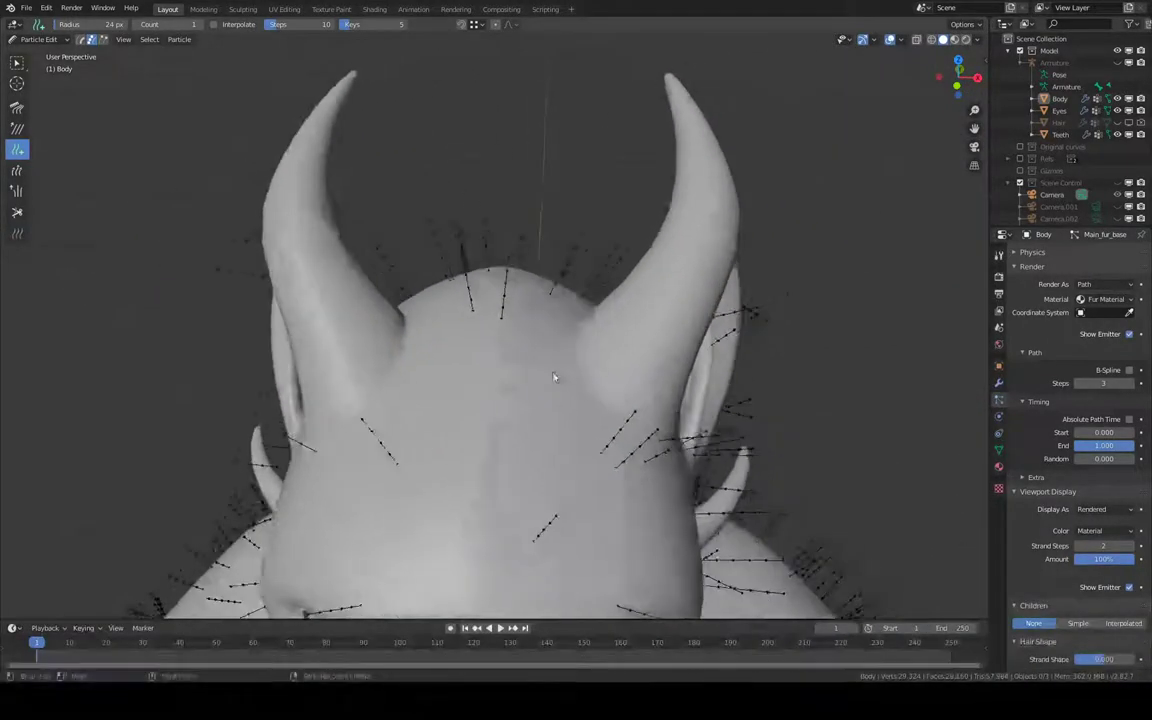
pyautogui.moveTo(668, 346)
pyautogui.mouseDown(button='middle')
pyautogui.moveTo(568, 244)
pyautogui.moveTo(537, 190)
pyautogui.moveTo(586, 140)
pyautogui.moveTo(571, 147)
pyautogui.moveTo(648, 149)
pyautogui.mouseUp(button='middle')
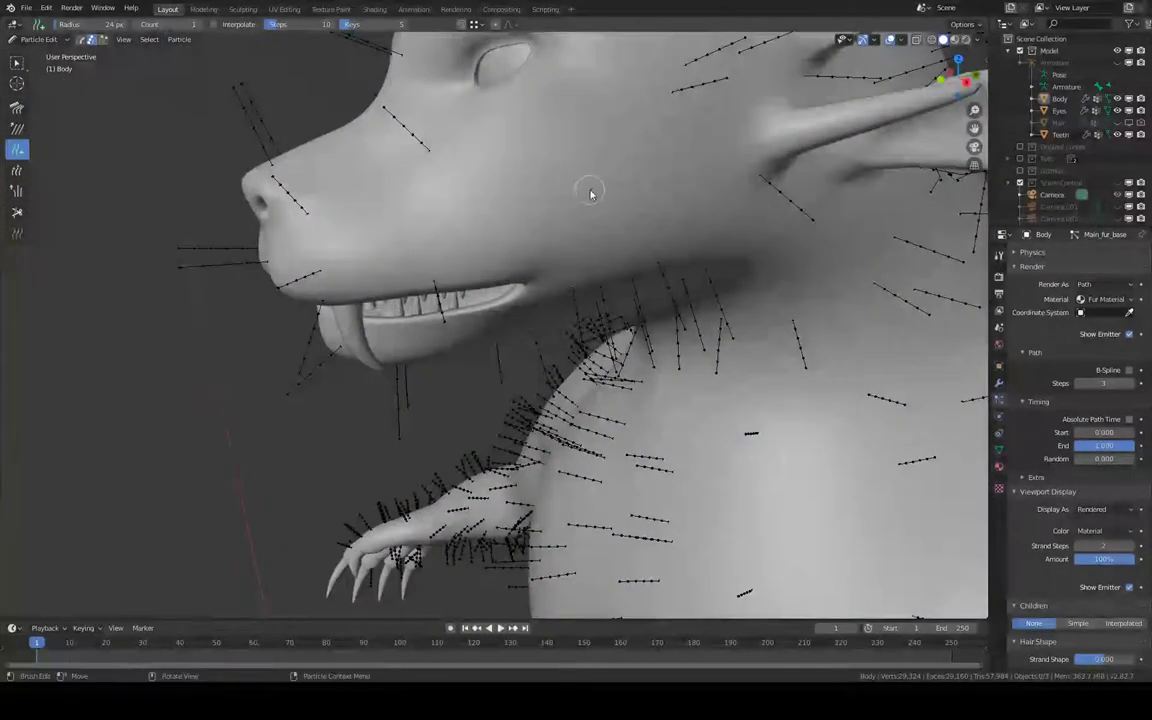
pyautogui.moveTo(506, 188)
pyautogui.mouseDown(button='middle')
pyautogui.moveTo(622, 188)
pyautogui.moveTo(380, 325)
pyautogui.mouseUp(button='middle')
pyautogui.scroll(-3, 622, 188)
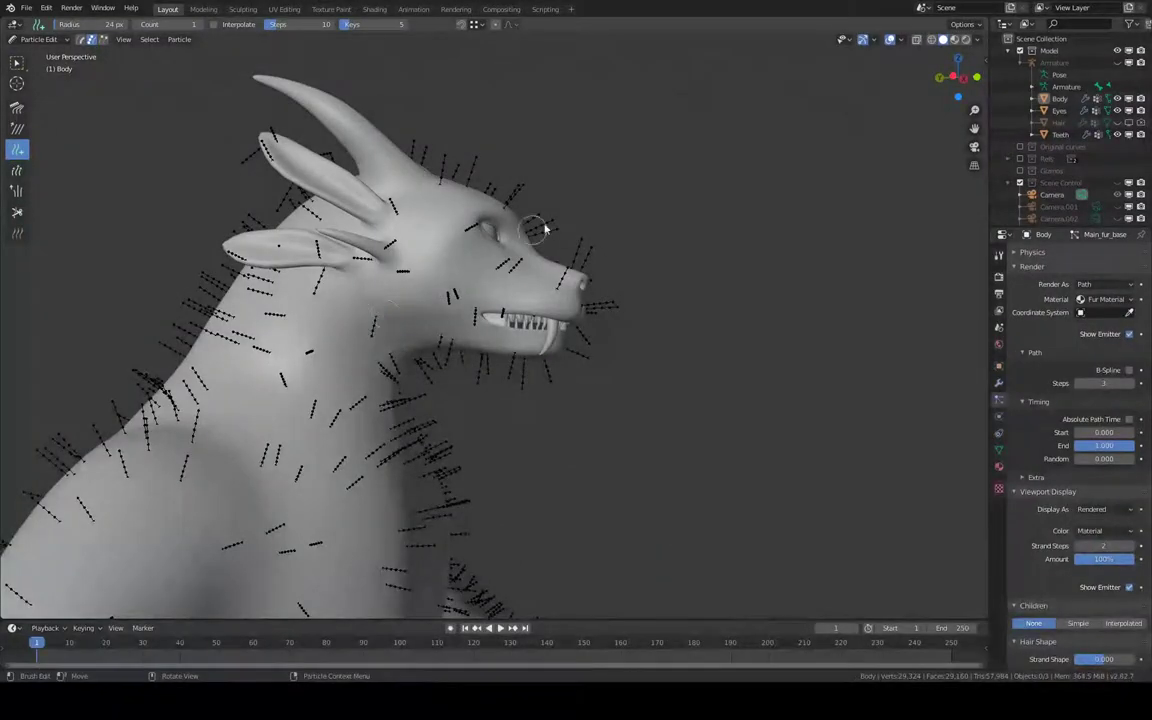
pyautogui.moveTo(545, 230)
pyautogui.mouseDown(button='middle')
pyautogui.moveTo(530, 250)
pyautogui.moveTo(525, 180)
pyautogui.moveTo(527, 279)
pyautogui.moveTo(576, 273)
pyautogui.moveTo(476, 327)
pyautogui.mouseUp(button='middle')
pyautogui.moveTo(377, 346); pyautogui.dragTo(464, 272, button='middle')
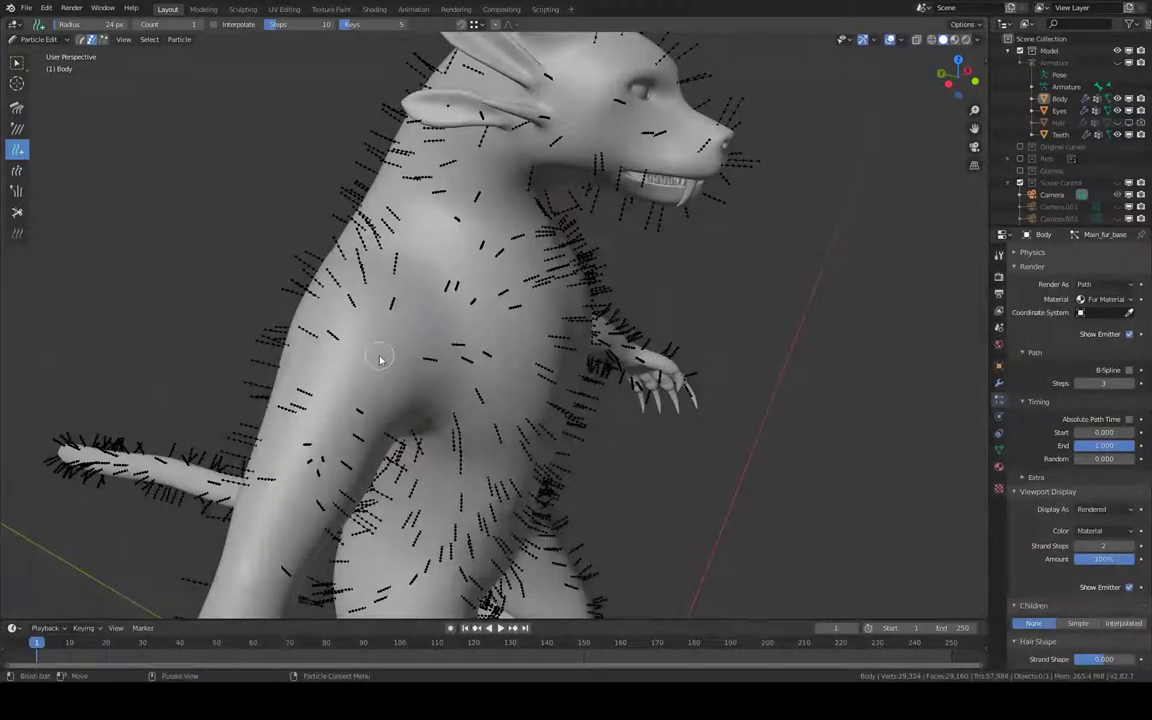
pyautogui.moveTo(380, 357)
pyautogui.mouseDown(button='middle')
pyautogui.moveTo(479, 229)
pyautogui.moveTo(479, 159)
pyautogui.moveTo(481, 255)
pyautogui.mouseUp(button='middle')
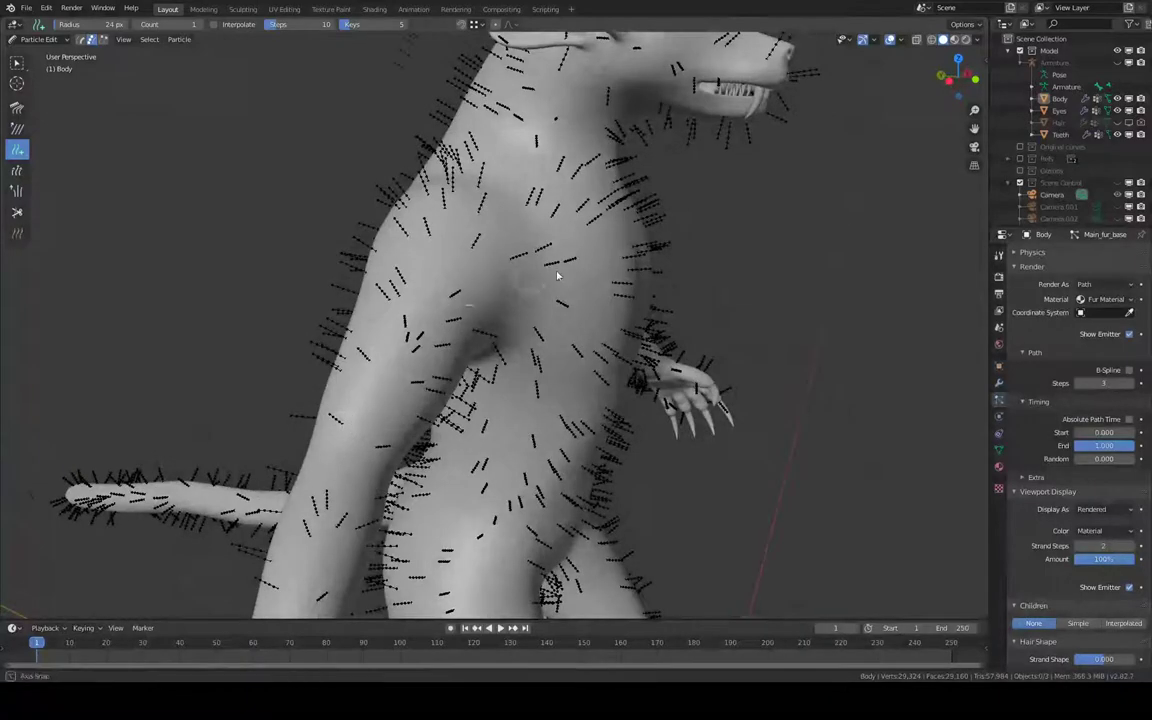
pyautogui.moveTo(566, 265)
pyautogui.mouseDown(button='middle')
pyautogui.moveTo(600, 150)
pyautogui.moveTo(621, 7)
pyautogui.moveTo(565, 347)
pyautogui.mouseUp(button='middle')
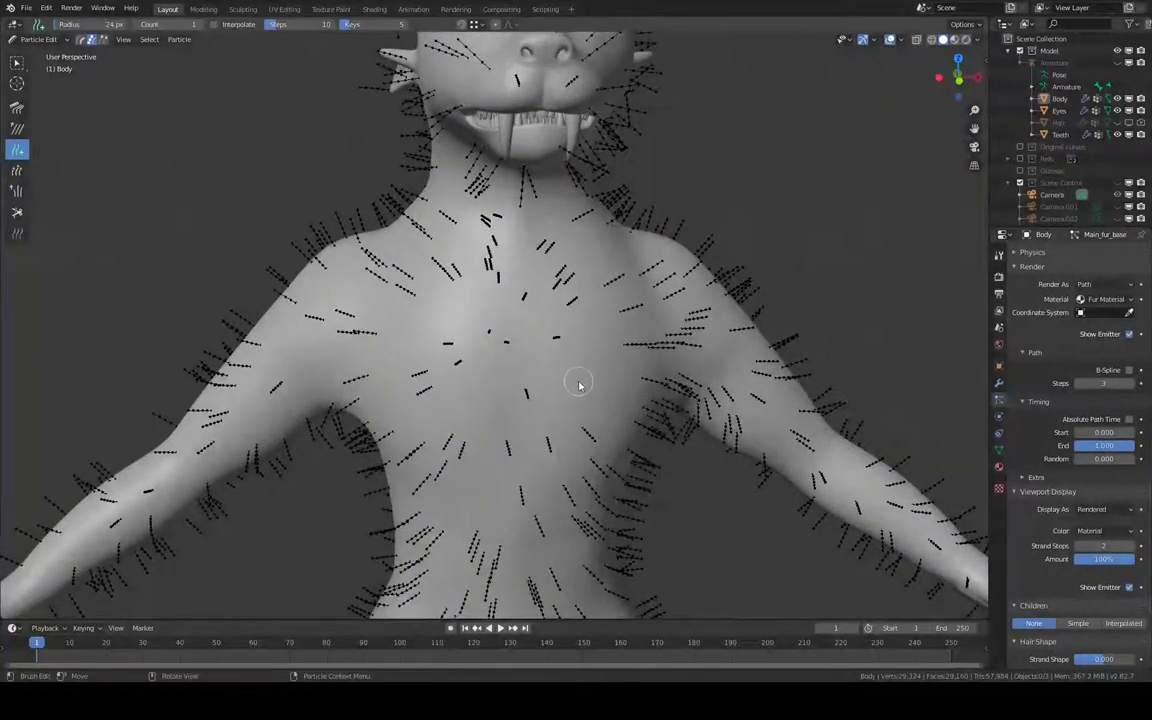
pyautogui.moveTo(634, 341)
pyautogui.mouseDown(button='middle')
pyautogui.moveTo(597, 347)
pyautogui.moveTo(517, 293)
pyautogui.moveTo(579, 332)
pyautogui.moveTo(570, 307)
pyautogui.moveTo(653, 157)
pyautogui.moveTo(587, 197)
pyautogui.mouseUp(button='middle')
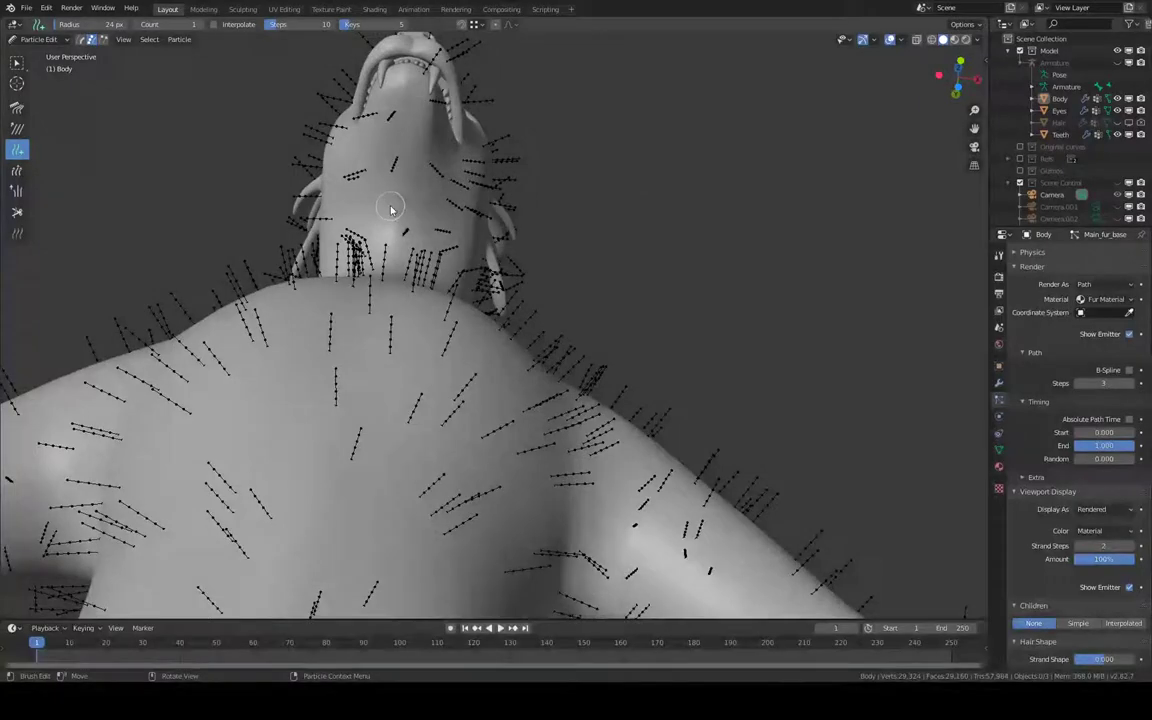
pyautogui.moveTo(393, 204)
pyautogui.mouseDown(button='middle')
pyautogui.moveTo(445, 226)
pyautogui.moveTo(478, 265)
pyautogui.moveTo(453, 261)
pyautogui.mouseUp(button='middle')
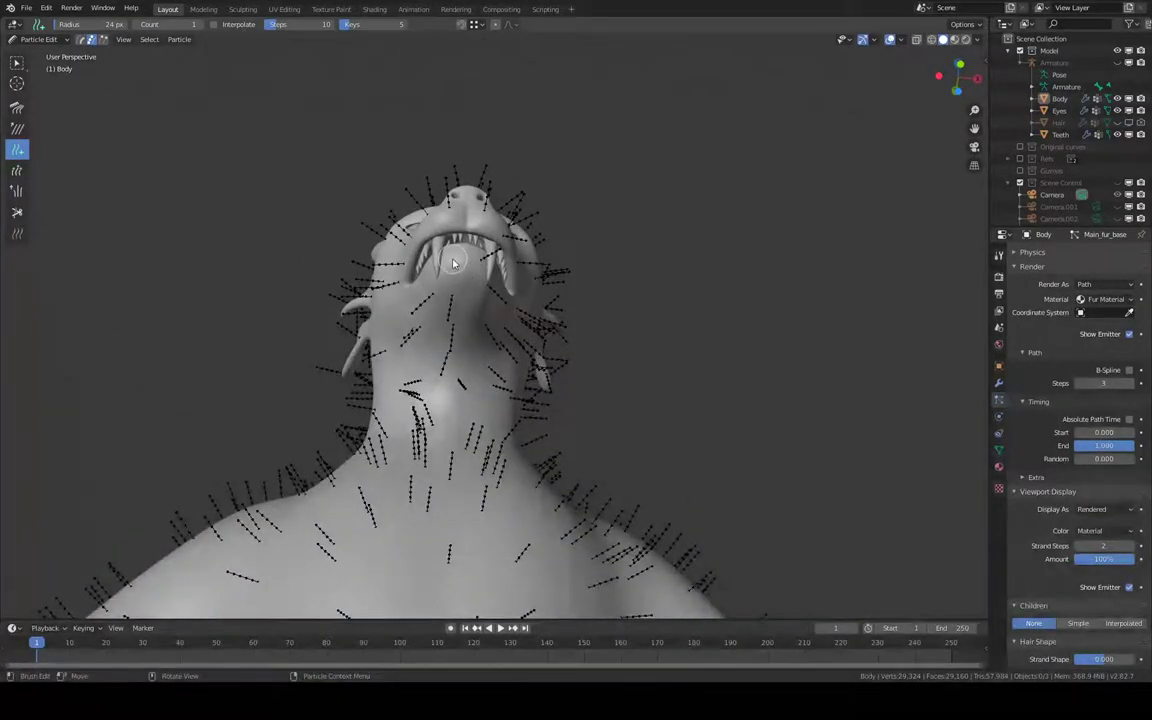
pyautogui.moveTo(453, 261)
pyautogui.mouseDown(button='middle')
pyautogui.moveTo(533, 331)
pyautogui.moveTo(479, 243)
pyautogui.moveTo(463, 257)
pyautogui.moveTo(489, 226)
pyautogui.moveTo(630, 167)
pyautogui.moveTo(694, 188)
pyautogui.moveTo(657, 177)
pyautogui.mouseUp(button='middle')
# Switch to Path select and set the particle Children to Interpolated.
pyautogui.scroll(-5, 630, 347)
pyautogui.moveTo(630, 347); pyautogui.dragTo(620, 334, button='middle')
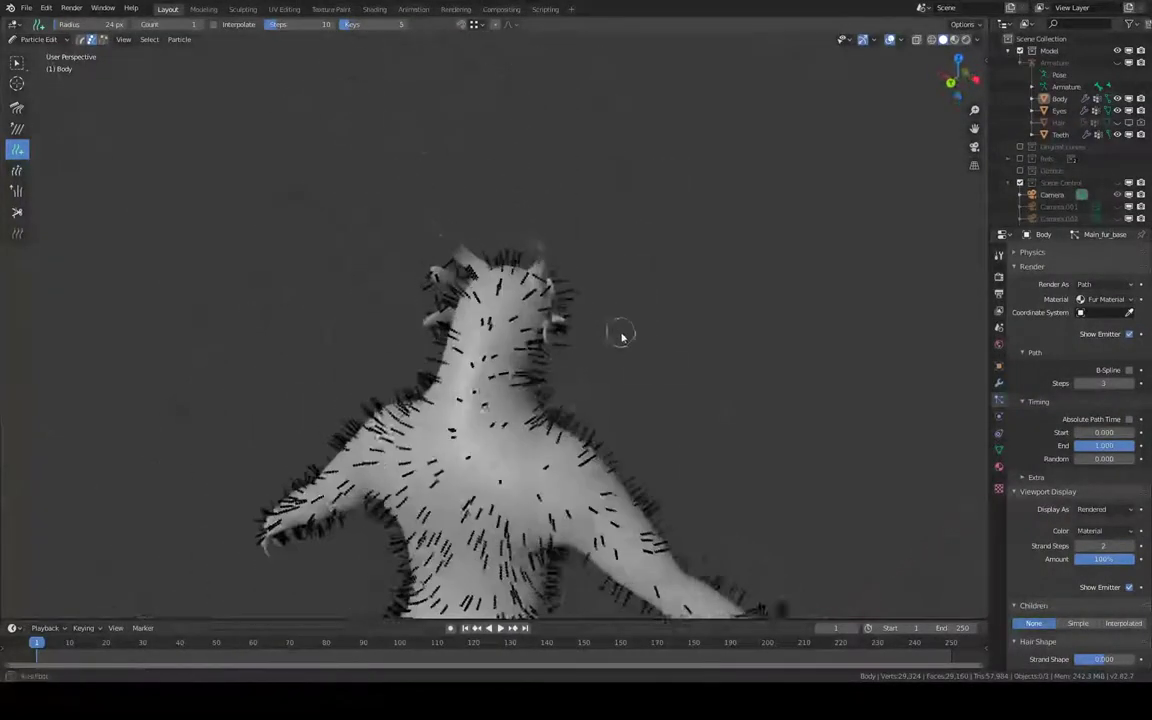
pyautogui.scroll(2, 514, 446)
pyautogui.moveTo(560, 380)
pyautogui.mouseDown(button='middle')
pyautogui.moveTo(586, 324)
pyautogui.moveTo(563, 301)
pyautogui.moveTo(570, 285)
pyautogui.moveTo(674, 226)
pyautogui.moveTo(802, 185)
pyautogui.mouseUp(button='middle')
pyautogui.scroll(-5, 849, 319)
pyautogui.moveTo(849, 319); pyautogui.dragTo(790, 368, button='middle')
pyautogui.scroll(5, 548, 226)
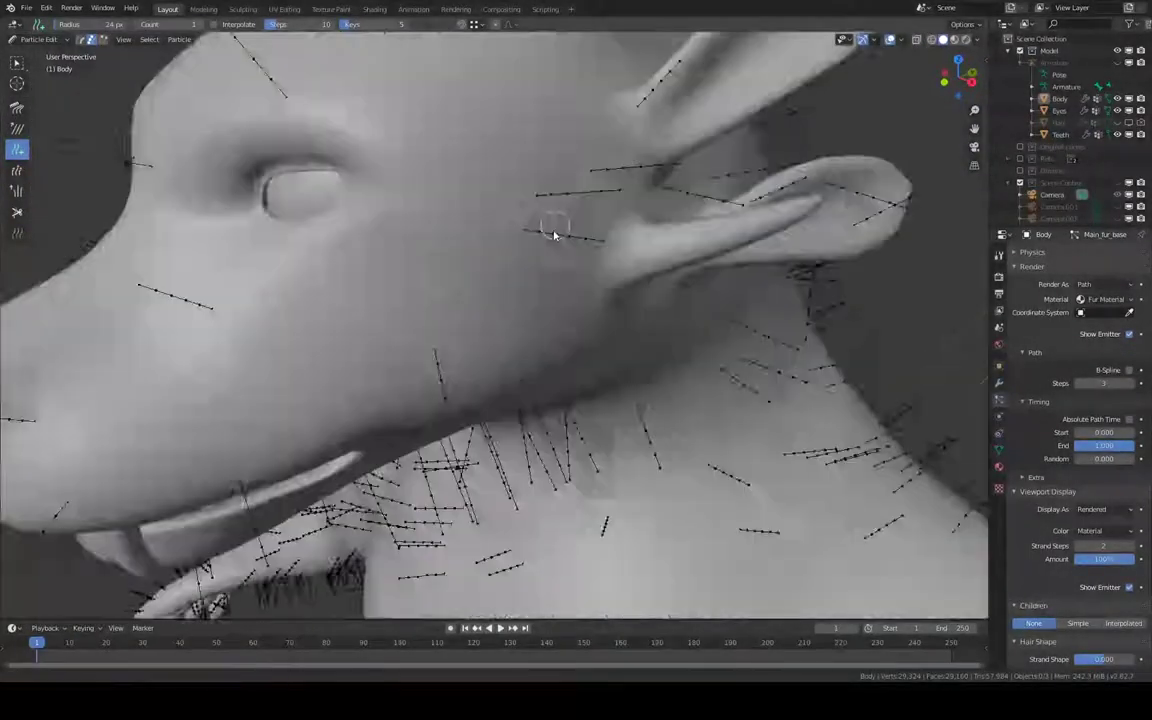
pyautogui.scroll(3, 568, 321)
pyautogui.scroll(-3, 591, 352)
pyautogui.scroll(-2, 587, 304)
pyautogui.moveTo(587, 304)
pyautogui.mouseDown(button='middle')
pyautogui.moveTo(656, 262)
pyautogui.moveTo(142, 94)
pyautogui.mouseUp(button='middle')
pyautogui.click(80, 39)
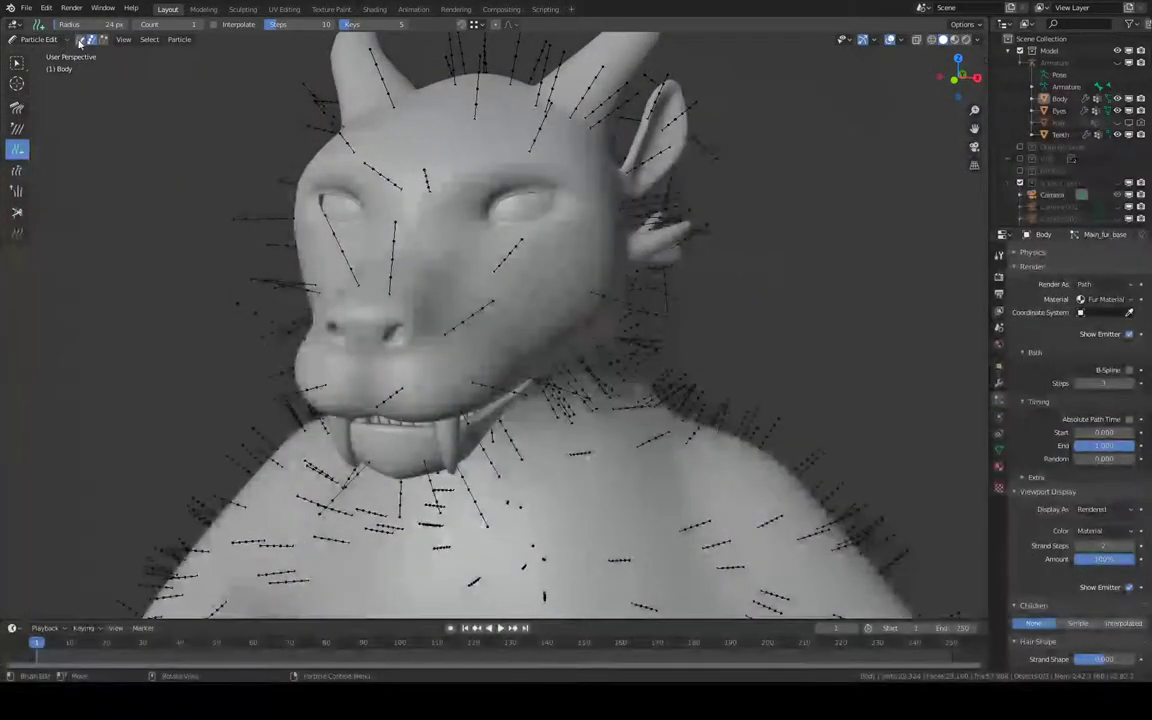
pyautogui.click(1120, 624)
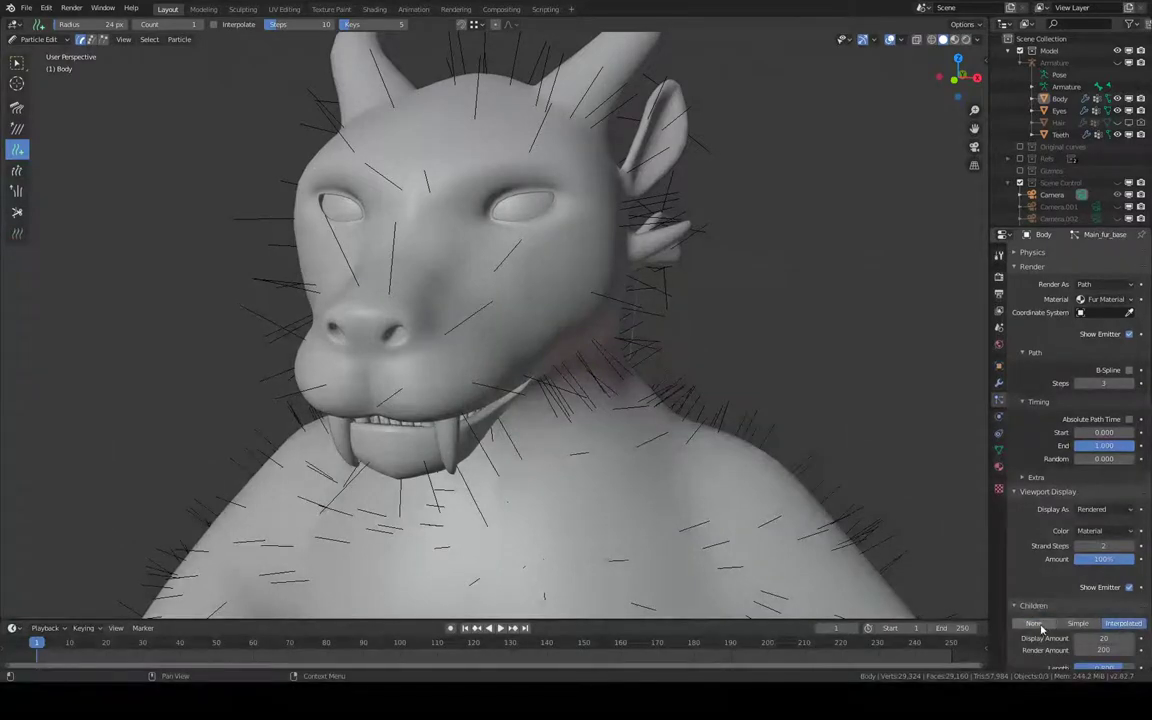
# Enable Children display in the Particle Edit options so the fur shows while editing.
pyautogui.moveTo(800, 215)
pyautogui.mouseDown(button='middle')
pyautogui.moveTo(853, 237)
pyautogui.moveTo(811, 240)
pyautogui.mouseUp(button='middle')
pyautogui.click(963, 24)
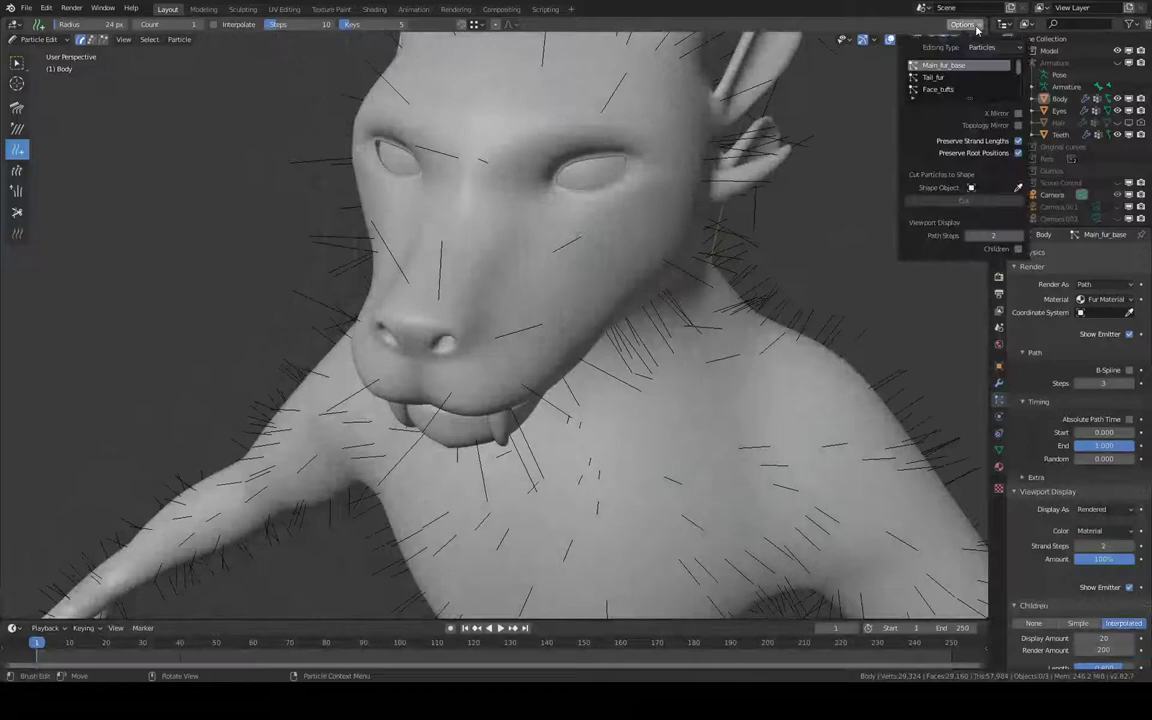
pyautogui.click(1019, 249)
pyautogui.moveTo(730, 255)
pyautogui.mouseDown(button='middle')
pyautogui.moveTo(712, 257)
pyautogui.moveTo(697, 204)
pyautogui.moveTo(681, 283)
pyautogui.moveTo(877, 334)
pyautogui.mouseUp(button='middle')
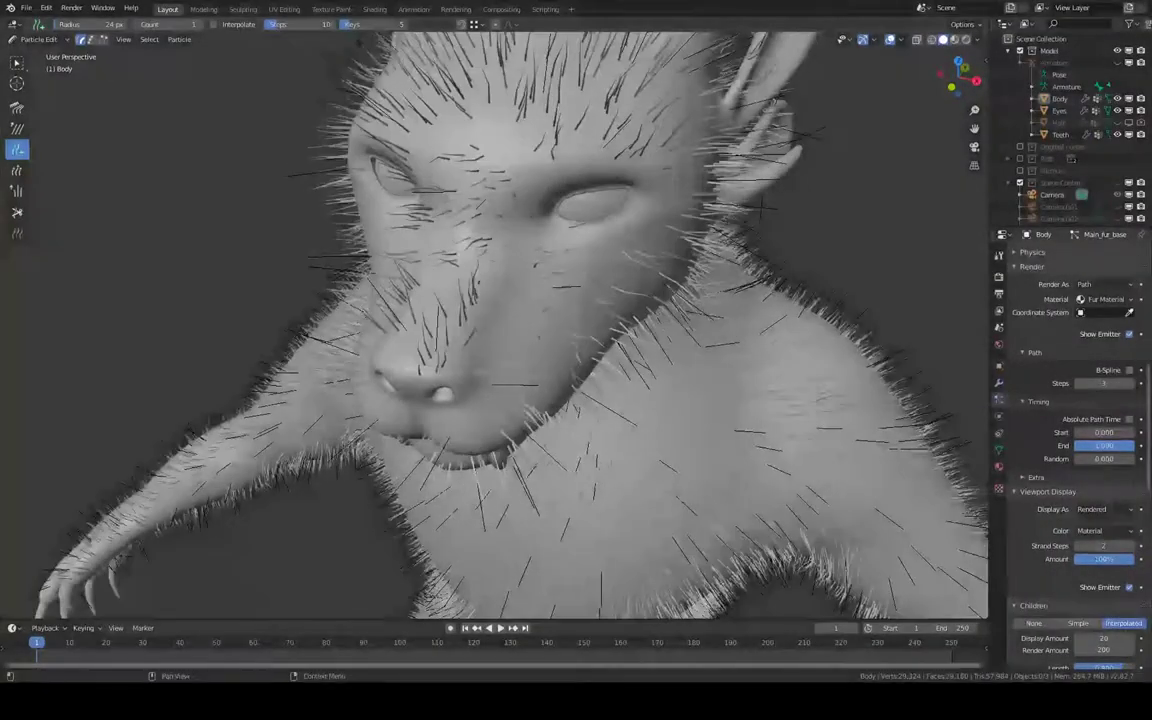
pyautogui.scroll(10, 1140, 470)
pyautogui.scroll(8, 1140, 470)
pyautogui.moveTo(900, 260)
pyautogui.mouseDown(button='middle')
pyautogui.moveTo(836, 244)
pyautogui.moveTo(622, 272)
pyautogui.moveTo(609, 242)
pyautogui.moveTo(648, 234)
pyautogui.moveTo(344, 143)
pyautogui.mouseUp(button='middle')
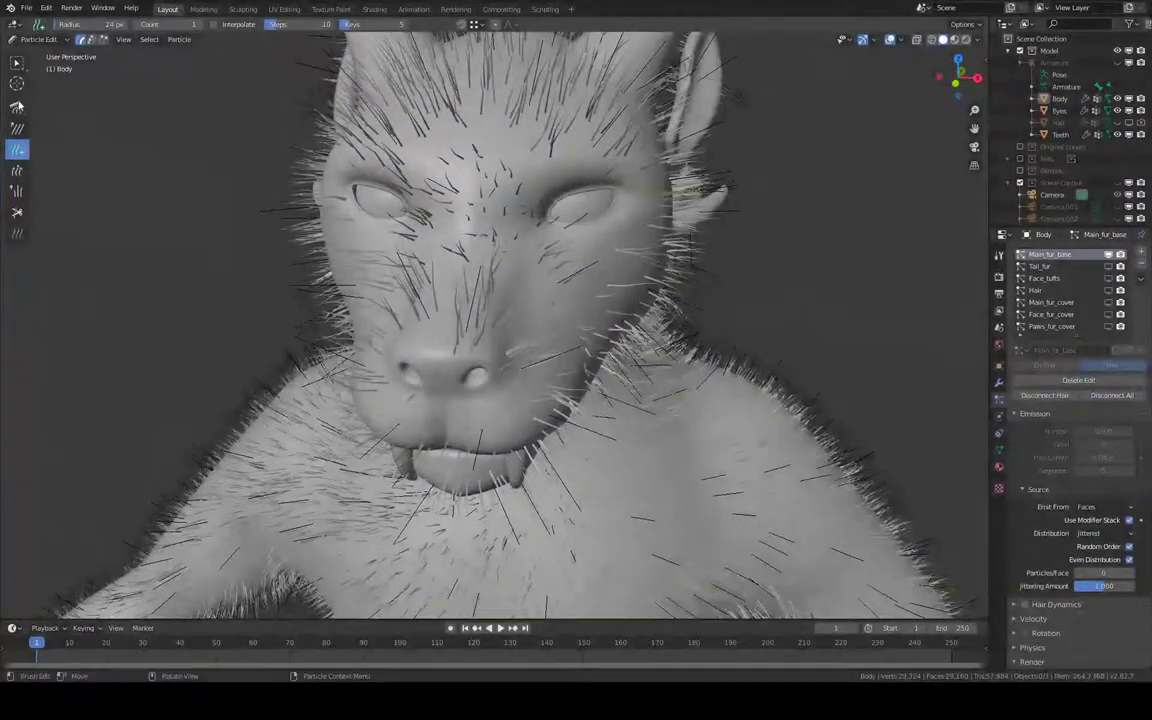
# Pick the Comb brush, resize it, and comb the nose and forehead hair upward.
pyautogui.click(17, 106)
pyautogui.moveTo(232, 160)
pyautogui.mouseDown(button='middle')
pyautogui.moveTo(560, 340)
pyautogui.moveTo(522, 298)
pyautogui.moveTo(517, 337)
pyautogui.mouseUp(button='middle')
pyautogui.press('f')
pyautogui.click(553, 319)
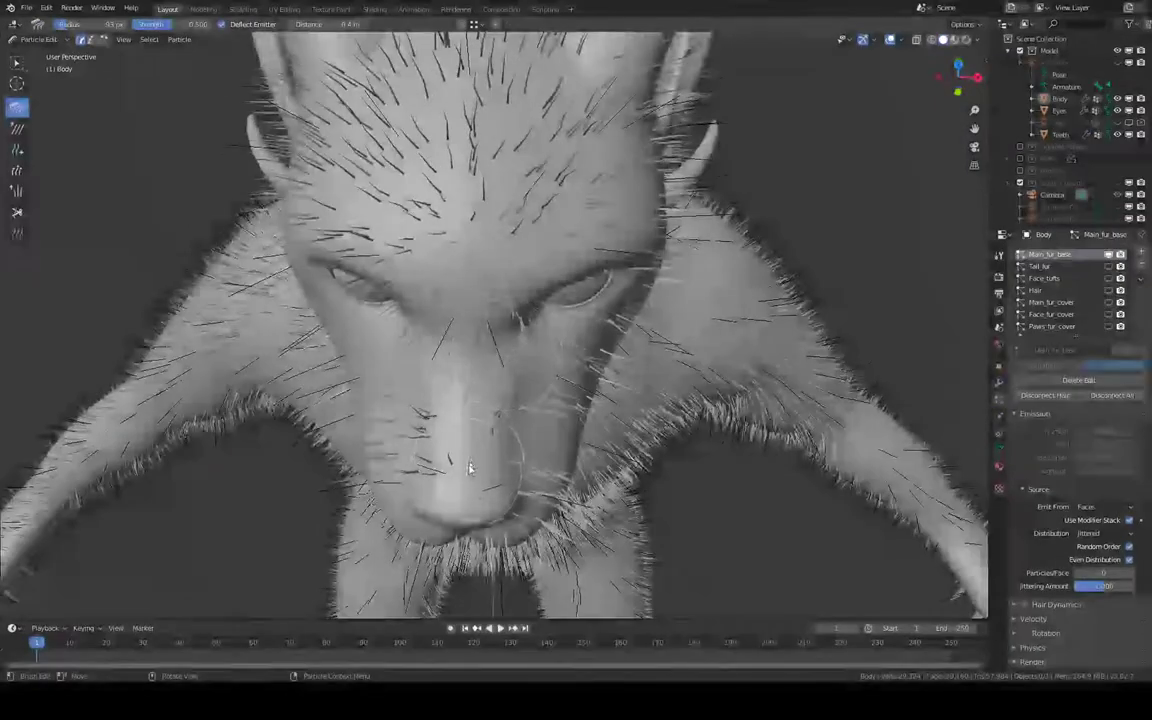
pyautogui.moveTo(465, 482); pyautogui.dragTo(466, 478, button='middle')
pyautogui.moveTo(473, 432); pyautogui.dragTo(469, 400)
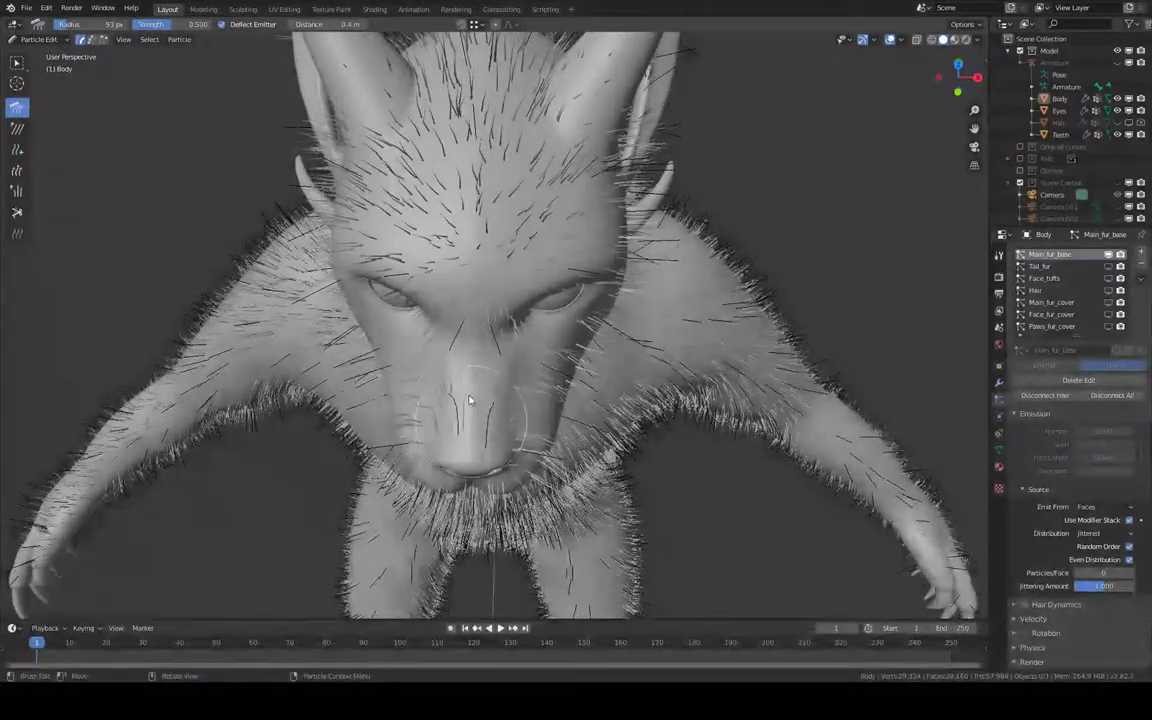
pyautogui.moveTo(467, 348); pyautogui.dragTo(473, 210)
# Comb the muzzle and cheek hair back toward the eye.
pyautogui.moveTo(473, 210)
pyautogui.mouseDown(button='middle')
pyautogui.moveTo(571, 206)
pyautogui.moveTo(490, 173)
pyautogui.mouseUp(button='middle')
pyautogui.moveTo(489, 188)
pyautogui.mouseDown(button='middle')
pyautogui.moveTo(544, 214)
pyautogui.moveTo(498, 263)
pyautogui.mouseUp(button='middle')
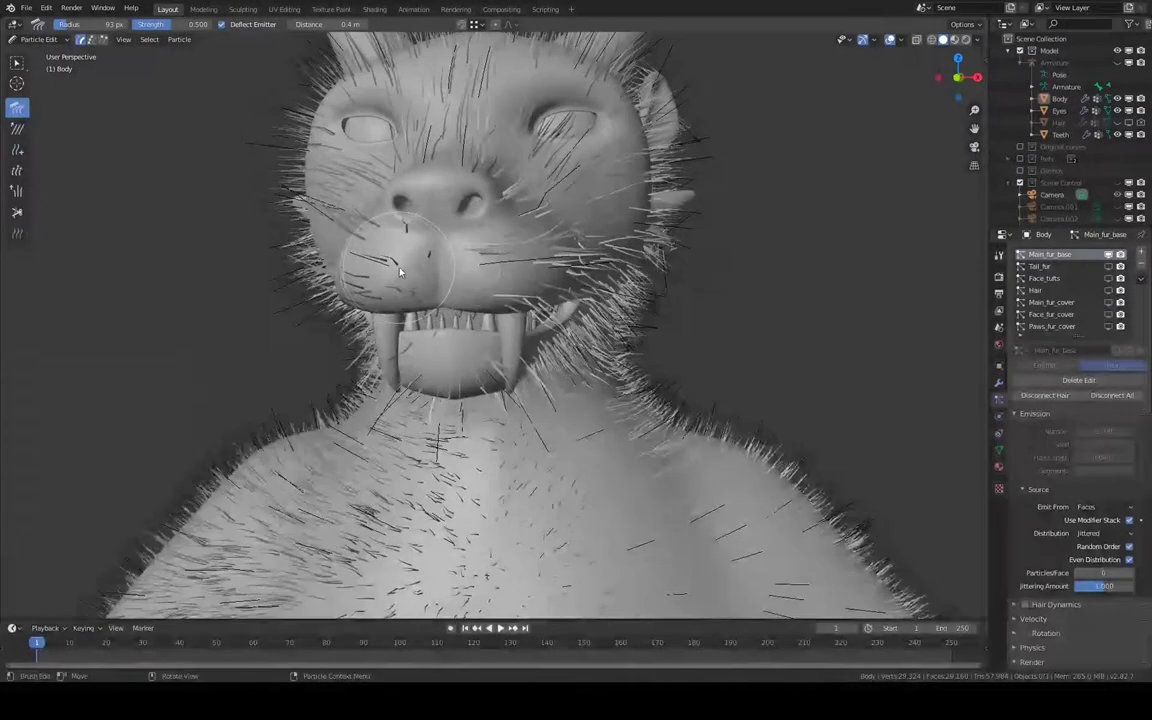
pyautogui.moveTo(323, 266)
pyautogui.mouseDown(button='middle')
pyautogui.moveTo(336, 232)
pyautogui.moveTo(491, 202)
pyautogui.mouseUp(button='middle')
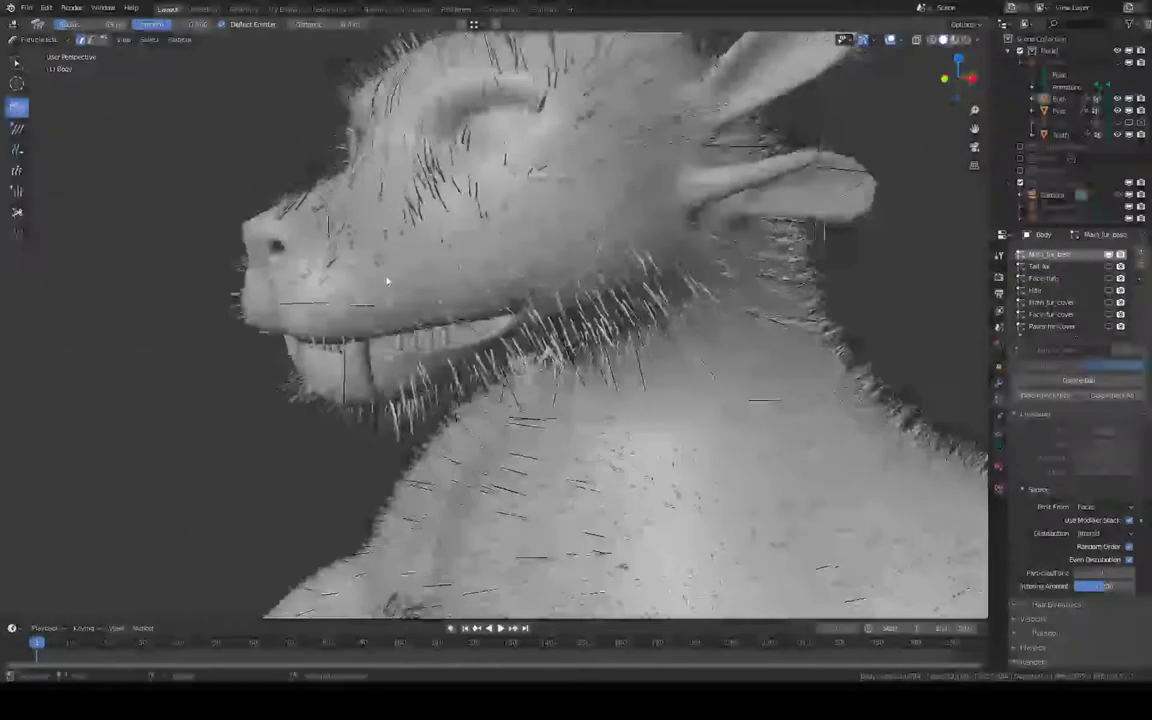
pyautogui.moveTo(390, 287); pyautogui.dragTo(600, 248)
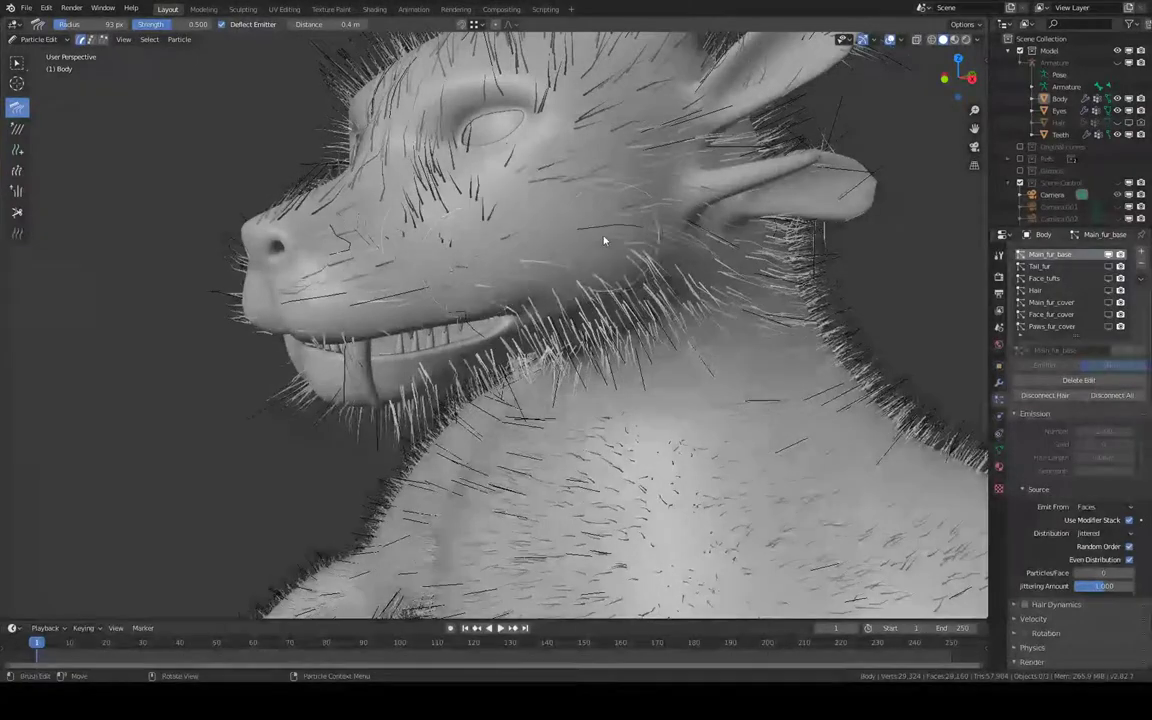
pyautogui.moveTo(586, 200)
pyautogui.mouseDown(button='middle')
pyautogui.moveTo(566, 239)
pyautogui.moveTo(722, 162)
pyautogui.moveTo(716, 205)
pyautogui.mouseUp(button='middle')
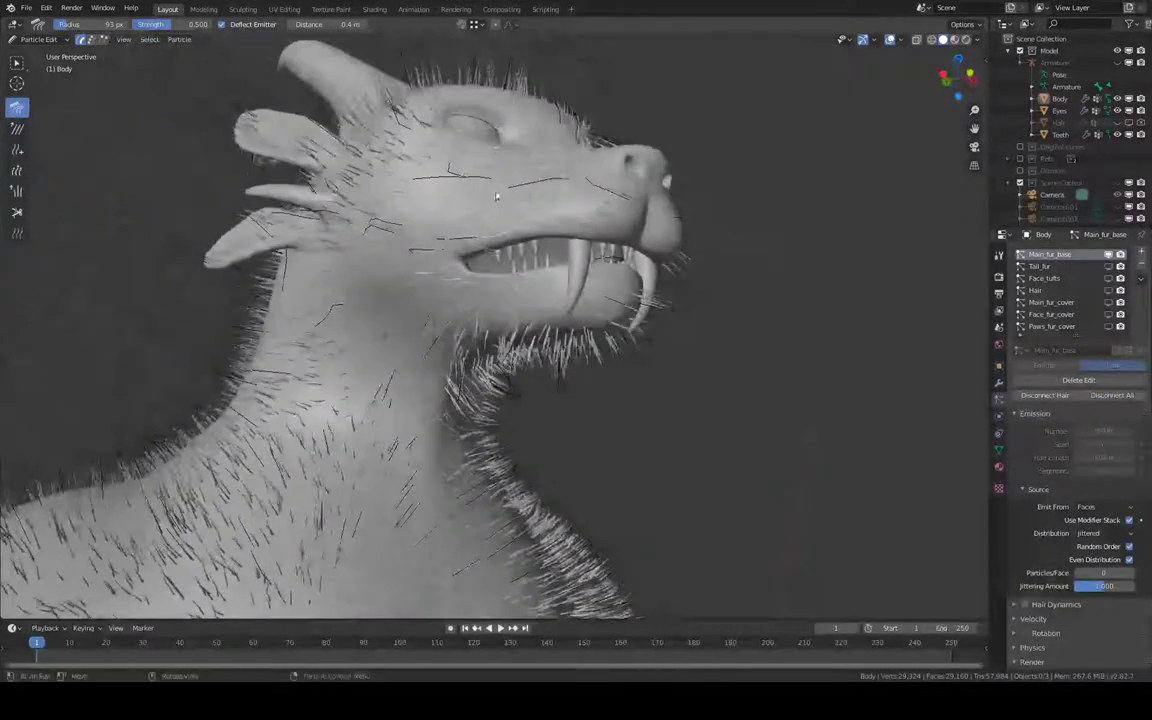
pyautogui.moveTo(495, 196); pyautogui.dragTo(483, 220, button='middle')
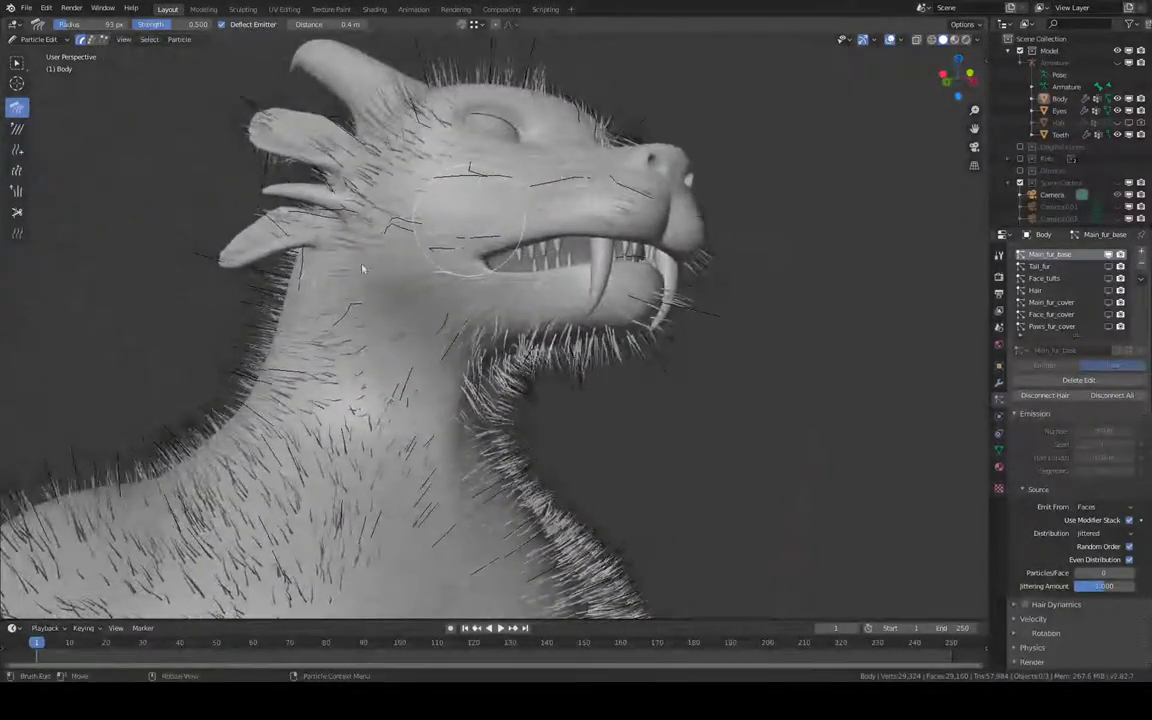
pyautogui.moveTo(362, 268); pyautogui.dragTo(495, 225)
# Comb the lower jaw, fang-crossing and upper lip hairs along the face.
pyautogui.moveTo(519, 216)
pyautogui.mouseDown(button='middle')
pyautogui.moveTo(540, 172)
pyautogui.moveTo(547, 229)
pyautogui.mouseUp(button='middle')
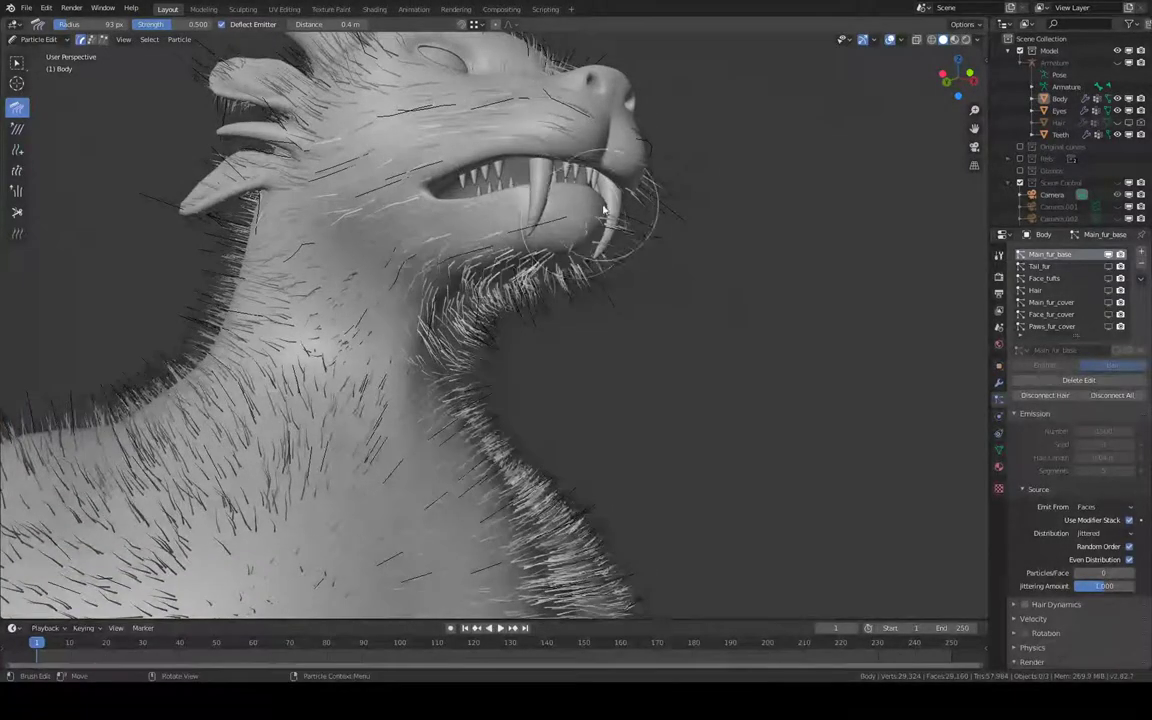
pyautogui.moveTo(475, 244)
pyautogui.mouseDown(button='middle')
pyautogui.moveTo(502, 219)
pyautogui.moveTo(475, 226)
pyautogui.moveTo(522, 188)
pyautogui.moveTo(545, 116)
pyautogui.mouseUp(button='middle')
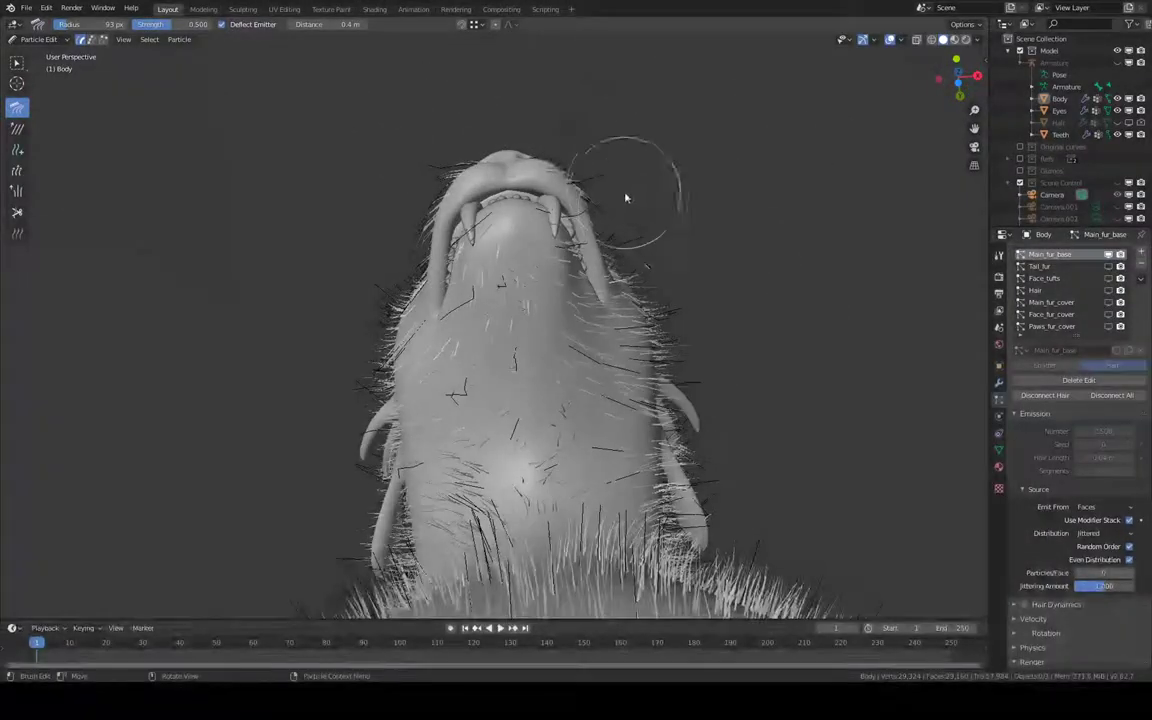
pyautogui.moveTo(622, 236)
pyautogui.mouseDown(button='middle')
pyautogui.moveTo(564, 257)
pyautogui.moveTo(535, 173)
pyautogui.moveTo(527, 211)
pyautogui.moveTo(571, 175)
pyautogui.moveTo(458, 283)
pyautogui.moveTo(405, 260)
pyautogui.mouseUp(button='middle')
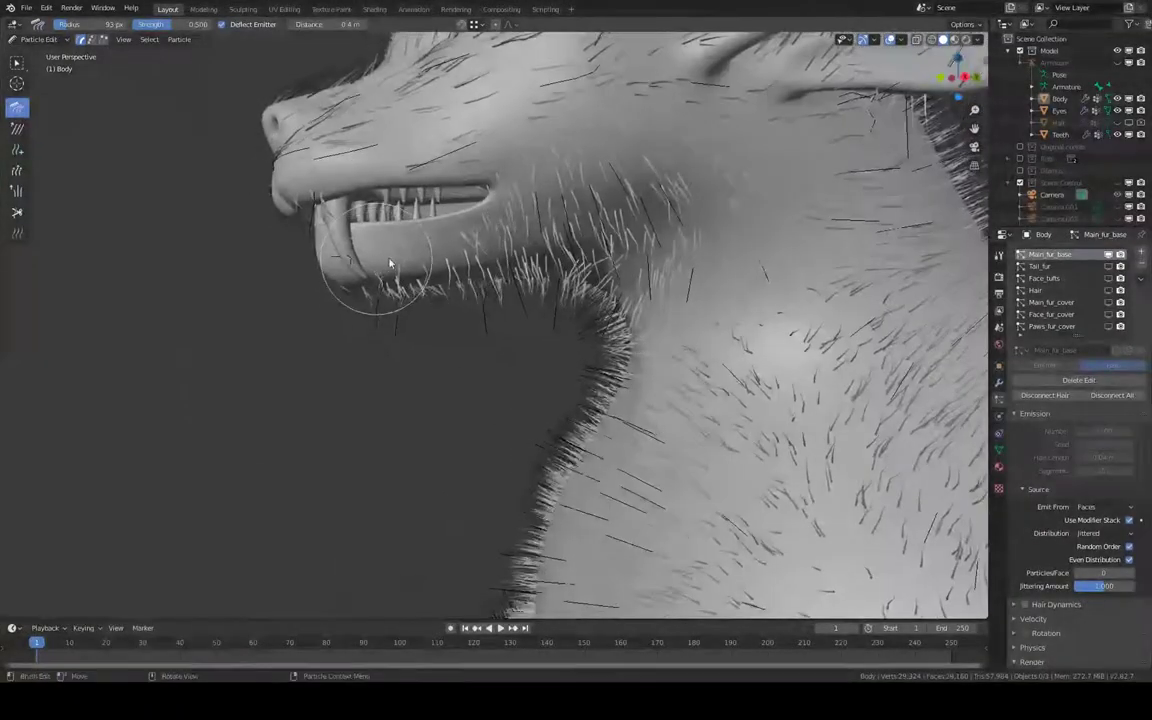
pyautogui.moveTo(390, 263)
pyautogui.mouseDown()
pyautogui.moveTo(648, 231)
pyautogui.moveTo(622, 240)
pyautogui.mouseUp()
pyautogui.moveTo(527, 219); pyautogui.dragTo(631, 240)
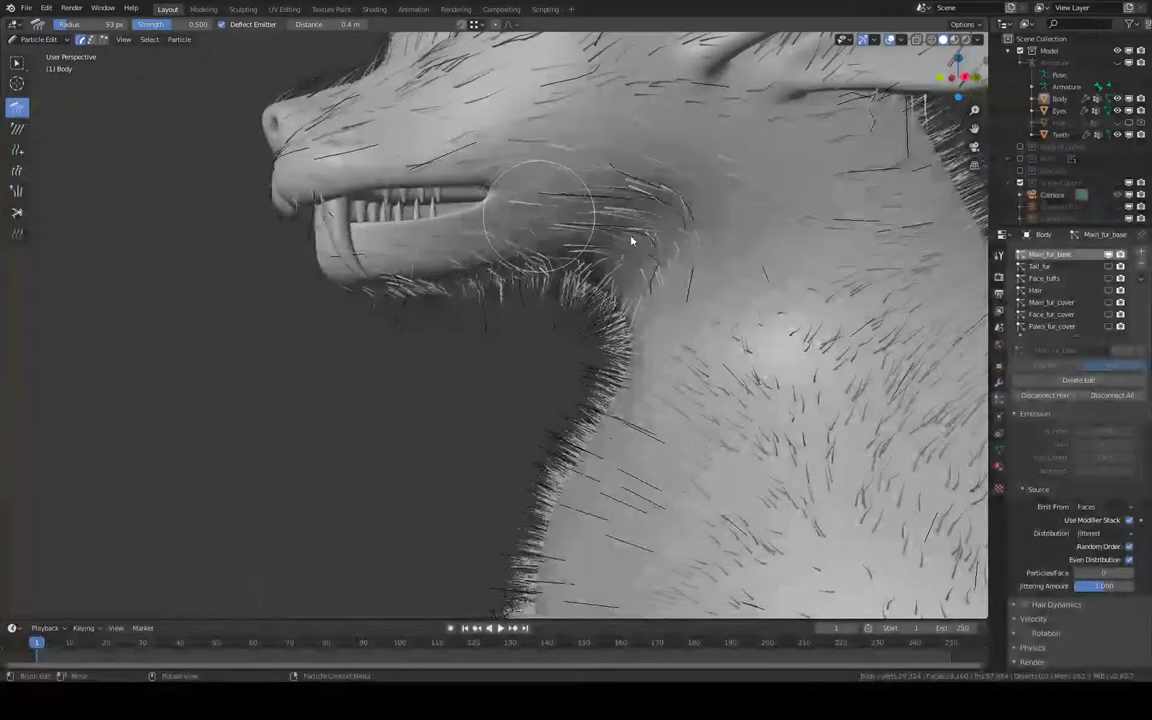
pyautogui.moveTo(440, 288)
pyautogui.mouseDown(button='middle')
pyautogui.moveTo(585, 240)
pyautogui.moveTo(551, 221)
pyautogui.mouseUp(button='middle')
pyautogui.moveTo(508, 190); pyautogui.dragTo(556, 164)
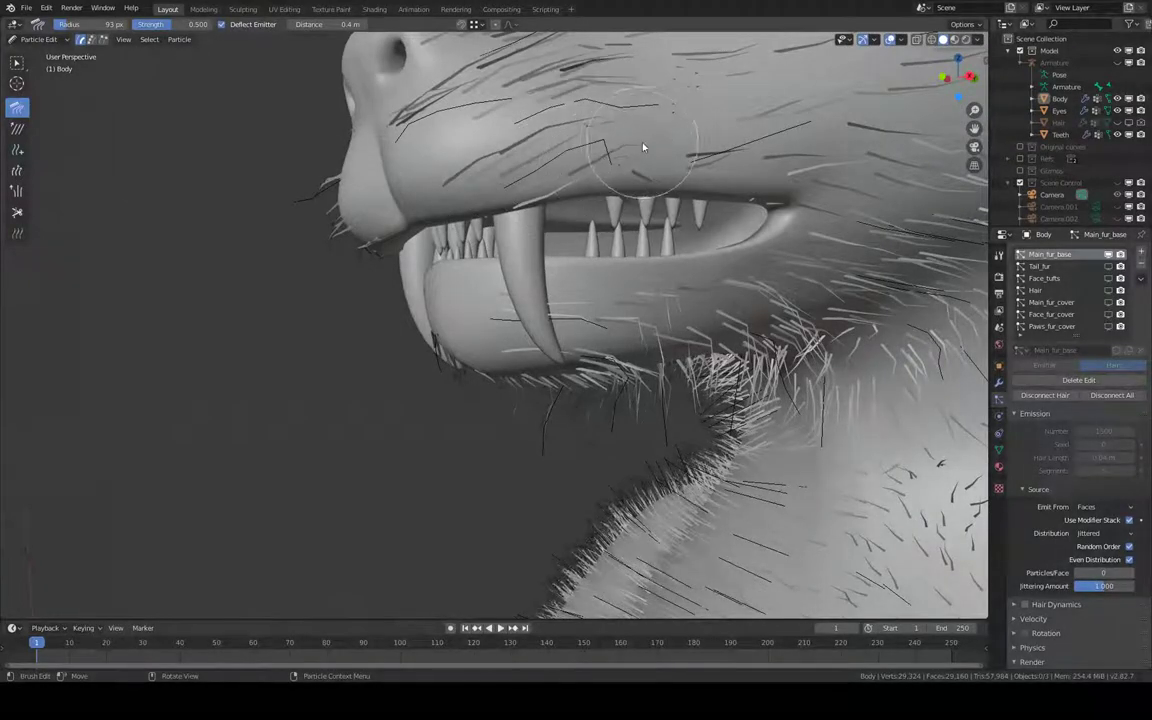
pyautogui.moveTo(643, 147); pyautogui.dragTo(648, 143)
pyautogui.moveTo(648, 143)
pyautogui.mouseDown(button='middle')
pyautogui.moveTo(615, 147)
pyautogui.moveTo(674, 137)
pyautogui.mouseUp(button='middle')
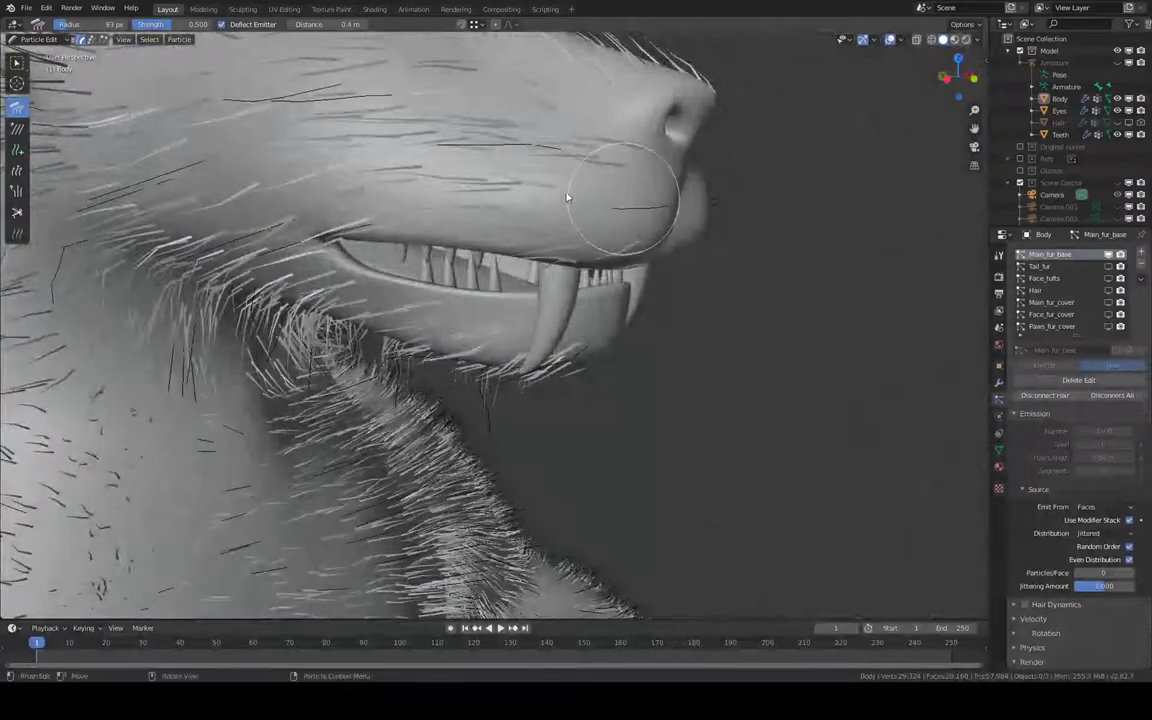
# Comb the hairs on top of the head flat.
pyautogui.moveTo(582, 194)
pyautogui.mouseDown(button='middle')
pyautogui.moveTo(523, 224)
pyautogui.moveTo(537, 149)
pyautogui.moveTo(514, 242)
pyautogui.moveTo(507, 360)
pyautogui.moveTo(525, 261)
pyautogui.moveTo(437, 400)
pyautogui.mouseUp(button='middle')
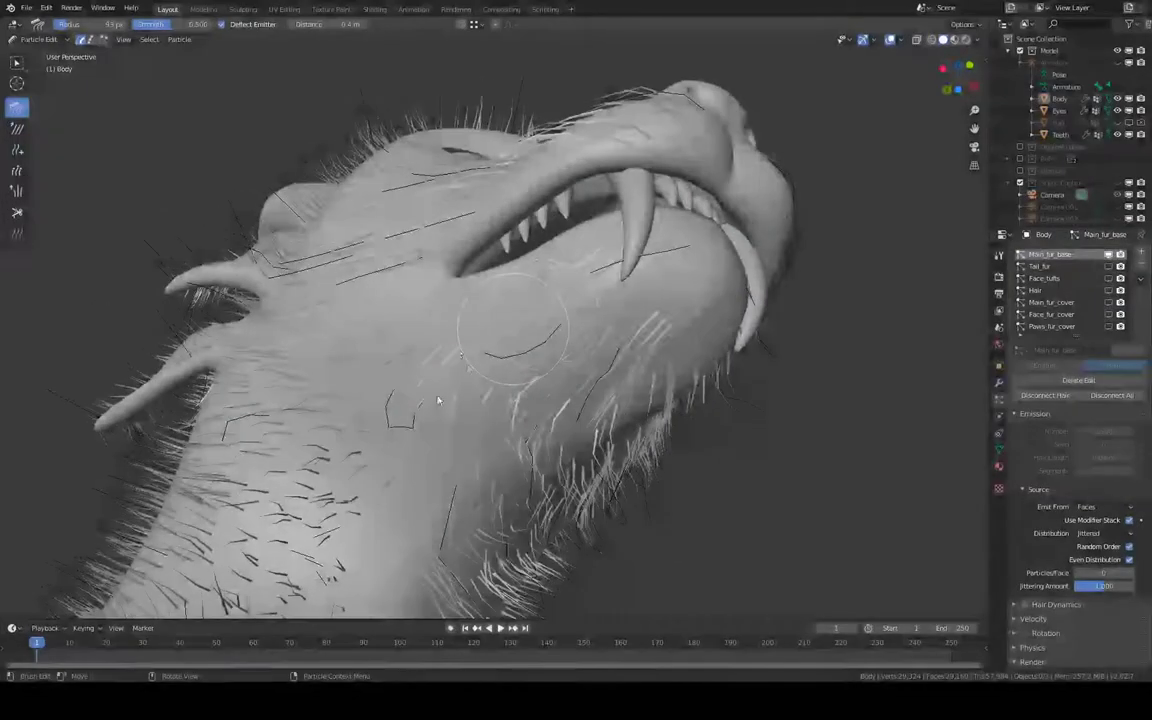
pyautogui.moveTo(467, 337)
pyautogui.mouseDown(button='middle')
pyautogui.moveTo(561, 360)
pyautogui.moveTo(489, 303)
pyautogui.moveTo(478, 278)
pyautogui.moveTo(474, 290)
pyautogui.moveTo(479, 250)
pyautogui.mouseUp(button='middle')
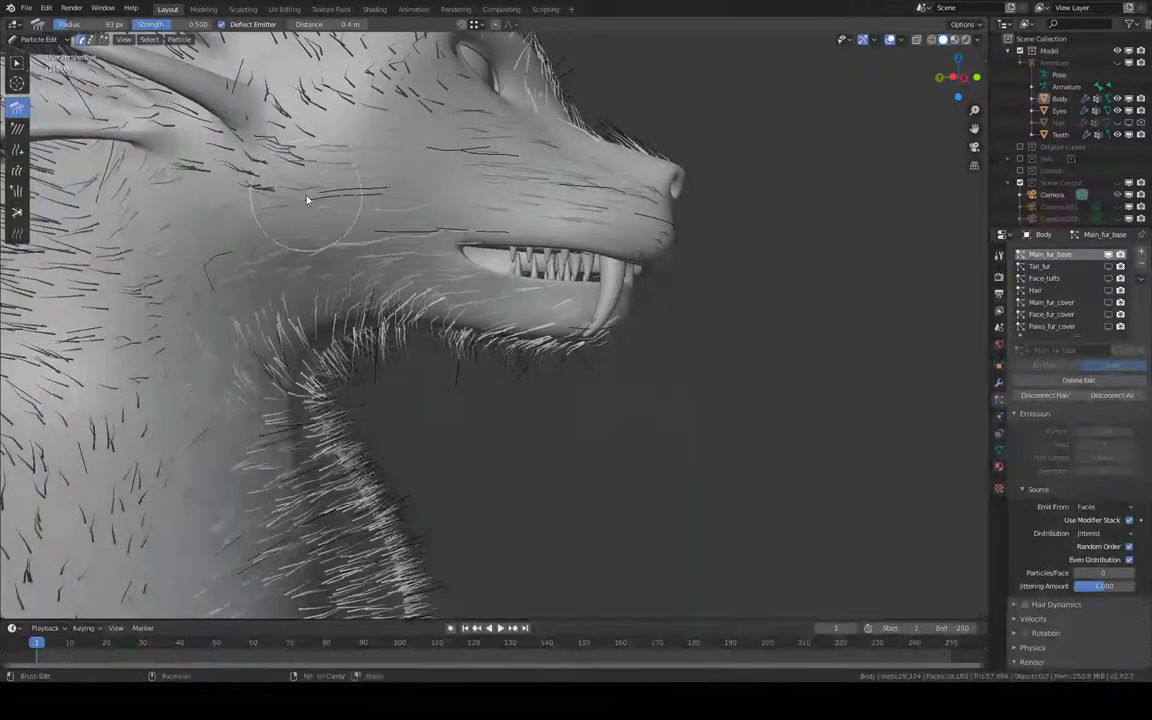
pyautogui.moveTo(307, 200); pyautogui.dragTo(423, 309, button='middle')
pyautogui.moveTo(433, 183); pyautogui.dragTo(477, 160)
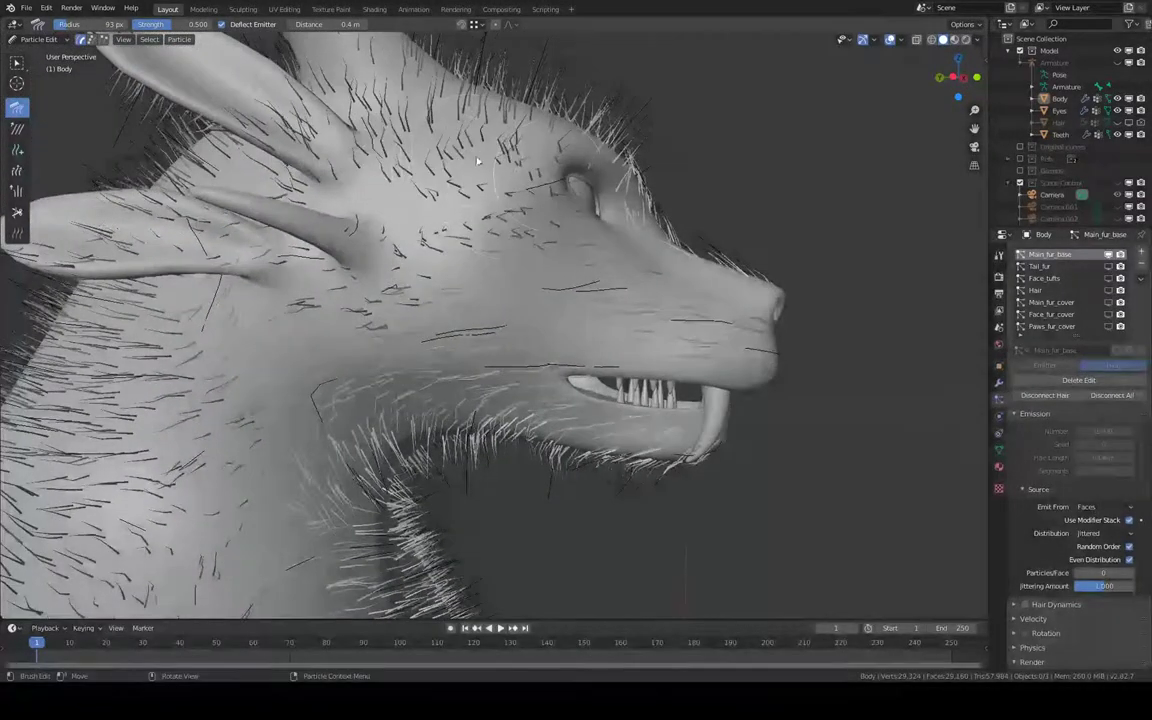
pyautogui.moveTo(486, 173)
pyautogui.mouseDown(button='middle')
pyautogui.moveTo(463, 238)
pyautogui.moveTo(483, 257)
pyautogui.moveTo(473, 380)
pyautogui.mouseUp(button='middle')
# Enlarge the Comb brush to 153 px and comb the top of the head flat.
pyautogui.press('f')
pyautogui.click(520, 255)
pyautogui.scroll(2, 515, 233)
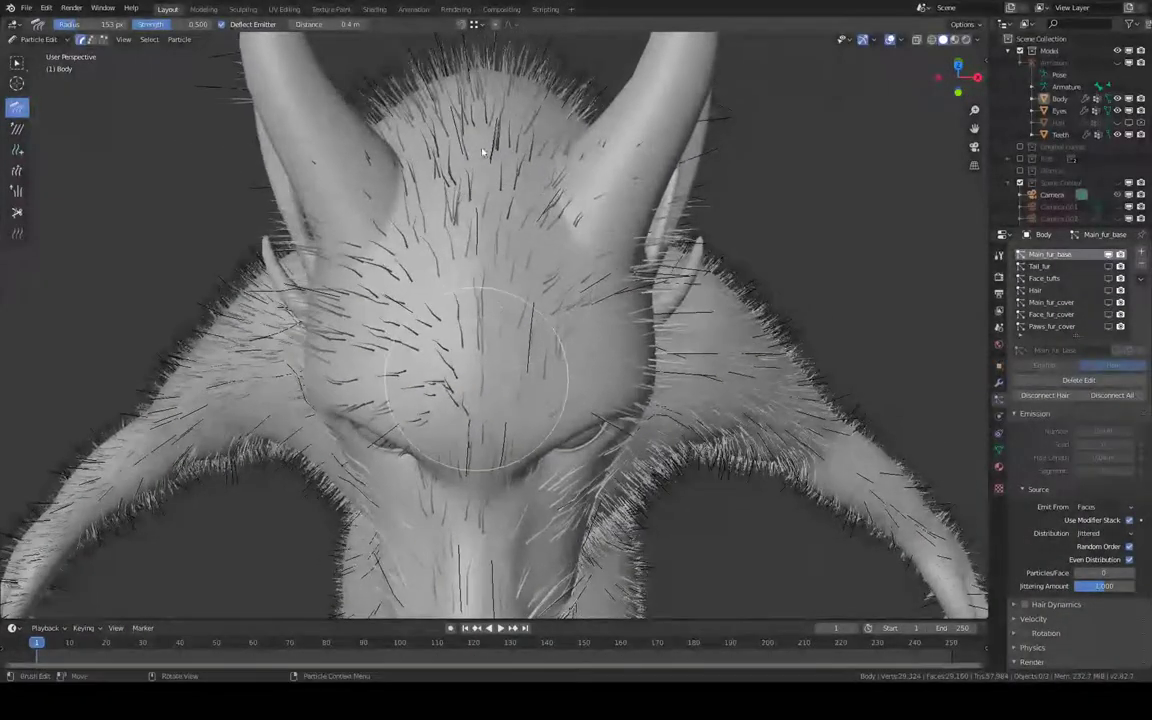
pyautogui.moveTo(410, 320); pyautogui.dragTo(370, 130)
pyautogui.moveTo(370, 130); pyautogui.dragTo(479, 272, button='middle')
# Comb the spiky neck ridge hairs flat along the neck.
pyautogui.moveTo(487, 169)
pyautogui.mouseDown(button='middle')
pyautogui.moveTo(548, 224)
pyautogui.moveTo(570, 383)
pyautogui.mouseUp(button='middle')
pyautogui.moveTo(586, 327)
pyautogui.mouseDown(button='middle')
pyautogui.moveTo(419, 272)
pyautogui.moveTo(403, 304)
pyautogui.mouseUp(button='middle')
pyautogui.moveTo(403, 304)
pyautogui.mouseDown()
pyautogui.moveTo(418, 246)
pyautogui.moveTo(290, 360)
pyautogui.moveTo(338, 344)
pyautogui.moveTo(287, 367)
pyautogui.mouseUp()
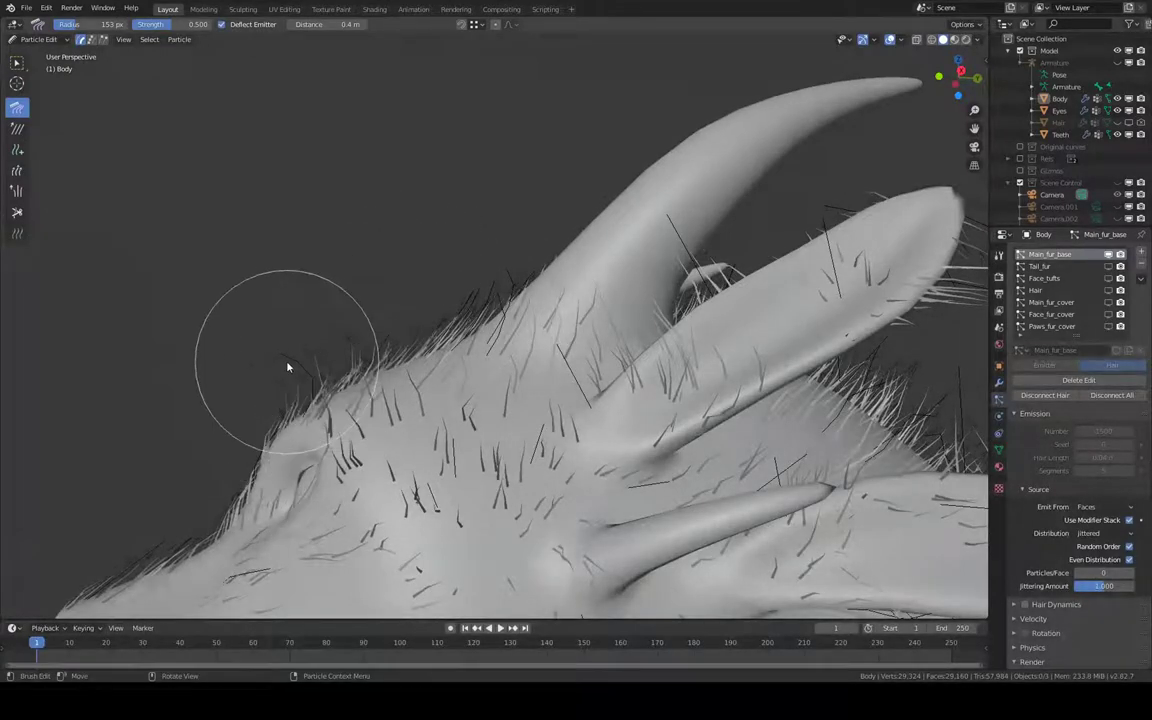
pyautogui.moveTo(356, 339)
pyautogui.mouseDown()
pyautogui.moveTo(337, 342)
pyautogui.moveTo(381, 314)
pyautogui.mouseUp()
pyautogui.moveTo(381, 314)
pyautogui.mouseDown(button='middle')
pyautogui.moveTo(463, 327)
pyautogui.moveTo(510, 363)
pyautogui.moveTo(581, 278)
pyautogui.moveTo(669, 221)
pyautogui.mouseUp(button='middle')
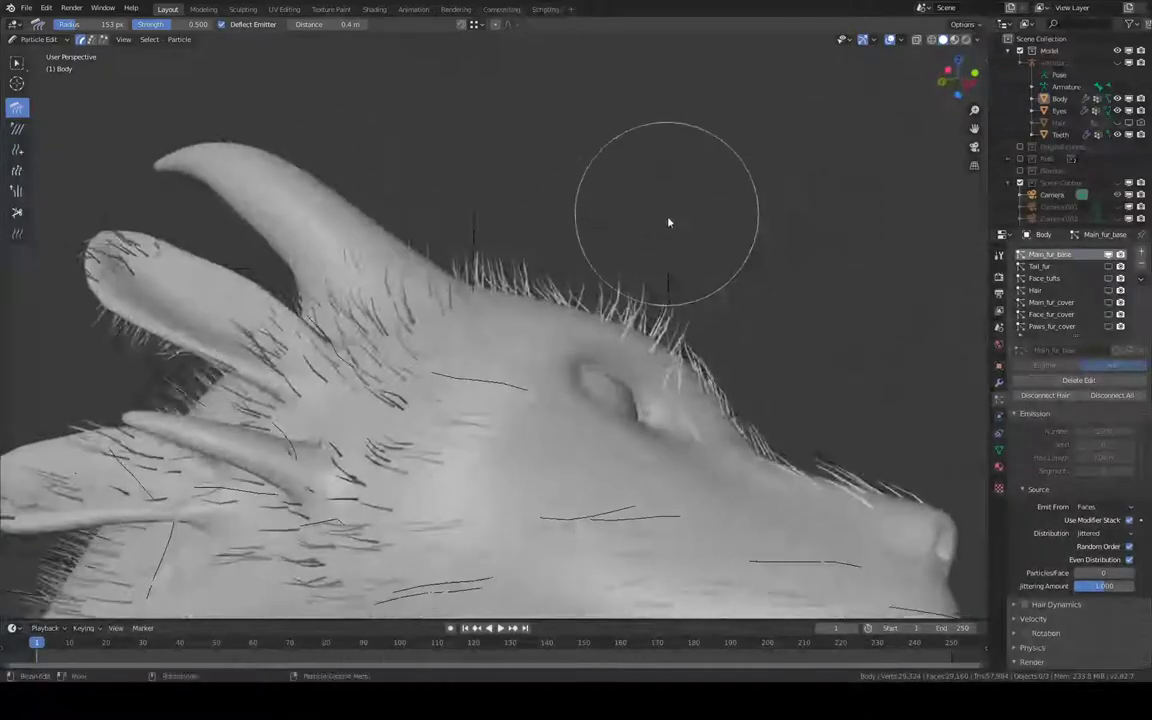
pyautogui.moveTo(581, 294); pyautogui.dragTo(618, 289)
pyautogui.moveTo(486, 253)
pyautogui.mouseDown(button='middle')
pyautogui.moveTo(424, 231)
pyautogui.moveTo(411, 355)
pyautogui.moveTo(360, 391)
pyautogui.moveTo(486, 359)
pyautogui.moveTo(496, 334)
pyautogui.moveTo(455, 311)
pyautogui.moveTo(517, 339)
pyautogui.moveTo(482, 274)
pyautogui.moveTo(527, 252)
pyautogui.moveTo(580, 148)
pyautogui.moveTo(597, 175)
pyautogui.moveTo(558, 131)
pyautogui.moveTo(527, 141)
pyautogui.moveTo(538, 318)
pyautogui.mouseUp(button='middle')
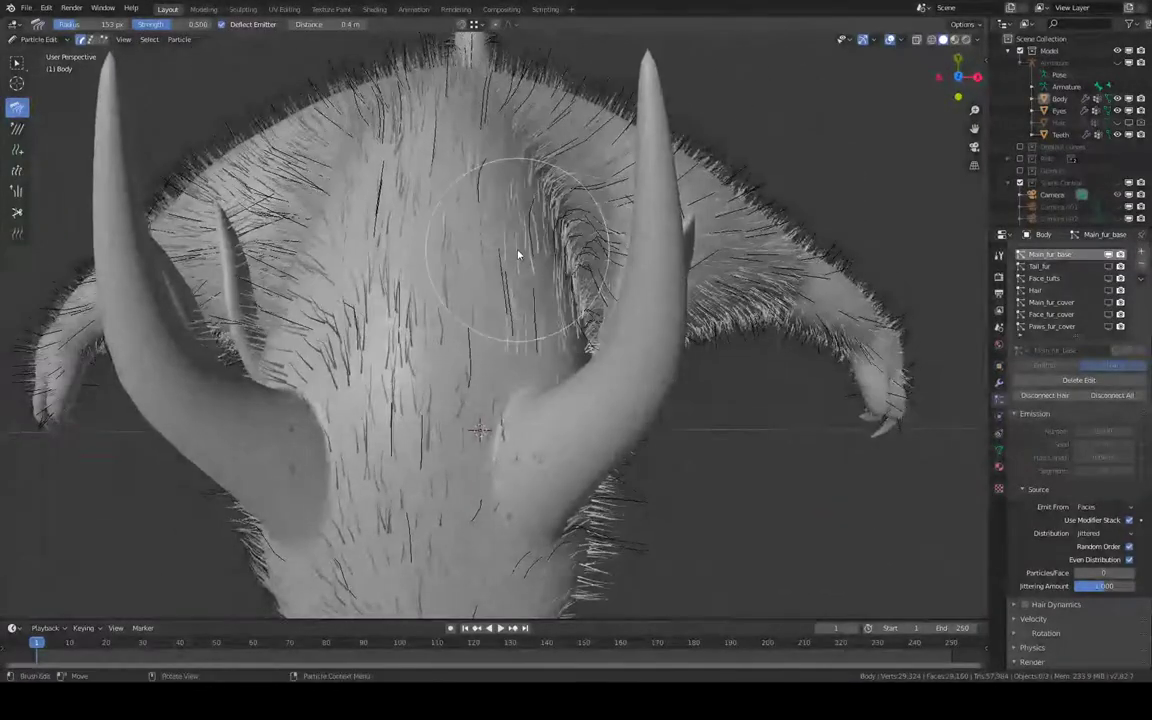
pyautogui.moveTo(519, 255)
pyautogui.mouseDown(button='middle')
pyautogui.moveTo(509, 216)
pyautogui.moveTo(527, 170)
pyautogui.moveTo(499, 192)
pyautogui.moveTo(419, 172)
pyautogui.moveTo(501, 116)
pyautogui.moveTo(320, 123)
pyautogui.moveTo(550, 267)
pyautogui.mouseUp(button='middle')
pyautogui.moveTo(553, 376); pyautogui.dragTo(578, 331, button='middle')
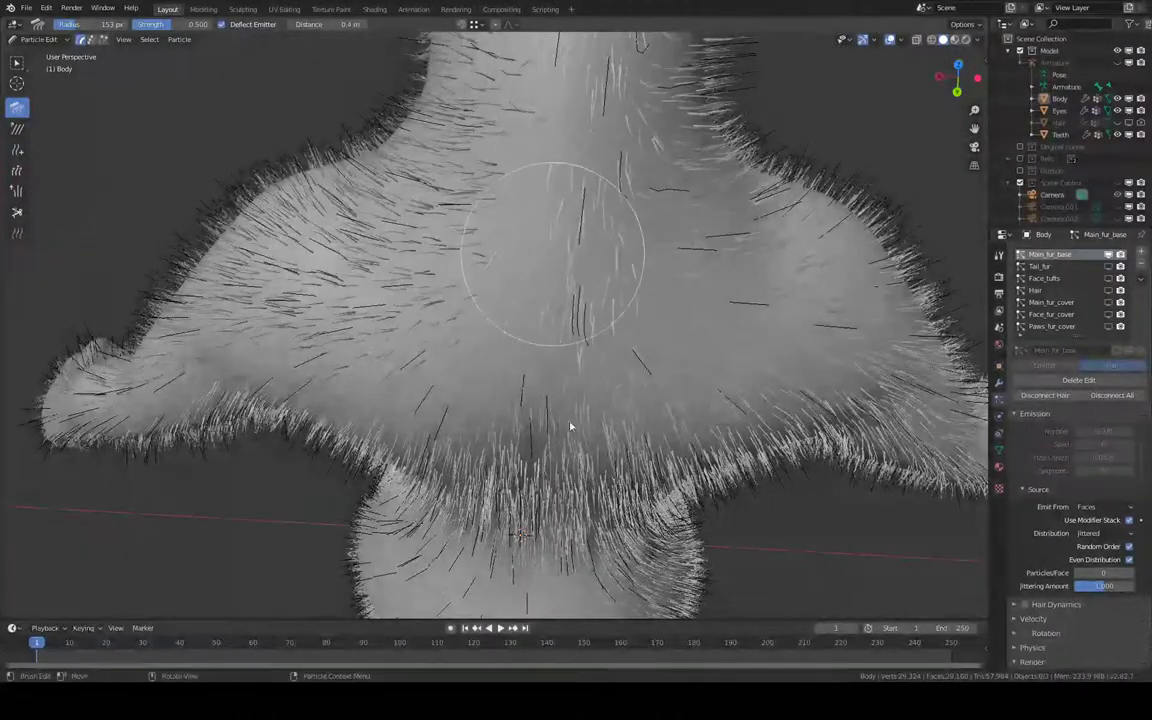
pyautogui.moveTo(570, 427)
pyautogui.mouseDown(button='middle')
pyautogui.moveTo(571, 438)
pyautogui.moveTo(561, 204)
pyautogui.mouseUp(button='middle')
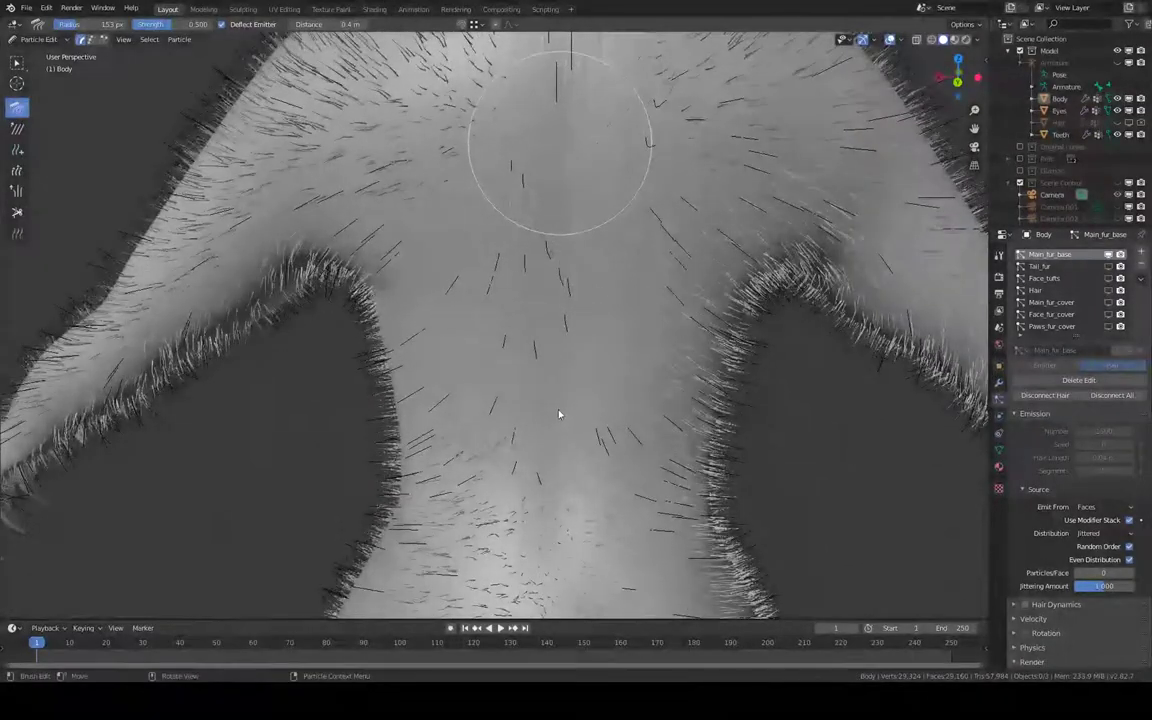
pyautogui.moveTo(559, 414); pyautogui.dragTo(551, 219, button='middle')
pyautogui.moveTo(551, 402); pyautogui.dragTo(557, 143, button='middle')
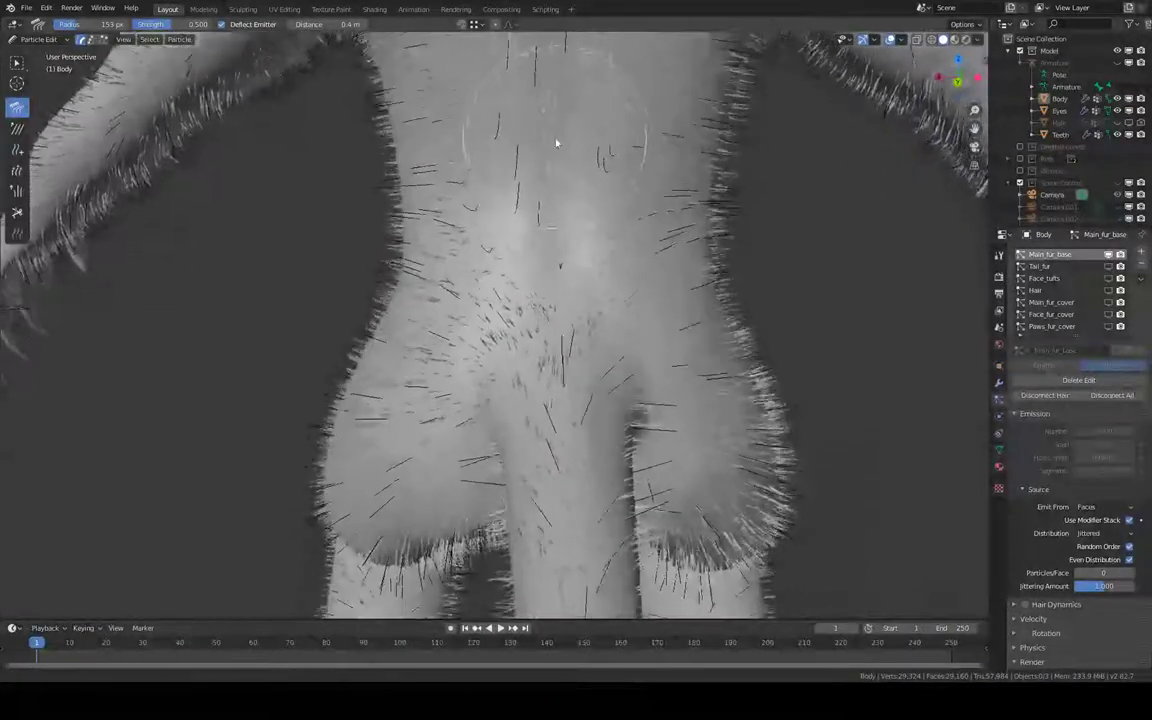
pyautogui.moveTo(551, 369)
pyautogui.mouseDown(button='middle')
pyautogui.moveTo(540, 219)
pyautogui.moveTo(666, 224)
pyautogui.moveTo(643, 288)
pyautogui.moveTo(680, 283)
pyautogui.moveTo(671, 316)
pyautogui.moveTo(638, 301)
pyautogui.moveTo(699, 309)
pyautogui.moveTo(787, 270)
pyautogui.moveTo(790, 320)
pyautogui.moveTo(751, 275)
pyautogui.moveTo(764, 249)
pyautogui.moveTo(682, 272)
pyautogui.moveTo(656, 365)
pyautogui.moveTo(577, 292)
pyautogui.mouseUp(button='middle')
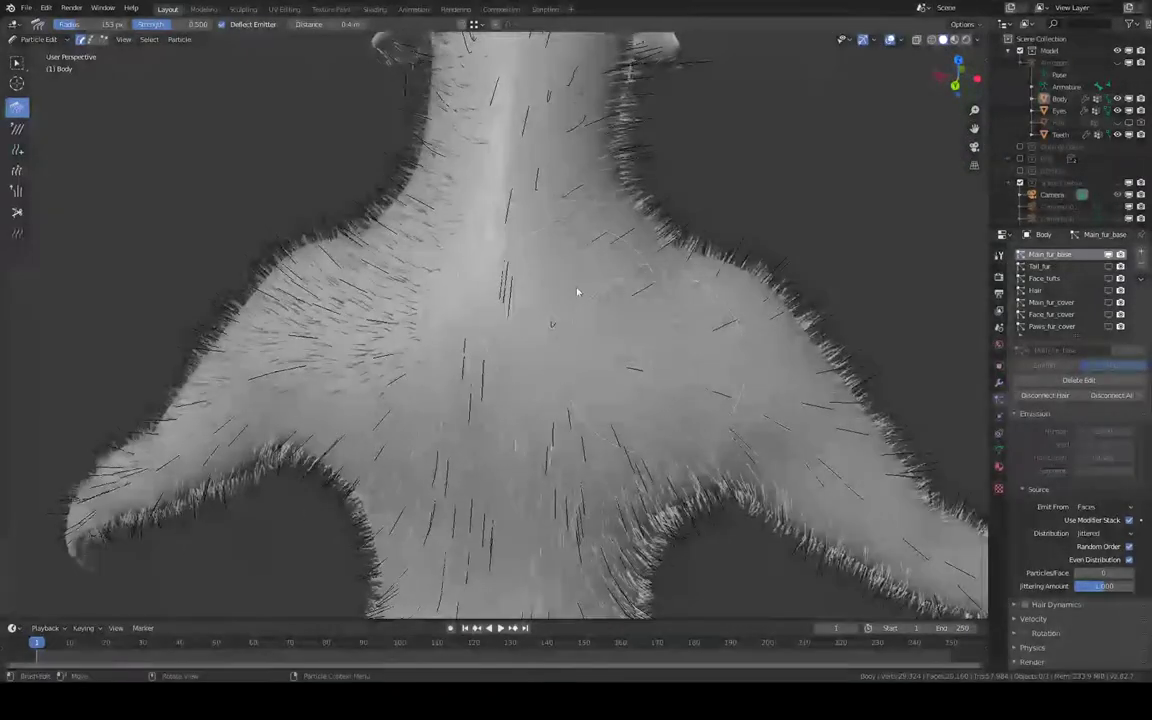
pyautogui.moveTo(573, 418)
pyautogui.mouseDown(button='middle')
pyautogui.moveTo(584, 249)
pyautogui.moveTo(582, 302)
pyautogui.mouseUp(button='middle')
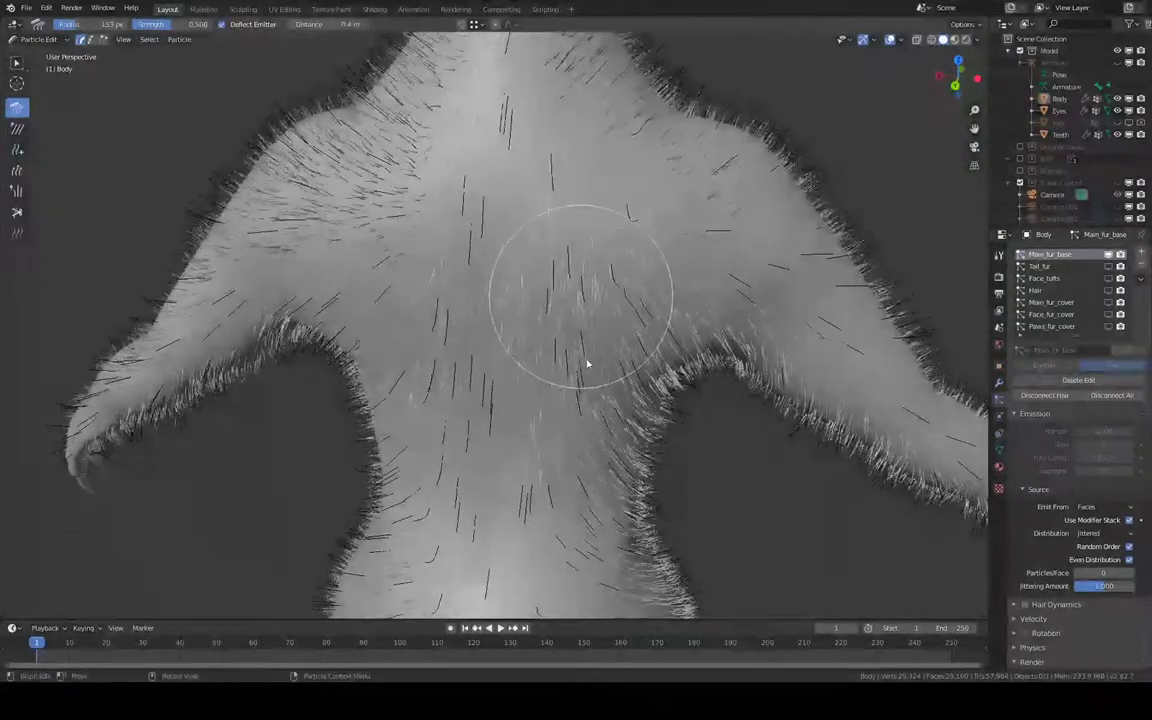
pyautogui.moveTo(588, 365)
pyautogui.mouseDown(button='middle')
pyautogui.moveTo(568, 157)
pyautogui.moveTo(558, 207)
pyautogui.mouseUp(button='middle')
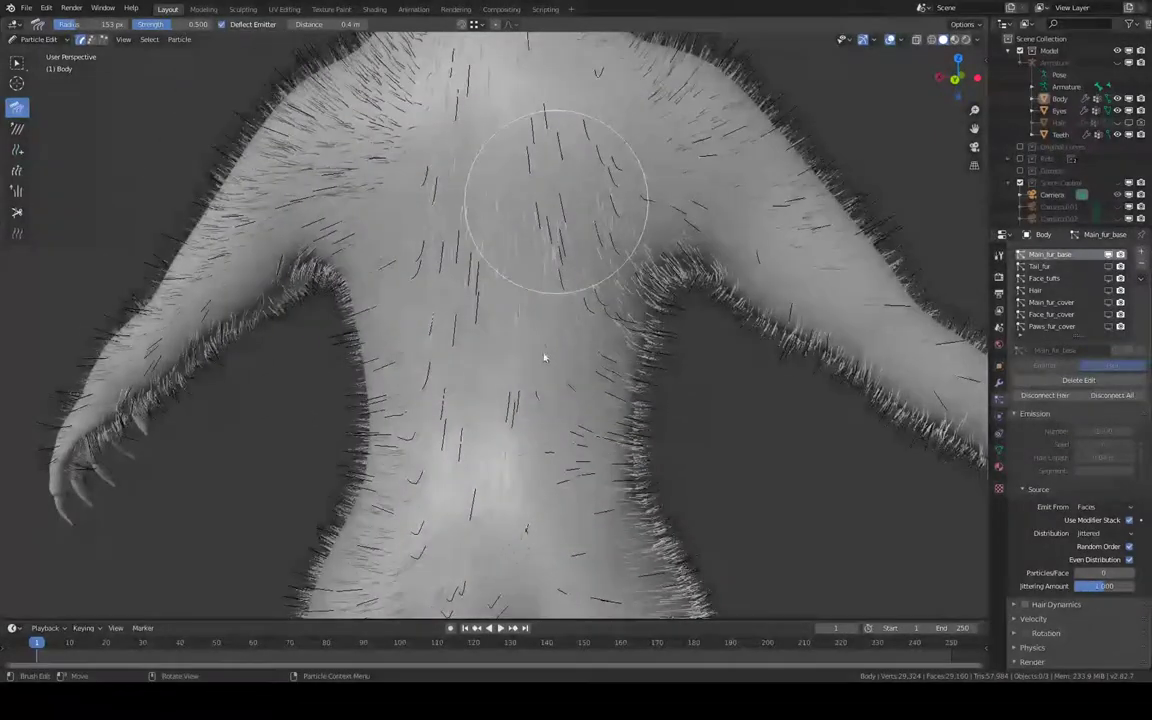
pyautogui.moveTo(547, 358)
pyautogui.mouseDown(button='middle')
pyautogui.moveTo(535, 288)
pyautogui.moveTo(504, 262)
pyautogui.moveTo(658, 233)
pyautogui.mouseUp(button='middle')
pyautogui.moveTo(619, 281); pyautogui.dragTo(640, 121, button='middle')
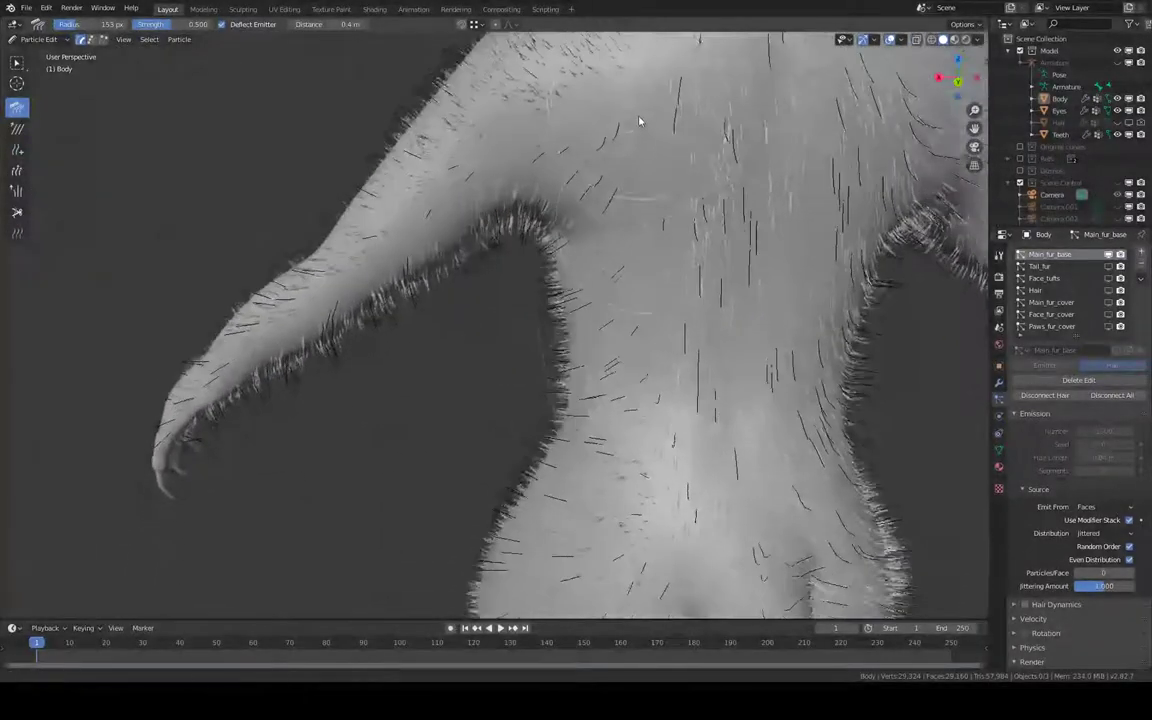
pyautogui.moveTo(637, 290); pyautogui.dragTo(658, 198, button='middle')
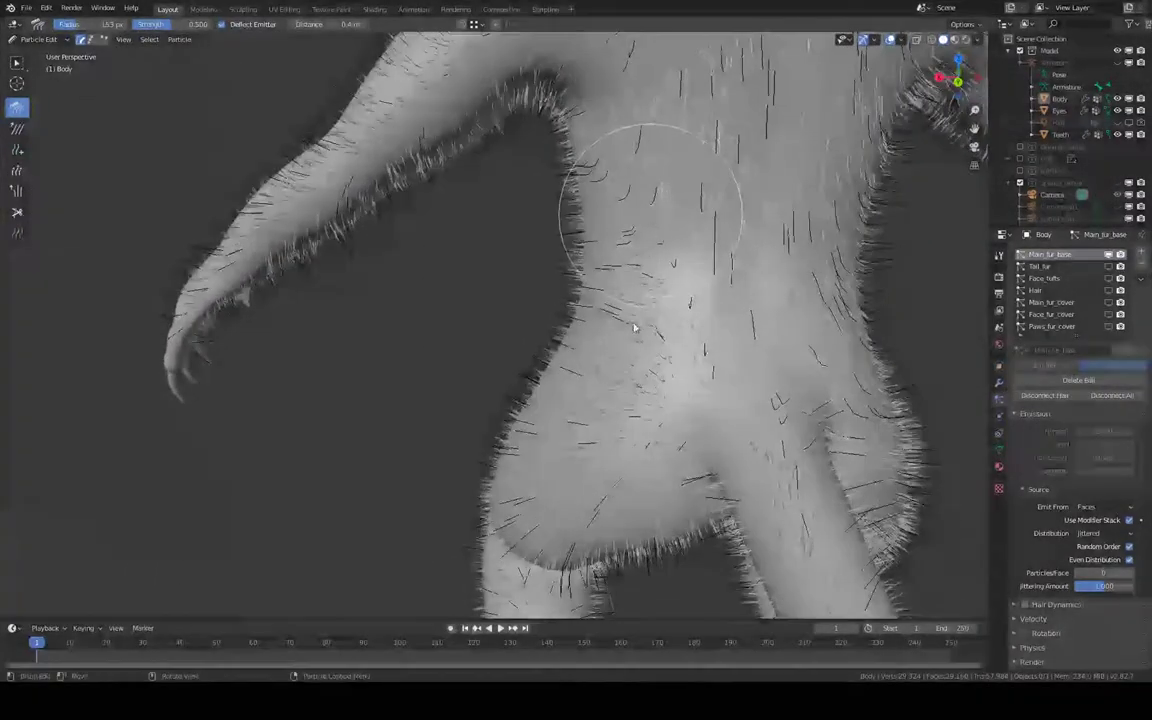
pyautogui.moveTo(615, 378)
pyautogui.mouseDown(button='middle')
pyautogui.moveTo(630, 218)
pyautogui.moveTo(689, 278)
pyautogui.moveTo(655, 289)
pyautogui.moveTo(652, 258)
pyautogui.moveTo(625, 252)
pyautogui.moveTo(604, 123)
pyautogui.moveTo(604, 171)
pyautogui.moveTo(663, 280)
pyautogui.moveTo(666, 162)
pyautogui.moveTo(622, 471)
pyautogui.moveTo(599, 265)
pyautogui.moveTo(592, 330)
pyautogui.moveTo(599, 291)
pyautogui.moveTo(607, 352)
pyautogui.moveTo(635, 144)
pyautogui.moveTo(607, 165)
pyautogui.moveTo(620, 129)
pyautogui.mouseUp(button='middle')
pyautogui.scroll(5, 604, 171)
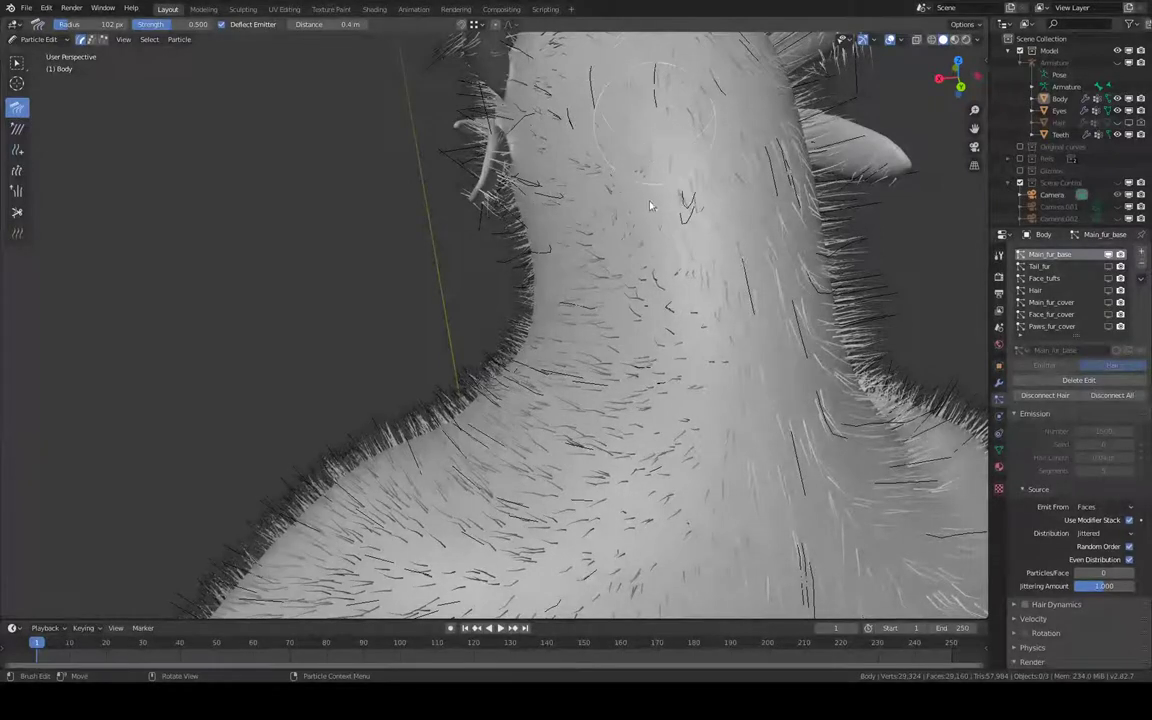
# Comb the shoulder and chest hairs down into straight vertical strands.
pyautogui.moveTo(630, 323)
pyautogui.mouseDown(button='middle')
pyautogui.moveTo(609, 296)
pyautogui.moveTo(713, 133)
pyautogui.mouseUp(button='middle')
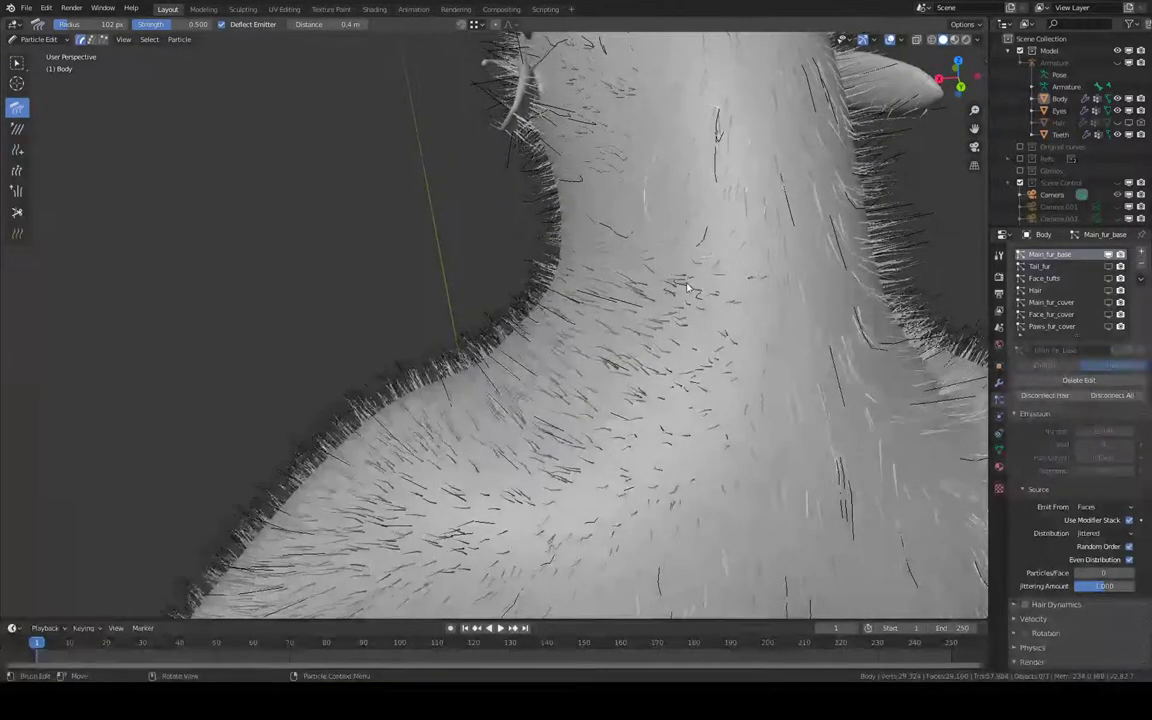
pyautogui.moveTo(560, 386)
pyautogui.mouseDown(button='middle')
pyautogui.moveTo(661, 399)
pyautogui.moveTo(707, 240)
pyautogui.moveTo(688, 273)
pyautogui.mouseUp(button='middle')
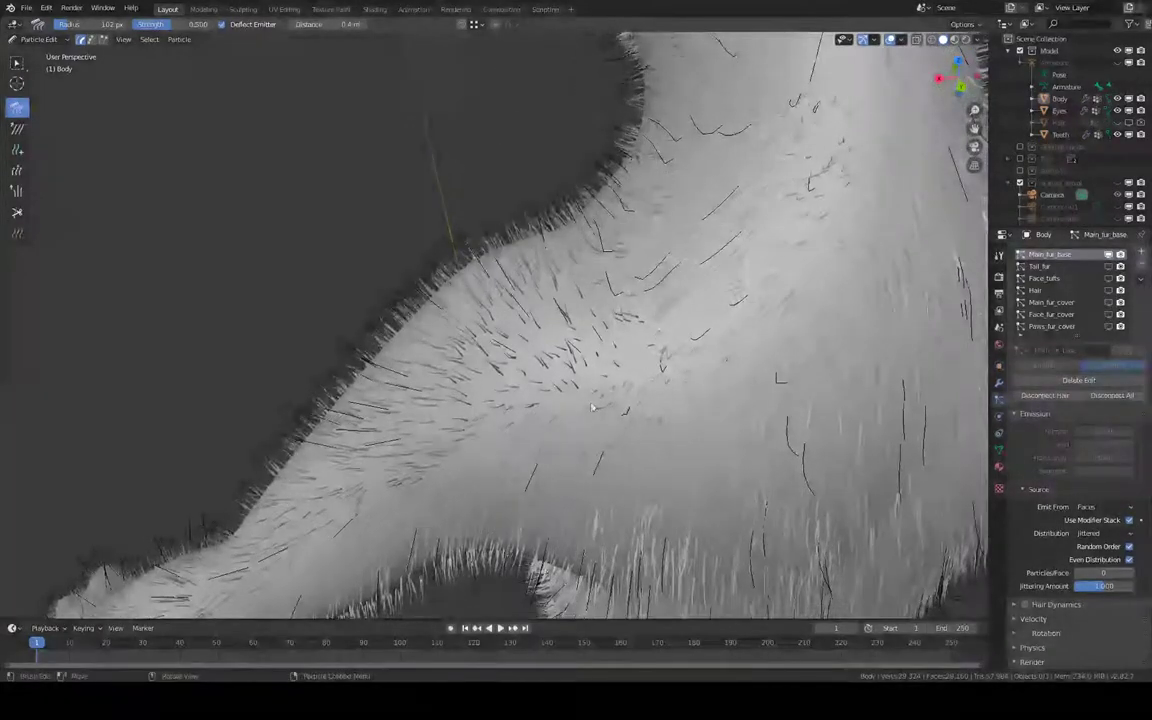
pyautogui.moveTo(586, 354)
pyautogui.mouseDown(button='middle')
pyautogui.moveTo(694, 291)
pyautogui.moveTo(566, 298)
pyautogui.moveTo(548, 252)
pyautogui.moveTo(728, 238)
pyautogui.moveTo(591, 201)
pyautogui.mouseUp(button='middle')
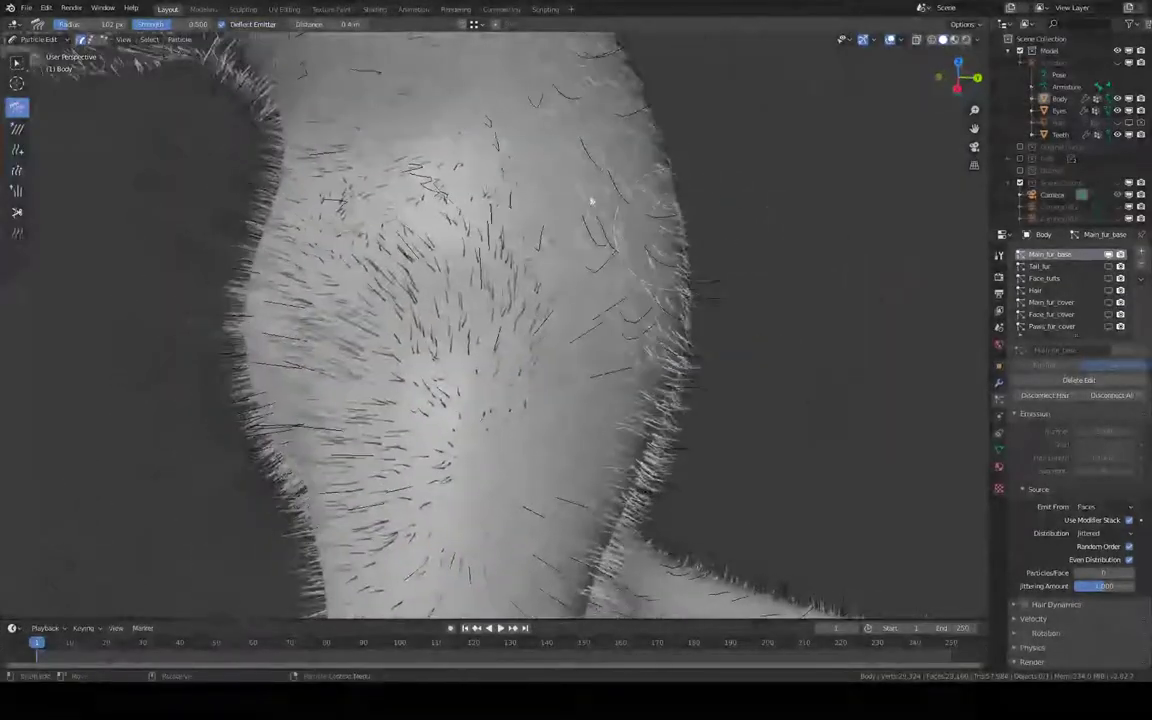
pyautogui.moveTo(480, 196); pyautogui.dragTo(525, 392)
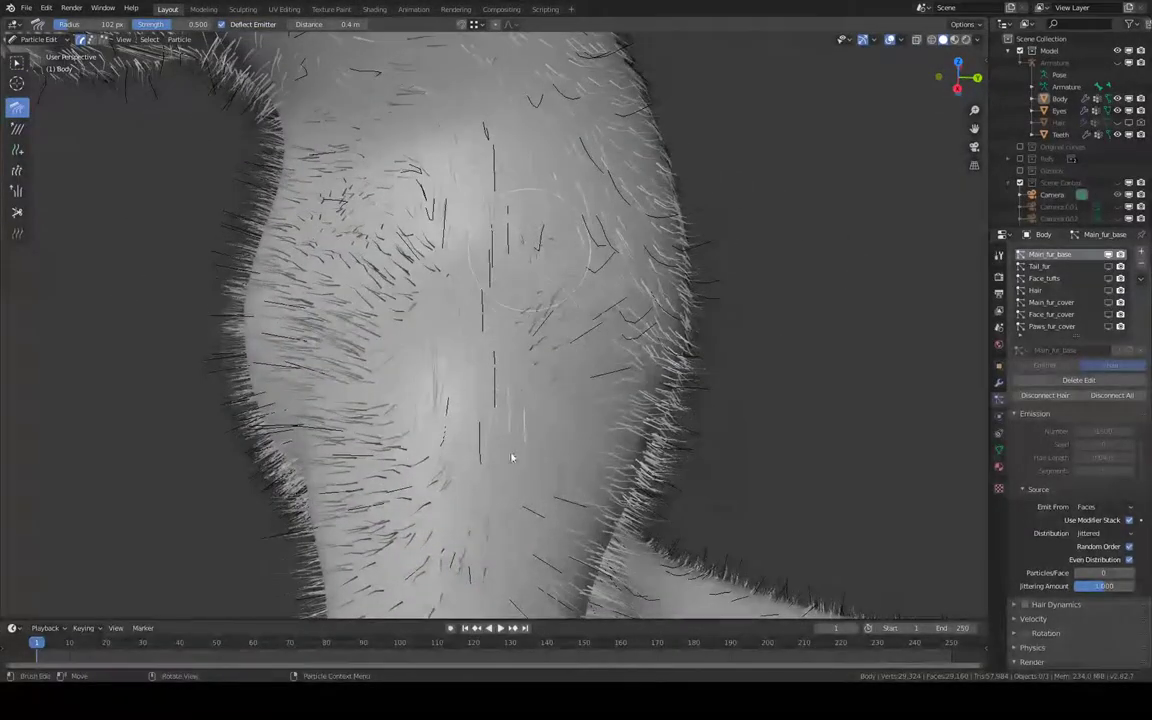
pyautogui.keyDown('shift'); pyautogui.moveTo(503, 339); pyautogui.dragTo(622, 231, button='middle'); pyautogui.keyUp('shift')
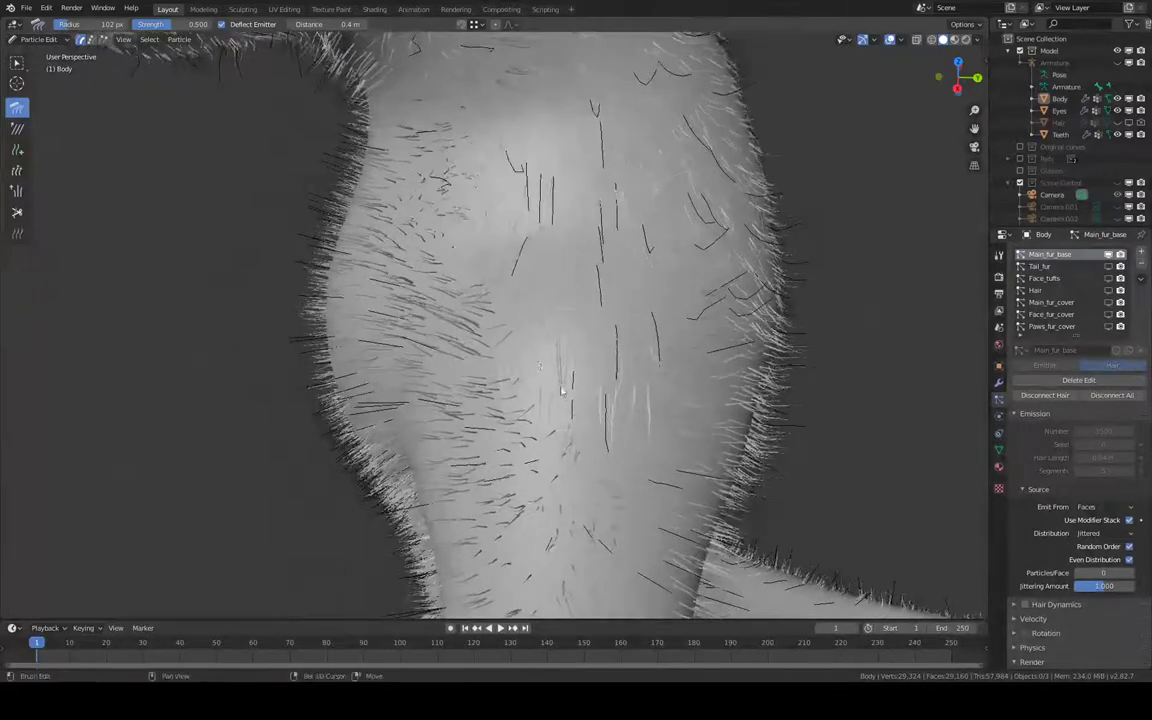
pyautogui.keyDown('shift'); pyautogui.moveTo(562, 391); pyautogui.dragTo(575, 3, button='middle'); pyautogui.keyUp('shift')
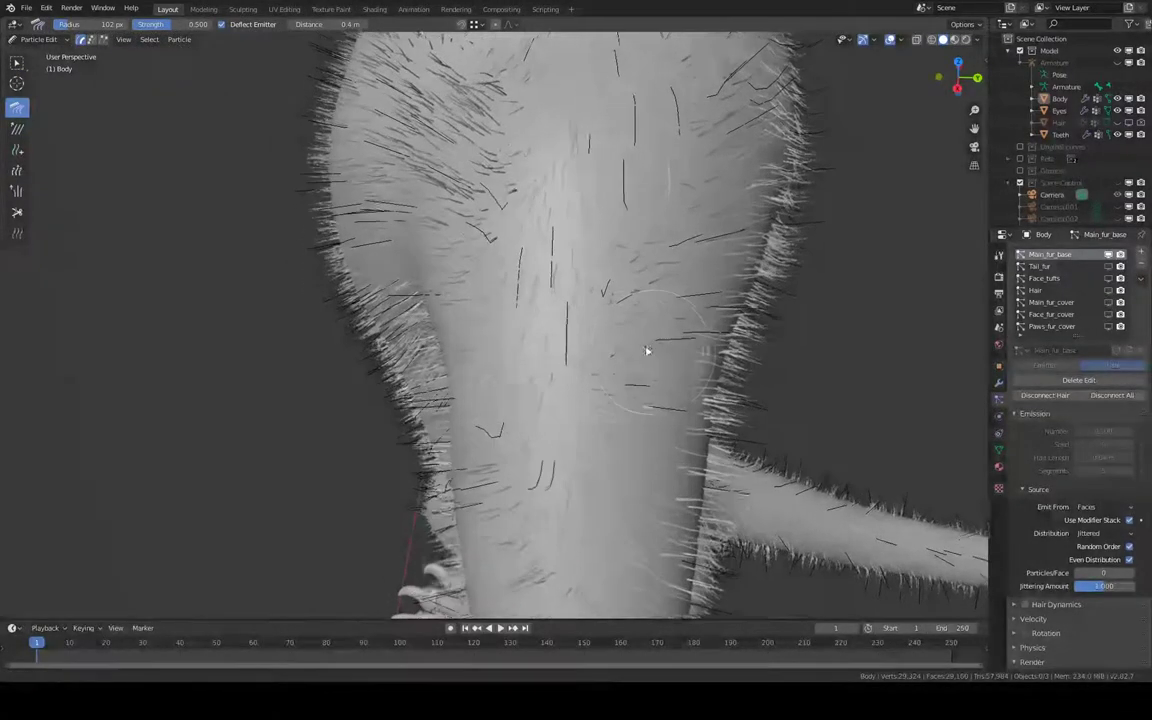
pyautogui.moveTo(576, 379); pyautogui.dragTo(618, 393)
# Set the comb radius to 150 px and comb the upper leg hairs vertical.
pyautogui.scroll(-2, 618, 393)
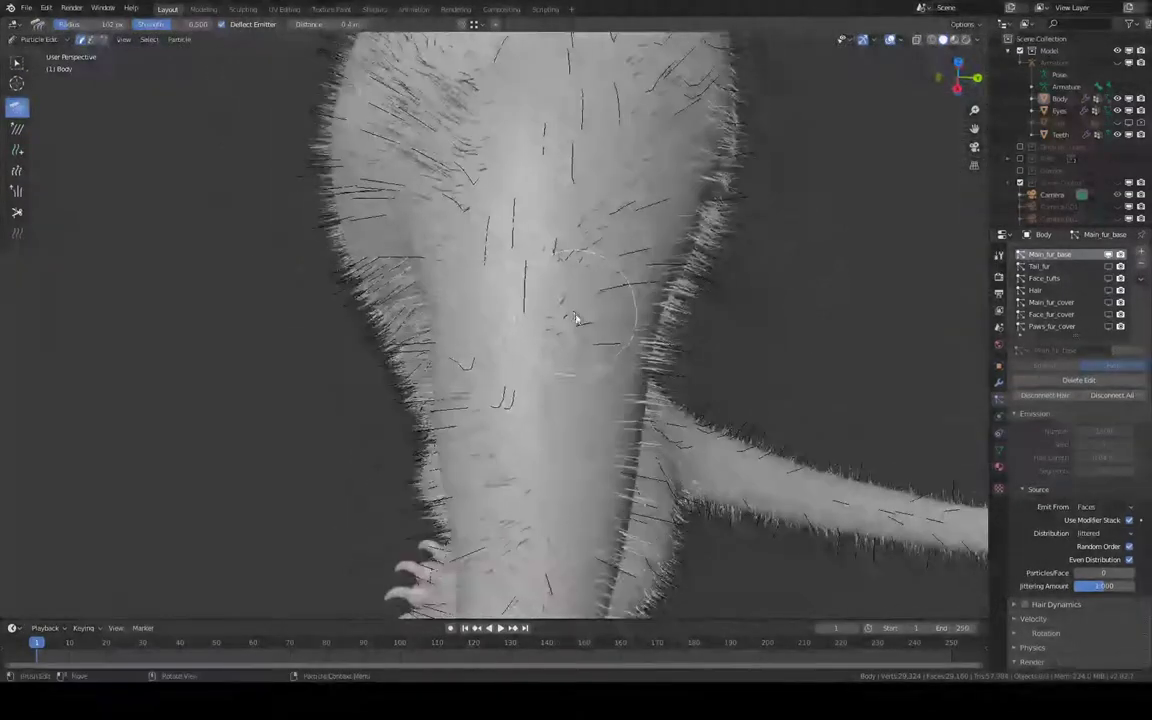
pyautogui.press('f')
pyautogui.click(590, 320)
pyautogui.scroll(-1, 598, 340)
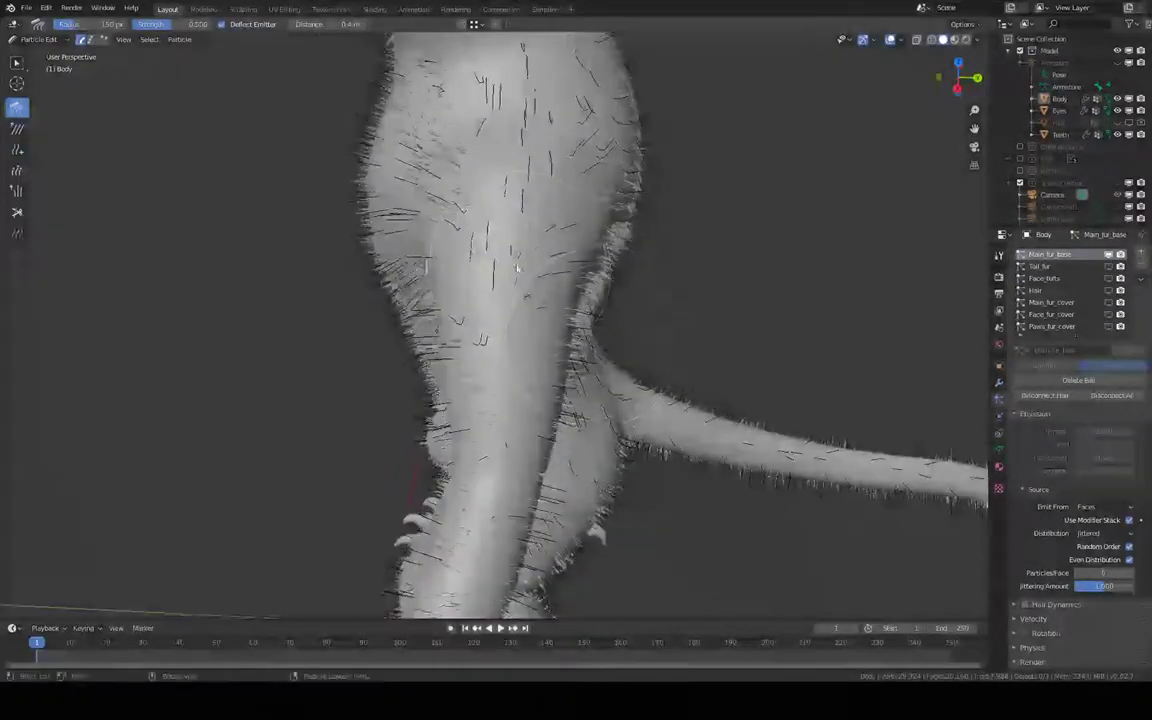
pyautogui.moveTo(515, 370); pyautogui.dragTo(512, 366)
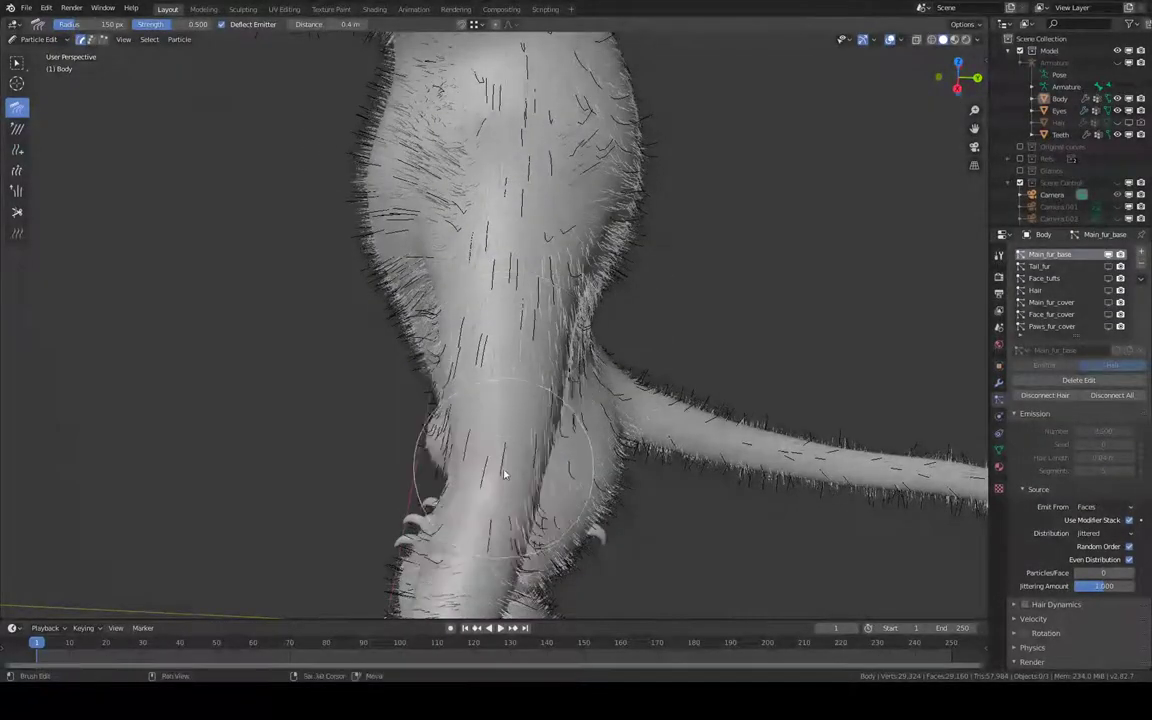
pyautogui.moveTo(504, 470); pyautogui.dragTo(572, 184, button='middle')
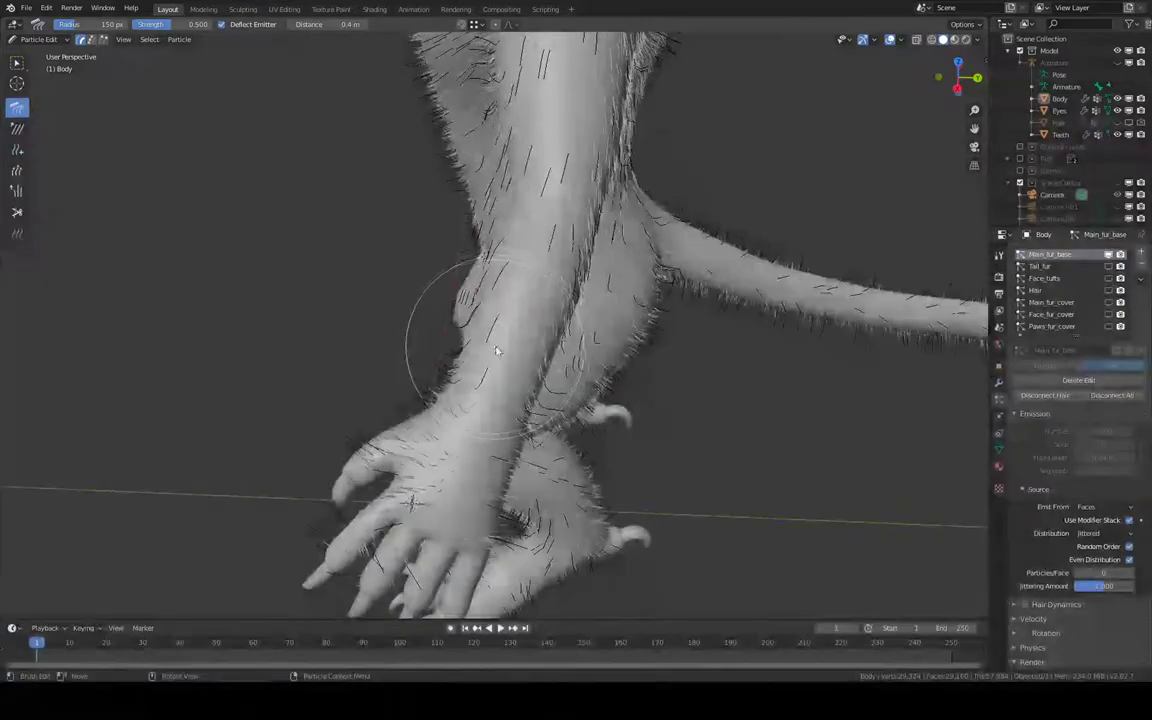
pyautogui.moveTo(424, 373); pyautogui.dragTo(509, 288, button='middle')
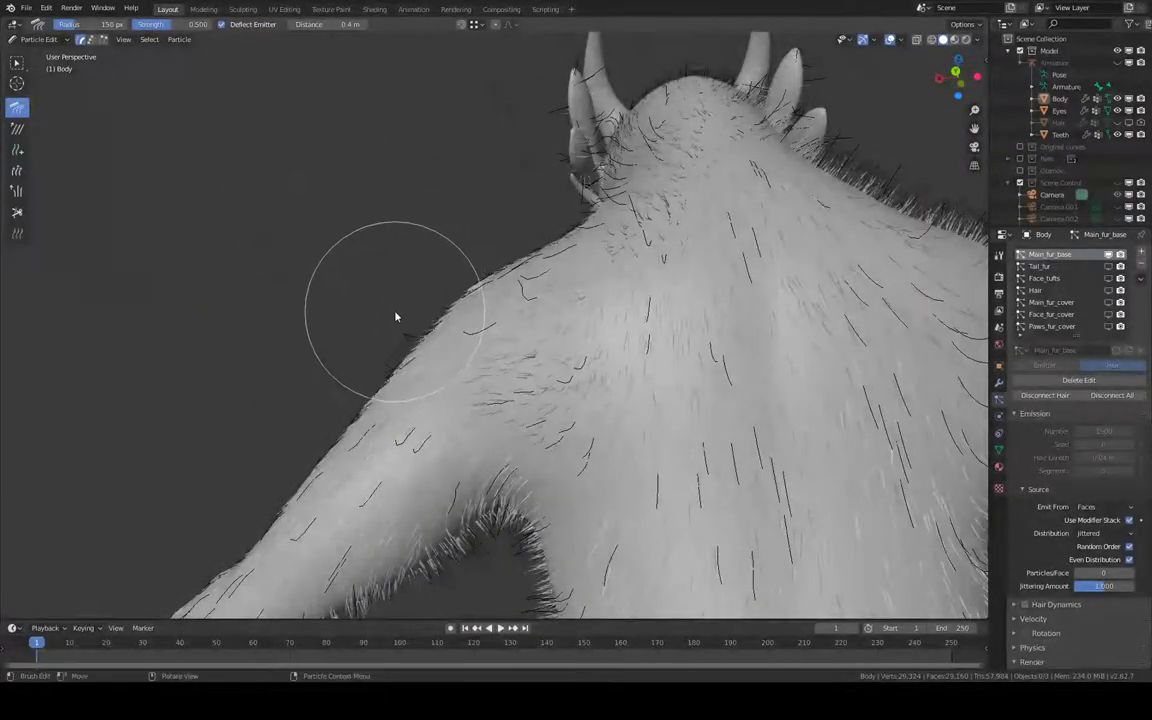
# Resize the comb brush radius, first to 77 px and then up to 142 px.
pyautogui.press('f')
pyautogui.click(390, 319)
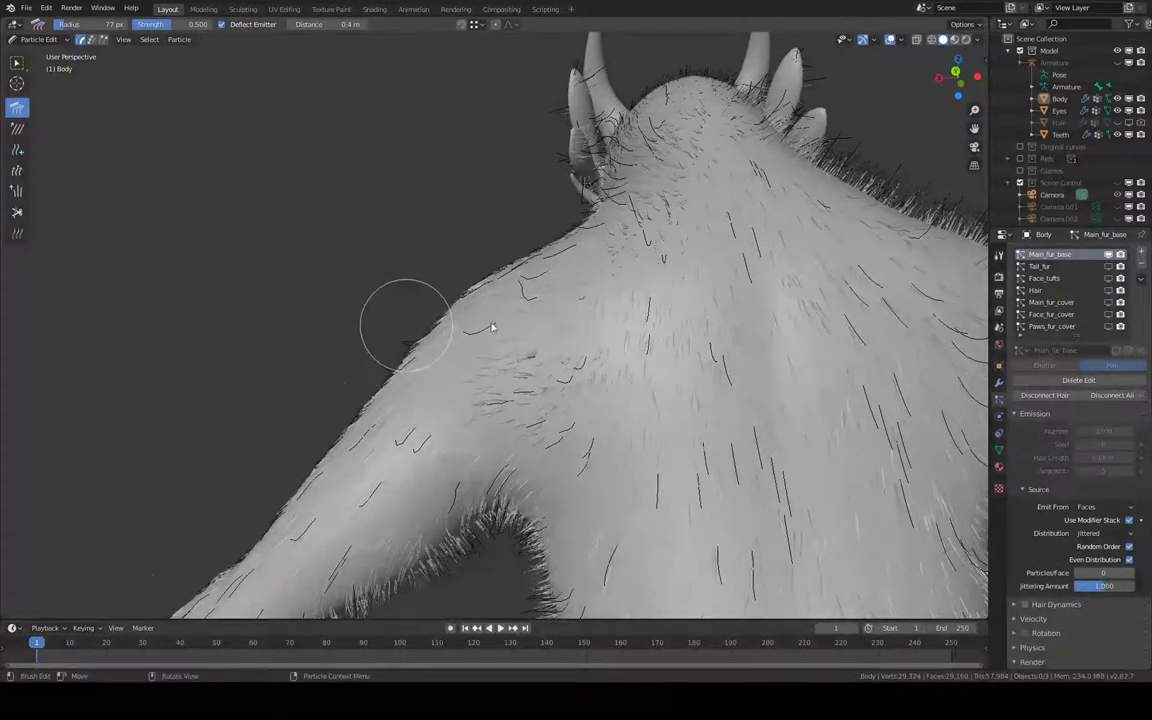
pyautogui.moveTo(399, 321); pyautogui.dragTo(560, 250, button='middle')
pyautogui.press('f')
pyautogui.click(660, 173)
# Comb the fur on the clawed arm down toward the hand.
pyautogui.moveTo(660, 173)
pyautogui.mouseDown(button='middle')
pyautogui.moveTo(609, 226)
pyautogui.moveTo(573, 219)
pyautogui.mouseUp(button='middle')
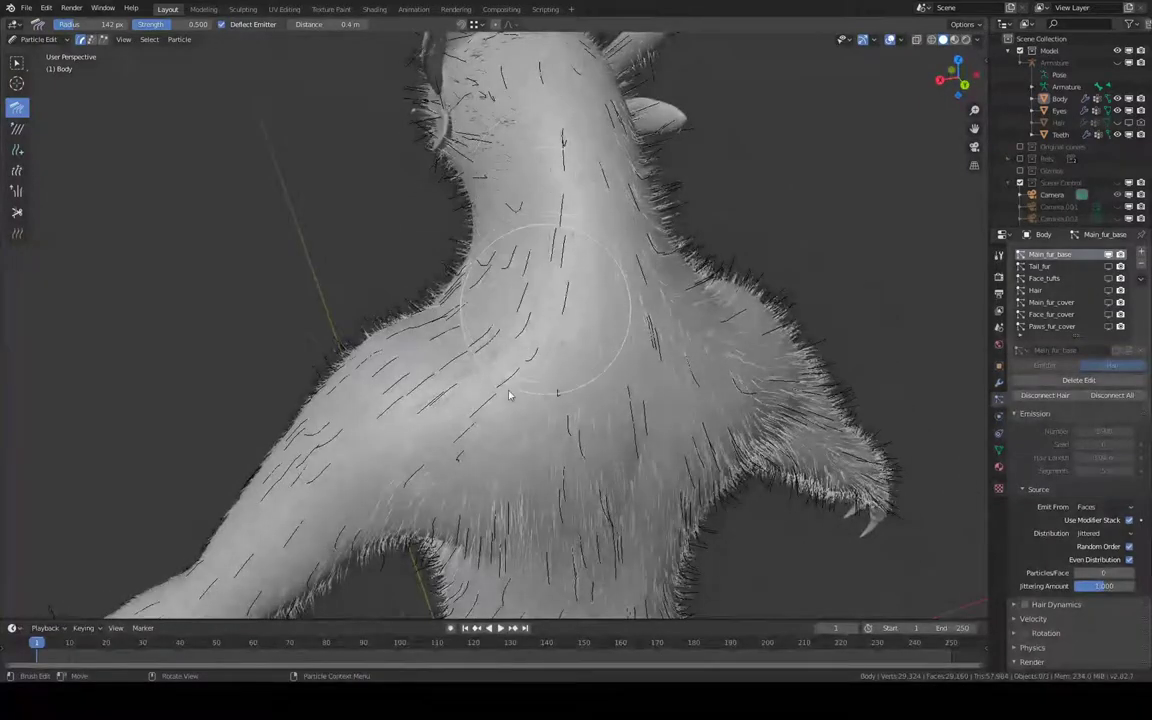
pyautogui.moveTo(524, 305)
pyautogui.mouseDown(button='middle')
pyautogui.moveTo(596, 316)
pyautogui.moveTo(483, 270)
pyautogui.moveTo(508, 47)
pyautogui.moveTo(511, 124)
pyautogui.mouseUp(button='middle')
pyautogui.moveTo(496, 236)
pyautogui.mouseDown(button='middle')
pyautogui.moveTo(496, 249)
pyautogui.moveTo(527, 257)
pyautogui.moveTo(513, 372)
pyautogui.moveTo(566, 154)
pyautogui.moveTo(600, 197)
pyautogui.mouseUp(button='middle')
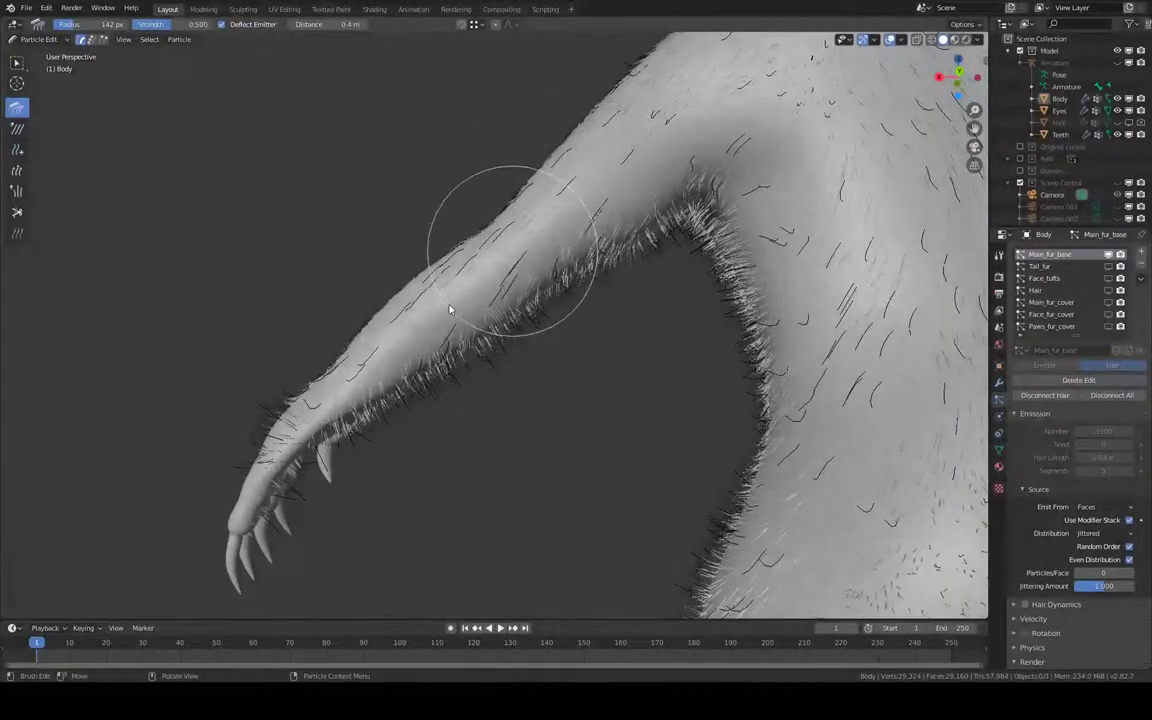
pyautogui.moveTo(450, 310); pyautogui.dragTo(385, 368)
pyautogui.moveTo(560, 318); pyautogui.dragTo(664, 265, button='middle')
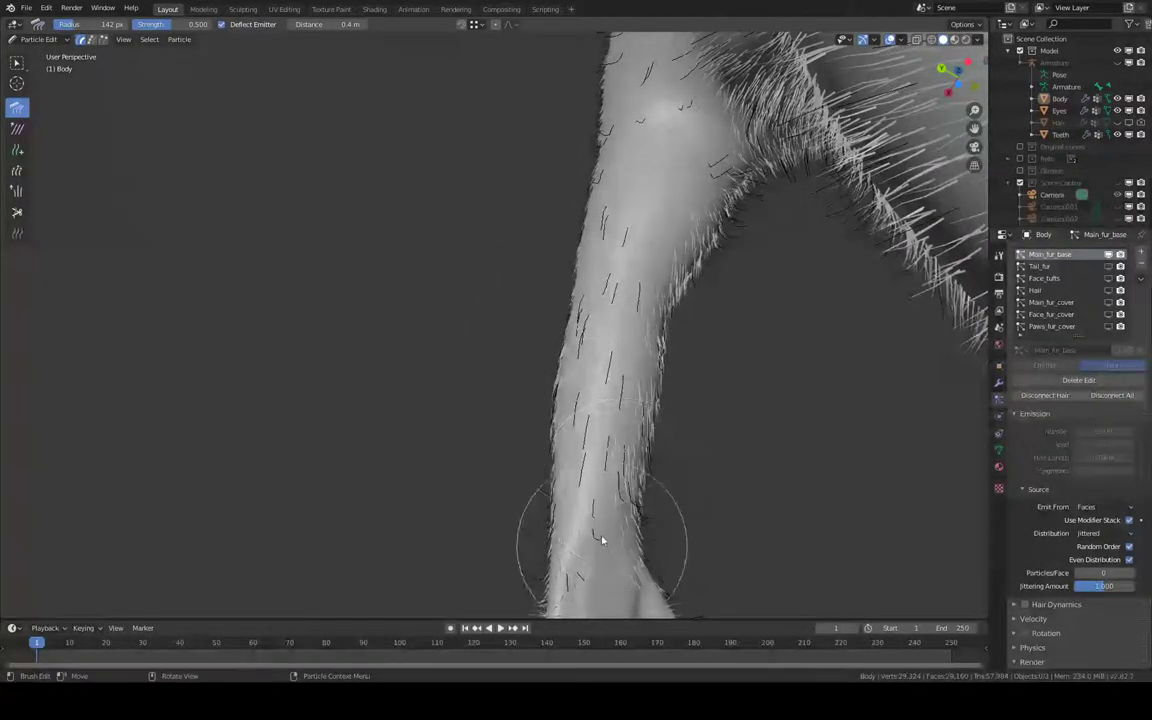
pyautogui.moveTo(599, 540)
pyautogui.keyDown('shift'); pyautogui.mouseDown(button='middle')
pyautogui.moveTo(661, 174)
pyautogui.moveTo(707, 262)
pyautogui.moveTo(586, 270)
pyautogui.moveTo(571, 188)
pyautogui.mouseUp(button='middle'); pyautogui.keyUp('shift')
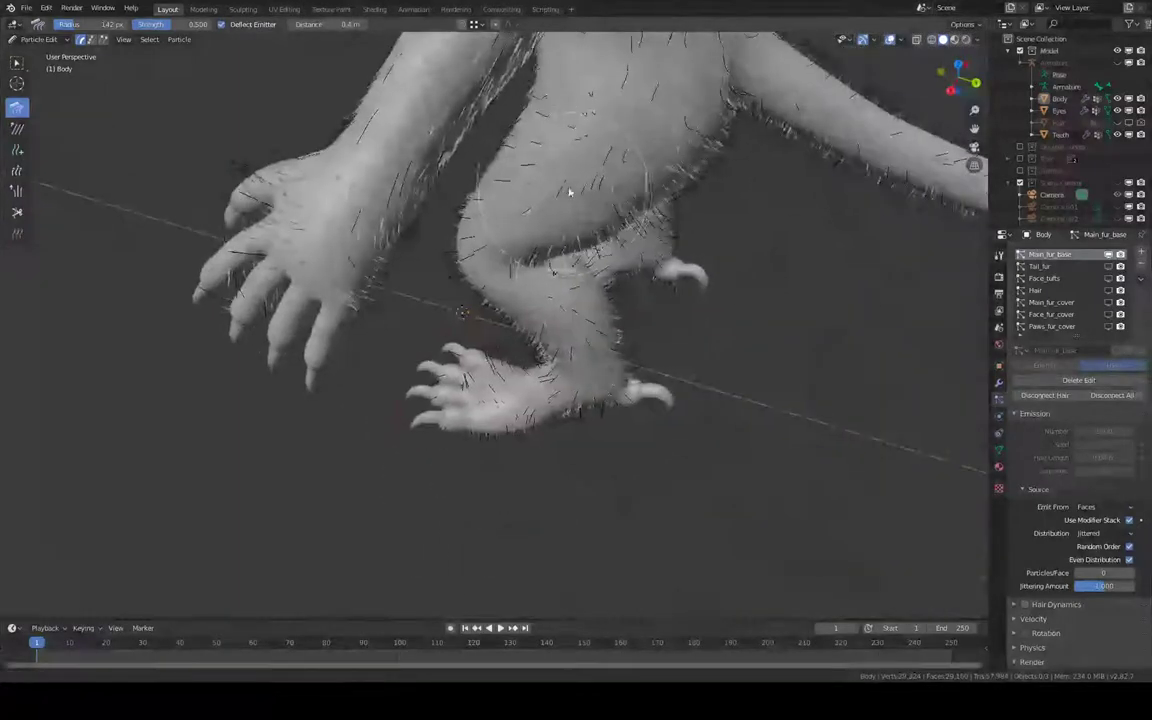
# Comb the guide hairs on the hand.
pyautogui.scroll(2, 520, 280)
pyautogui.moveTo(483, 311); pyautogui.dragTo(465, 337, button='middle')
pyautogui.moveTo(385, 330); pyautogui.dragTo(390, 330)
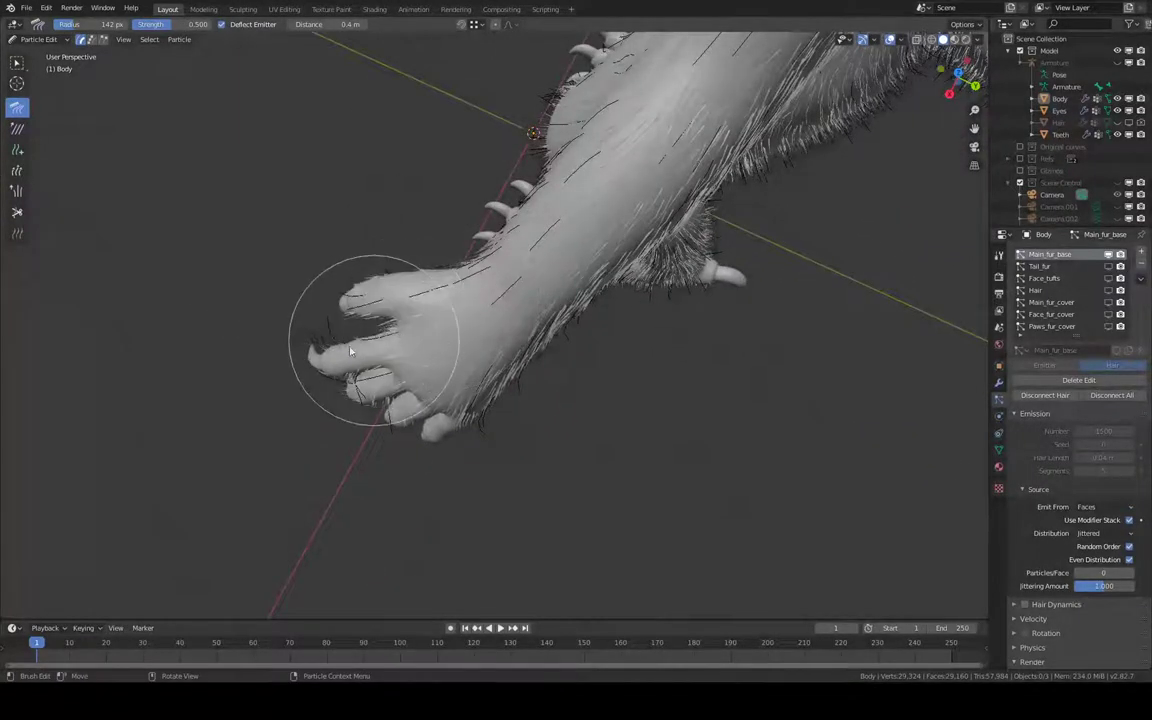
# Comb the neck hairs into smooth curved arcs.
pyautogui.moveTo(386, 406)
pyautogui.mouseDown(button='middle')
pyautogui.moveTo(303, 195)
pyautogui.moveTo(339, 200)
pyautogui.moveTo(355, 282)
pyautogui.mouseUp(button='middle')
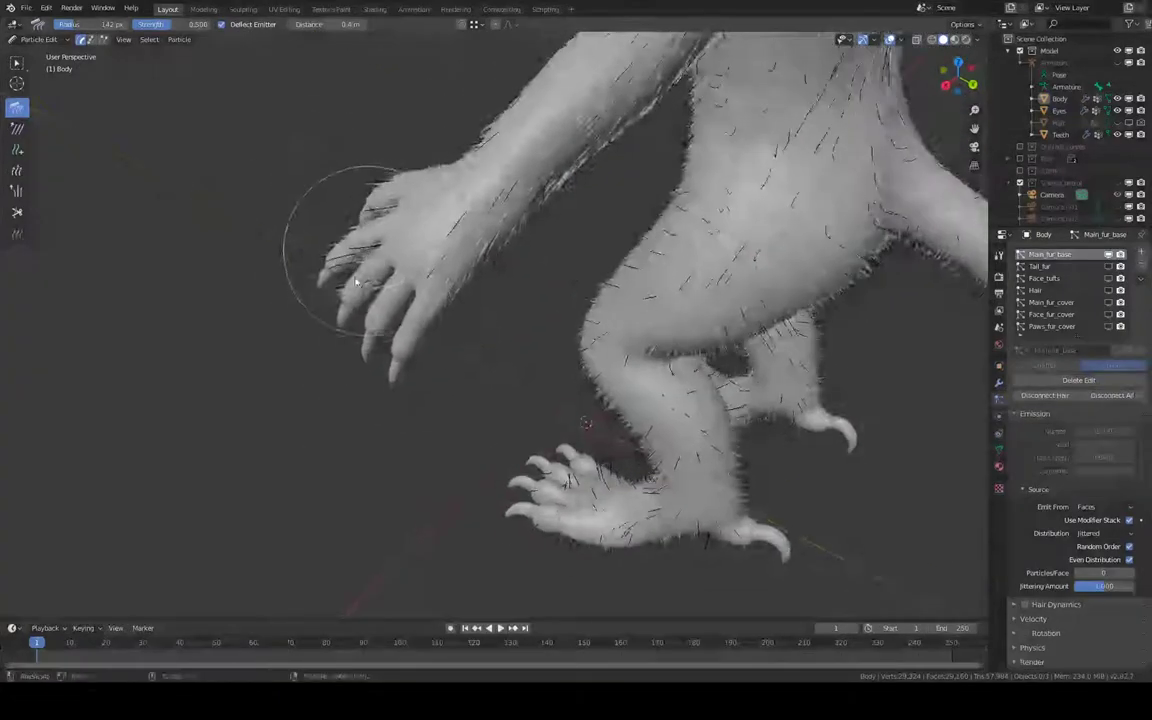
pyautogui.moveTo(531, 210); pyautogui.dragTo(470, 300, button='middle')
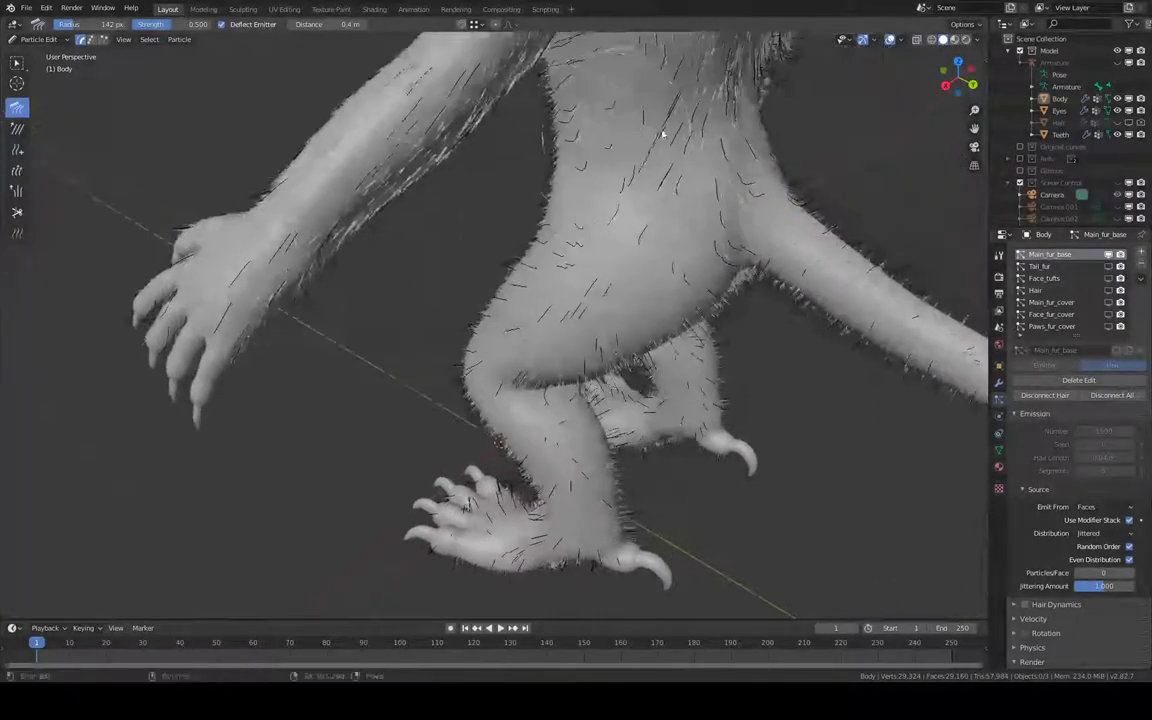
pyautogui.scroll(5, 470, 300)
pyautogui.moveTo(424, 365)
pyautogui.mouseDown(button='middle')
pyautogui.moveTo(599, 249)
pyautogui.moveTo(602, 198)
pyautogui.moveTo(586, 188)
pyautogui.moveTo(476, 278)
pyautogui.moveTo(476, 250)
pyautogui.moveTo(564, 195)
pyautogui.moveTo(571, 159)
pyautogui.moveTo(427, 249)
pyautogui.moveTo(470, 166)
pyautogui.mouseUp(button='middle')
pyautogui.moveTo(448, 252); pyautogui.dragTo(447, 243)
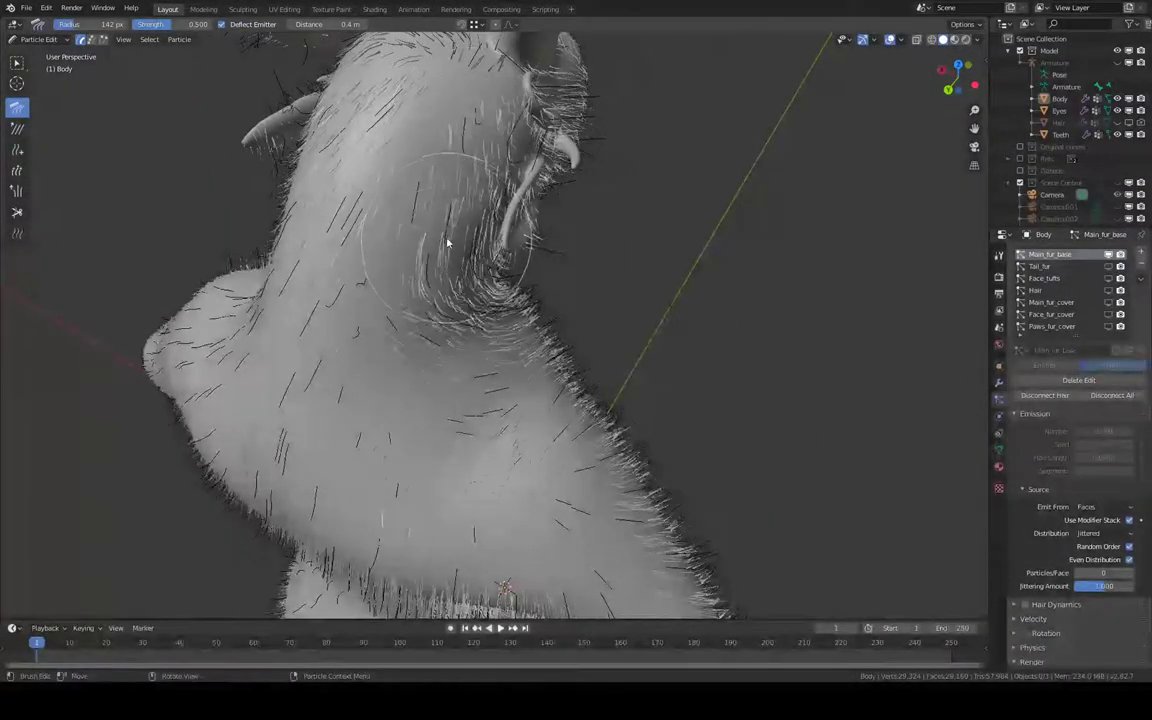
pyautogui.moveTo(457, 316)
pyautogui.mouseDown()
pyautogui.moveTo(450, 368)
pyautogui.moveTo(365, 321)
pyautogui.mouseUp()
pyautogui.moveTo(365, 321)
pyautogui.mouseDown(button='middle')
pyautogui.moveTo(425, 325)
pyautogui.moveTo(501, 275)
pyautogui.moveTo(380, 255)
pyautogui.moveTo(565, 331)
pyautogui.mouseUp(button='middle')
# Comb the torso hairs into flatter vertical strands.
pyautogui.moveTo(565, 331); pyautogui.dragTo(565, 340)
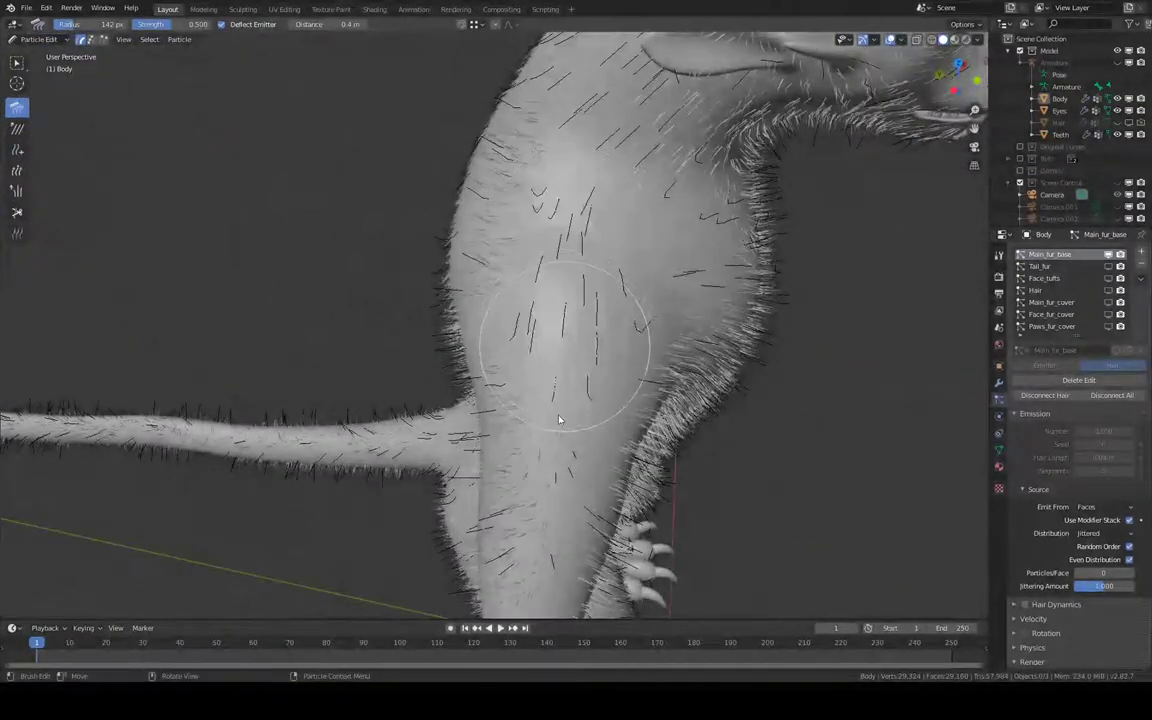
pyautogui.moveTo(559, 420)
pyautogui.mouseDown(button='middle')
pyautogui.moveTo(553, 231)
pyautogui.moveTo(637, 246)
pyautogui.moveTo(559, 238)
pyautogui.moveTo(453, 262)
pyautogui.mouseUp(button='middle')
pyautogui.moveTo(430, 326); pyautogui.dragTo(440, 327)
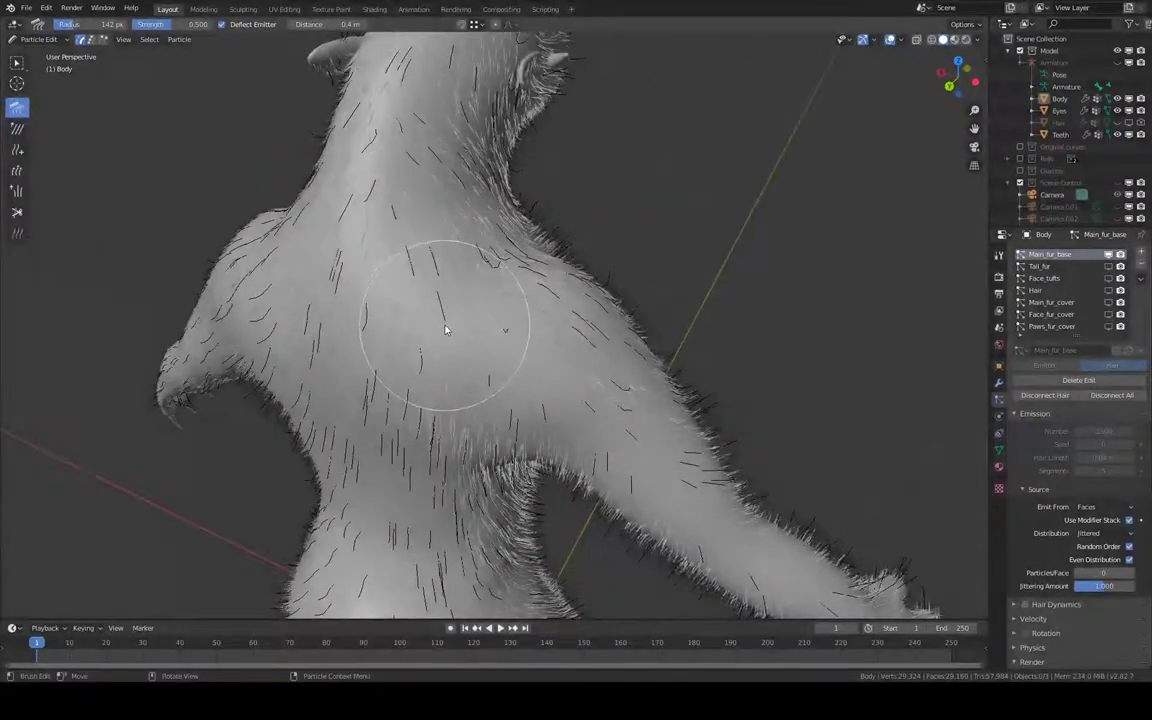
pyautogui.moveTo(446, 330)
pyautogui.mouseDown(button='middle')
pyautogui.moveTo(463, 327)
pyautogui.moveTo(471, 301)
pyautogui.moveTo(422, 249)
pyautogui.mouseUp(button='middle')
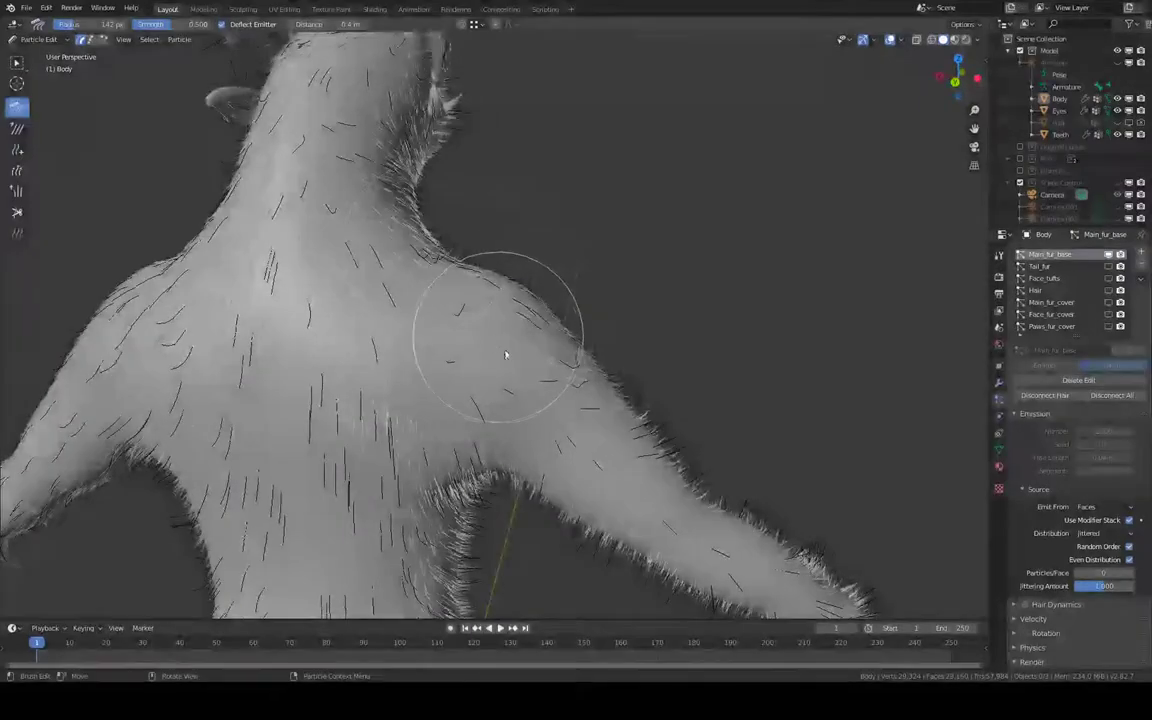
pyautogui.moveTo(562, 349)
pyautogui.mouseDown(button='middle')
pyautogui.moveTo(458, 381)
pyautogui.moveTo(350, 244)
pyautogui.moveTo(419, 291)
pyautogui.mouseUp(button='middle')
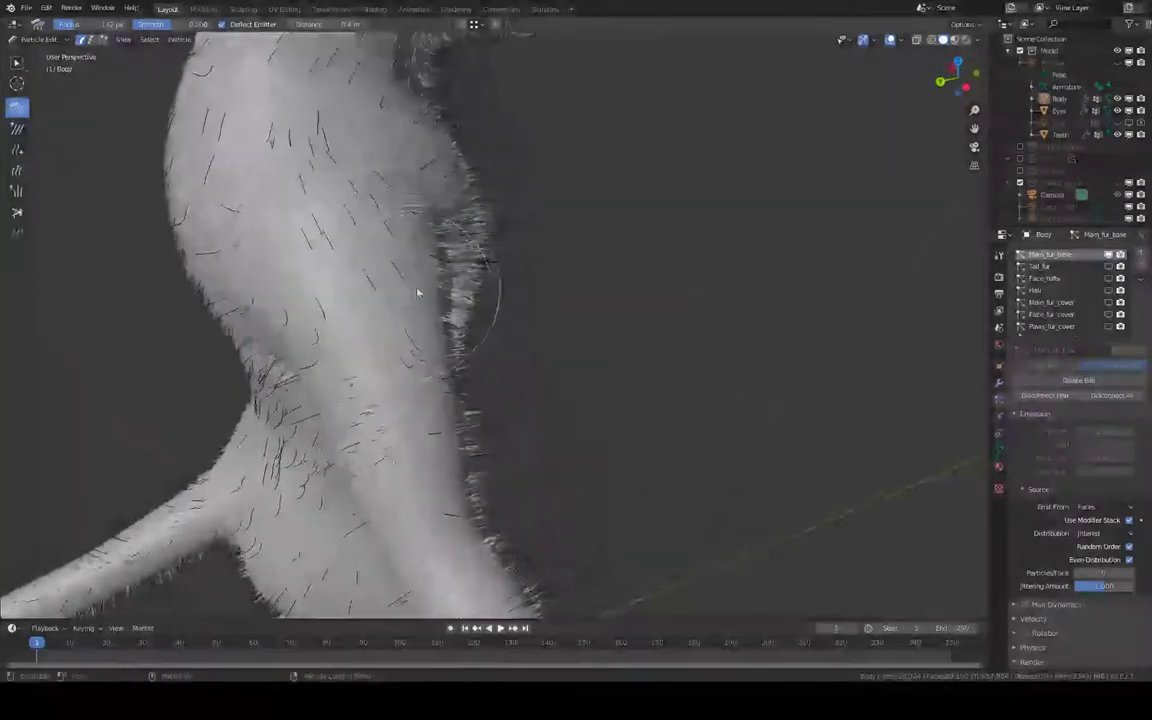
pyautogui.moveTo(432, 378)
pyautogui.mouseDown(button='middle')
pyautogui.moveTo(378, 383)
pyautogui.moveTo(362, 304)
pyautogui.mouseUp(button='middle')
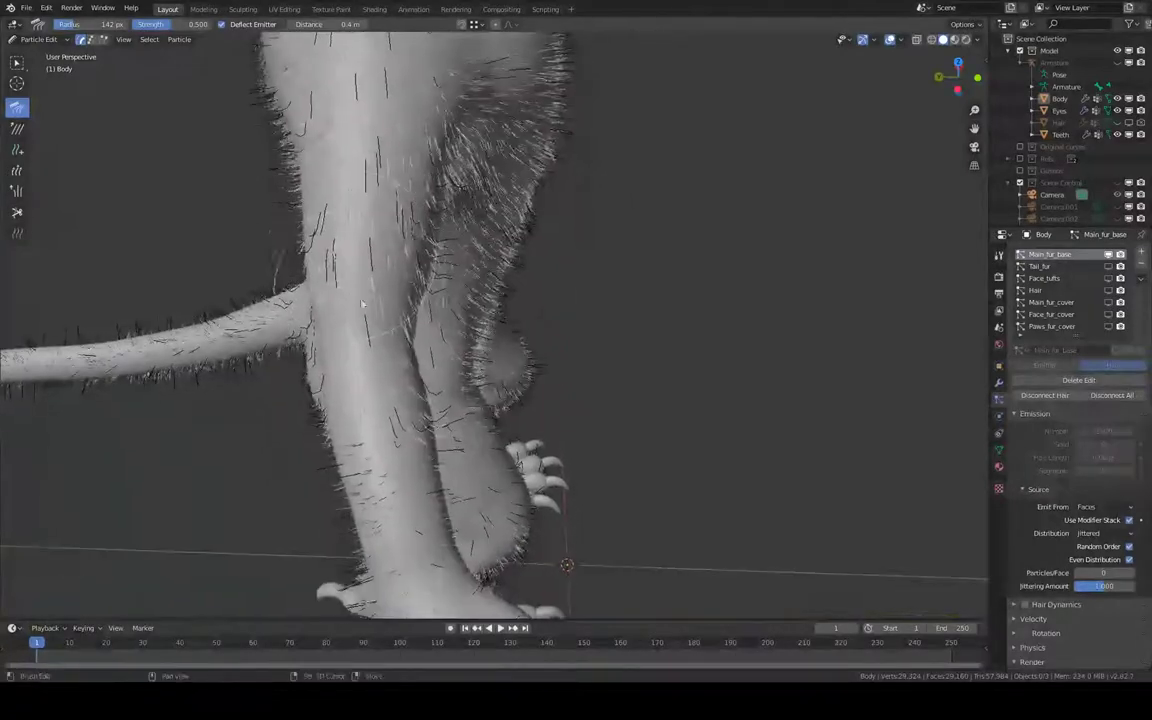
# Flatten the hair along the arm edge near the paw.
pyautogui.moveTo(392, 465)
pyautogui.mouseDown(button='middle')
pyautogui.moveTo(360, 224)
pyautogui.moveTo(375, 380)
pyautogui.moveTo(350, 387)
pyautogui.mouseUp(button='middle')
pyautogui.moveTo(350, 387); pyautogui.dragTo(355, 421)
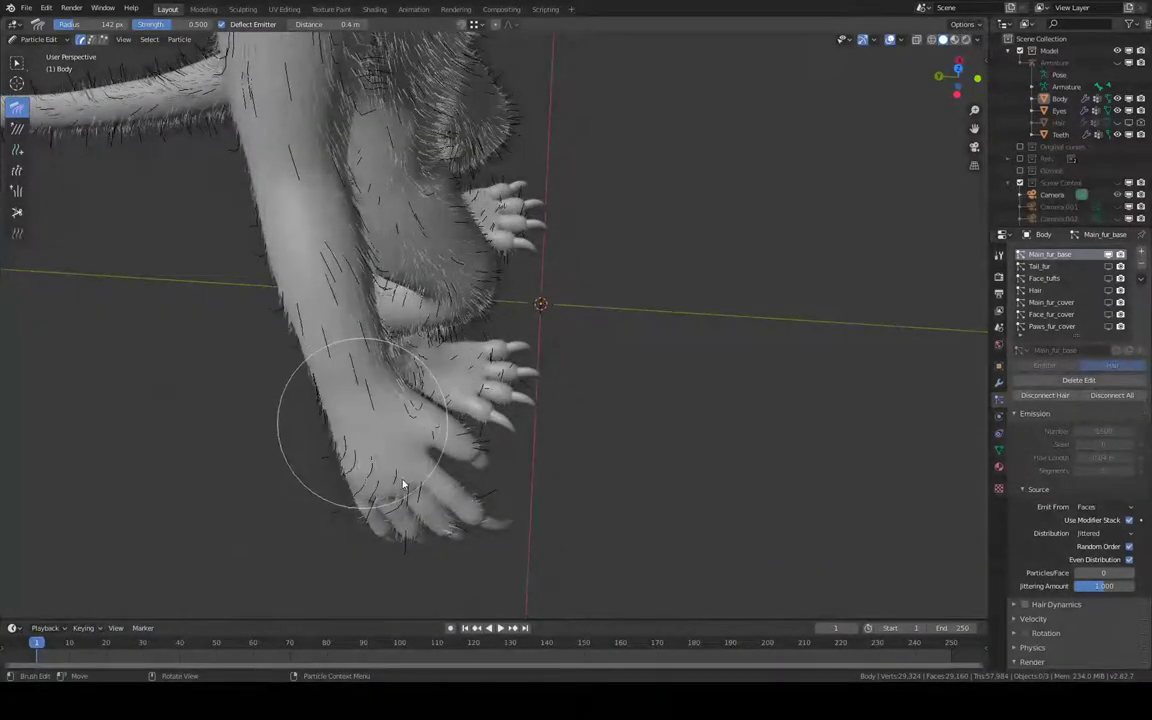
pyautogui.moveTo(403, 485); pyautogui.dragTo(380, 398)
pyautogui.moveTo(380, 398)
pyautogui.mouseDown(button='middle')
pyautogui.moveTo(450, 316)
pyautogui.moveTo(465, 399)
pyautogui.mouseUp(button='middle')
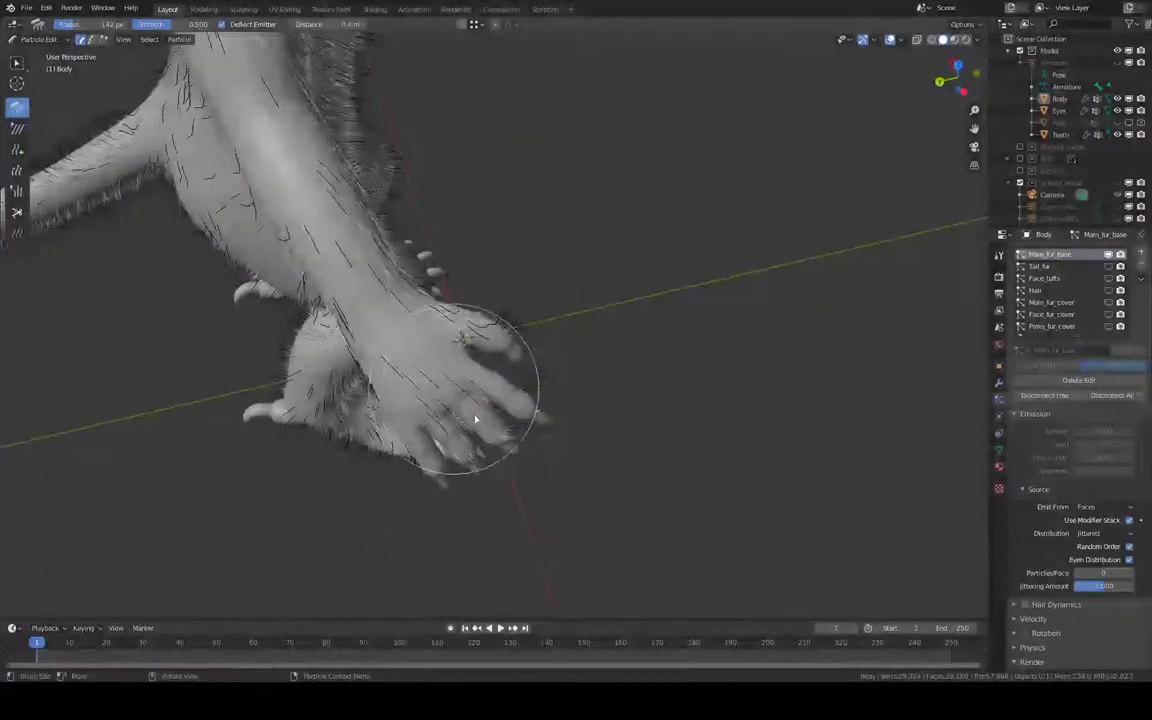
pyautogui.moveTo(463, 334); pyautogui.dragTo(386, 275, button='middle')
pyautogui.scroll(4, 386, 275)
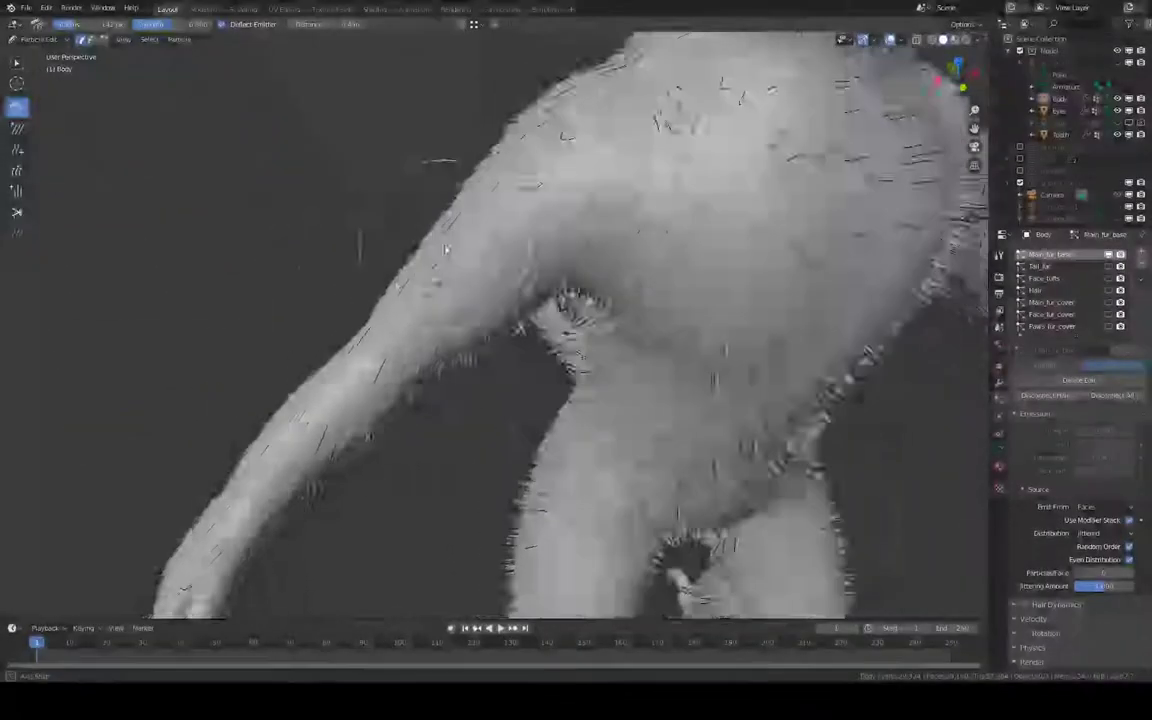
# Comb the upper back hairs into vertical strands.
pyautogui.scroll(-4, 445, 249)
pyautogui.moveTo(540, 265); pyautogui.dragTo(612, 226, button='middle')
pyautogui.scroll(4, 721, 218)
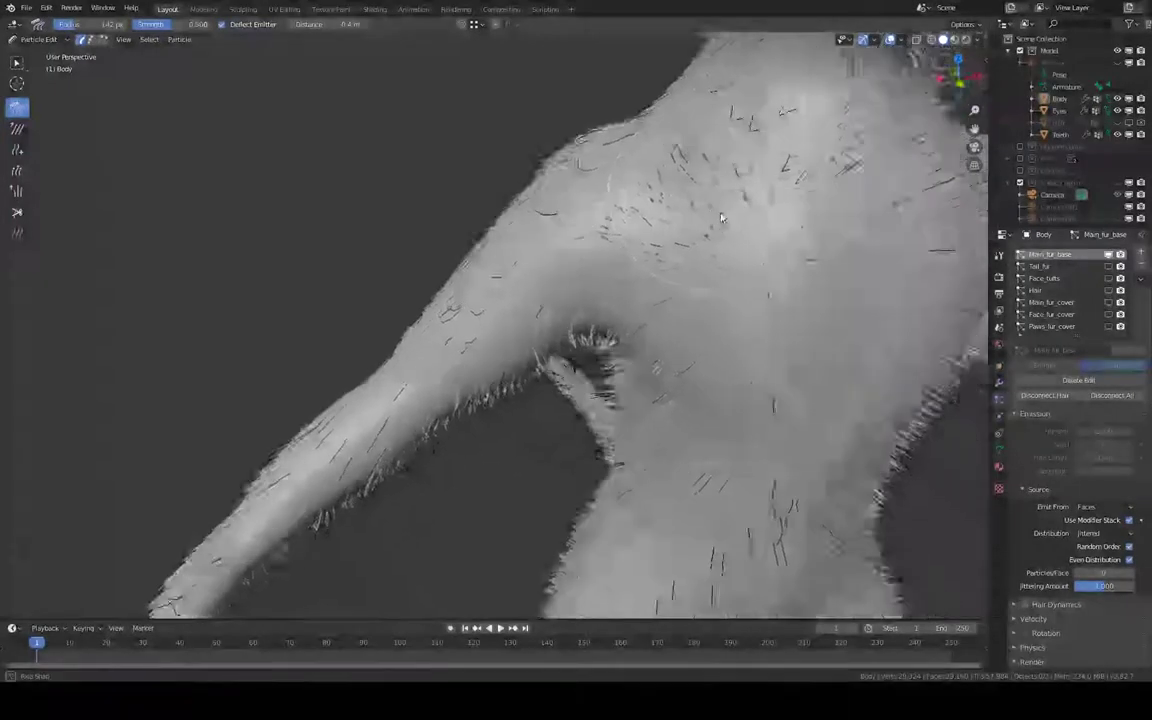
pyautogui.moveTo(721, 218); pyautogui.dragTo(596, 150, button='middle')
pyautogui.scroll(3, 596, 150)
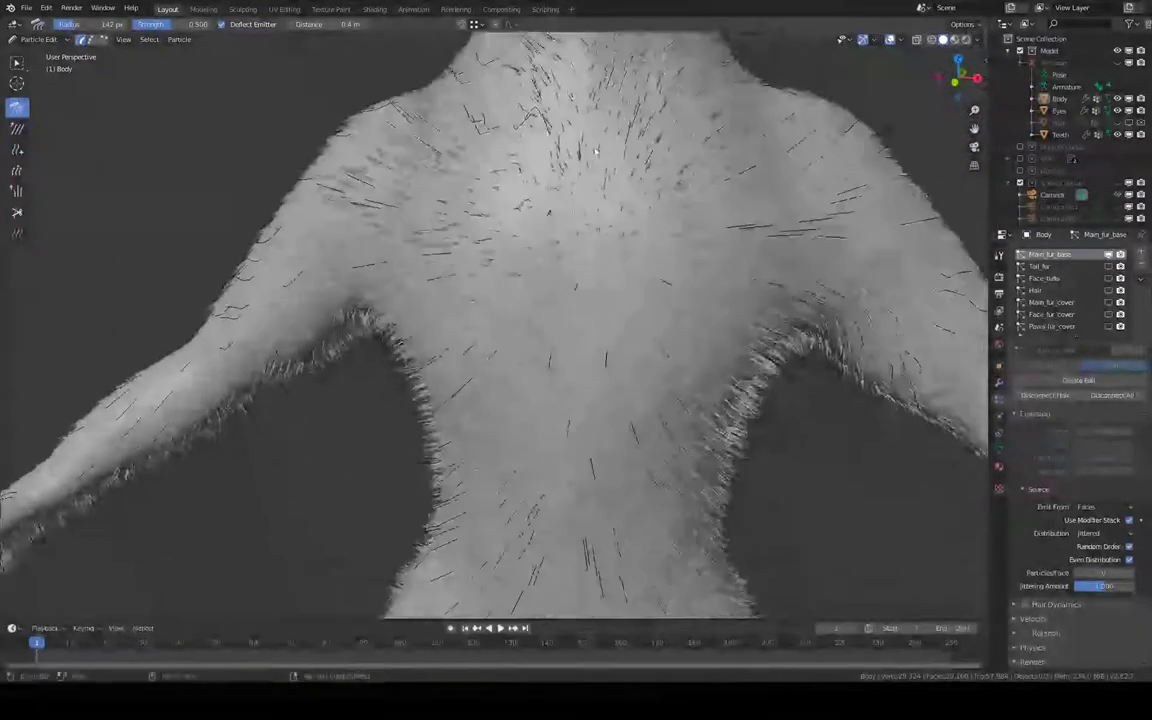
pyautogui.moveTo(568, 221); pyautogui.dragTo(576, 221)
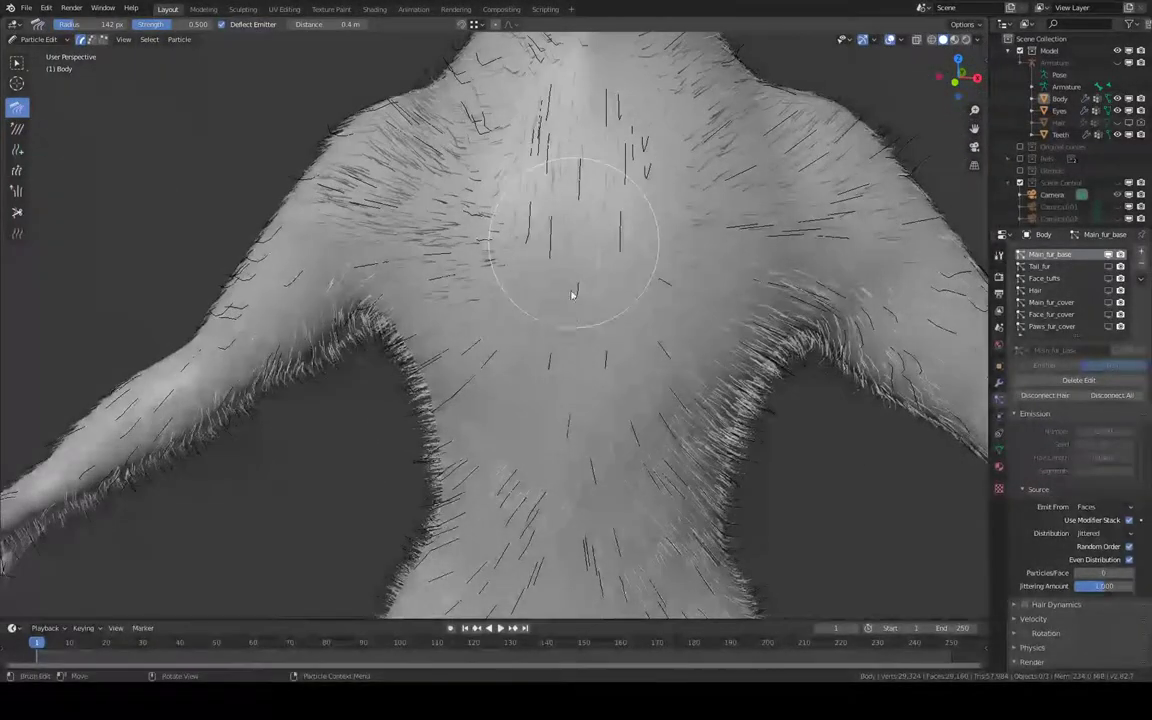
pyautogui.scroll(-3, 572, 295)
pyautogui.scroll(3, 590, 220)
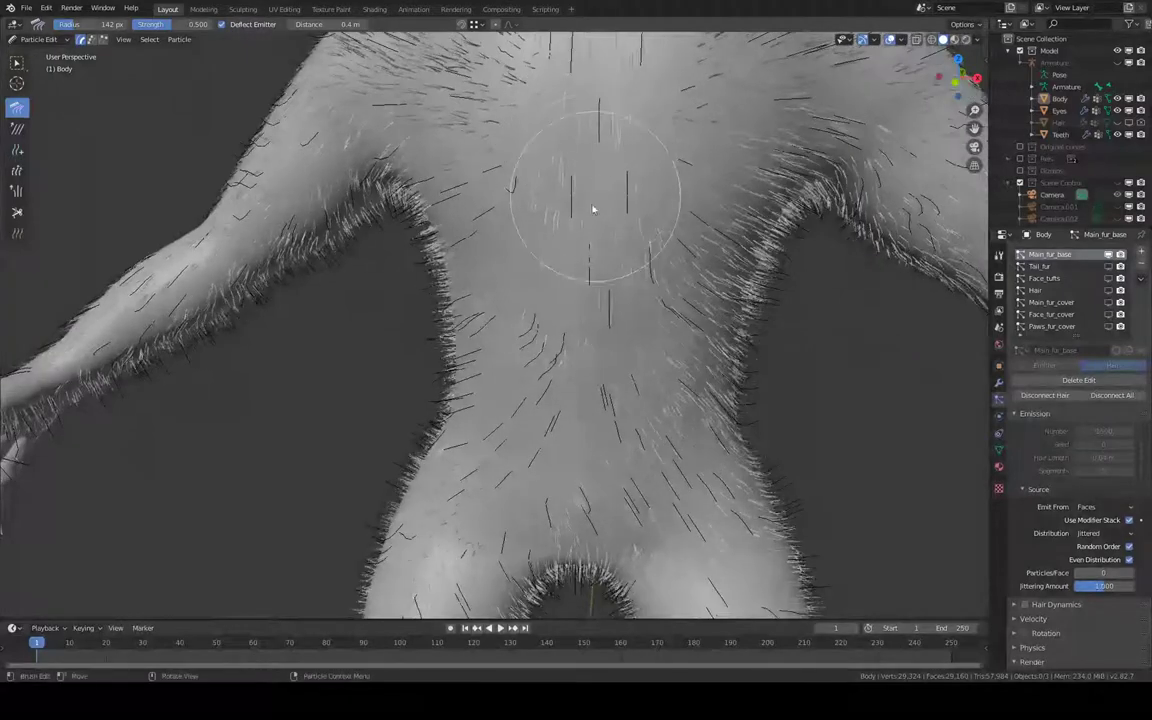
# Comb the hair on the upper thighs and crotch downward.
pyautogui.moveTo(593, 209); pyautogui.dragTo(605, 250, button='middle')
pyautogui.keyDown('shift'); pyautogui.moveTo(594, 363); pyautogui.dragTo(625, 198, button='middle'); pyautogui.keyUp('shift')
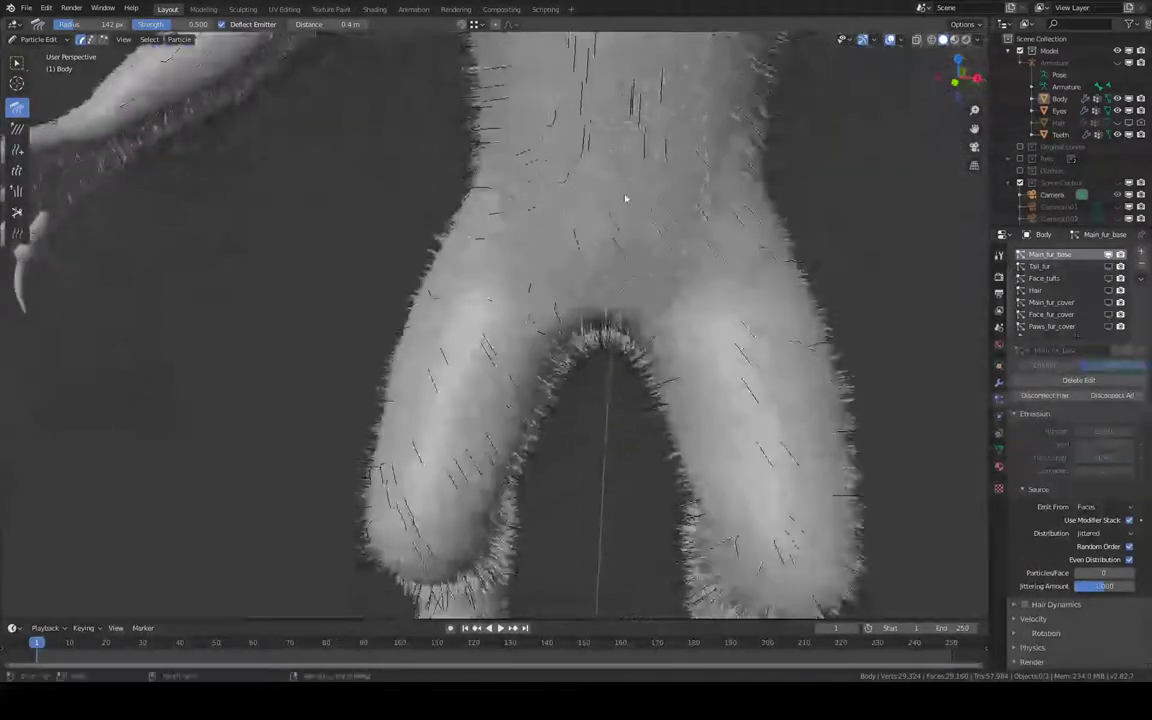
pyautogui.scroll(-3, 606, 250)
pyautogui.moveTo(612, 290); pyautogui.dragTo(660, 190, button='middle')
pyautogui.scroll(3, 650, 221)
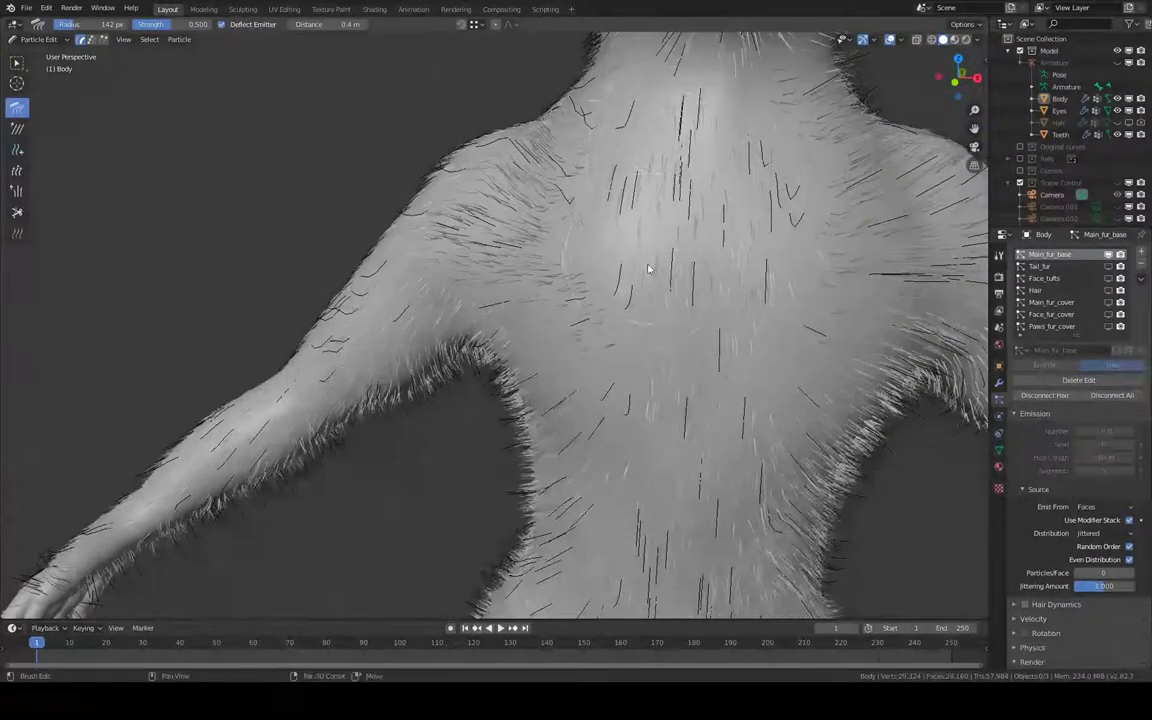
pyautogui.keyDown('shift'); pyautogui.moveTo(648, 269); pyautogui.dragTo(676, 134, button='middle'); pyautogui.keyUp('shift')
pyautogui.scroll(-3, 651, 290)
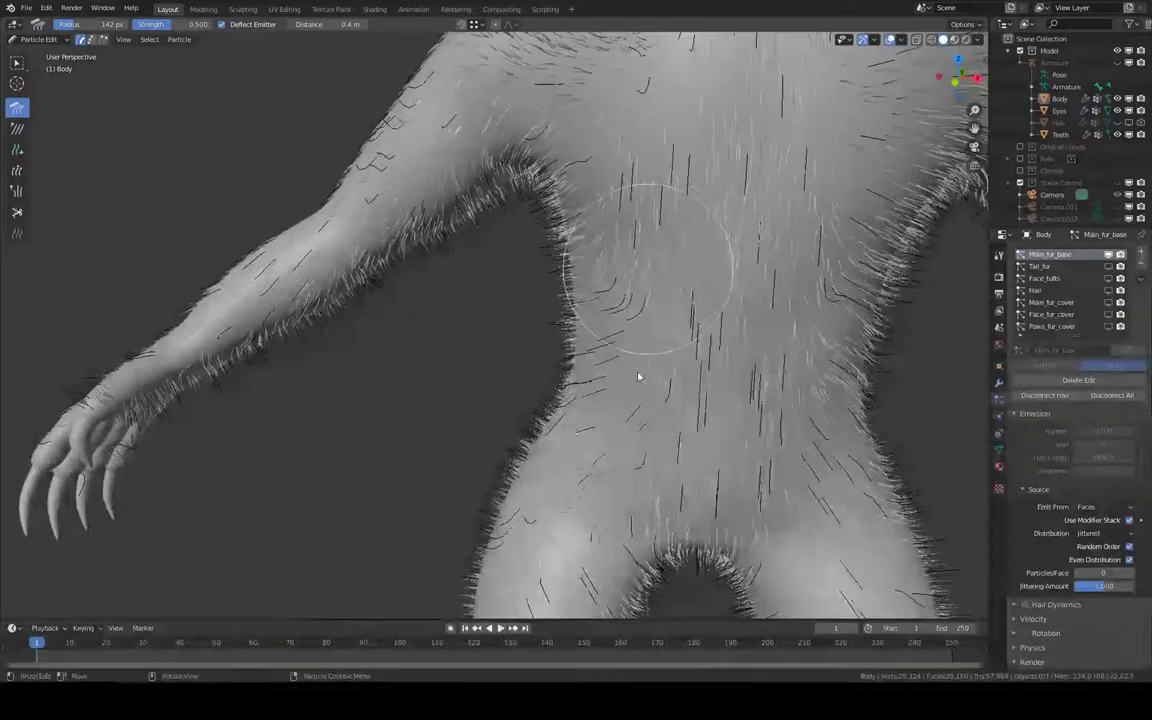
pyautogui.keyDown('shift'); pyautogui.moveTo(638, 378); pyautogui.dragTo(663, 113, button='middle'); pyautogui.keyUp('shift')
pyautogui.scroll(3, 662, 214)
pyautogui.moveTo(662, 214); pyautogui.dragTo(641, 268)
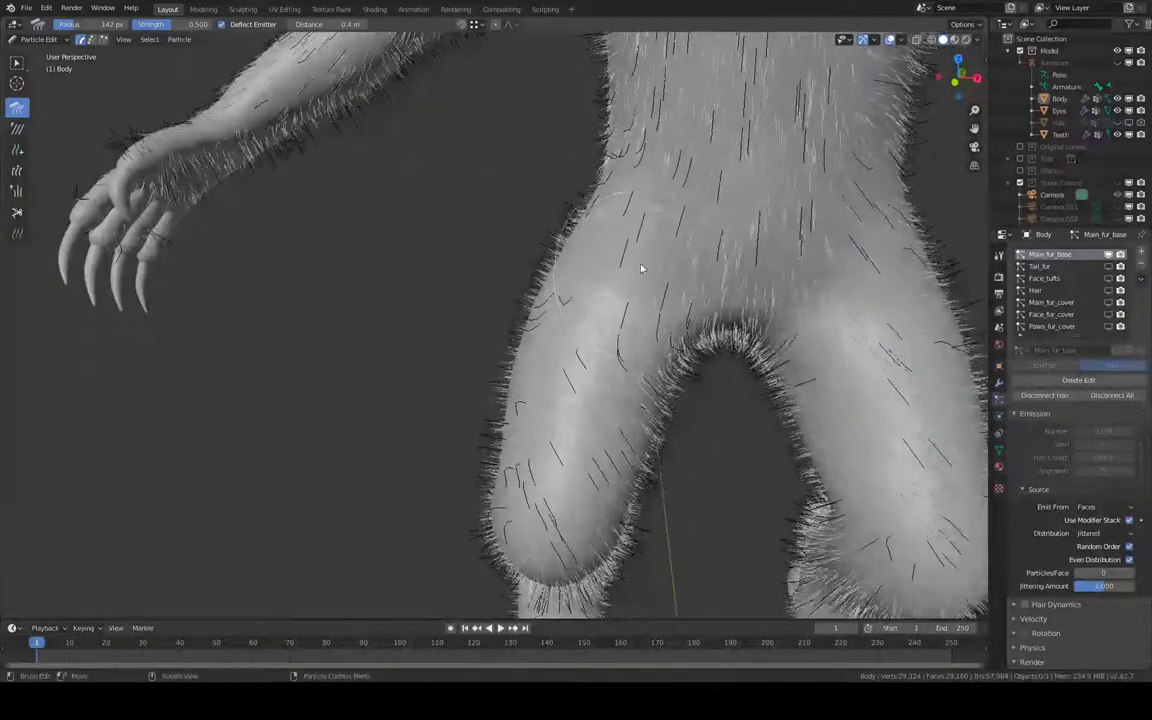
# Comb the chest hair into longer downward strands.
pyautogui.moveTo(720, 239)
pyautogui.mouseDown(button='middle')
pyautogui.moveTo(620, 226)
pyautogui.moveTo(584, 303)
pyautogui.moveTo(535, 145)
pyautogui.mouseUp(button='middle')
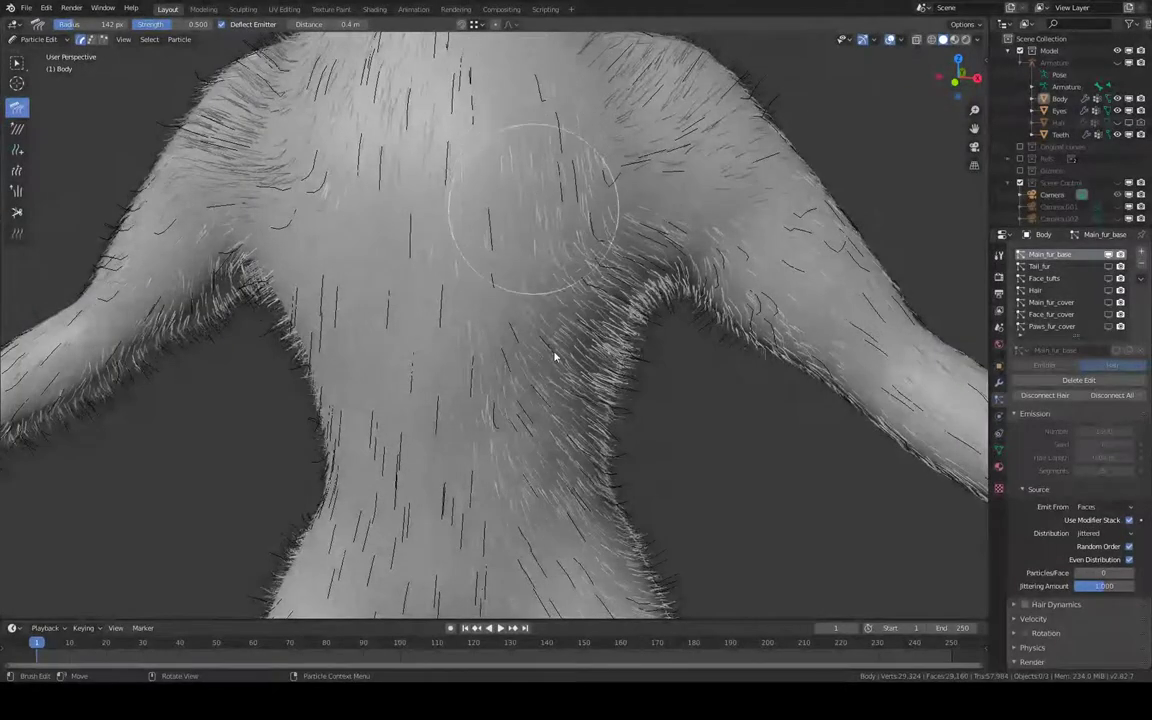
pyautogui.moveTo(555, 357); pyautogui.dragTo(517, 226, button='middle')
pyautogui.scroll(2, 506, 218)
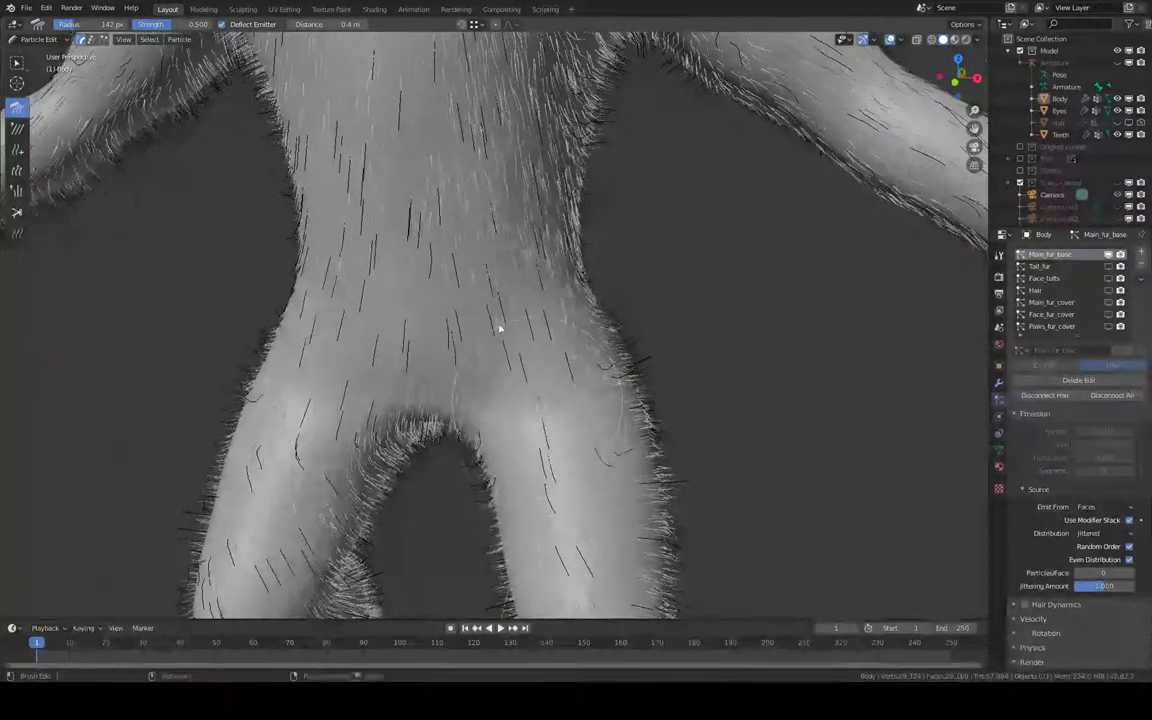
pyautogui.moveTo(499, 329)
pyautogui.mouseDown(button='middle')
pyautogui.moveTo(617, 324)
pyautogui.moveTo(779, 257)
pyautogui.moveTo(783, 290)
pyautogui.moveTo(684, 231)
pyautogui.mouseUp(button='middle')
pyautogui.moveTo(632, 295); pyautogui.dragTo(576, 318)
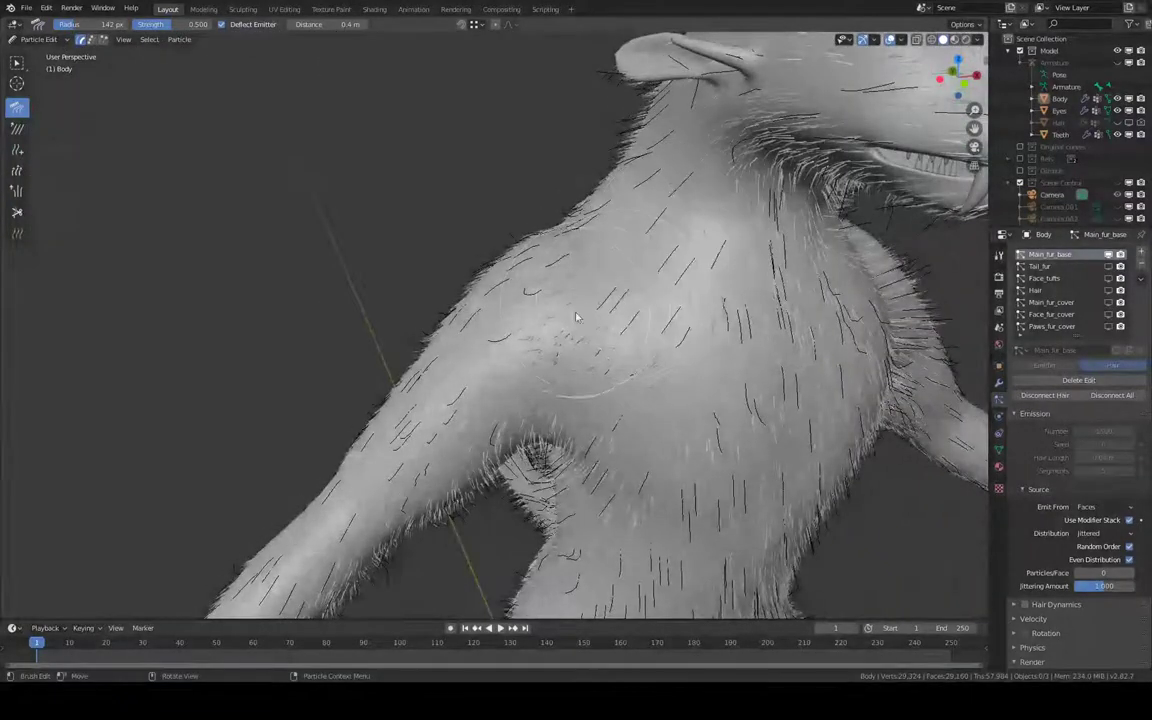
# Comb the forearm hair down toward the clawed hand.
pyautogui.moveTo(507, 381)
pyautogui.mouseDown(button='middle')
pyautogui.moveTo(560, 193)
pyautogui.moveTo(527, 244)
pyautogui.moveTo(543, 173)
pyautogui.moveTo(520, 190)
pyautogui.moveTo(496, 180)
pyautogui.mouseUp(button='middle')
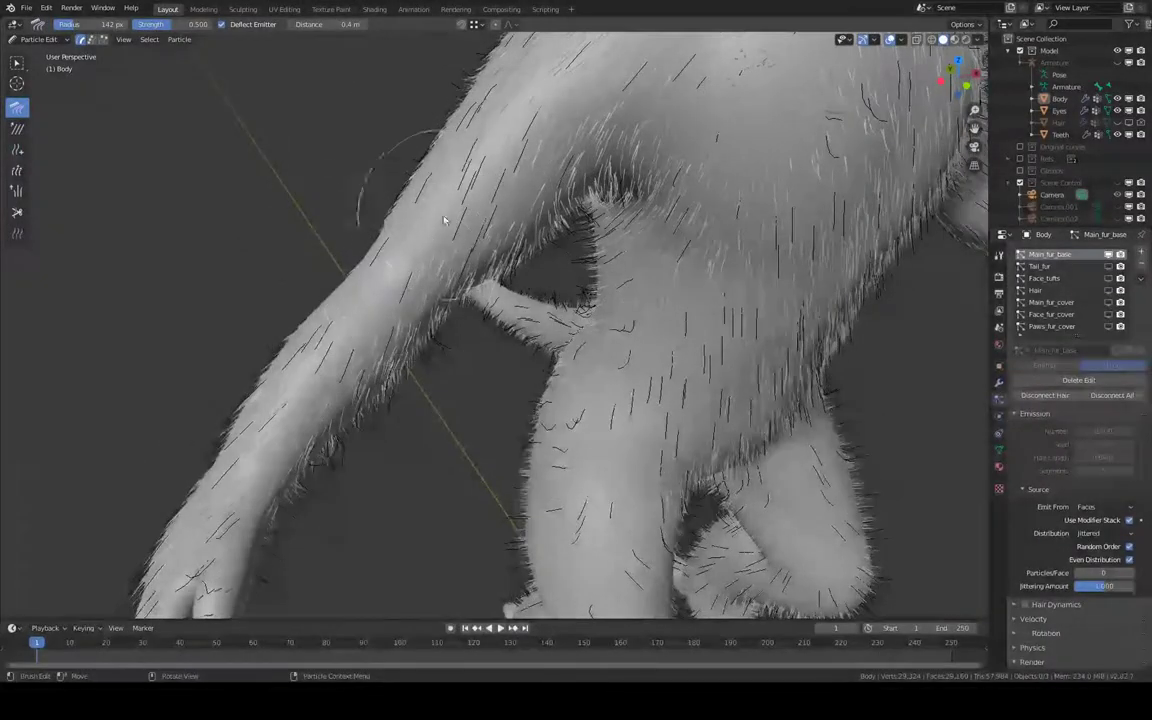
pyautogui.moveTo(334, 380)
pyautogui.mouseDown(button='middle')
pyautogui.moveTo(334, 239)
pyautogui.moveTo(404, 183)
pyautogui.moveTo(563, 177)
pyautogui.moveTo(547, 197)
pyautogui.mouseUp(button='middle')
pyautogui.moveTo(510, 405)
pyautogui.mouseDown()
pyautogui.moveTo(386, 489)
pyautogui.moveTo(444, 457)
pyautogui.mouseUp()
pyautogui.moveTo(444, 457); pyautogui.dragTo(555, 437, button='middle')
# Comb the guide strands across the back of the shoulder.
pyautogui.scroll(5, 555, 437)
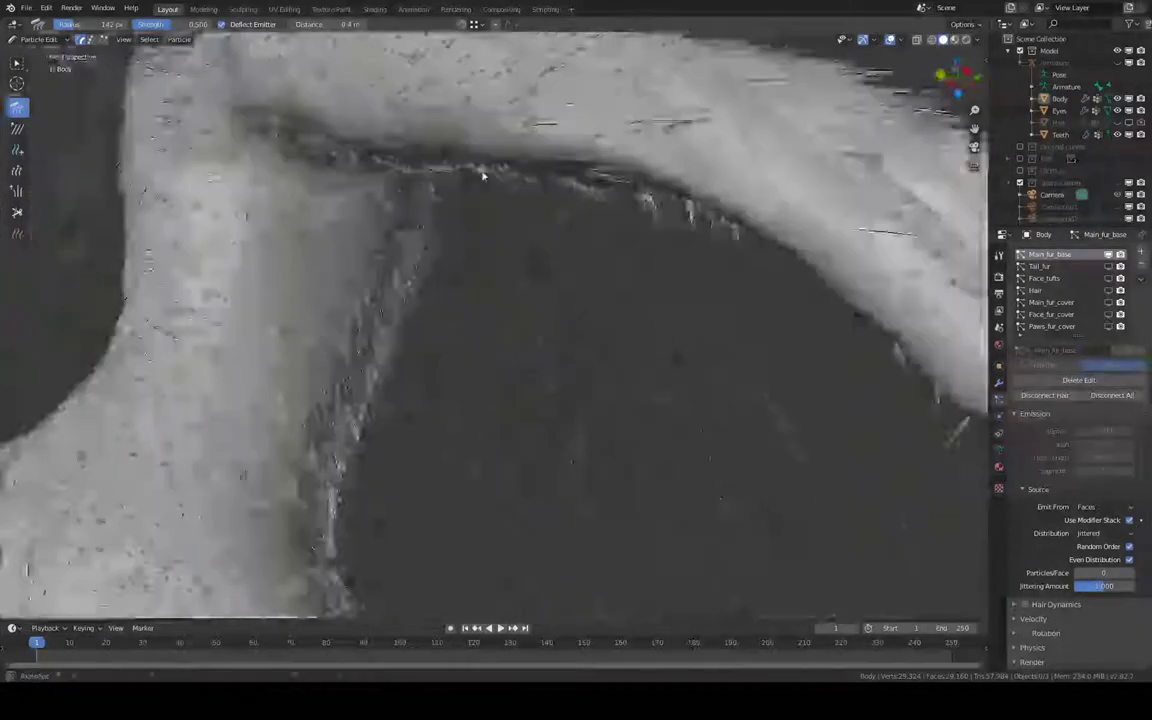
pyautogui.moveTo(555, 300); pyautogui.dragTo(550, 172, button='middle')
pyautogui.scroll(-2, 553, 242)
pyautogui.scroll(-3, 560, 255)
pyautogui.moveTo(566, 267); pyautogui.dragTo(620, 309, button='middle')
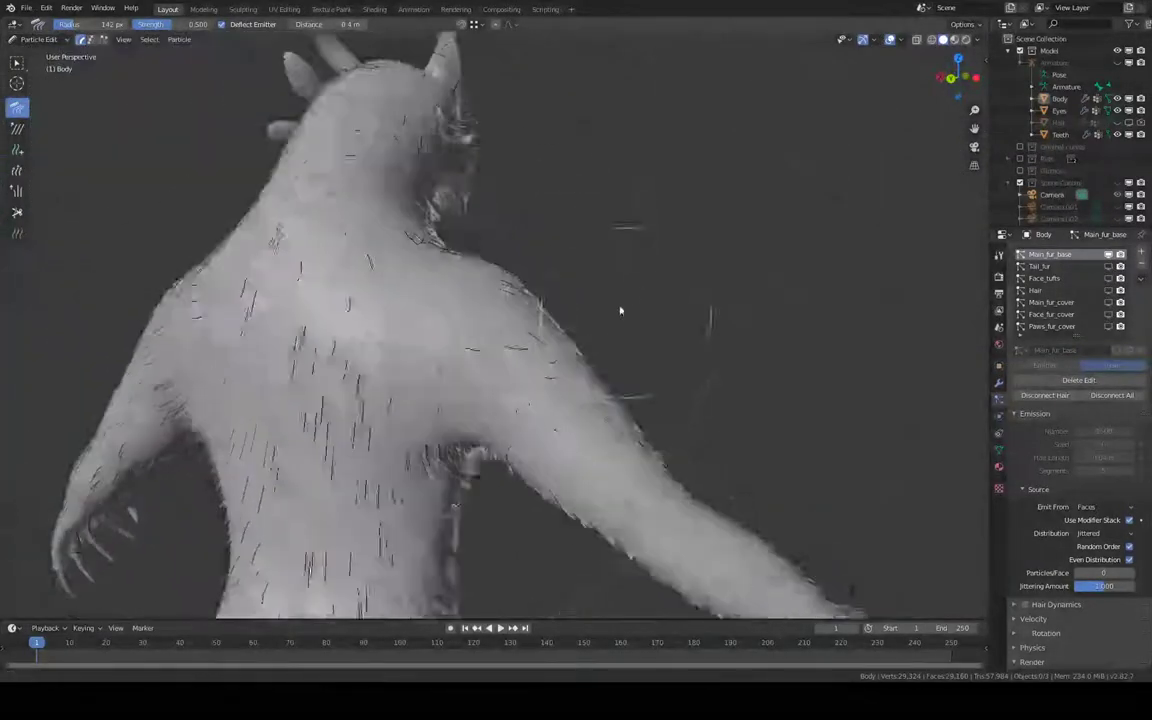
pyautogui.scroll(2, 381, 271)
pyautogui.moveTo(394, 327); pyautogui.dragTo(405, 342)
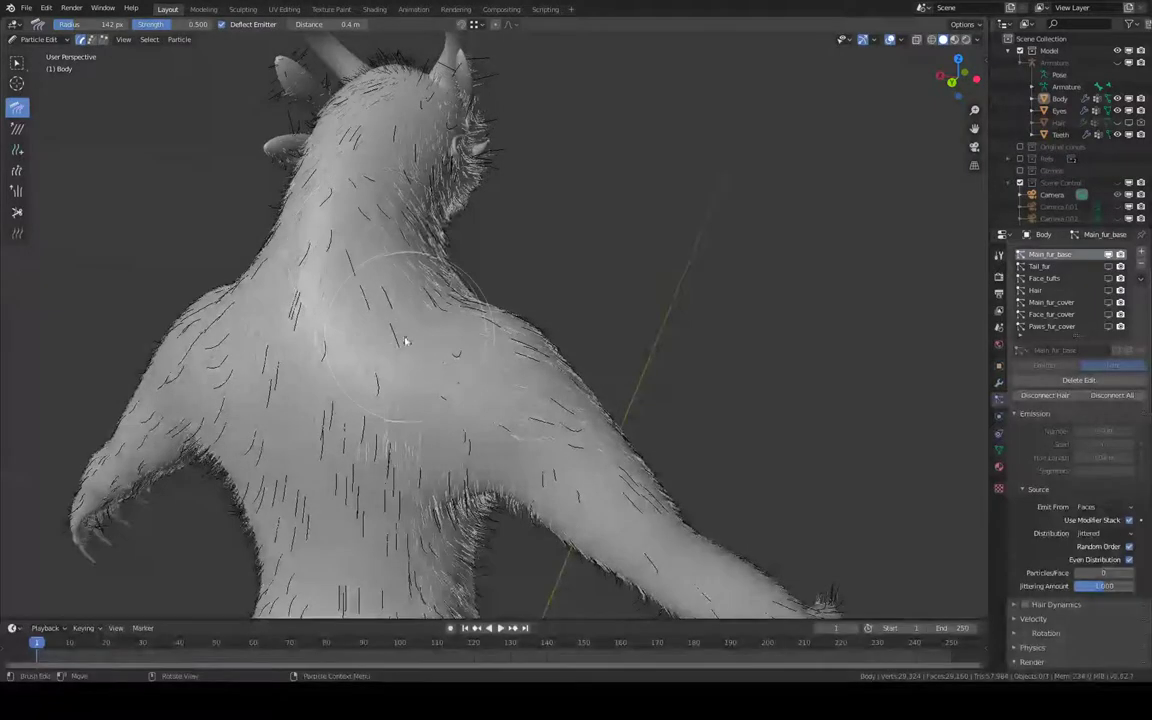
# Shrink the comb brush radius from 142 px to 87 px.
pyautogui.moveTo(557, 381); pyautogui.dragTo(525, 311, button='middle')
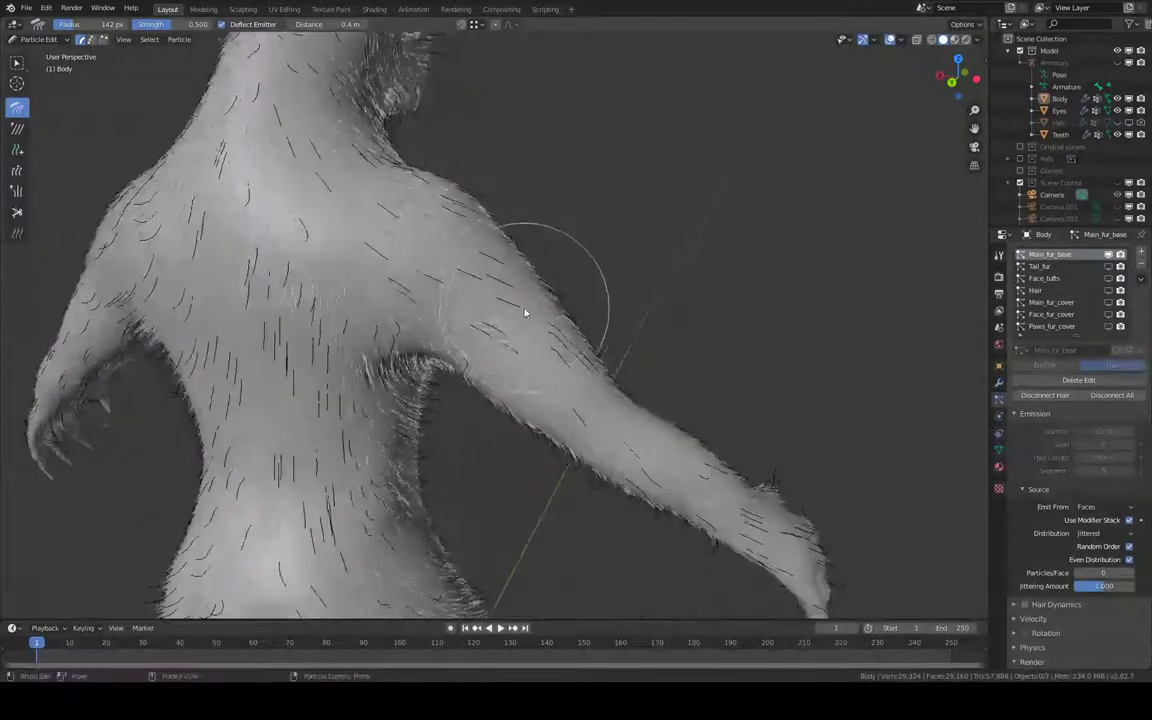
pyautogui.press('f')
pyautogui.click(486, 303)
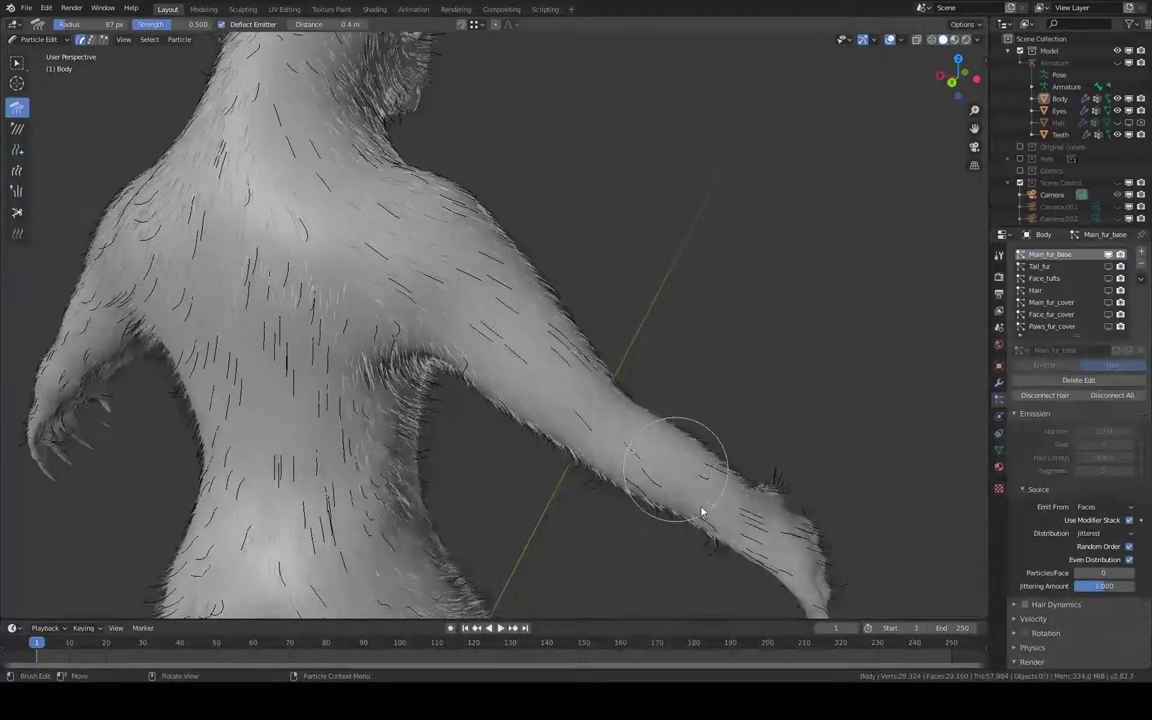
# Comb the guide strands along the forearm.
pyautogui.moveTo(702, 512); pyautogui.dragTo(689, 417, button='middle')
pyautogui.moveTo(609, 328); pyautogui.dragTo(617, 350, button='middle')
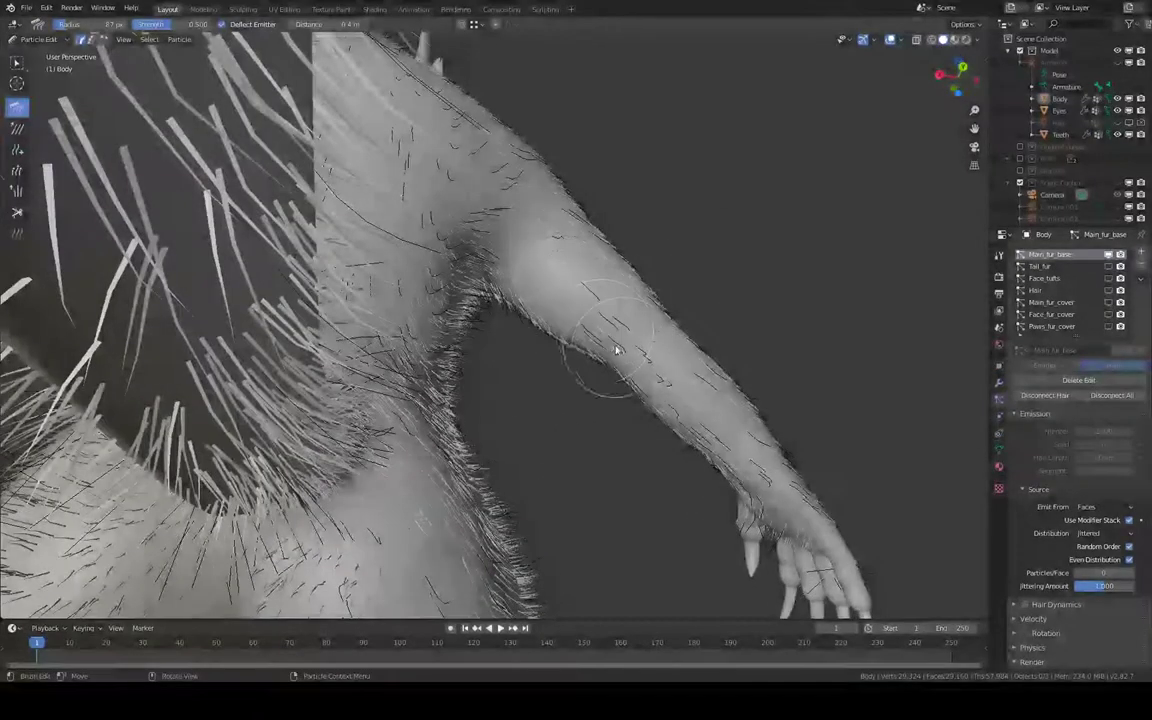
pyautogui.moveTo(684, 424); pyautogui.dragTo(690, 426)
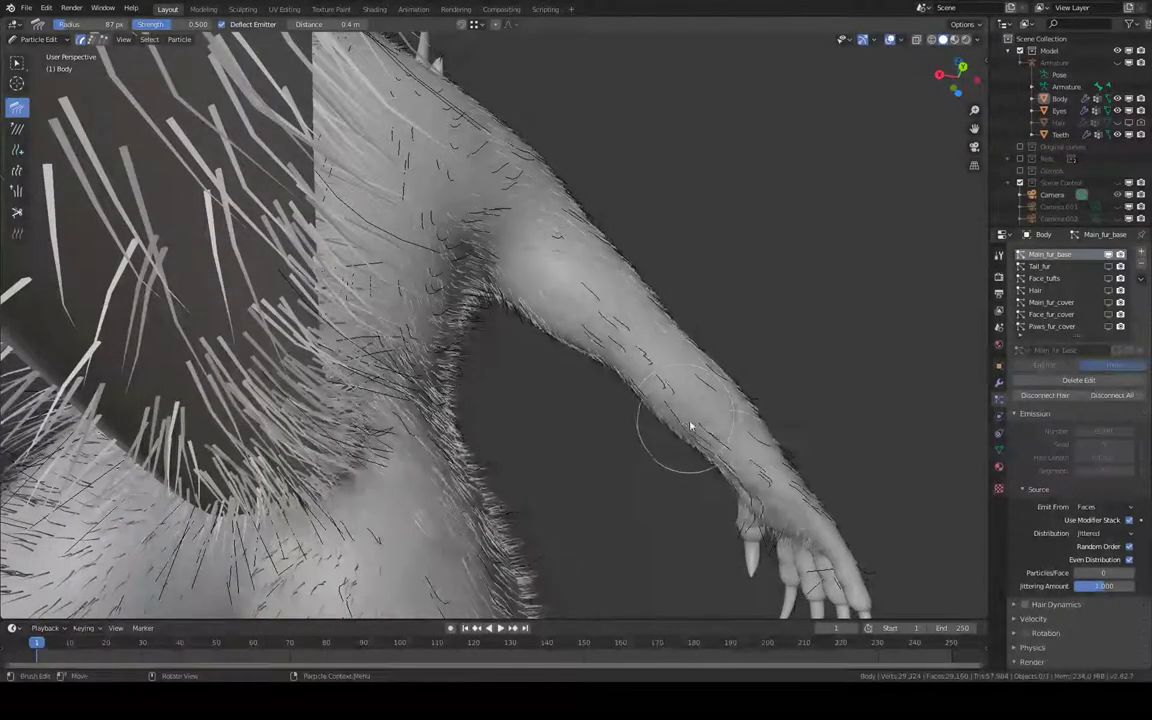
pyautogui.moveTo(699, 432)
pyautogui.mouseDown(button='middle')
pyautogui.moveTo(612, 386)
pyautogui.moveTo(450, 378)
pyautogui.mouseUp(button='middle')
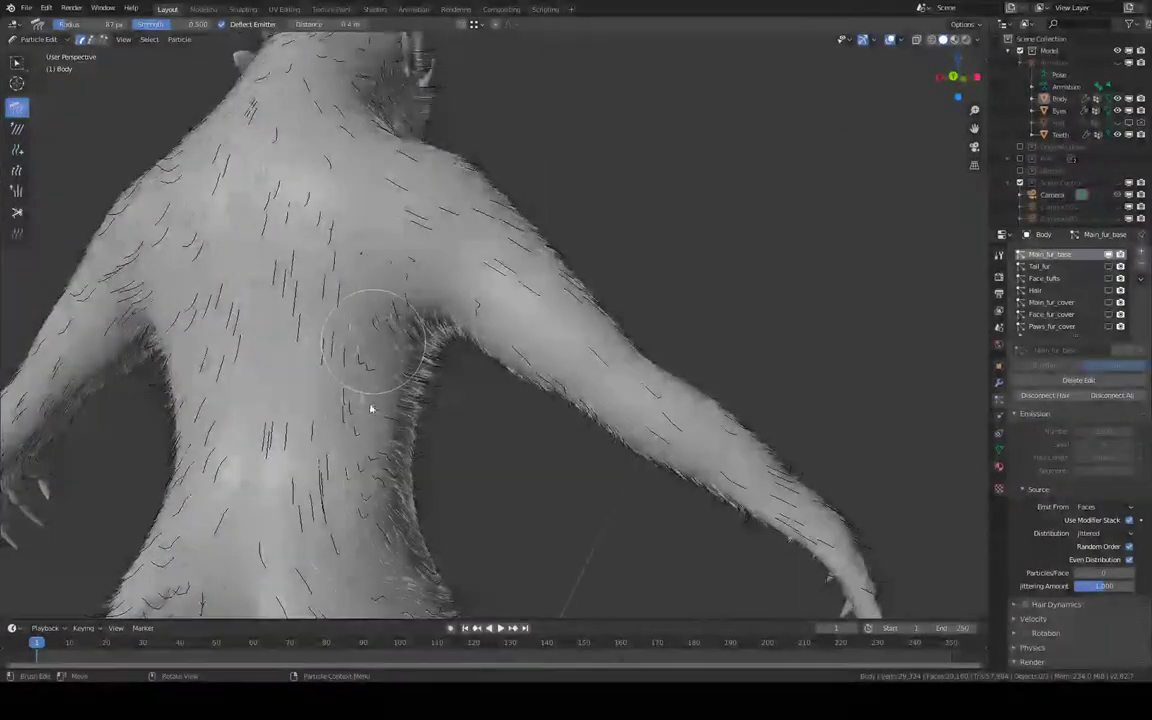
pyautogui.moveTo(370, 437)
pyautogui.mouseDown(button='middle')
pyautogui.moveTo(373, 244)
pyautogui.moveTo(363, 316)
pyautogui.moveTo(460, 275)
pyautogui.moveTo(537, 280)
pyautogui.moveTo(545, 339)
pyautogui.moveTo(538, 164)
pyautogui.mouseUp(button='middle')
# Comb the strands from the top of the tail down its middle, flattening stray hairs.
pyautogui.moveTo(501, 285); pyautogui.dragTo(497, 257)
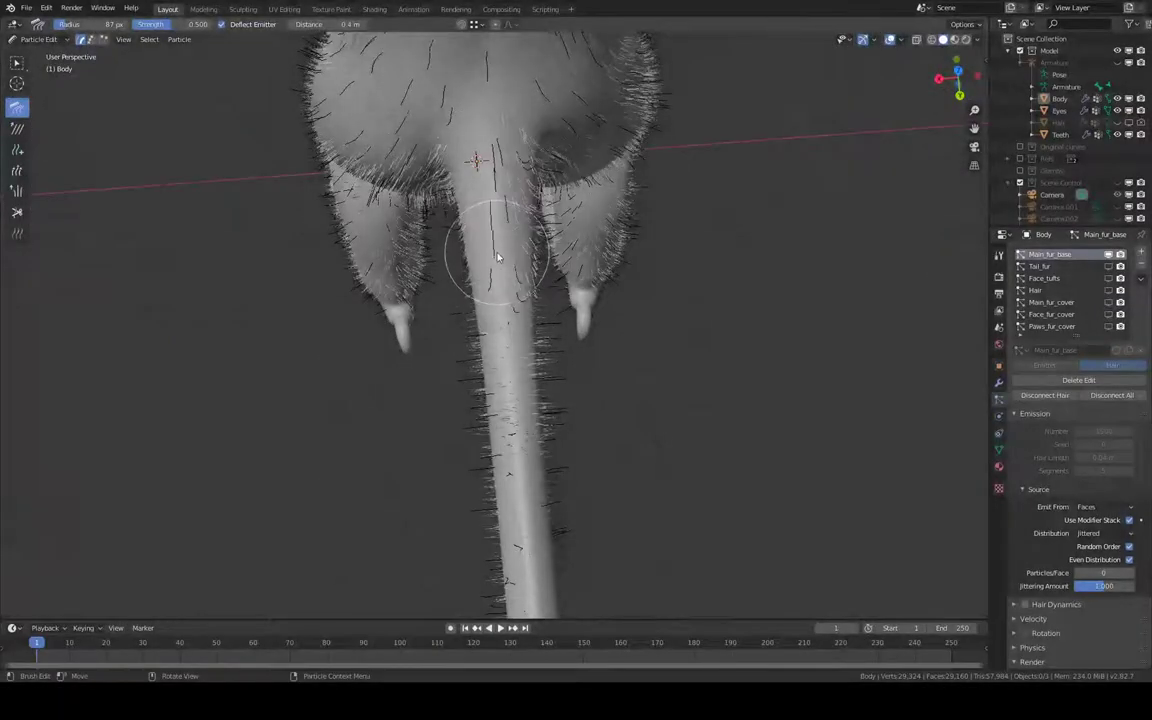
pyautogui.moveTo(517, 343); pyautogui.dragTo(510, 266, button='middle')
pyautogui.moveTo(507, 368); pyautogui.dragTo(513, 302, button='middle')
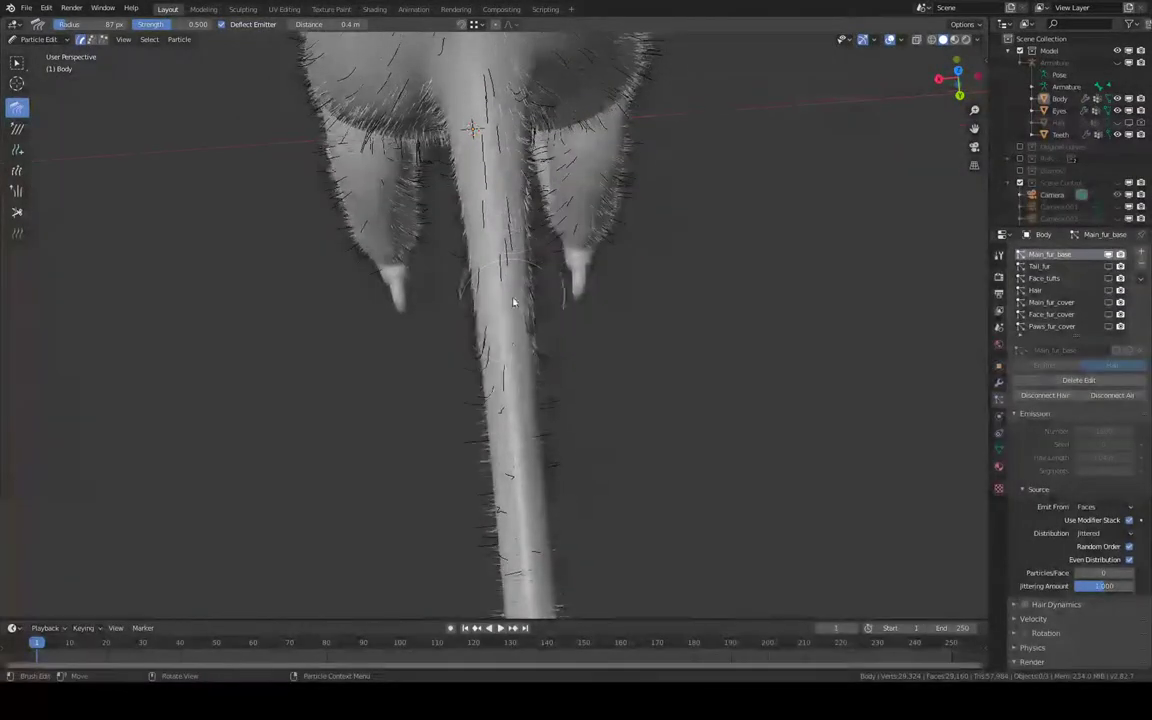
pyautogui.moveTo(540, 433); pyautogui.dragTo(502, 268, button='middle')
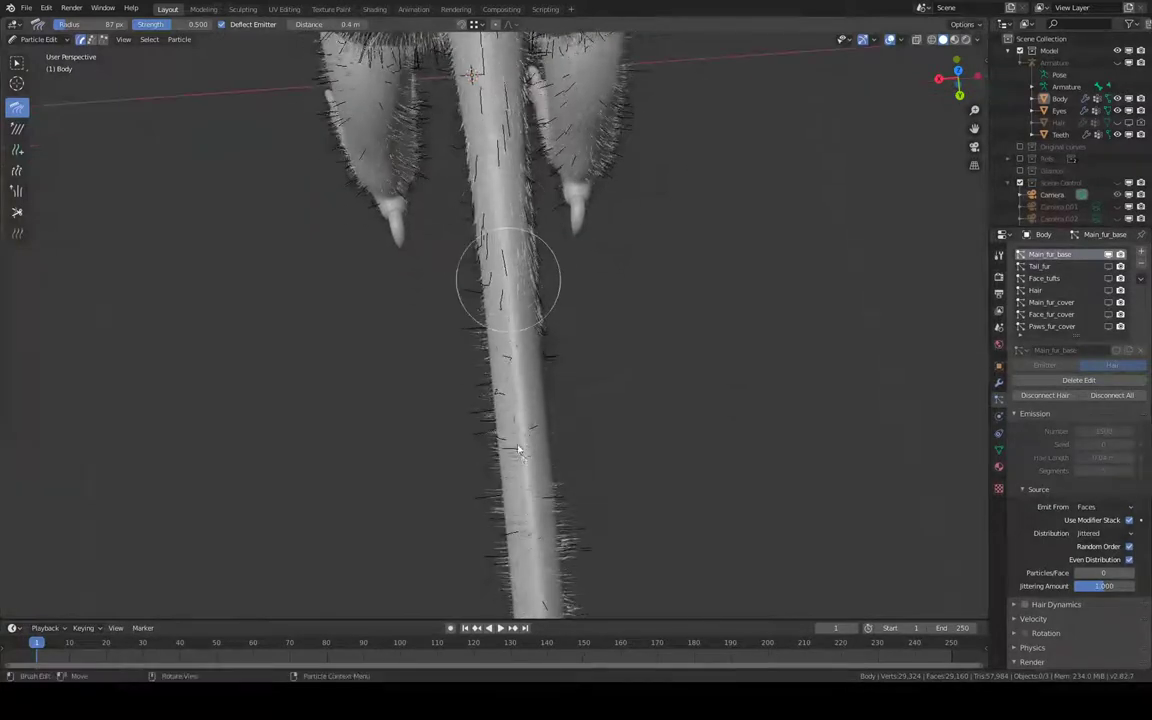
pyautogui.moveTo(519, 451); pyautogui.dragTo(505, 121, button='middle')
pyautogui.moveTo(513, 285); pyautogui.dragTo(505, 196)
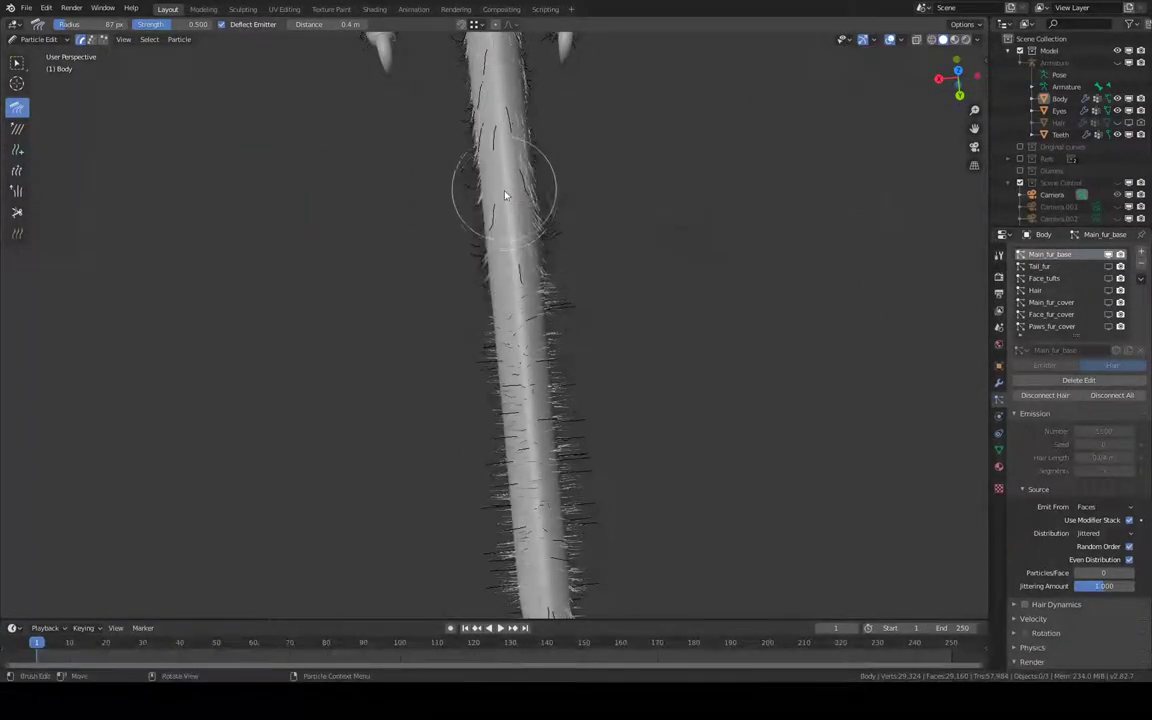
pyautogui.moveTo(532, 398)
pyautogui.mouseDown()
pyautogui.moveTo(509, 352)
pyautogui.moveTo(540, 489)
pyautogui.mouseUp()
pyautogui.moveTo(532, 380); pyautogui.dragTo(517, 264, button='middle')
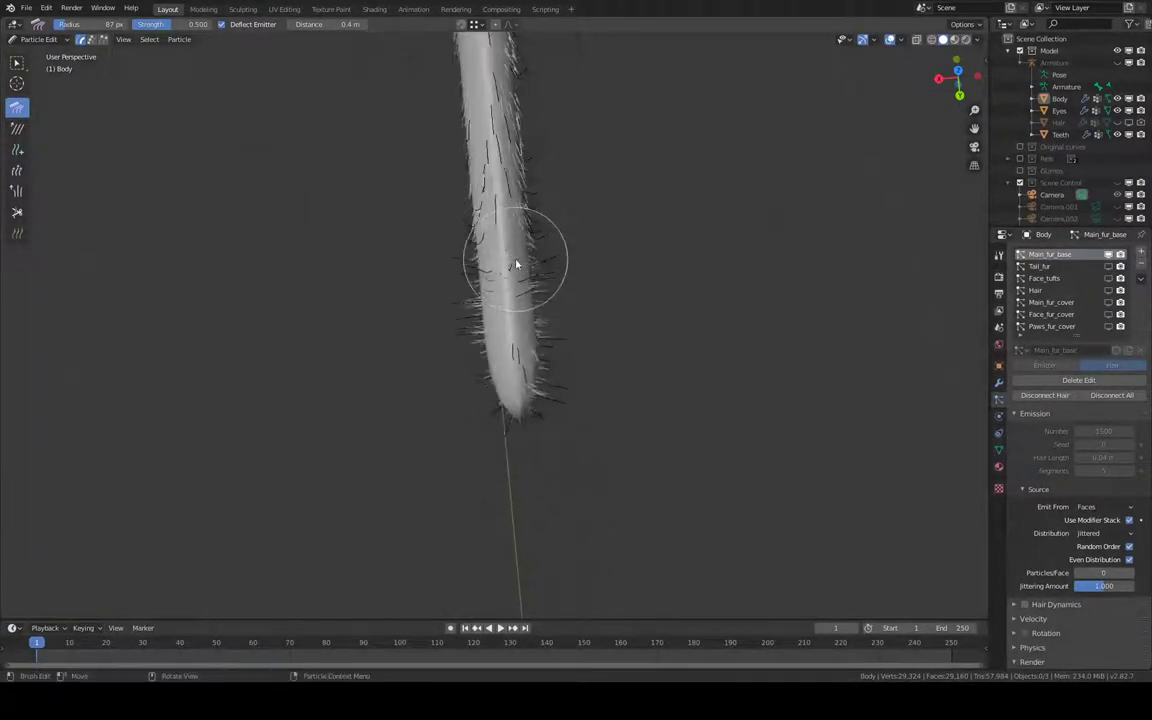
pyautogui.moveTo(515, 386); pyautogui.dragTo(509, 378)
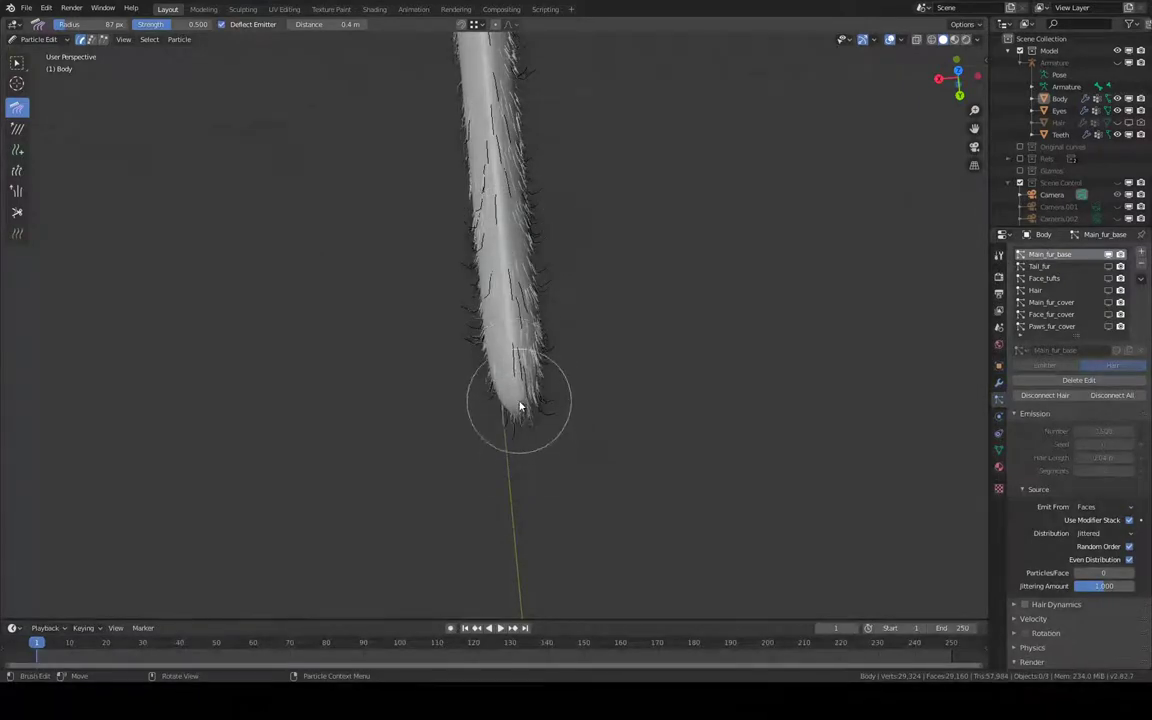
# Comb the fur lengthwise along the tail beside the hind foot toward the tip.
pyautogui.moveTo(519, 406)
pyautogui.mouseDown(button='middle')
pyautogui.moveTo(589, 211)
pyautogui.moveTo(499, 172)
pyautogui.moveTo(494, 260)
pyautogui.moveTo(617, 206)
pyautogui.mouseUp(button='middle')
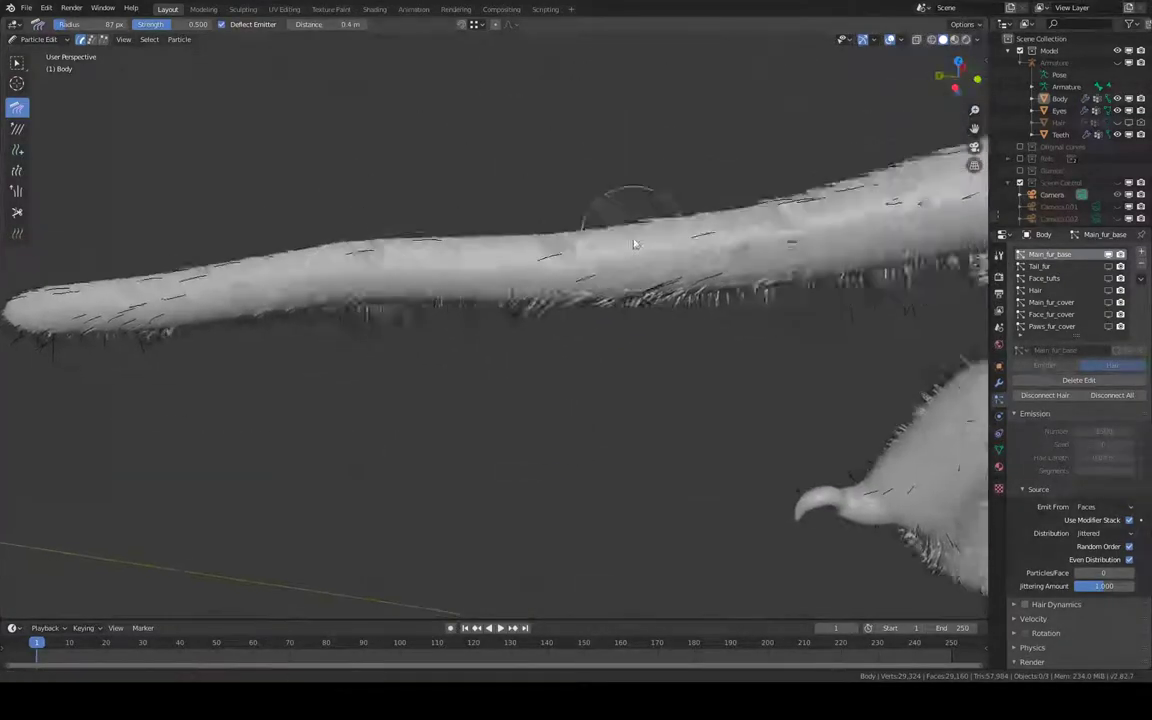
pyautogui.scroll(2, 617, 206)
pyautogui.scroll(1, 635, 141)
pyautogui.scroll(1, 651, 125)
pyautogui.moveTo(651, 125); pyautogui.dragTo(612, 150, button='middle')
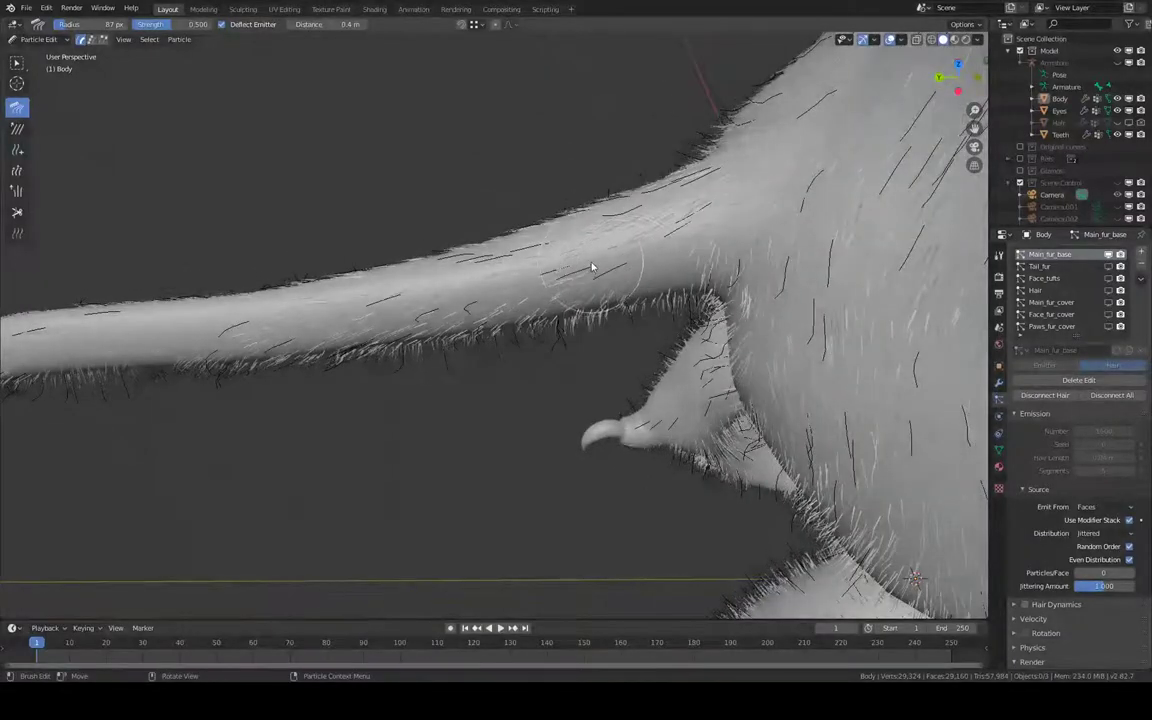
pyautogui.moveTo(591, 265)
pyautogui.mouseDown(button='middle')
pyautogui.moveTo(599, 198)
pyautogui.moveTo(604, 257)
pyautogui.mouseUp(button='middle')
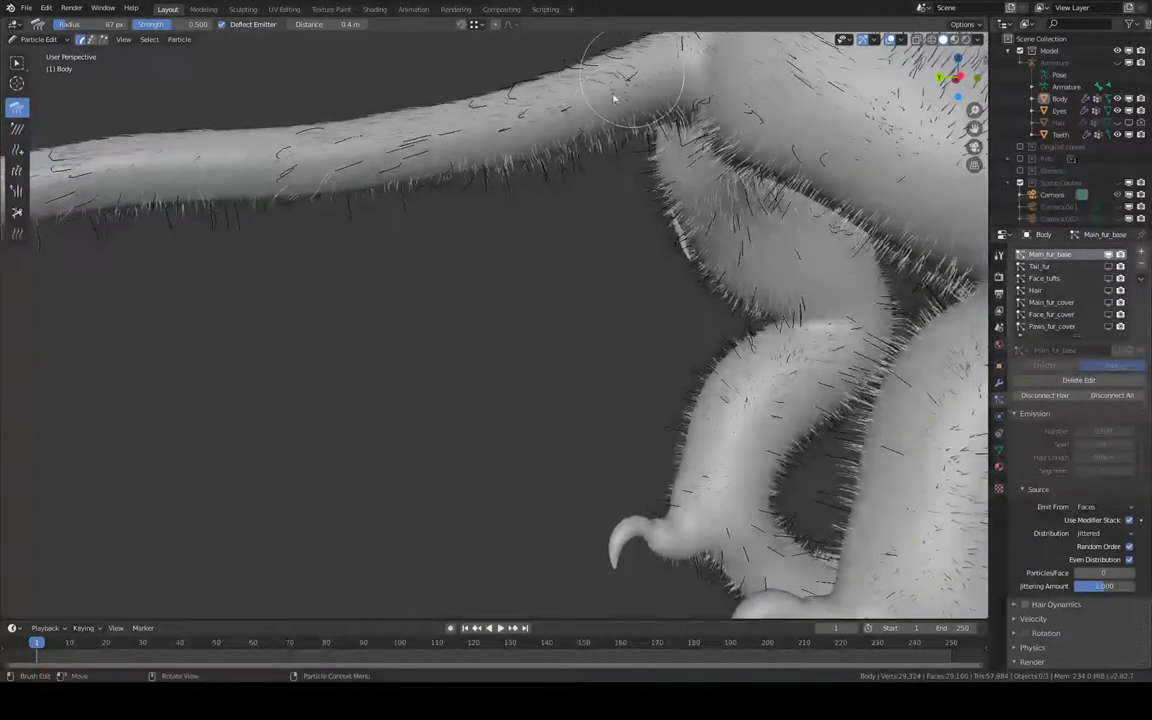
pyautogui.moveTo(624, 124); pyautogui.dragTo(533, 130)
pyautogui.moveTo(428, 163); pyautogui.dragTo(450, 148)
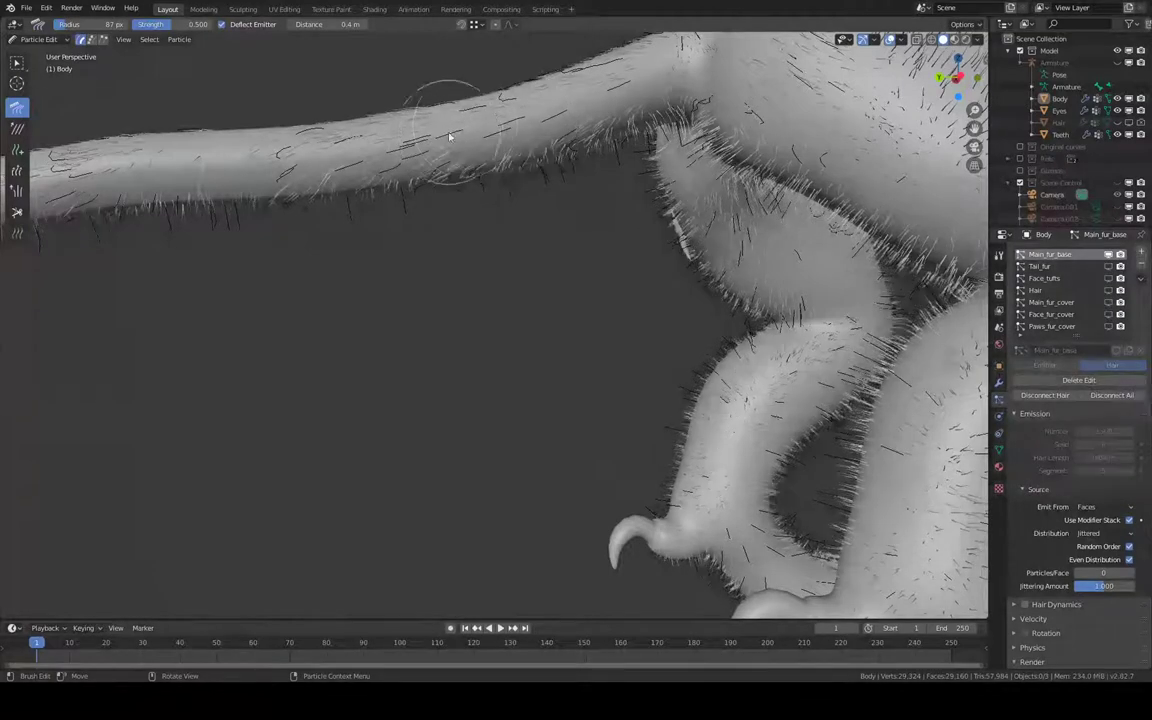
pyautogui.moveTo(305, 174)
pyautogui.mouseDown(button='middle')
pyautogui.moveTo(478, 159)
pyautogui.moveTo(455, 167)
pyautogui.mouseUp(button='middle')
pyautogui.moveTo(455, 167); pyautogui.dragTo(373, 170)
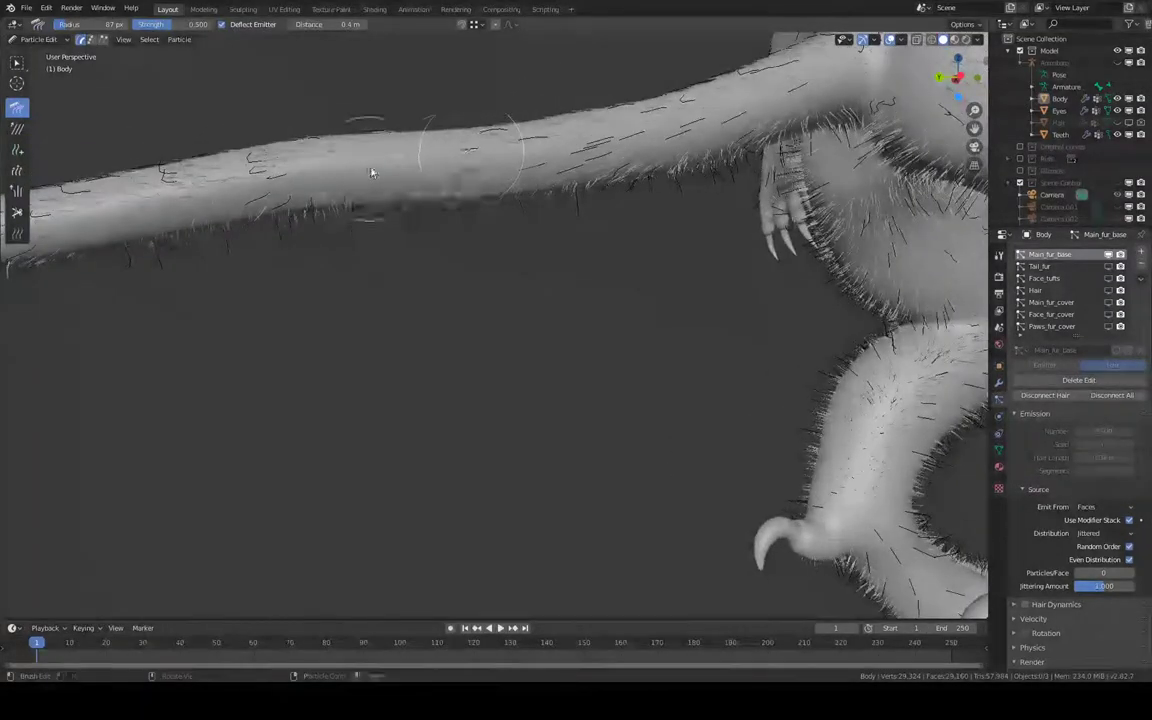
# Comb the strands on the tapered tail end down toward the tip.
pyautogui.moveTo(373, 170); pyautogui.dragTo(481, 171, button='middle')
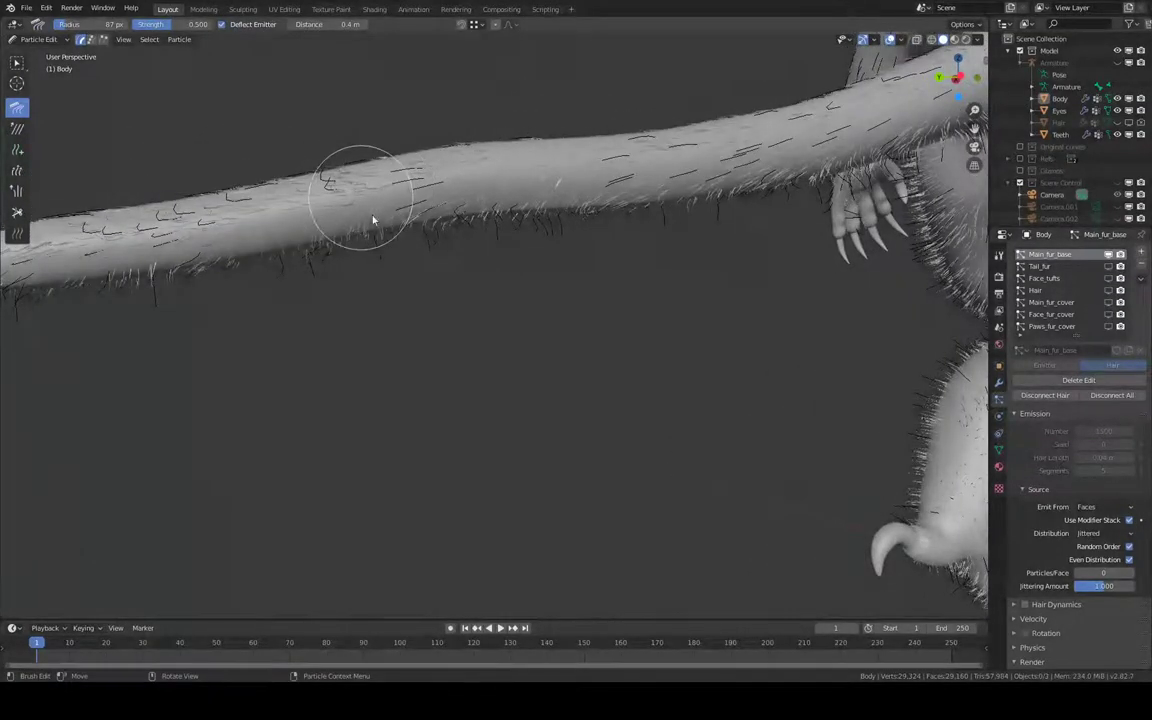
pyautogui.moveTo(373, 219); pyautogui.dragTo(455, 208, button='middle')
pyautogui.moveTo(332, 240); pyautogui.dragTo(449, 225, button='middle')
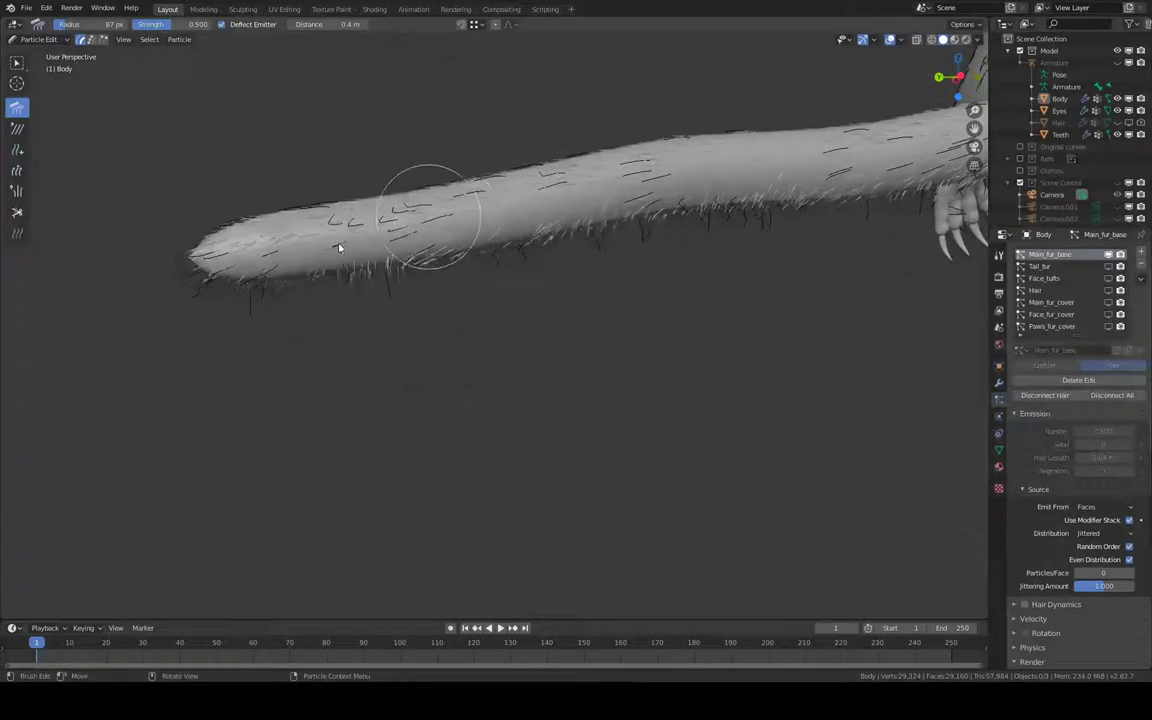
pyautogui.moveTo(643, 219)
pyautogui.mouseDown(button='middle')
pyautogui.moveTo(593, 168)
pyautogui.moveTo(697, 203)
pyautogui.moveTo(666, 247)
pyautogui.moveTo(445, 260)
pyautogui.moveTo(399, 231)
pyautogui.mouseUp(button='middle')
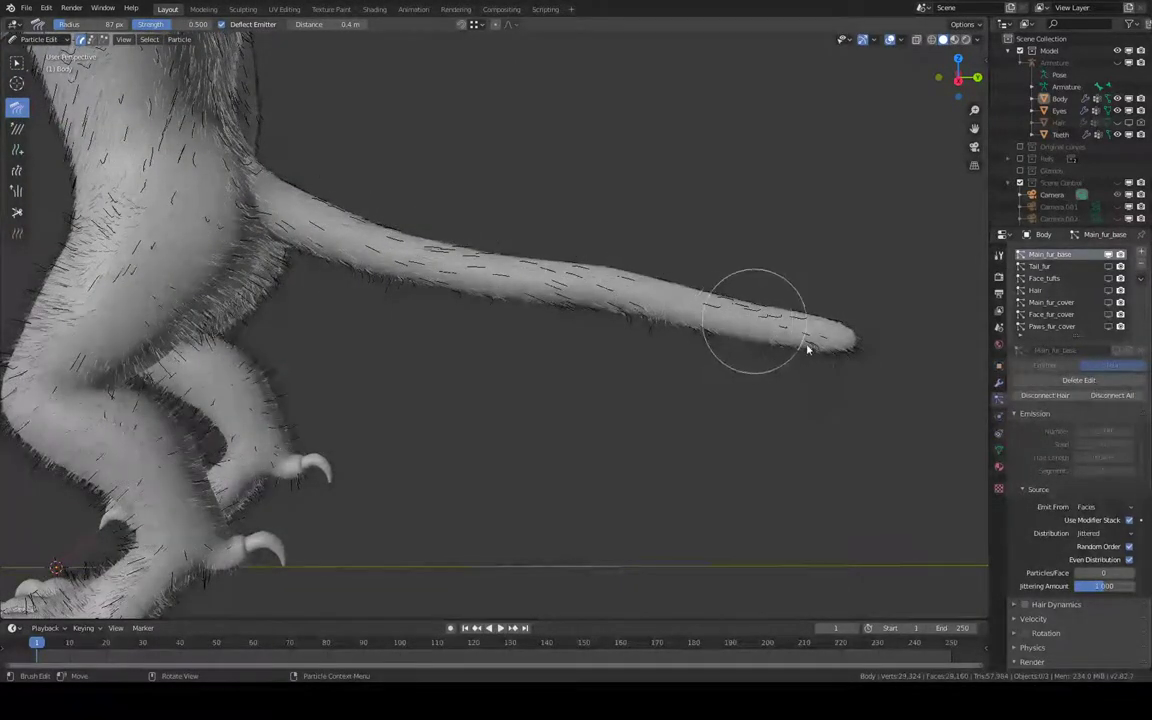
pyautogui.moveTo(724, 338)
pyautogui.mouseDown(button='middle')
pyautogui.moveTo(800, 244)
pyautogui.moveTo(455, 237)
pyautogui.moveTo(489, 231)
pyautogui.moveTo(362, 196)
pyautogui.moveTo(360, 185)
pyautogui.mouseUp(button='middle')
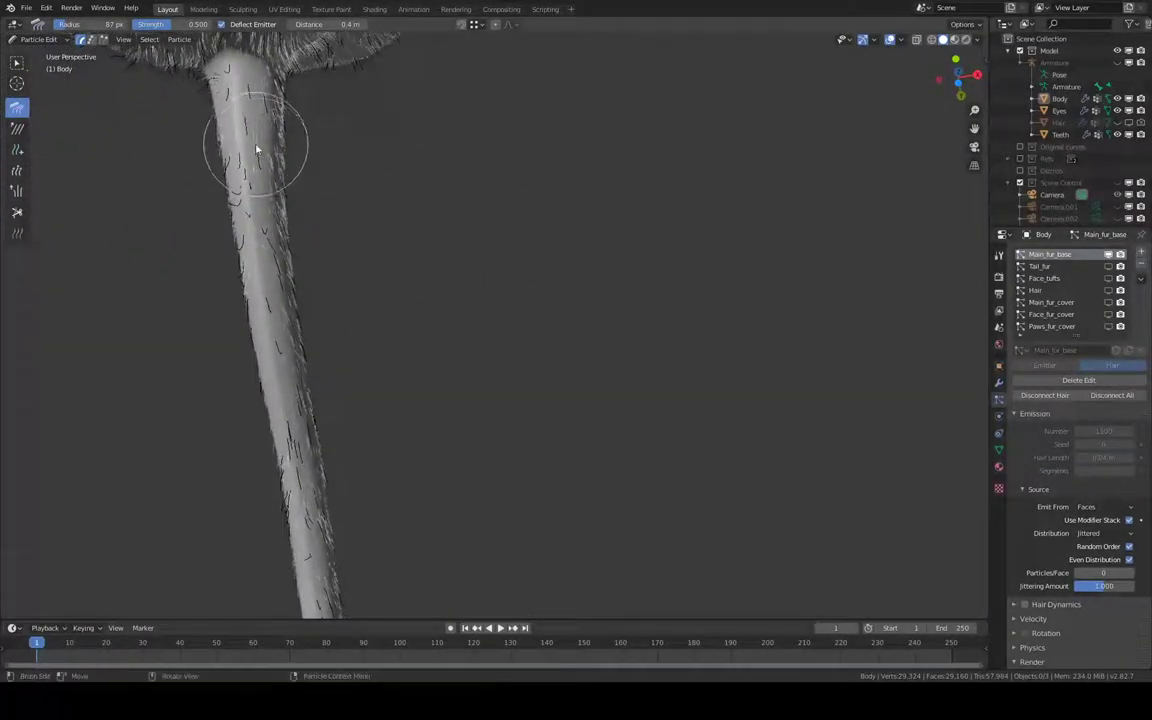
pyautogui.moveTo(254, 207); pyautogui.dragTo(262, 258)
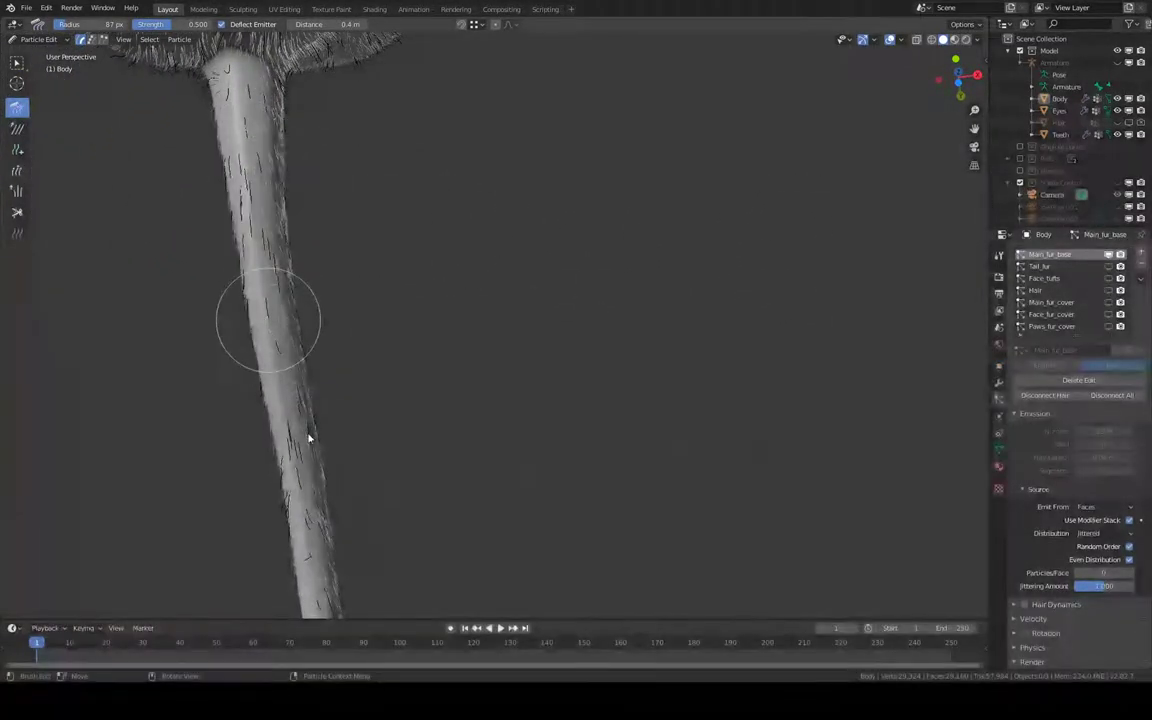
pyautogui.moveTo(297, 407); pyautogui.dragTo(328, 357, button='middle')
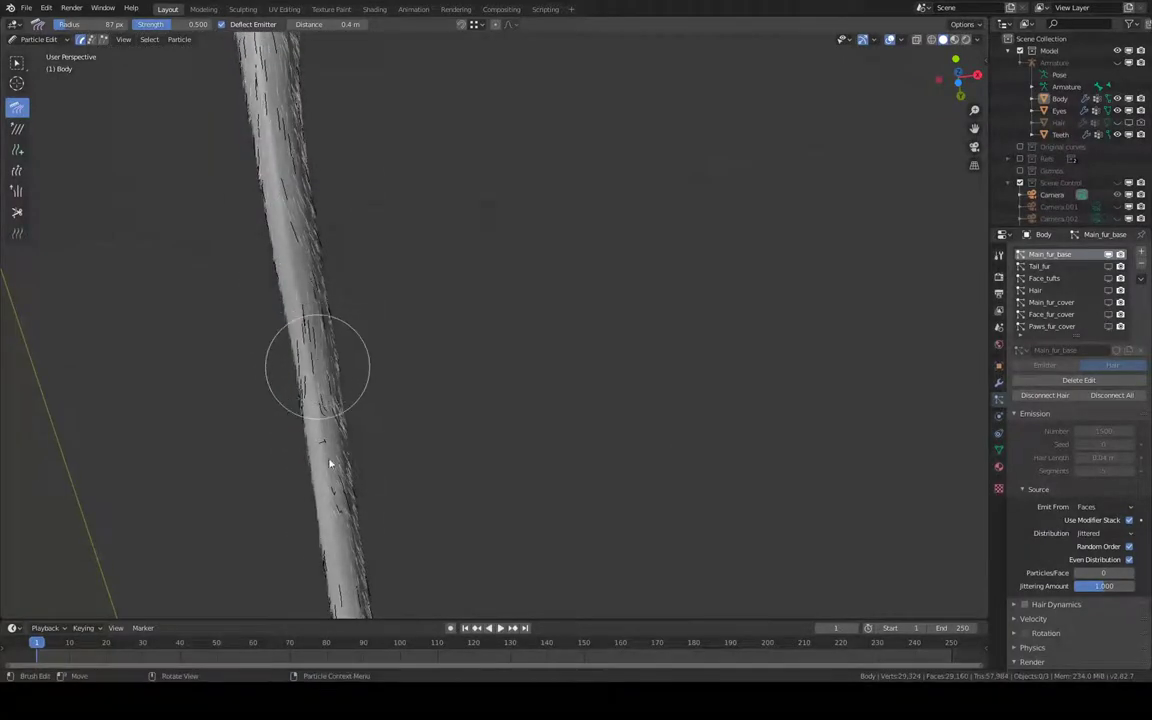
pyautogui.moveTo(330, 463); pyautogui.dragTo(329, 247, button='middle')
pyautogui.moveTo(338, 447); pyautogui.dragTo(339, 253, button='middle')
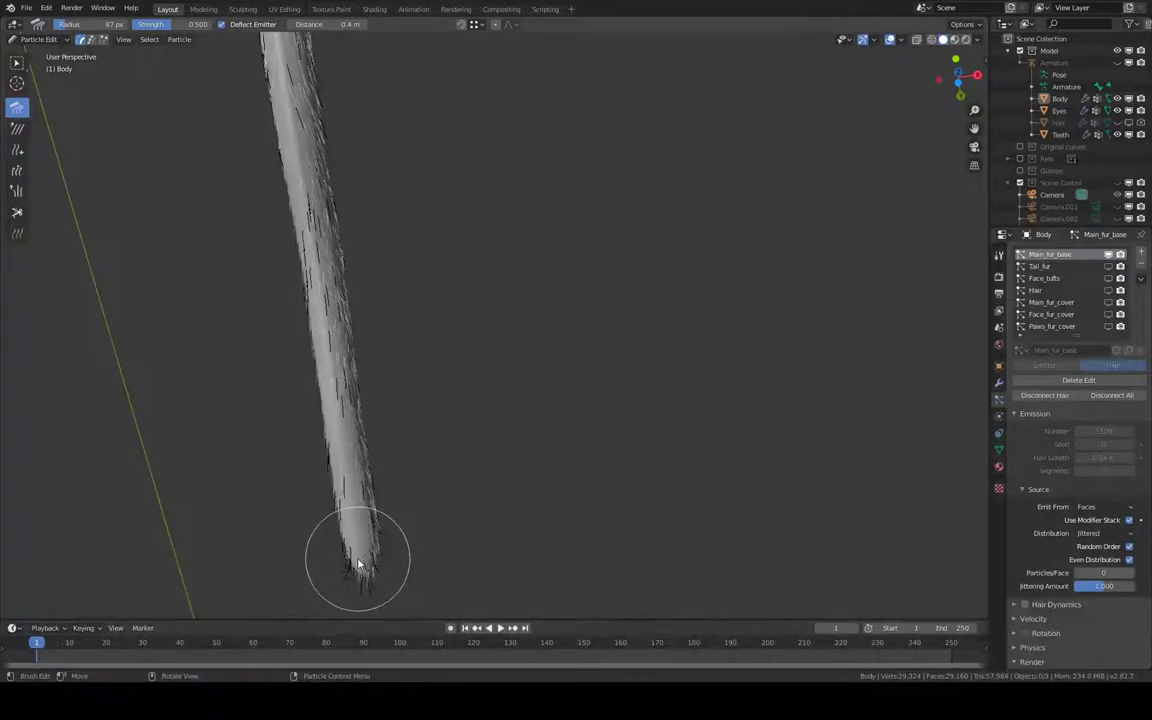
pyautogui.moveTo(383, 410)
pyautogui.mouseDown(button='middle')
pyautogui.moveTo(316, 363)
pyautogui.moveTo(301, 275)
pyautogui.moveTo(470, 198)
pyautogui.moveTo(570, 393)
pyautogui.moveTo(479, 291)
pyautogui.moveTo(496, 257)
pyautogui.mouseUp(button='middle')
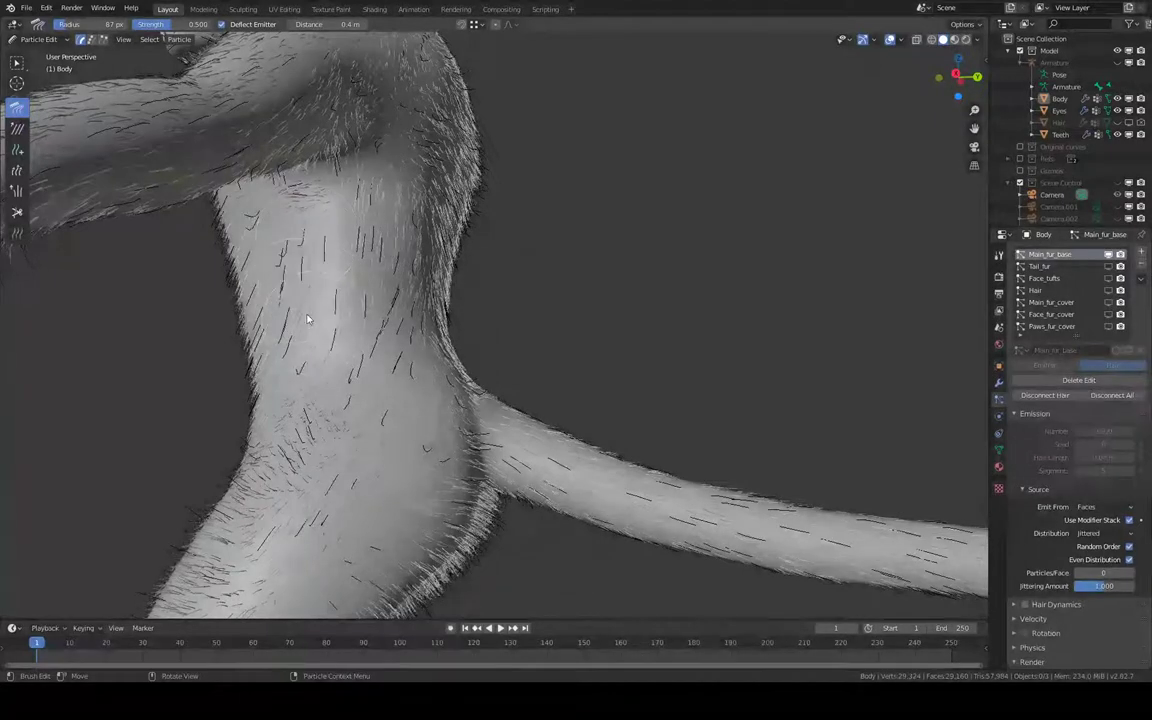
# Comb the fur over the hip, groin and upper thigh down along the hind leg.
pyautogui.moveTo(299, 373)
pyautogui.mouseDown(button='middle')
pyautogui.moveTo(355, 112)
pyautogui.moveTo(421, 175)
pyautogui.moveTo(427, 151)
pyautogui.mouseUp(button='middle')
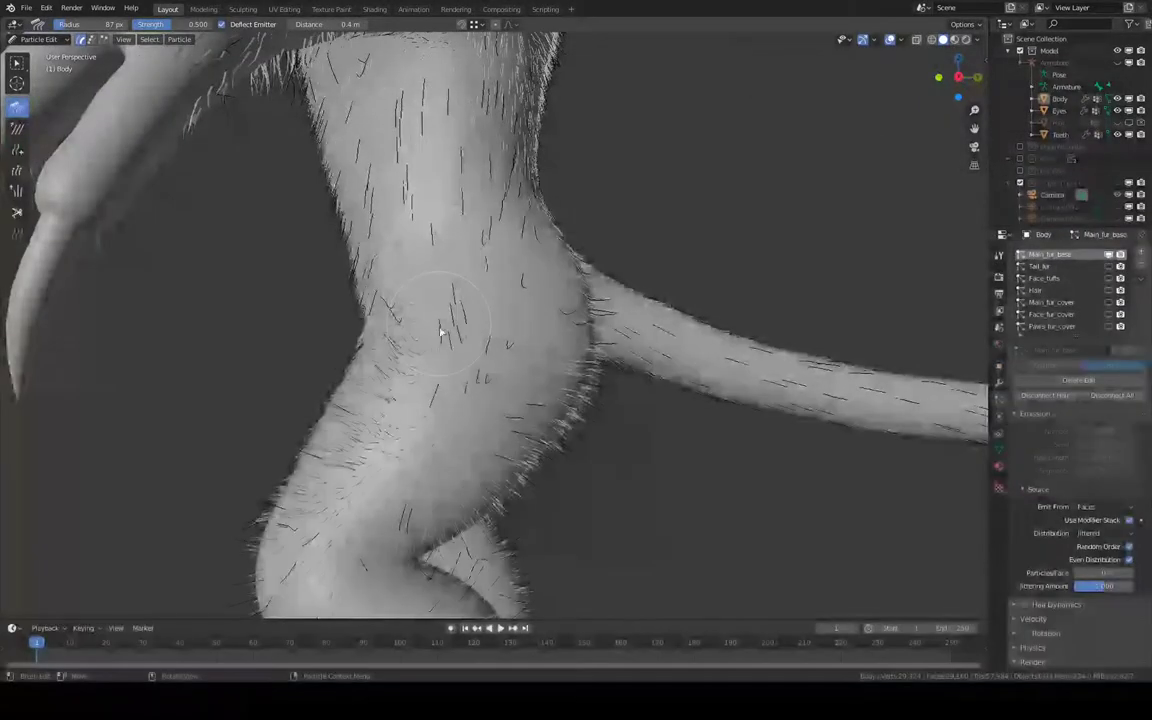
pyautogui.moveTo(409, 392); pyautogui.dragTo(543, 207, button='middle')
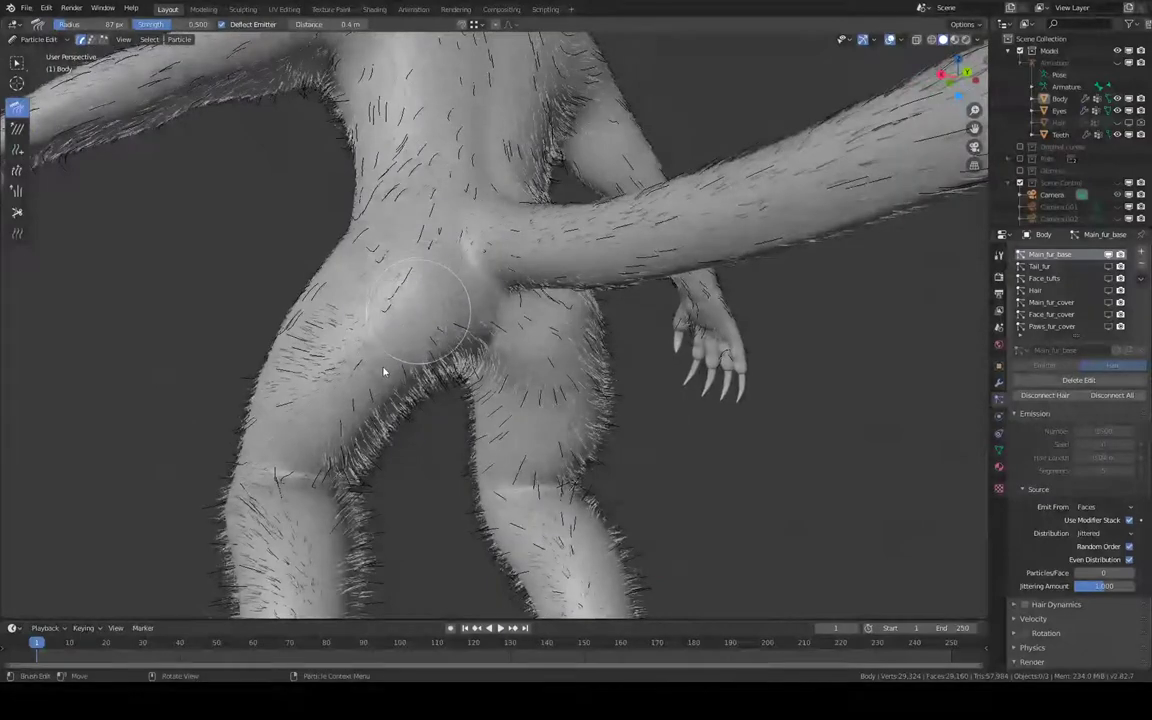
pyautogui.moveTo(383, 371); pyautogui.dragTo(380, 363)
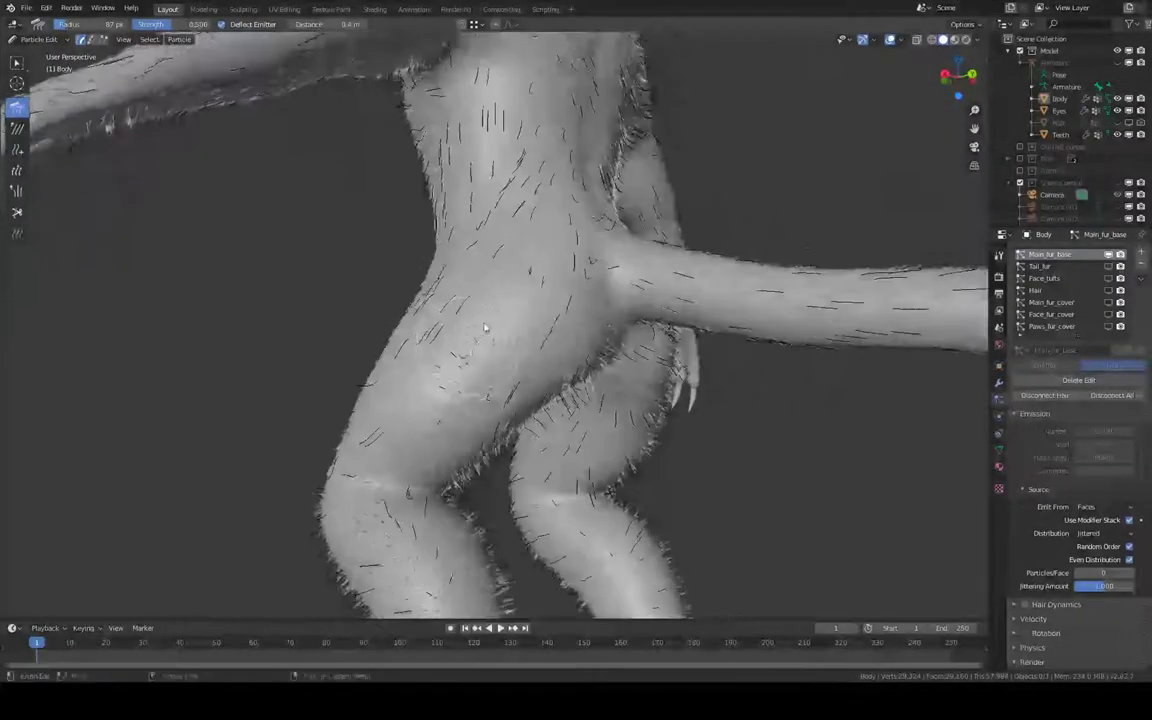
pyautogui.keyDown('shift'); pyautogui.moveTo(408, 446); pyautogui.dragTo(436, 358, button='middle'); pyautogui.keyUp('shift')
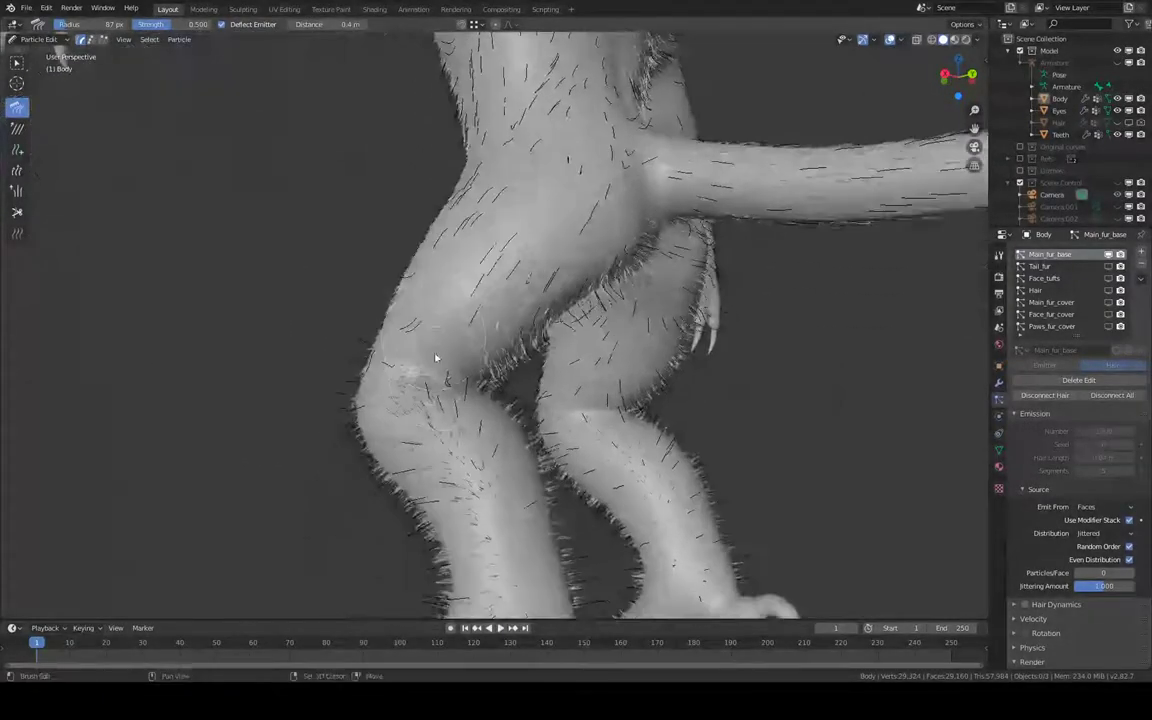
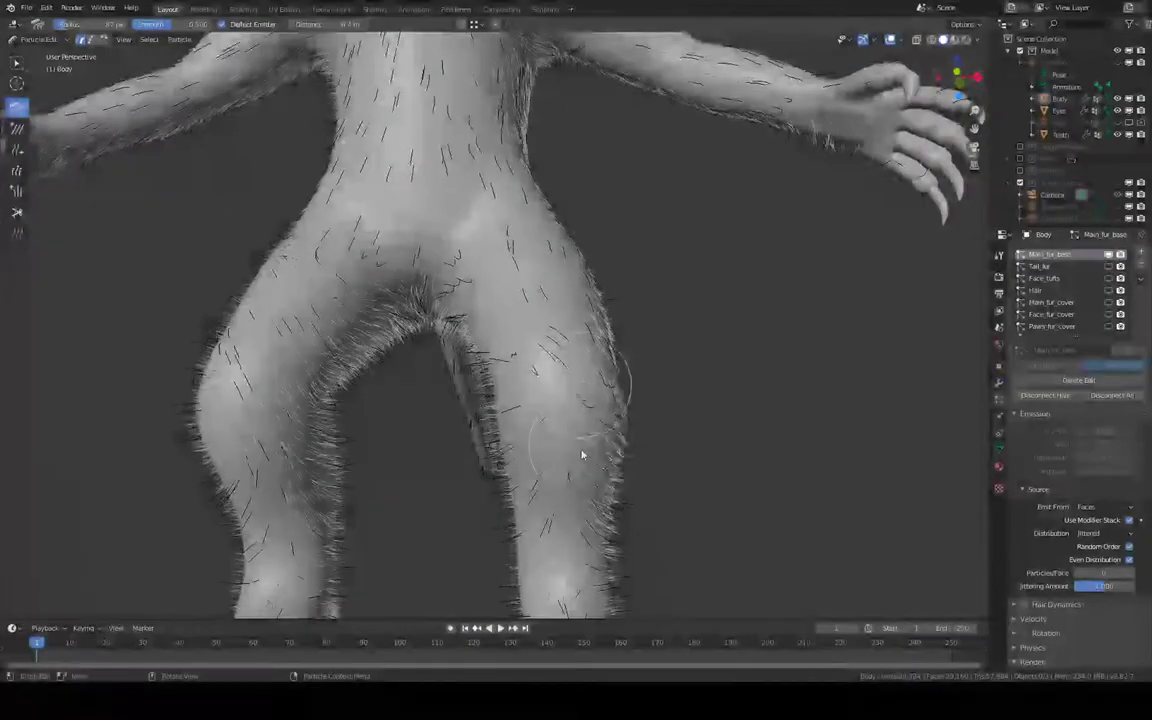
# Comb the Main_fur_base hair down the right lower leg.
pyautogui.moveTo(578, 438); pyautogui.dragTo(636, 387, button='middle')
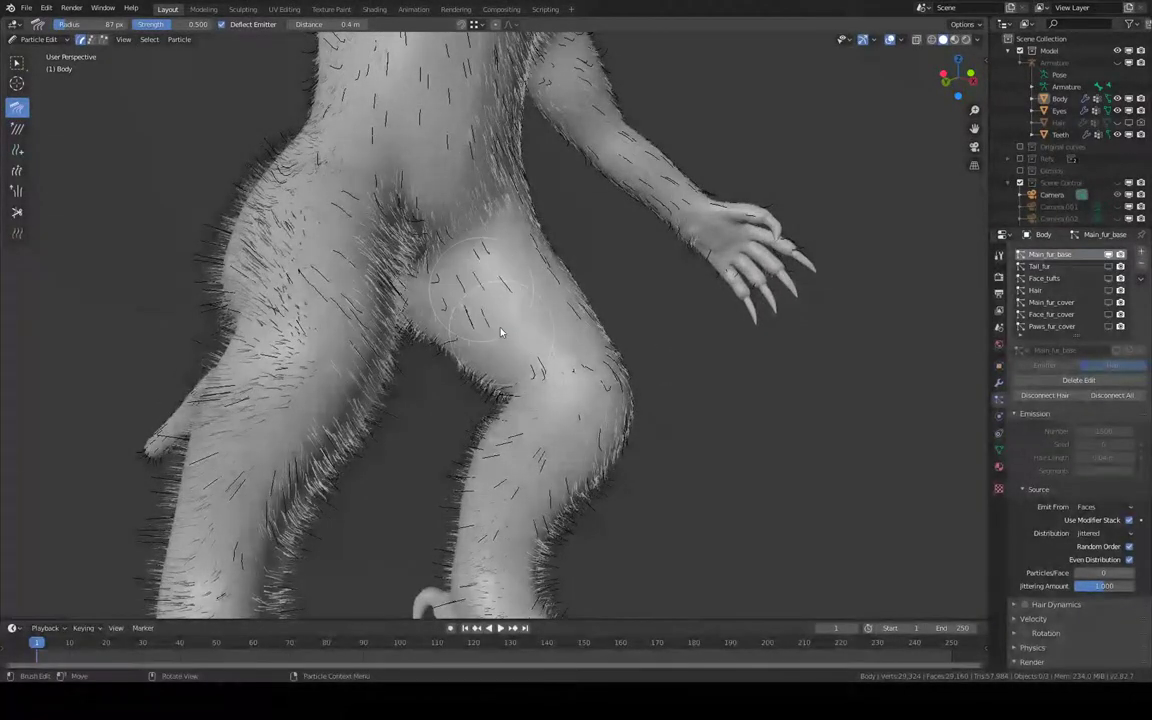
pyautogui.moveTo(510, 327)
pyautogui.mouseDown(button='middle')
pyautogui.moveTo(500, 213)
pyautogui.moveTo(536, 206)
pyautogui.mouseUp(button='middle')
pyautogui.moveTo(536, 280)
pyautogui.mouseDown(button='middle')
pyautogui.moveTo(553, 193)
pyautogui.moveTo(580, 329)
pyautogui.mouseUp(button='middle')
pyautogui.moveTo(580, 335); pyautogui.dragTo(612, 428)
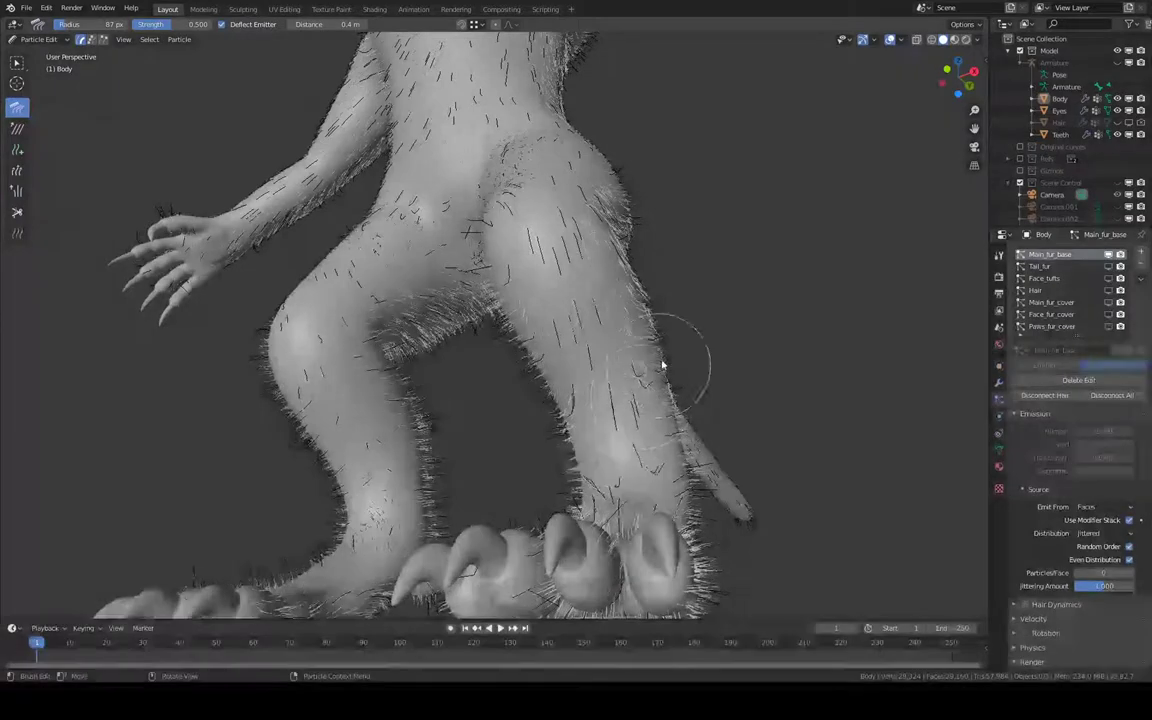
pyautogui.moveTo(663, 360); pyautogui.dragTo(586, 380, button='middle')
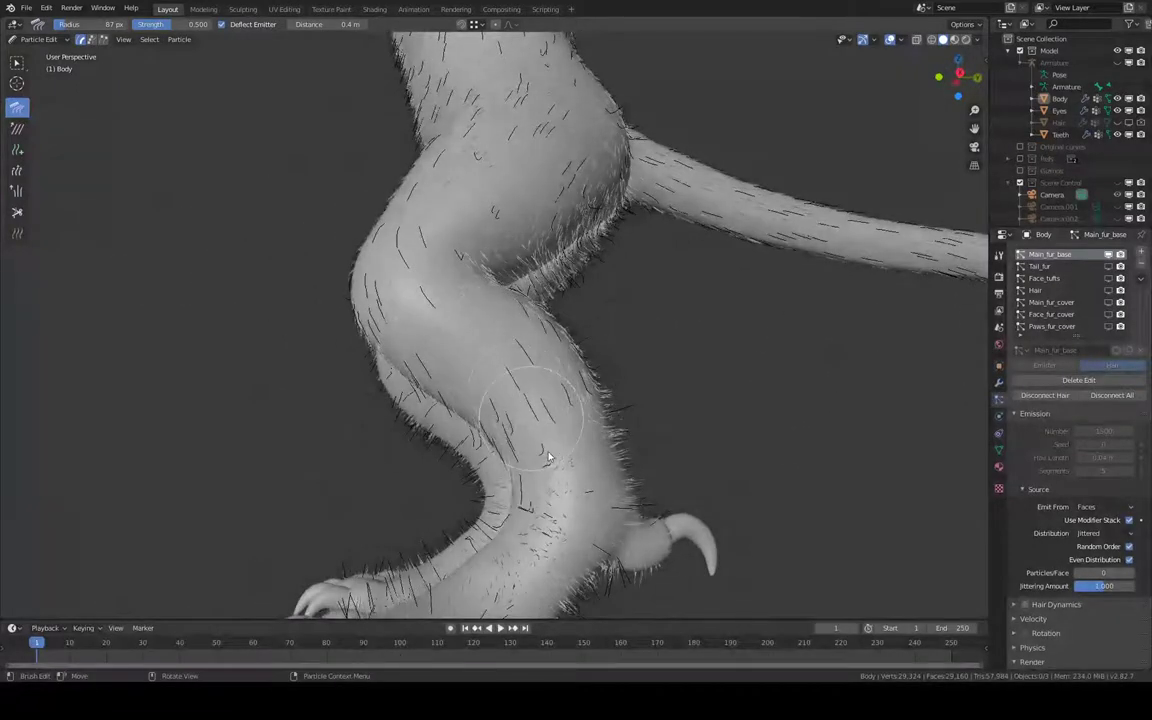
pyautogui.moveTo(547, 437)
pyautogui.mouseDown(button='middle')
pyautogui.moveTo(470, 416)
pyautogui.moveTo(365, 342)
pyautogui.mouseUp(button='middle')
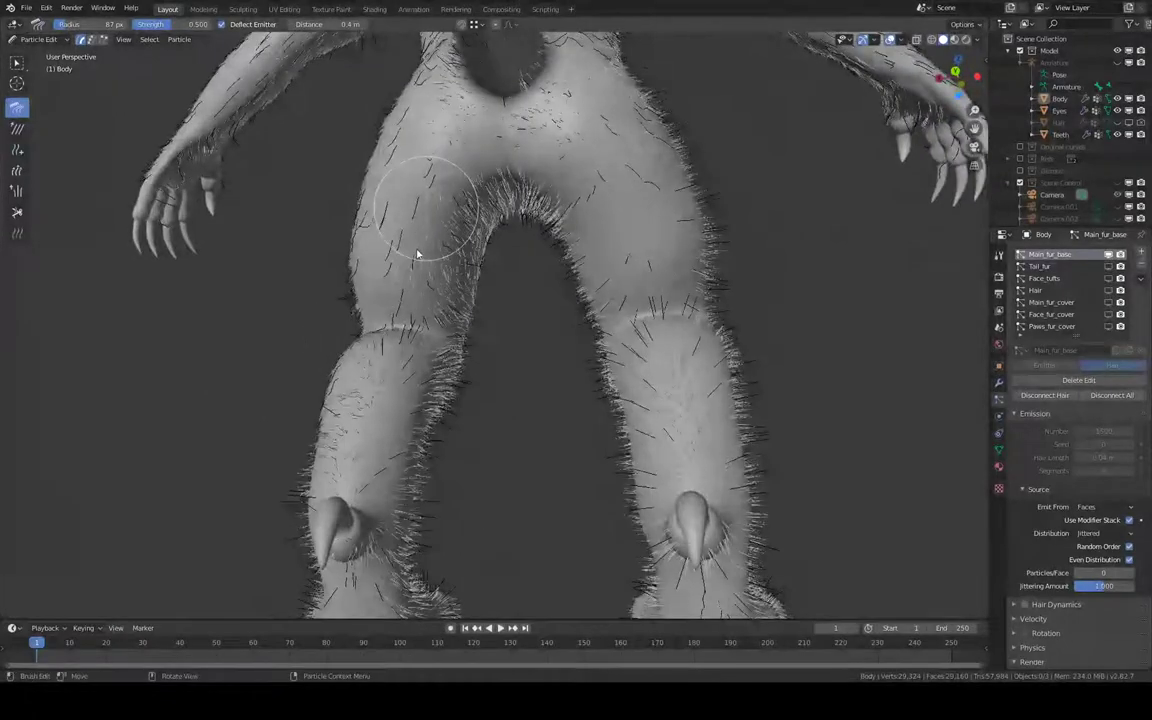
# Comb the hair along the inner leg edge and around the inner ankle.
pyautogui.moveTo(455, 257)
pyautogui.mouseDown(button='middle')
pyautogui.moveTo(422, 257)
pyautogui.moveTo(461, 278)
pyautogui.mouseUp(button='middle')
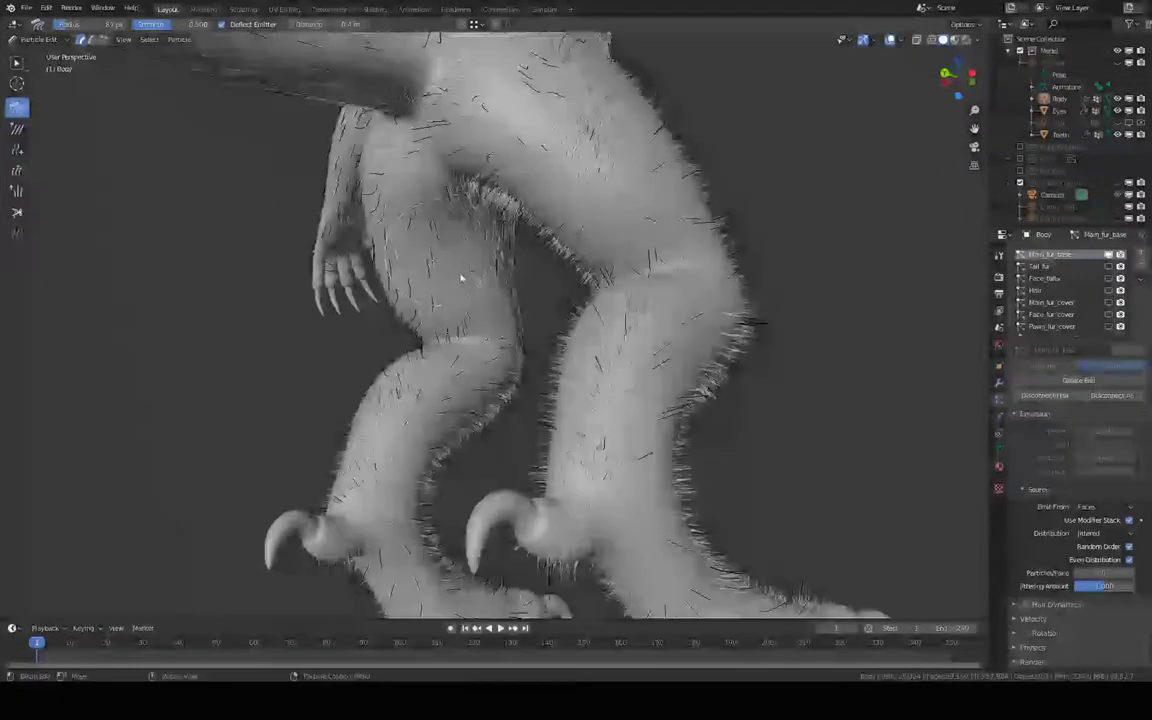
pyautogui.moveTo(399, 231)
pyautogui.mouseDown(button='middle')
pyautogui.moveTo(433, 208)
pyautogui.moveTo(447, 244)
pyautogui.moveTo(406, 215)
pyautogui.moveTo(516, 257)
pyautogui.moveTo(501, 172)
pyautogui.moveTo(500, 213)
pyautogui.moveTo(587, 258)
pyautogui.mouseUp(button='middle')
pyautogui.moveTo(596, 333)
pyautogui.mouseDown(button='middle')
pyautogui.moveTo(640, 257)
pyautogui.moveTo(602, 343)
pyautogui.mouseUp(button='middle')
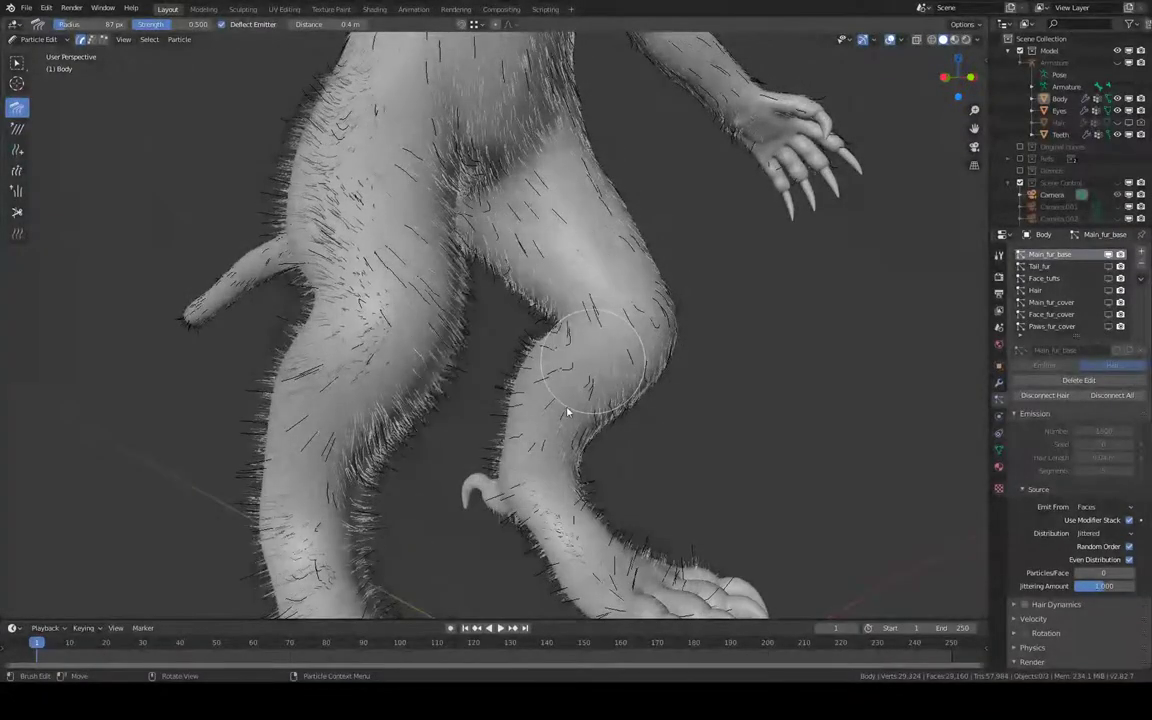
pyautogui.moveTo(575, 372); pyautogui.dragTo(563, 376, button='middle')
pyautogui.moveTo(536, 426); pyautogui.dragTo(514, 463)
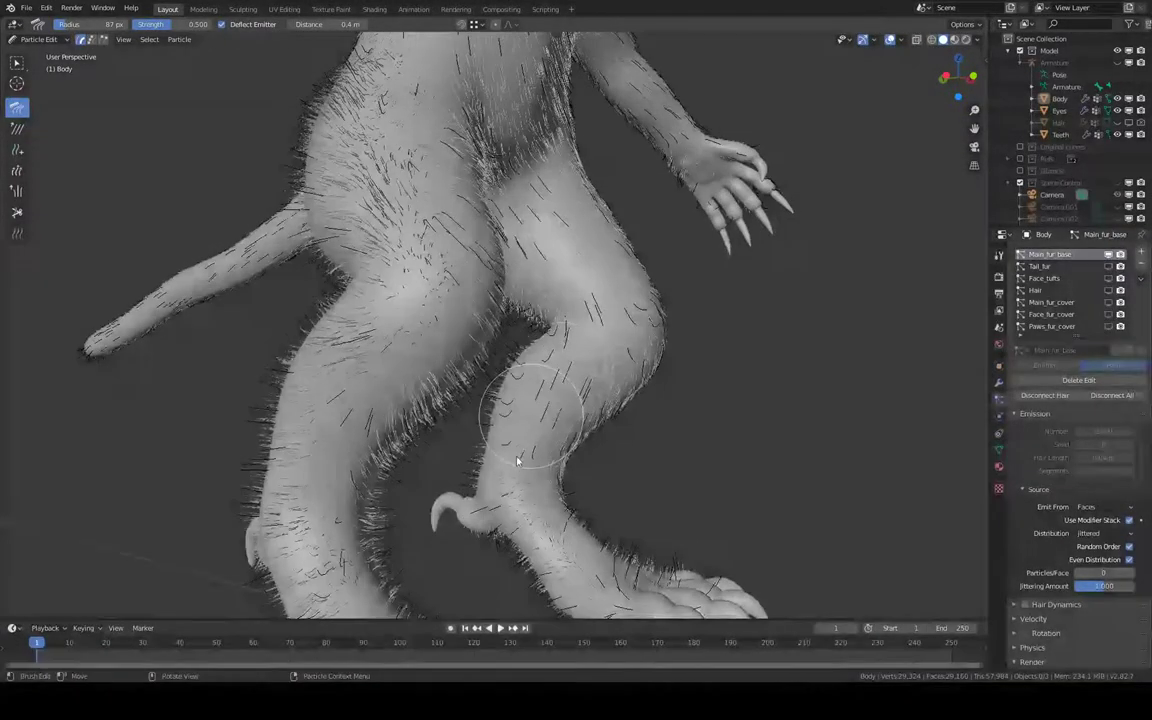
pyautogui.moveTo(534, 509); pyautogui.dragTo(546, 539)
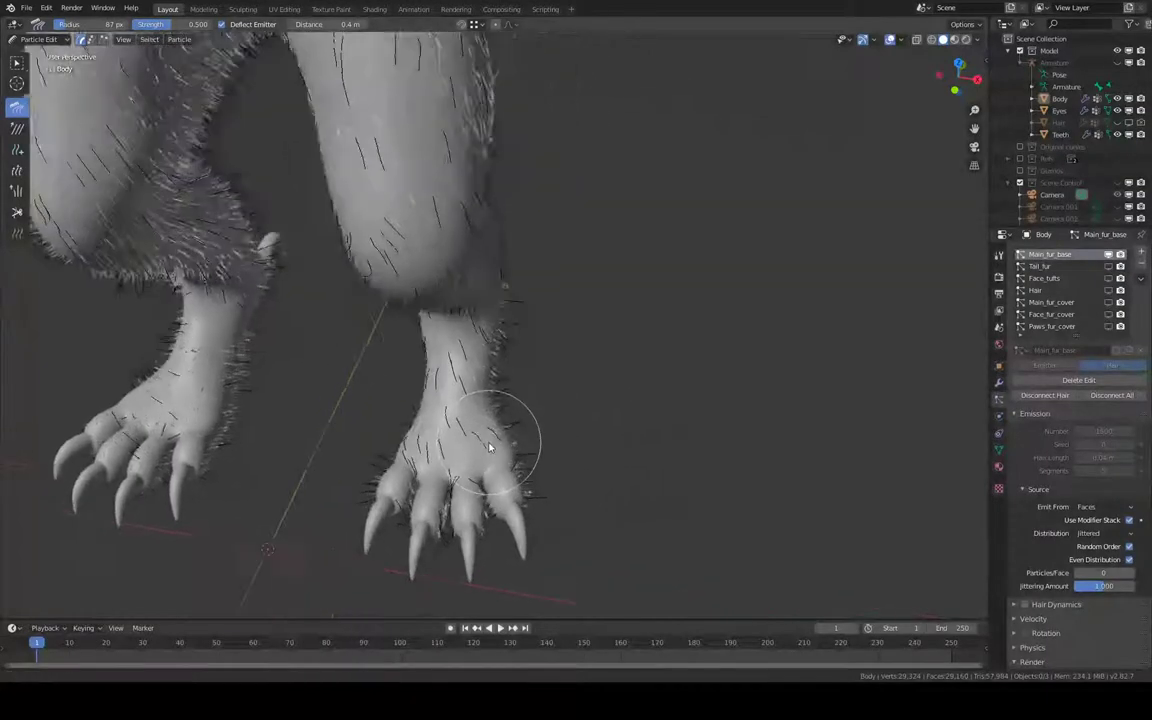
pyautogui.moveTo(490, 447)
pyautogui.mouseDown(button='middle')
pyautogui.moveTo(506, 380)
pyautogui.moveTo(442, 342)
pyautogui.moveTo(497, 362)
pyautogui.mouseUp(button='middle')
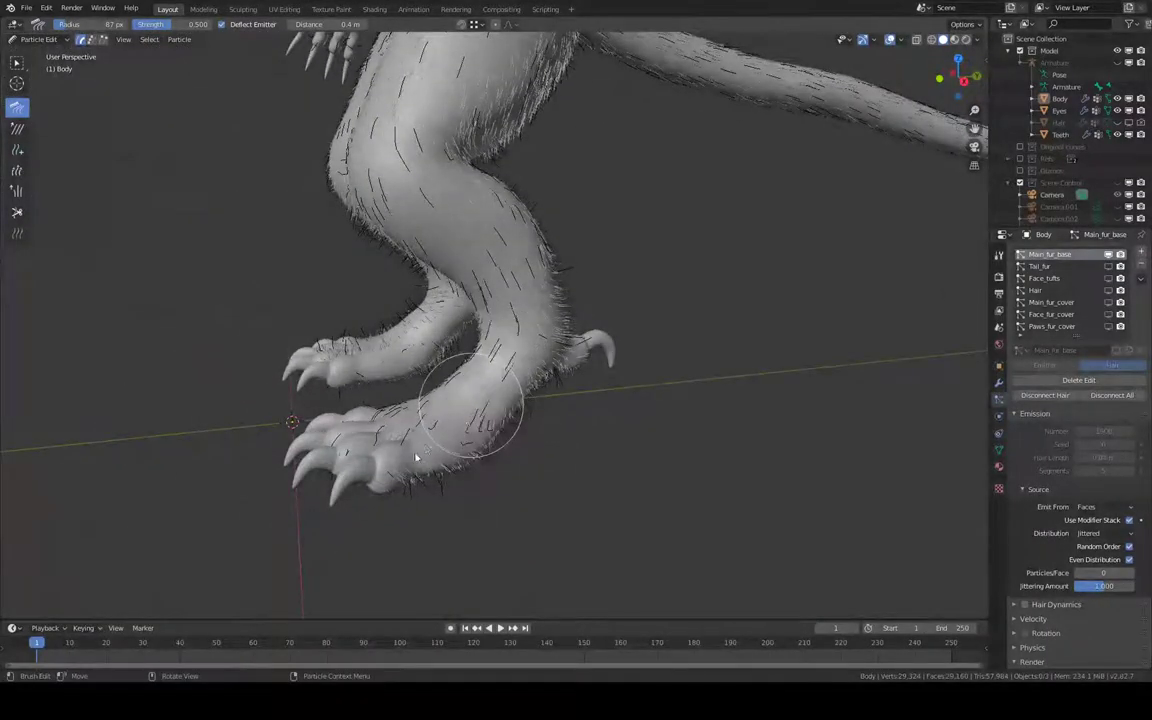
pyautogui.moveTo(505, 410); pyautogui.dragTo(490, 372, button='middle')
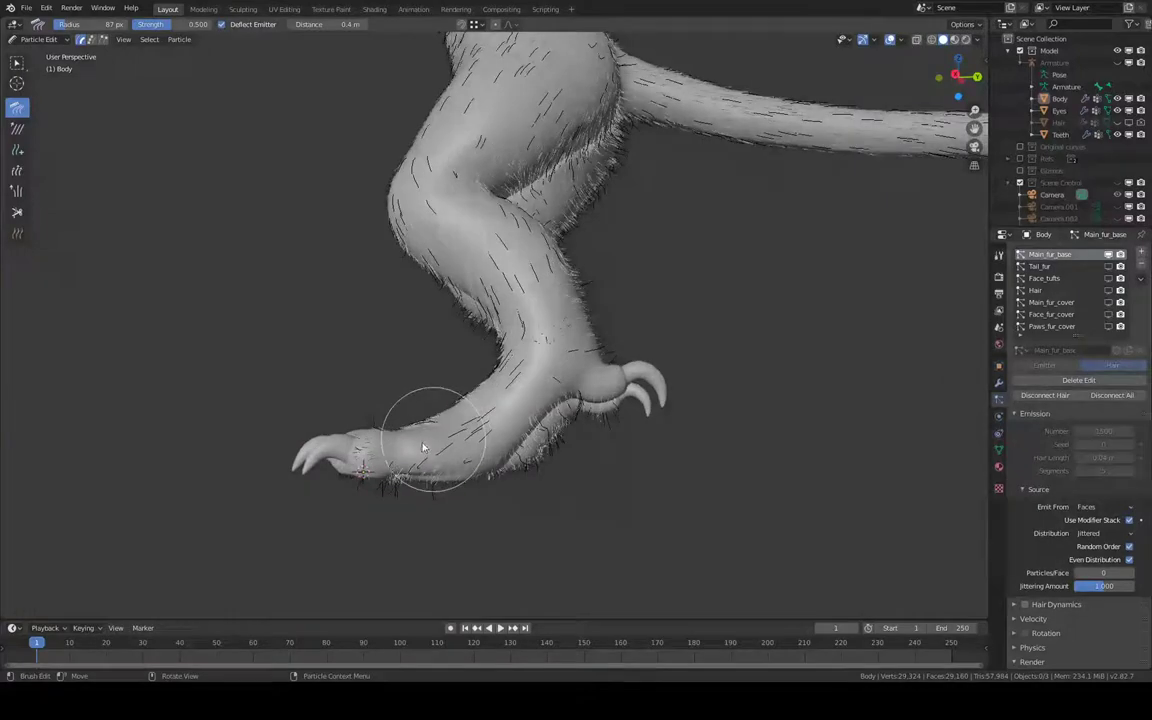
pyautogui.moveTo(415, 452)
pyautogui.mouseDown(button='middle')
pyautogui.moveTo(488, 365)
pyautogui.moveTo(548, 373)
pyautogui.moveTo(538, 383)
pyautogui.moveTo(563, 314)
pyautogui.mouseUp(button='middle')
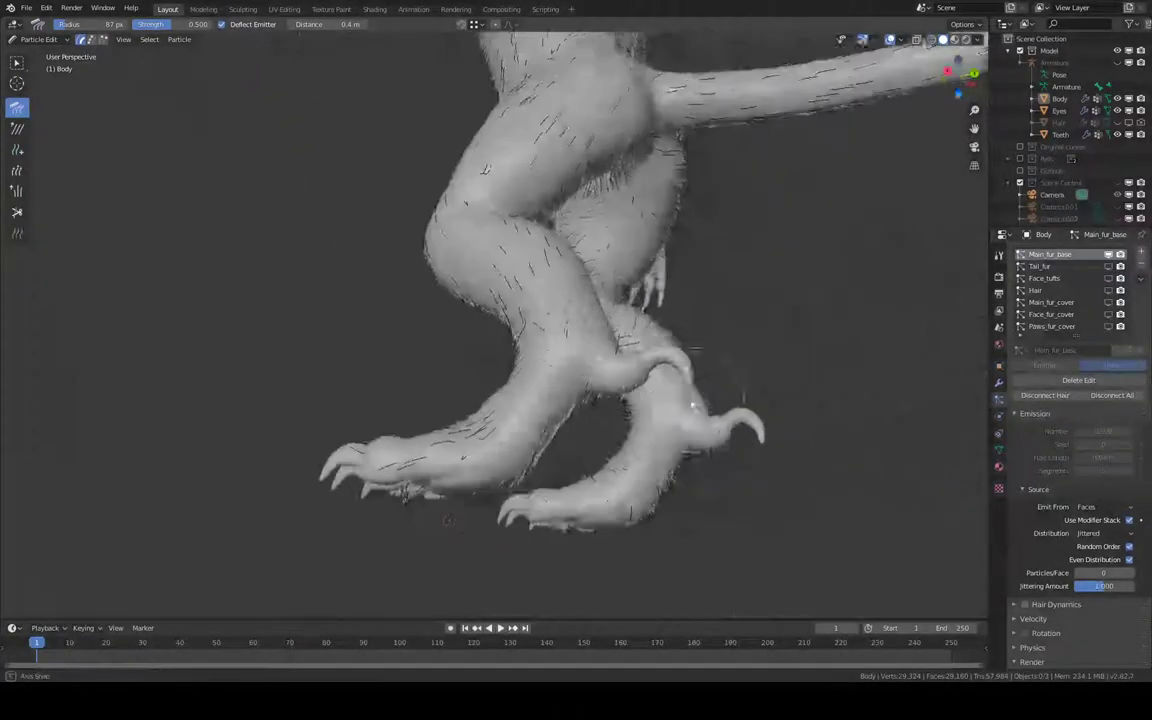
pyautogui.moveTo(548, 368)
pyautogui.mouseDown(button='middle')
pyautogui.moveTo(500, 368)
pyautogui.moveTo(527, 290)
pyautogui.moveTo(509, 275)
pyautogui.moveTo(532, 256)
pyautogui.moveTo(500, 270)
pyautogui.moveTo(486, 256)
pyautogui.mouseUp(button='middle')
pyautogui.scroll(5, 494, 368)
pyautogui.moveTo(543, 296); pyautogui.dragTo(549, 213, button='middle')
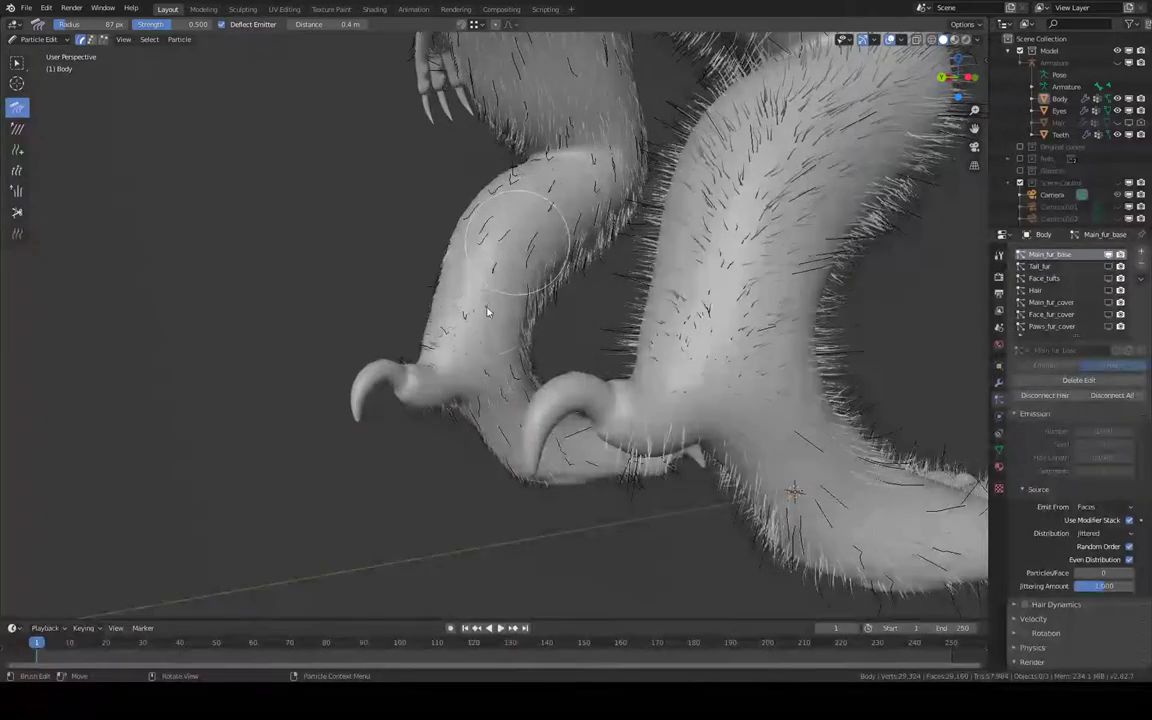
pyautogui.moveTo(483, 347)
pyautogui.mouseDown(button='middle')
pyautogui.moveTo(545, 294)
pyautogui.moveTo(581, 321)
pyautogui.moveTo(617, 283)
pyautogui.moveTo(625, 237)
pyautogui.moveTo(615, 330)
pyautogui.moveTo(563, 301)
pyautogui.moveTo(563, 360)
pyautogui.moveTo(560, 301)
pyautogui.moveTo(663, 303)
pyautogui.moveTo(689, 257)
pyautogui.moveTo(695, 320)
pyautogui.moveTo(681, 257)
pyautogui.moveTo(690, 284)
pyautogui.moveTo(622, 274)
pyautogui.moveTo(466, 172)
pyautogui.mouseUp(button='middle')
pyautogui.moveTo(464, 248)
pyautogui.mouseDown(button='middle')
pyautogui.moveTo(534, 245)
pyautogui.moveTo(548, 265)
pyautogui.moveTo(517, 202)
pyautogui.moveTo(488, 257)
pyautogui.mouseUp(button='middle')
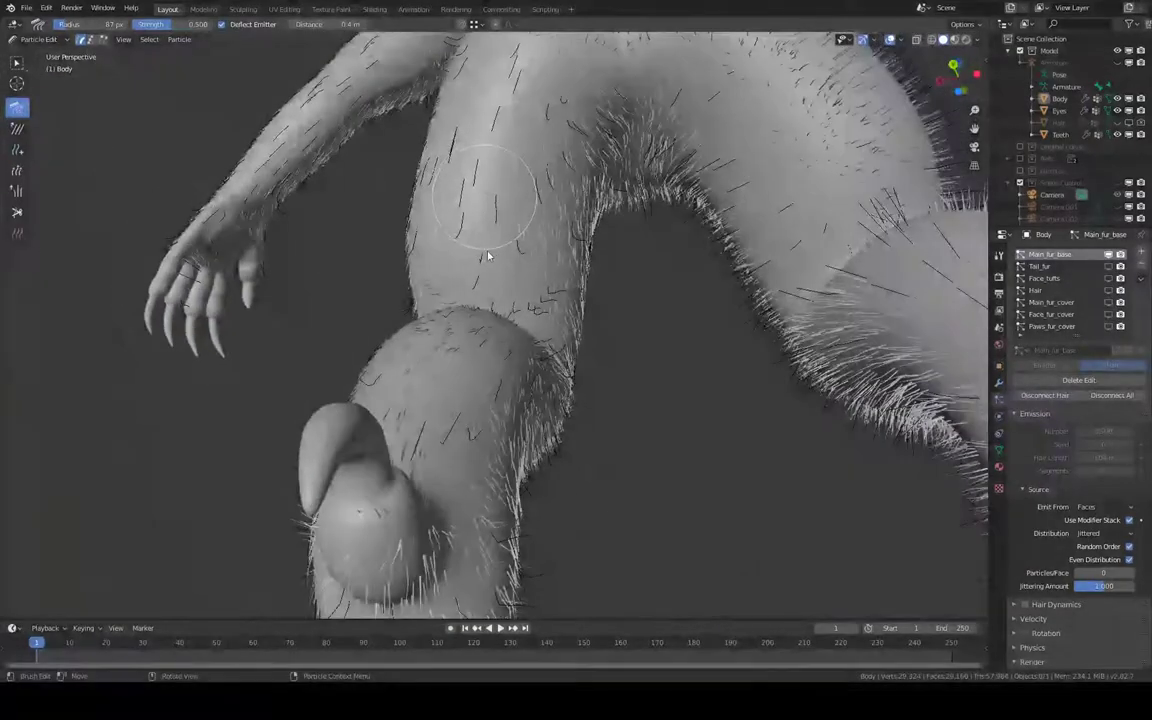
# Comb the hair behind the knee down along the leg.
pyautogui.moveTo(533, 313)
pyautogui.mouseDown(button='middle')
pyautogui.moveTo(579, 257)
pyautogui.moveTo(557, 285)
pyautogui.mouseUp(button='middle')
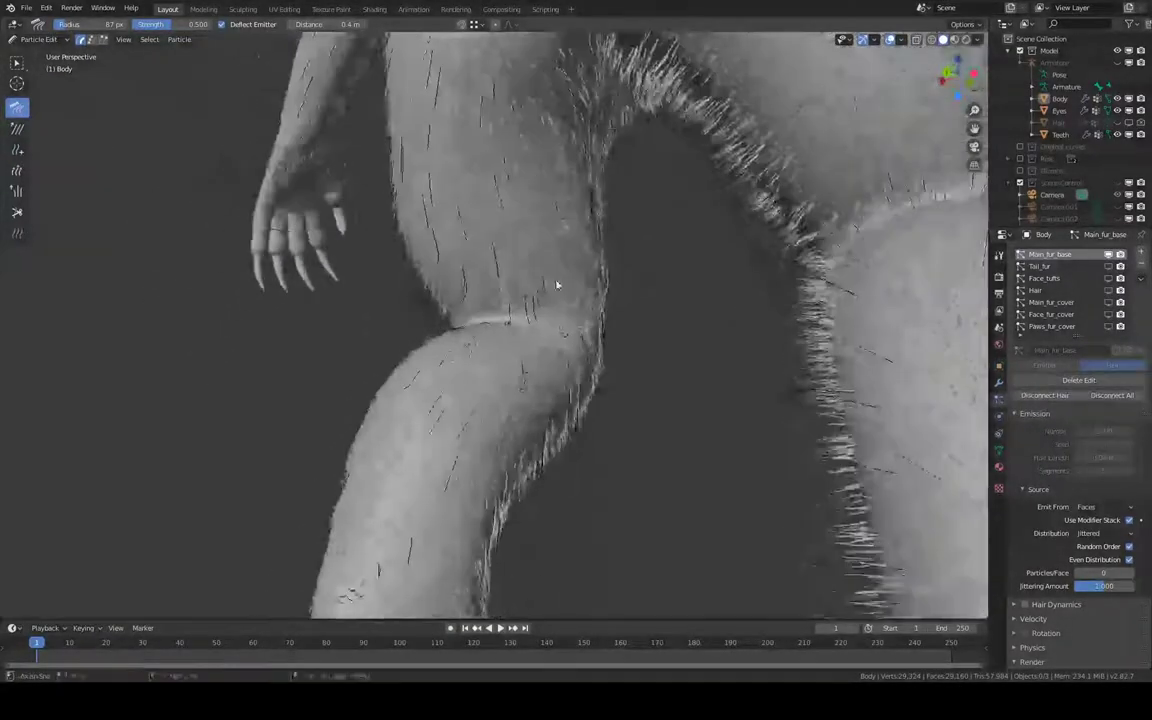
pyautogui.moveTo(597, 378)
pyautogui.mouseDown()
pyautogui.moveTo(512, 440)
pyautogui.moveTo(563, 471)
pyautogui.mouseUp()
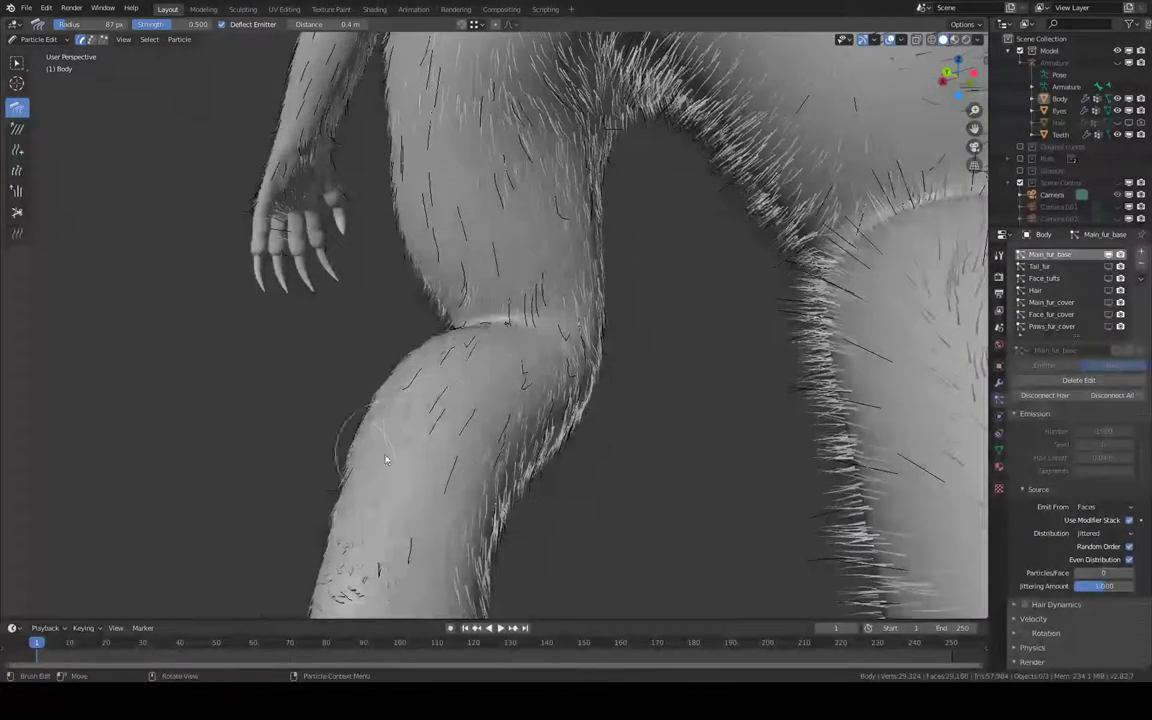
pyautogui.moveTo(321, 470)
pyautogui.mouseDown(button='middle')
pyautogui.moveTo(367, 470)
pyautogui.moveTo(611, 329)
pyautogui.moveTo(518, 443)
pyautogui.mouseUp(button='middle')
pyautogui.moveTo(440, 328)
pyautogui.mouseDown(button='middle')
pyautogui.moveTo(496, 311)
pyautogui.moveTo(465, 314)
pyautogui.mouseUp(button='middle')
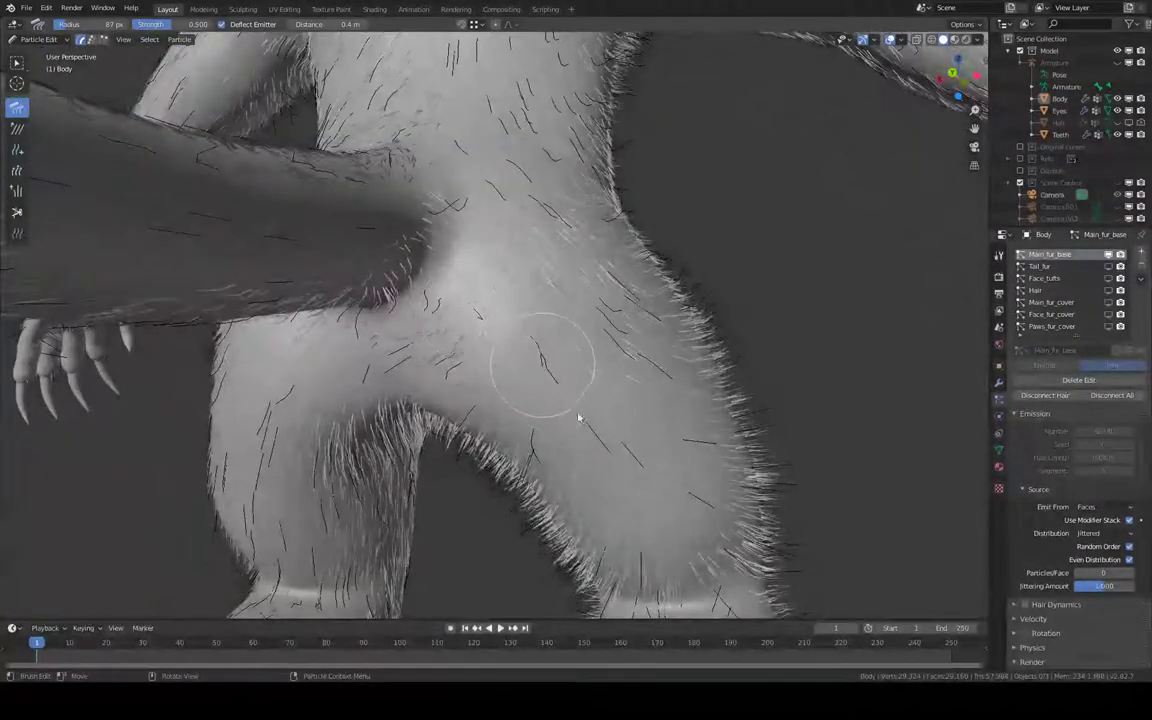
pyautogui.moveTo(558, 410)
pyautogui.mouseDown(button='middle')
pyautogui.moveTo(602, 280)
pyautogui.moveTo(650, 288)
pyautogui.mouseUp(button='middle')
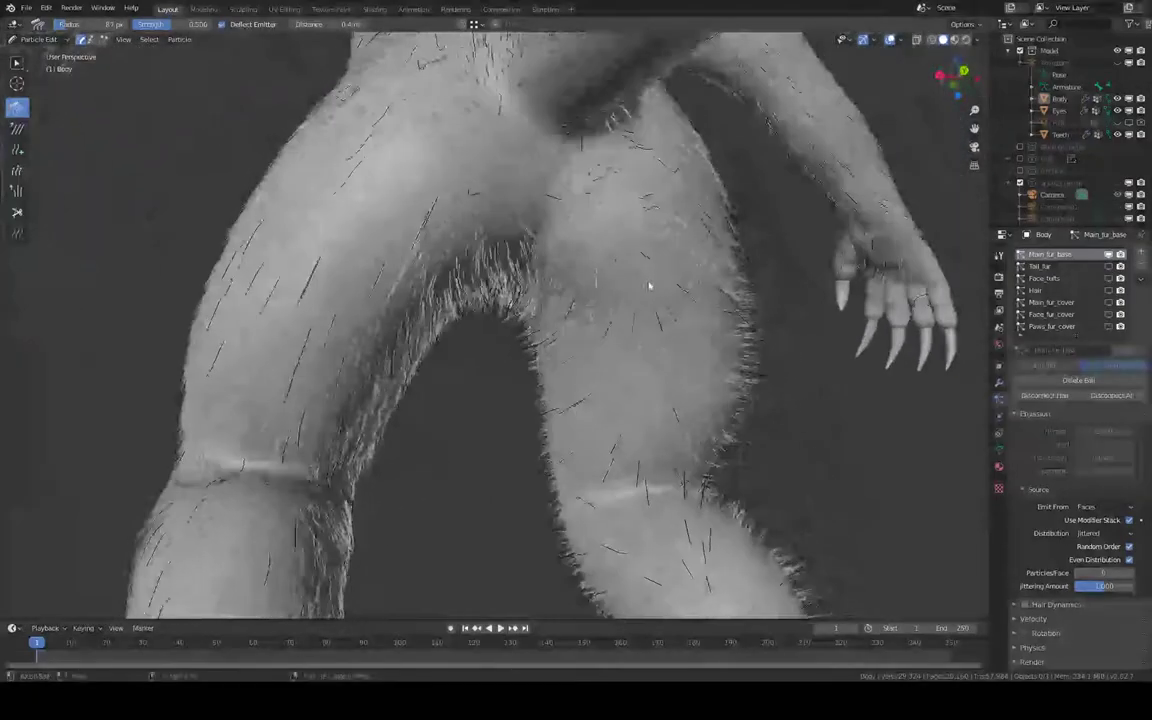
pyautogui.moveTo(599, 367); pyautogui.dragTo(599, 357, button='middle')
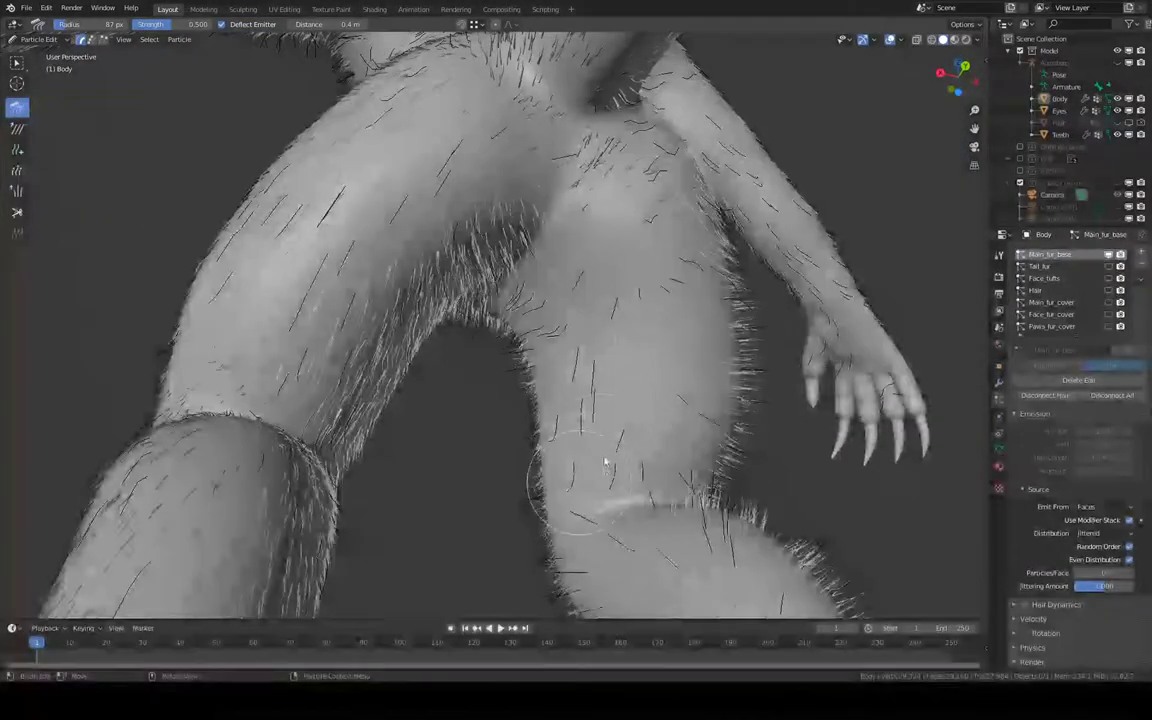
pyautogui.moveTo(607, 432); pyautogui.dragTo(577, 410, button='middle')
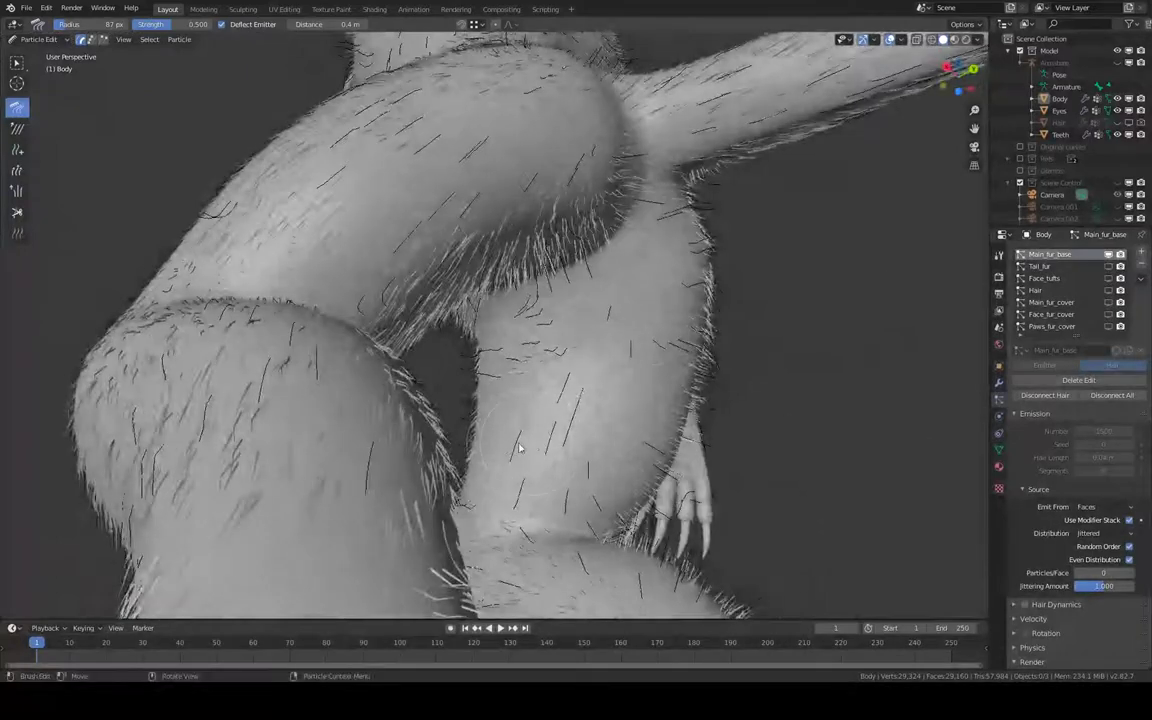
# Comb the hair across the thigh where it meets the hip.
pyautogui.moveTo(519, 449)
pyautogui.mouseDown(button='middle')
pyautogui.moveTo(604, 458)
pyautogui.moveTo(496, 342)
pyautogui.moveTo(504, 399)
pyautogui.moveTo(517, 337)
pyautogui.mouseUp(button='middle')
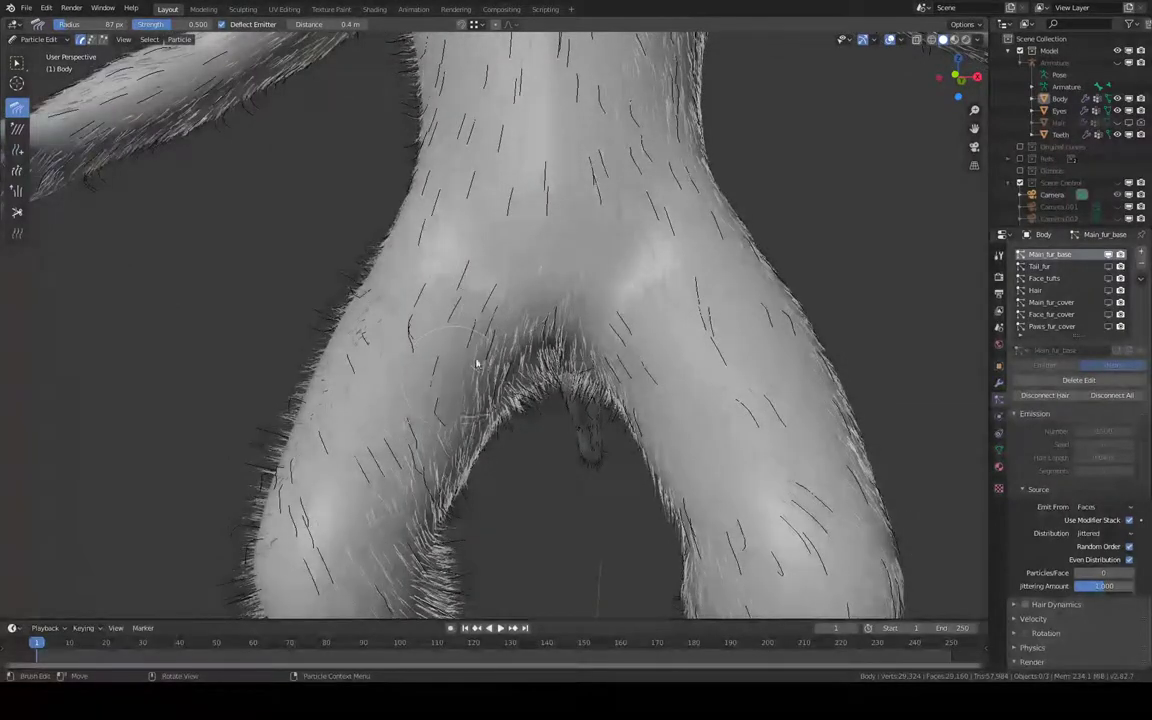
pyautogui.moveTo(463, 378)
pyautogui.mouseDown(button='middle')
pyautogui.moveTo(560, 365)
pyautogui.moveTo(373, 290)
pyautogui.mouseUp(button='middle')
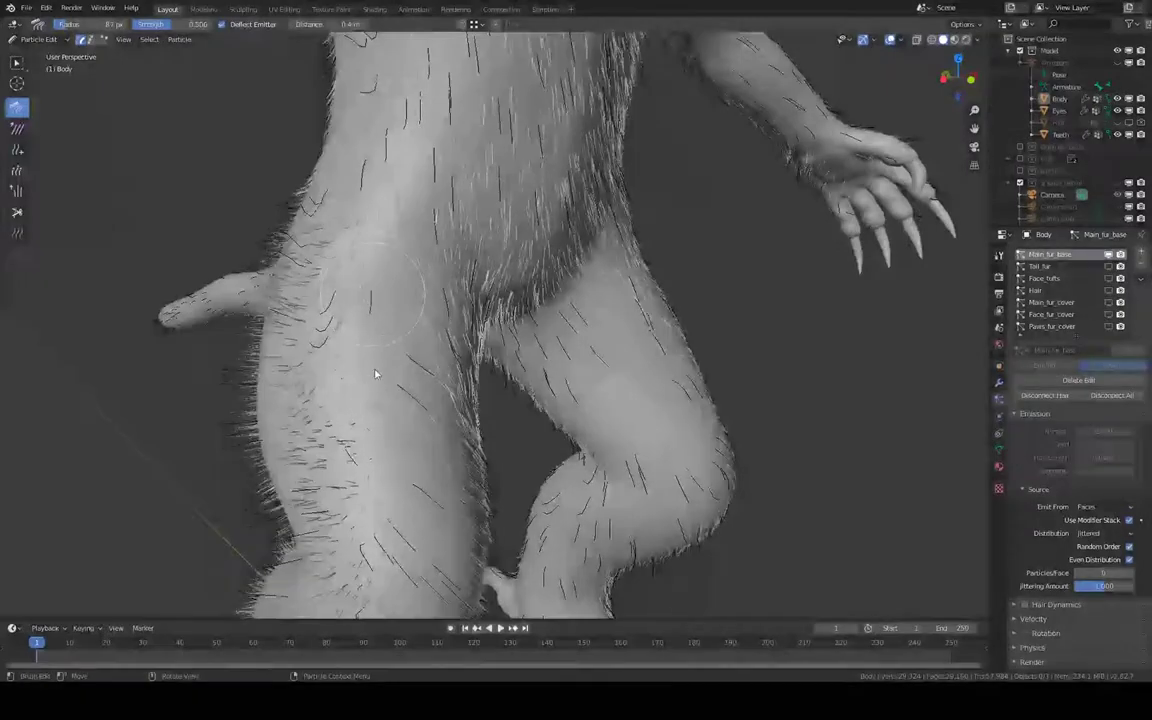
pyautogui.moveTo(378, 378)
pyautogui.mouseDown(button='middle')
pyautogui.moveTo(452, 323)
pyautogui.moveTo(440, 305)
pyautogui.moveTo(452, 298)
pyautogui.moveTo(426, 292)
pyautogui.moveTo(431, 336)
pyautogui.mouseUp(button='middle')
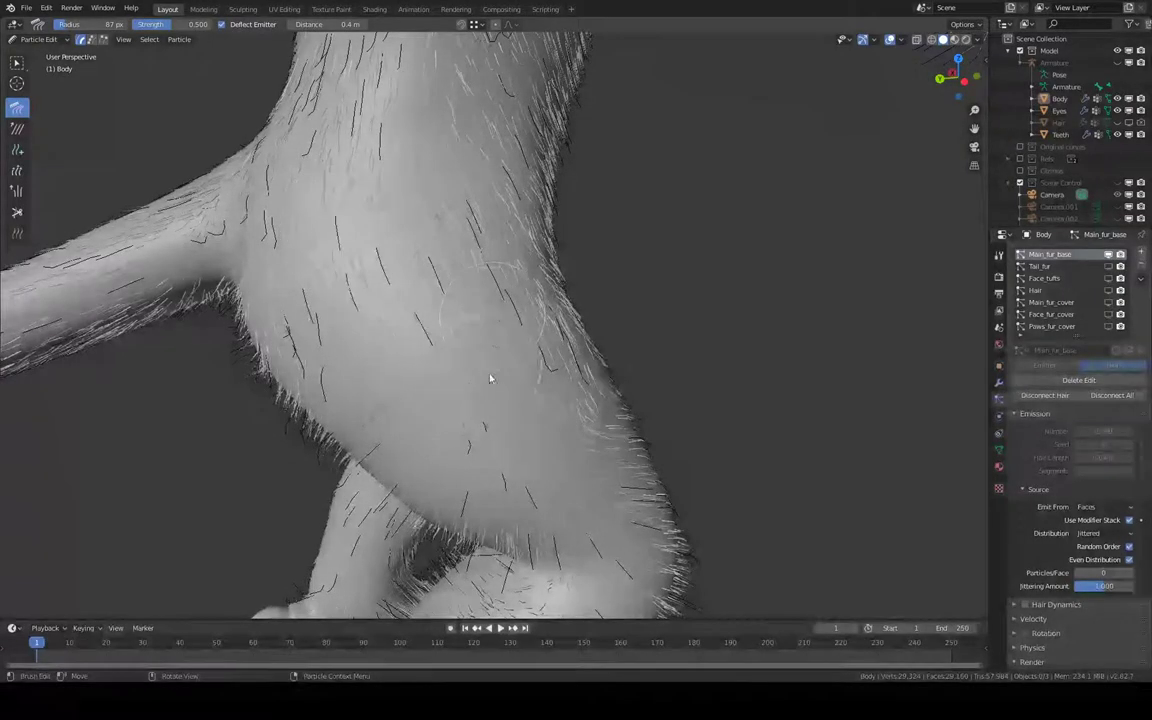
pyautogui.moveTo(440, 336); pyautogui.dragTo(447, 317, button='middle')
pyautogui.moveTo(493, 369)
pyautogui.mouseDown(button='middle')
pyautogui.moveTo(540, 334)
pyautogui.moveTo(442, 334)
pyautogui.moveTo(462, 302)
pyautogui.mouseUp(button='middle')
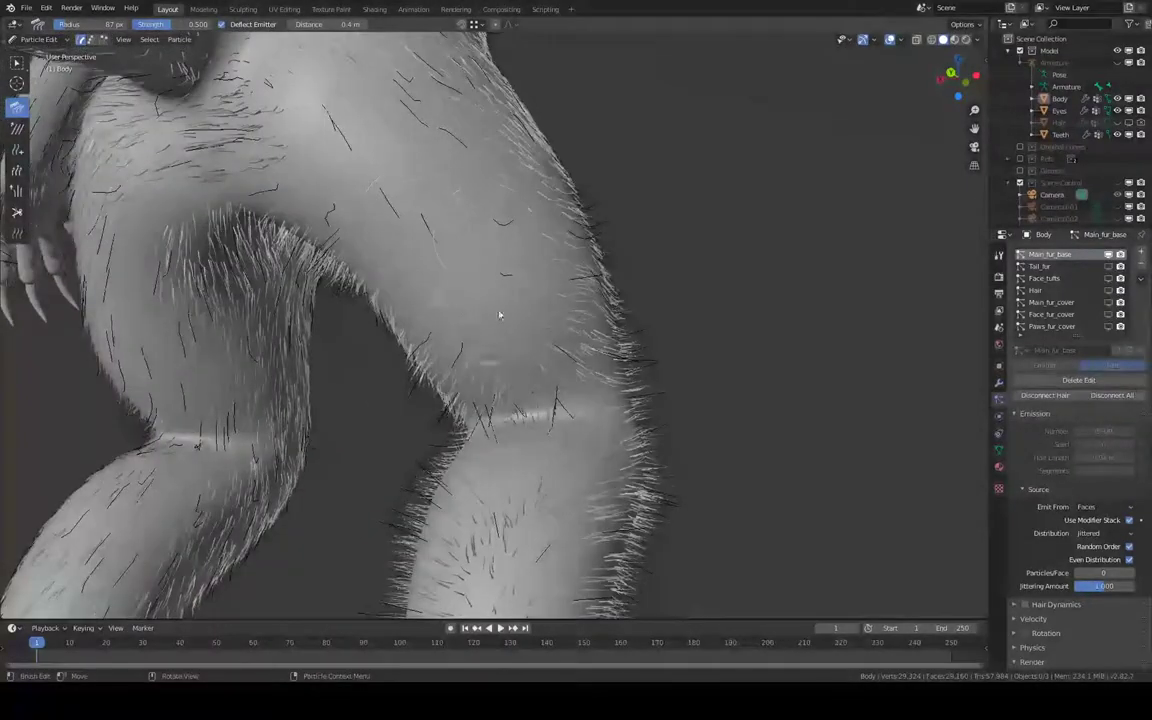
pyautogui.moveTo(527, 371); pyautogui.dragTo(534, 354)
pyautogui.moveTo(564, 362)
pyautogui.mouseDown(button='middle')
pyautogui.moveTo(483, 342)
pyautogui.moveTo(422, 388)
pyautogui.moveTo(458, 327)
pyautogui.moveTo(422, 352)
pyautogui.moveTo(427, 247)
pyautogui.moveTo(397, 286)
pyautogui.moveTo(406, 334)
pyautogui.moveTo(463, 406)
pyautogui.moveTo(443, 348)
pyautogui.moveTo(447, 252)
pyautogui.mouseUp(button='middle')
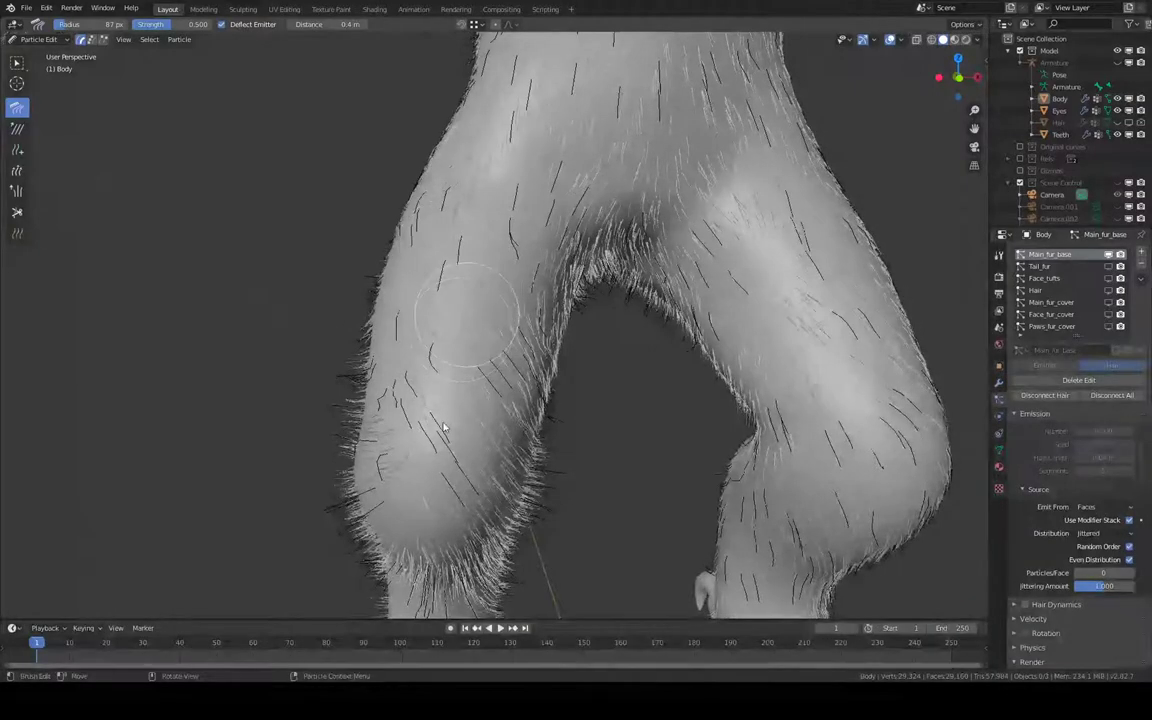
# Comb the thigh strands and the hair around the knee and crotch.
pyautogui.moveTo(444, 427); pyautogui.dragTo(506, 350)
pyautogui.moveTo(489, 440)
pyautogui.mouseDown()
pyautogui.moveTo(494, 404)
pyautogui.moveTo(470, 458)
pyautogui.mouseUp()
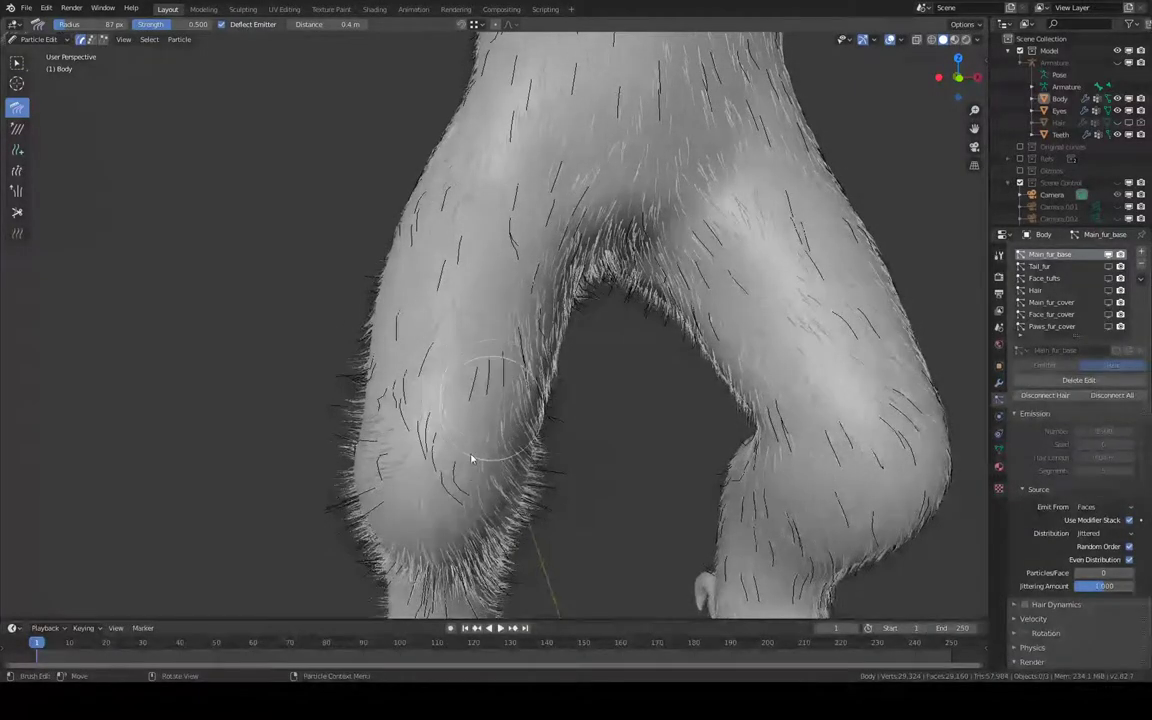
pyautogui.moveTo(470, 458)
pyautogui.mouseDown(button='middle')
pyautogui.moveTo(465, 386)
pyautogui.moveTo(494, 382)
pyautogui.mouseUp(button='middle')
pyautogui.moveTo(494, 383)
pyautogui.mouseDown()
pyautogui.moveTo(488, 404)
pyautogui.moveTo(510, 302)
pyautogui.mouseUp()
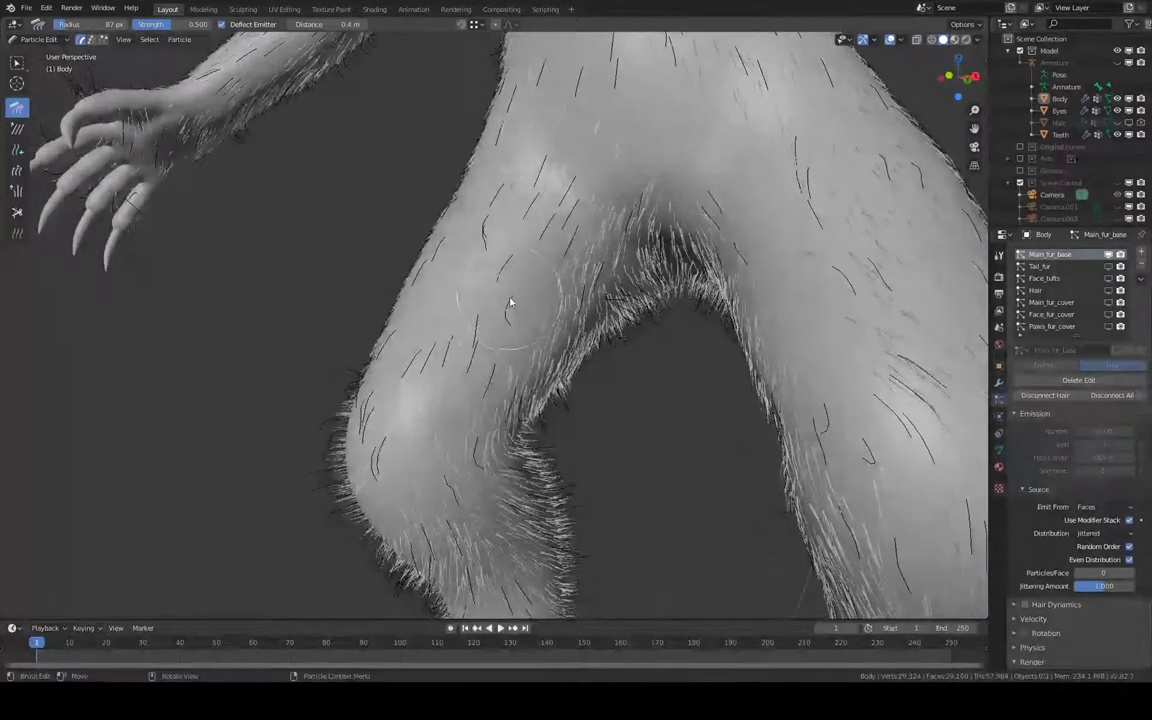
pyautogui.moveTo(506, 295); pyautogui.dragTo(418, 385, button='middle')
pyautogui.moveTo(418, 385); pyautogui.dragTo(470, 420)
pyautogui.moveTo(470, 420); pyautogui.dragTo(463, 290, button='middle')
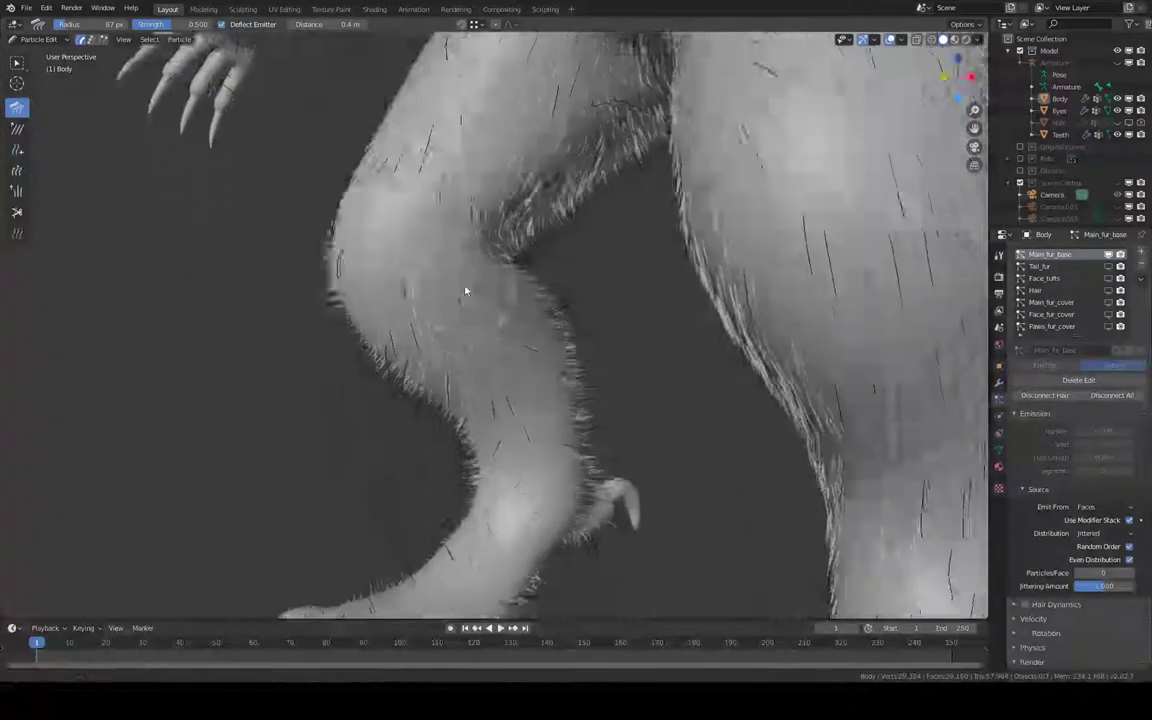
# Comb the upper thigh hair upward and re-comb the upper leg.
pyautogui.moveTo(491, 355)
pyautogui.mouseDown(button='middle')
pyautogui.moveTo(470, 321)
pyautogui.moveTo(506, 375)
pyautogui.moveTo(530, 340)
pyautogui.moveTo(519, 390)
pyautogui.mouseUp(button='middle')
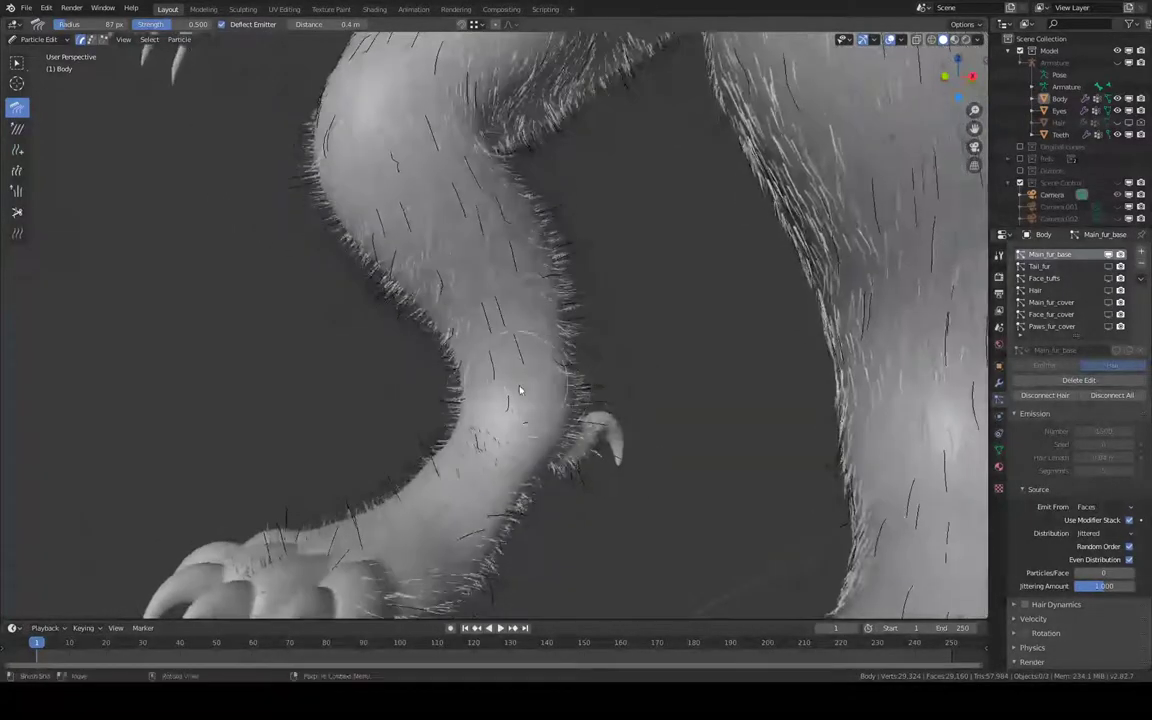
pyautogui.moveTo(490, 455)
pyautogui.mouseDown(button='middle')
pyautogui.moveTo(550, 411)
pyautogui.moveTo(478, 265)
pyautogui.moveTo(474, 278)
pyautogui.mouseUp(button='middle')
pyautogui.moveTo(466, 275); pyautogui.dragTo(432, 246)
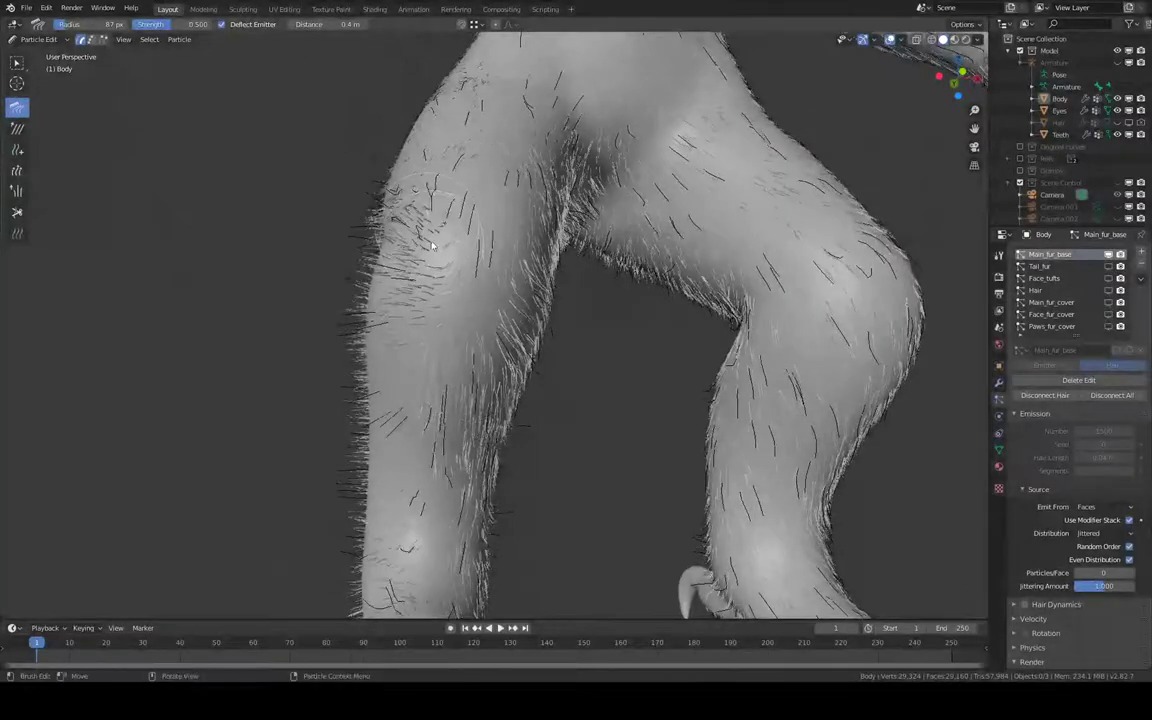
pyautogui.moveTo(418, 322); pyautogui.dragTo(433, 204)
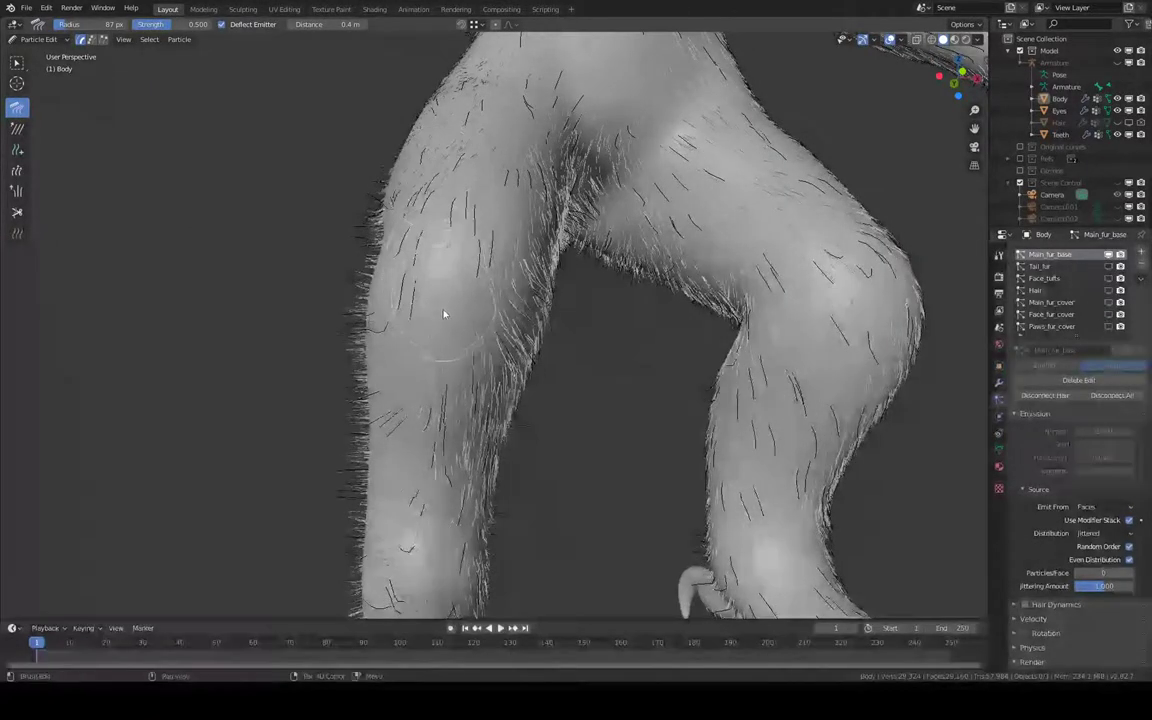
pyautogui.moveTo(442, 314)
pyautogui.mouseDown(button='middle')
pyautogui.moveTo(432, 247)
pyautogui.moveTo(422, 318)
pyautogui.mouseUp(button='middle')
pyautogui.moveTo(422, 318); pyautogui.dragTo(405, 384)
pyautogui.moveTo(401, 390)
pyautogui.mouseDown(button='middle')
pyautogui.moveTo(440, 330)
pyautogui.moveTo(514, 265)
pyautogui.moveTo(496, 229)
pyautogui.mouseUp(button='middle')
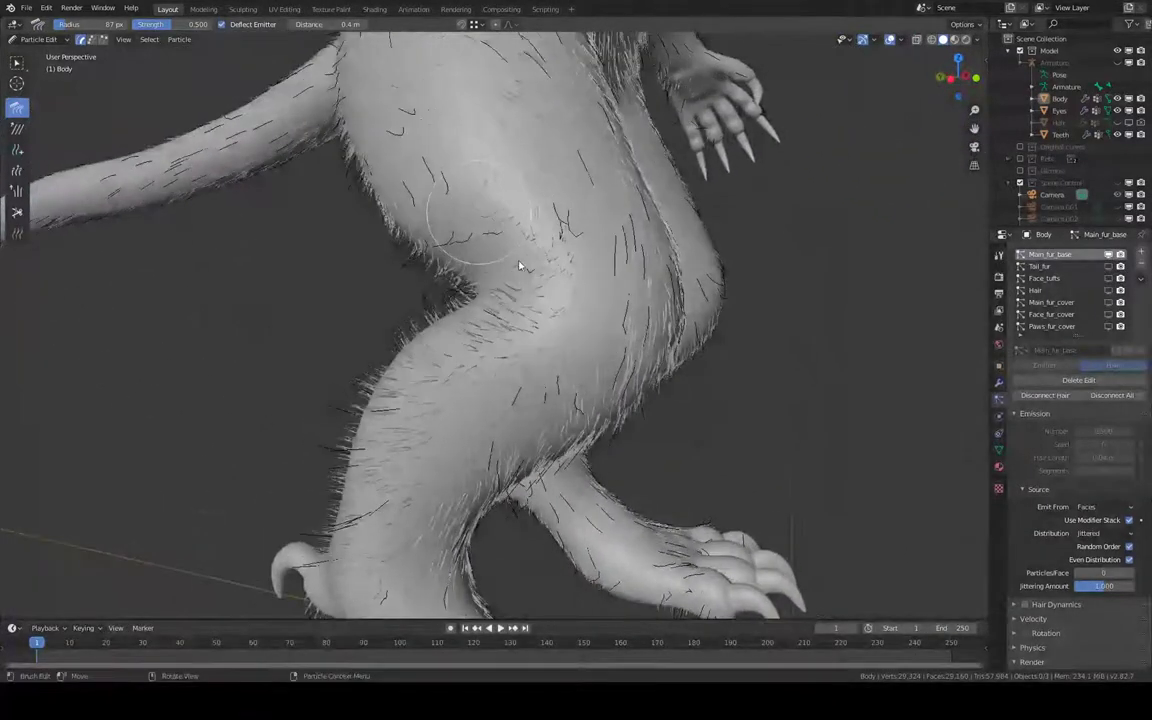
# Comb the hair near the hip and down the lower leg toward the paw.
pyautogui.moveTo(519, 265)
pyautogui.mouseDown()
pyautogui.moveTo(479, 250)
pyautogui.moveTo(560, 255)
pyautogui.moveTo(568, 271)
pyautogui.mouseUp()
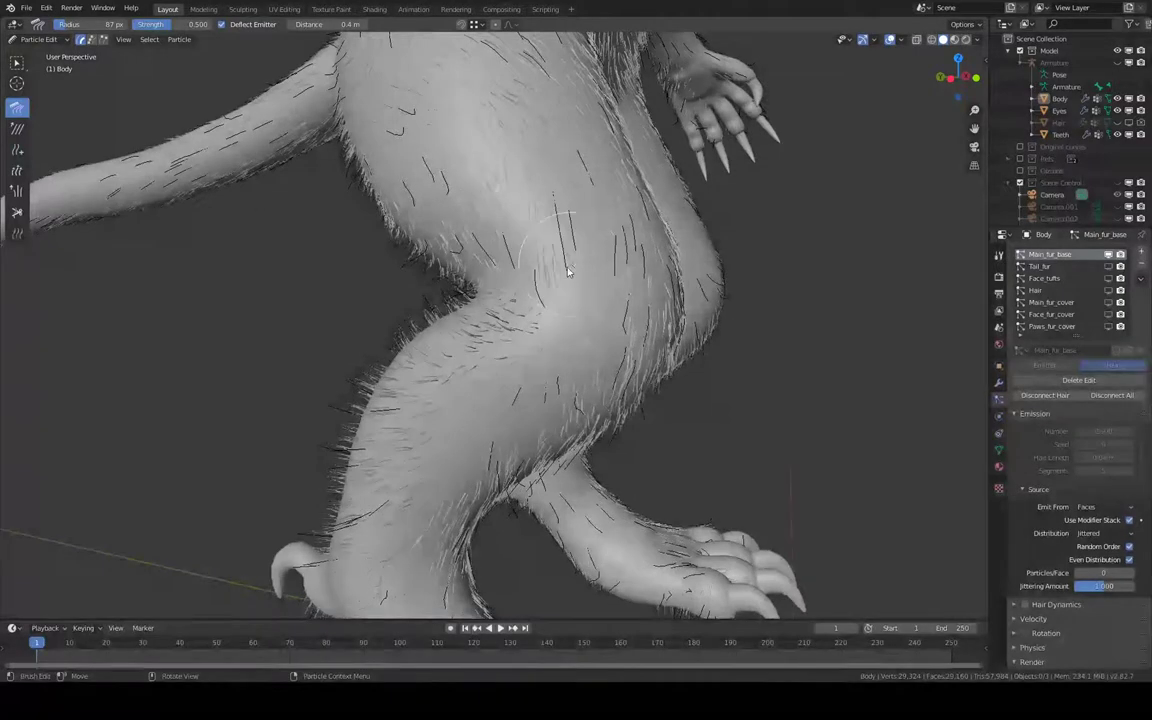
pyautogui.moveTo(510, 348); pyautogui.dragTo(509, 292, button='middle')
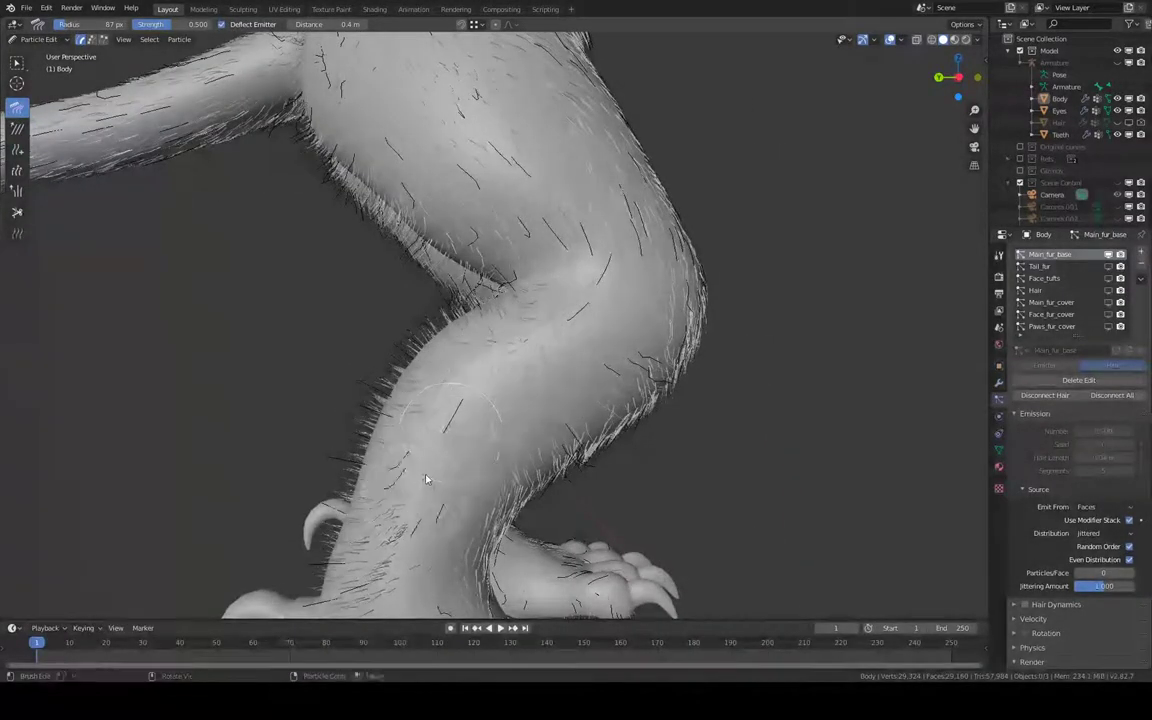
pyautogui.moveTo(424, 478); pyautogui.dragTo(447, 350, button='middle')
pyautogui.moveTo(436, 421); pyautogui.dragTo(442, 415)
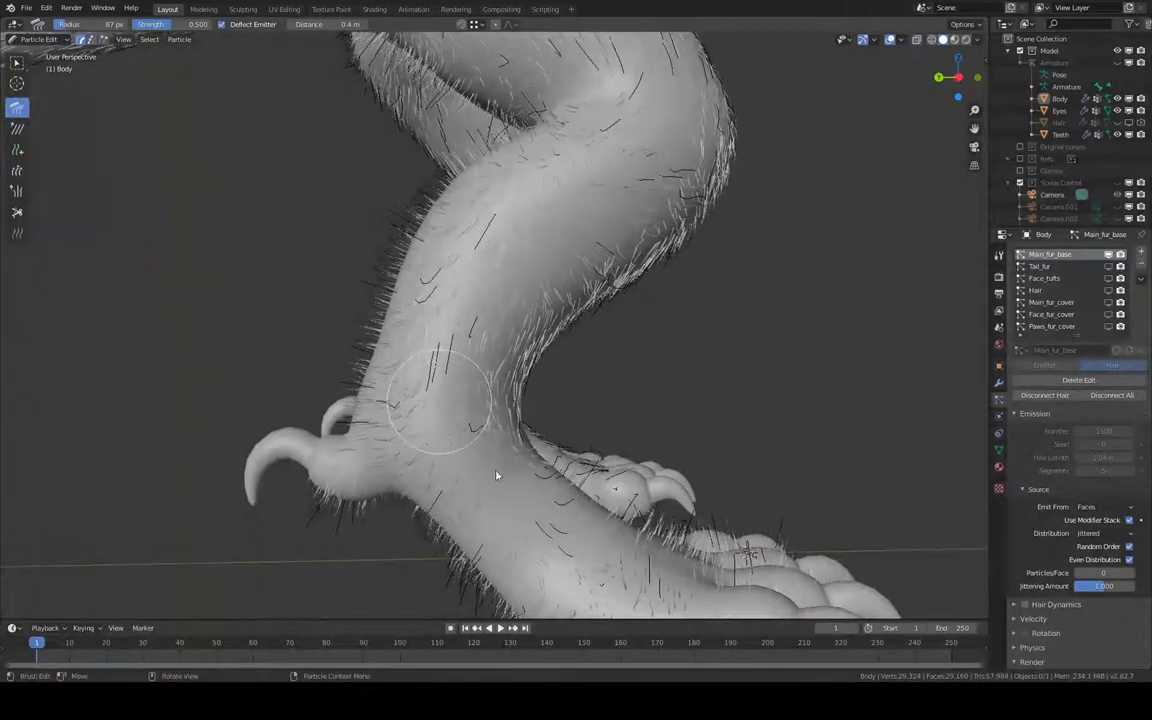
pyautogui.moveTo(496, 475); pyautogui.dragTo(457, 464, button='middle')
pyautogui.moveTo(510, 494); pyautogui.dragTo(575, 540)
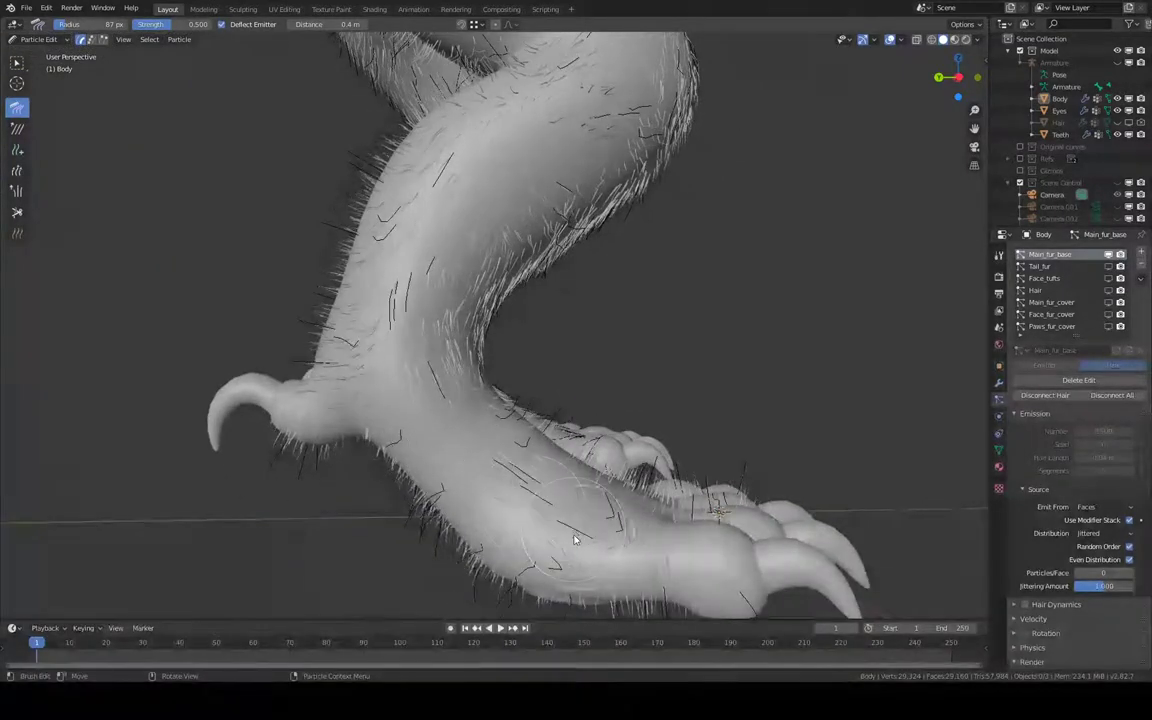
# Comb the hair at the top of the right leg.
pyautogui.moveTo(476, 394)
pyautogui.mouseDown(button='middle')
pyautogui.moveTo(560, 381)
pyautogui.moveTo(576, 224)
pyautogui.mouseUp(button='middle')
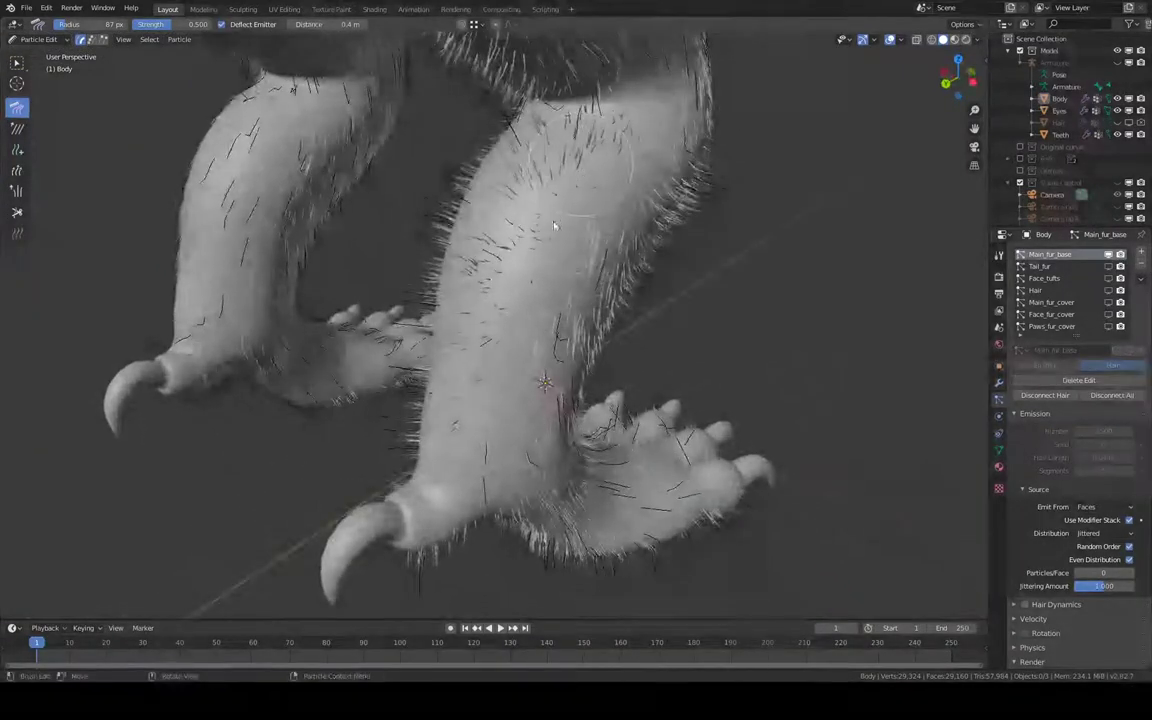
pyautogui.moveTo(511, 298)
pyautogui.mouseDown(button='middle')
pyautogui.moveTo(540, 270)
pyautogui.moveTo(496, 248)
pyautogui.mouseUp(button='middle')
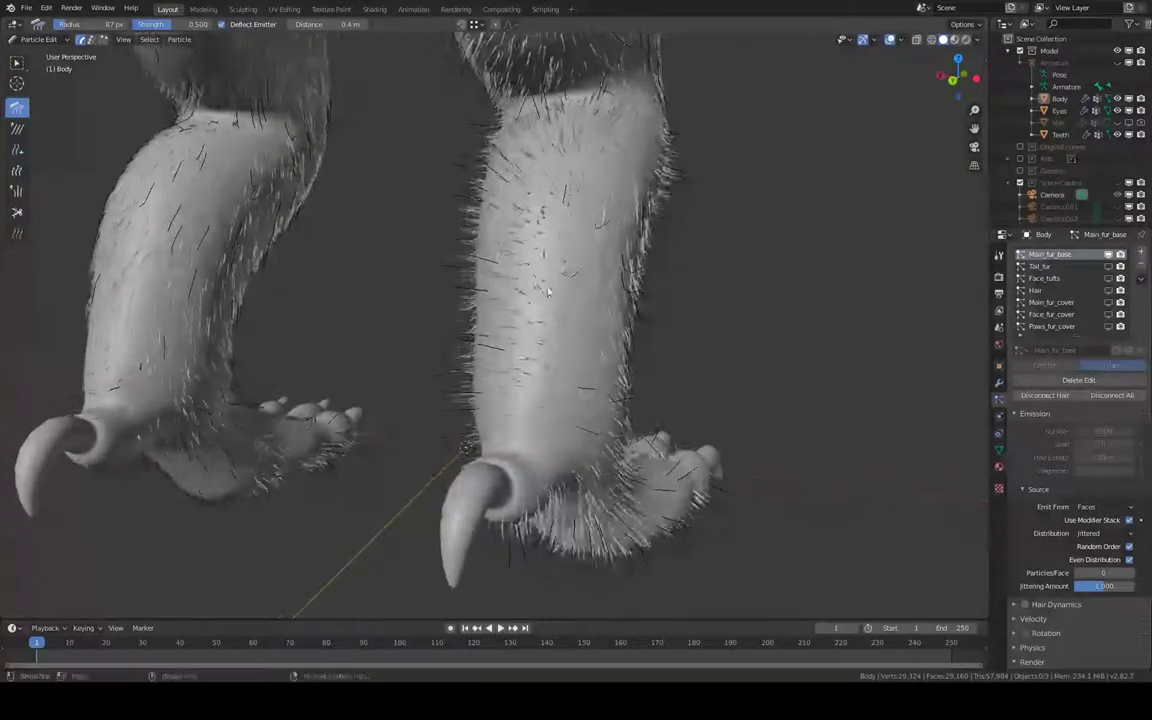
pyautogui.moveTo(572, 263)
pyautogui.mouseDown(button='middle')
pyautogui.moveTo(536, 307)
pyautogui.moveTo(479, 237)
pyautogui.mouseUp(button='middle')
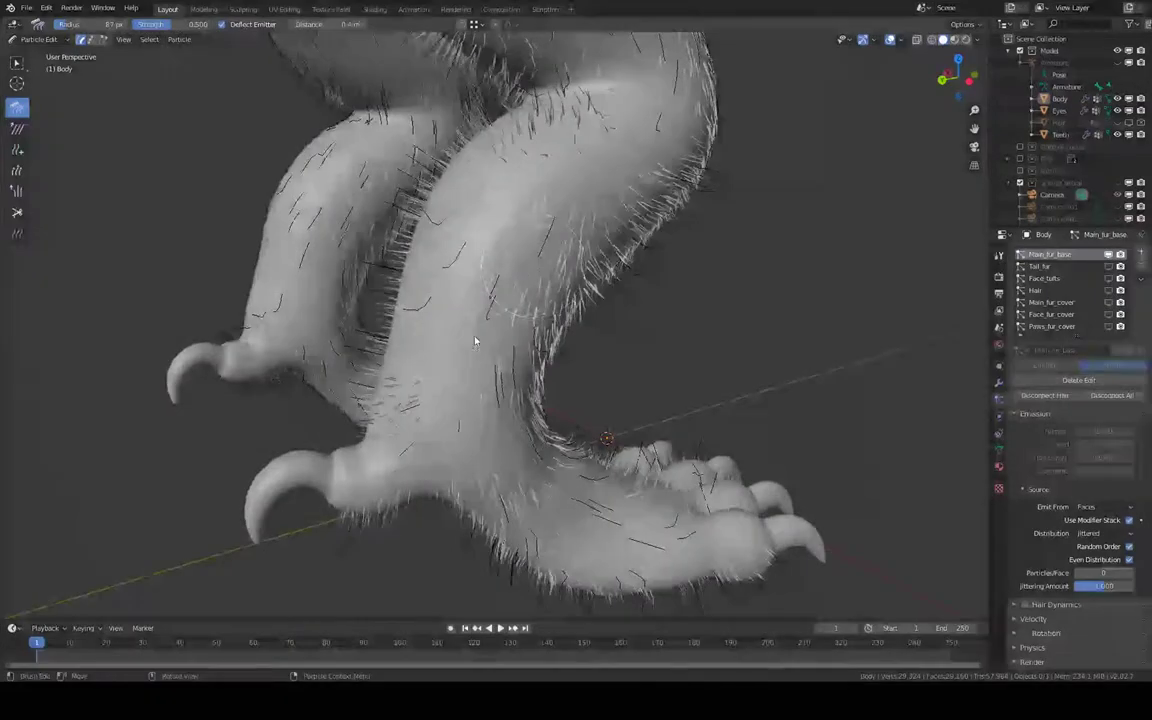
pyautogui.moveTo(424, 342); pyautogui.dragTo(535, 314, button='middle')
pyautogui.moveTo(576, 221); pyautogui.dragTo(580, 245)
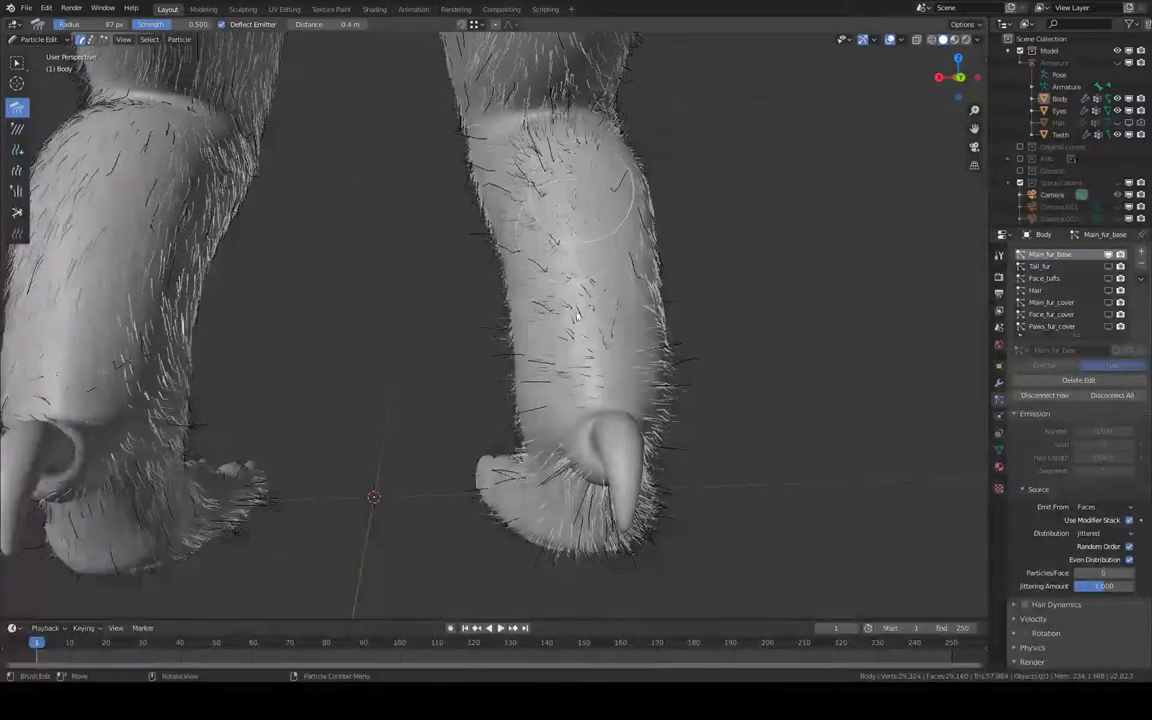
pyautogui.moveTo(581, 325); pyautogui.dragTo(578, 214, button='middle')
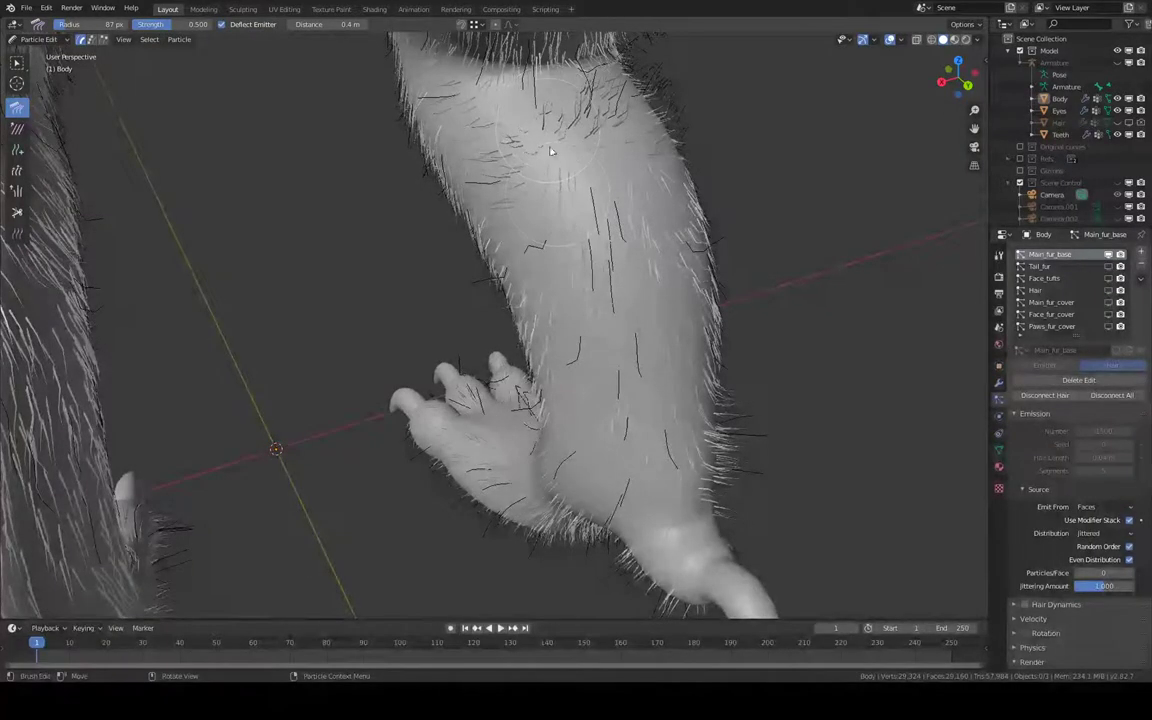
# Comb the fur along the bent leg's upper and left edges.
pyautogui.moveTo(554, 237); pyautogui.dragTo(581, 332, button='middle')
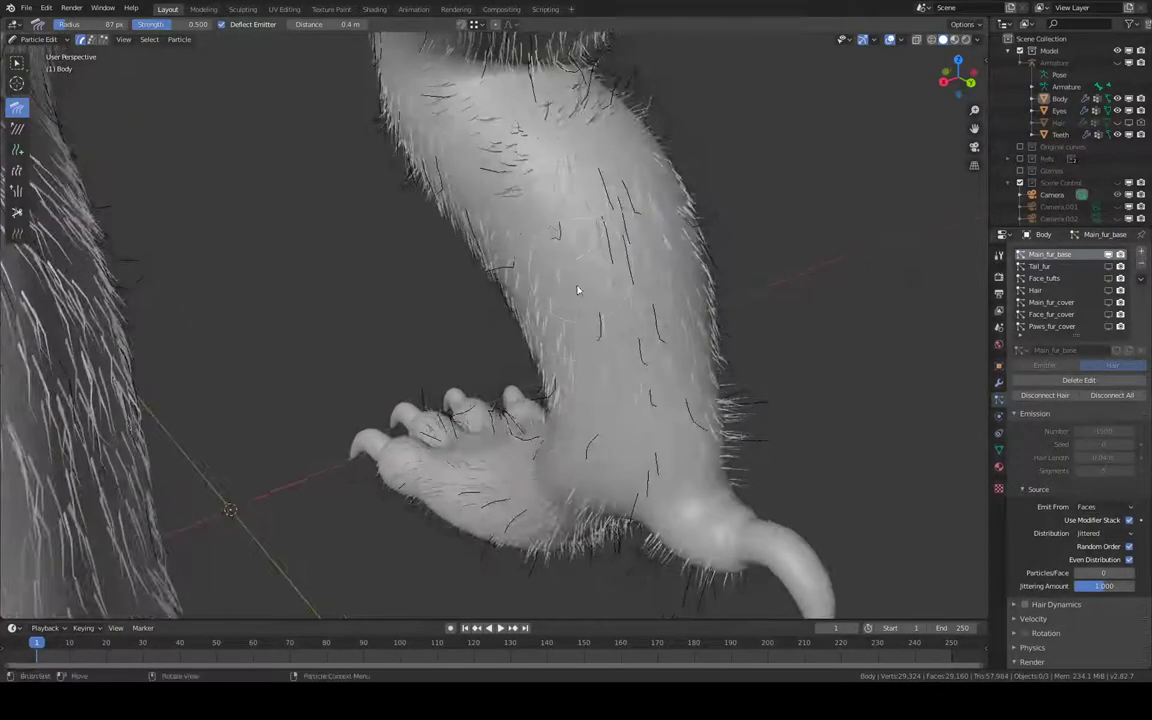
pyautogui.moveTo(588, 381)
pyautogui.mouseDown(button='middle')
pyautogui.moveTo(571, 257)
pyautogui.moveTo(544, 242)
pyautogui.mouseUp(button='middle')
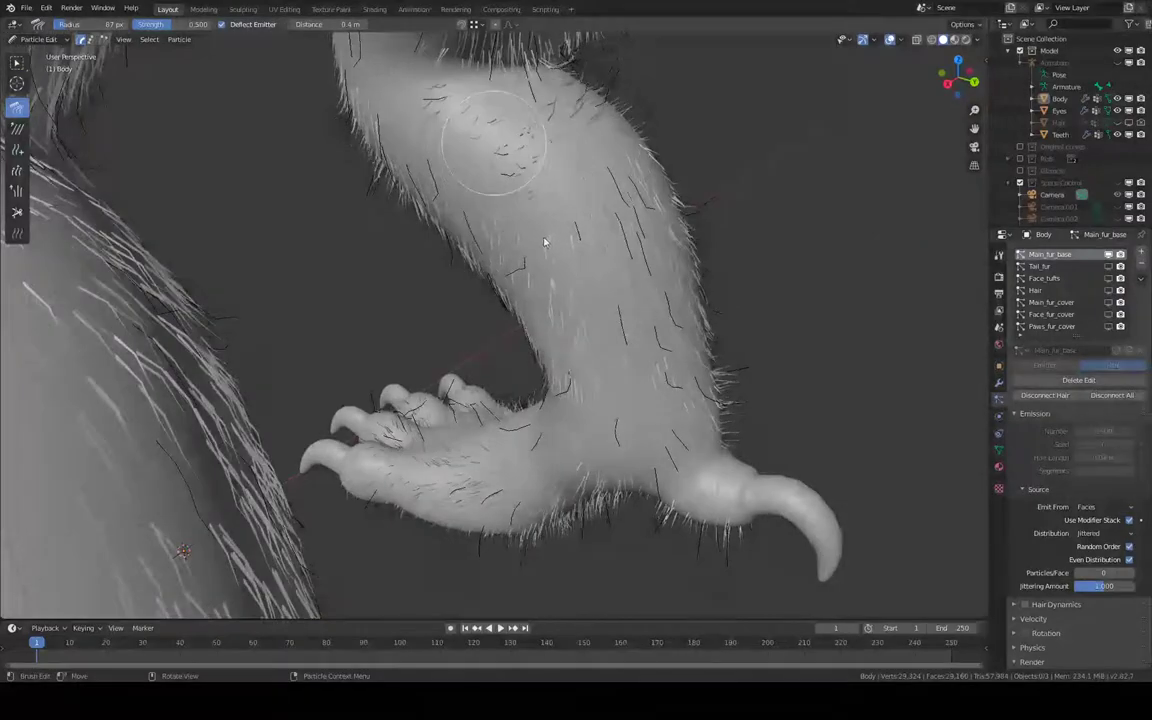
pyautogui.moveTo(552, 295)
pyautogui.mouseDown(button='middle')
pyautogui.moveTo(548, 213)
pyautogui.moveTo(558, 215)
pyautogui.moveTo(486, 244)
pyautogui.moveTo(467, 237)
pyautogui.mouseUp(button='middle')
pyautogui.moveTo(467, 237); pyautogui.dragTo(359, 204)
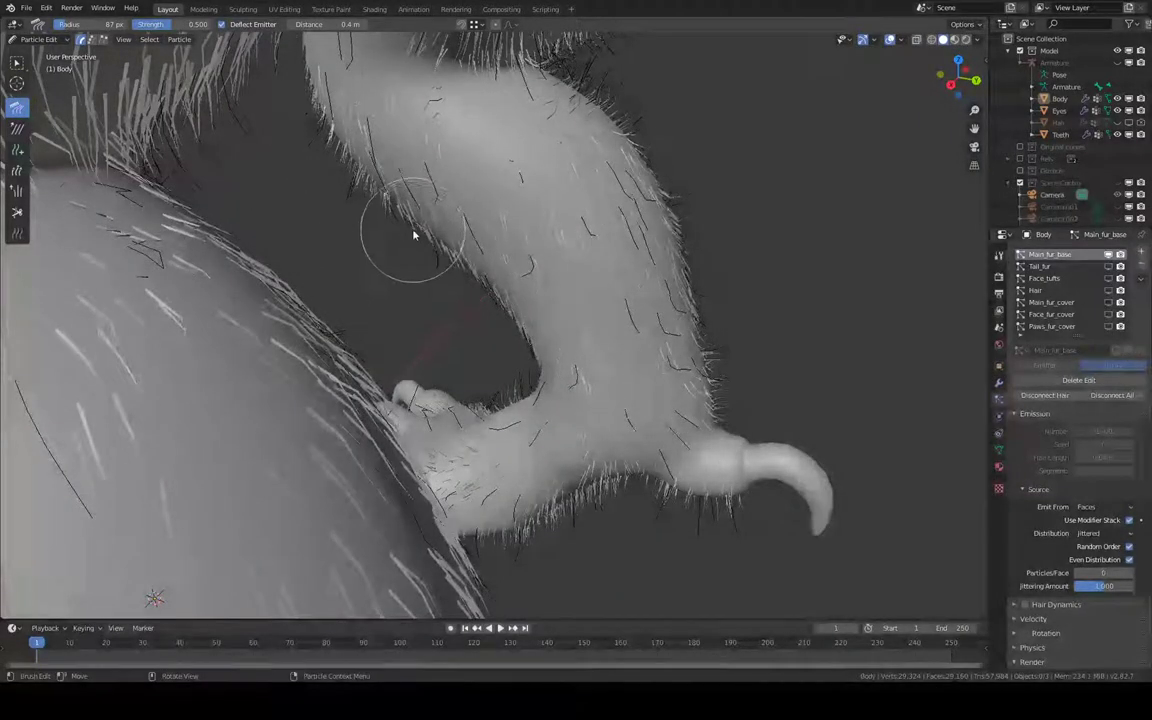
pyautogui.moveTo(411, 237)
pyautogui.mouseDown(button='middle')
pyautogui.moveTo(561, 175)
pyautogui.moveTo(627, 200)
pyautogui.moveTo(620, 147)
pyautogui.mouseUp(button='middle')
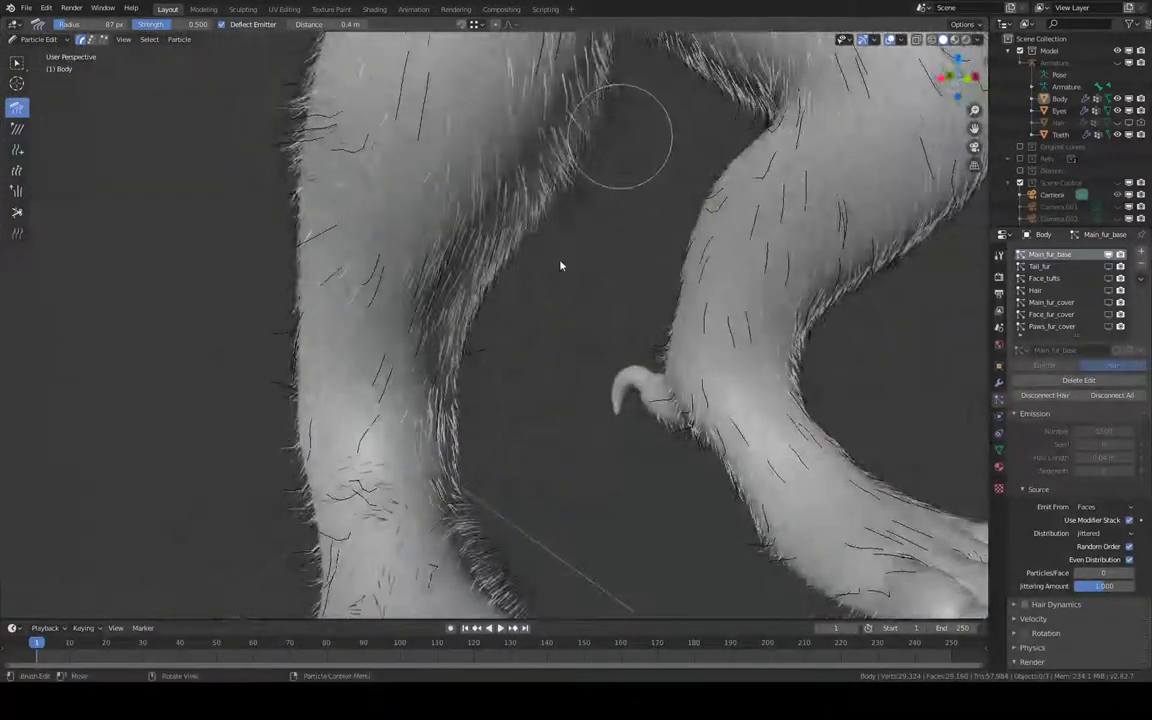
pyautogui.moveTo(478, 213)
pyautogui.mouseDown(button='middle')
pyautogui.moveTo(494, 233)
pyautogui.moveTo(334, 224)
pyautogui.mouseUp(button='middle')
pyautogui.moveTo(334, 321)
pyautogui.mouseDown(button='middle')
pyautogui.moveTo(387, 219)
pyautogui.moveTo(540, 211)
pyautogui.mouseUp(button='middle')
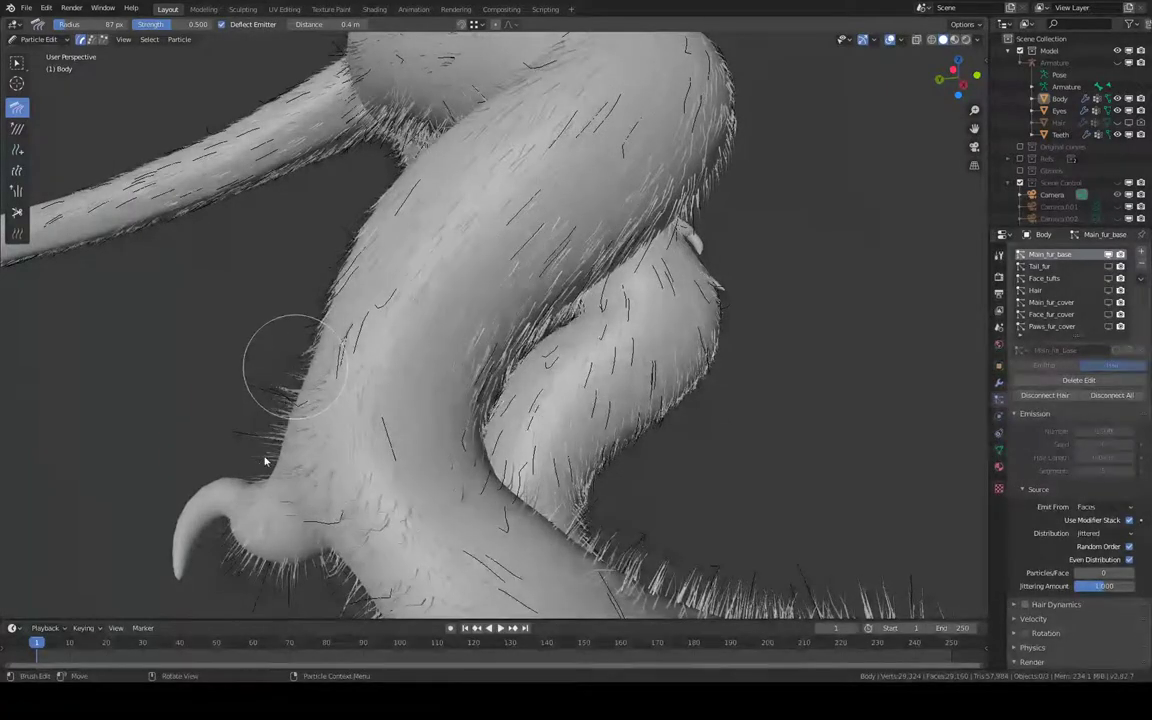
pyautogui.moveTo(265, 390)
pyautogui.mouseDown(button='middle')
pyautogui.moveTo(559, 450)
pyautogui.moveTo(395, 336)
pyautogui.mouseUp(button='middle')
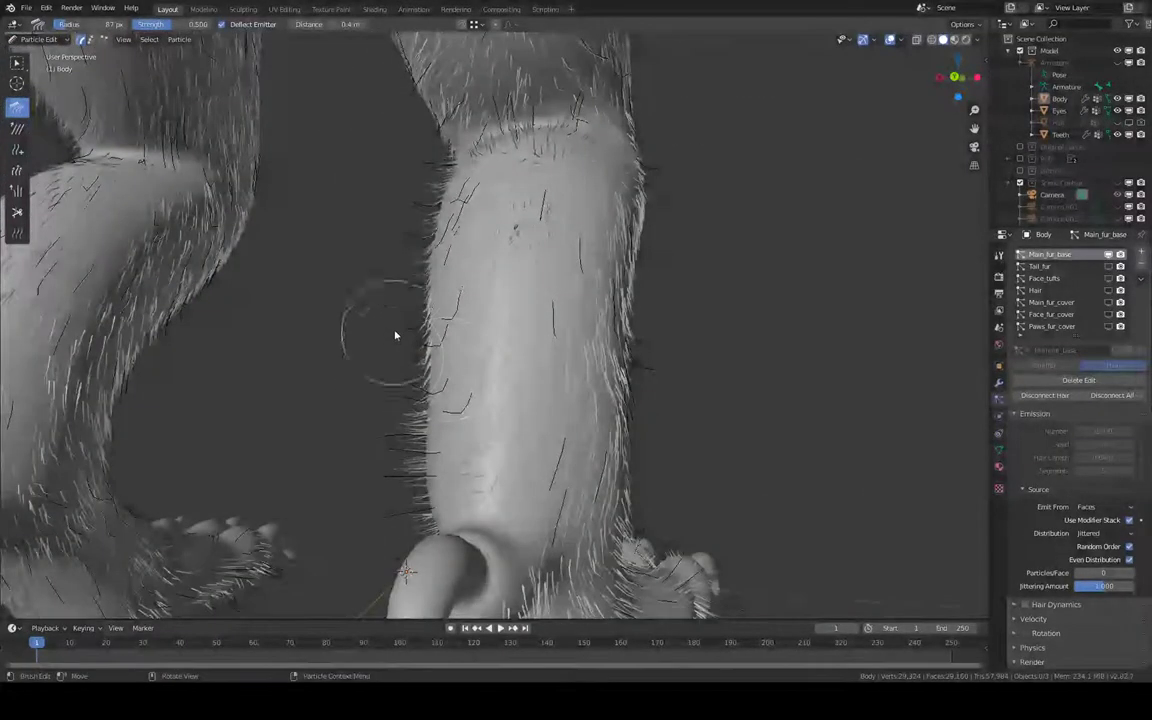
pyautogui.moveTo(410, 201)
pyautogui.mouseDown()
pyautogui.moveTo(404, 185)
pyautogui.moveTo(382, 360)
pyautogui.mouseUp()
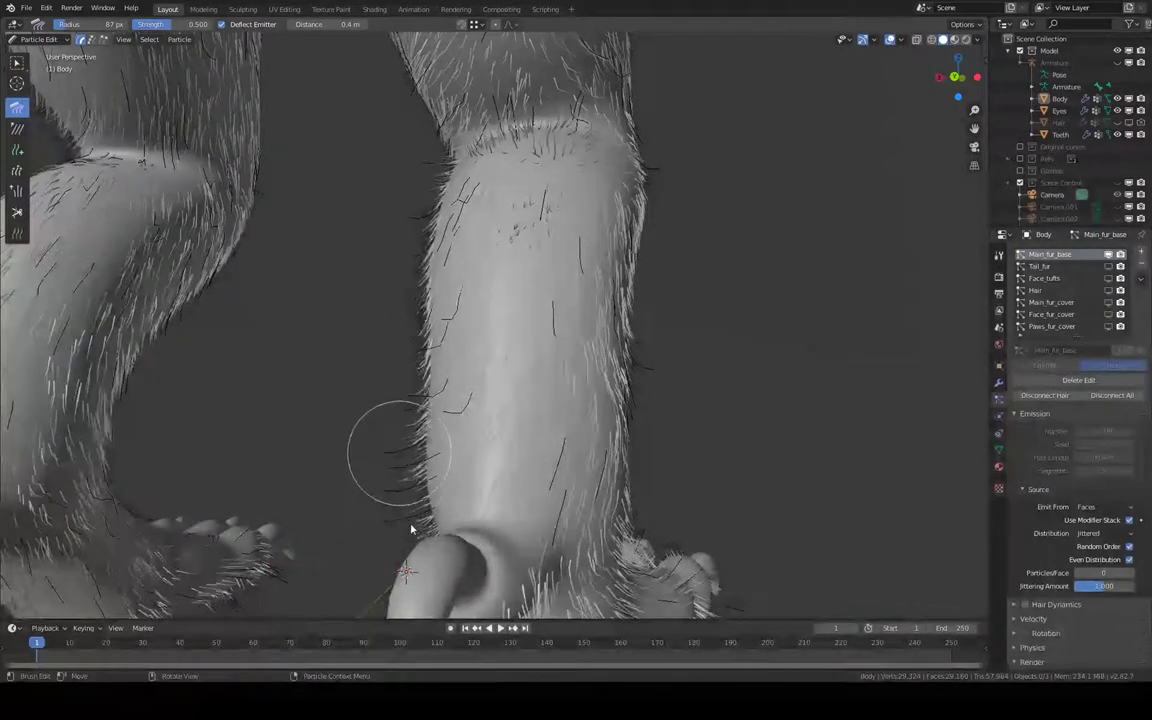
# Comb the short hairs on the lower leg and check the paw from below.
pyautogui.moveTo(411, 527); pyautogui.dragTo(376, 399, button='middle')
pyautogui.moveTo(385, 478)
pyautogui.mouseDown(button='middle')
pyautogui.moveTo(447, 440)
pyautogui.moveTo(386, 488)
pyautogui.mouseUp(button='middle')
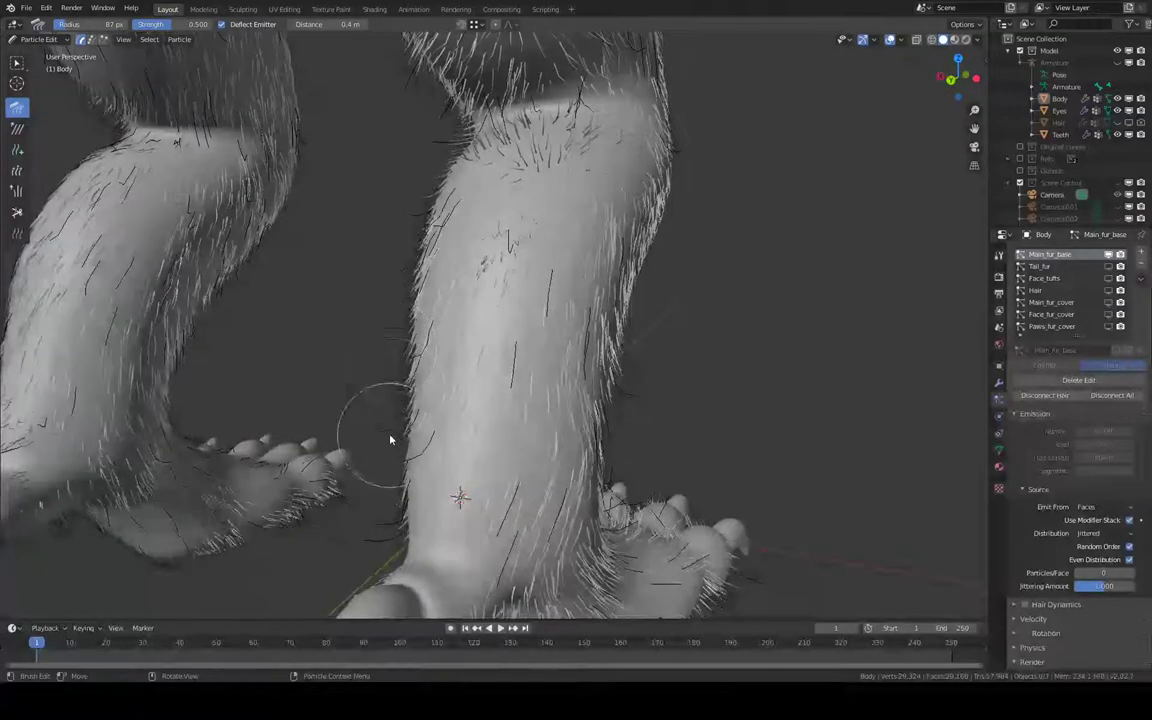
pyautogui.moveTo(391, 437)
pyautogui.mouseDown(button='middle')
pyautogui.moveTo(441, 343)
pyautogui.moveTo(566, 303)
pyautogui.moveTo(548, 314)
pyautogui.mouseUp(button='middle')
pyautogui.scroll(2, 517, 276)
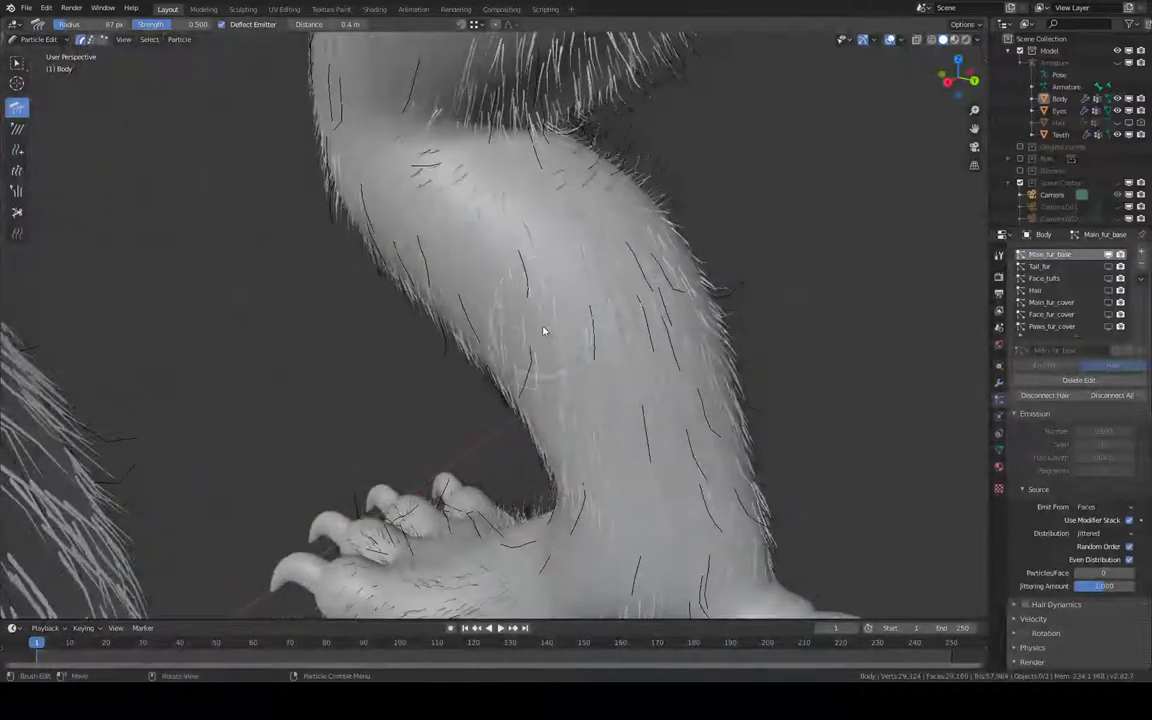
pyautogui.moveTo(598, 459); pyautogui.dragTo(573, 404, button='middle')
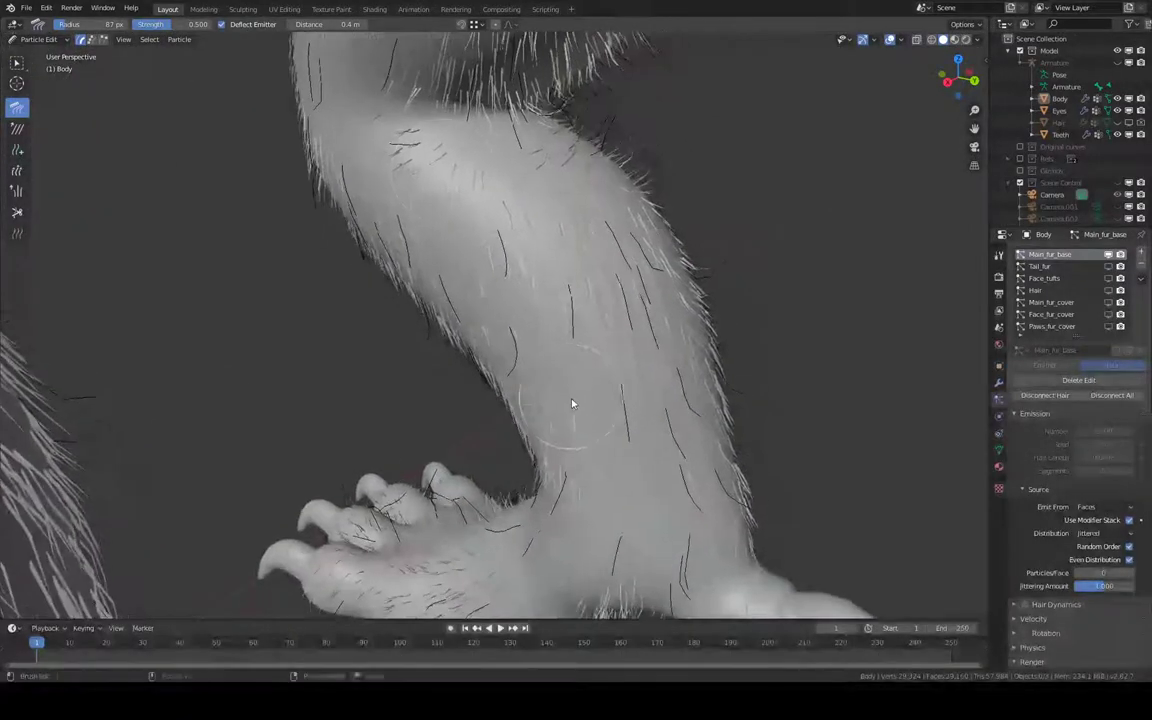
pyautogui.moveTo(444, 232); pyautogui.dragTo(422, 245)
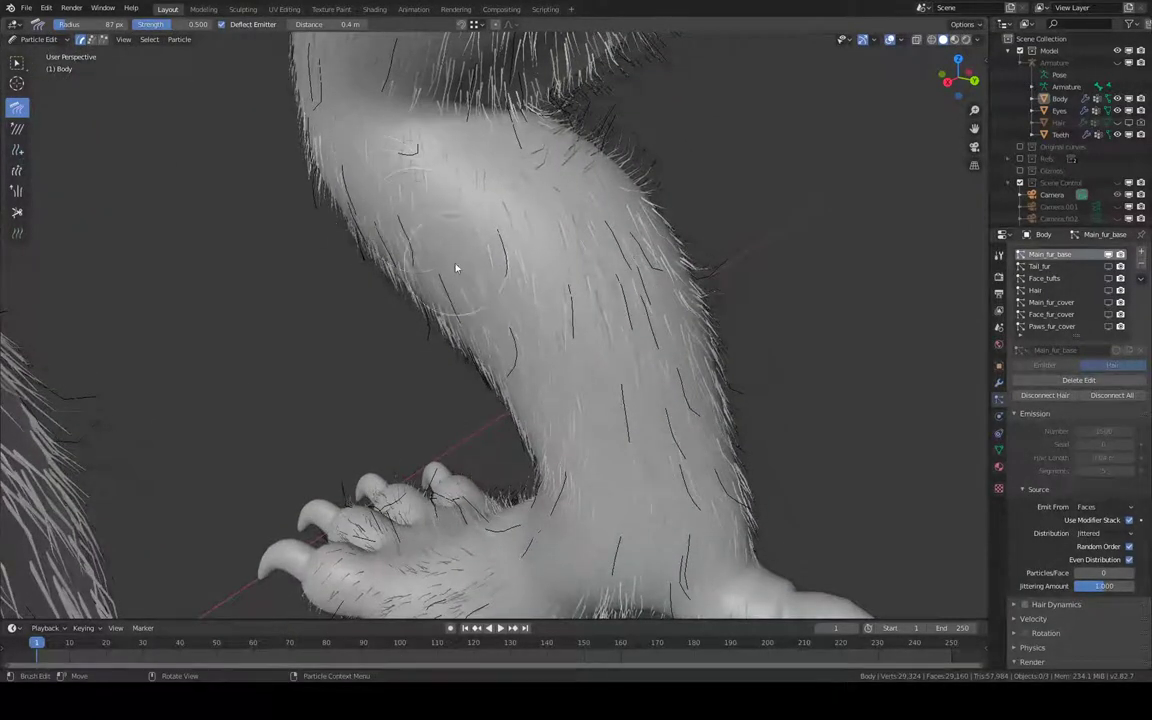
pyautogui.moveTo(476, 302)
pyautogui.mouseDown(button='middle')
pyautogui.moveTo(522, 314)
pyautogui.moveTo(457, 314)
pyautogui.mouseUp(button='middle')
pyautogui.moveTo(525, 432)
pyautogui.mouseDown(button='middle')
pyautogui.moveTo(530, 365)
pyautogui.moveTo(406, 419)
pyautogui.moveTo(422, 442)
pyautogui.moveTo(388, 440)
pyautogui.mouseUp(button='middle')
pyautogui.moveTo(257, 415)
pyautogui.mouseDown(button='middle')
pyautogui.moveTo(329, 363)
pyautogui.moveTo(471, 319)
pyautogui.moveTo(505, 385)
pyautogui.moveTo(438, 278)
pyautogui.moveTo(442, 455)
pyautogui.moveTo(448, 403)
pyautogui.mouseUp(button='middle')
pyautogui.moveTo(418, 447)
pyautogui.mouseDown(button='middle')
pyautogui.moveTo(410, 325)
pyautogui.moveTo(442, 154)
pyautogui.moveTo(445, 180)
pyautogui.moveTo(413, 249)
pyautogui.mouseUp(button='middle')
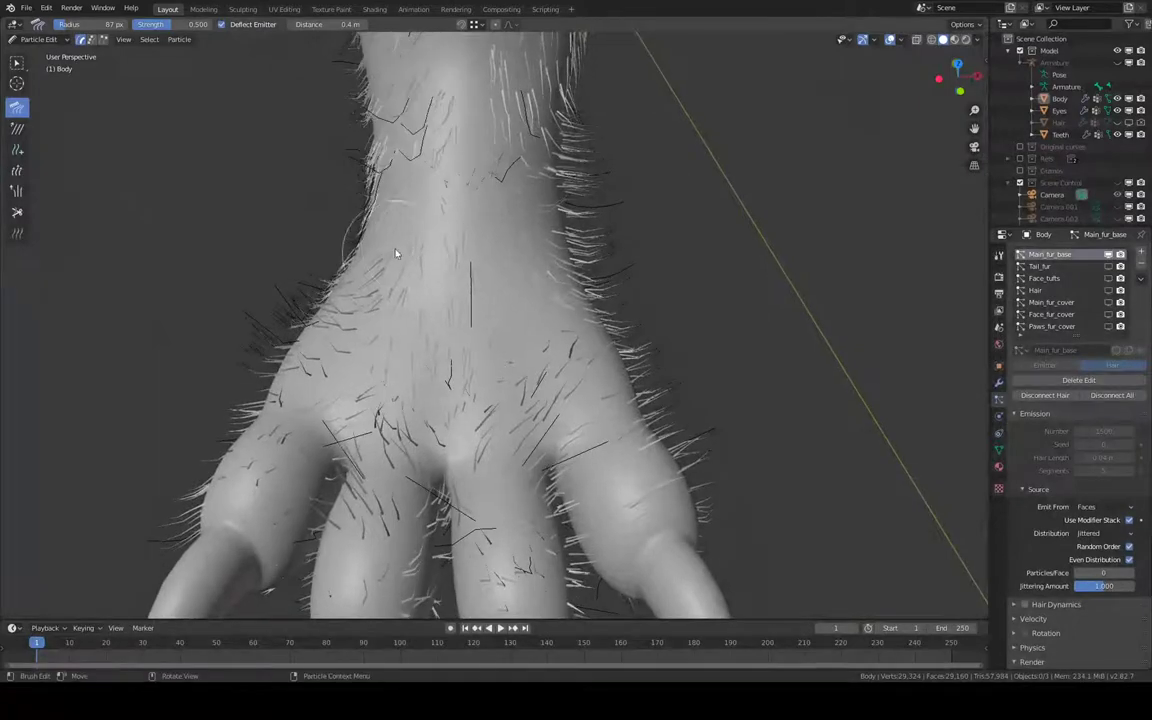
# Comb the hair near the top of the leg and enlarge the brush radius to 114 px.
pyautogui.moveTo(396, 270); pyautogui.dragTo(396, 307)
pyautogui.moveTo(445, 400)
pyautogui.mouseDown(button='middle')
pyautogui.moveTo(458, 270)
pyautogui.moveTo(472, 318)
pyautogui.mouseUp(button='middle')
pyautogui.press('f')
pyautogui.click(485, 316)
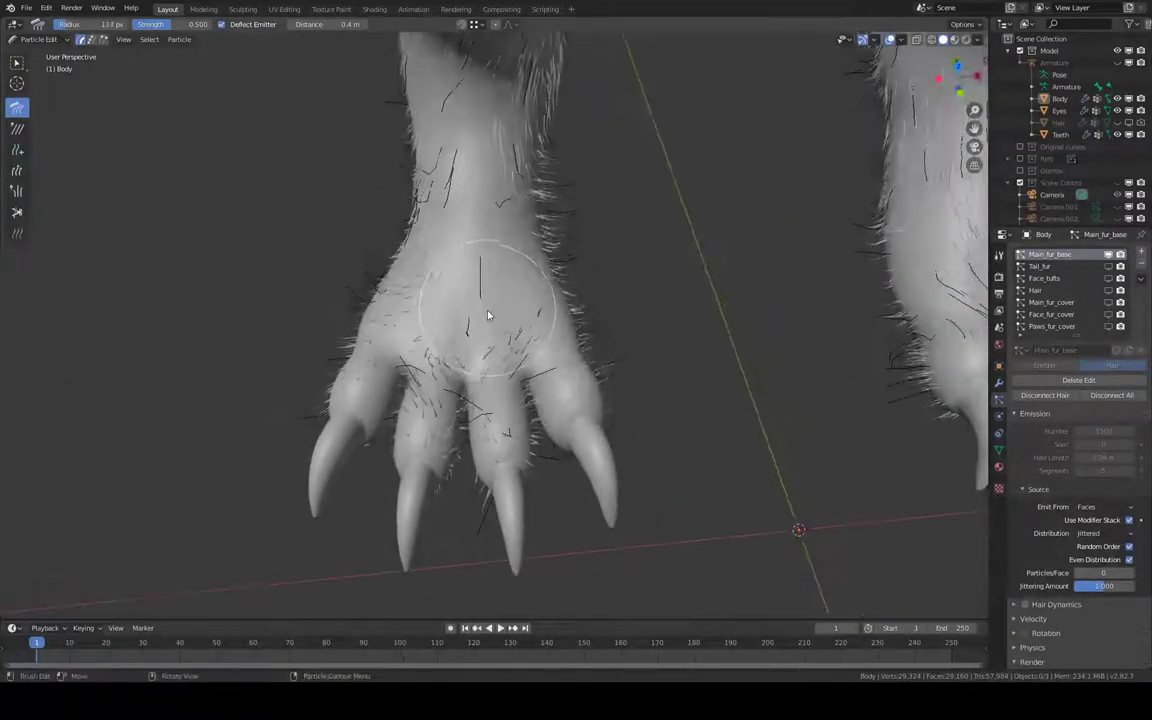
# Comb the paw hair between the toes, then inspect the pads and claws from below.
pyautogui.moveTo(472, 437); pyautogui.dragTo(453, 360)
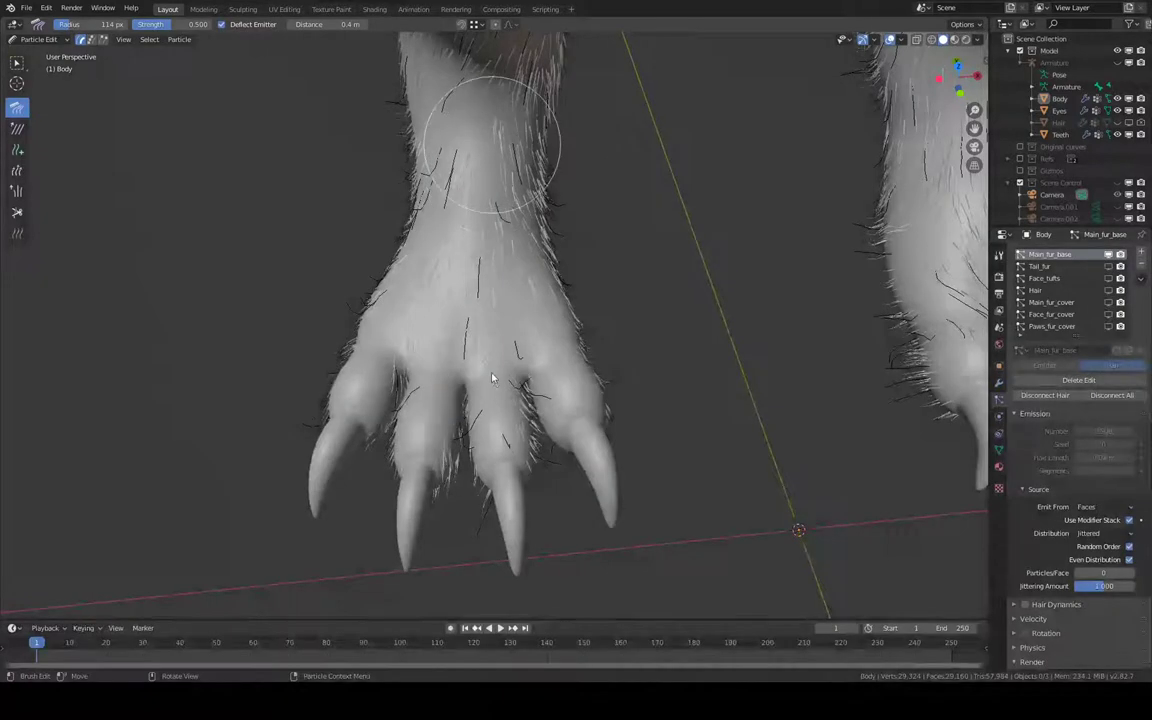
pyautogui.moveTo(495, 183); pyautogui.dragTo(441, 194, button='middle')
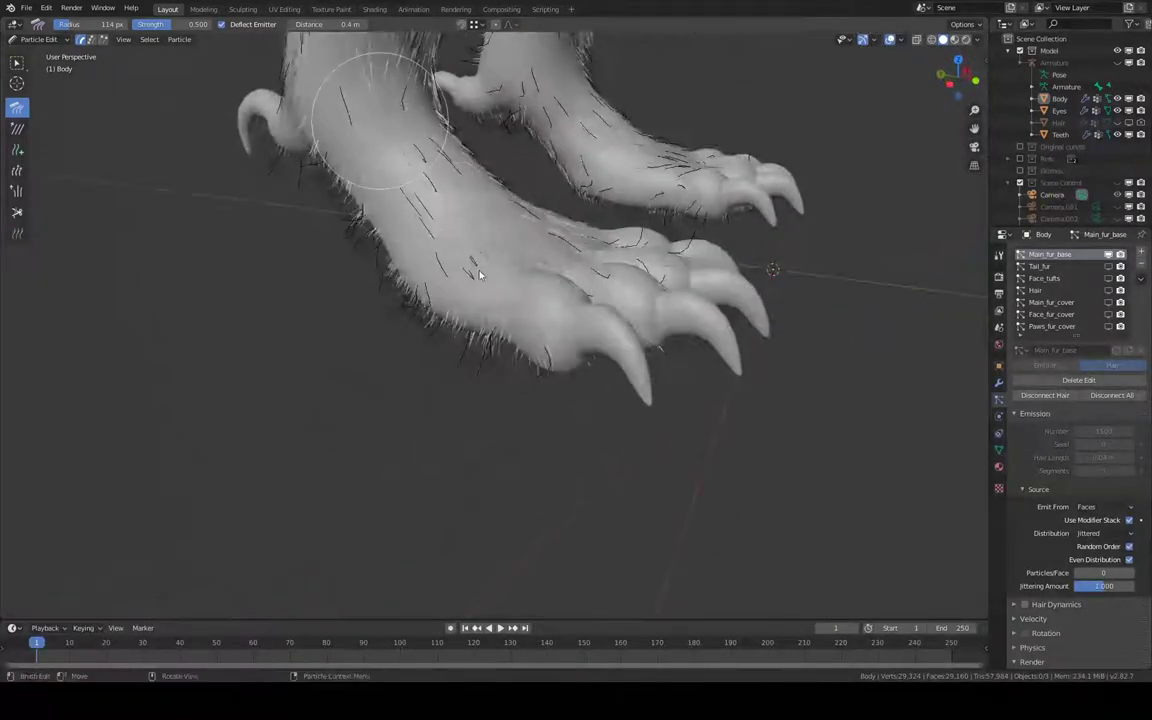
pyautogui.moveTo(476, 300)
pyautogui.mouseDown(button='middle')
pyautogui.moveTo(482, 195)
pyautogui.moveTo(492, 207)
pyautogui.moveTo(567, 176)
pyautogui.mouseUp(button='middle')
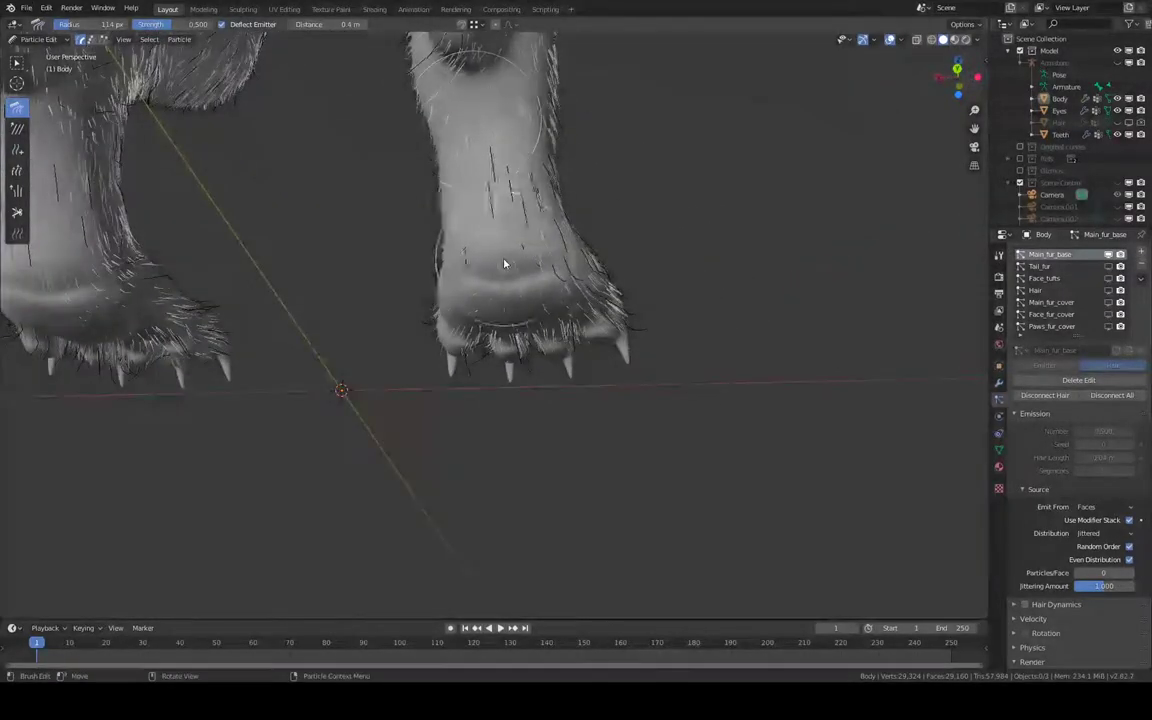
pyautogui.moveTo(504, 262); pyautogui.dragTo(501, 141, button='middle')
pyautogui.moveTo(523, 362)
pyautogui.mouseDown(button='middle')
pyautogui.moveTo(535, 342)
pyautogui.moveTo(496, 360)
pyautogui.moveTo(476, 437)
pyautogui.moveTo(393, 371)
pyautogui.moveTo(560, 404)
pyautogui.moveTo(560, 352)
pyautogui.mouseUp(button='middle')
pyautogui.scroll(5, 560, 352)
pyautogui.scroll(4, 540, 411)
pyautogui.scroll(-5, 574, 287)
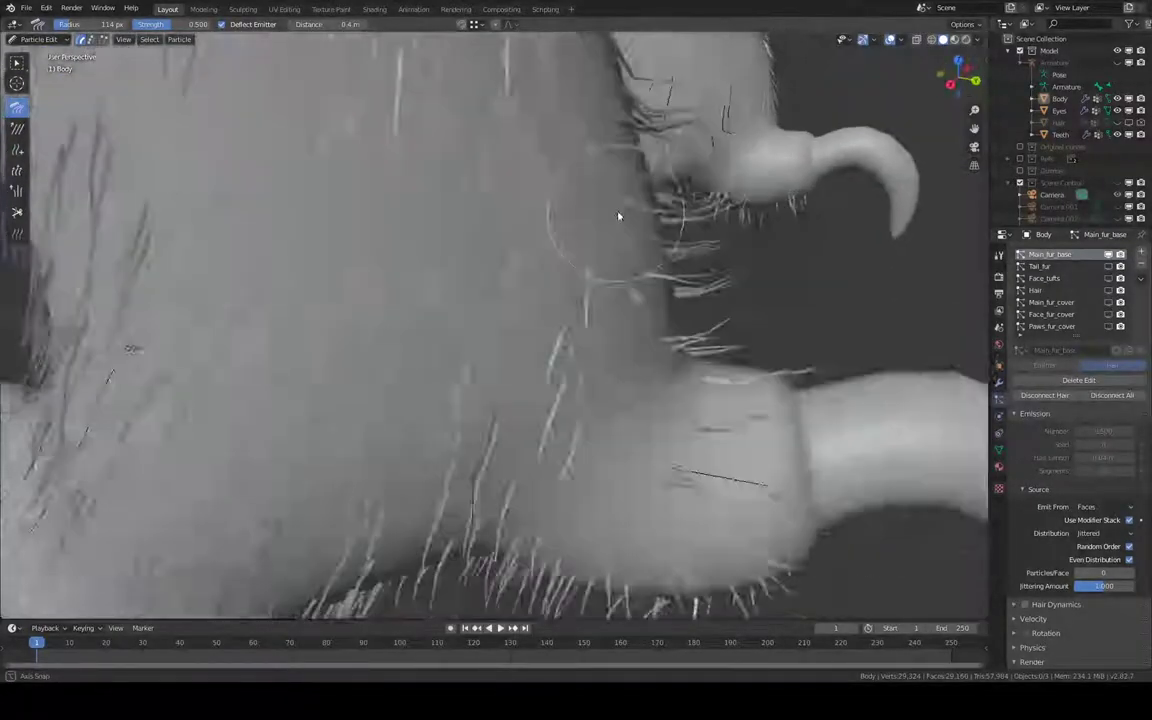
pyautogui.moveTo(600, 215)
pyautogui.mouseDown(button='middle')
pyautogui.moveTo(540, 200)
pyautogui.moveTo(520, 270)
pyautogui.moveTo(598, 248)
pyautogui.moveTo(590, 225)
pyautogui.mouseUp(button='middle')
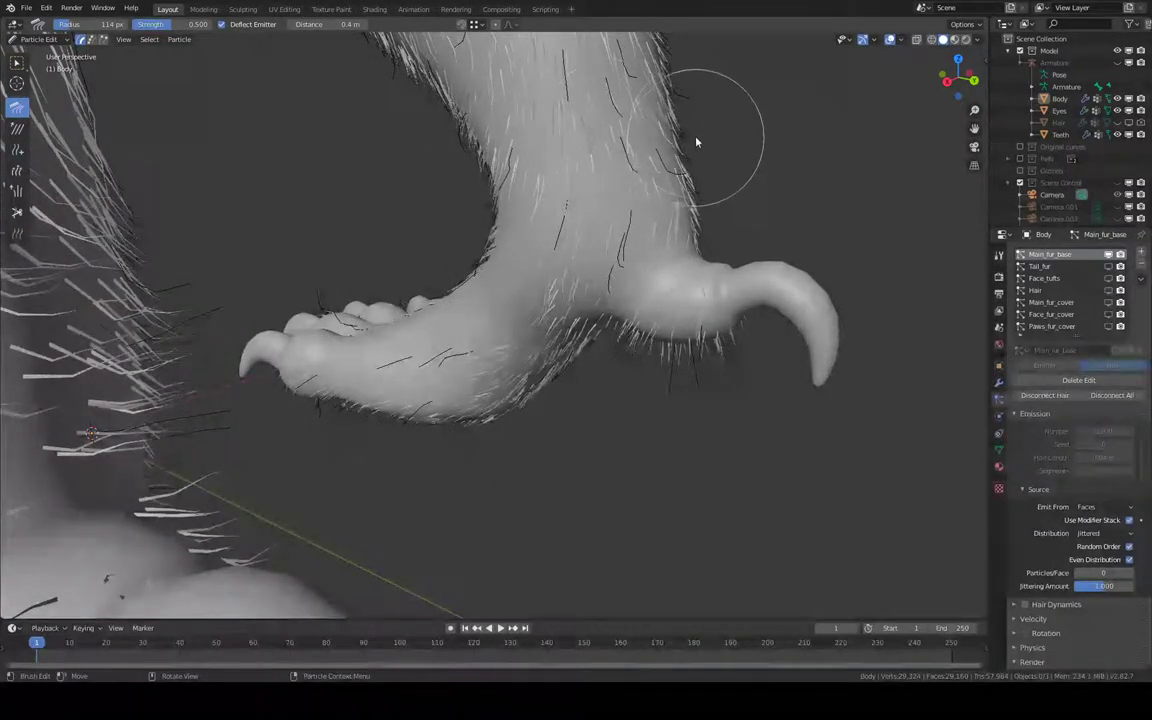
pyautogui.moveTo(694, 141)
pyautogui.mouseDown(button='middle')
pyautogui.moveTo(663, 211)
pyautogui.moveTo(674, 177)
pyautogui.mouseUp(button='middle')
pyautogui.moveTo(658, 123); pyautogui.dragTo(676, 237, button='middle')
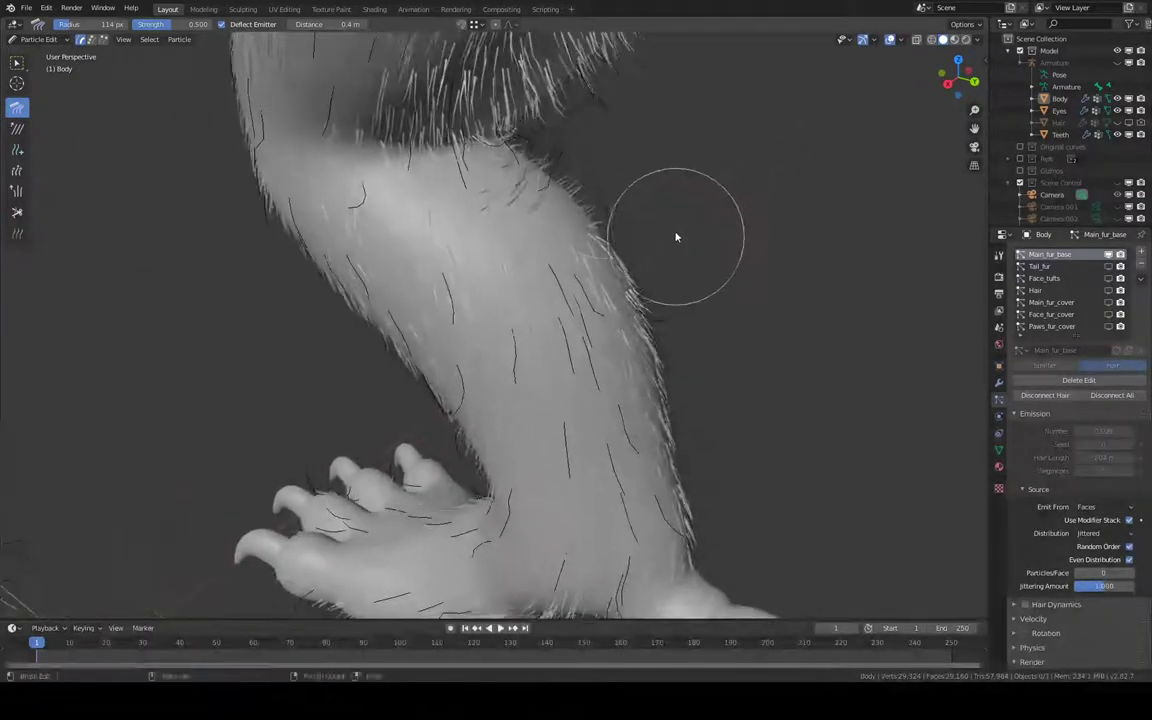
pyautogui.moveTo(680, 377)
pyautogui.mouseDown(button='middle')
pyautogui.moveTo(671, 342)
pyautogui.moveTo(406, 258)
pyautogui.moveTo(496, 283)
pyautogui.moveTo(401, 226)
pyautogui.moveTo(365, 180)
pyautogui.mouseUp(button='middle')
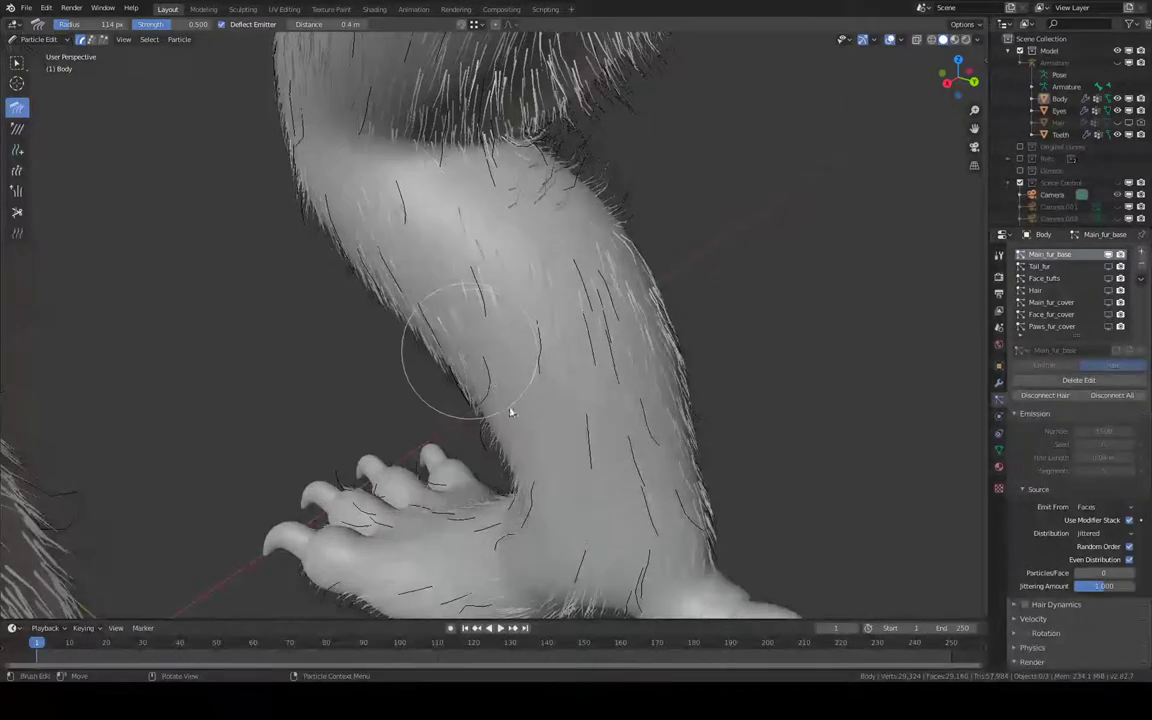
pyautogui.moveTo(539, 438)
pyautogui.mouseDown(button='middle')
pyautogui.moveTo(518, 355)
pyautogui.moveTo(532, 270)
pyautogui.moveTo(496, 270)
pyautogui.moveTo(431, 300)
pyautogui.moveTo(486, 365)
pyautogui.moveTo(481, 381)
pyautogui.moveTo(512, 288)
pyautogui.moveTo(559, 383)
pyautogui.moveTo(563, 360)
pyautogui.moveTo(571, 442)
pyautogui.moveTo(586, 468)
pyautogui.moveTo(565, 427)
pyautogui.mouseUp(button='middle')
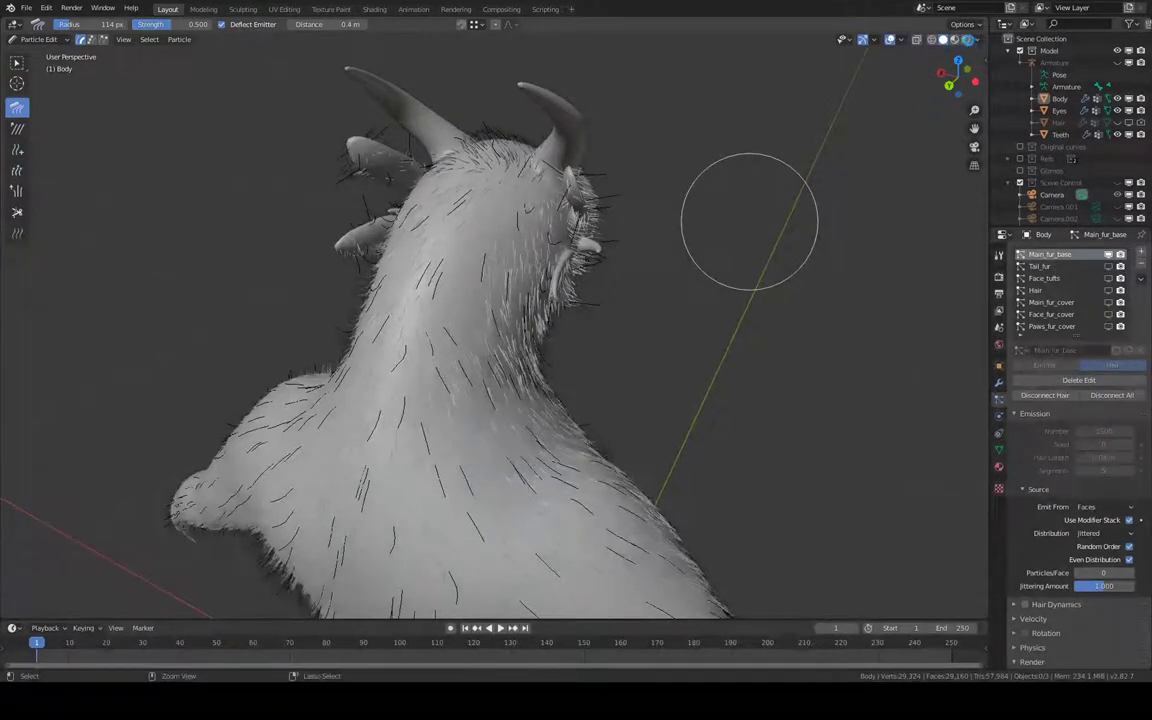
# Save the file, preview the creature in material shading, and return to Object Mode.
pyautogui.hotkey('ctrl', 's')
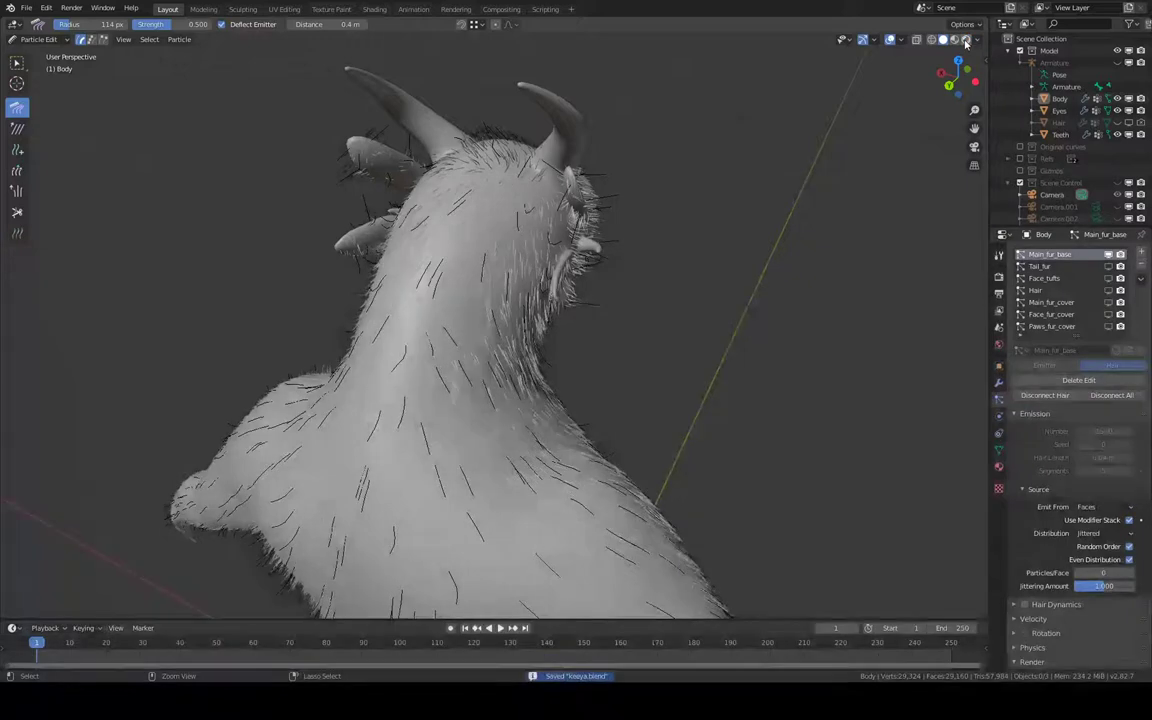
pyautogui.hotkey('shift', 'z')
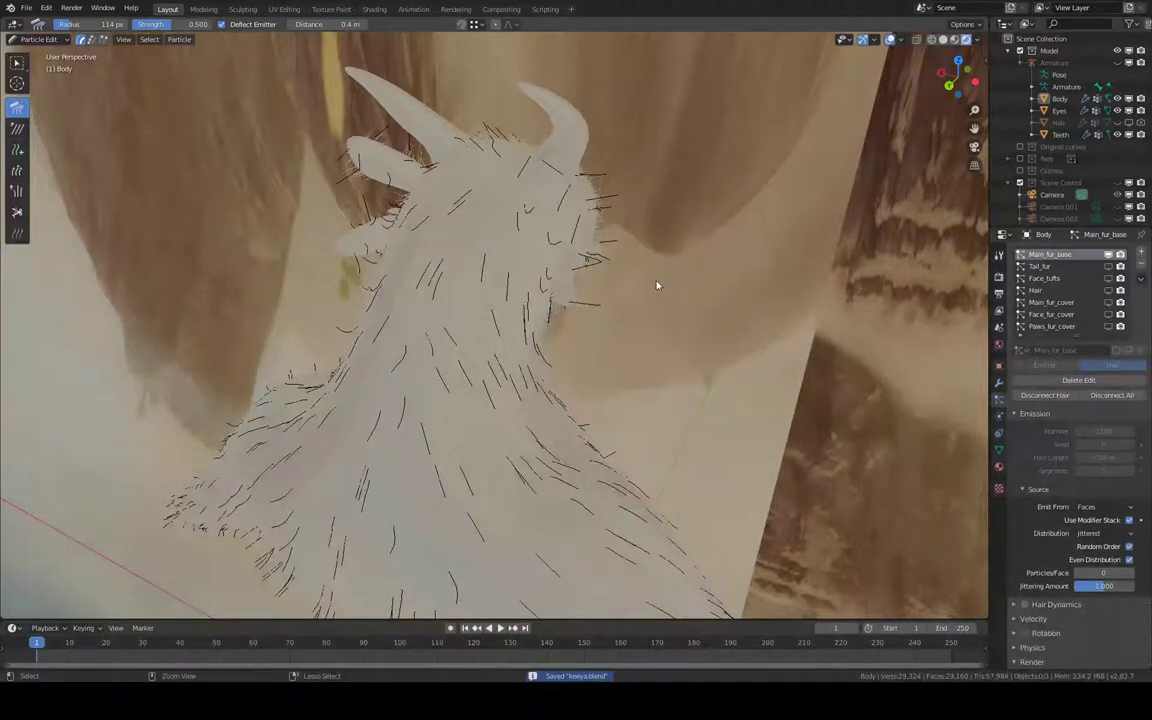
pyautogui.moveTo(601, 263); pyautogui.dragTo(558, 302, button='middle')
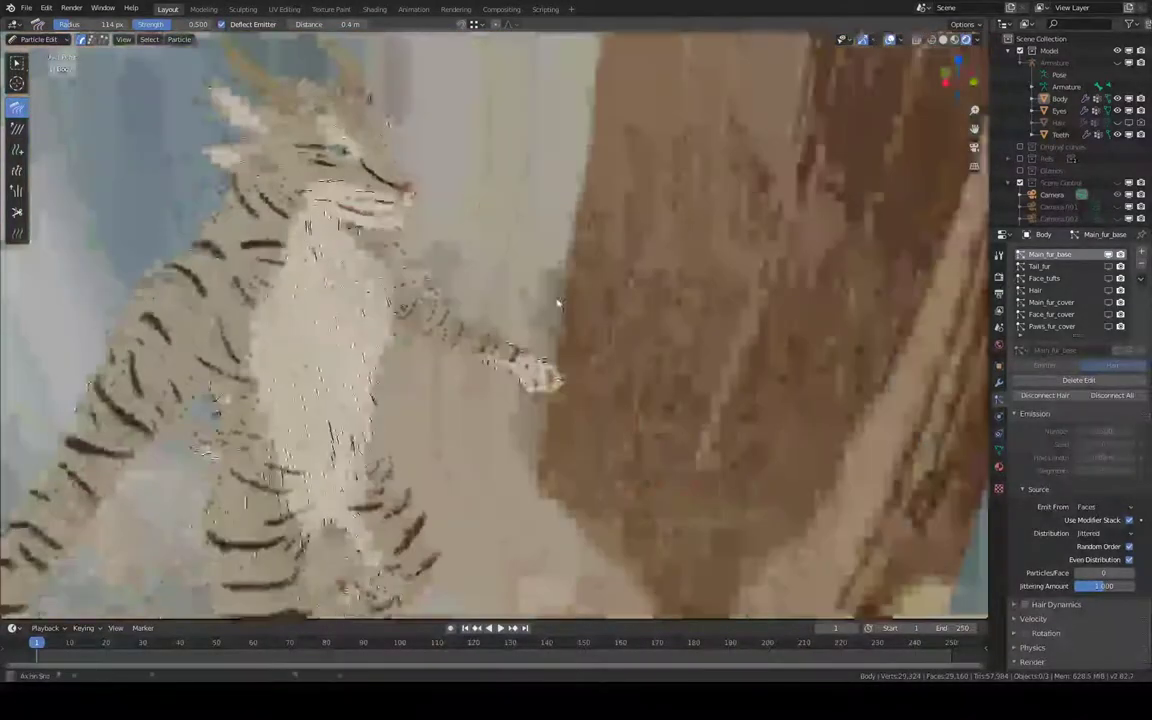
pyautogui.click(53, 42)
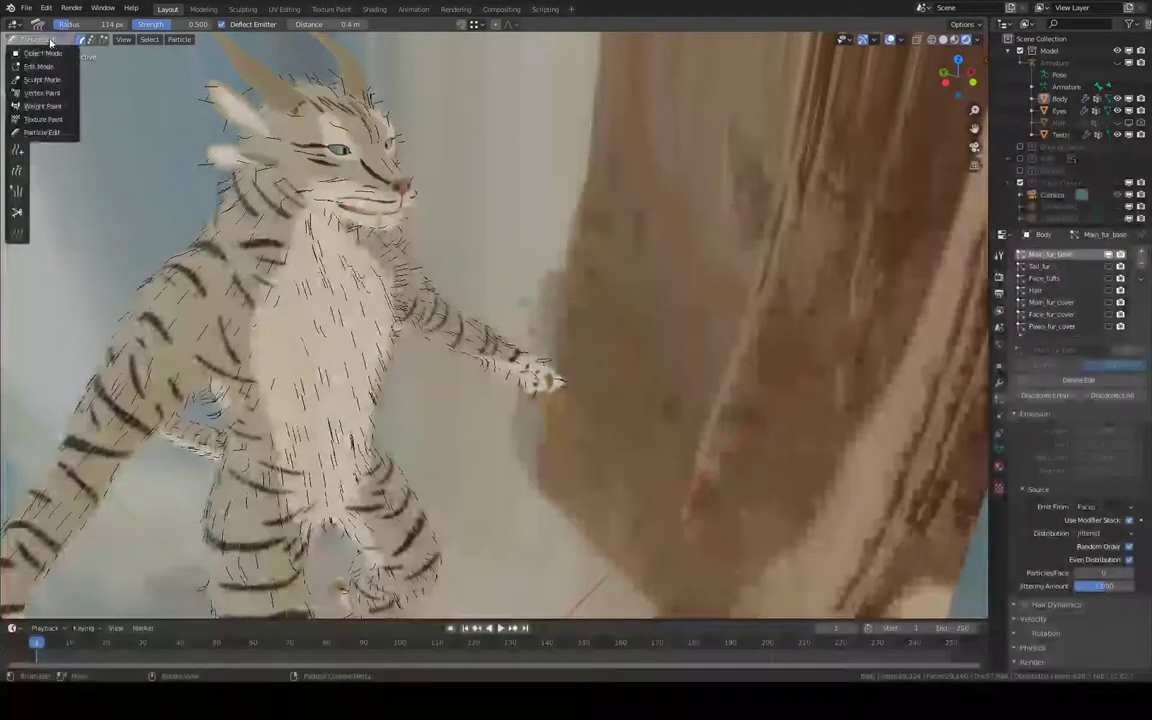
pyautogui.click(42, 53)
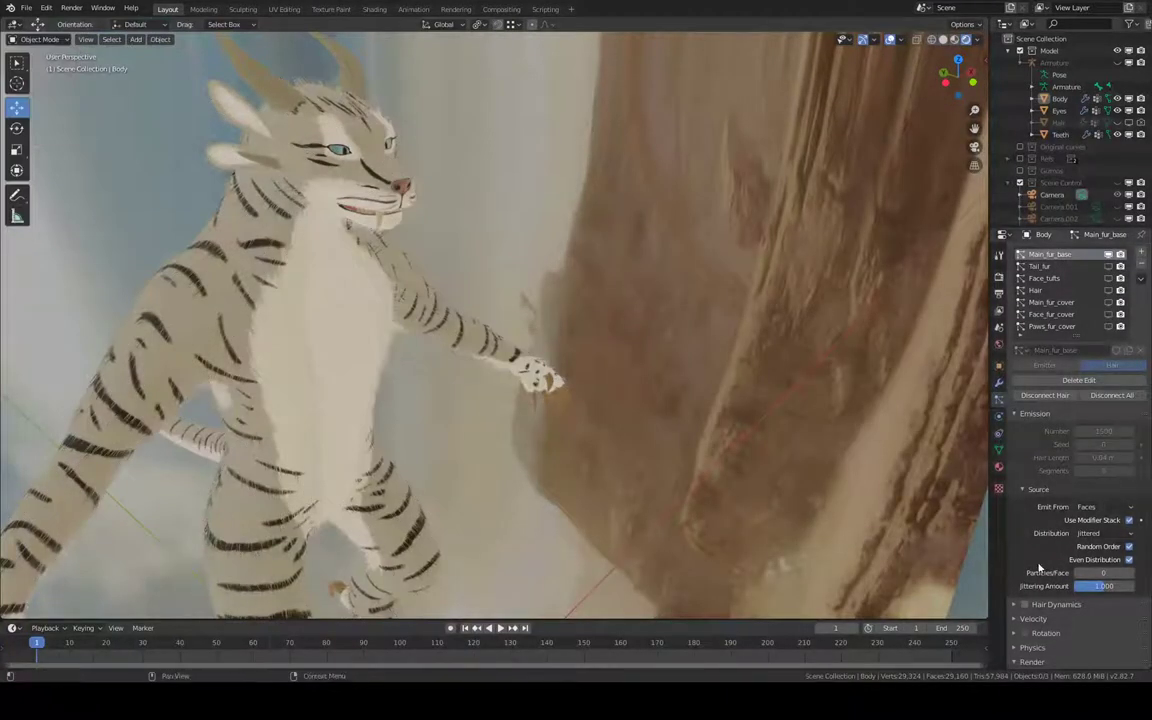
# Locate the Children Display Amount (200) and switch the viewport to Solid shading.
pyautogui.scroll(-5, 1100, 520)
pyautogui.scroll(-5, 1117, 588)
pyautogui.write('200')
pyautogui.scroll(-1, 1117, 588)
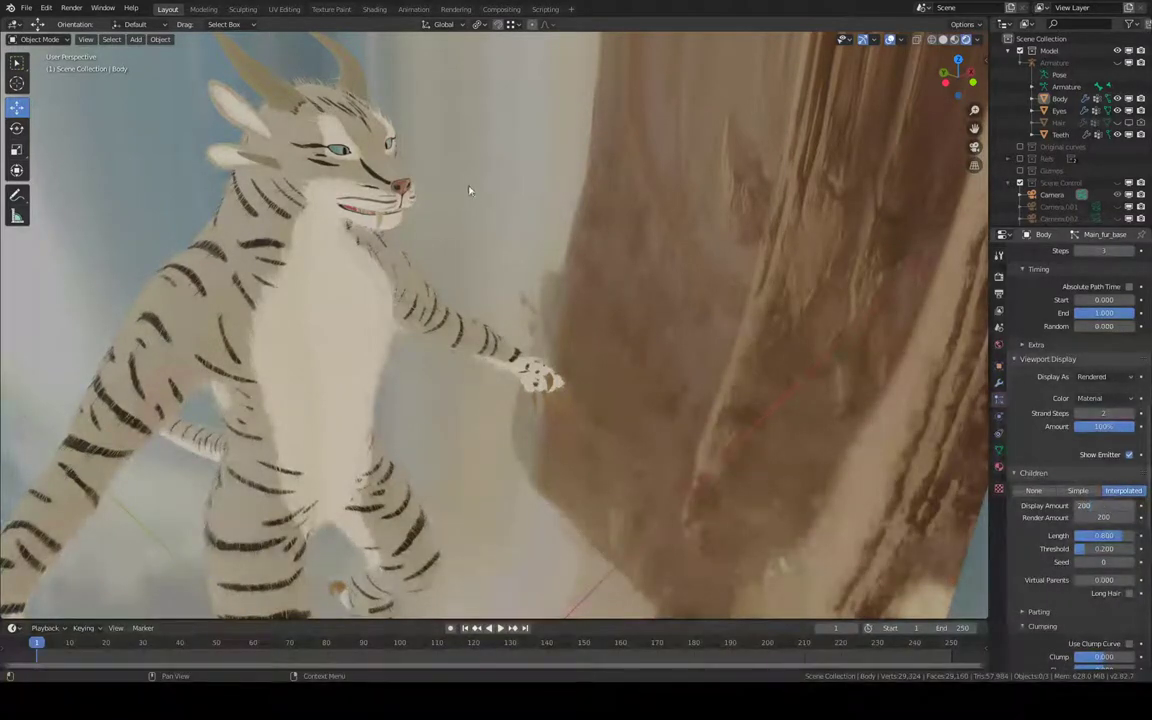
pyautogui.press('Return')
pyautogui.moveTo(459, 233)
pyautogui.mouseDown(button='middle')
pyautogui.moveTo(537, 244)
pyautogui.moveTo(638, 283)
pyautogui.moveTo(581, 290)
pyautogui.moveTo(600, 302)
pyautogui.moveTo(543, 270)
pyautogui.moveTo(337, 249)
pyautogui.moveTo(643, 309)
pyautogui.moveTo(494, 278)
pyautogui.moveTo(730, 293)
pyautogui.moveTo(586, 257)
pyautogui.moveTo(643, 239)
pyautogui.moveTo(504, 255)
pyautogui.moveTo(625, 424)
pyautogui.moveTo(622, 353)
pyautogui.moveTo(399, 301)
pyautogui.moveTo(420, 321)
pyautogui.moveTo(514, 291)
pyautogui.moveTo(630, 278)
pyautogui.moveTo(731, 285)
pyautogui.moveTo(602, 239)
pyautogui.mouseUp(button='middle')
pyautogui.scroll(2, 645, 307)
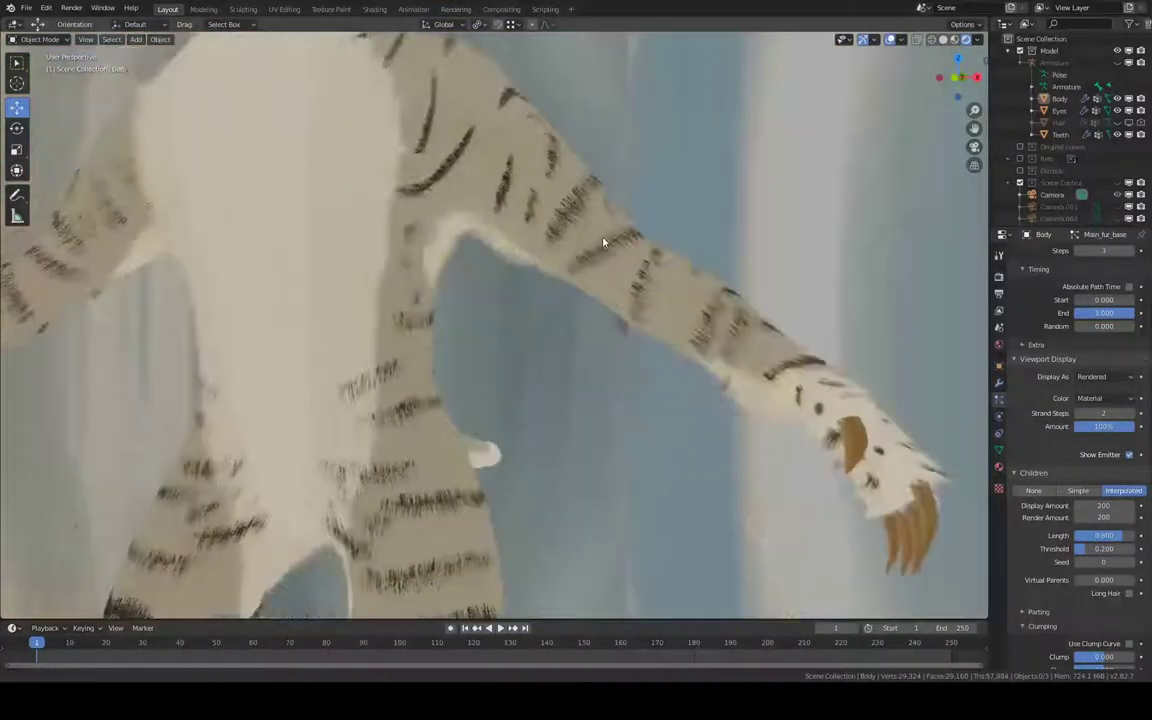
pyautogui.click(942, 40)
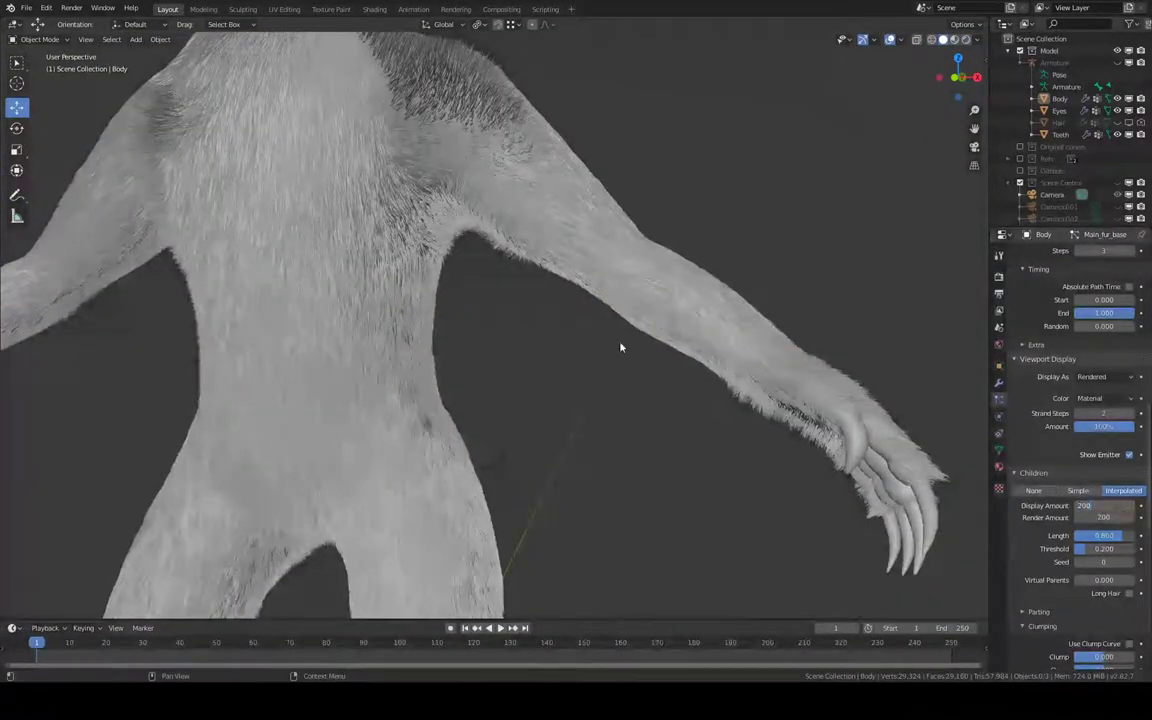
# Lower the Main_fur_base child Display Amount from 200 to 20.
pyautogui.press('Return')
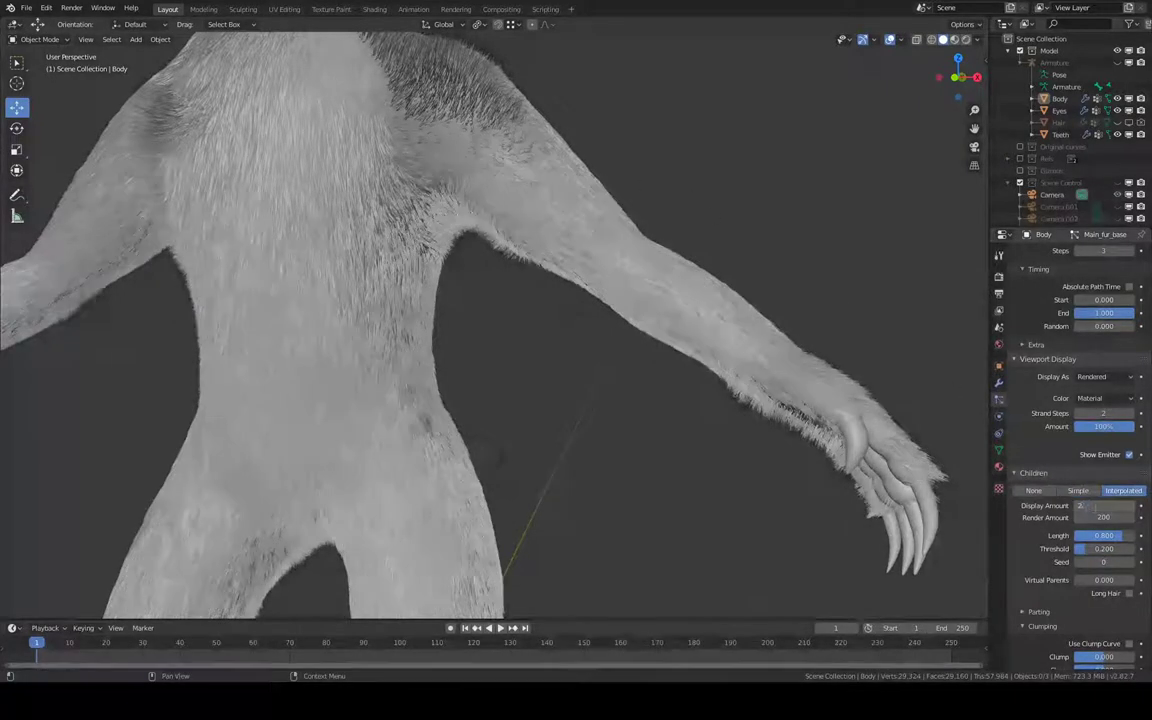
pyautogui.write('0')
pyautogui.press('Return')
pyautogui.moveTo(600, 134)
pyautogui.mouseDown(button='middle')
pyautogui.moveTo(769, 193)
pyautogui.moveTo(756, 262)
pyautogui.mouseUp(button='middle')
pyautogui.click(40, 39)
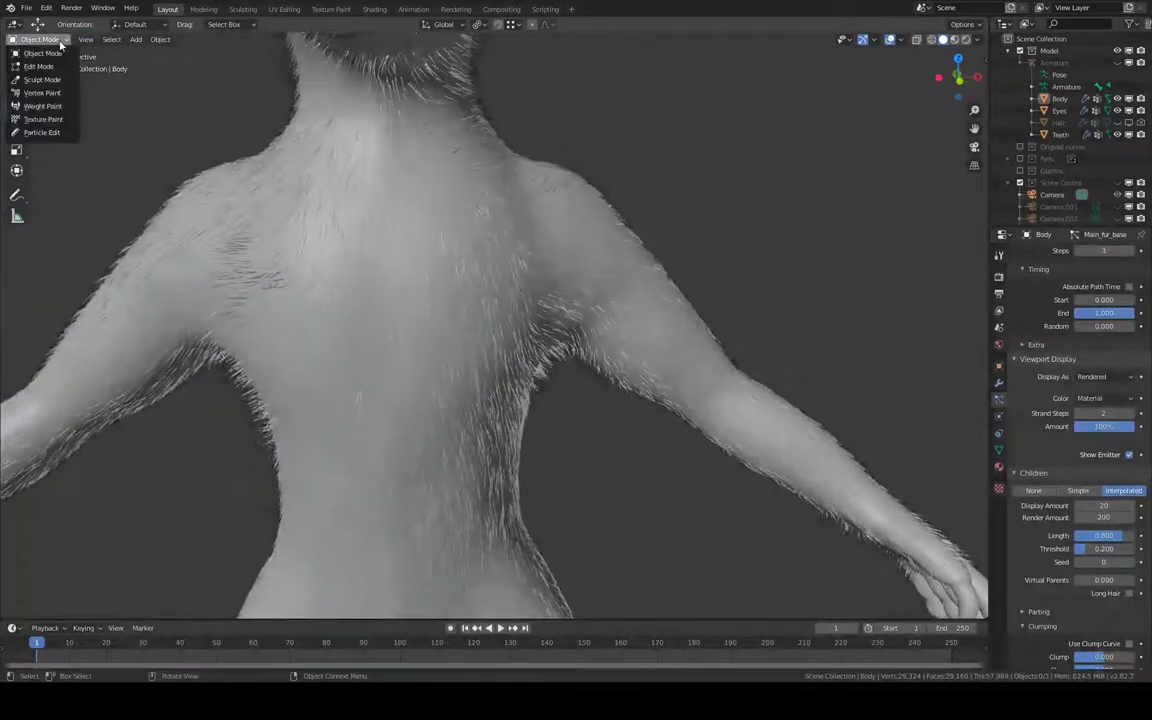
# Enter Particle Edit and comb the shoulder hairs toward the neck and back hairs straight down.
pyautogui.click(57, 138)
pyautogui.scroll(-2, 632, 249)
pyautogui.scroll(3, 632, 249)
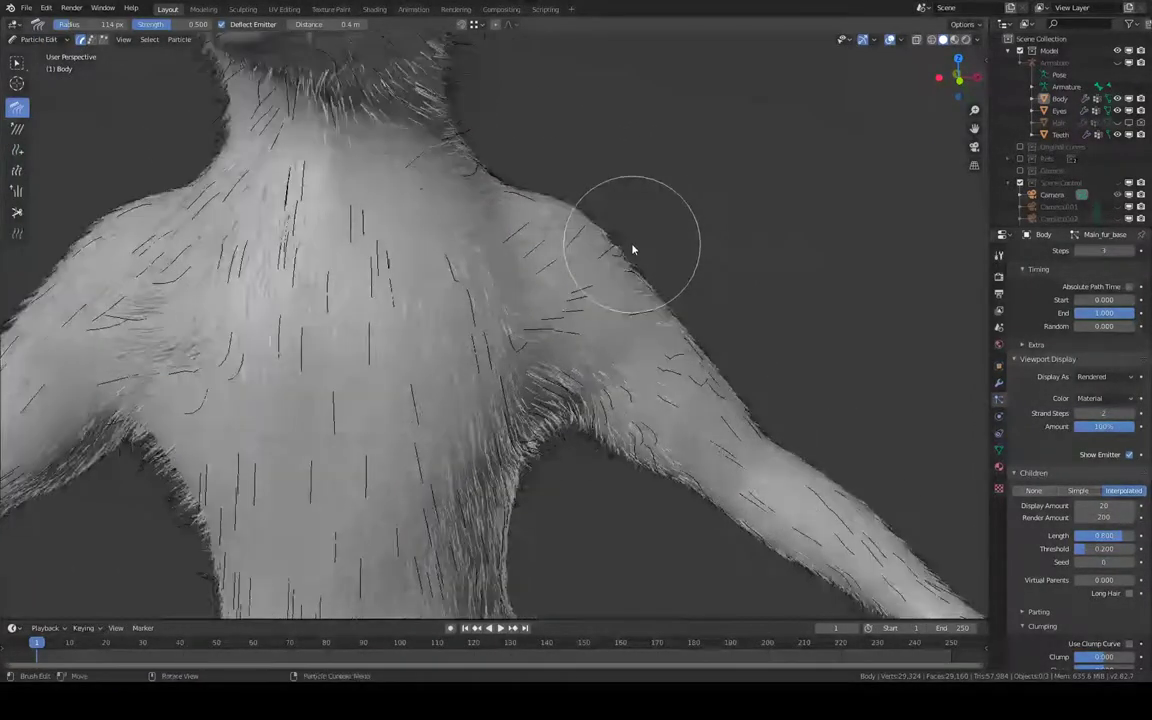
pyautogui.moveTo(636, 253); pyautogui.dragTo(476, 211)
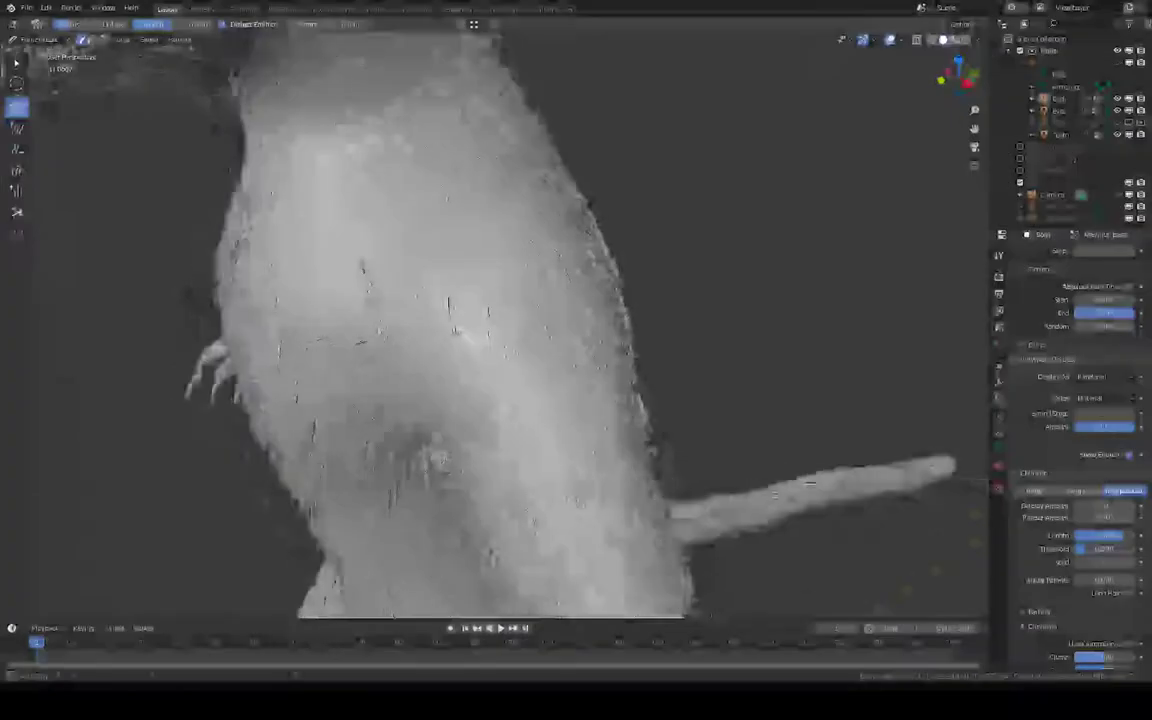
pyautogui.moveTo(405, 375); pyautogui.dragTo(380, 371)
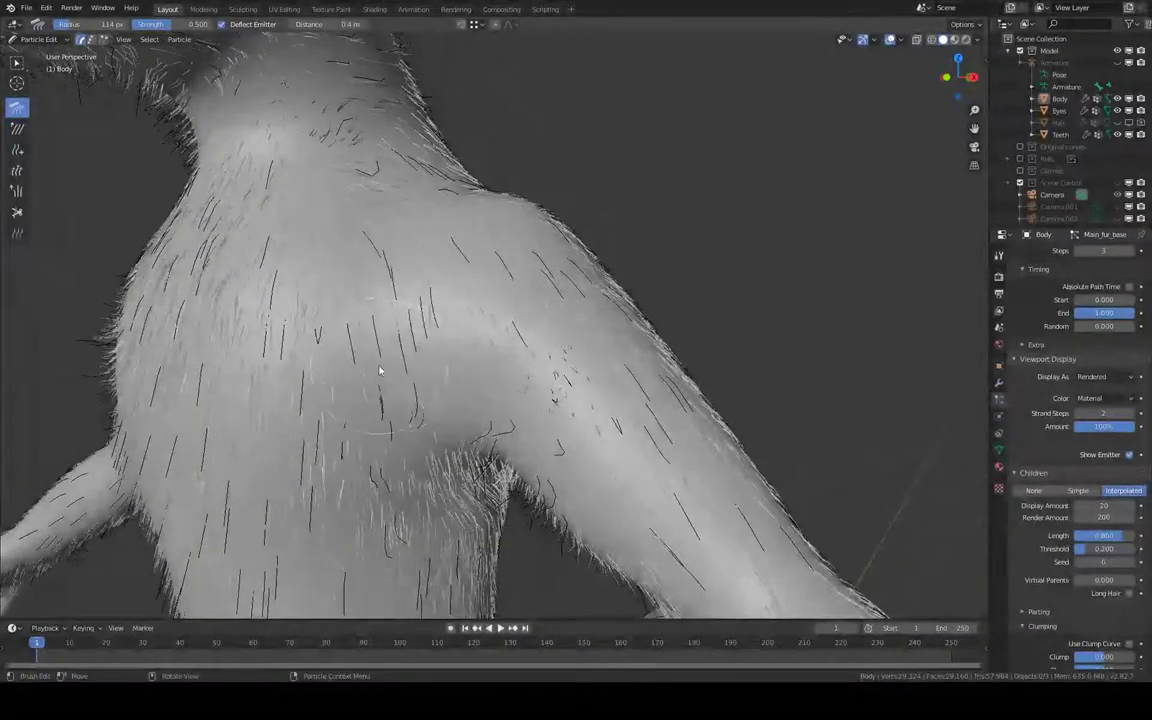
pyautogui.moveTo(370, 470)
pyautogui.mouseDown(button='middle')
pyautogui.moveTo(373, 360)
pyautogui.moveTo(372, 483)
pyautogui.moveTo(517, 311)
pyautogui.moveTo(537, 254)
pyautogui.mouseUp(button='middle')
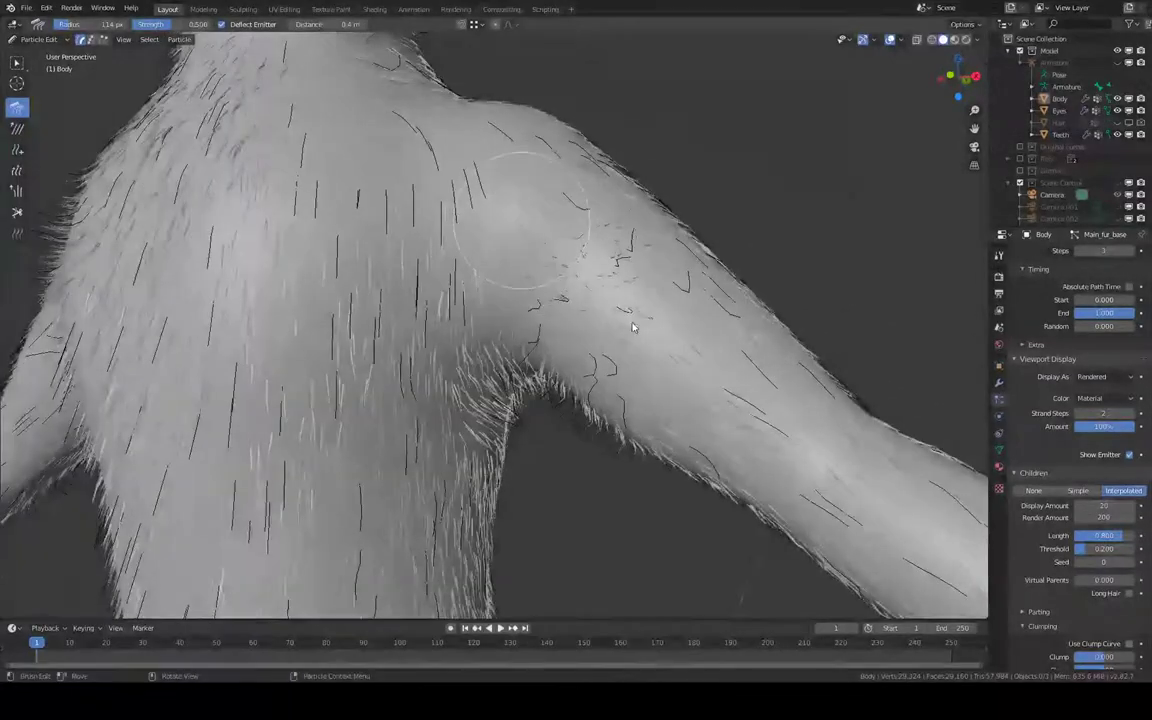
pyautogui.moveTo(632, 316); pyautogui.dragTo(585, 324, button='middle')
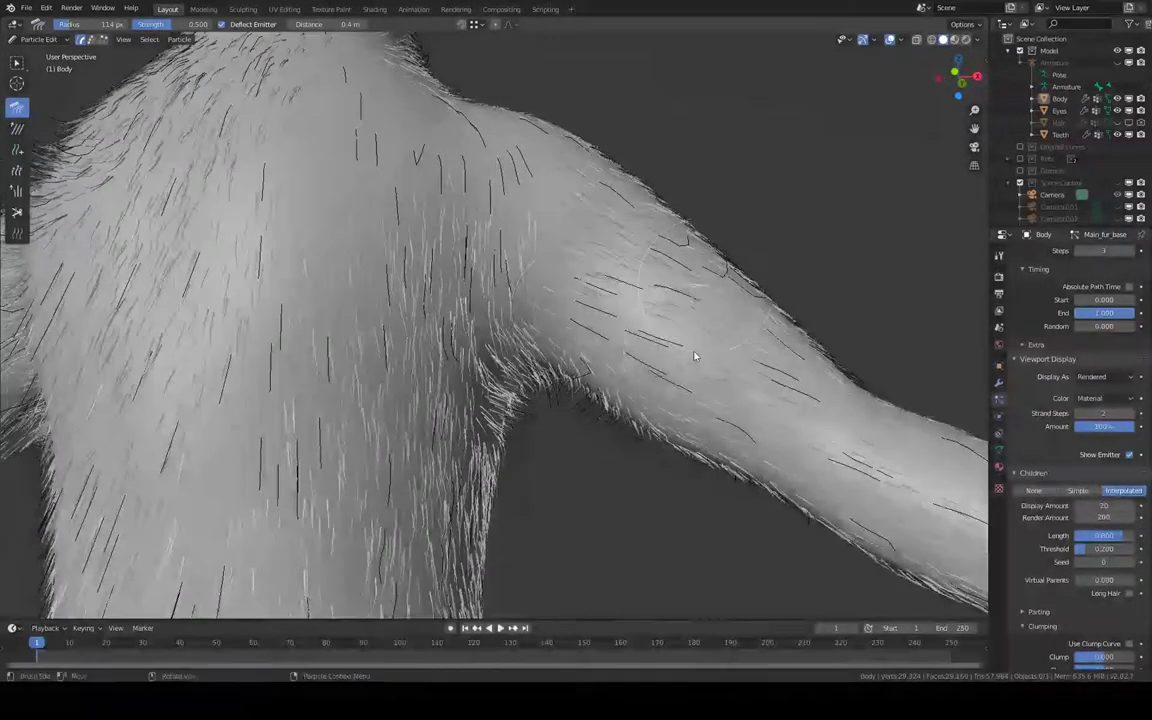
pyautogui.moveTo(689, 355)
pyautogui.mouseDown(button='middle')
pyautogui.moveTo(674, 298)
pyautogui.moveTo(584, 240)
pyautogui.mouseUp(button='middle')
pyautogui.moveTo(680, 357)
pyautogui.mouseDown(button='middle')
pyautogui.moveTo(663, 303)
pyautogui.moveTo(563, 144)
pyautogui.moveTo(622, 285)
pyautogui.moveTo(712, 294)
pyautogui.moveTo(465, 265)
pyautogui.moveTo(515, 236)
pyautogui.mouseUp(button='middle')
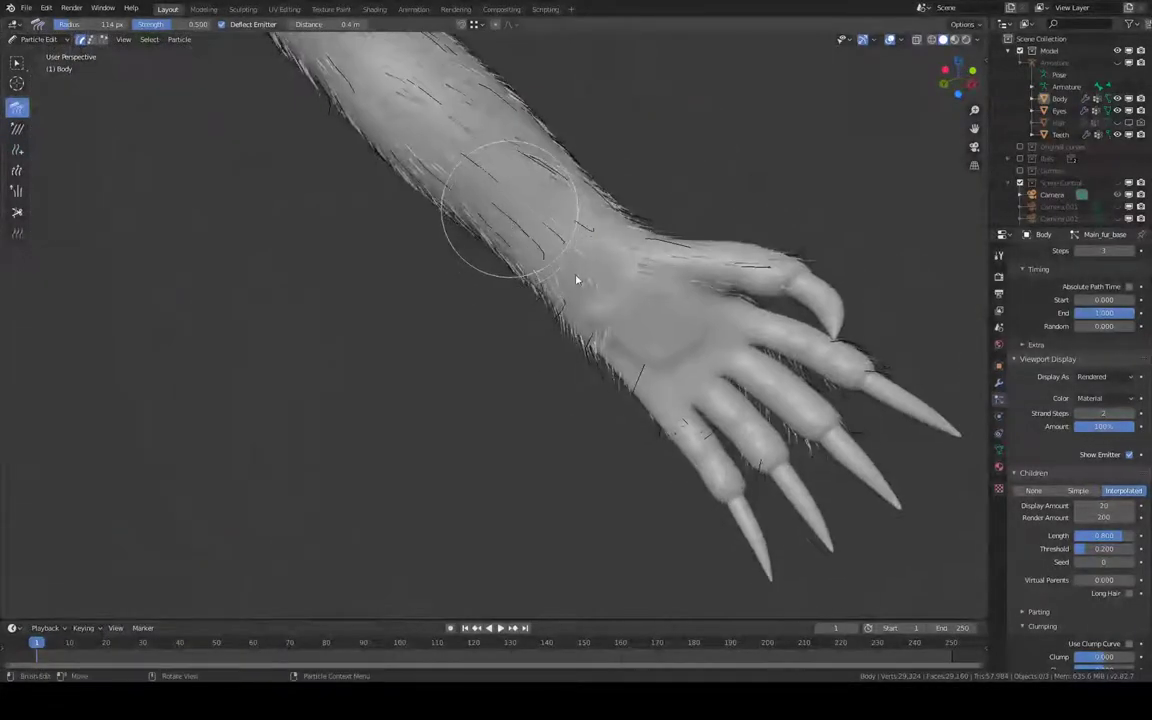
# Comb the hair from the wrist over the palm and fingers toward the fingertips.
pyautogui.moveTo(581, 278)
pyautogui.mouseDown(button='middle')
pyautogui.moveTo(596, 293)
pyautogui.moveTo(661, 265)
pyautogui.moveTo(599, 326)
pyautogui.moveTo(617, 249)
pyautogui.moveTo(689, 219)
pyautogui.moveTo(773, 393)
pyautogui.mouseUp(button='middle')
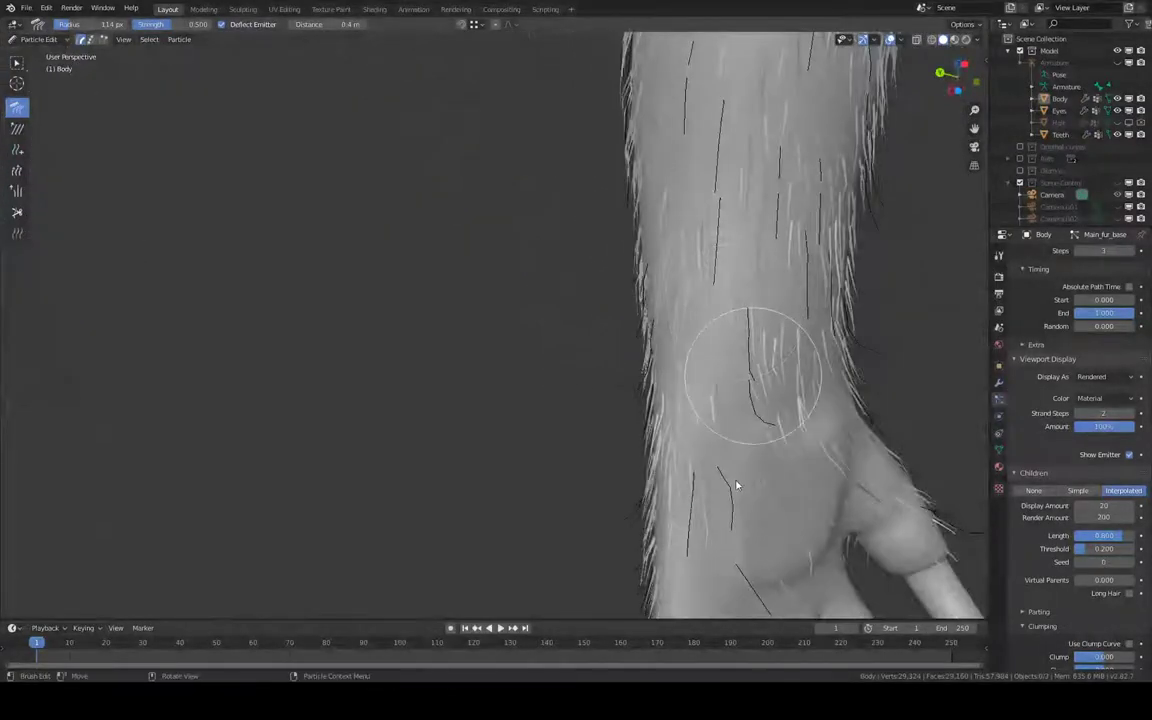
pyautogui.moveTo(736, 485)
pyautogui.mouseDown(button='middle')
pyautogui.moveTo(746, 432)
pyautogui.moveTo(848, 502)
pyautogui.moveTo(679, 327)
pyautogui.moveTo(674, 255)
pyautogui.moveTo(581, 231)
pyautogui.moveTo(679, 254)
pyautogui.moveTo(638, 221)
pyautogui.moveTo(644, 294)
pyautogui.mouseUp(button='middle')
pyautogui.moveTo(525, 234); pyautogui.dragTo(606, 328)
pyautogui.moveTo(681, 477); pyautogui.dragTo(642, 394)
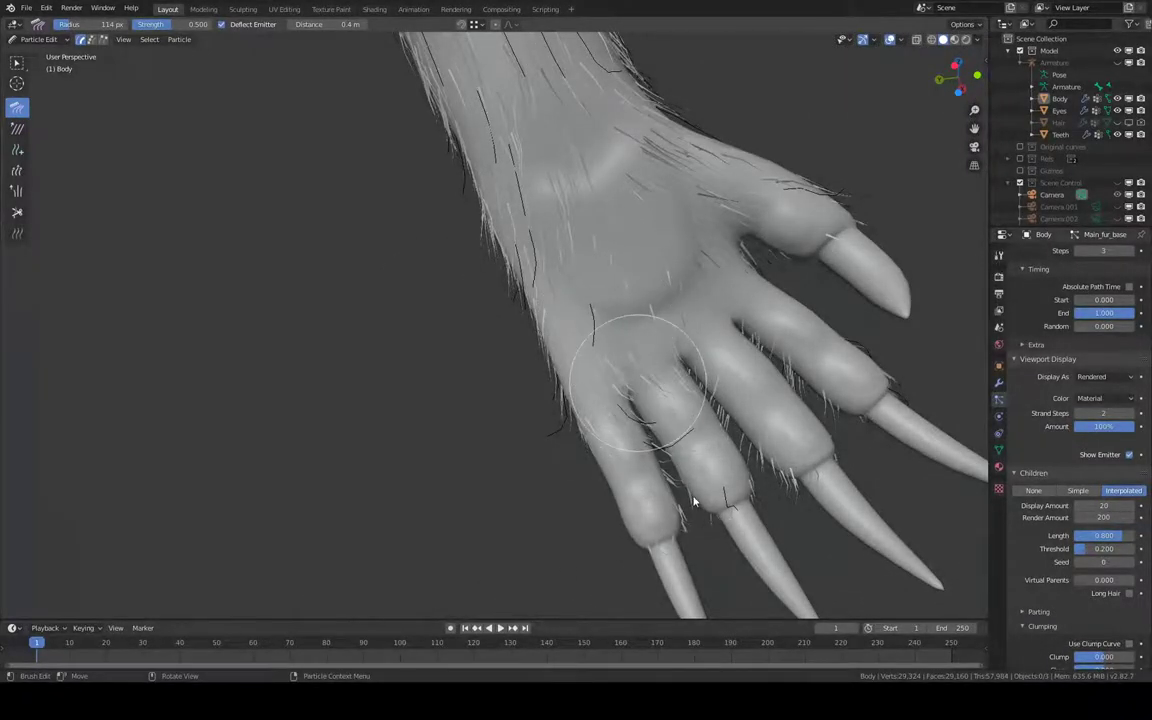
pyautogui.moveTo(728, 537); pyautogui.dragTo(664, 443)
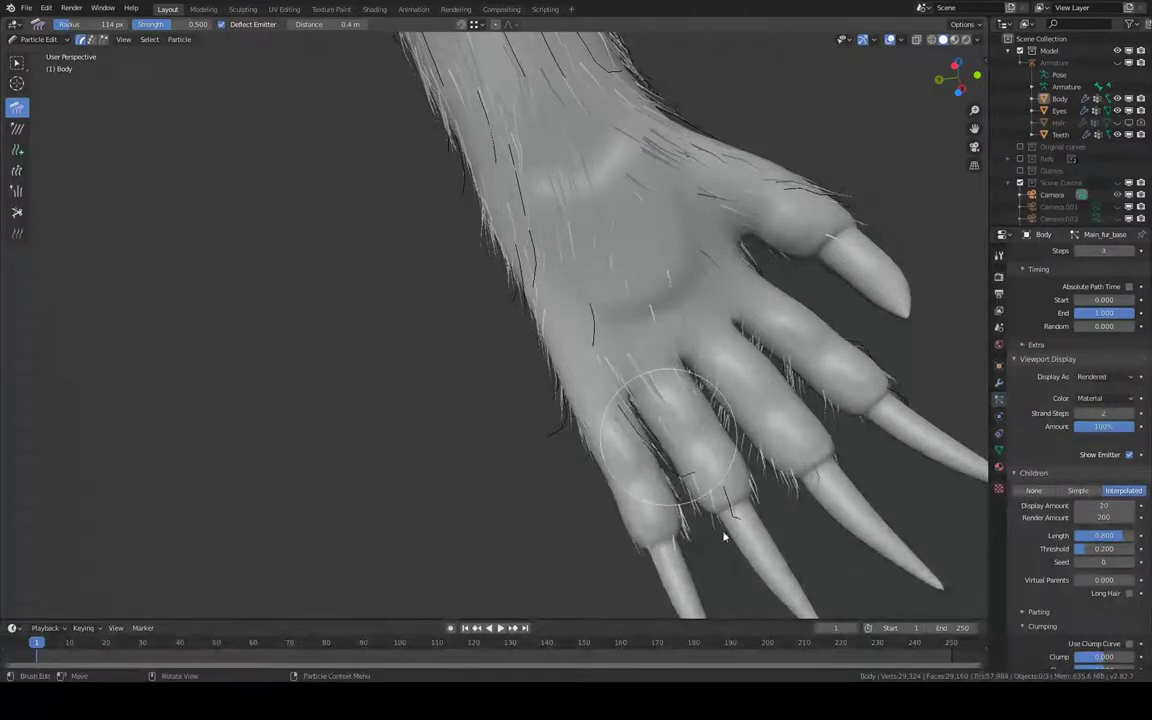
pyautogui.moveTo(700, 500); pyautogui.dragTo(717, 561)
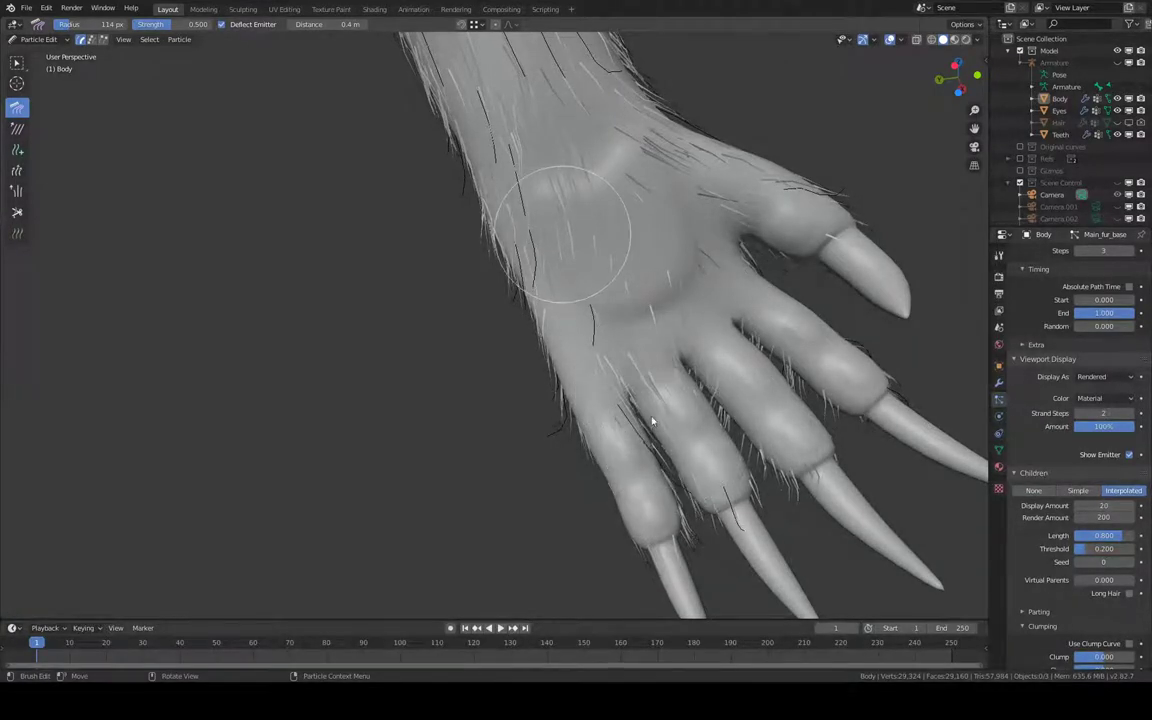
# Comb the hair around the thumb, then inspect the hand and forearm.
pyautogui.moveTo(651, 421)
pyautogui.mouseDown(button='middle')
pyautogui.moveTo(668, 206)
pyautogui.moveTo(635, 275)
pyautogui.mouseUp(button='middle')
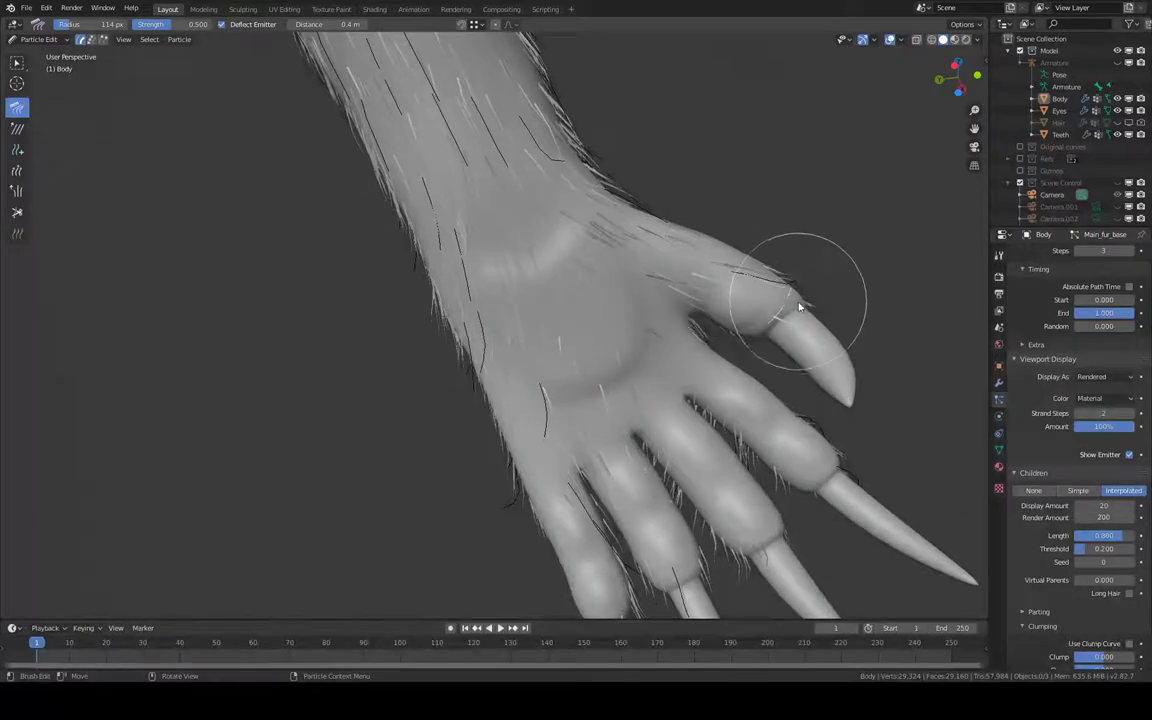
pyautogui.moveTo(753, 314)
pyautogui.mouseDown(button='middle')
pyautogui.moveTo(893, 341)
pyautogui.moveTo(725, 242)
pyautogui.moveTo(465, 277)
pyautogui.mouseUp(button='middle')
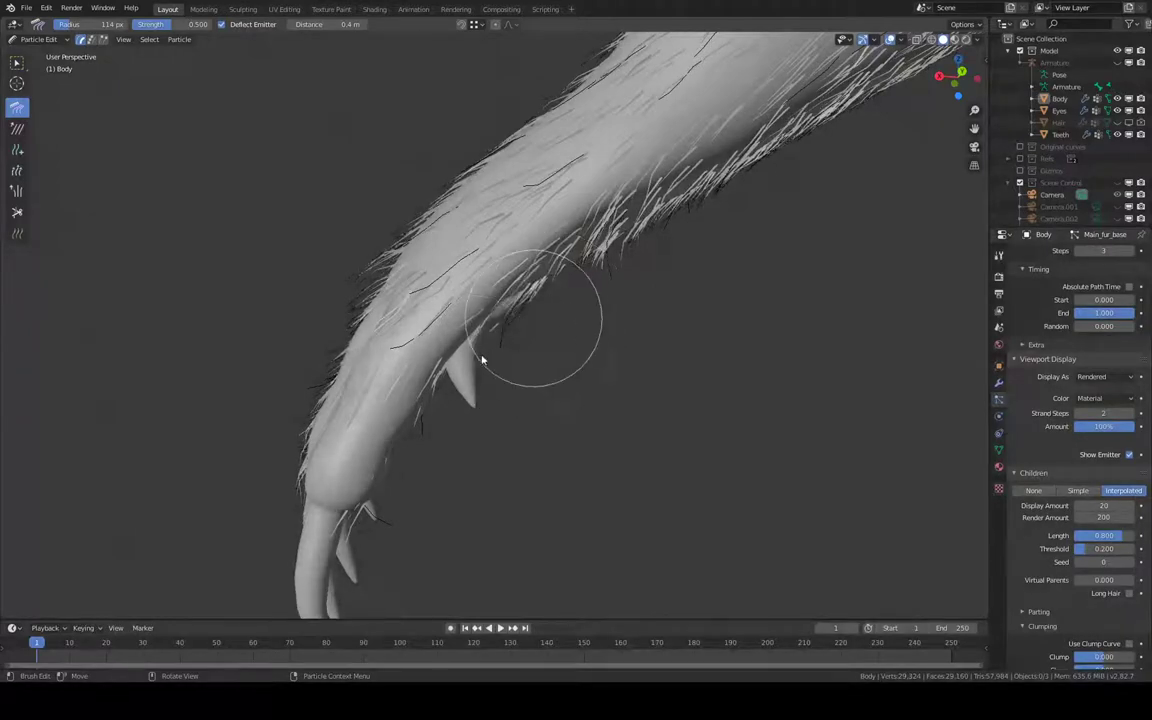
pyautogui.moveTo(617, 283); pyautogui.dragTo(557, 238, button='middle')
pyautogui.moveTo(505, 227)
pyautogui.mouseDown(button='middle')
pyautogui.moveTo(645, 296)
pyautogui.moveTo(663, 265)
pyautogui.moveTo(803, 257)
pyautogui.moveTo(712, 229)
pyautogui.moveTo(874, 249)
pyautogui.moveTo(685, 297)
pyautogui.moveTo(530, 282)
pyautogui.mouseUp(button='middle')
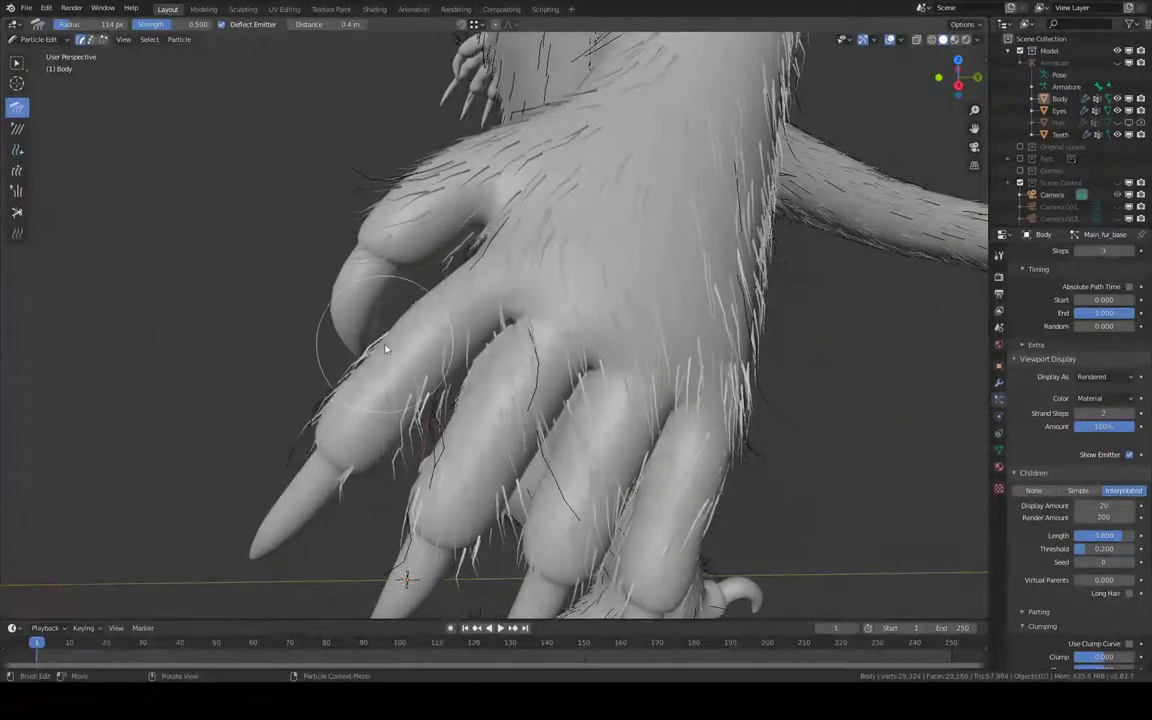
pyautogui.moveTo(408, 404); pyautogui.dragTo(432, 358, button='middle')
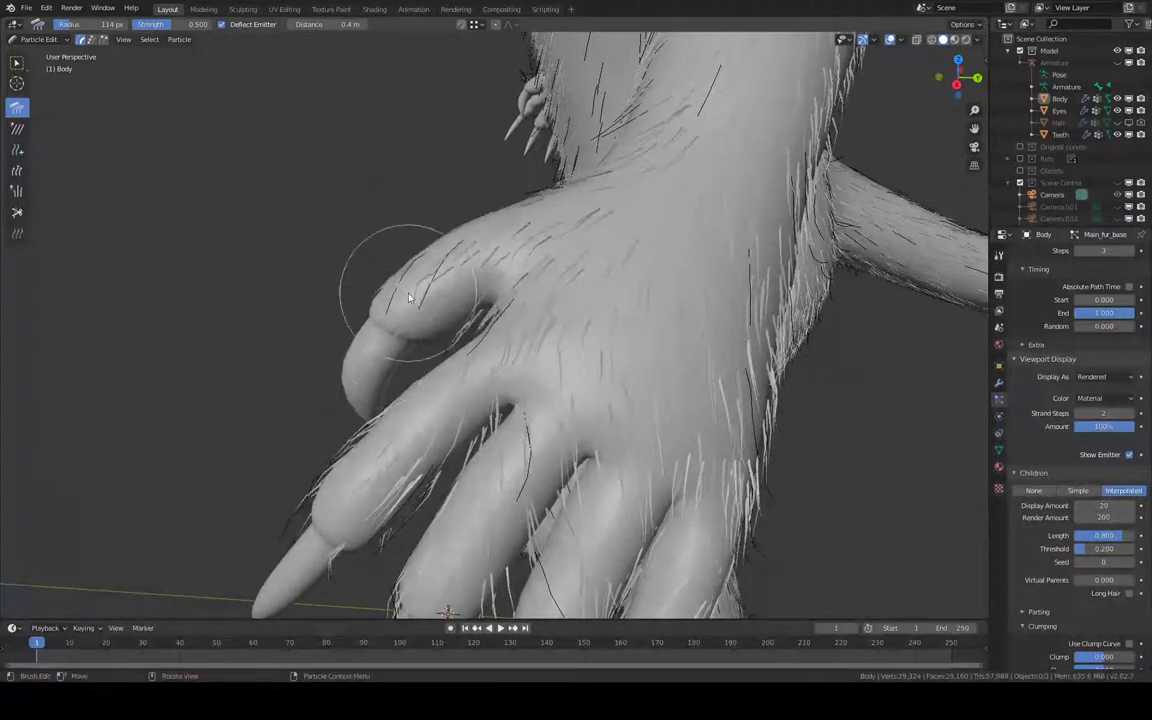
pyautogui.moveTo(406, 283)
pyautogui.keyDown('shift'); pyautogui.mouseDown(button='middle')
pyautogui.moveTo(432, 432)
pyautogui.moveTo(504, 362)
pyautogui.moveTo(557, 365)
pyautogui.moveTo(568, 542)
pyautogui.moveTo(597, 483)
pyautogui.moveTo(521, 330)
pyautogui.mouseUp(button='middle'); pyautogui.keyUp('shift')
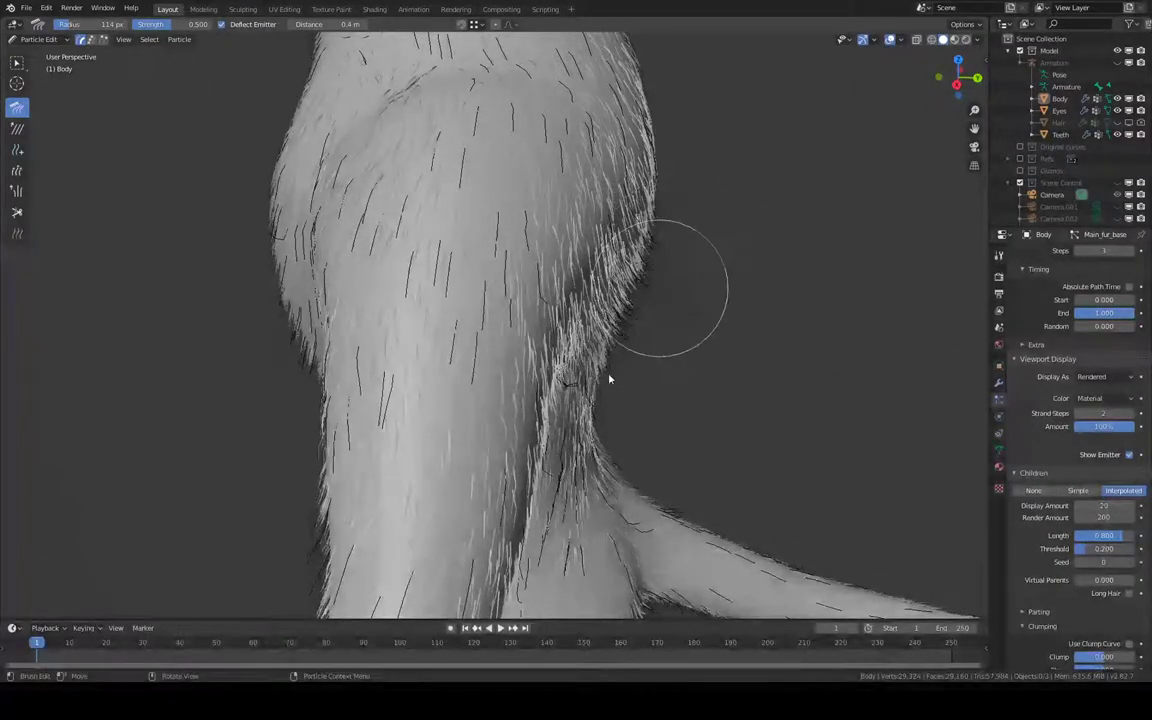
pyautogui.moveTo(635, 342)
pyautogui.mouseDown(button='middle')
pyautogui.moveTo(536, 145)
pyautogui.moveTo(746, 244)
pyautogui.moveTo(427, 165)
pyautogui.moveTo(485, 279)
pyautogui.moveTo(449, 250)
pyautogui.mouseUp(button='middle')
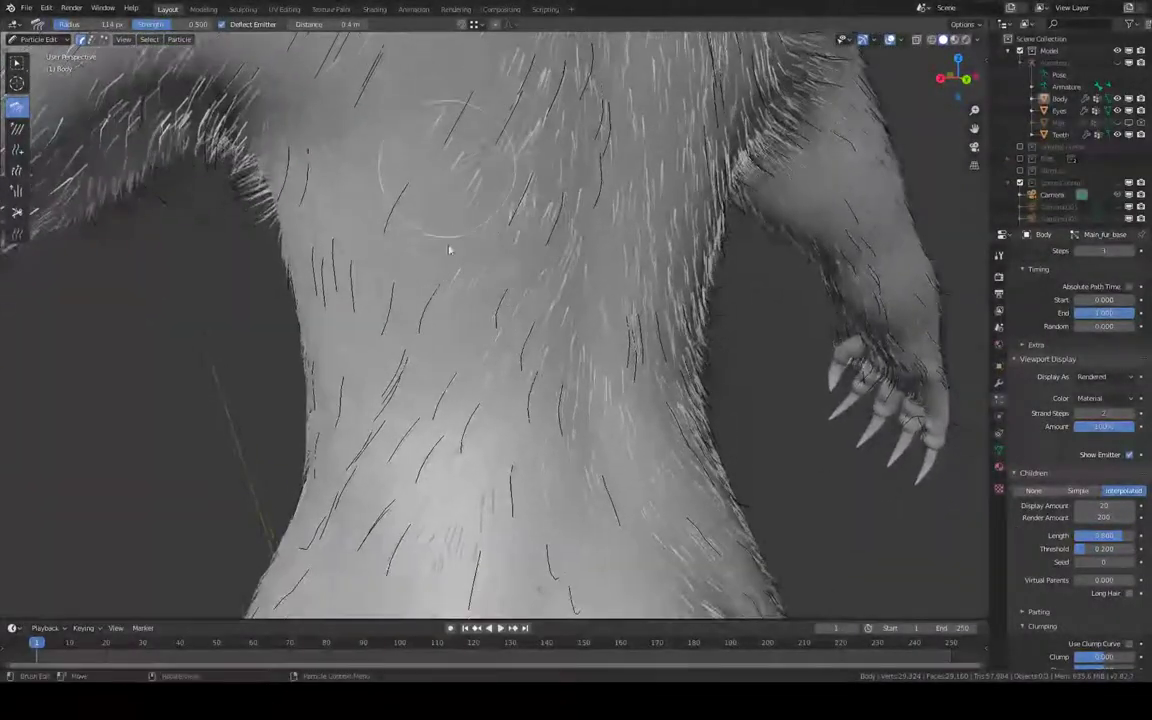
pyautogui.moveTo(415, 482); pyautogui.dragTo(443, 337, button='middle')
pyautogui.moveTo(553, 191)
pyautogui.mouseDown(button='middle')
pyautogui.moveTo(548, 180)
pyautogui.moveTo(588, 146)
pyautogui.mouseUp(button='middle')
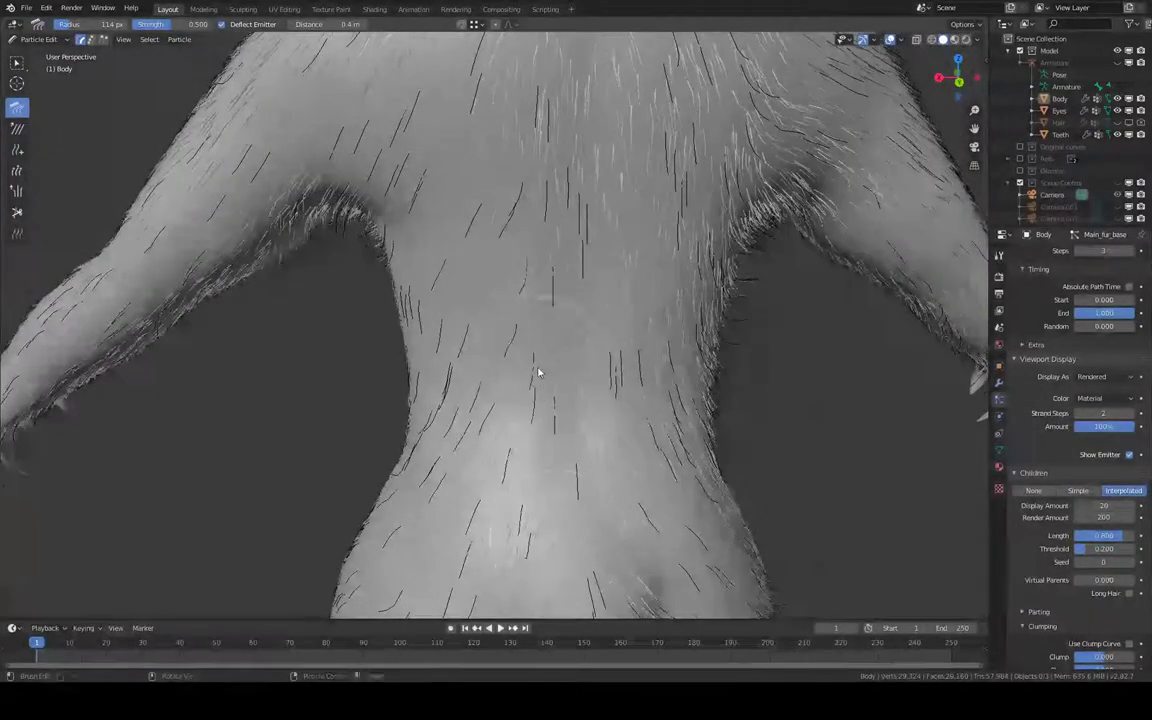
pyautogui.moveTo(538, 372); pyautogui.dragTo(605, 240, button='middle')
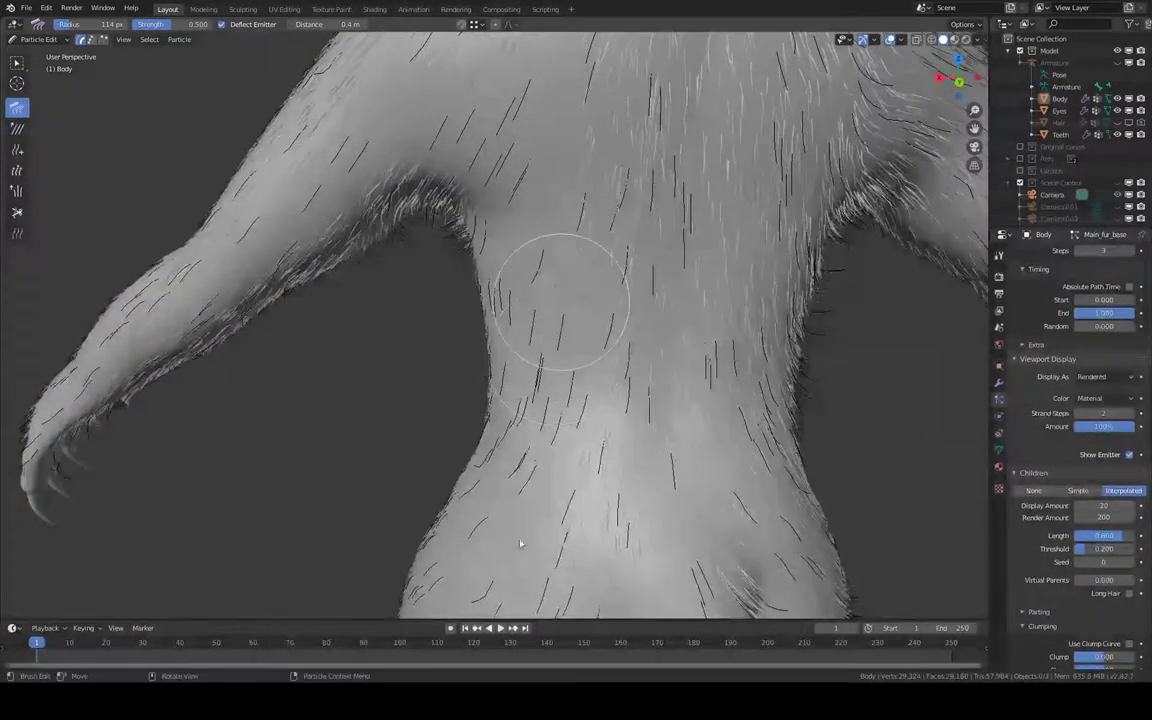
pyautogui.moveTo(520, 543)
pyautogui.mouseDown(button='middle')
pyautogui.moveTo(566, 399)
pyautogui.moveTo(625, 347)
pyautogui.moveTo(519, 316)
pyautogui.mouseUp(button='middle')
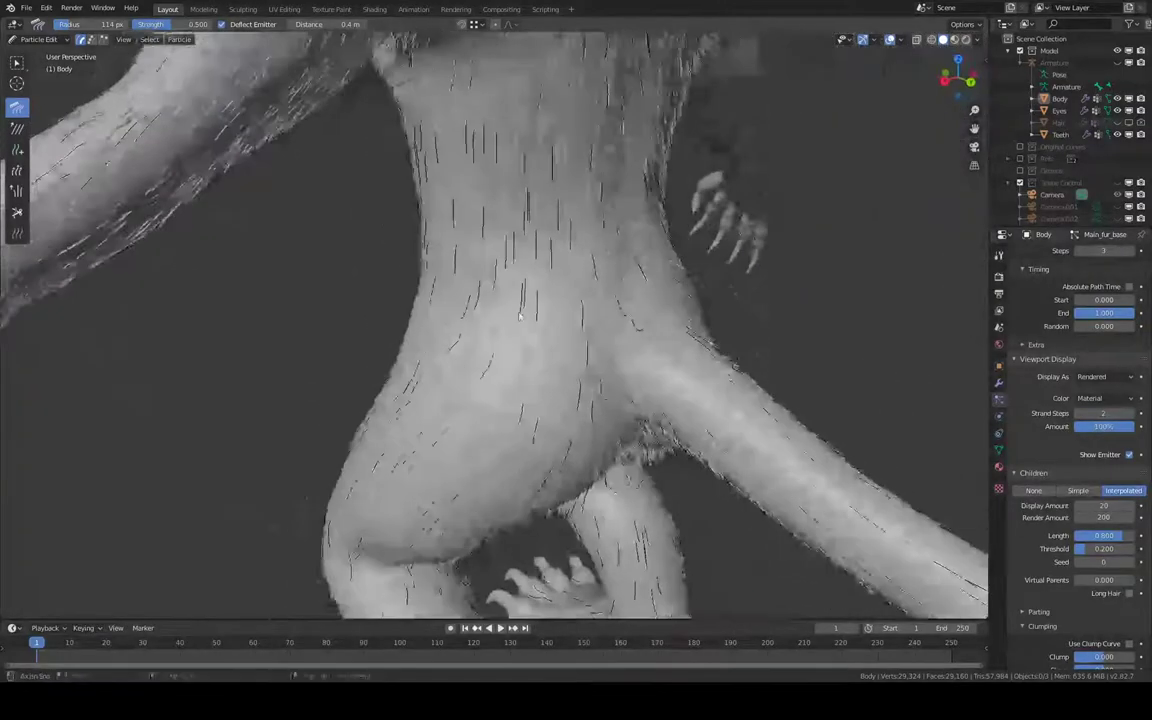
pyautogui.moveTo(416, 397)
pyautogui.mouseDown(button='middle')
pyautogui.moveTo(571, 442)
pyautogui.moveTo(560, 293)
pyautogui.moveTo(586, 267)
pyautogui.moveTo(572, 189)
pyautogui.moveTo(591, 327)
pyautogui.moveTo(761, 152)
pyautogui.moveTo(557, 167)
pyautogui.moveTo(586, 424)
pyautogui.moveTo(650, 257)
pyautogui.moveTo(640, 270)
pyautogui.mouseUp(button='middle')
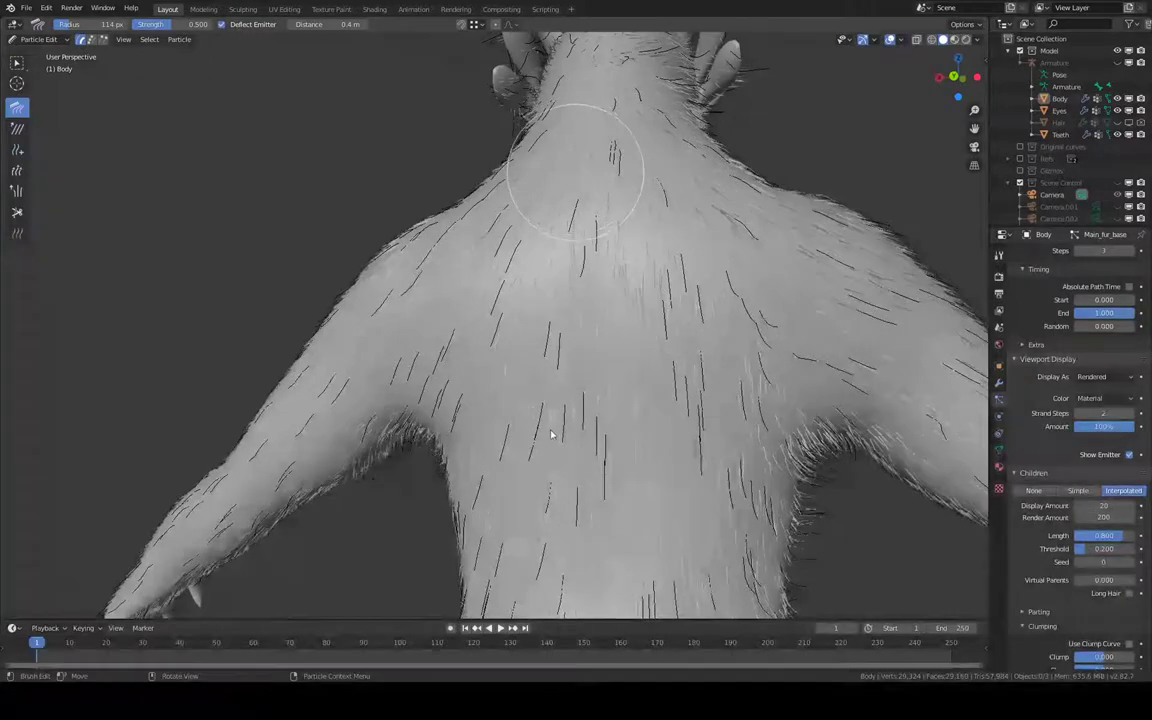
pyautogui.moveTo(551, 434)
pyautogui.mouseDown(button='middle')
pyautogui.moveTo(594, 465)
pyautogui.moveTo(663, 355)
pyautogui.moveTo(586, 378)
pyautogui.moveTo(622, 205)
pyautogui.mouseUp(button='middle')
pyautogui.moveTo(600, 313)
pyautogui.mouseDown(button='middle')
pyautogui.moveTo(609, 216)
pyautogui.moveTo(588, 295)
pyautogui.mouseUp(button='middle')
pyautogui.moveTo(574, 435)
pyautogui.mouseDown(button='middle')
pyautogui.moveTo(609, 329)
pyautogui.moveTo(538, 259)
pyautogui.mouseUp(button='middle')
pyautogui.keyDown('shift'); pyautogui.moveTo(541, 401); pyautogui.dragTo(649, 229, button='middle'); pyautogui.keyUp('shift')
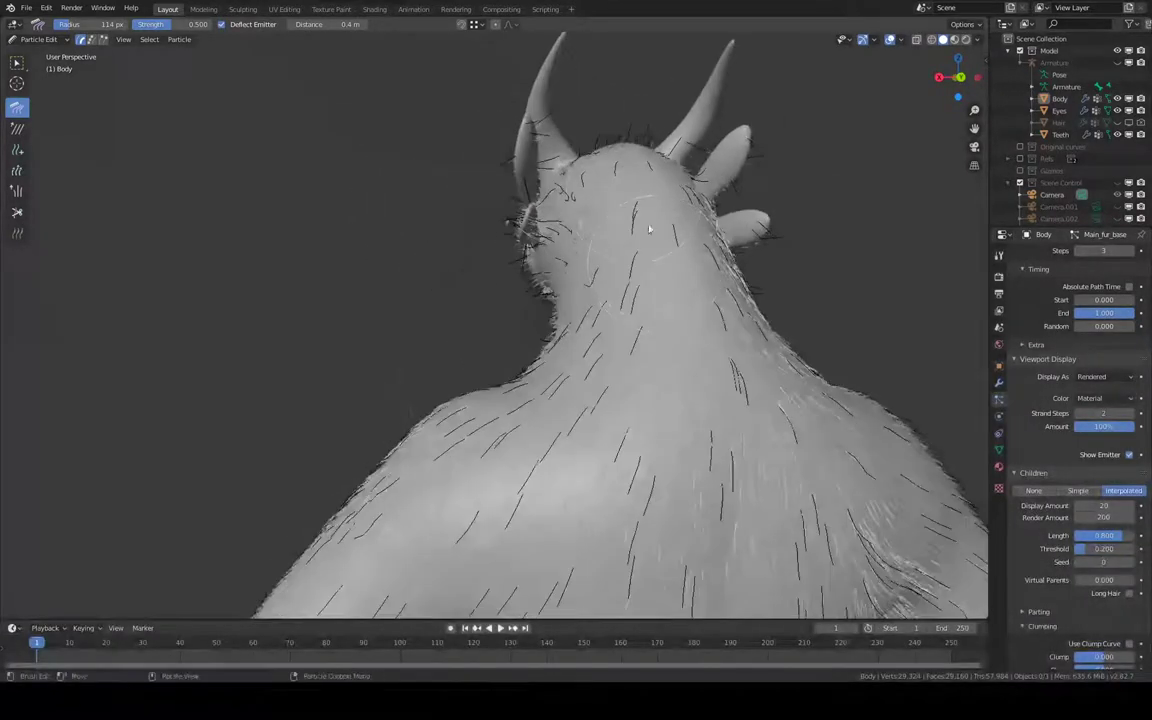
pyautogui.moveTo(632, 366)
pyautogui.mouseDown(button='middle')
pyautogui.moveTo(704, 406)
pyautogui.moveTo(805, 319)
pyautogui.moveTo(801, 236)
pyautogui.moveTo(663, 170)
pyautogui.moveTo(658, 144)
pyautogui.moveTo(440, 221)
pyautogui.moveTo(280, 116)
pyautogui.mouseUp(button='middle')
pyautogui.moveTo(280, 288)
pyautogui.mouseDown(button='middle')
pyautogui.moveTo(334, 219)
pyautogui.moveTo(300, 158)
pyautogui.mouseUp(button='middle')
pyautogui.moveTo(363, 193); pyautogui.dragTo(352, 232, button='middle')
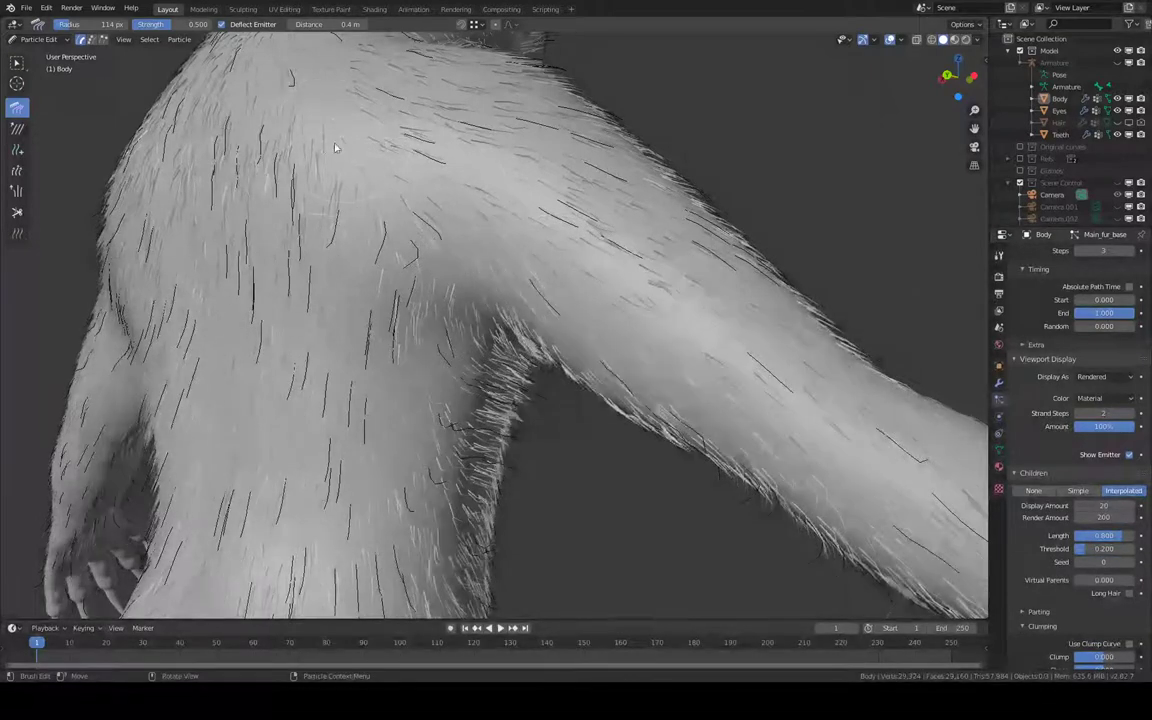
# Orbit around the neck, chest, shoulder, armpit and upper back to inspect the combed fur.
pyautogui.moveTo(720, 256)
pyautogui.mouseDown(button='middle')
pyautogui.moveTo(604, 219)
pyautogui.moveTo(378, 242)
pyautogui.moveTo(355, 370)
pyautogui.moveTo(445, 249)
pyautogui.moveTo(445, 213)
pyautogui.moveTo(459, 302)
pyautogui.mouseUp(button='middle')
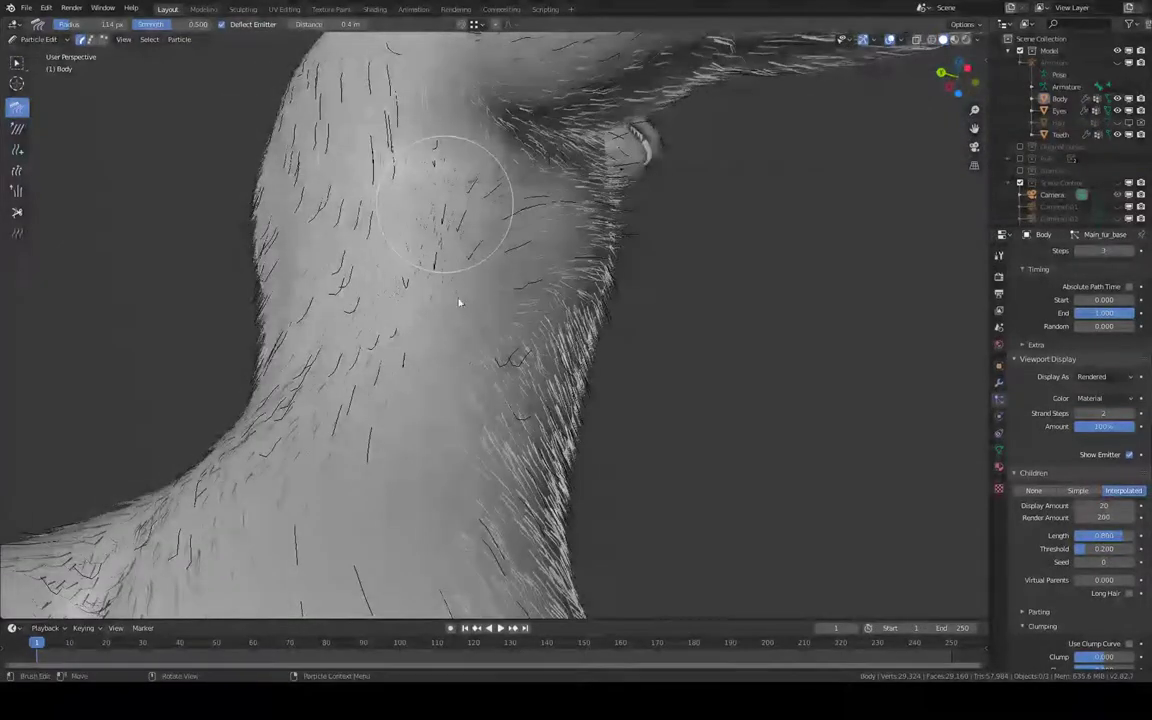
pyautogui.moveTo(483, 242); pyautogui.dragTo(479, 240, button='middle')
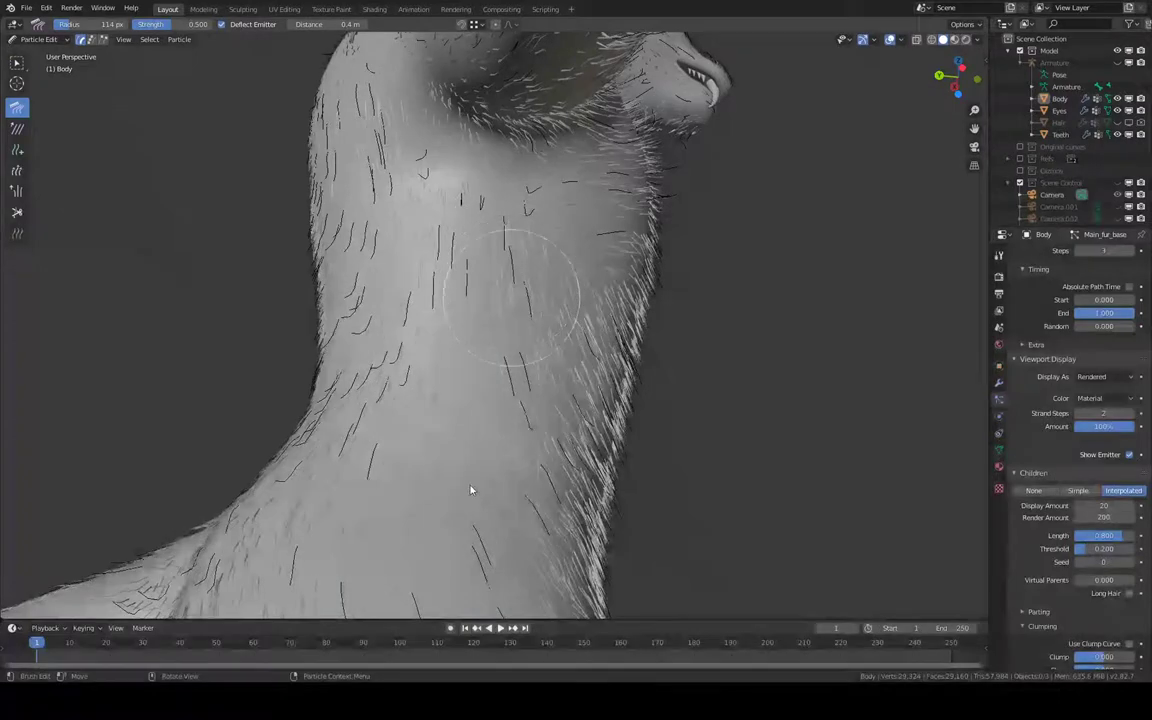
pyautogui.moveTo(420, 396)
pyautogui.mouseDown(button='middle')
pyautogui.moveTo(437, 337)
pyautogui.moveTo(356, 270)
pyautogui.mouseUp(button='middle')
pyautogui.moveTo(436, 289); pyautogui.dragTo(553, 207, button='middle')
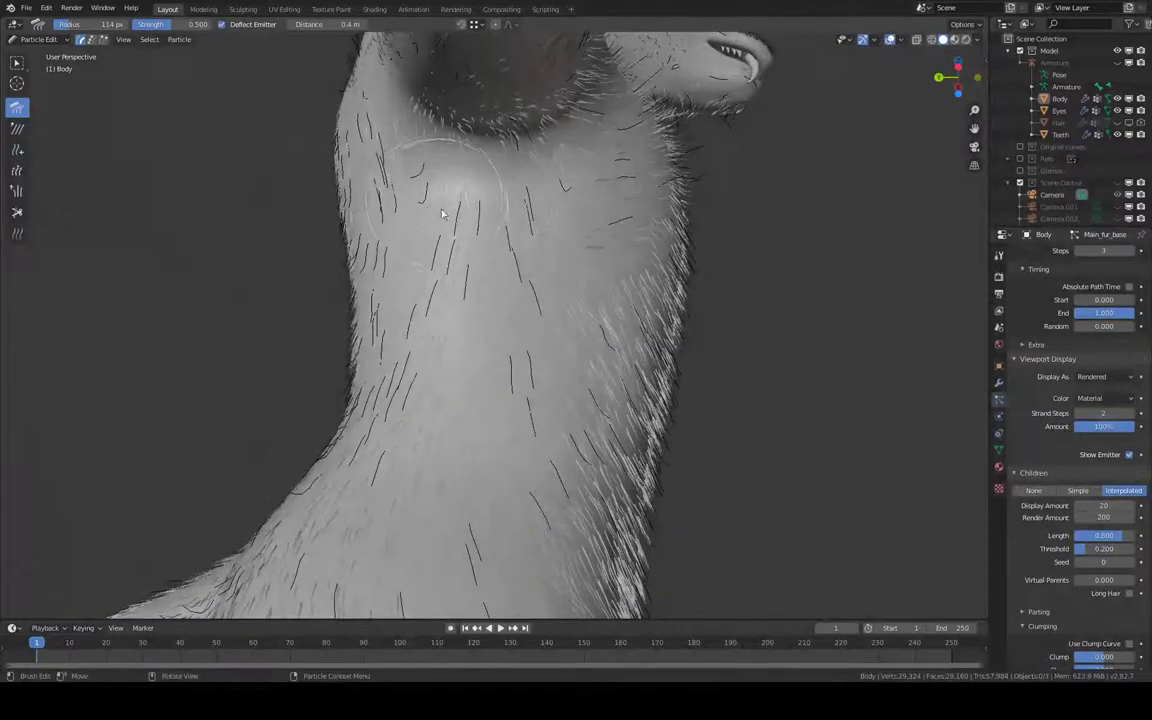
pyautogui.moveTo(442, 213); pyautogui.dragTo(446, 210, button='middle')
pyautogui.moveTo(533, 273)
pyautogui.mouseDown(button='middle')
pyautogui.moveTo(590, 260)
pyautogui.moveTo(628, 220)
pyautogui.moveTo(700, 317)
pyautogui.mouseUp(button='middle')
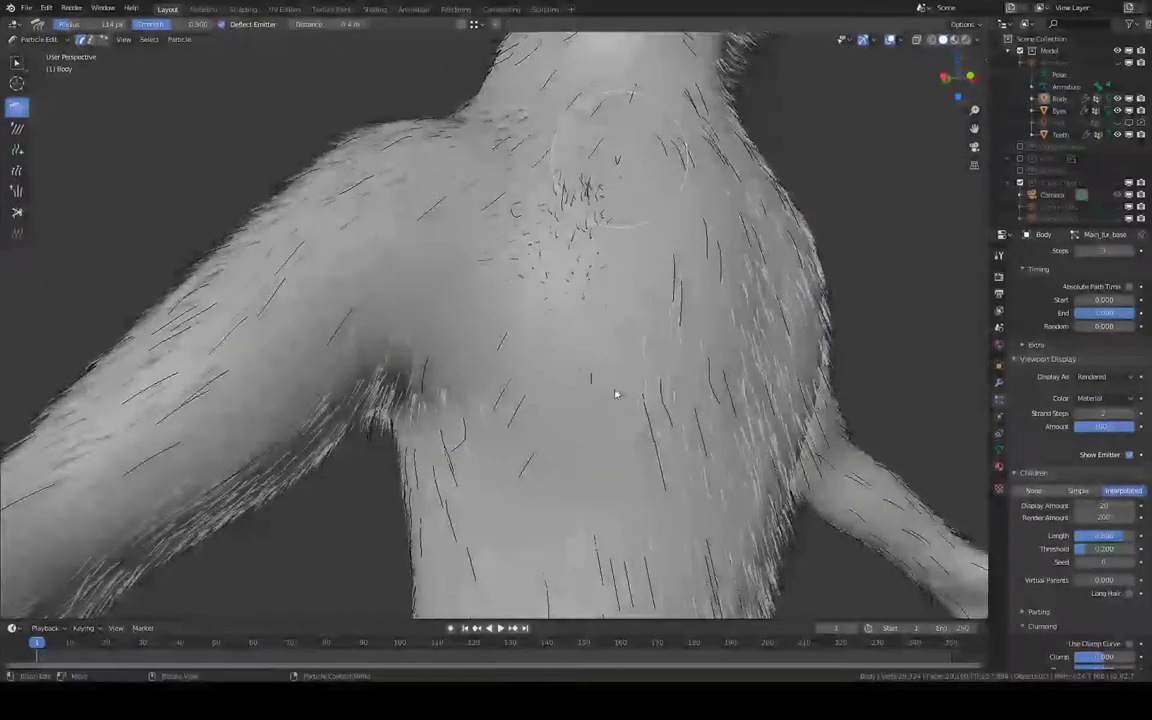
pyautogui.moveTo(566, 362)
pyautogui.mouseDown(button='middle')
pyautogui.moveTo(548, 378)
pyautogui.moveTo(527, 457)
pyautogui.moveTo(522, 411)
pyautogui.moveTo(512, 411)
pyautogui.moveTo(527, 386)
pyautogui.moveTo(470, 356)
pyautogui.moveTo(537, 350)
pyautogui.moveTo(578, 247)
pyautogui.mouseUp(button='middle')
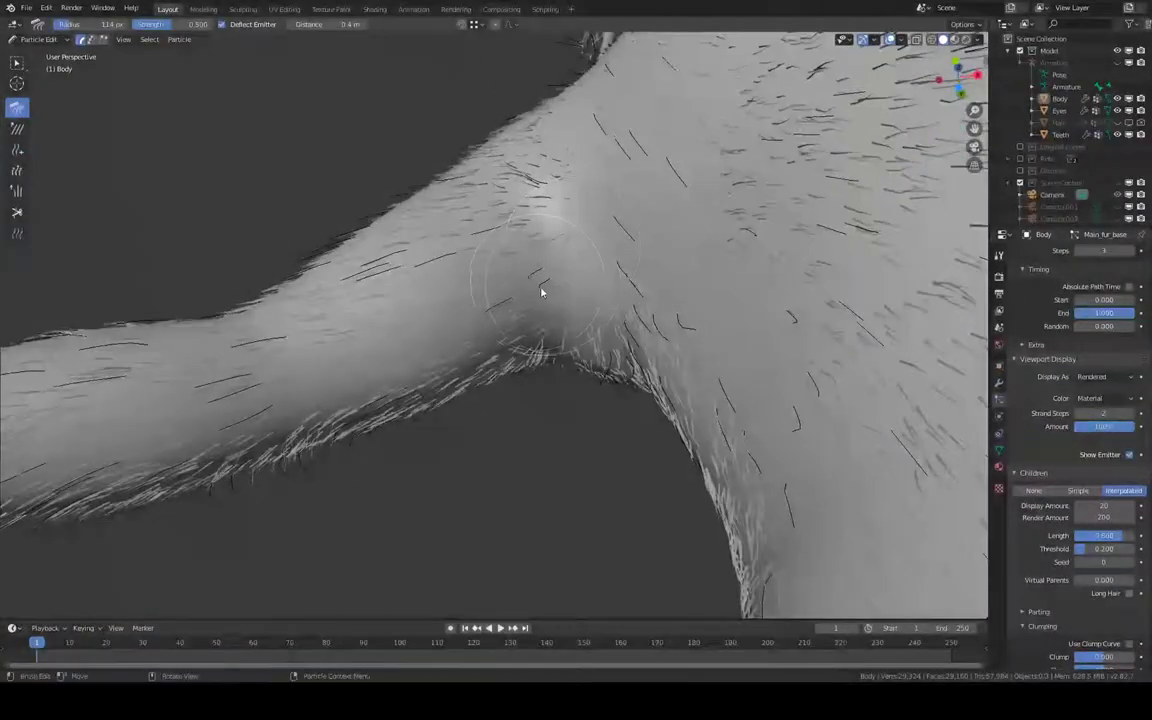
pyautogui.moveTo(631, 285)
pyautogui.mouseDown(button='middle')
pyautogui.moveTo(676, 334)
pyautogui.moveTo(757, 367)
pyautogui.moveTo(563, 314)
pyautogui.moveTo(650, 327)
pyautogui.moveTo(668, 270)
pyautogui.moveTo(662, 362)
pyautogui.moveTo(676, 342)
pyautogui.moveTo(617, 339)
pyautogui.moveTo(571, 319)
pyautogui.moveTo(546, 273)
pyautogui.mouseUp(button='middle')
pyautogui.moveTo(564, 503)
pyautogui.mouseDown(button='middle')
pyautogui.moveTo(627, 378)
pyautogui.moveTo(566, 342)
pyautogui.moveTo(576, 535)
pyautogui.mouseUp(button='middle')
pyautogui.moveTo(553, 461)
pyautogui.mouseDown(button='middle')
pyautogui.moveTo(635, 311)
pyautogui.moveTo(684, 262)
pyautogui.moveTo(643, 366)
pyautogui.moveTo(674, 314)
pyautogui.moveTo(589, 401)
pyautogui.mouseUp(button='middle')
# Orbit in around the jaw, neck and muzzle to inspect the head's fur.
pyautogui.moveTo(568, 446); pyautogui.dragTo(565, 447, button='middle')
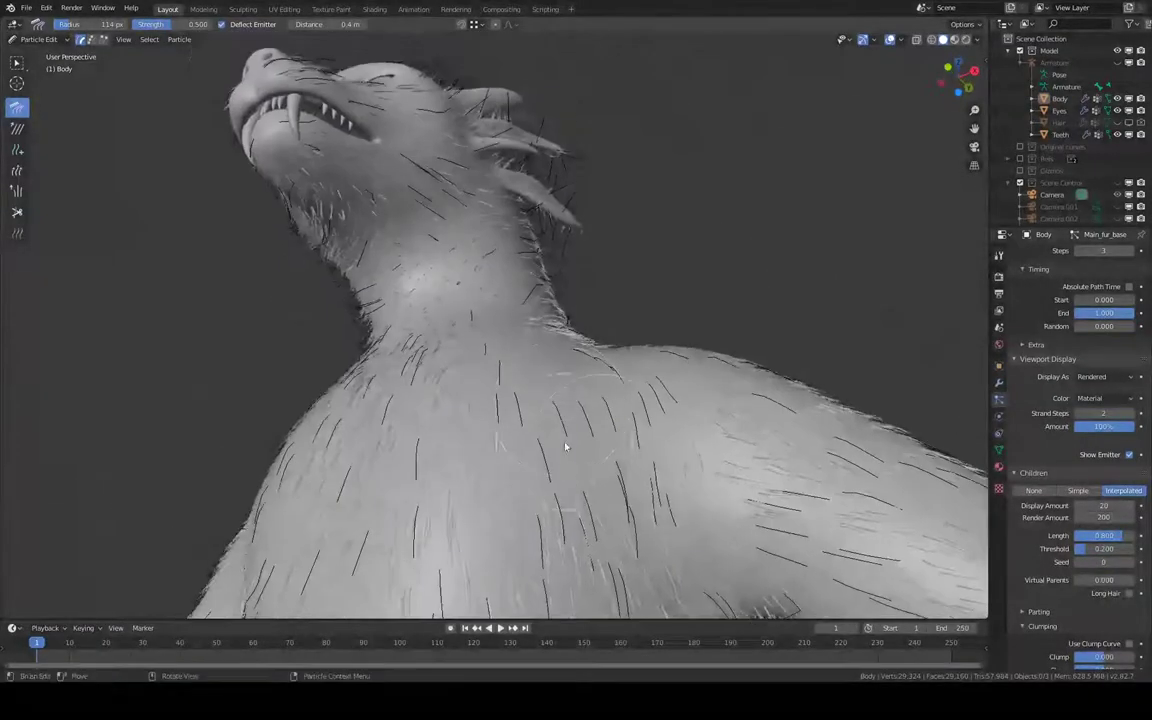
pyautogui.moveTo(665, 353)
pyautogui.mouseDown(button='middle')
pyautogui.moveTo(630, 321)
pyautogui.moveTo(630, 386)
pyautogui.moveTo(640, 355)
pyautogui.moveTo(663, 369)
pyautogui.moveTo(630, 357)
pyautogui.moveTo(620, 265)
pyautogui.moveTo(630, 237)
pyautogui.moveTo(641, 333)
pyautogui.moveTo(625, 442)
pyautogui.moveTo(658, 360)
pyautogui.moveTo(657, 370)
pyautogui.mouseUp(button='middle')
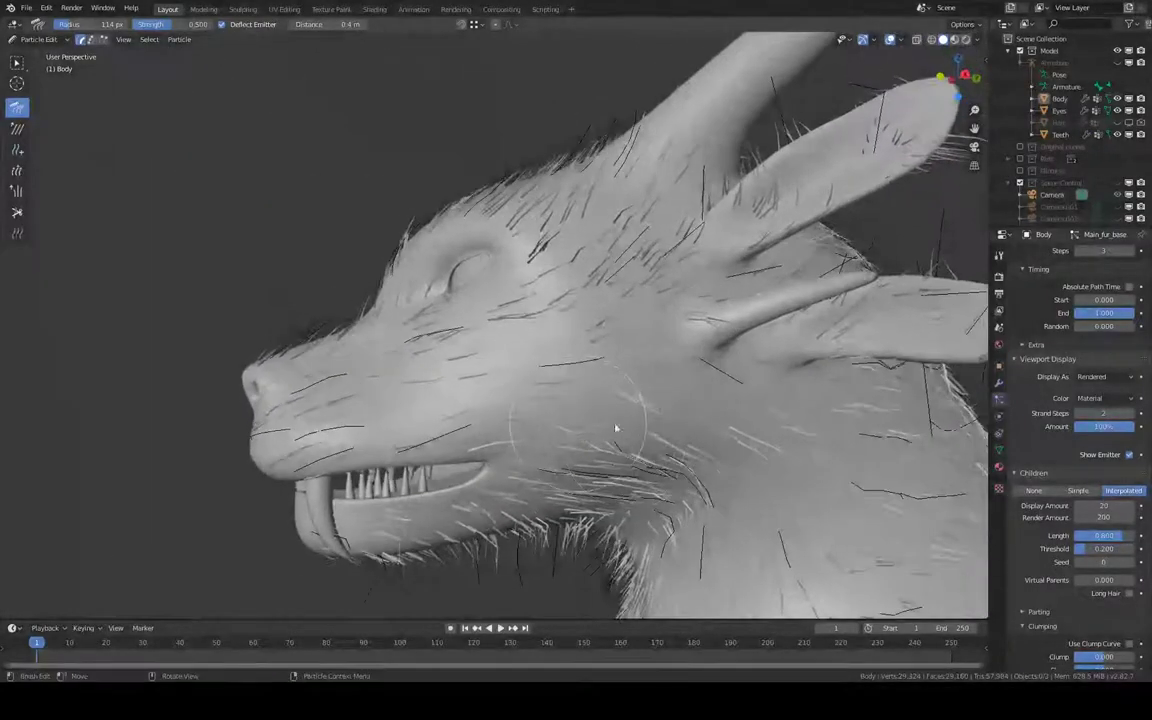
pyautogui.moveTo(692, 436)
pyautogui.mouseDown(button='middle')
pyautogui.moveTo(694, 411)
pyautogui.moveTo(663, 404)
pyautogui.moveTo(652, 360)
pyautogui.mouseUp(button='middle')
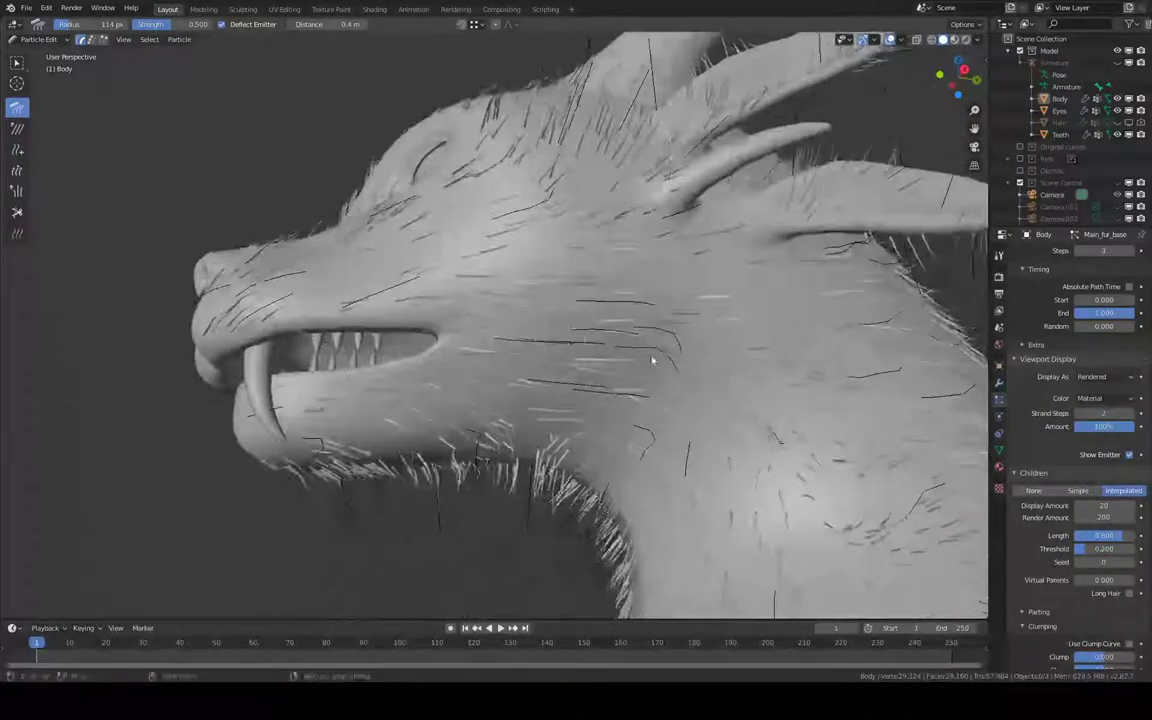
pyautogui.moveTo(731, 450)
pyautogui.mouseDown(button='middle')
pyautogui.moveTo(725, 406)
pyautogui.moveTo(771, 380)
pyautogui.moveTo(764, 424)
pyautogui.moveTo(816, 274)
pyautogui.moveTo(797, 327)
pyautogui.moveTo(535, 316)
pyautogui.moveTo(704, 273)
pyautogui.moveTo(661, 267)
pyautogui.moveTo(674, 239)
pyautogui.moveTo(743, 201)
pyautogui.mouseUp(button='middle')
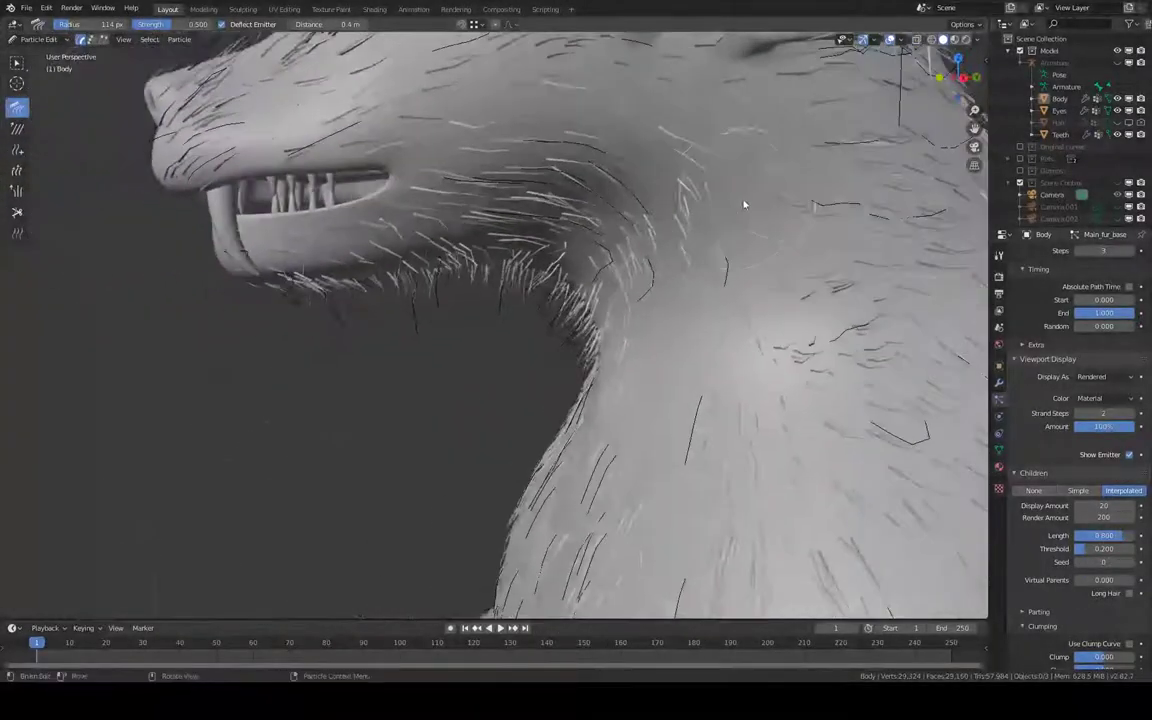
pyautogui.moveTo(828, 452)
pyautogui.mouseDown(button='middle')
pyautogui.moveTo(622, 252)
pyautogui.moveTo(559, 290)
pyautogui.mouseUp(button='middle')
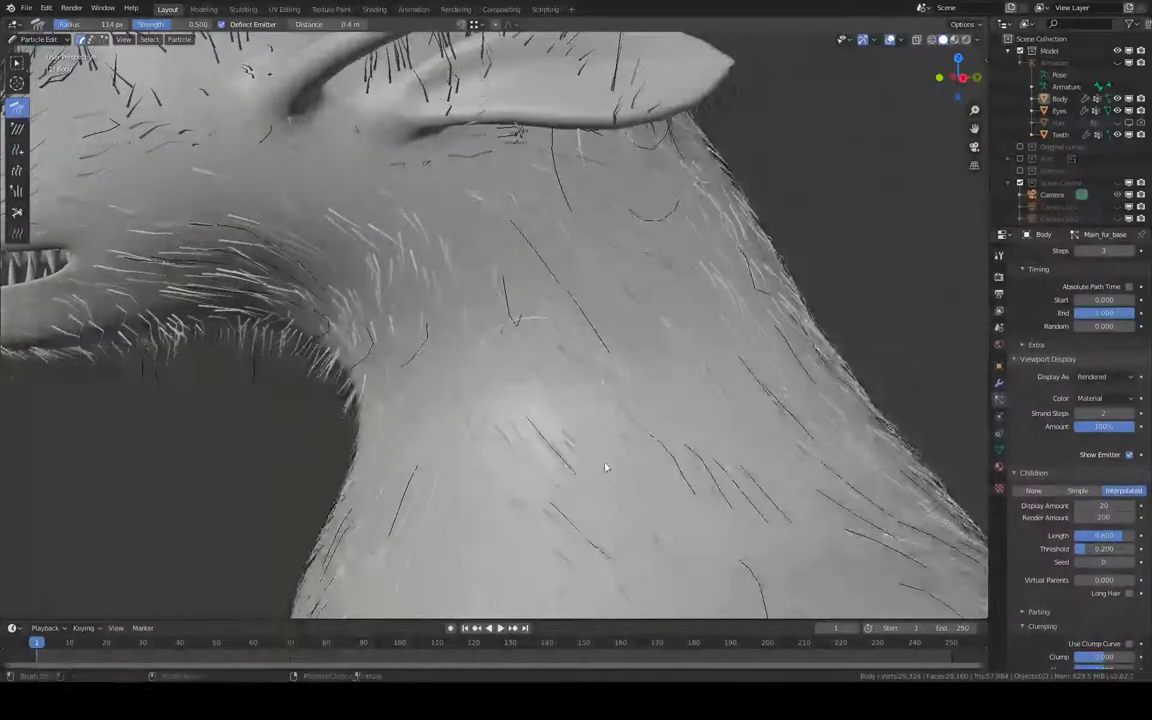
pyautogui.moveTo(604, 465); pyautogui.dragTo(579, 278, button='middle')
pyautogui.moveTo(544, 336)
pyautogui.mouseDown(button='middle')
pyautogui.moveTo(794, 342)
pyautogui.moveTo(607, 311)
pyautogui.moveTo(594, 257)
pyautogui.moveTo(541, 254)
pyautogui.moveTo(421, 209)
pyautogui.moveTo(452, 172)
pyautogui.moveTo(738, 180)
pyautogui.moveTo(567, 348)
pyautogui.moveTo(447, 335)
pyautogui.mouseUp(button='middle')
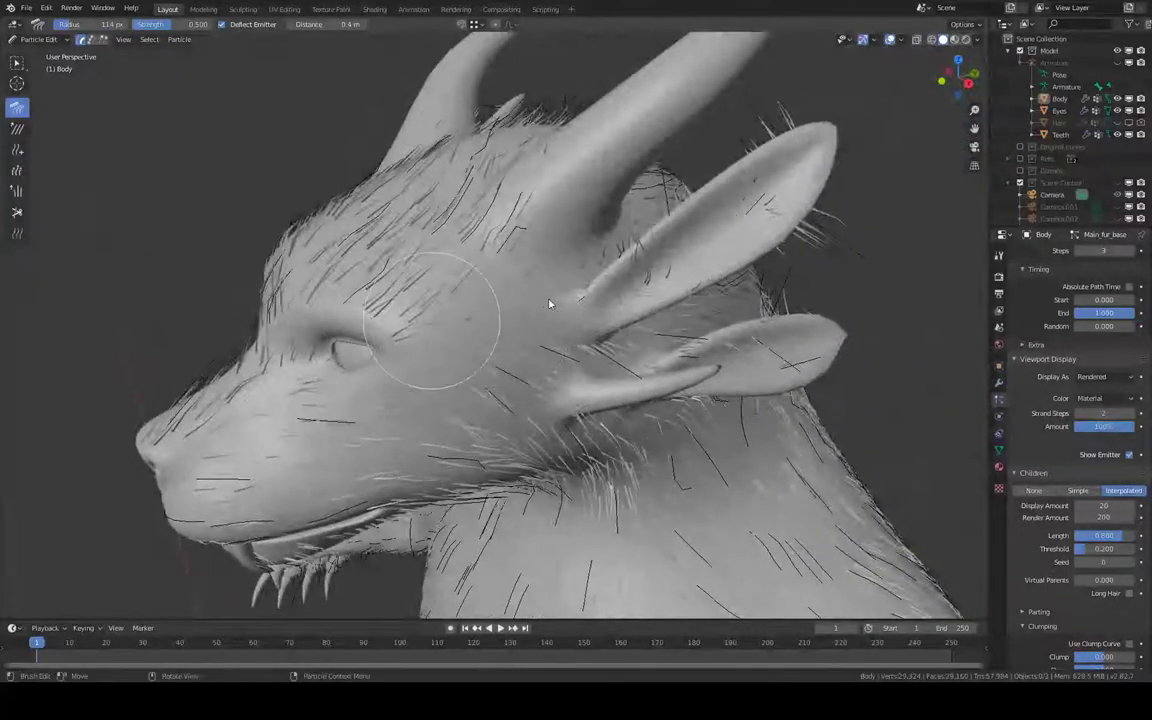
# Turn the head side-on and orbit above to view the face, cheeks, ears and horns.
pyautogui.moveTo(535, 308); pyautogui.dragTo(570, 346, button='middle')
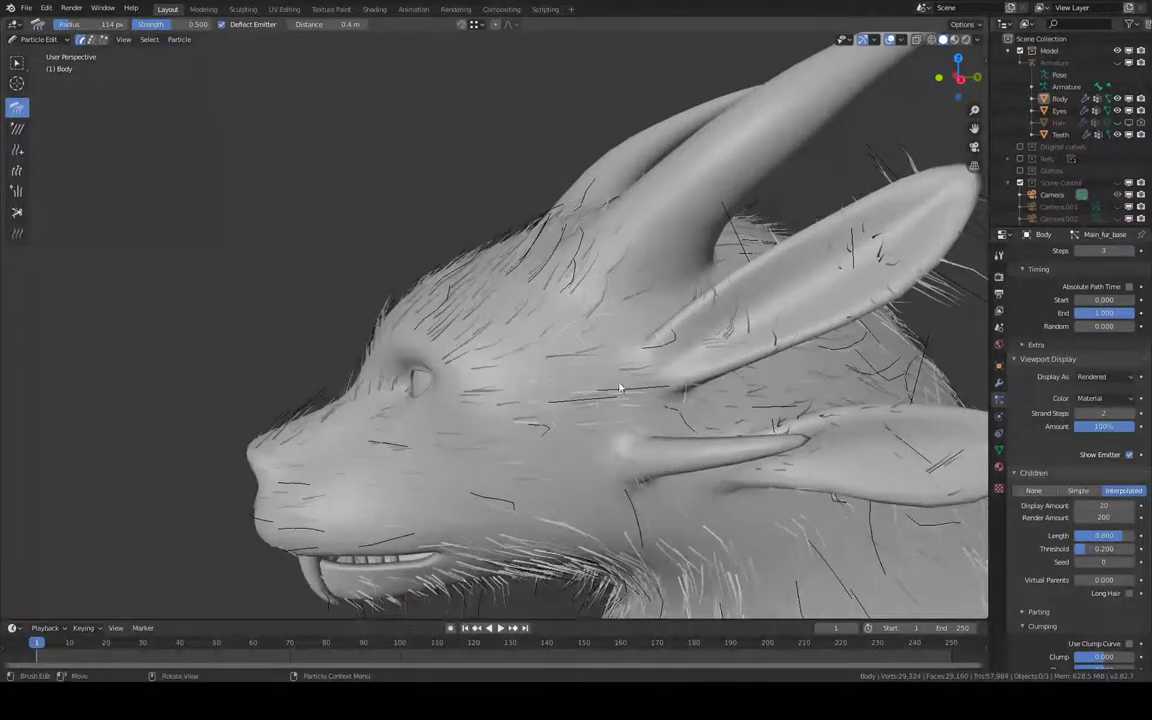
pyautogui.moveTo(667, 390)
pyautogui.mouseDown(button='middle')
pyautogui.moveTo(626, 266)
pyautogui.moveTo(696, 258)
pyautogui.mouseUp(button='middle')
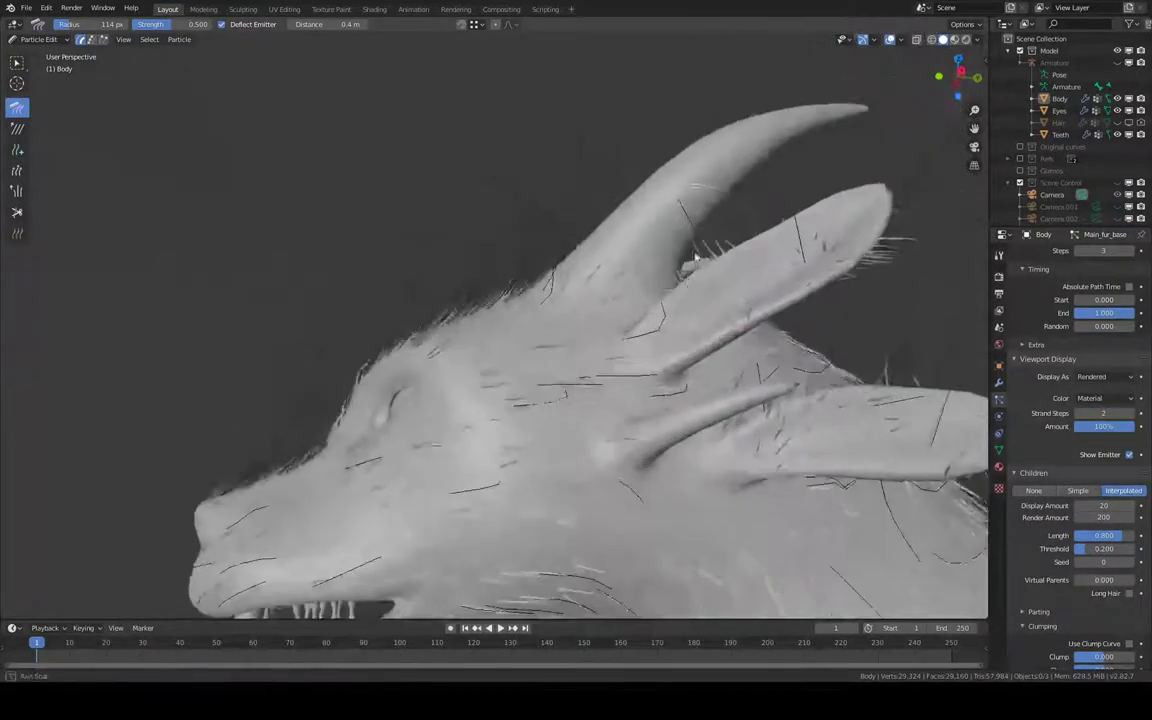
pyautogui.moveTo(665, 353)
pyautogui.mouseDown(button='middle')
pyautogui.moveTo(712, 337)
pyautogui.moveTo(566, 296)
pyautogui.moveTo(681, 278)
pyautogui.moveTo(756, 245)
pyautogui.moveTo(594, 285)
pyautogui.moveTo(705, 245)
pyautogui.moveTo(740, 141)
pyautogui.moveTo(725, 206)
pyautogui.moveTo(458, 323)
pyautogui.moveTo(461, 369)
pyautogui.mouseUp(button='middle')
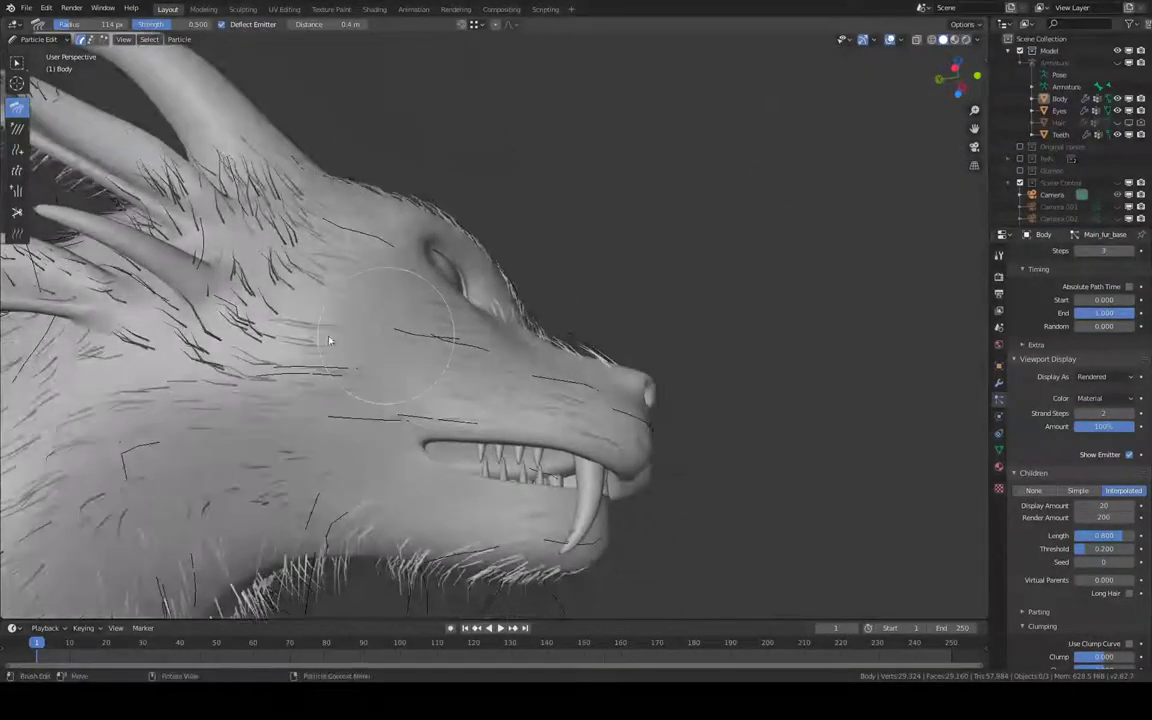
pyautogui.moveTo(350, 343); pyautogui.dragTo(526, 359, button='middle')
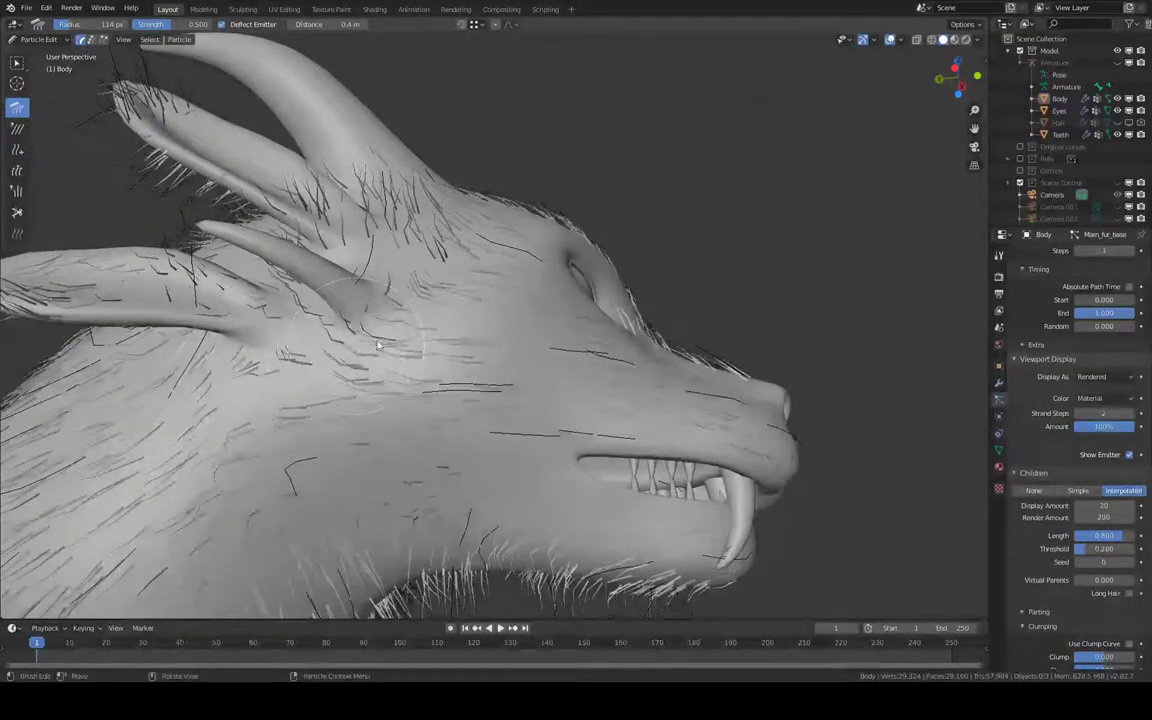
pyautogui.moveTo(378, 345); pyautogui.dragTo(506, 314, button='middle')
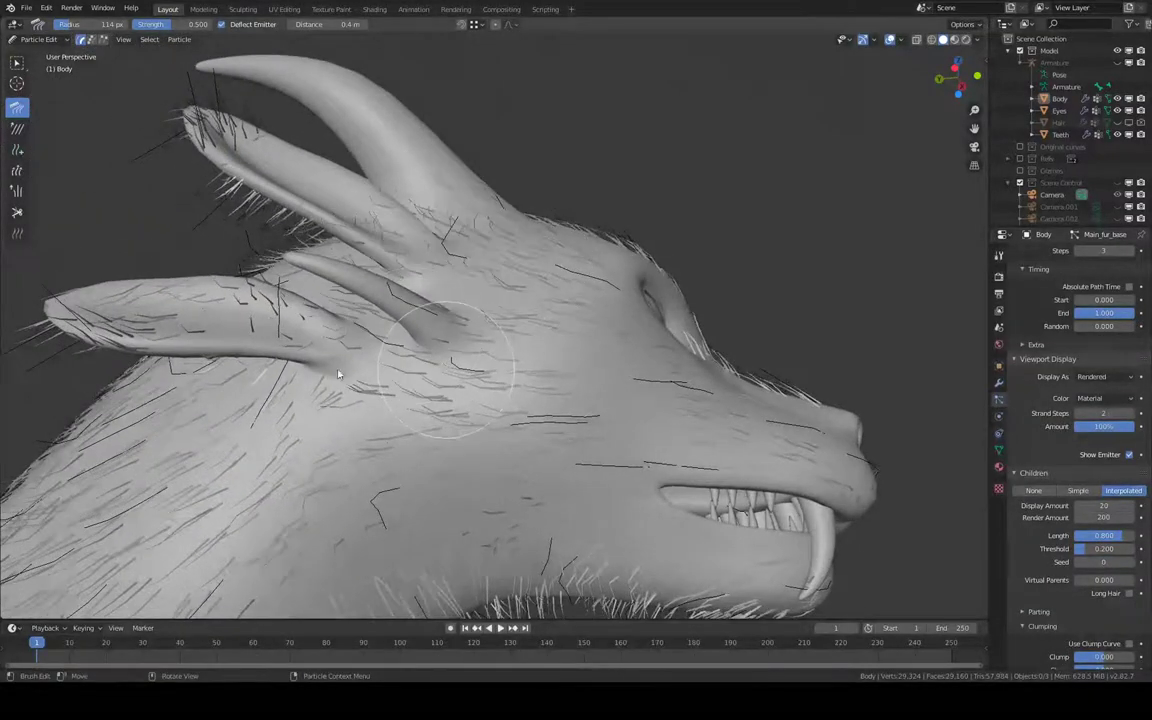
pyautogui.moveTo(338, 375)
pyautogui.mouseDown(button='middle')
pyautogui.moveTo(413, 382)
pyautogui.moveTo(391, 327)
pyautogui.moveTo(424, 337)
pyautogui.moveTo(424, 302)
pyautogui.moveTo(496, 153)
pyautogui.moveTo(489, 216)
pyautogui.moveTo(532, 191)
pyautogui.mouseUp(button='middle')
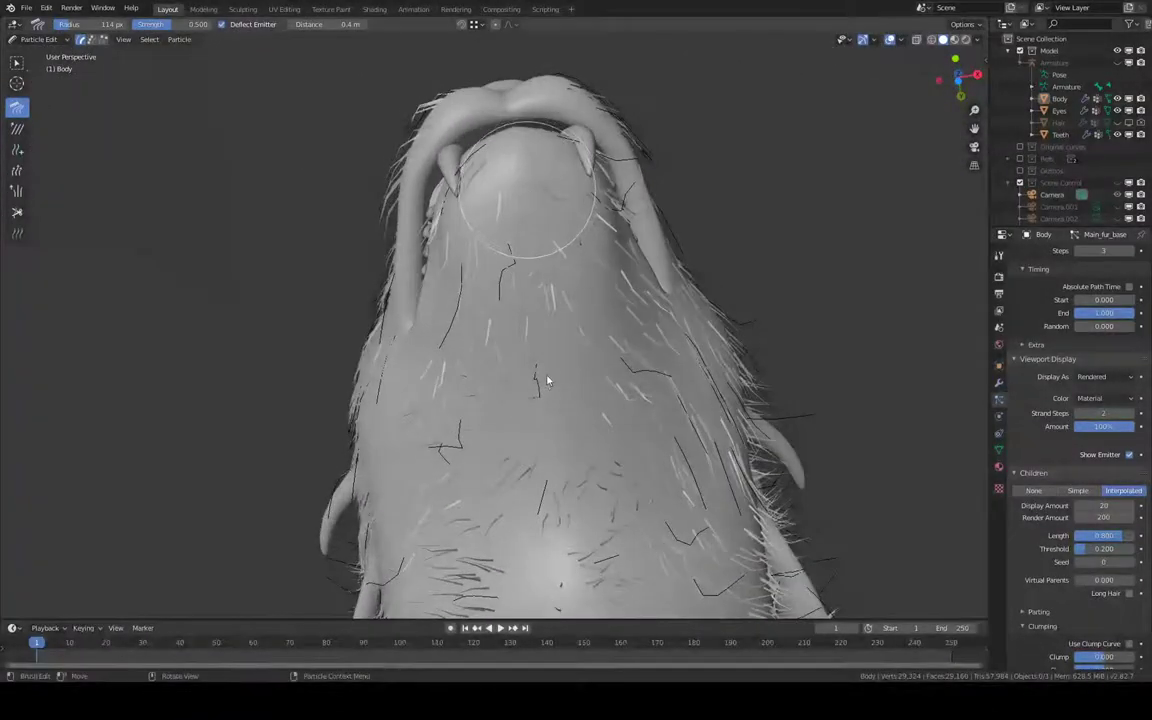
# Comb the fur along the jaw and under the chin.
pyautogui.moveTo(557, 330)
pyautogui.mouseDown(button='middle')
pyautogui.moveTo(487, 346)
pyautogui.moveTo(496, 401)
pyautogui.moveTo(557, 305)
pyautogui.mouseUp(button='middle')
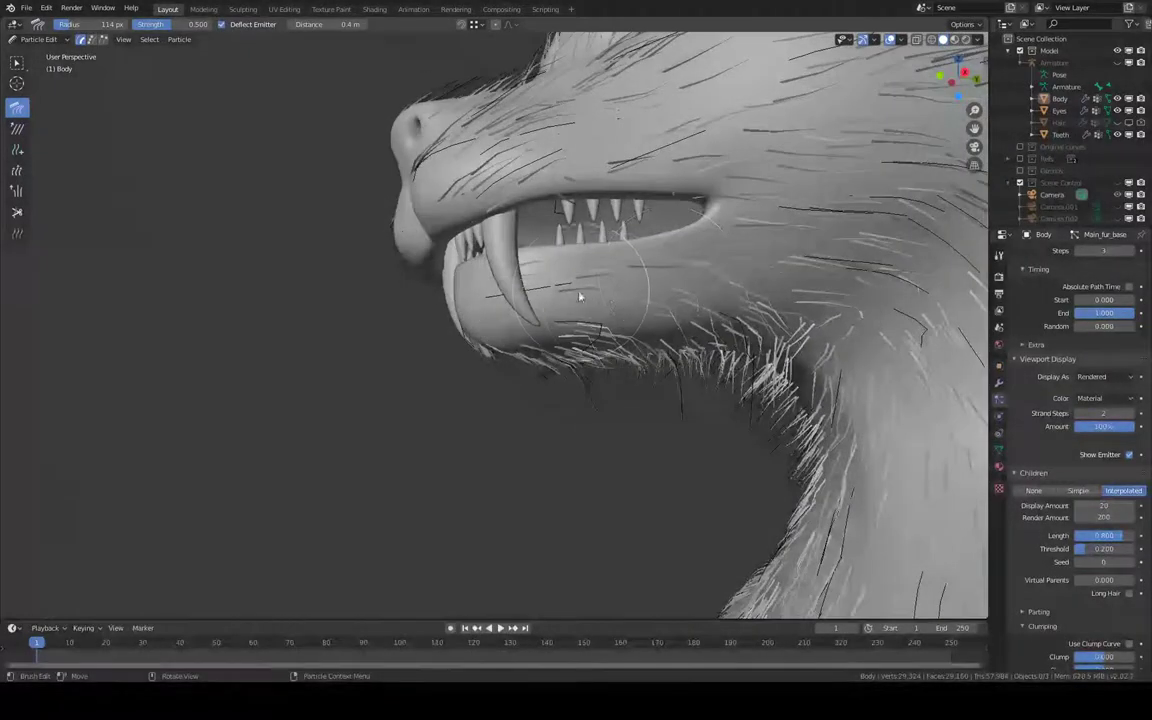
pyautogui.moveTo(700, 320)
pyautogui.mouseDown(button='middle')
pyautogui.moveTo(661, 298)
pyautogui.moveTo(779, 262)
pyautogui.moveTo(710, 298)
pyautogui.moveTo(638, 283)
pyautogui.moveTo(524, 319)
pyautogui.mouseUp(button='middle')
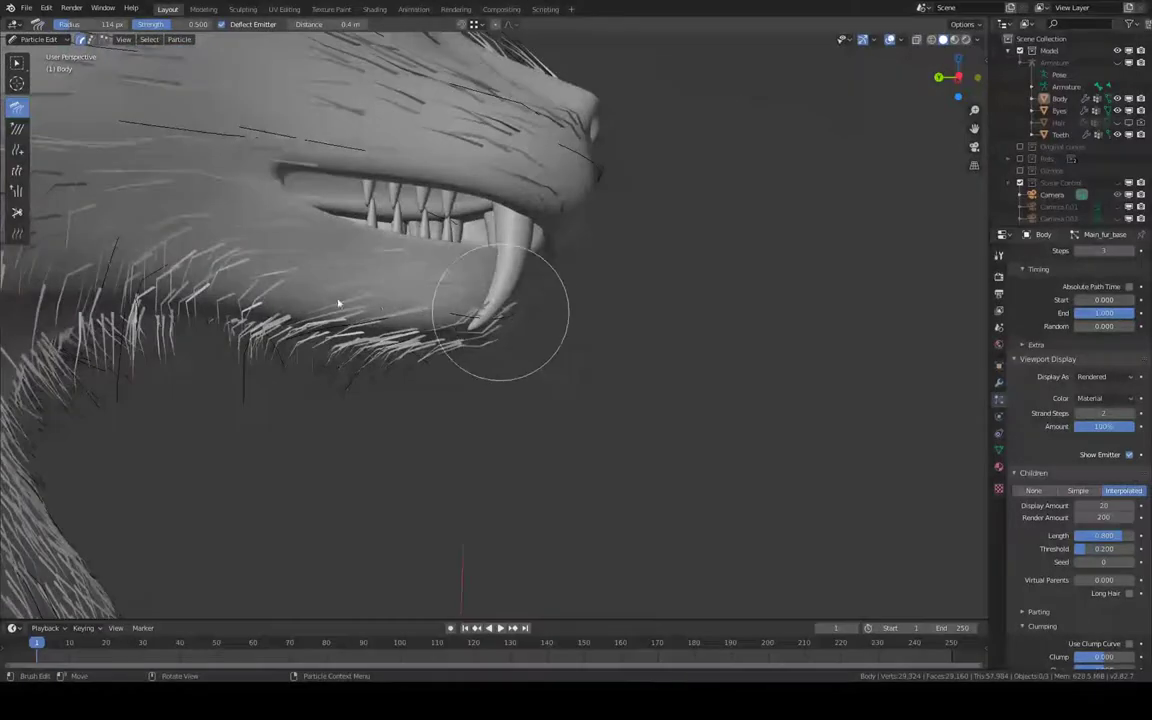
pyautogui.moveTo(155, 305); pyautogui.dragTo(307, 262, button='middle')
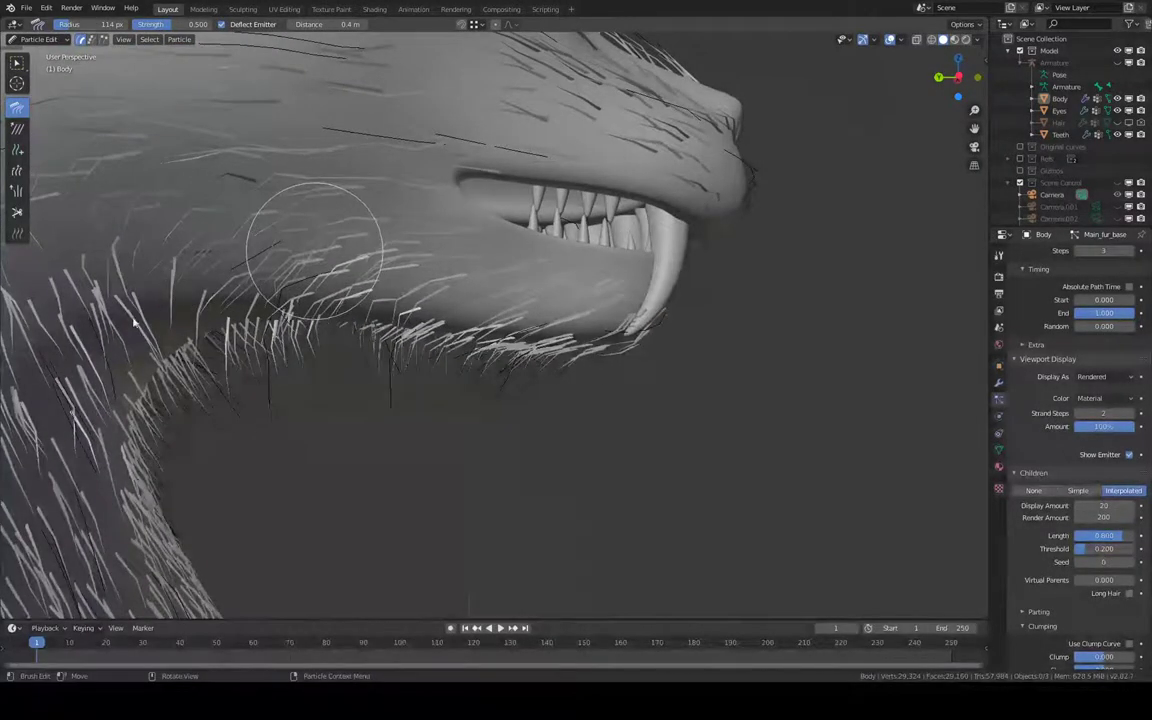
pyautogui.moveTo(313, 313); pyautogui.dragTo(311, 242, button='middle')
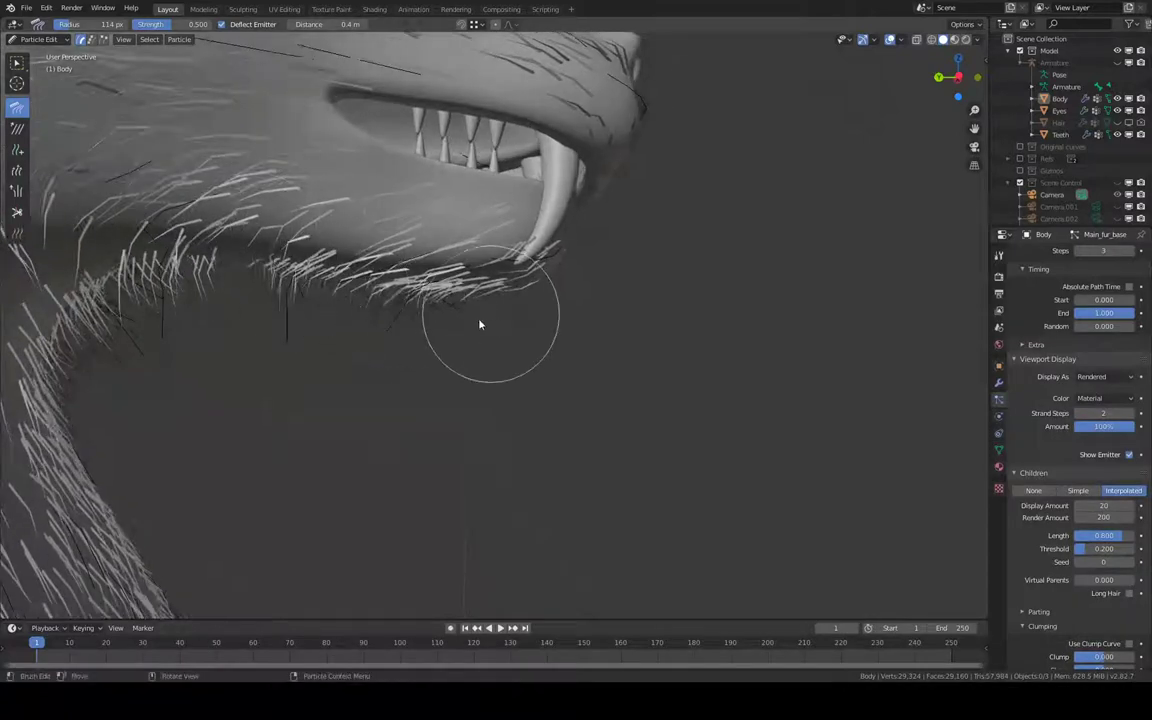
pyautogui.moveTo(129, 332)
pyautogui.mouseDown()
pyautogui.moveTo(203, 350)
pyautogui.moveTo(159, 380)
pyautogui.mouseUp()
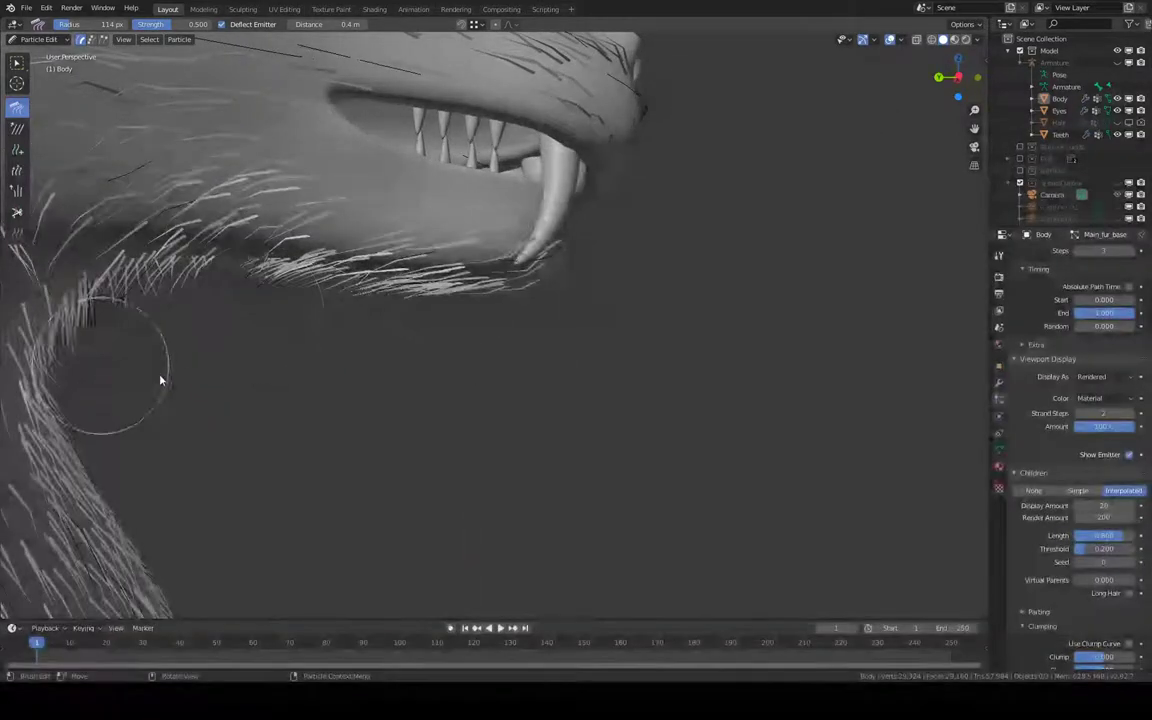
pyautogui.moveTo(159, 380)
pyautogui.mouseDown(button='middle')
pyautogui.moveTo(373, 339)
pyautogui.moveTo(491, 445)
pyautogui.moveTo(499, 231)
pyautogui.moveTo(489, 290)
pyautogui.moveTo(498, 345)
pyautogui.moveTo(456, 307)
pyautogui.mouseUp(button='middle')
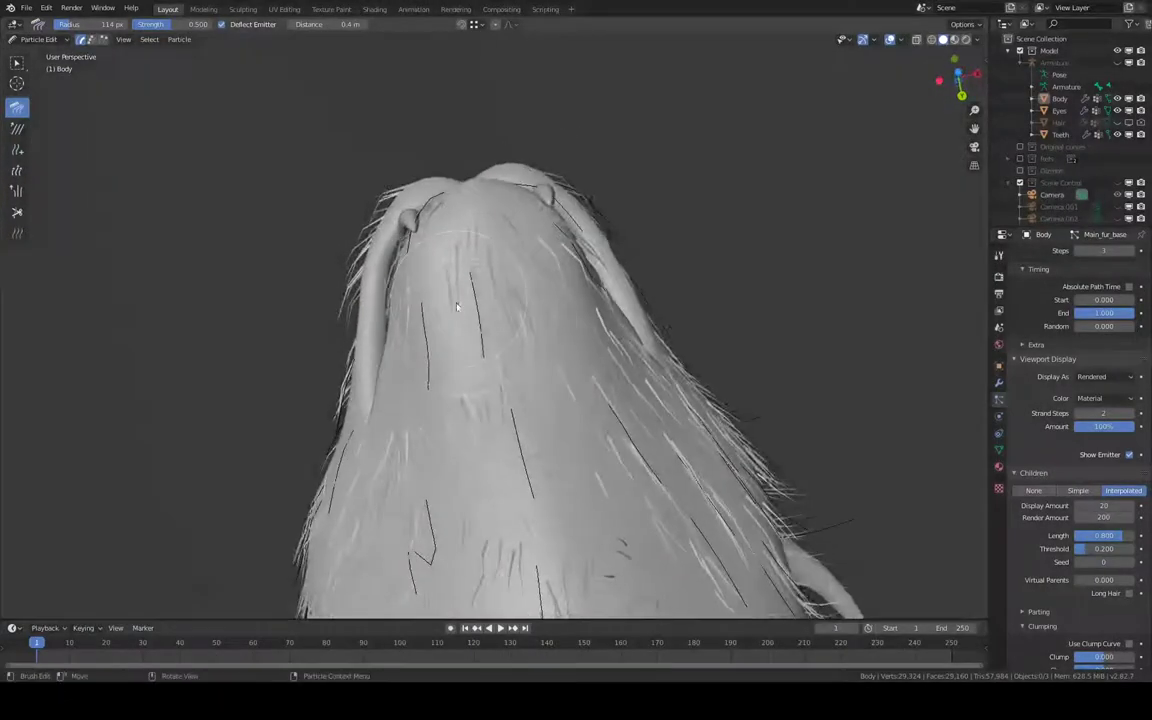
pyautogui.moveTo(487, 424); pyautogui.dragTo(473, 392)
# Orbit around the head to view the ears, horns and teeth from several sides.
pyautogui.moveTo(547, 545)
pyautogui.mouseDown(button='middle')
pyautogui.moveTo(535, 455)
pyautogui.moveTo(510, 400)
pyautogui.moveTo(481, 465)
pyautogui.moveTo(593, 371)
pyautogui.moveTo(601, 377)
pyautogui.mouseUp(button='middle')
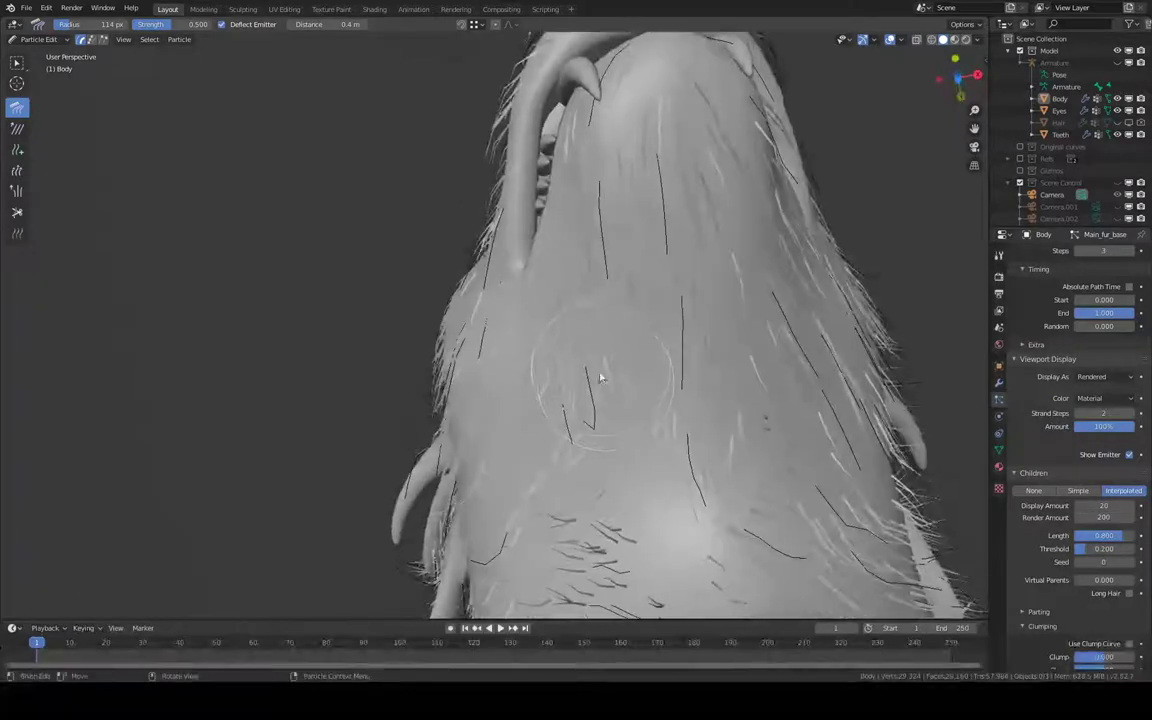
pyautogui.moveTo(612, 438)
pyautogui.mouseDown(button='middle')
pyautogui.moveTo(702, 393)
pyautogui.moveTo(477, 345)
pyautogui.mouseUp(button='middle')
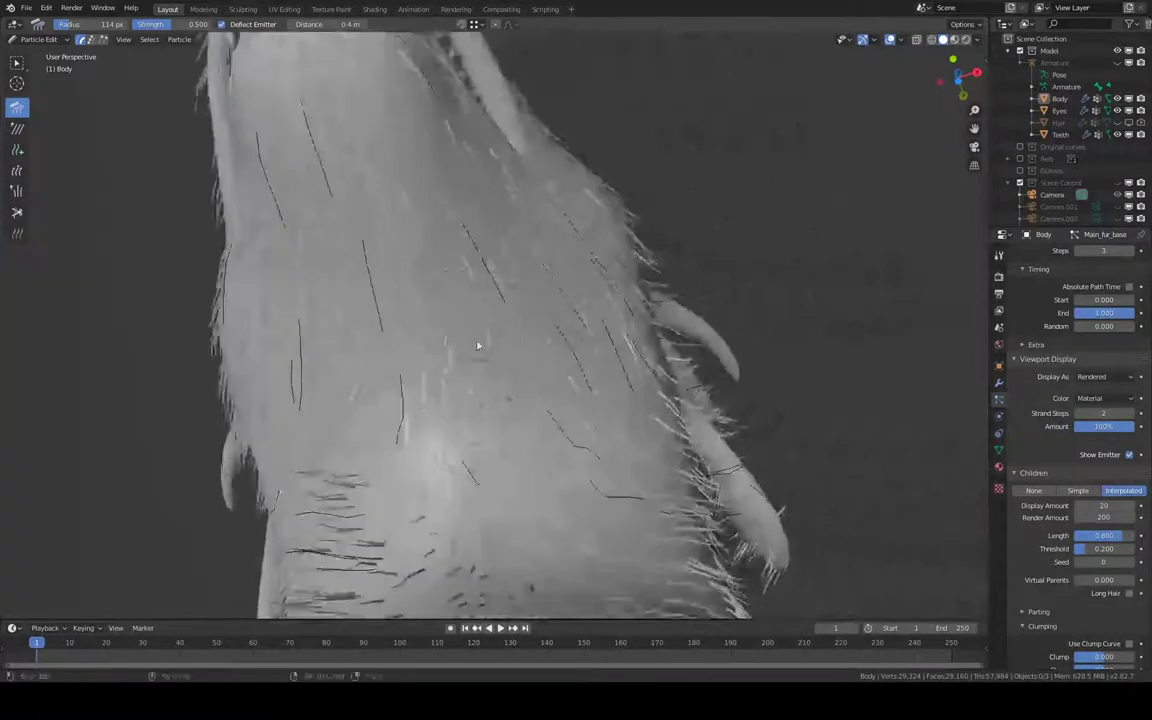
pyautogui.moveTo(582, 352)
pyautogui.mouseDown(button='middle')
pyautogui.moveTo(568, 404)
pyautogui.moveTo(506, 298)
pyautogui.mouseUp(button='middle')
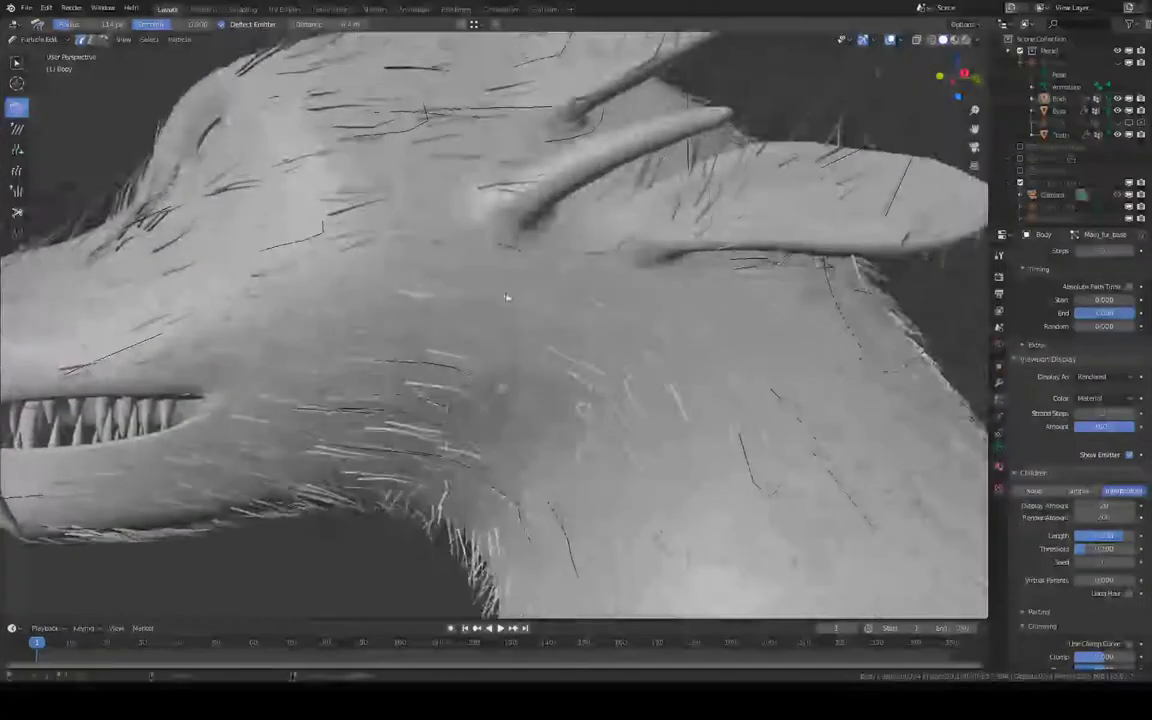
pyautogui.moveTo(568, 383)
pyautogui.mouseDown(button='middle')
pyautogui.moveTo(563, 345)
pyautogui.moveTo(447, 288)
pyautogui.moveTo(378, 295)
pyautogui.mouseUp(button='middle')
pyautogui.moveTo(516, 304)
pyautogui.mouseDown(button='middle')
pyautogui.moveTo(468, 229)
pyautogui.moveTo(401, 177)
pyautogui.moveTo(422, 239)
pyautogui.moveTo(400, 387)
pyautogui.moveTo(404, 370)
pyautogui.mouseUp(button='middle')
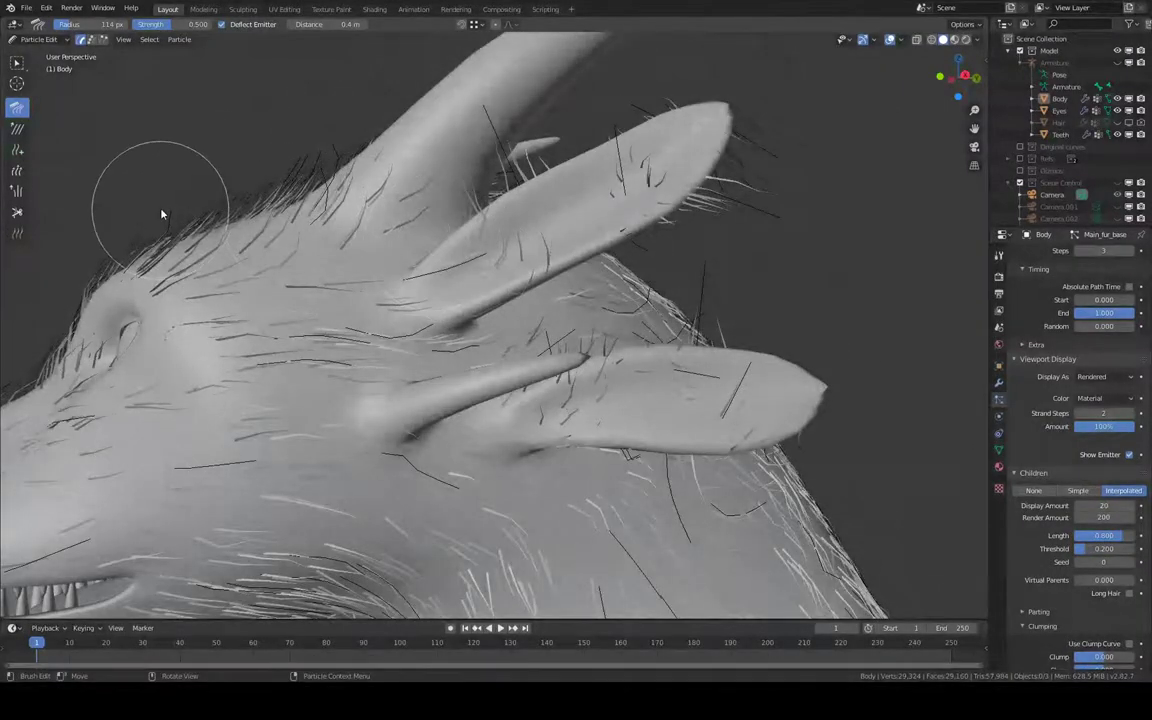
# Comb the hair flat along the head ridge, then along and under the jaw.
pyautogui.moveTo(324, 200); pyautogui.dragTo(341, 198)
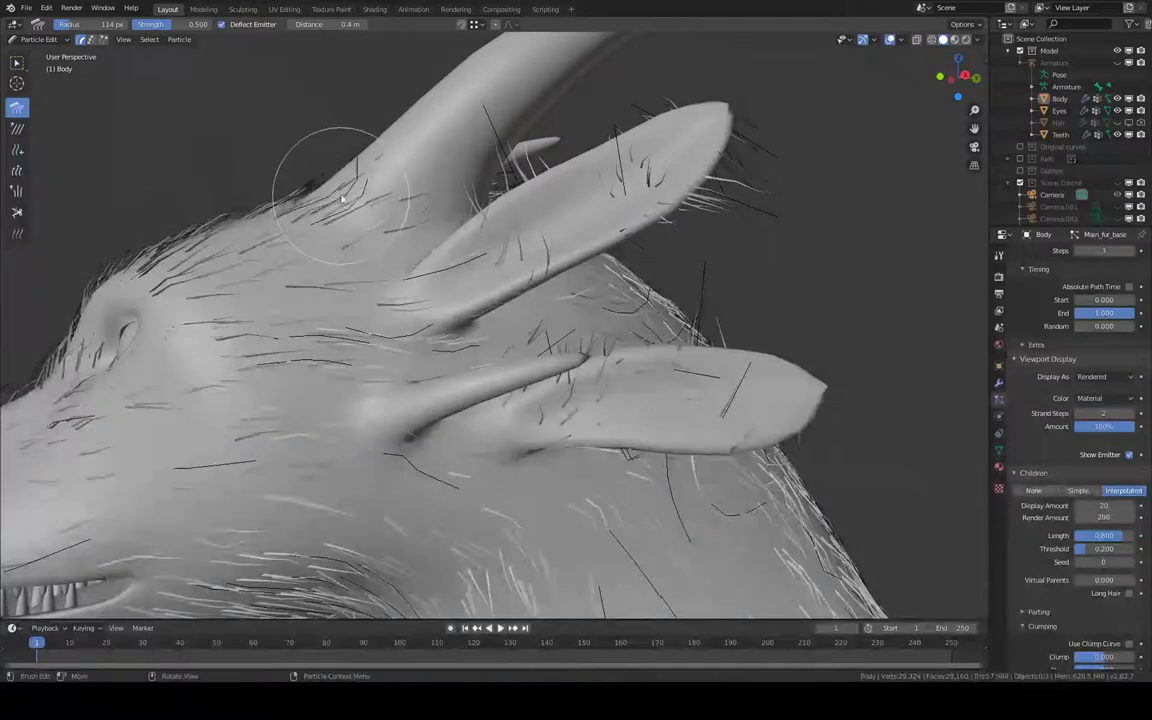
pyautogui.moveTo(458, 185); pyautogui.dragTo(514, 116, button='middle')
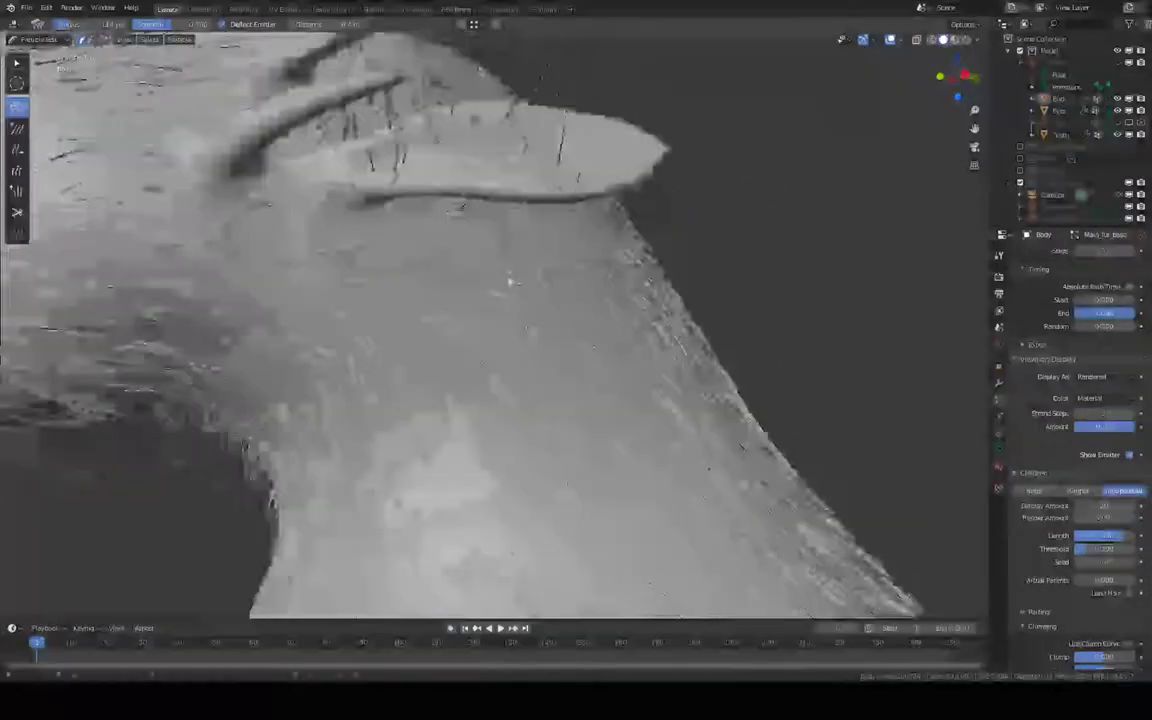
pyautogui.moveTo(574, 371)
pyautogui.mouseDown(button='middle')
pyautogui.moveTo(566, 334)
pyautogui.moveTo(620, 250)
pyautogui.mouseUp(button='middle')
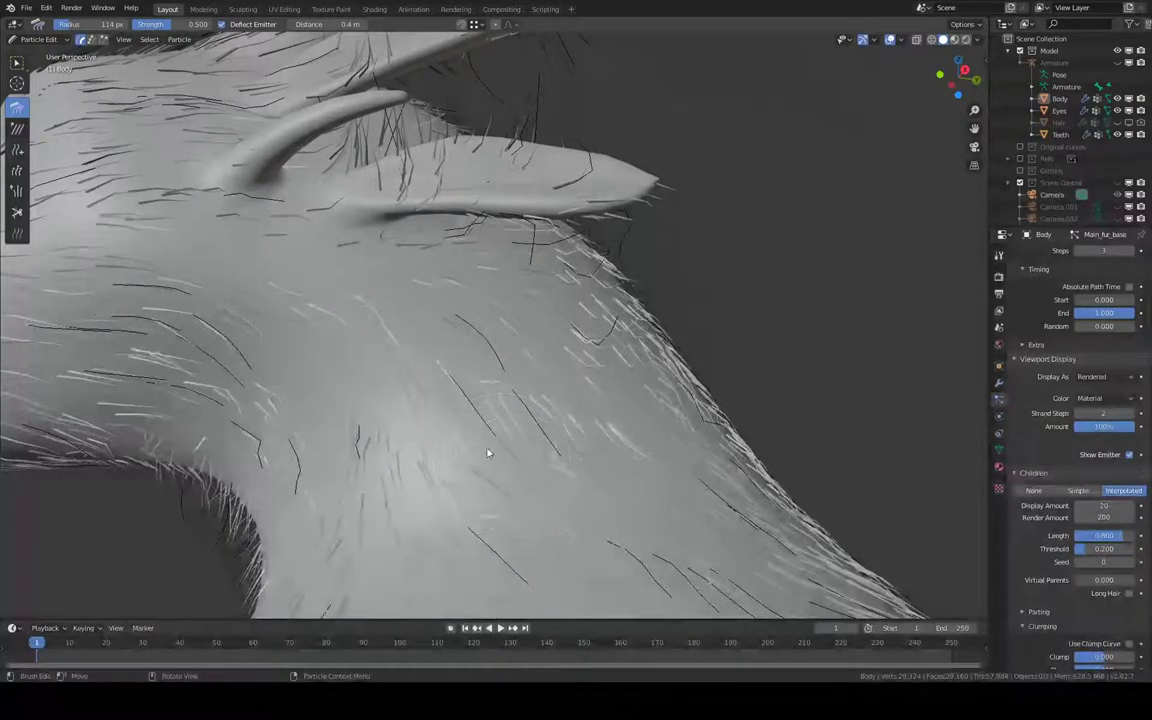
pyautogui.moveTo(320, 435)
pyautogui.mouseDown(button='middle')
pyautogui.moveTo(460, 347)
pyautogui.moveTo(393, 380)
pyautogui.moveTo(449, 379)
pyautogui.moveTo(455, 441)
pyautogui.mouseUp(button='middle')
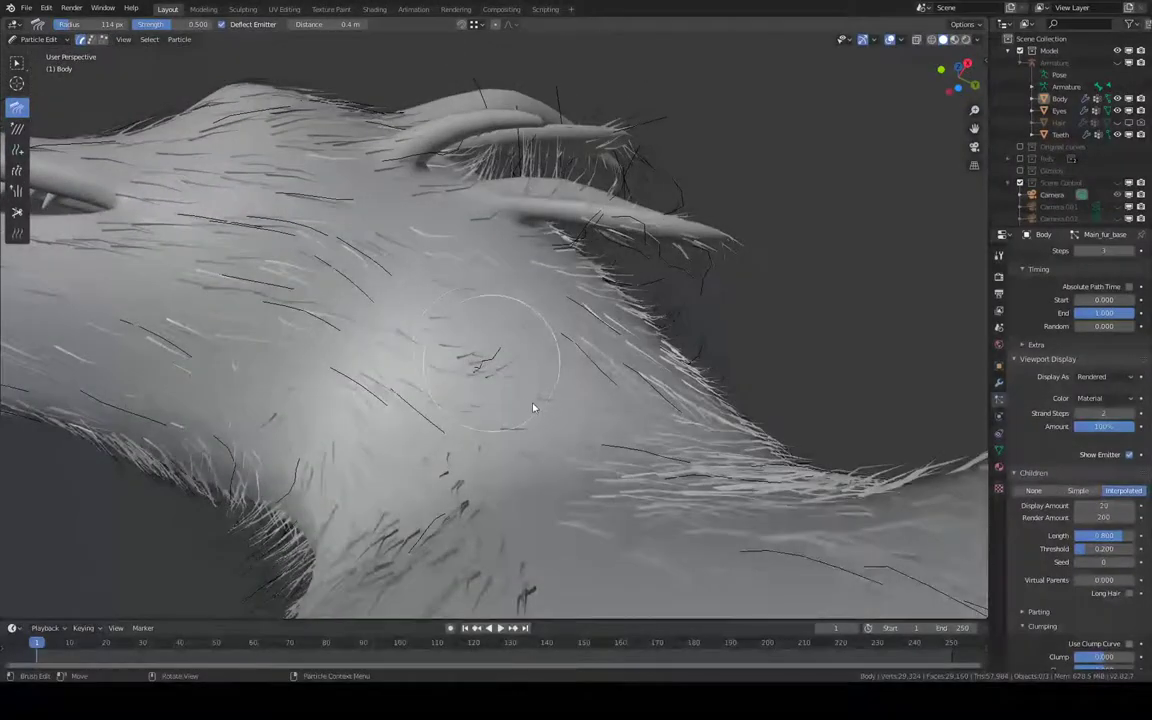
pyautogui.moveTo(547, 405)
pyautogui.mouseDown(button='middle')
pyautogui.moveTo(535, 399)
pyautogui.moveTo(470, 489)
pyautogui.moveTo(493, 379)
pyautogui.mouseUp(button='middle')
pyautogui.moveTo(531, 458); pyautogui.dragTo(458, 401, button='middle')
pyautogui.moveTo(474, 442)
pyautogui.mouseDown()
pyautogui.moveTo(463, 380)
pyautogui.moveTo(476, 411)
pyautogui.mouseUp()
pyautogui.moveTo(476, 411)
pyautogui.mouseDown(button='middle')
pyautogui.moveTo(472, 375)
pyautogui.moveTo(283, 360)
pyautogui.mouseUp(button='middle')
pyautogui.moveTo(283, 360); pyautogui.dragTo(398, 380)
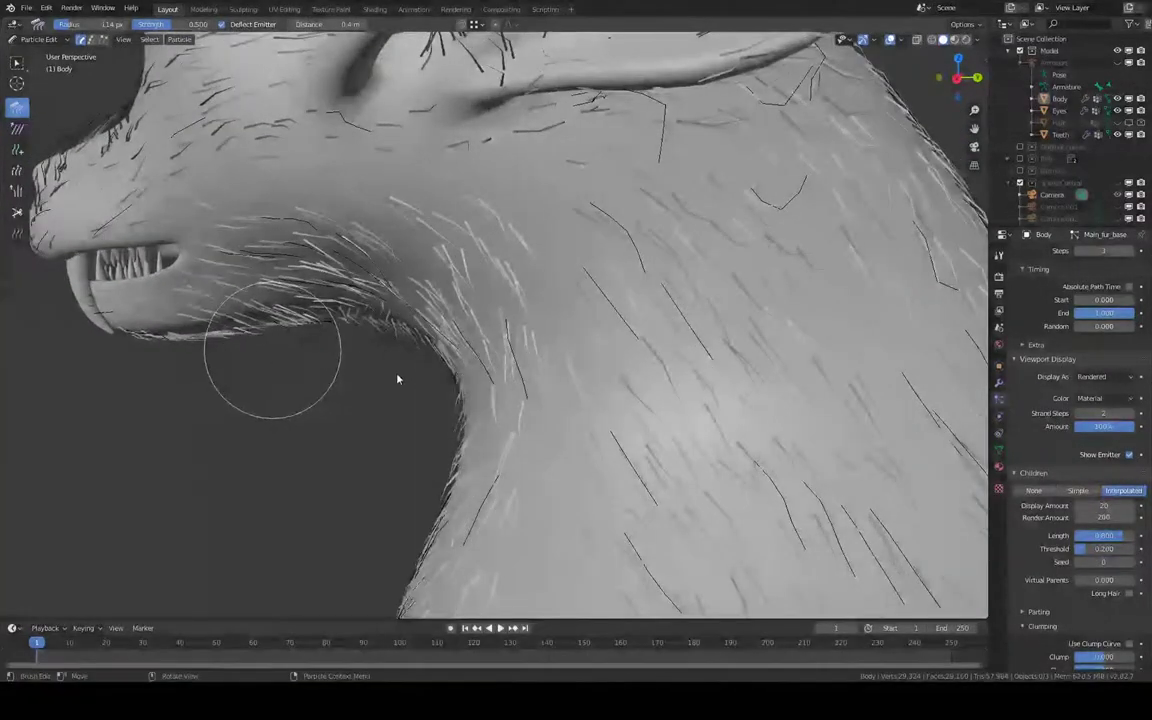
pyautogui.moveTo(398, 380)
pyautogui.mouseDown(button='middle')
pyautogui.moveTo(548, 309)
pyautogui.moveTo(685, 302)
pyautogui.moveTo(645, 285)
pyautogui.moveTo(671, 296)
pyautogui.moveTo(728, 360)
pyautogui.moveTo(673, 338)
pyautogui.moveTo(553, 231)
pyautogui.moveTo(514, 226)
pyautogui.mouseUp(button='middle')
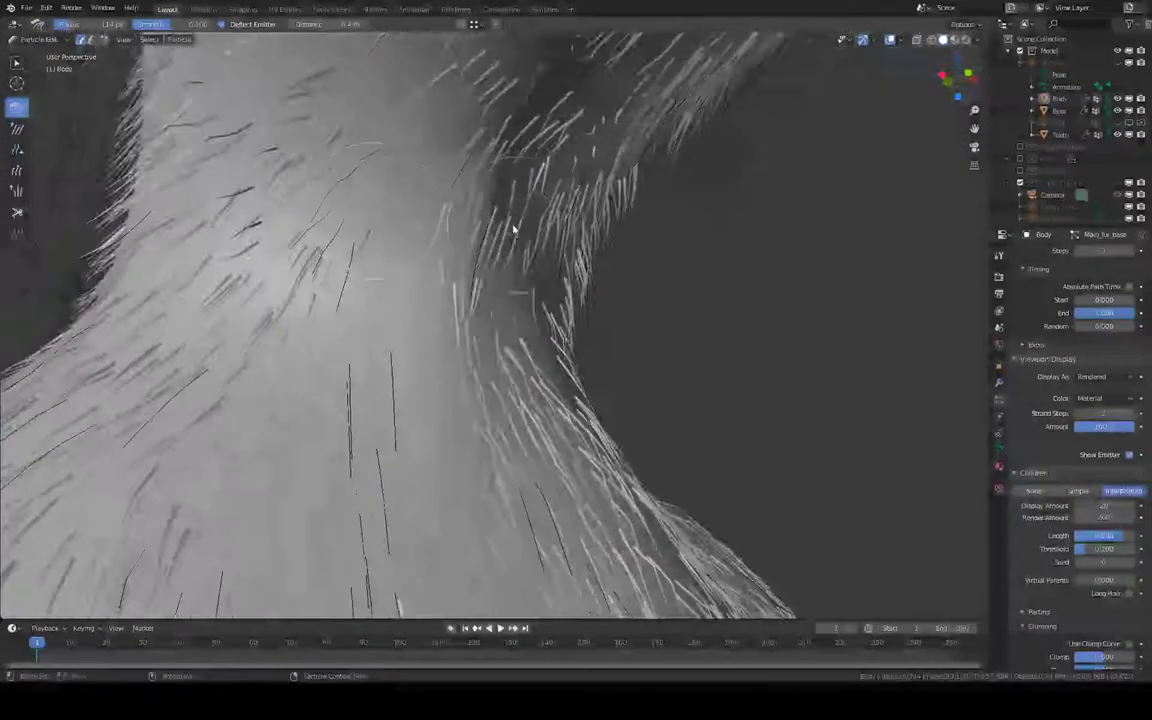
# Comb the fur at the neck edge beside the jaw.
pyautogui.moveTo(318, 399)
pyautogui.mouseDown(button='middle')
pyautogui.moveTo(437, 321)
pyautogui.moveTo(460, 398)
pyautogui.moveTo(559, 323)
pyautogui.moveTo(612, 360)
pyautogui.moveTo(648, 265)
pyautogui.moveTo(489, 309)
pyautogui.mouseUp(button='middle')
pyautogui.moveTo(553, 276)
pyautogui.mouseDown(button='middle')
pyautogui.moveTo(622, 316)
pyautogui.moveTo(658, 219)
pyautogui.moveTo(664, 144)
pyautogui.mouseUp(button='middle')
pyautogui.moveTo(555, 214)
pyautogui.mouseDown(button='middle')
pyautogui.moveTo(661, 195)
pyautogui.moveTo(689, 175)
pyautogui.moveTo(659, 208)
pyautogui.moveTo(589, 147)
pyautogui.moveTo(452, 77)
pyautogui.moveTo(548, 177)
pyautogui.moveTo(549, 255)
pyautogui.moveTo(498, 220)
pyautogui.mouseUp(button='middle')
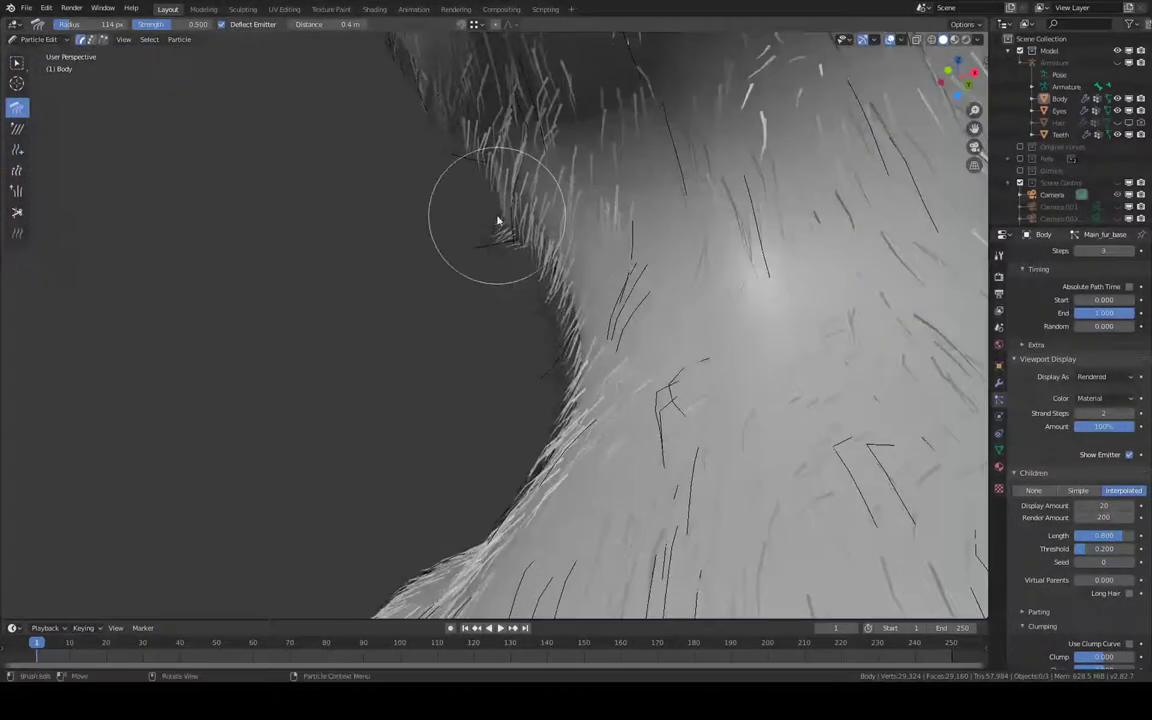
pyautogui.moveTo(543, 309)
pyautogui.mouseDown(button='middle')
pyautogui.moveTo(550, 381)
pyautogui.moveTo(609, 378)
pyautogui.moveTo(582, 382)
pyautogui.moveTo(655, 388)
pyautogui.moveTo(659, 410)
pyautogui.moveTo(728, 419)
pyautogui.moveTo(559, 405)
pyautogui.moveTo(669, 434)
pyautogui.moveTo(627, 352)
pyautogui.moveTo(679, 373)
pyautogui.moveTo(646, 349)
pyautogui.mouseUp(button='middle')
pyautogui.moveTo(450, 230)
pyautogui.mouseDown()
pyautogui.moveTo(463, 260)
pyautogui.moveTo(490, 262)
pyautogui.mouseUp()
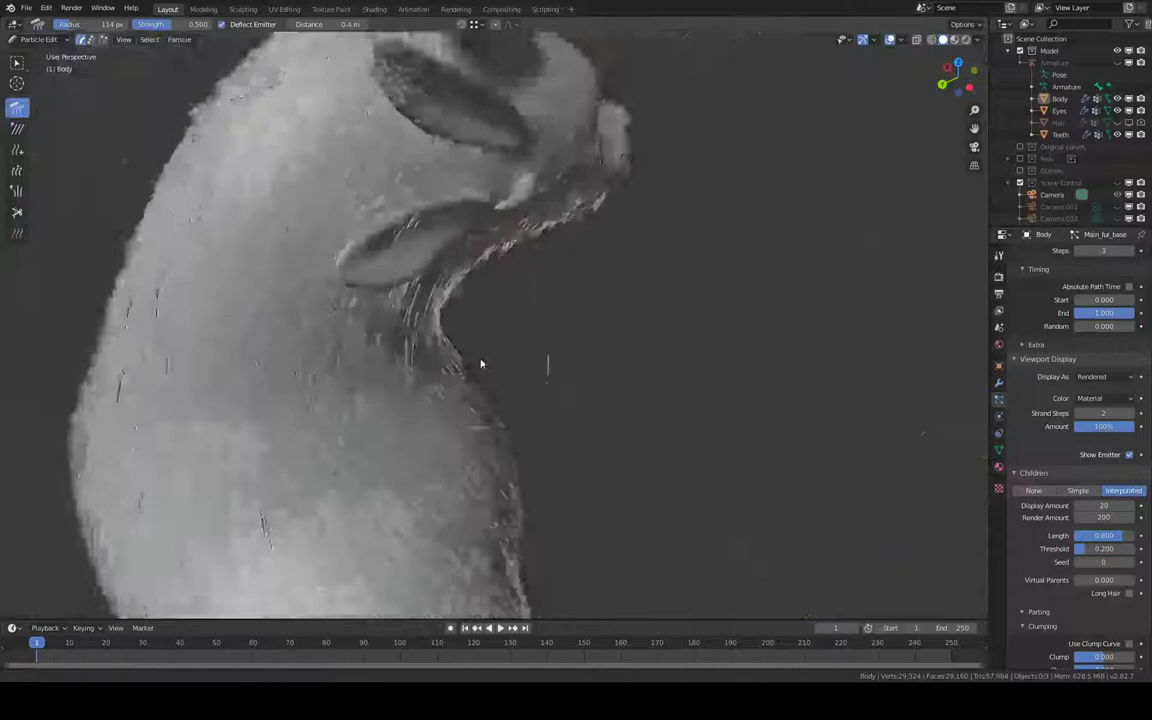
# Zoom in on the ears and comb their strands to lie along the ear toward the tip.
pyautogui.moveTo(481, 364)
pyautogui.mouseDown(button='middle')
pyautogui.moveTo(501, 303)
pyautogui.moveTo(507, 386)
pyautogui.moveTo(537, 347)
pyautogui.moveTo(270, 313)
pyautogui.mouseUp(button='middle')
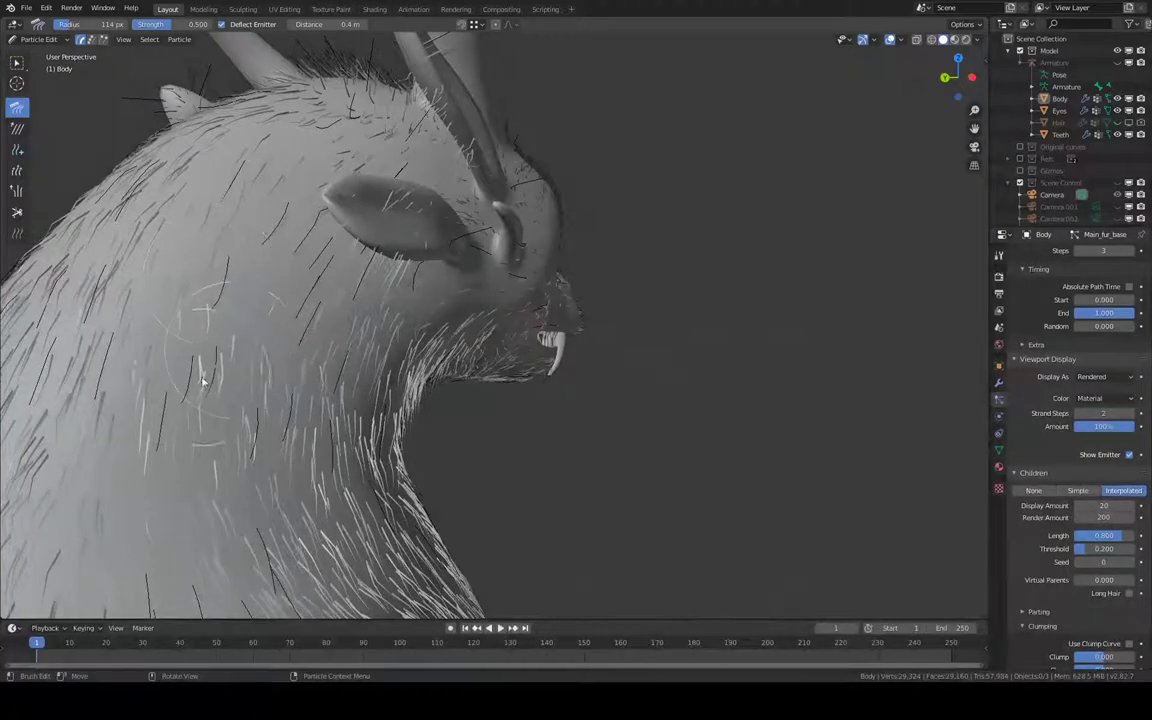
pyautogui.moveTo(202, 381)
pyautogui.mouseDown(button='middle')
pyautogui.moveTo(324, 334)
pyautogui.moveTo(396, 373)
pyautogui.moveTo(467, 435)
pyautogui.moveTo(468, 331)
pyautogui.mouseUp(button='middle')
pyautogui.moveTo(478, 395)
pyautogui.mouseDown(button='middle')
pyautogui.moveTo(476, 321)
pyautogui.moveTo(446, 291)
pyautogui.moveTo(644, 296)
pyautogui.mouseUp(button='middle')
pyautogui.moveTo(765, 230)
pyautogui.mouseDown(button='middle')
pyautogui.moveTo(746, 249)
pyautogui.moveTo(728, 224)
pyautogui.moveTo(671, 270)
pyautogui.mouseUp(button='middle')
pyautogui.moveTo(753, 237)
pyautogui.mouseDown(button='middle')
pyautogui.moveTo(689, 337)
pyautogui.moveTo(656, 288)
pyautogui.moveTo(506, 289)
pyautogui.mouseUp(button='middle')
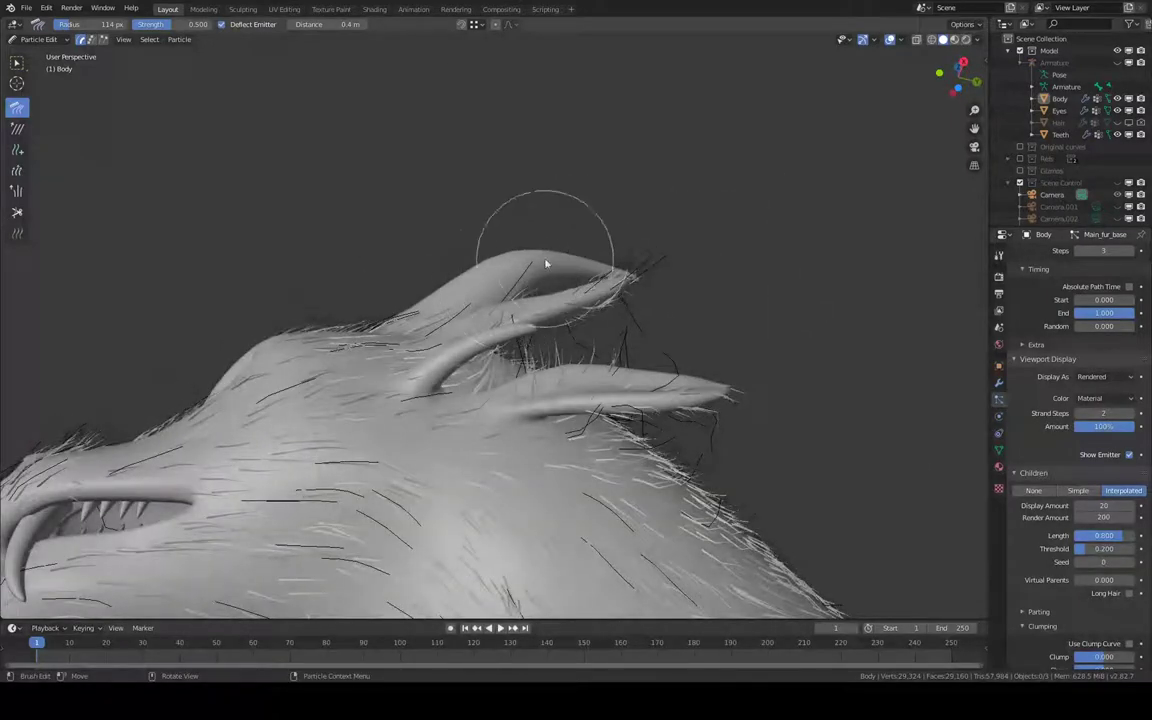
pyautogui.keyDown('shift'); pyautogui.moveTo(650, 270); pyautogui.dragTo(594, 352, button='middle'); pyautogui.keyUp('shift')
pyautogui.scroll(2, 597, 291)
pyautogui.scroll(1, 473, 347)
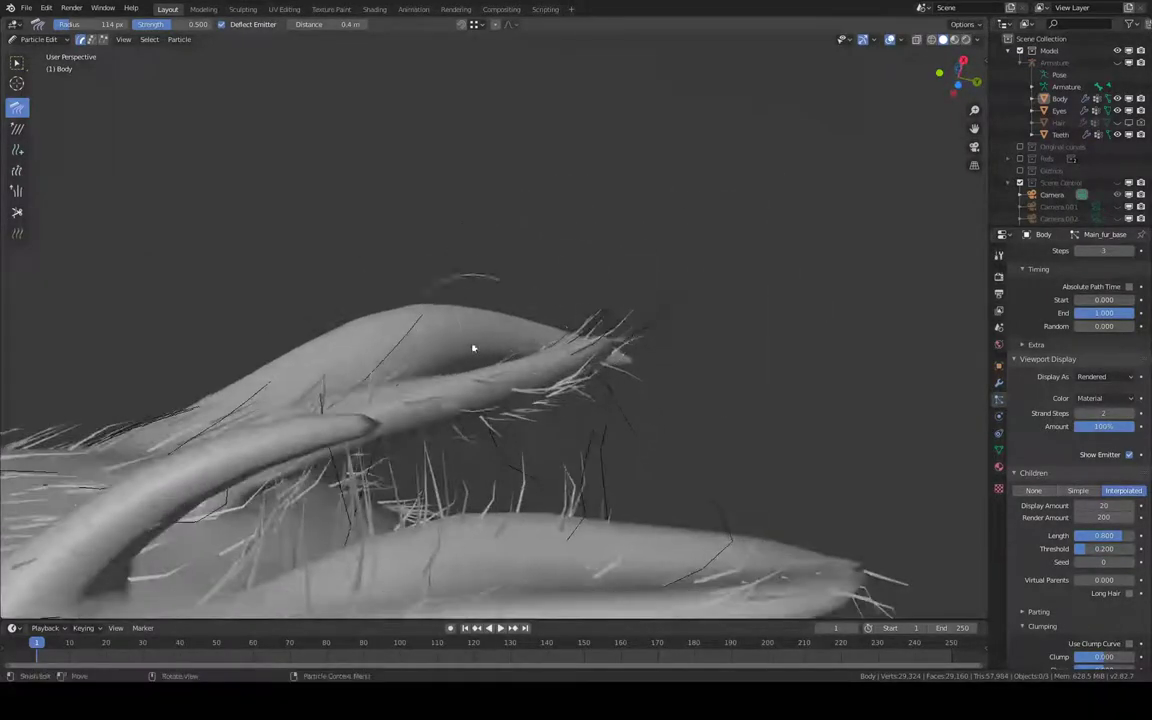
pyautogui.moveTo(563, 341); pyautogui.dragTo(535, 339)
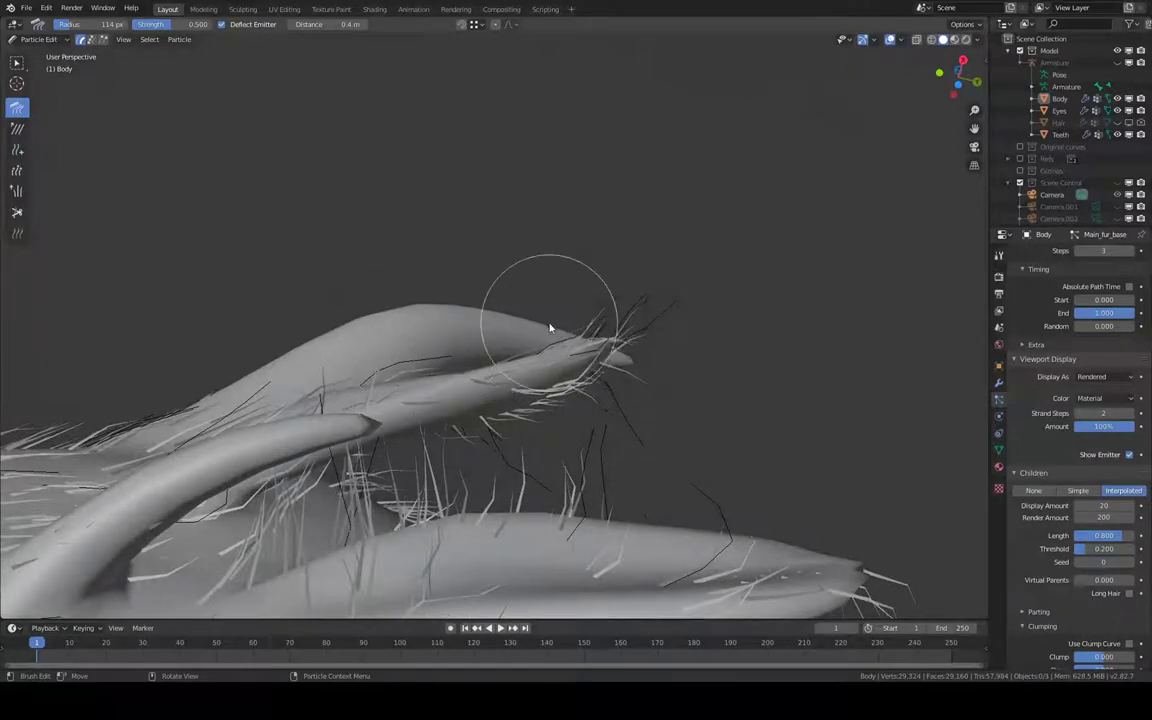
pyautogui.moveTo(546, 400)
pyautogui.mouseDown()
pyautogui.moveTo(620, 404)
pyautogui.moveTo(720, 368)
pyautogui.moveTo(566, 414)
pyautogui.mouseUp()
# Comb the strands around the ear tips and edges from several angles.
pyautogui.moveTo(707, 339)
pyautogui.mouseDown(button='middle')
pyautogui.moveTo(712, 411)
pyautogui.moveTo(740, 380)
pyautogui.moveTo(641, 510)
pyautogui.moveTo(697, 437)
pyautogui.moveTo(733, 429)
pyautogui.moveTo(635, 517)
pyautogui.mouseUp(button='middle')
pyautogui.moveTo(636, 510); pyautogui.dragTo(718, 380)
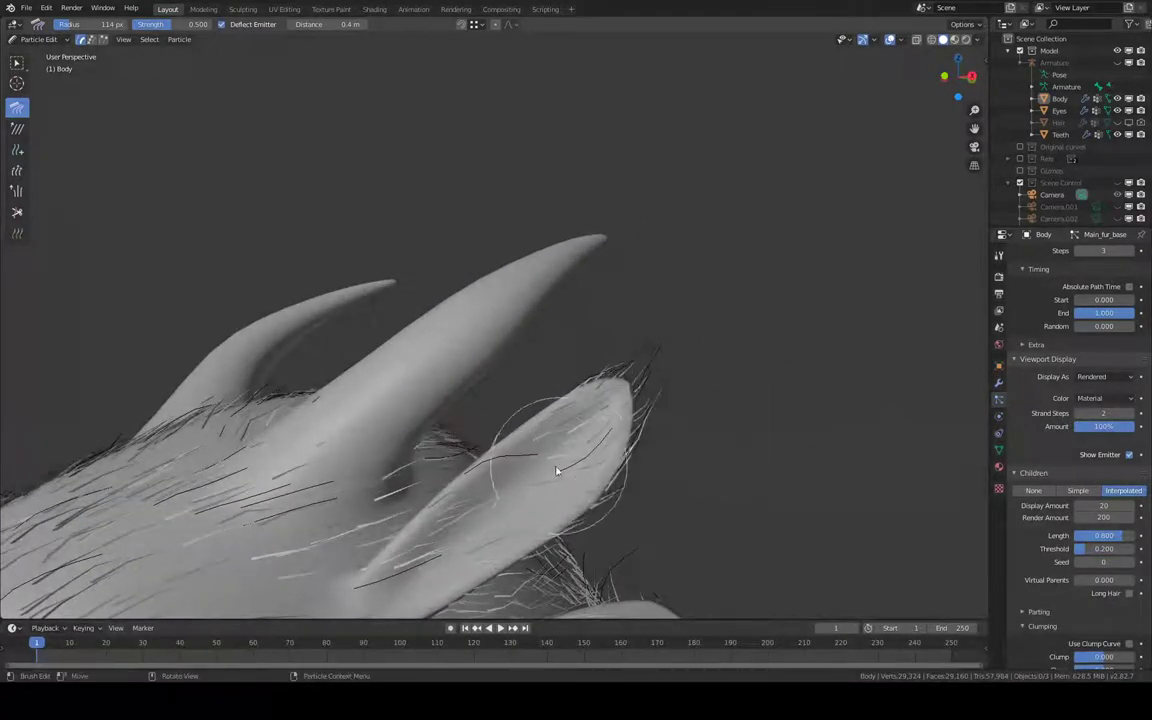
pyautogui.moveTo(566, 431)
pyautogui.mouseDown(button='middle')
pyautogui.moveTo(637, 398)
pyautogui.moveTo(599, 167)
pyautogui.moveTo(612, 321)
pyautogui.moveTo(586, 346)
pyautogui.mouseUp(button='middle')
pyautogui.moveTo(600, 390)
pyautogui.mouseDown(button='middle')
pyautogui.moveTo(578, 373)
pyautogui.moveTo(518, 439)
pyautogui.mouseUp(button='middle')
pyautogui.moveTo(636, 398)
pyautogui.mouseDown(button='middle')
pyautogui.moveTo(627, 375)
pyautogui.moveTo(656, 404)
pyautogui.moveTo(608, 399)
pyautogui.mouseUp(button='middle')
pyautogui.moveTo(651, 384); pyautogui.dragTo(586, 327)
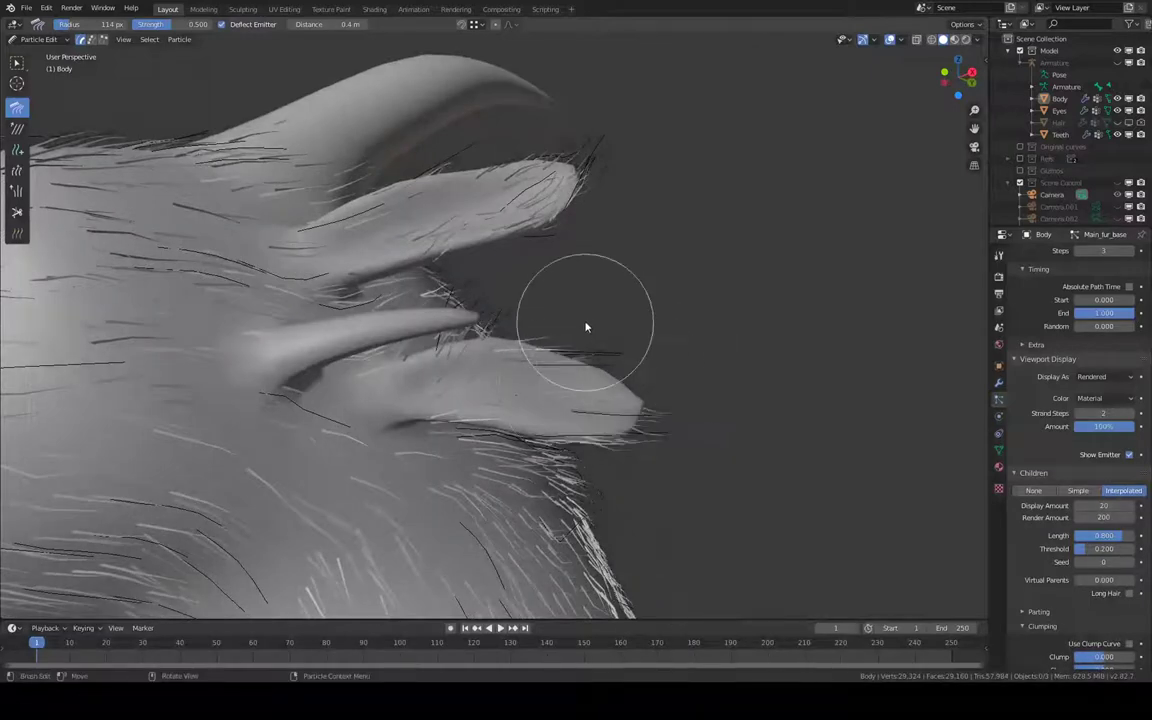
pyautogui.moveTo(675, 375)
pyautogui.mouseDown(button='middle')
pyautogui.moveTo(663, 355)
pyautogui.moveTo(594, 355)
pyautogui.moveTo(598, 342)
pyautogui.moveTo(546, 329)
pyautogui.mouseUp(button='middle')
# View the head from behind and sweep the ear hairs further to the left.
pyautogui.scroll(-3, 594, 355)
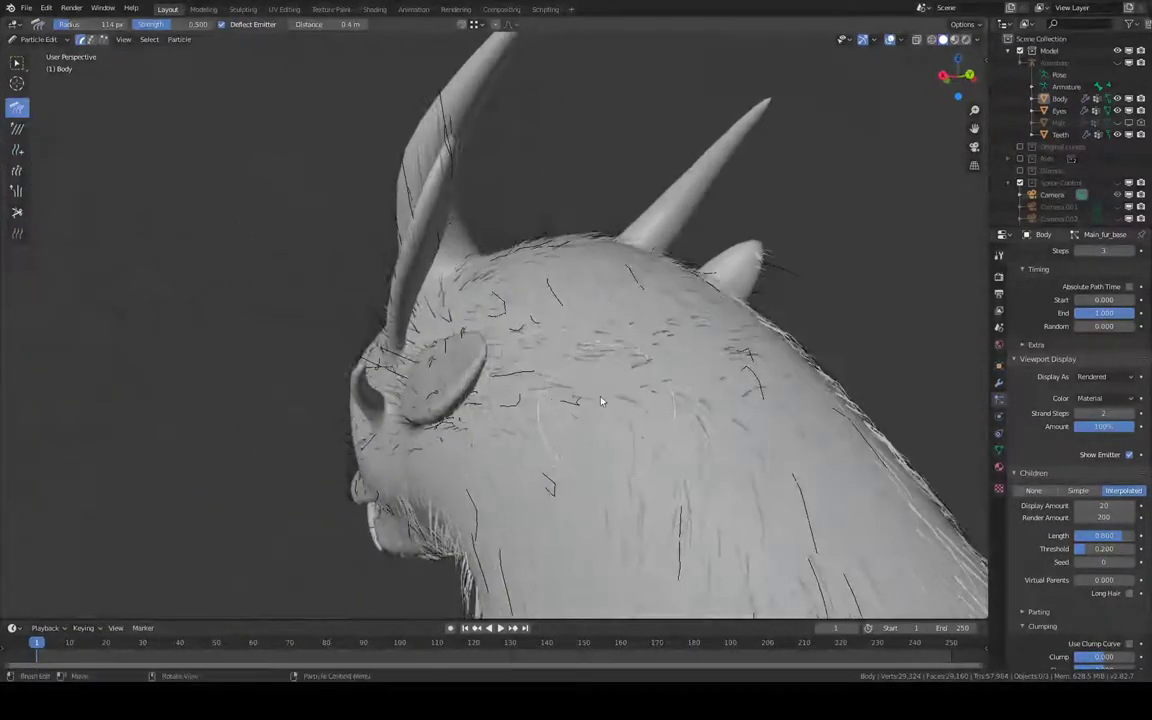
pyautogui.moveTo(745, 399)
pyautogui.mouseDown(button='middle')
pyautogui.moveTo(666, 422)
pyautogui.moveTo(764, 391)
pyautogui.moveTo(751, 432)
pyautogui.moveTo(565, 341)
pyautogui.mouseUp(button='middle')
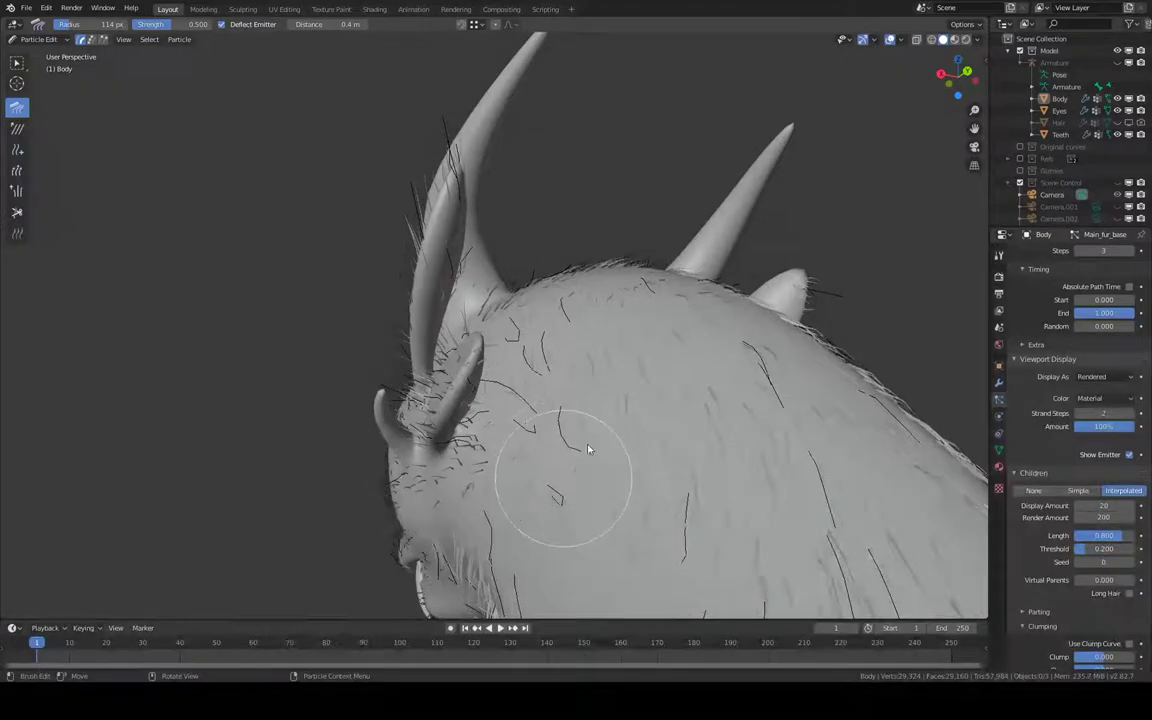
pyautogui.moveTo(588, 445)
pyautogui.mouseDown(button='middle')
pyautogui.moveTo(560, 478)
pyautogui.moveTo(538, 462)
pyautogui.moveTo(507, 368)
pyautogui.mouseUp(button='middle')
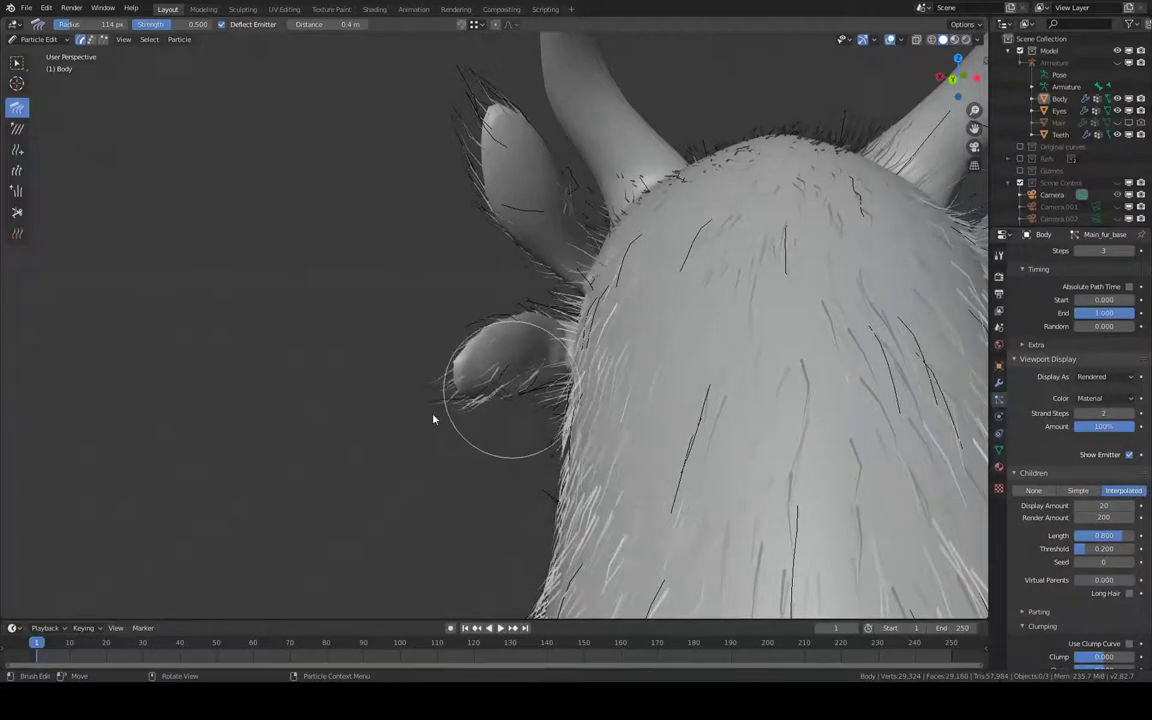
pyautogui.moveTo(489, 405); pyautogui.dragTo(474, 401)
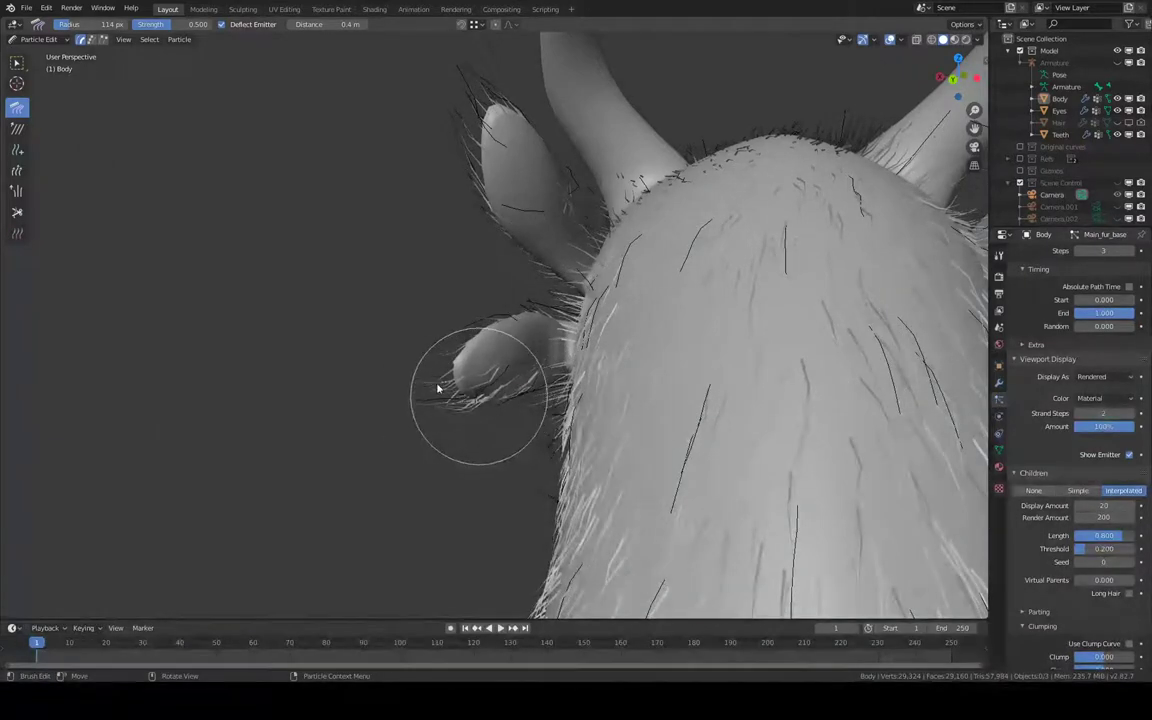
# Comb the lower ear strands toward its tip and flatten stray strands on the upper ear tip.
pyautogui.moveTo(437, 388)
pyautogui.mouseDown(button='middle')
pyautogui.moveTo(483, 404)
pyautogui.moveTo(560, 342)
pyautogui.mouseUp(button='middle')
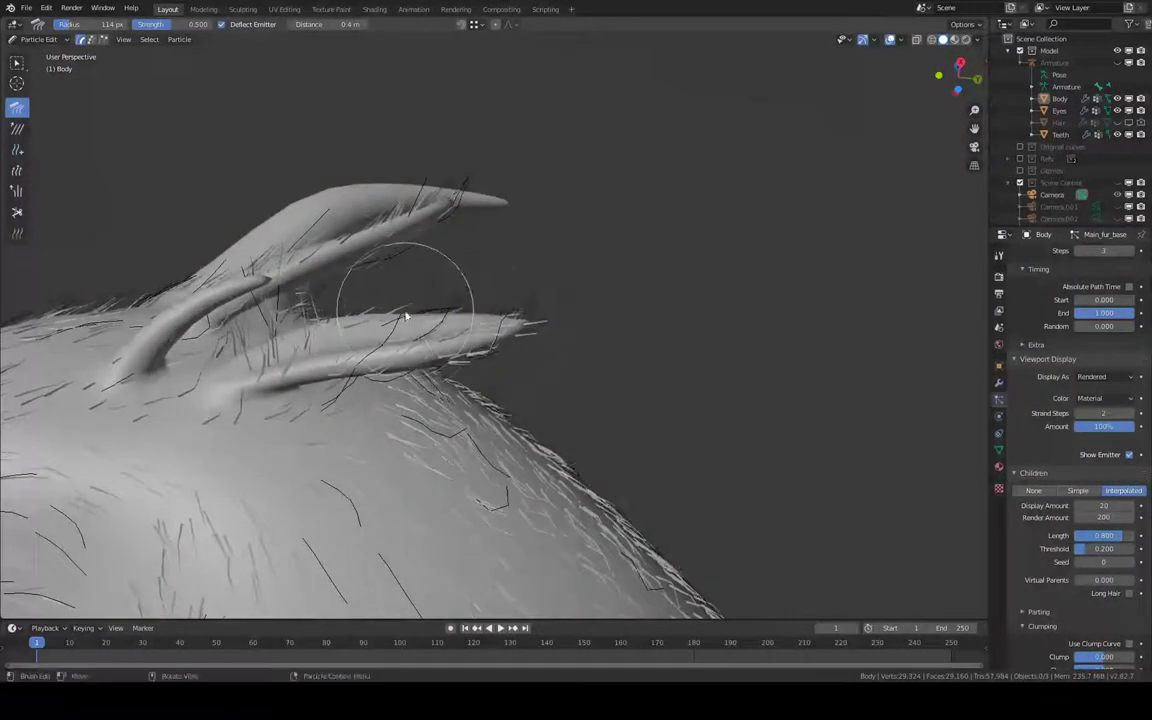
pyautogui.moveTo(406, 316)
pyautogui.mouseDown()
pyautogui.moveTo(550, 303)
pyautogui.moveTo(465, 309)
pyautogui.moveTo(553, 327)
pyautogui.moveTo(526, 316)
pyautogui.mouseUp()
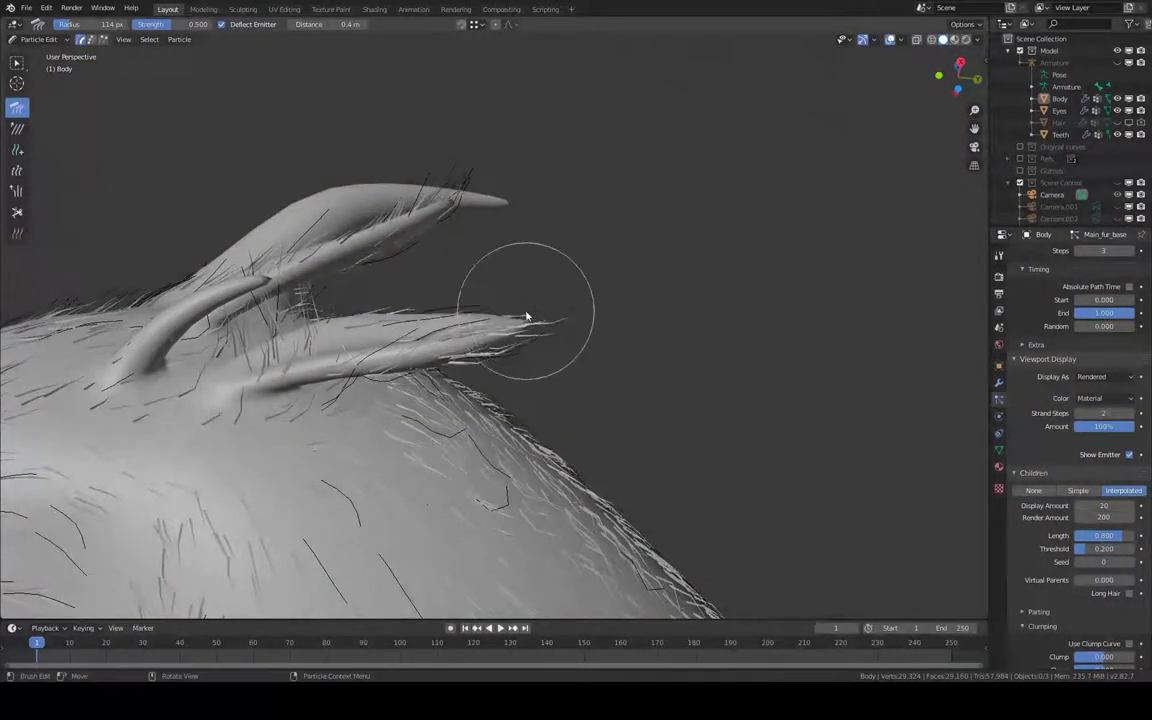
pyautogui.moveTo(523, 193); pyautogui.dragTo(503, 196)
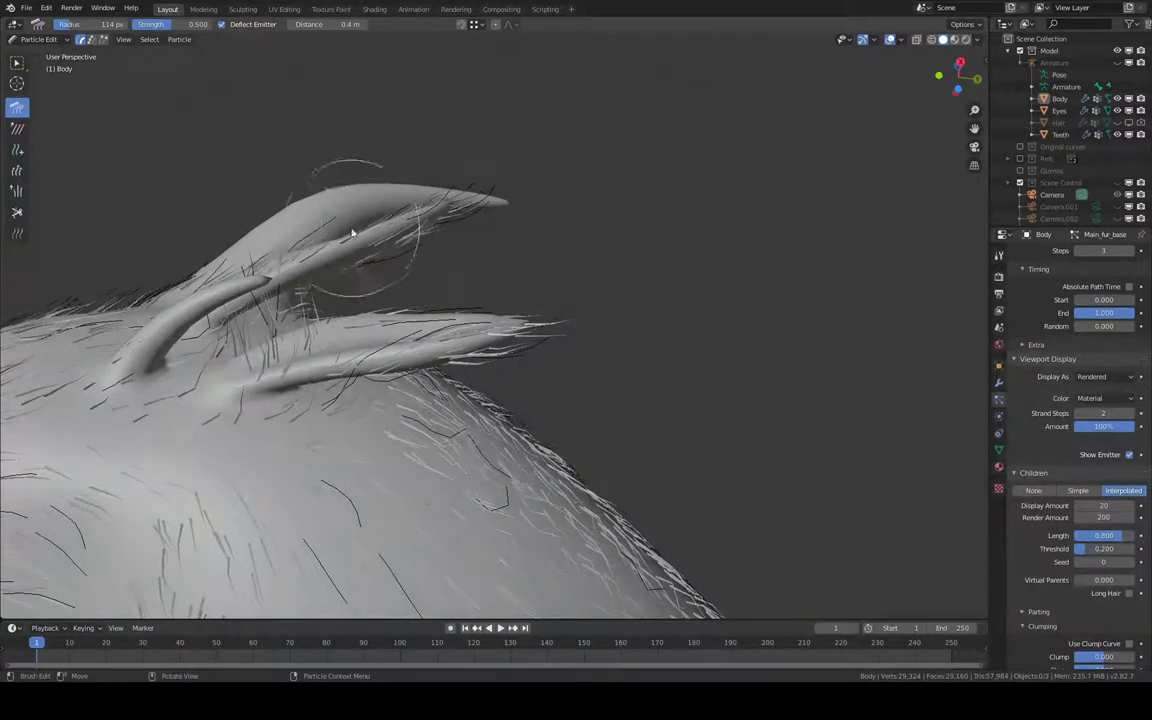
pyautogui.moveTo(527, 219); pyautogui.dragTo(571, 321, button='middle')
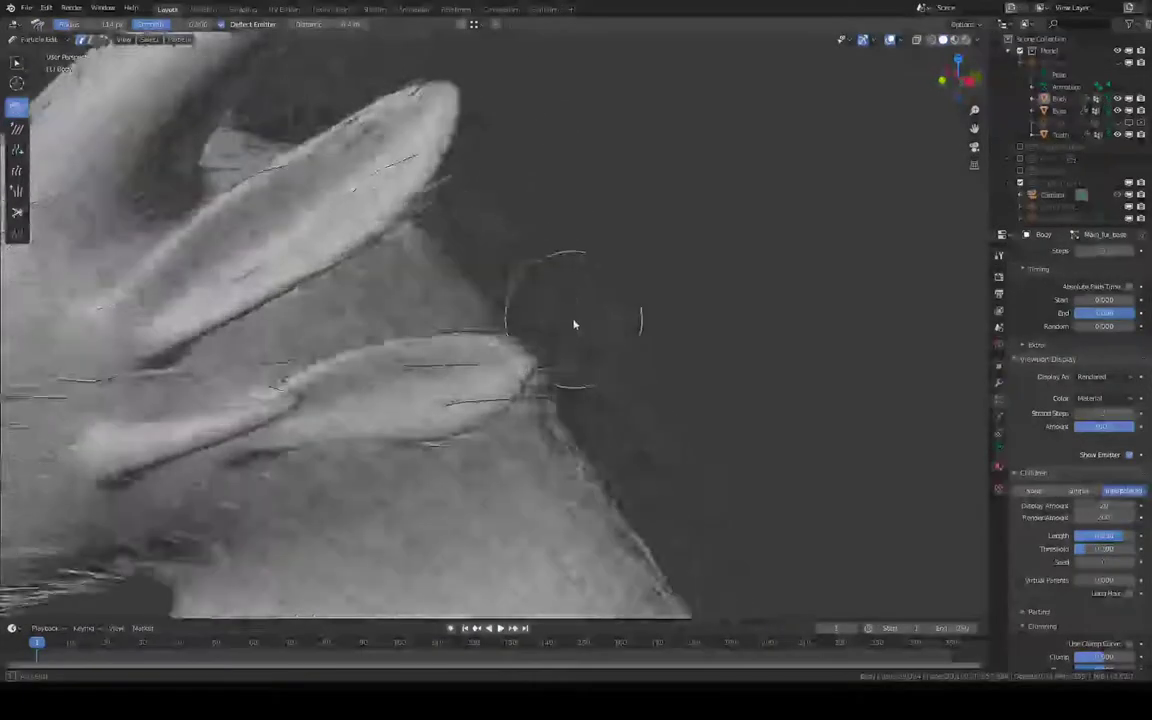
pyautogui.moveTo(509, 193)
pyautogui.mouseDown(button='middle')
pyautogui.moveTo(495, 216)
pyautogui.moveTo(549, 283)
pyautogui.moveTo(476, 226)
pyautogui.mouseUp(button='middle')
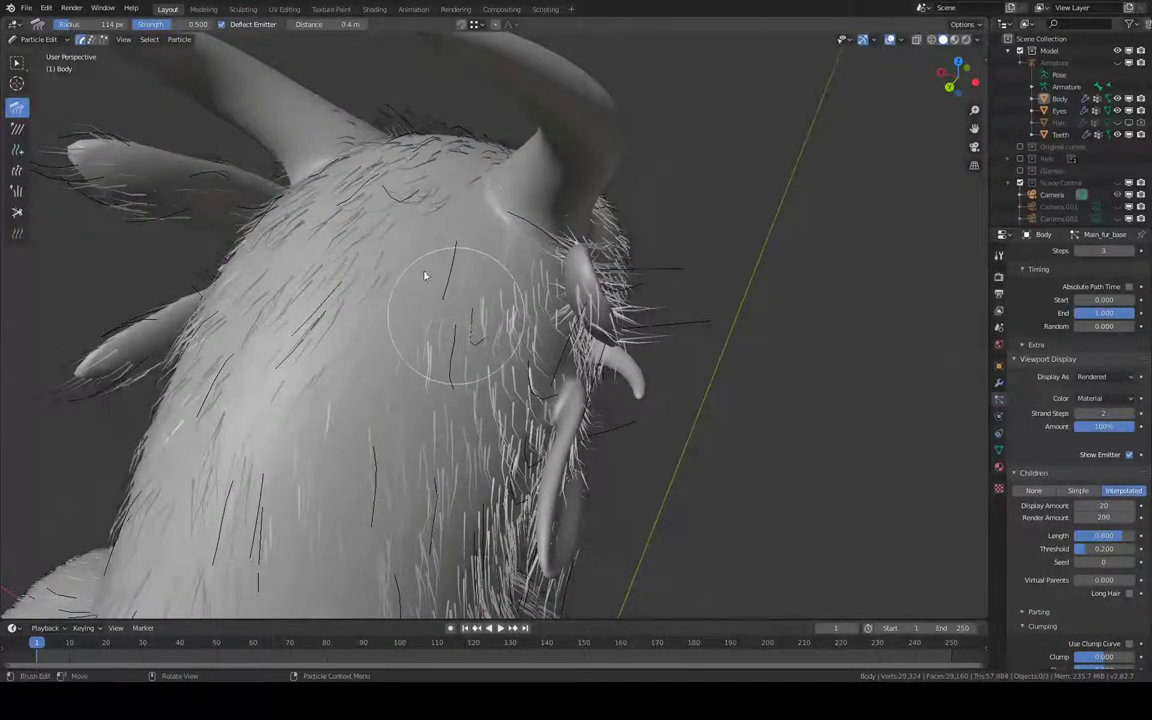
# Comb the hair on top of the head and on the upper ear tip.
pyautogui.moveTo(424, 275)
pyautogui.mouseDown(button='middle')
pyautogui.moveTo(437, 249)
pyautogui.moveTo(393, 210)
pyautogui.moveTo(375, 281)
pyautogui.mouseUp(button='middle')
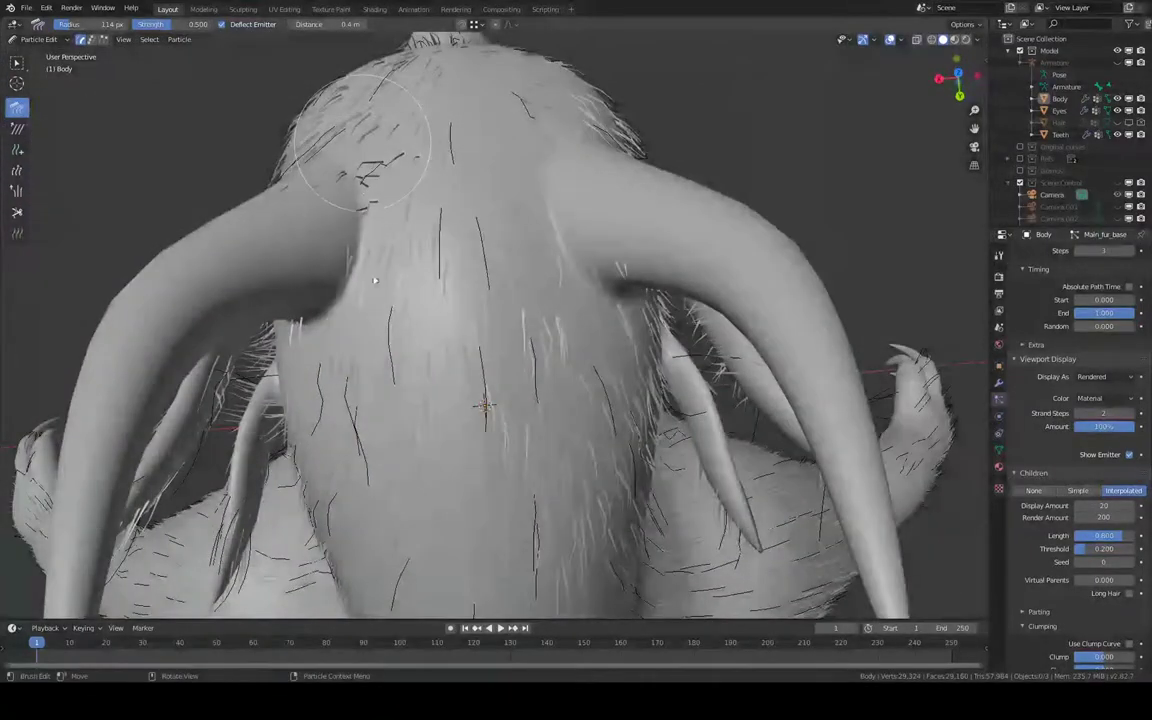
pyautogui.moveTo(375, 281); pyautogui.dragTo(392, 274)
pyautogui.moveTo(409, 319)
pyautogui.mouseDown(button='middle')
pyautogui.moveTo(545, 237)
pyautogui.moveTo(509, 185)
pyautogui.moveTo(404, 136)
pyautogui.moveTo(420, 155)
pyautogui.moveTo(395, 154)
pyautogui.mouseUp(button='middle')
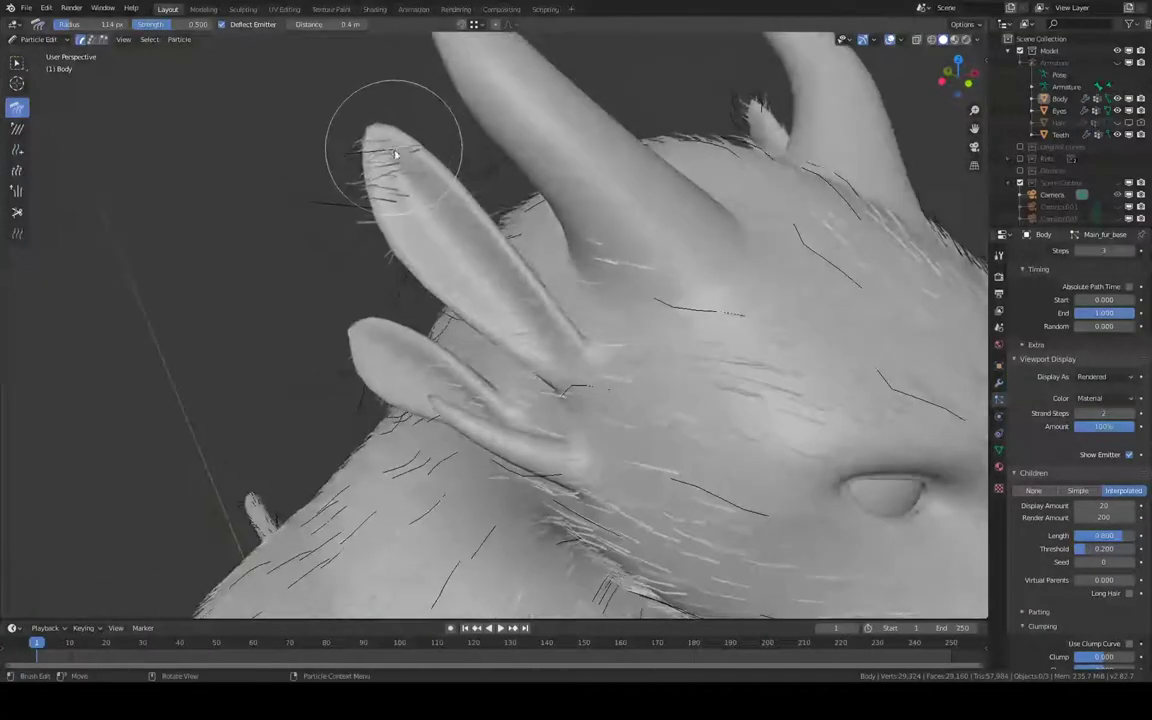
pyautogui.moveTo(322, 106); pyautogui.dragTo(433, 166)
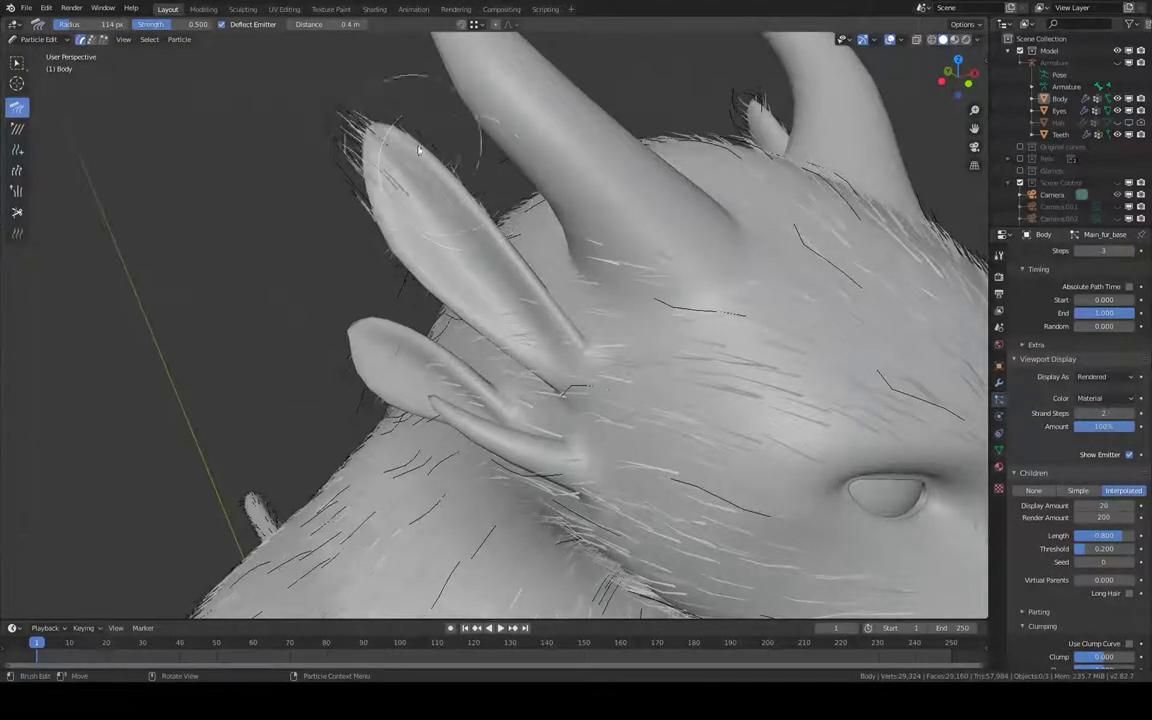
pyautogui.moveTo(437, 154); pyautogui.dragTo(450, 342, button='middle')
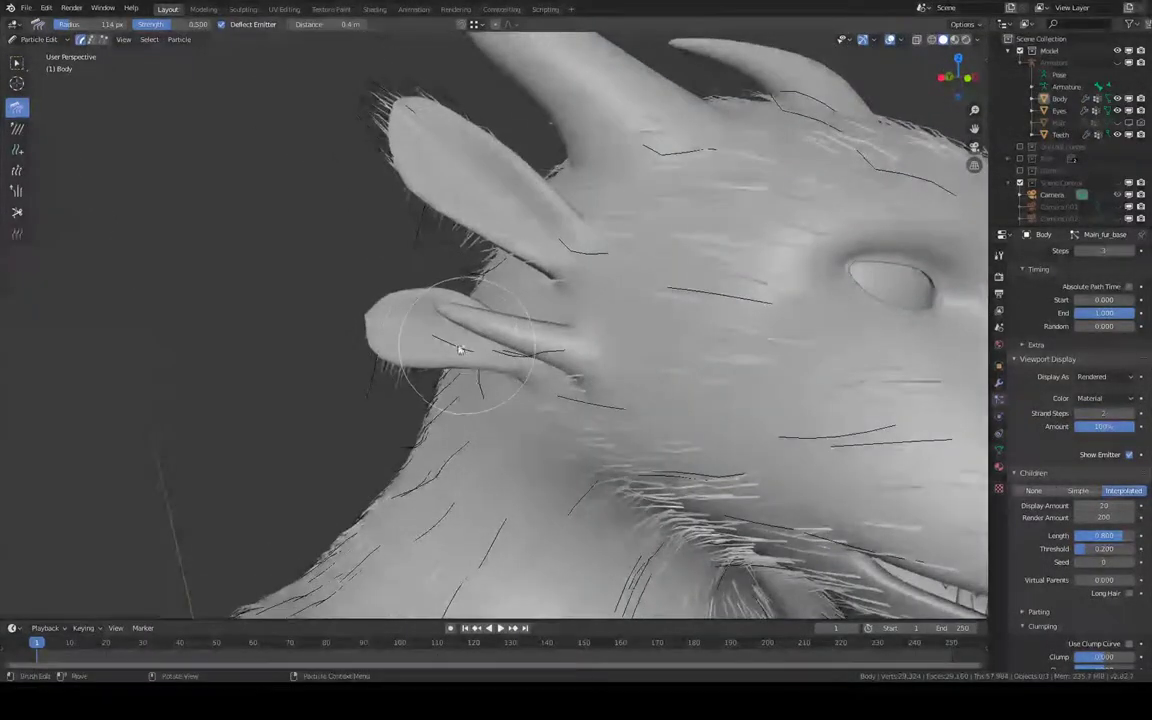
pyautogui.moveTo(353, 323)
pyautogui.mouseDown(button='middle')
pyautogui.moveTo(463, 378)
pyautogui.moveTo(393, 290)
pyautogui.moveTo(312, 250)
pyautogui.mouseUp(button='middle')
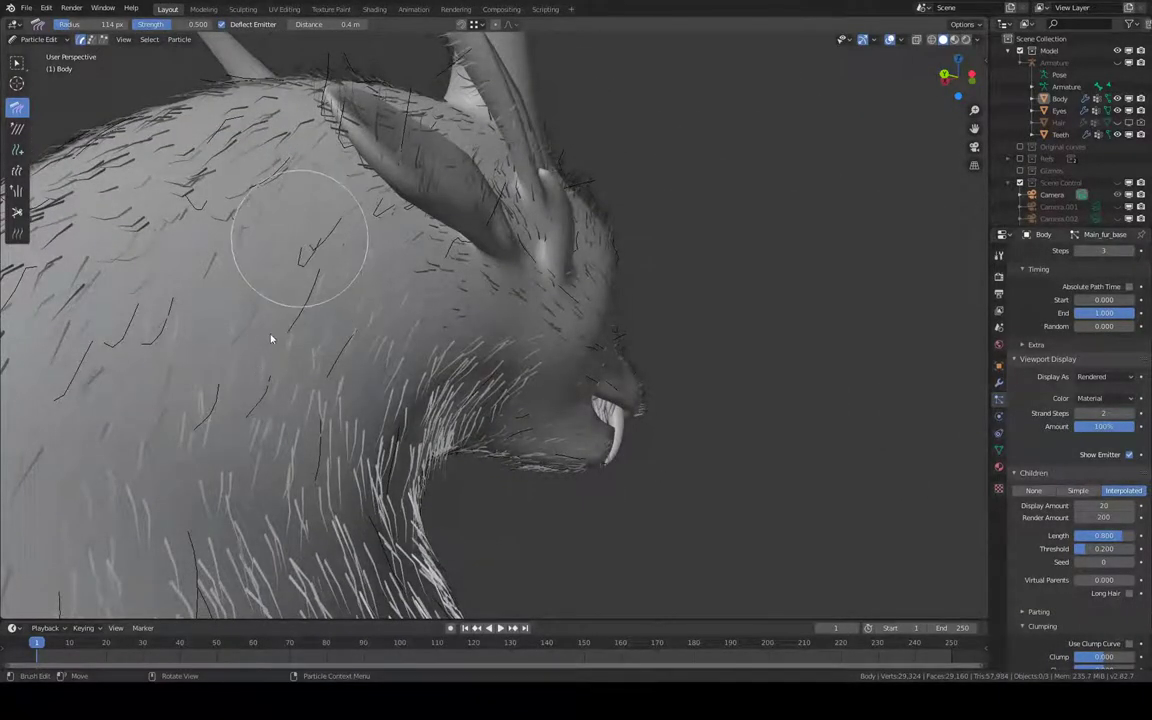
pyautogui.moveTo(273, 325)
pyautogui.mouseDown(button='middle')
pyautogui.moveTo(329, 298)
pyautogui.moveTo(442, 334)
pyautogui.moveTo(374, 330)
pyautogui.moveTo(402, 333)
pyautogui.mouseUp(button='middle')
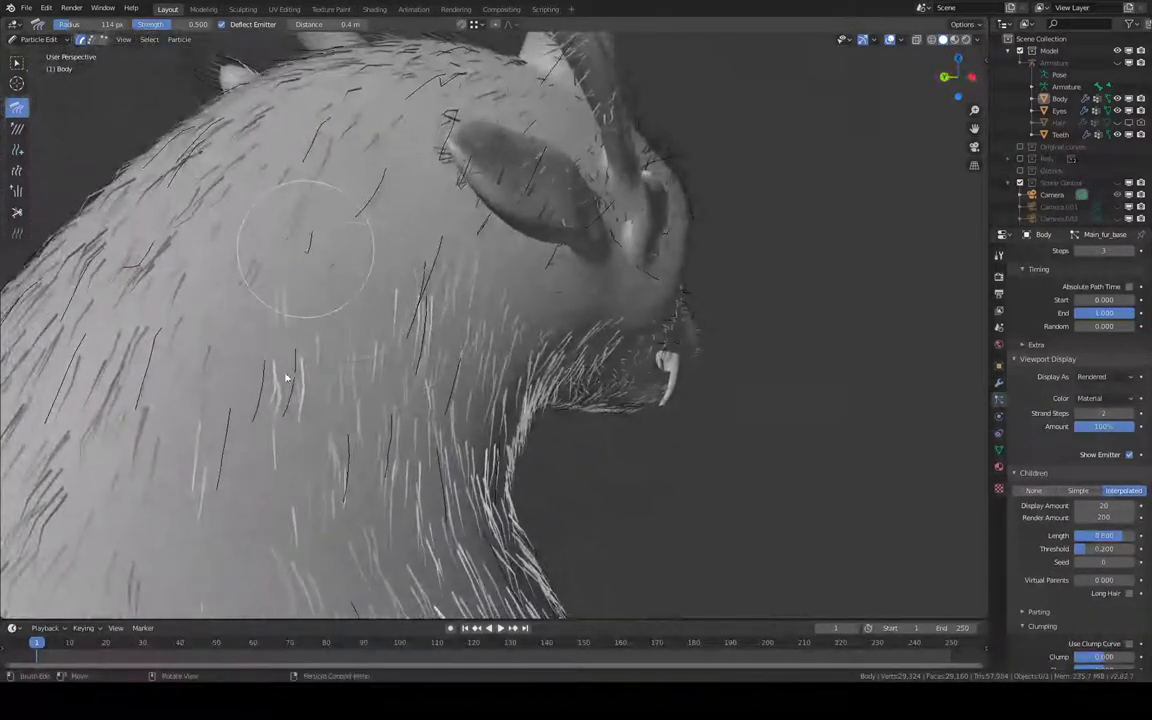
pyautogui.moveTo(293, 326)
pyautogui.mouseDown(button='middle')
pyautogui.moveTo(404, 286)
pyautogui.moveTo(586, 296)
pyautogui.moveTo(656, 265)
pyautogui.mouseUp(button='middle')
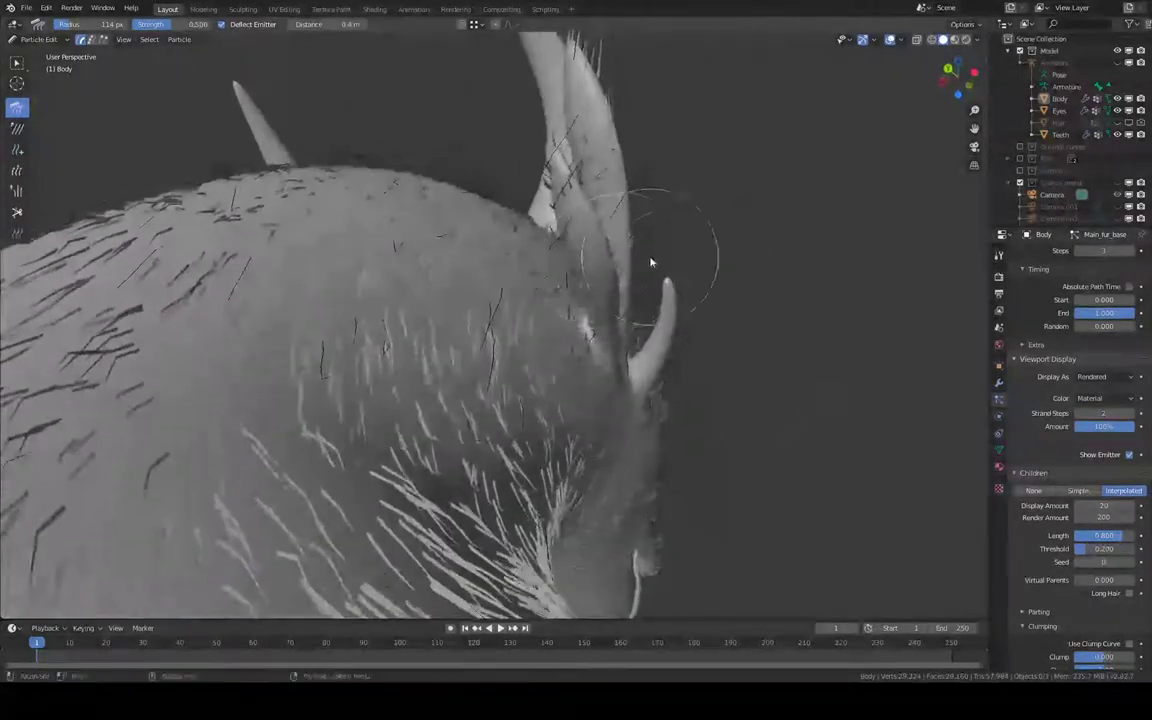
pyautogui.moveTo(621, 203); pyautogui.dragTo(656, 185)
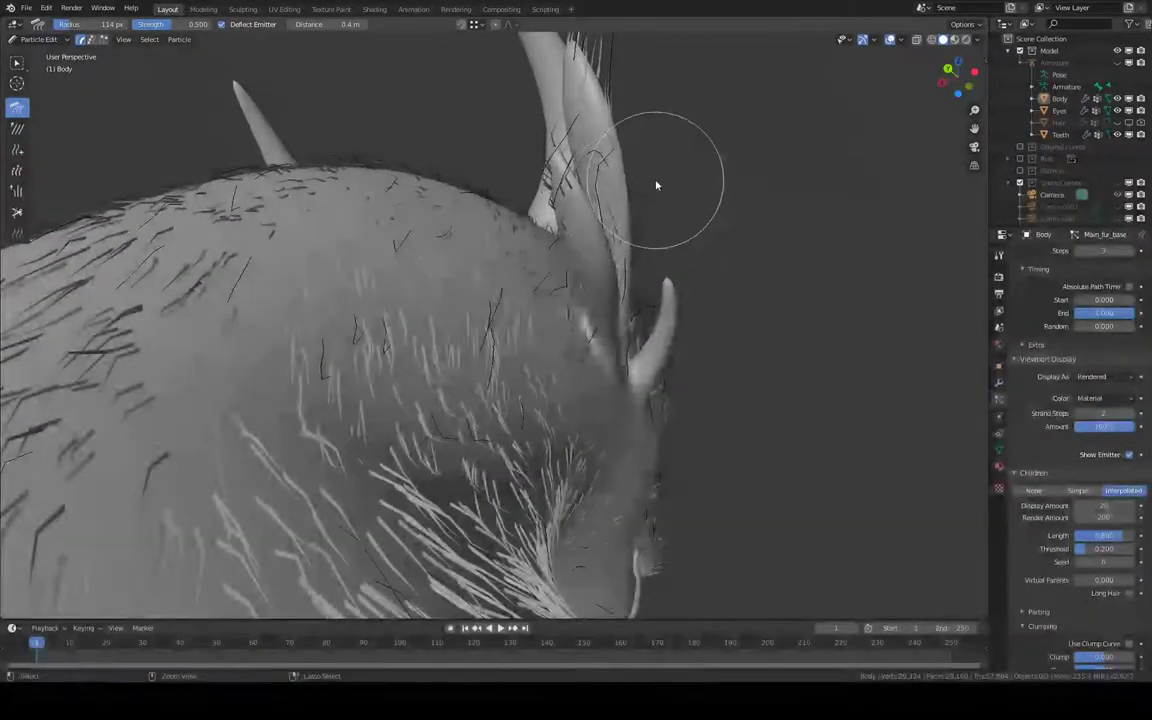
# Re-comb the strands on and under both ears toward their tips.
pyautogui.moveTo(662, 224)
pyautogui.mouseDown(button='middle')
pyautogui.moveTo(656, 193)
pyautogui.moveTo(518, 168)
pyautogui.moveTo(586, 284)
pyautogui.moveTo(569, 275)
pyautogui.moveTo(553, 291)
pyautogui.mouseUp(button='middle')
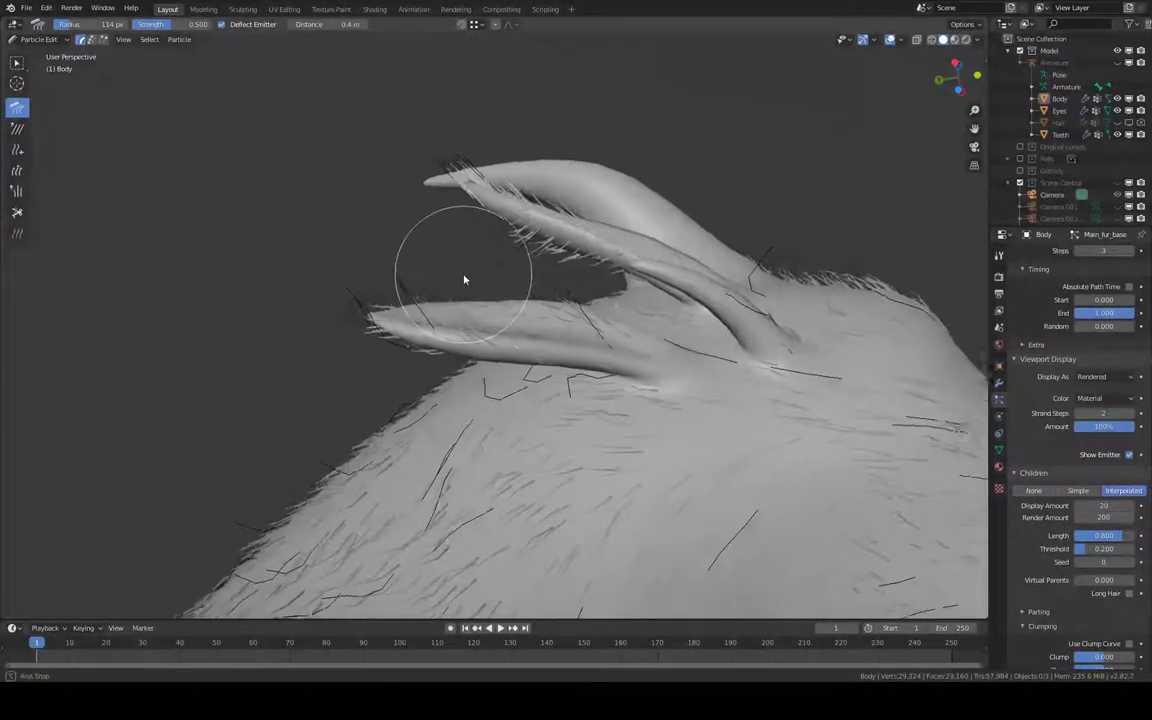
pyautogui.moveTo(419, 291); pyautogui.dragTo(532, 275)
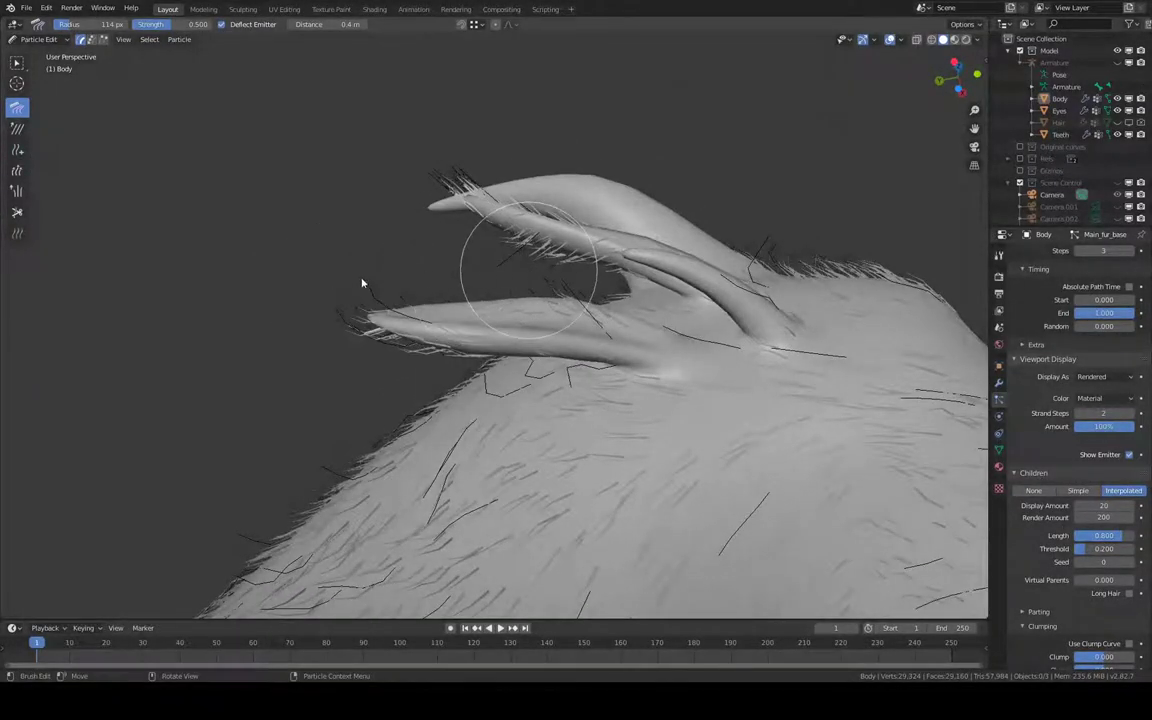
pyautogui.moveTo(362, 283); pyautogui.dragTo(453, 257)
pyautogui.moveTo(323, 291); pyautogui.dragTo(506, 169)
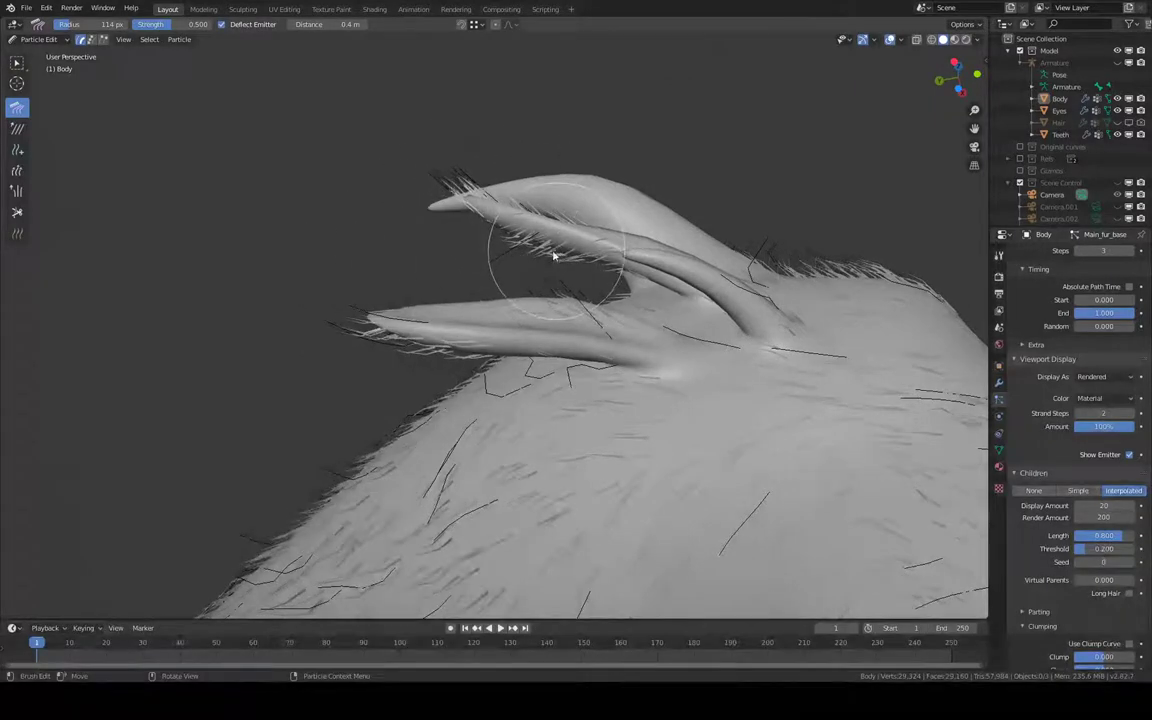
pyautogui.moveTo(437, 236); pyautogui.dragTo(527, 207)
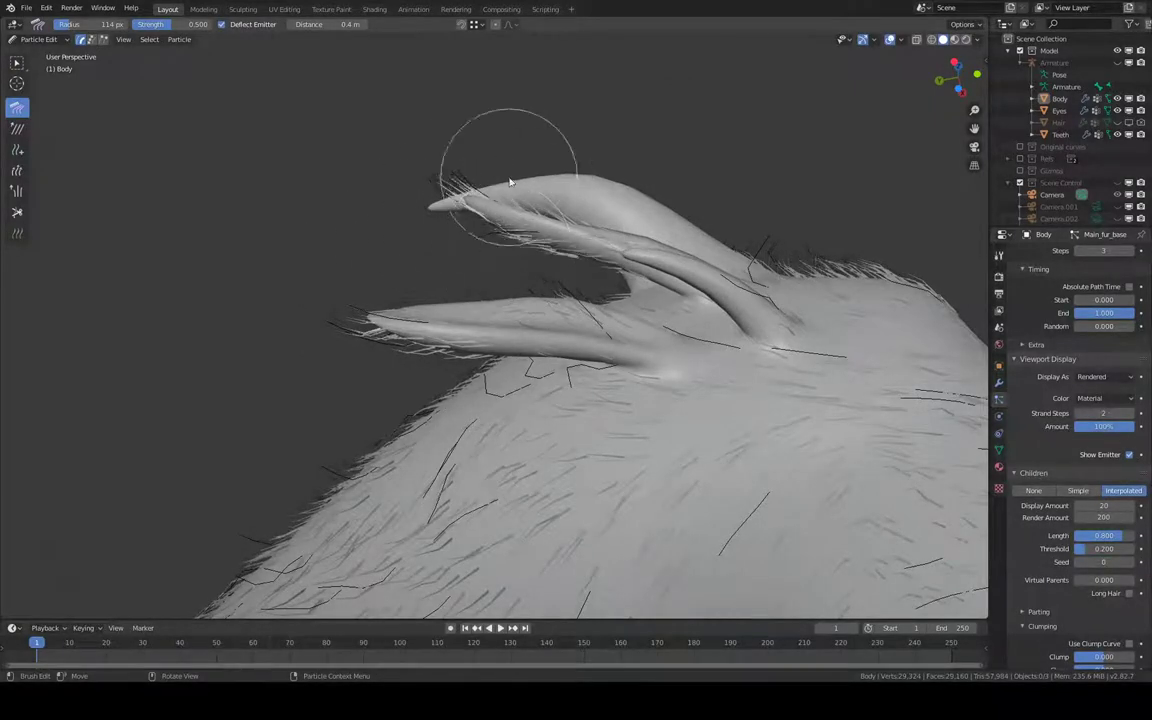
pyautogui.moveTo(416, 281); pyautogui.dragTo(465, 249, button='middle')
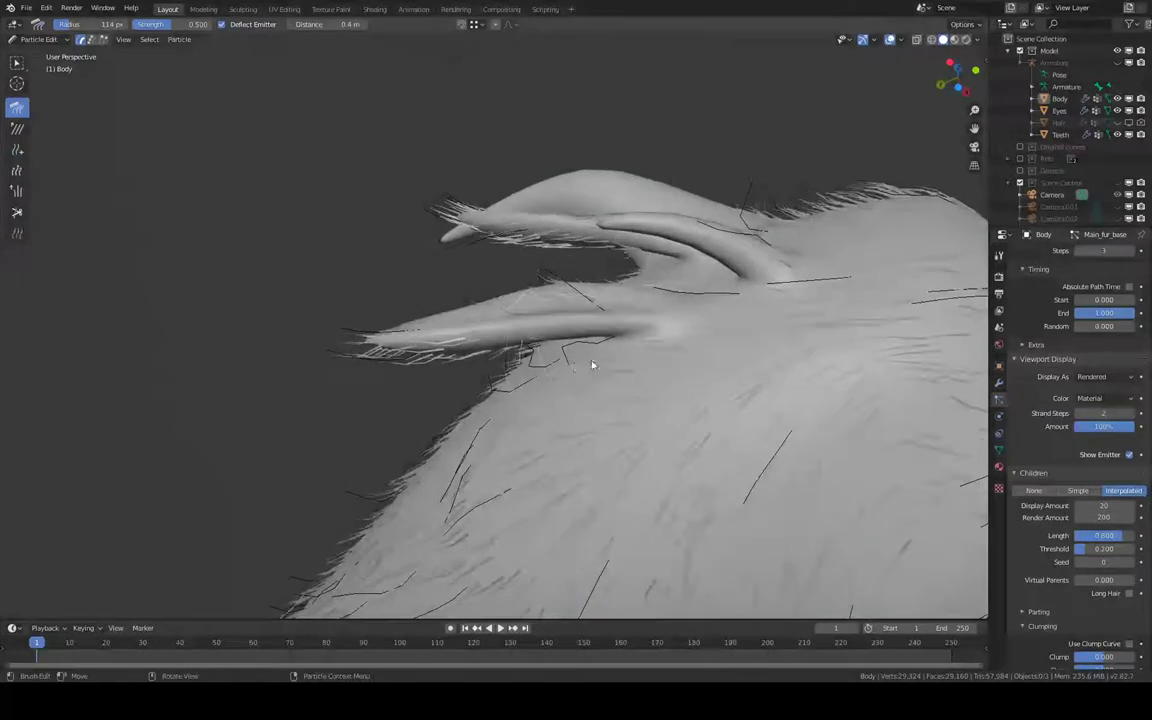
pyautogui.moveTo(533, 305)
pyautogui.mouseDown()
pyautogui.moveTo(553, 325)
pyautogui.moveTo(546, 361)
pyautogui.mouseUp()
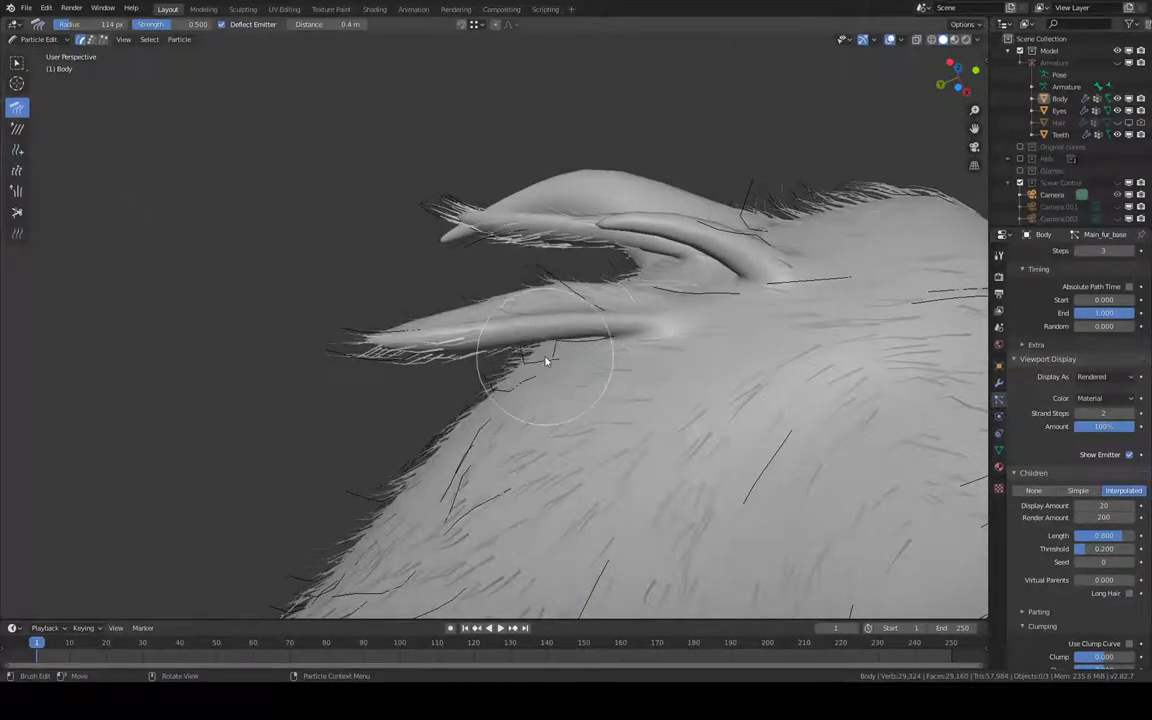
pyautogui.moveTo(468, 411); pyautogui.dragTo(481, 393)
pyautogui.moveTo(564, 341)
pyautogui.mouseDown(button='middle')
pyautogui.moveTo(561, 309)
pyautogui.moveTo(535, 381)
pyautogui.moveTo(540, 406)
pyautogui.moveTo(570, 378)
pyautogui.moveTo(445, 378)
pyautogui.moveTo(411, 257)
pyautogui.moveTo(496, 327)
pyautogui.moveTo(582, 18)
pyautogui.mouseUp(button='middle')
# Zoom in on the raised hand and comb the finger hairs upward toward the fingertip.
pyautogui.scroll(-3, 496, 327)
pyautogui.scroll(-2, 586, 321)
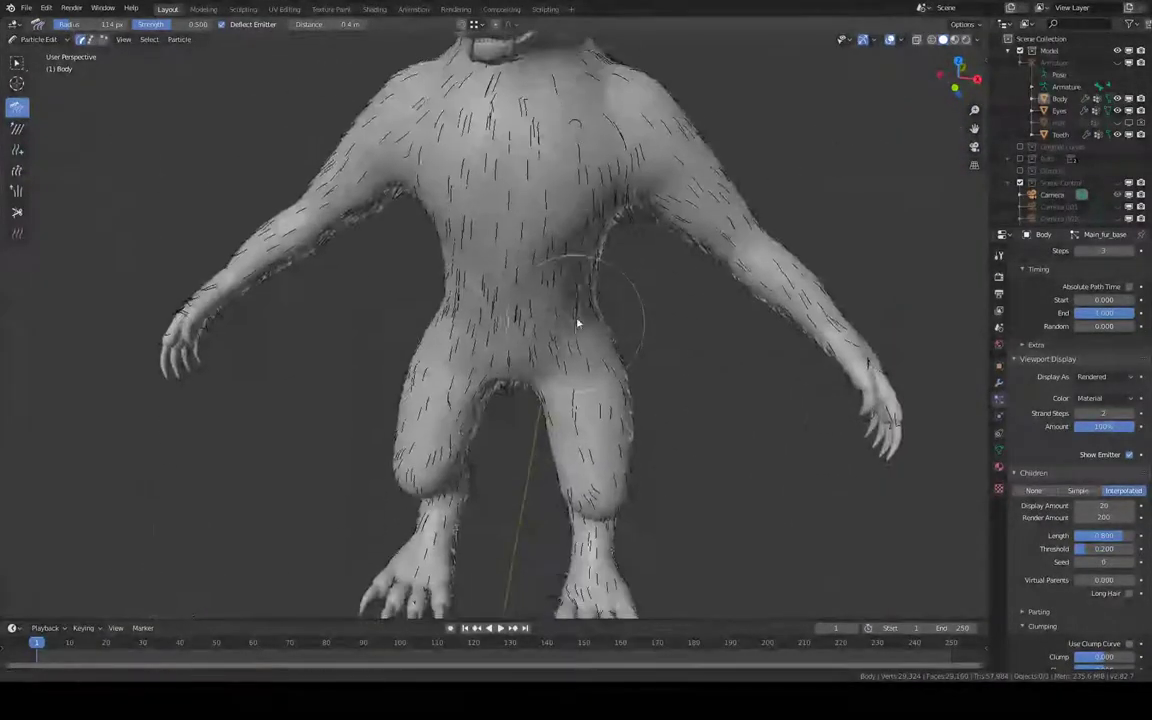
pyautogui.moveTo(586, 321)
pyautogui.keyDown('shift'); pyautogui.mouseDown(button='middle')
pyautogui.moveTo(599, 193)
pyautogui.moveTo(689, 229)
pyautogui.mouseUp(button='middle'); pyautogui.keyUp('shift')
pyautogui.scroll(3, 378, 190)
pyautogui.moveTo(378, 190)
pyautogui.mouseDown(button='middle')
pyautogui.moveTo(440, 225)
pyautogui.moveTo(538, 250)
pyautogui.moveTo(531, 271)
pyautogui.mouseUp(button='middle')
pyautogui.scroll(1, 478, 244)
pyautogui.scroll(2, 458, 231)
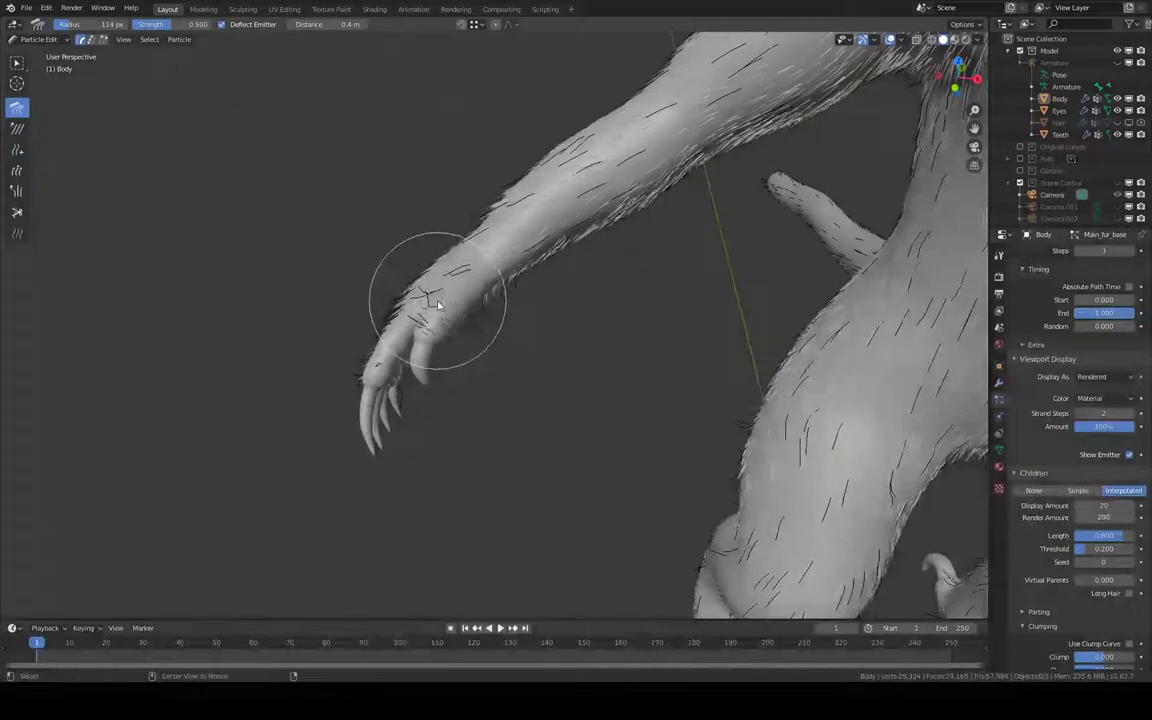
pyautogui.scroll(3, 440, 305)
pyautogui.moveTo(437, 290)
pyautogui.mouseDown(button='middle')
pyautogui.moveTo(496, 321)
pyautogui.moveTo(472, 340)
pyautogui.mouseUp(button='middle')
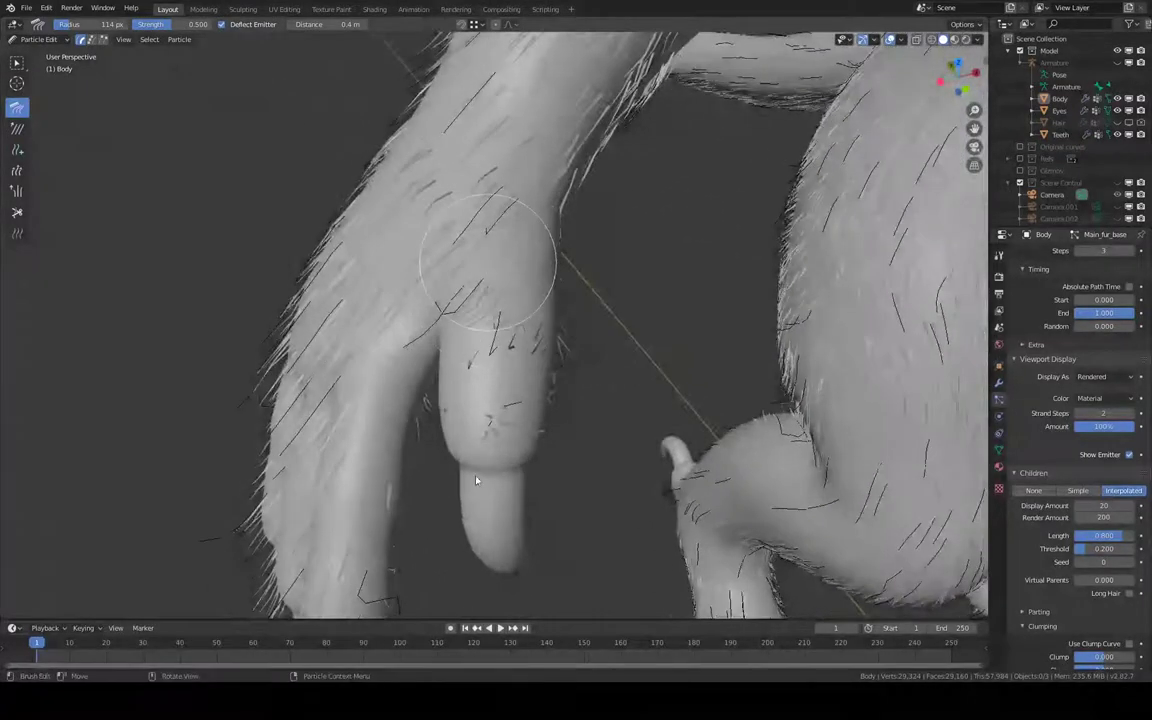
pyautogui.moveTo(483, 525); pyautogui.dragTo(456, 338)
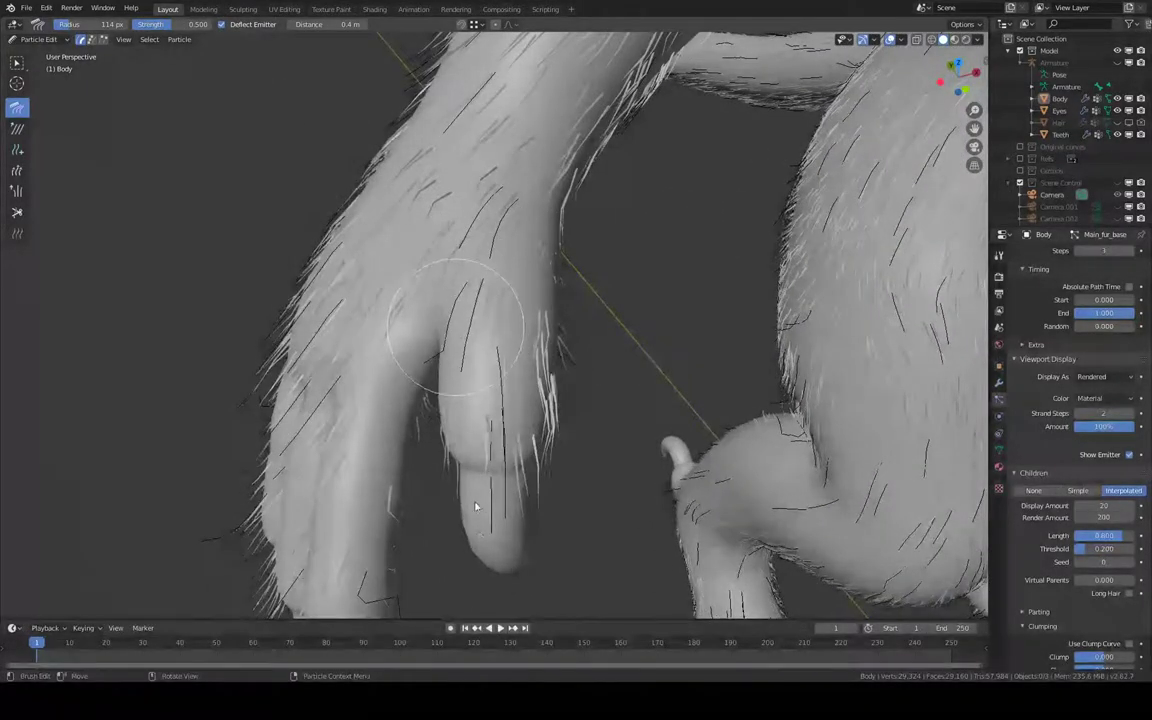
pyautogui.moveTo(476, 507); pyautogui.dragTo(454, 401)
# Flatten stray hairs on the finger edge, then view the forearm and back of the hand.
pyautogui.moveTo(448, 374); pyautogui.dragTo(280, 330, button='middle')
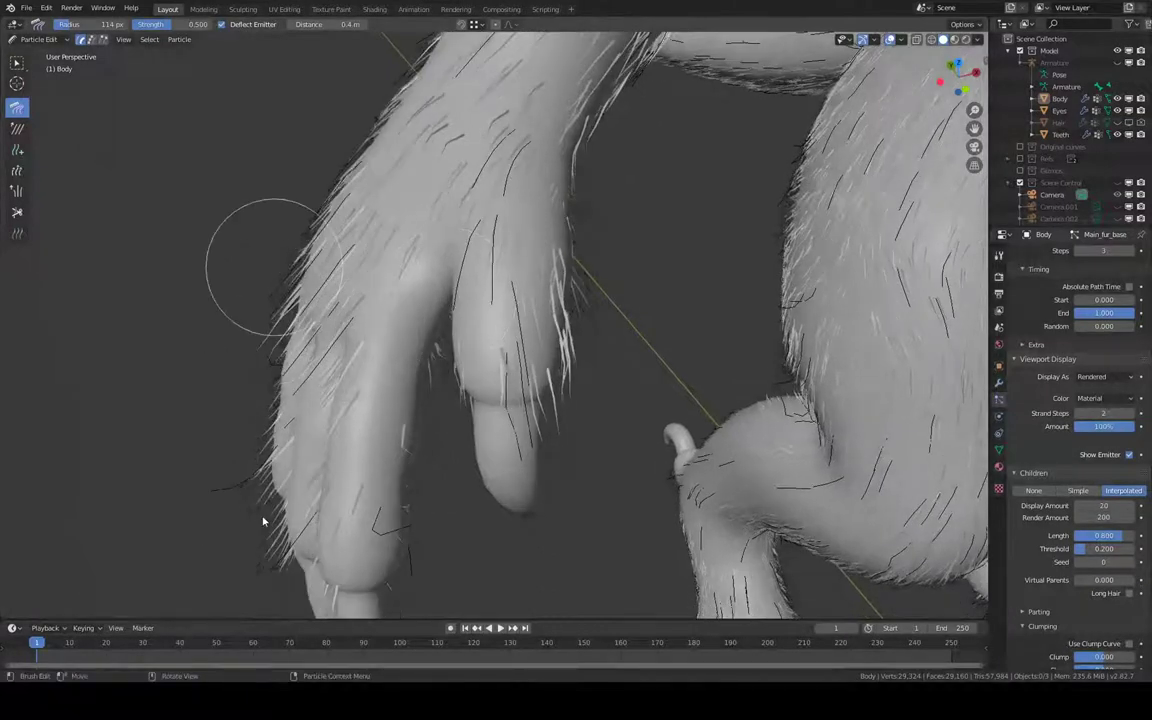
pyautogui.moveTo(263, 521); pyautogui.dragTo(272, 567)
pyautogui.moveTo(274, 563)
pyautogui.mouseDown(button='middle')
pyautogui.moveTo(470, 230)
pyautogui.moveTo(849, 309)
pyautogui.mouseUp(button='middle')
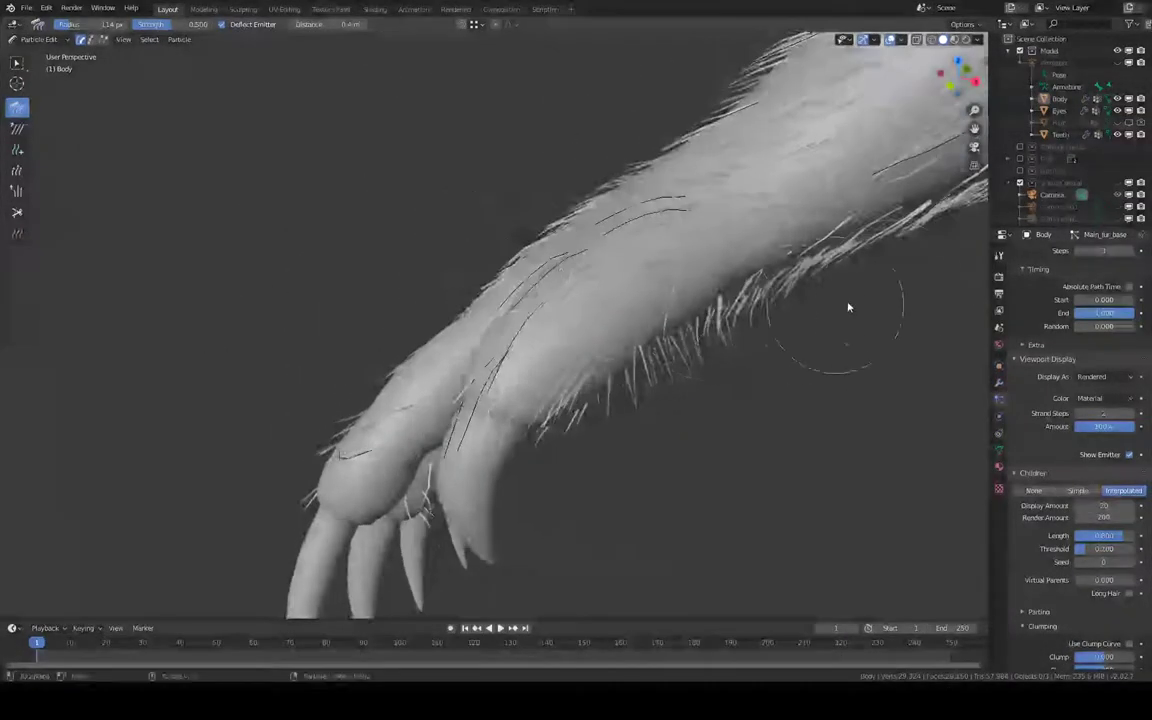
pyautogui.moveTo(717, 396)
pyautogui.mouseDown(button='middle')
pyautogui.moveTo(661, 262)
pyautogui.moveTo(666, 244)
pyautogui.moveTo(621, 219)
pyautogui.mouseUp(button='middle')
# Comb the knuckle, fingertip and middle-finger hairs, including between the fingers.
pyautogui.moveTo(620, 215); pyautogui.dragTo(577, 288)
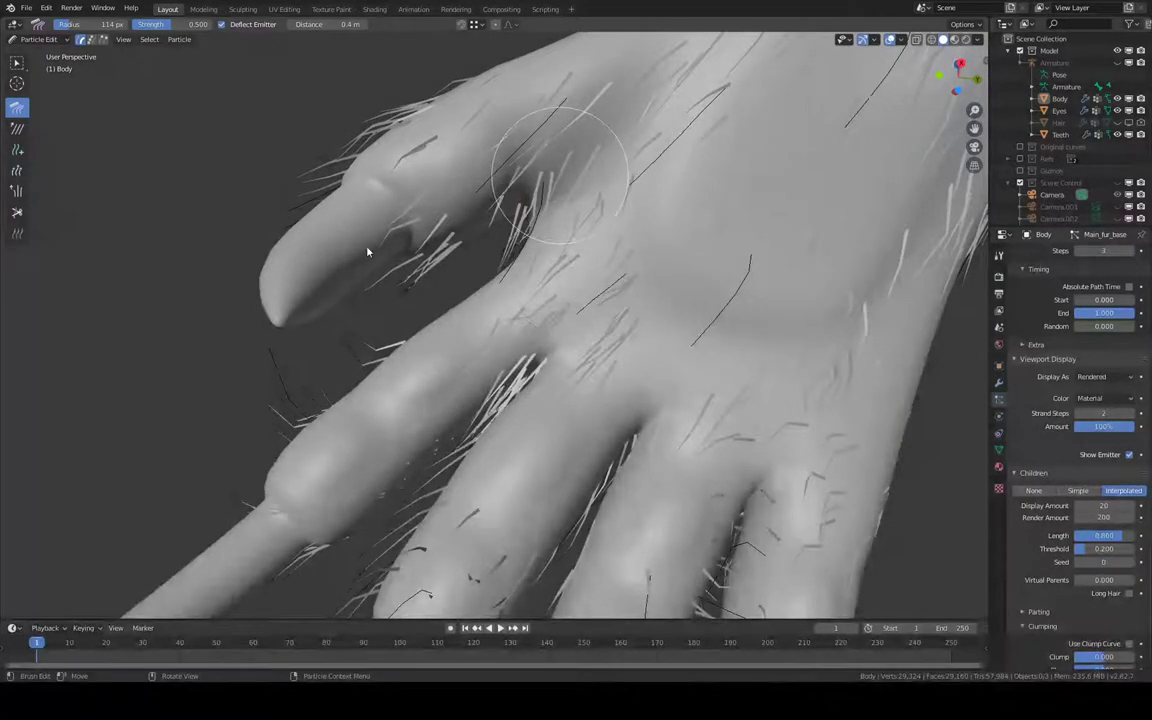
pyautogui.moveTo(367, 252); pyautogui.dragTo(466, 198)
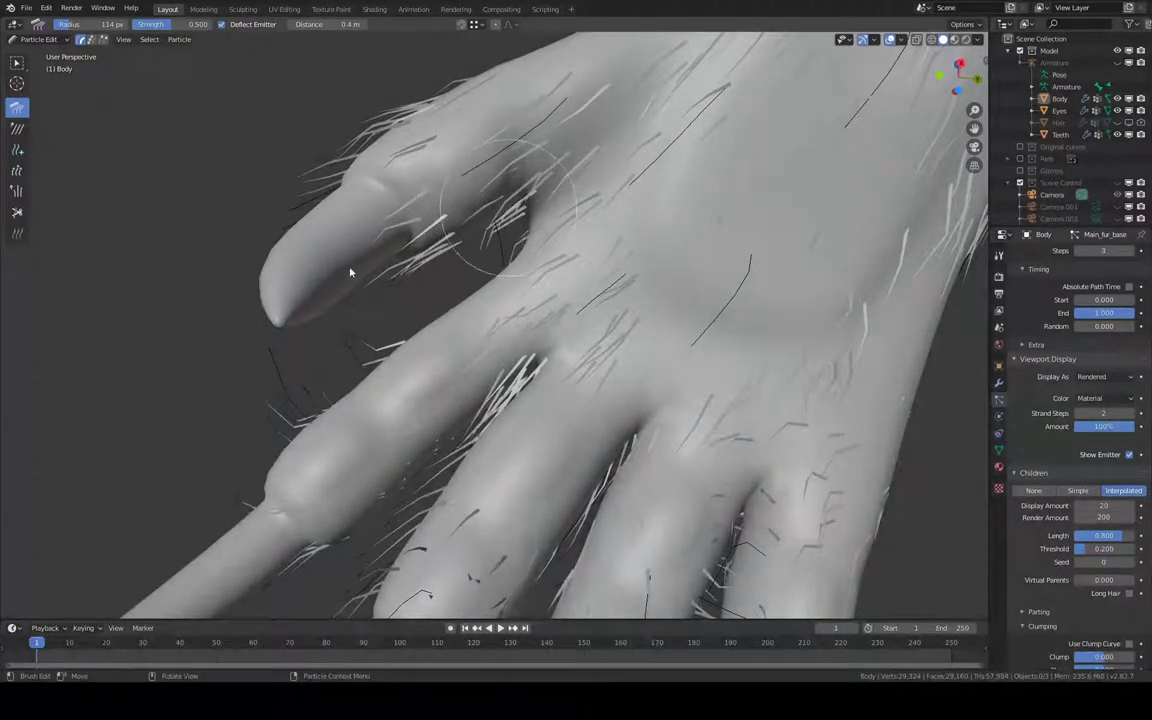
pyautogui.moveTo(350, 272); pyautogui.dragTo(503, 245)
pyautogui.moveTo(450, 270); pyautogui.dragTo(586, 195, button='middle')
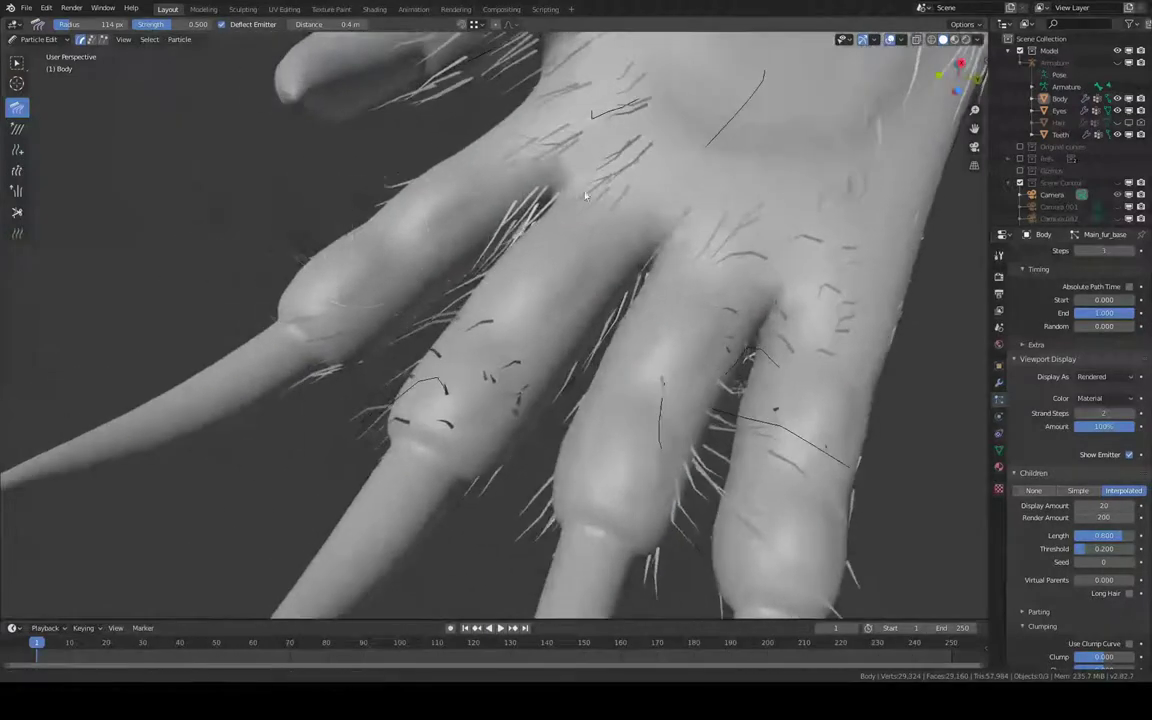
pyautogui.moveTo(291, 302); pyautogui.dragTo(378, 208)
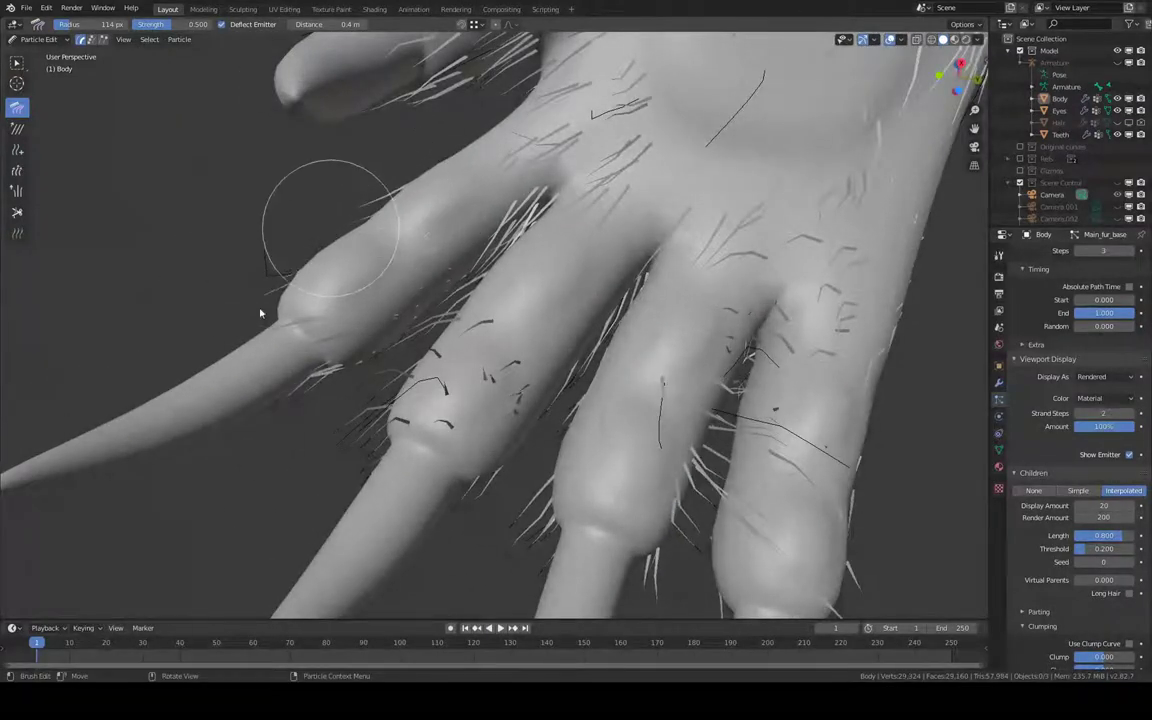
pyautogui.moveTo(354, 418); pyautogui.dragTo(569, 352, button='middle')
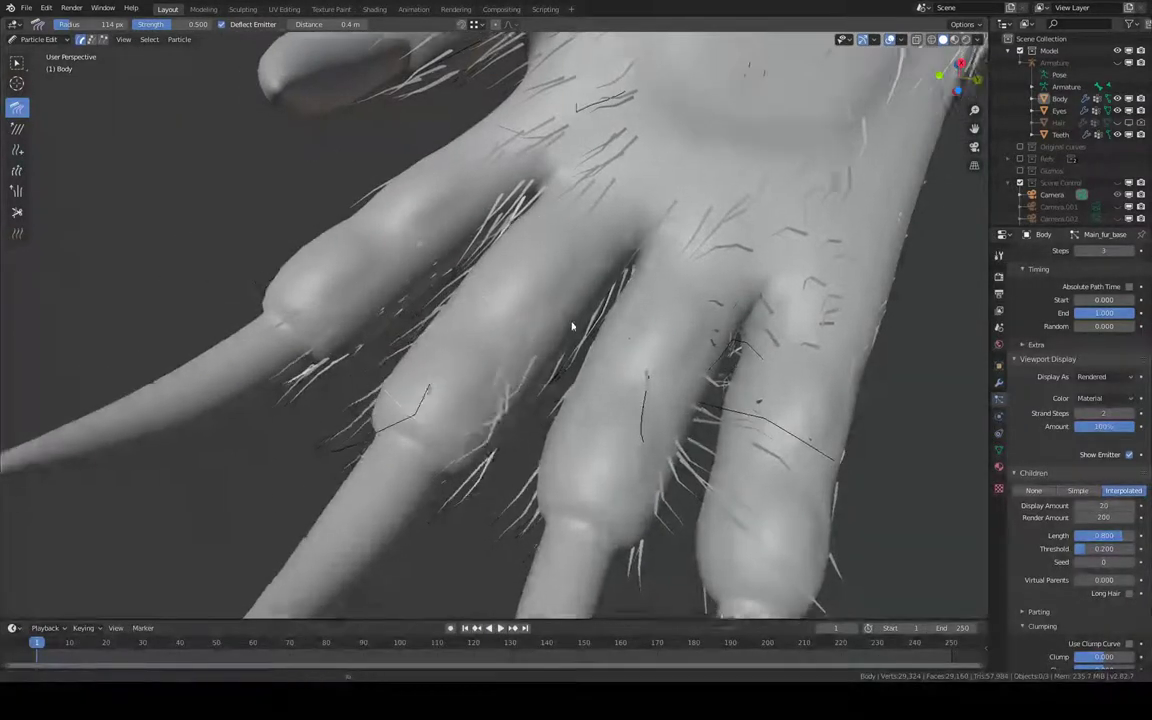
pyautogui.moveTo(768, 317); pyautogui.dragTo(725, 353)
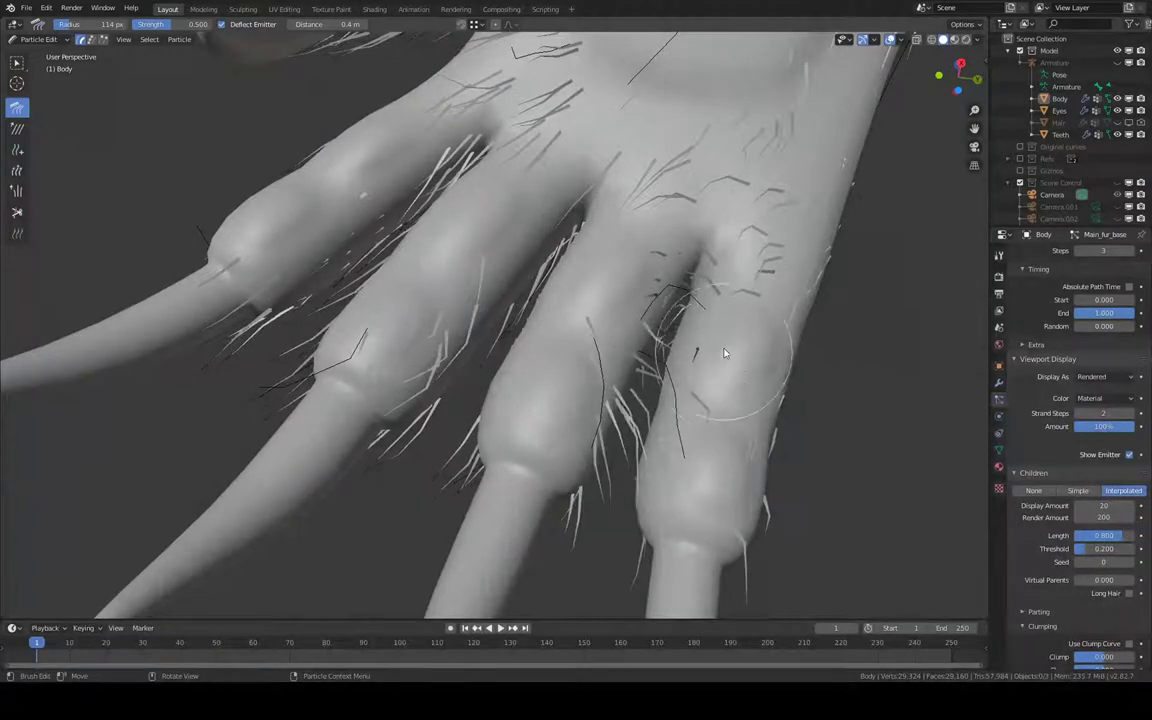
pyautogui.moveTo(654, 477); pyautogui.dragTo(554, 481)
# Comb the fur along the body's left flank above the thigh and zoom out to the whole creature.
pyautogui.moveTo(573, 470)
pyautogui.mouseDown(button='middle')
pyautogui.moveTo(740, 513)
pyautogui.moveTo(719, 425)
pyautogui.mouseUp(button='middle')
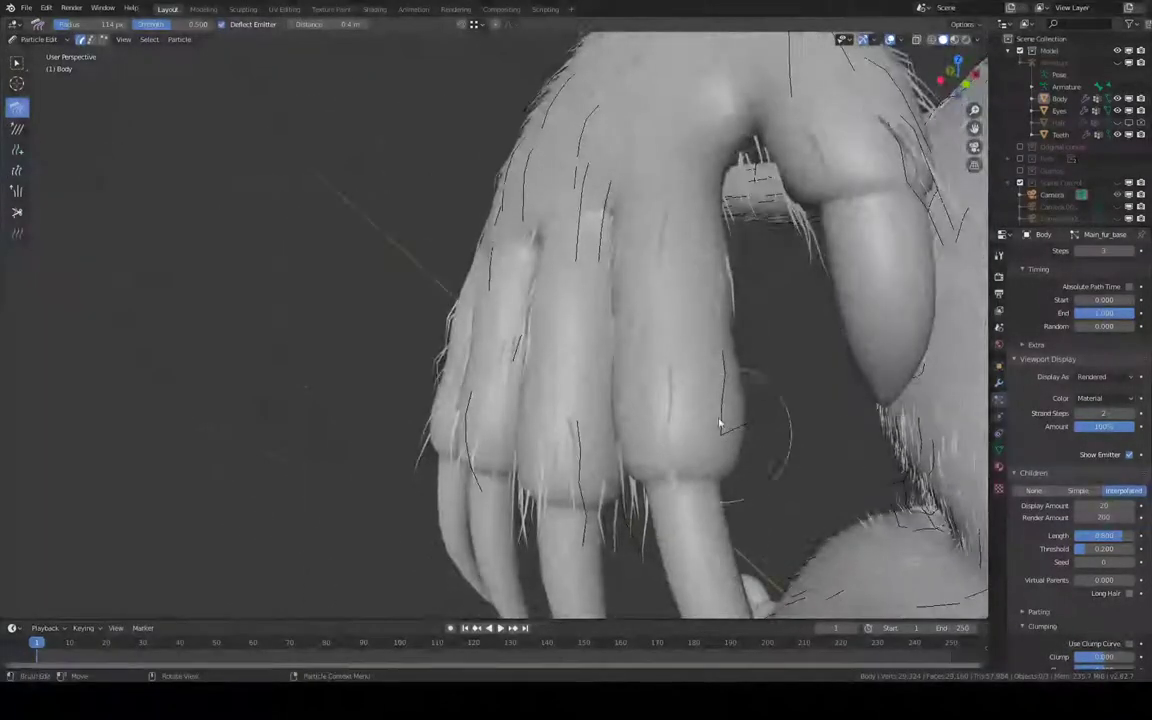
pyautogui.moveTo(691, 519)
pyautogui.mouseDown(button='middle')
pyautogui.moveTo(775, 400)
pyautogui.moveTo(483, 462)
pyautogui.mouseUp(button='middle')
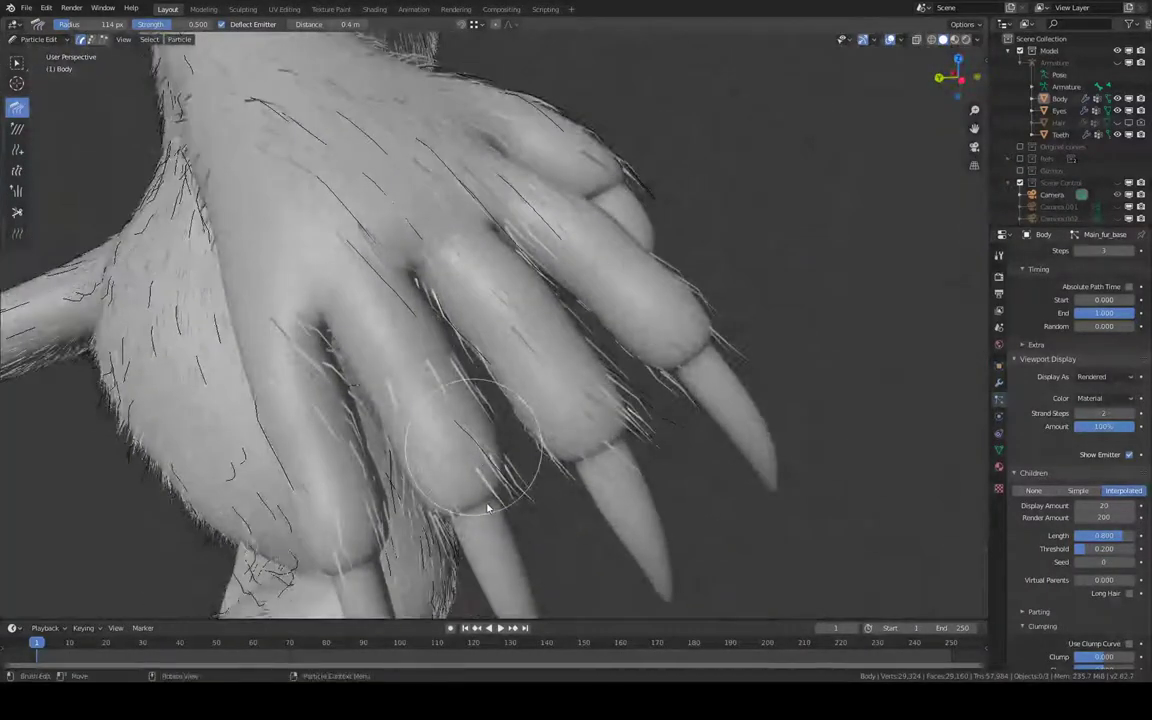
pyautogui.moveTo(560, 456)
pyautogui.mouseDown(button='middle')
pyautogui.moveTo(600, 425)
pyautogui.moveTo(599, 437)
pyautogui.moveTo(555, 398)
pyautogui.moveTo(590, 375)
pyautogui.moveTo(532, 342)
pyautogui.moveTo(404, 388)
pyautogui.moveTo(445, 177)
pyautogui.mouseUp(button='middle')
pyautogui.moveTo(491, 253)
pyautogui.mouseDown(button='middle')
pyautogui.moveTo(437, 386)
pyautogui.moveTo(440, 314)
pyautogui.mouseUp(button='middle')
pyautogui.moveTo(475, 277); pyautogui.dragTo(547, 304)
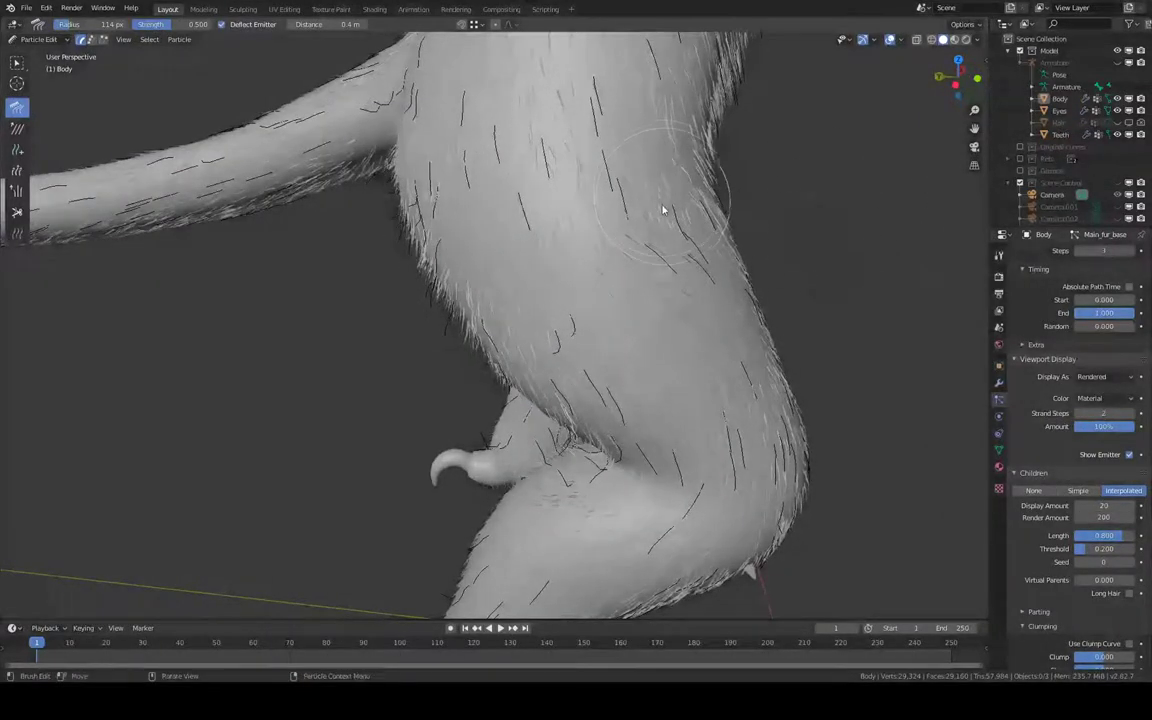
pyautogui.scroll(-5, 672, 196)
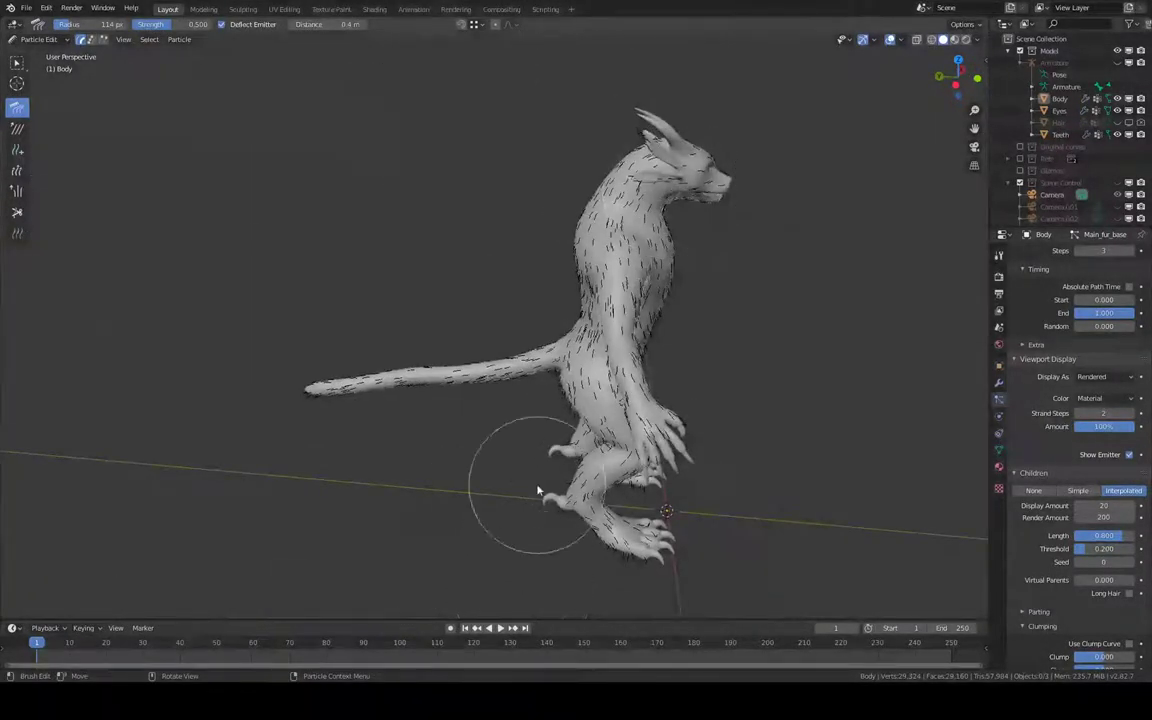
# Check the creature from back orthographic and side views, zooming in.
pyautogui.press('ctrl+KP_1')
pyautogui.moveTo(571, 404)
pyautogui.mouseDown(button='middle')
pyautogui.moveTo(504, 404)
pyautogui.moveTo(590, 390)
pyautogui.moveTo(571, 380)
pyautogui.moveTo(598, 370)
pyautogui.mouseUp(button='middle')
pyautogui.press('ctrl+KP_1')
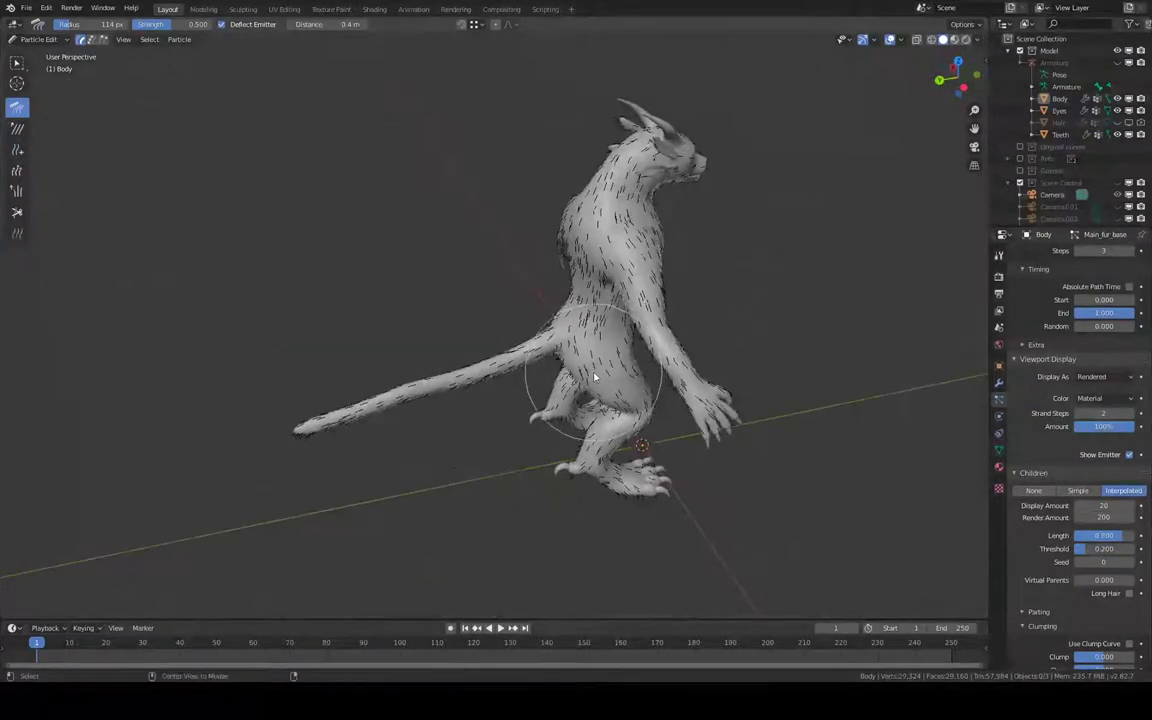
pyautogui.press('ctrl+KP_1')
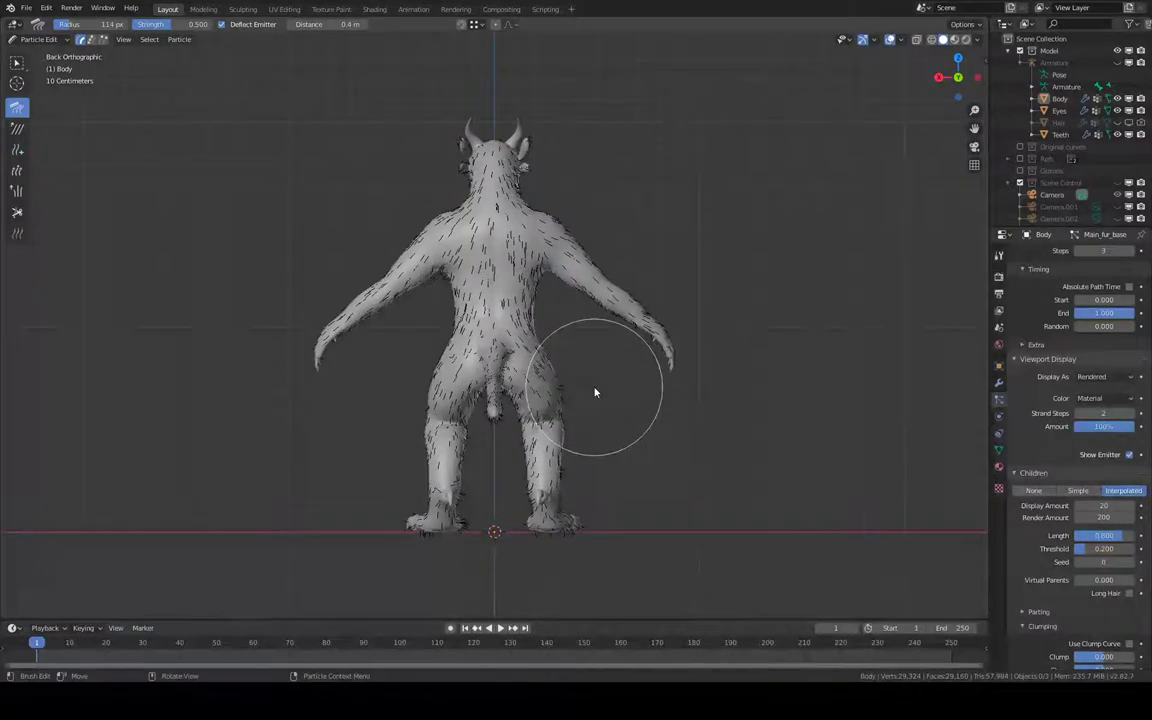
pyautogui.moveTo(595, 393)
pyautogui.mouseDown(button='middle')
pyautogui.moveTo(532, 393)
pyautogui.moveTo(551, 405)
pyautogui.moveTo(597, 395)
pyautogui.moveTo(558, 393)
pyautogui.moveTo(586, 363)
pyautogui.mouseUp(button='middle')
pyautogui.press('ctrl+KP_1')
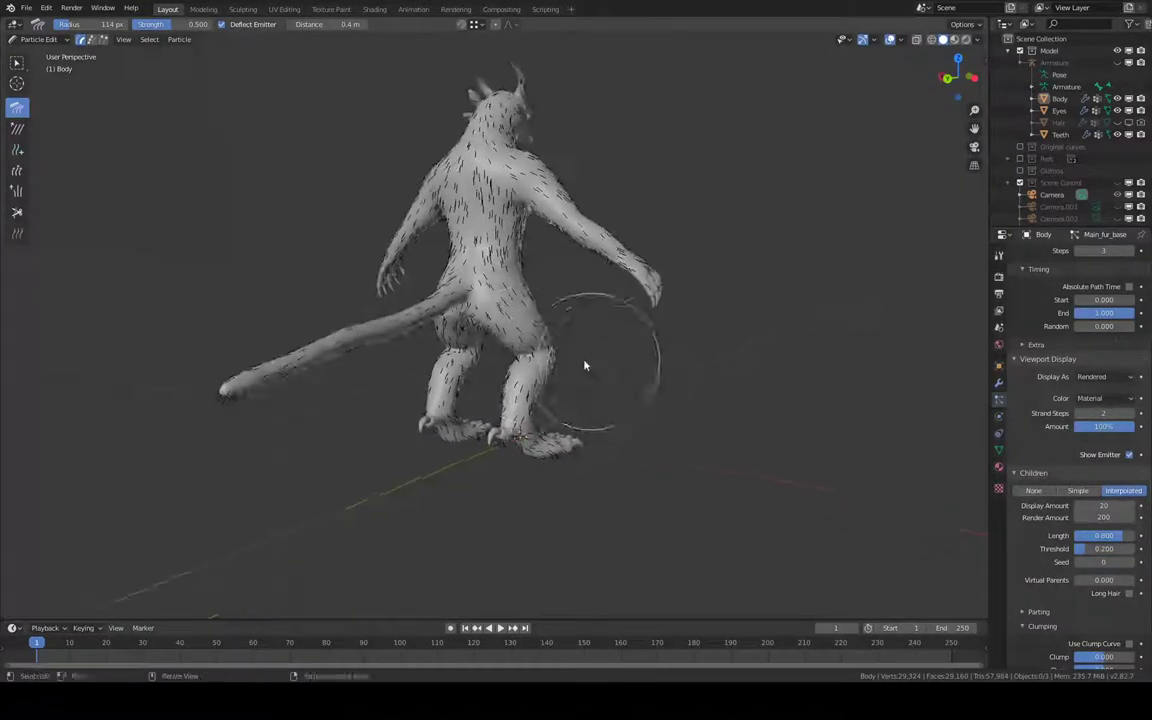
pyautogui.scroll(3, 525, 342)
pyautogui.scroll(2, 525, 342)
pyautogui.scroll(1, 525, 347)
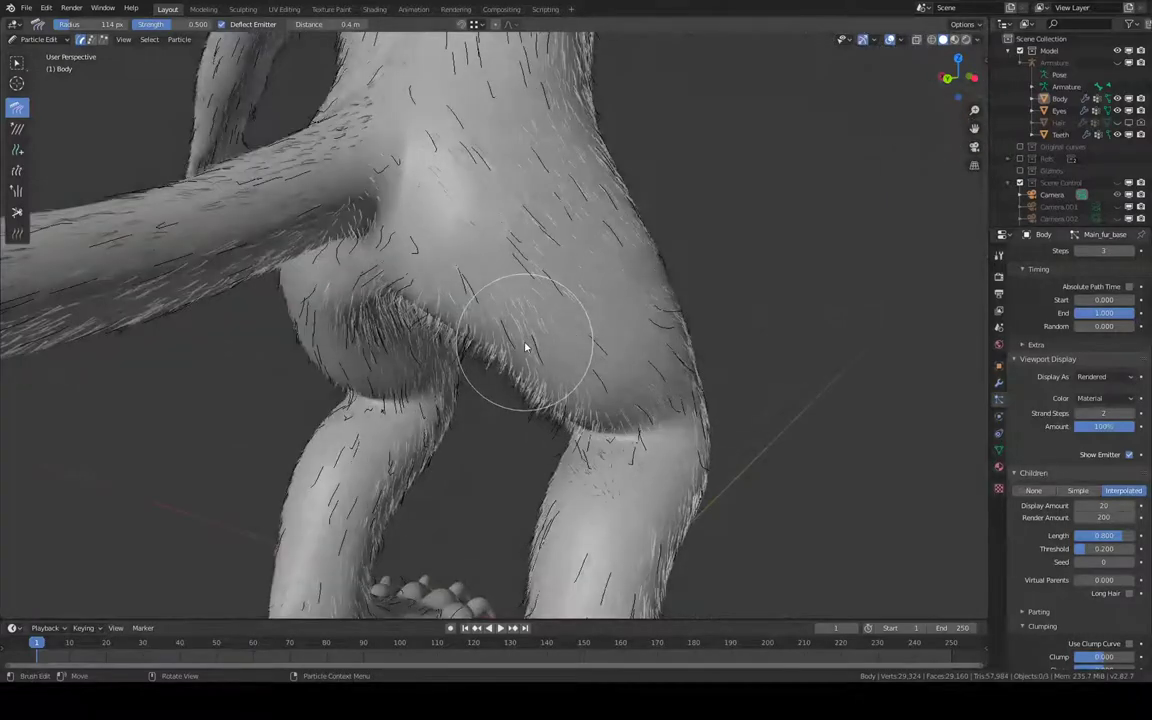
# Orbit to the hips and torso and shrink the Comb brush radius to 65 px.
pyautogui.moveTo(631, 268)
pyautogui.mouseDown(button='middle')
pyautogui.moveTo(668, 231)
pyautogui.moveTo(648, 255)
pyautogui.moveTo(424, 320)
pyautogui.mouseUp(button='middle')
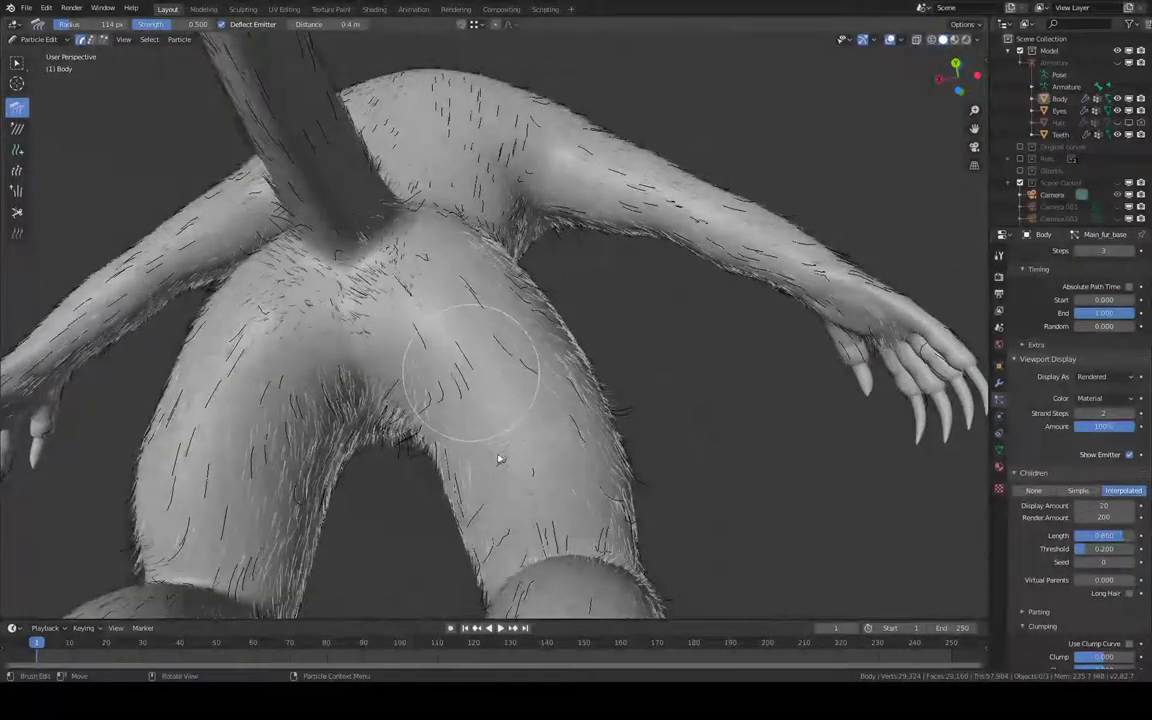
pyautogui.moveTo(485, 406)
pyautogui.mouseDown(button='middle')
pyautogui.moveTo(500, 380)
pyautogui.moveTo(630, 327)
pyautogui.moveTo(603, 305)
pyautogui.mouseUp(button='middle')
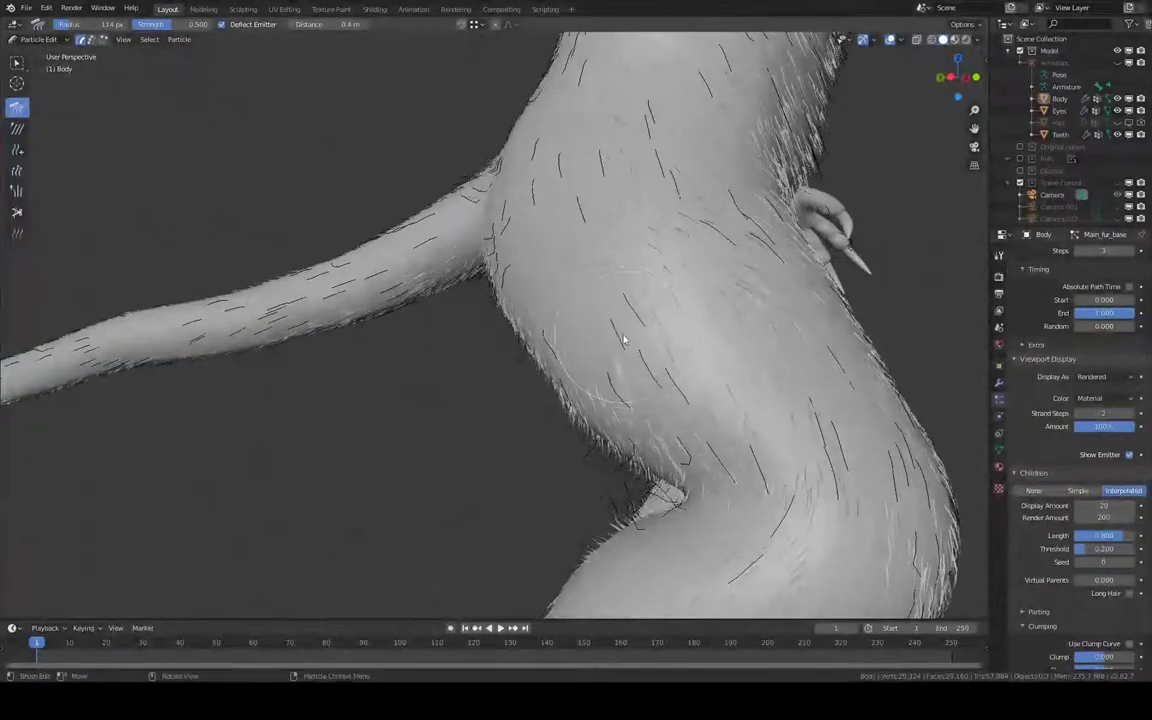
pyautogui.moveTo(703, 398)
pyautogui.mouseDown(button='middle')
pyautogui.moveTo(699, 373)
pyautogui.moveTo(728, 442)
pyautogui.moveTo(778, 398)
pyautogui.moveTo(792, 419)
pyautogui.moveTo(684, 273)
pyautogui.moveTo(689, 226)
pyautogui.moveTo(674, 234)
pyautogui.moveTo(671, 271)
pyautogui.mouseUp(button='middle')
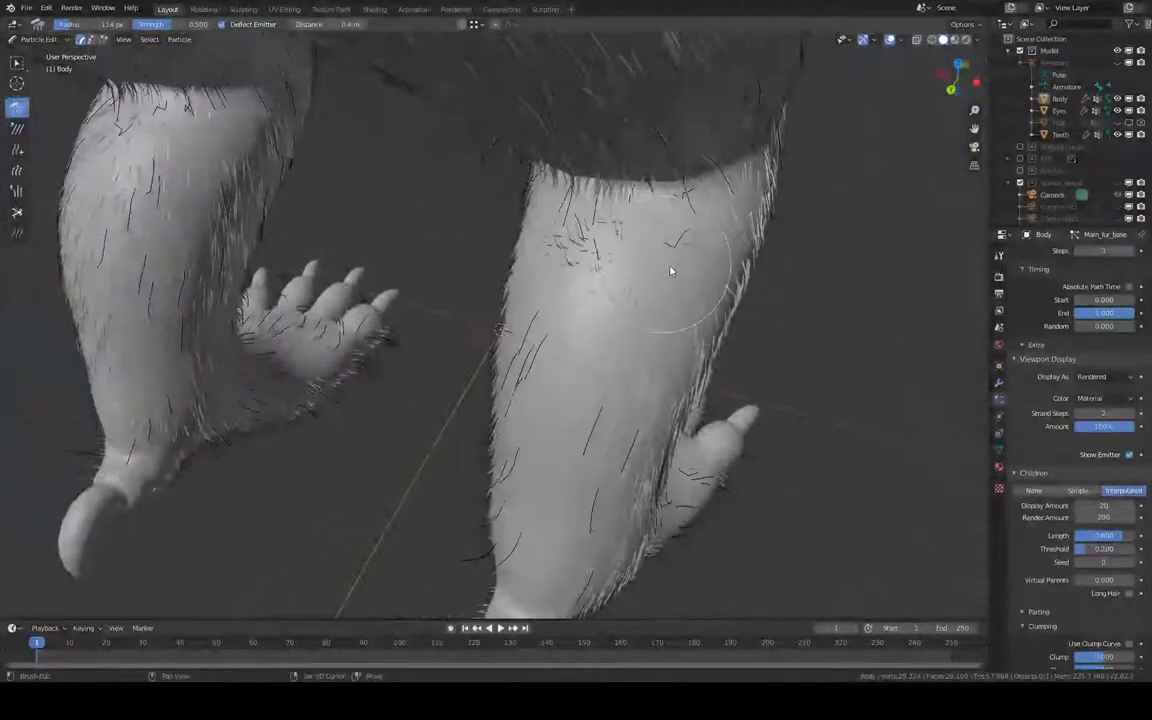
pyautogui.press('f')
pyautogui.click(605, 248)
# Zoom in on the upper leg and comb the thigh hairs with a 105 px brush.
pyautogui.moveTo(605, 248)
pyautogui.mouseDown(button='middle')
pyautogui.moveTo(576, 297)
pyautogui.moveTo(569, 234)
pyautogui.mouseUp(button='middle')
pyautogui.scroll(3, 569, 234)
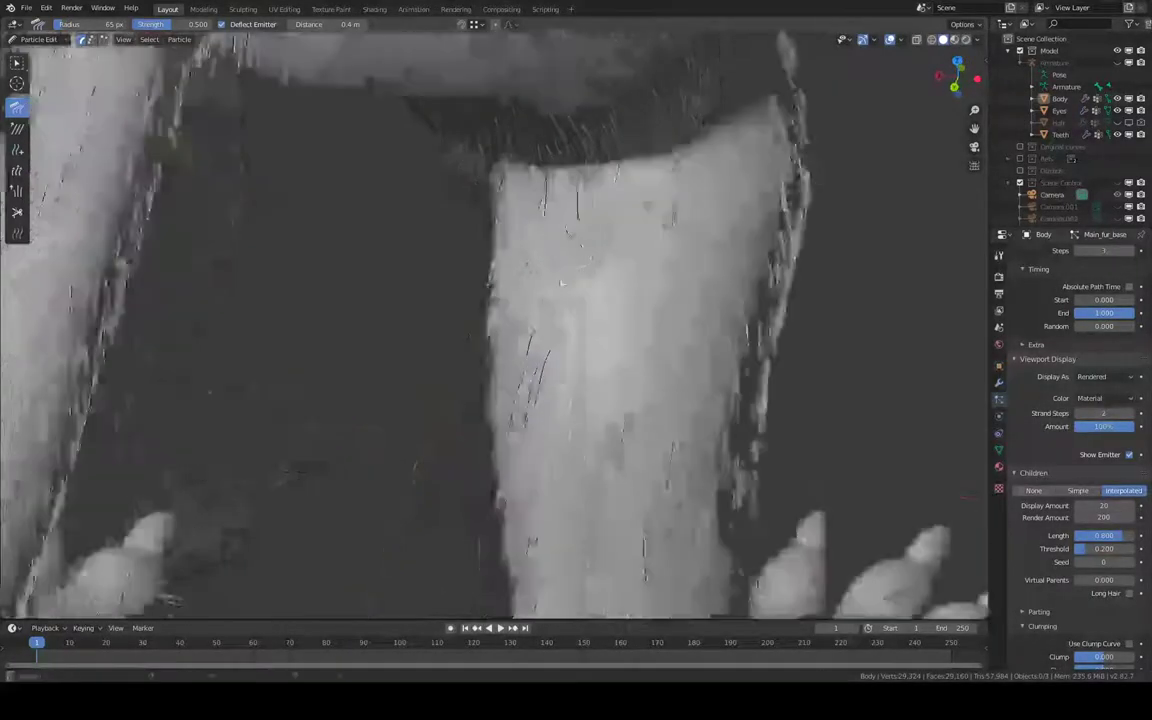
pyautogui.scroll(3, 563, 255)
pyautogui.scroll(3, 593, 258)
pyautogui.scroll(-5, 593, 258)
pyautogui.moveTo(777, 309)
pyautogui.mouseDown(button='middle')
pyautogui.moveTo(823, 404)
pyautogui.moveTo(650, 219)
pyautogui.moveTo(653, 297)
pyautogui.moveTo(648, 226)
pyautogui.moveTo(593, 273)
pyautogui.mouseUp(button='middle')
pyautogui.scroll(3, 650, 219)
pyautogui.moveTo(661, 235)
pyautogui.mouseDown(button='middle')
pyautogui.moveTo(612, 206)
pyautogui.moveTo(741, 257)
pyautogui.moveTo(681, 193)
pyautogui.moveTo(796, 228)
pyautogui.moveTo(777, 202)
pyautogui.mouseUp(button='middle')
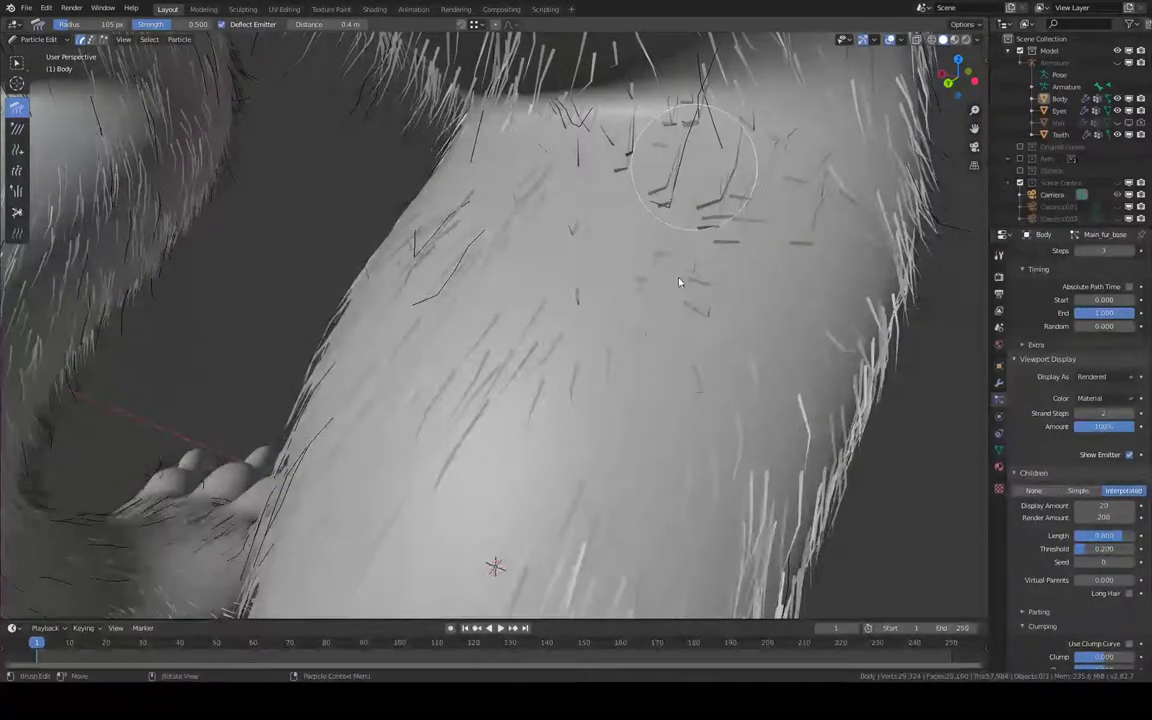
pyautogui.moveTo(678, 281)
pyautogui.mouseDown(button='middle')
pyautogui.moveTo(689, 270)
pyautogui.moveTo(658, 251)
pyautogui.mouseUp(button='middle')
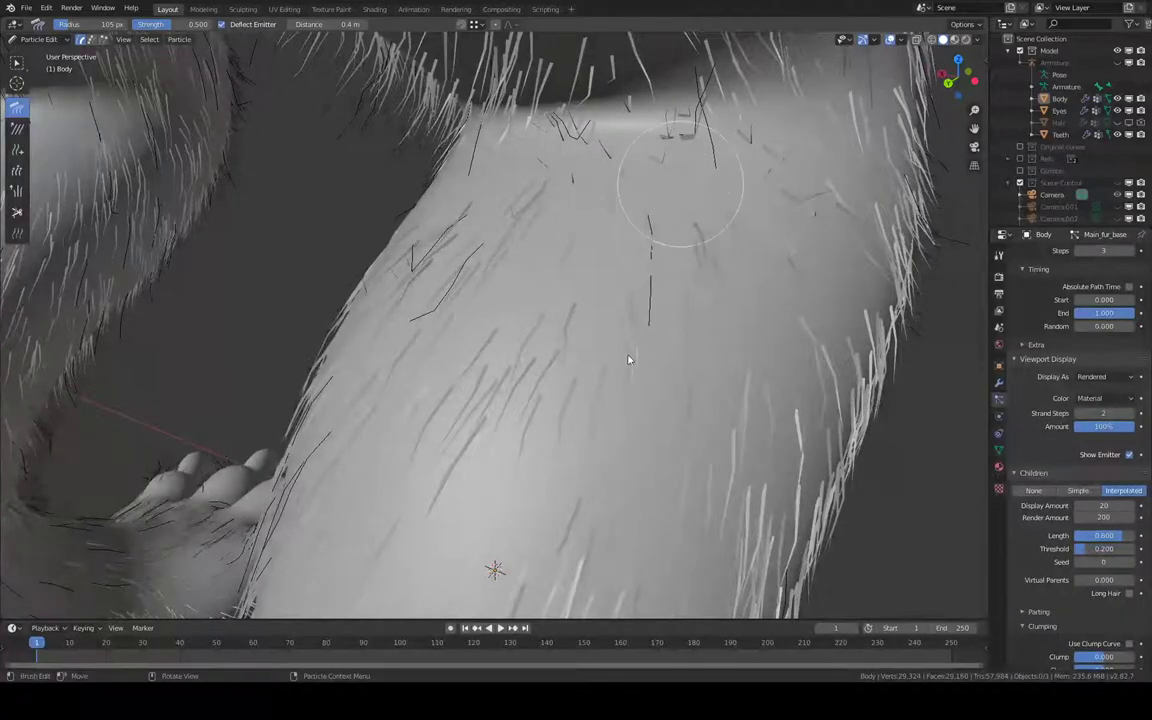
# Orbit around the leg, clawed hand and feet to inspect the combed fur.
pyautogui.moveTo(650, 296); pyautogui.dragTo(625, 398, button='middle')
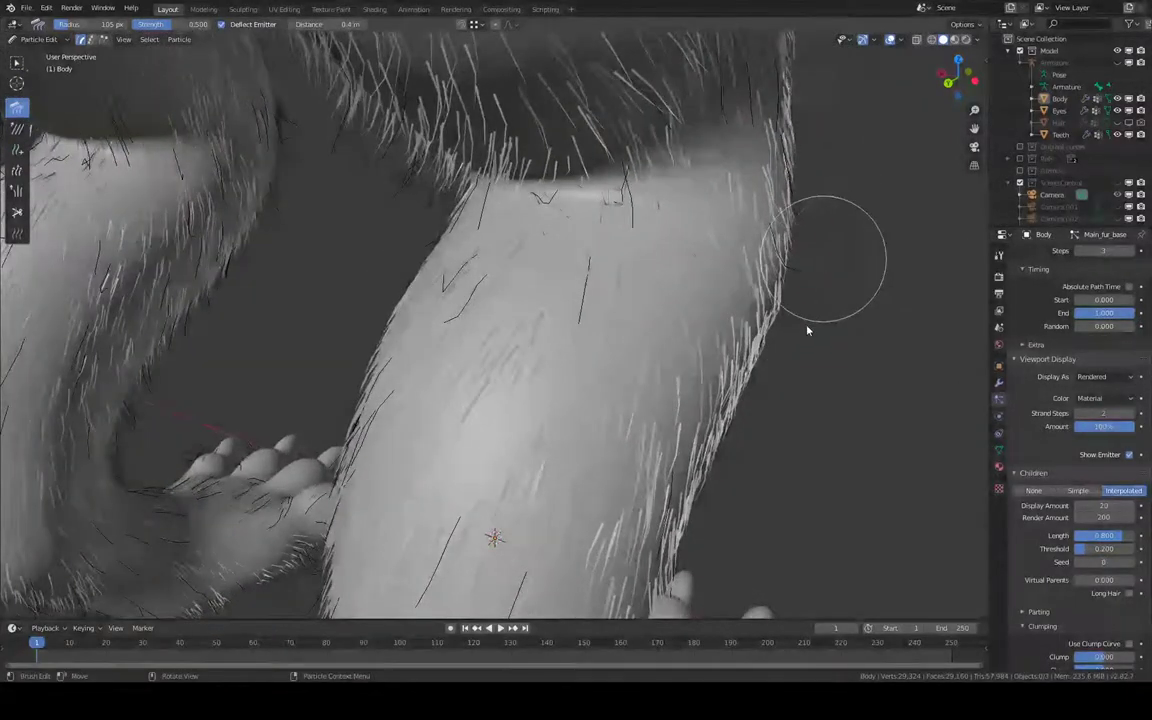
pyautogui.moveTo(715, 262); pyautogui.dragTo(568, 257, button='middle')
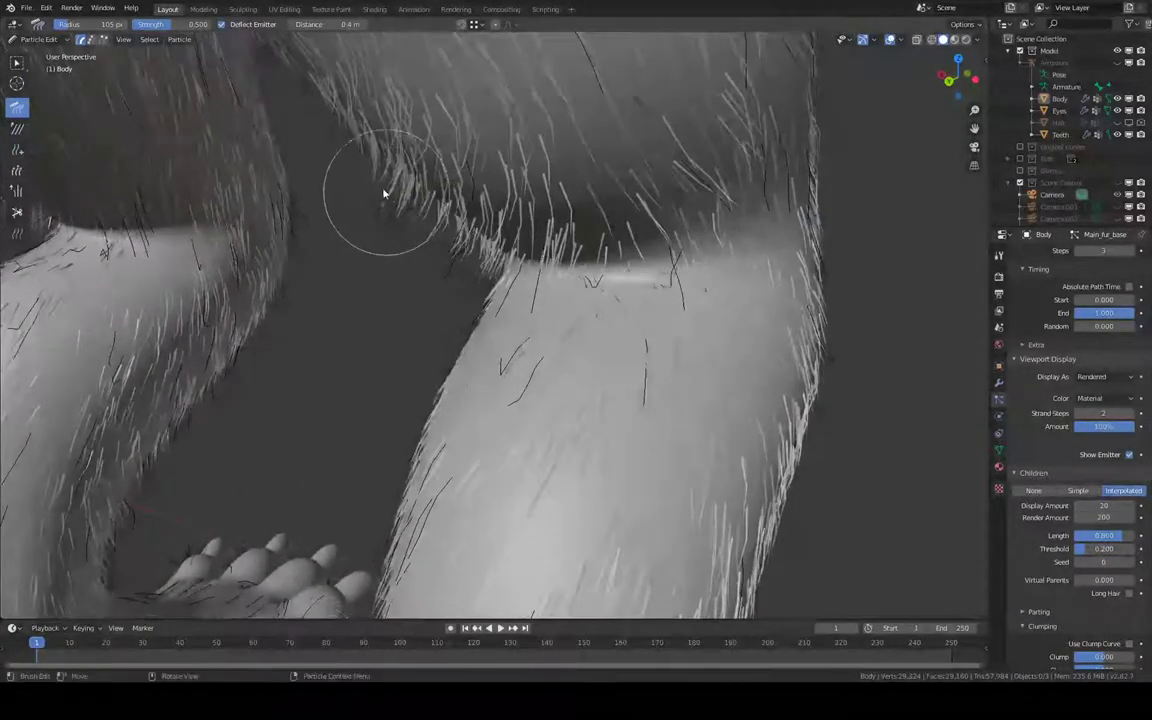
pyautogui.moveTo(474, 272)
pyautogui.mouseDown(button='middle')
pyautogui.moveTo(542, 211)
pyautogui.moveTo(470, 185)
pyautogui.moveTo(363, 241)
pyautogui.mouseUp(button='middle')
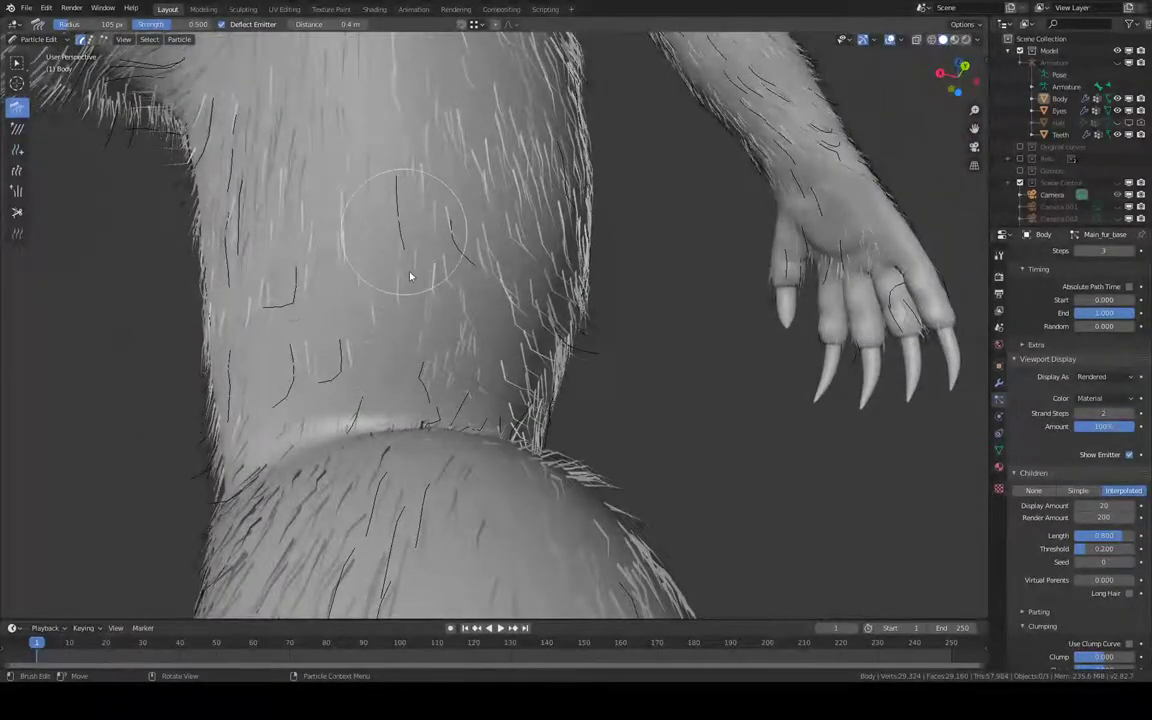
pyautogui.moveTo(327, 204)
pyautogui.mouseDown(button='middle')
pyautogui.moveTo(398, 249)
pyautogui.moveTo(386, 275)
pyautogui.mouseUp(button='middle')
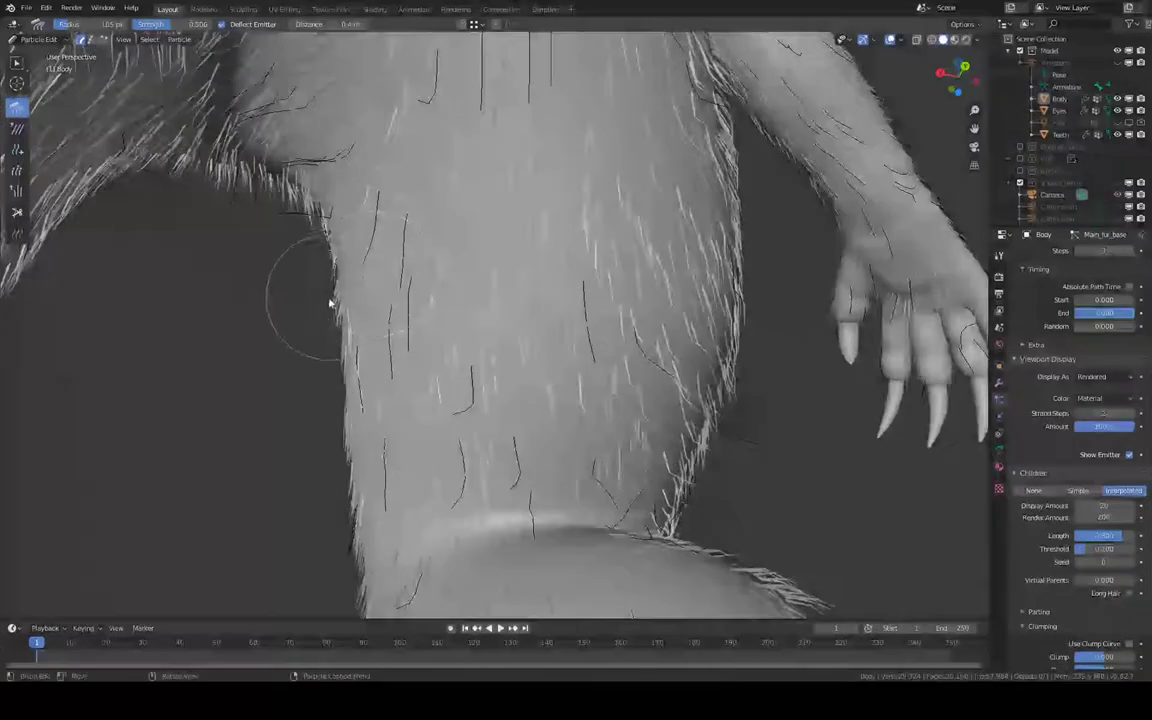
pyautogui.moveTo(464, 494)
pyautogui.mouseDown(button='middle')
pyautogui.moveTo(458, 424)
pyautogui.moveTo(481, 458)
pyautogui.moveTo(674, 342)
pyautogui.mouseUp(button='middle')
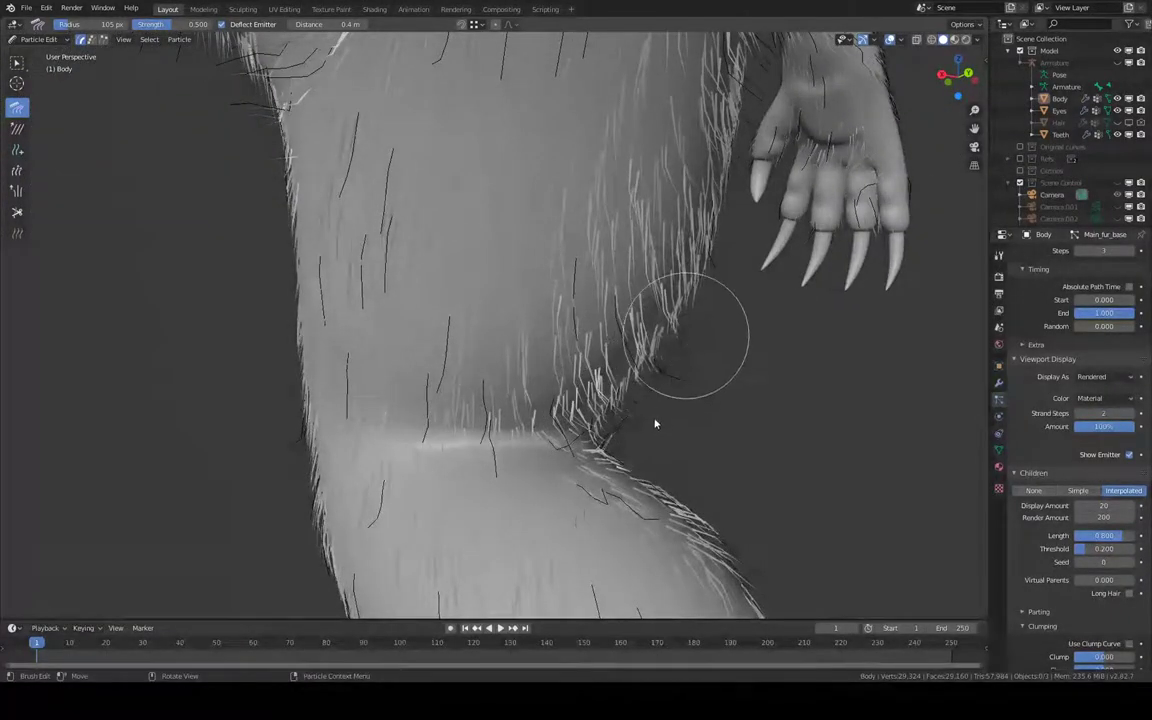
pyautogui.moveTo(658, 424)
pyautogui.mouseDown(button='middle')
pyautogui.moveTo(666, 342)
pyautogui.moveTo(620, 342)
pyautogui.moveTo(668, 275)
pyautogui.mouseUp(button='middle')
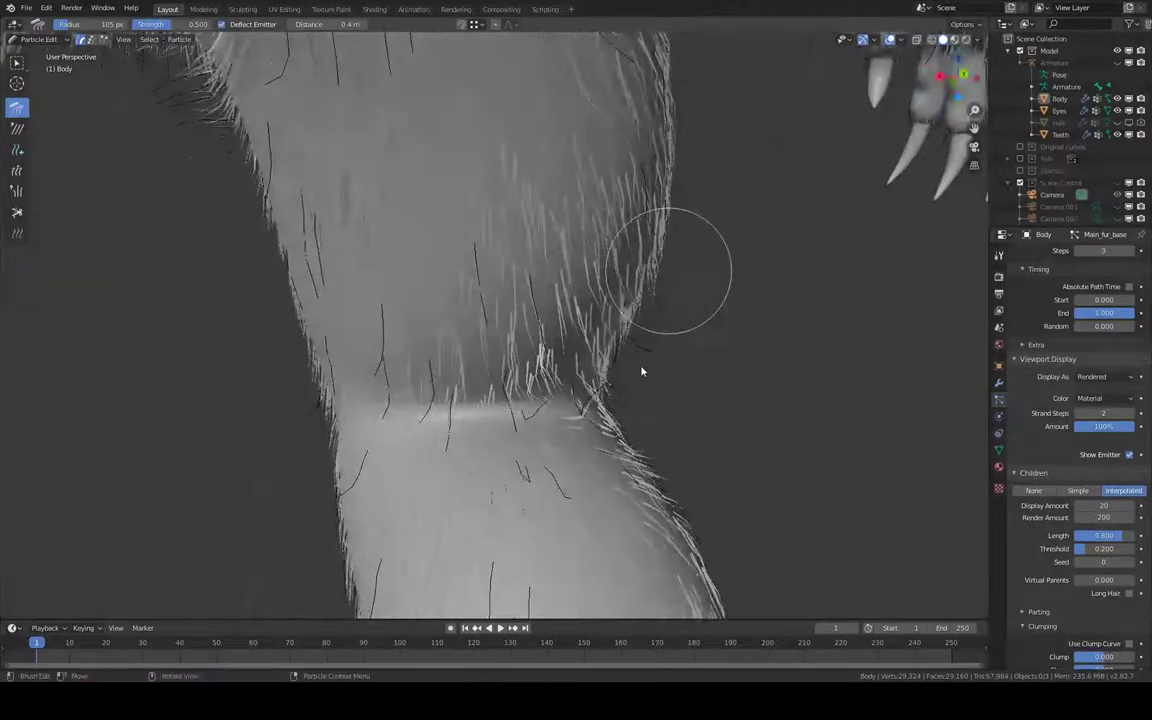
pyautogui.moveTo(714, 309); pyautogui.dragTo(609, 337, button='middle')
pyautogui.moveTo(536, 336)
pyautogui.mouseDown(button='middle')
pyautogui.moveTo(501, 411)
pyautogui.moveTo(385, 54)
pyautogui.moveTo(612, 358)
pyautogui.moveTo(501, 326)
pyautogui.moveTo(663, 416)
pyautogui.moveTo(710, 425)
pyautogui.mouseUp(button='middle')
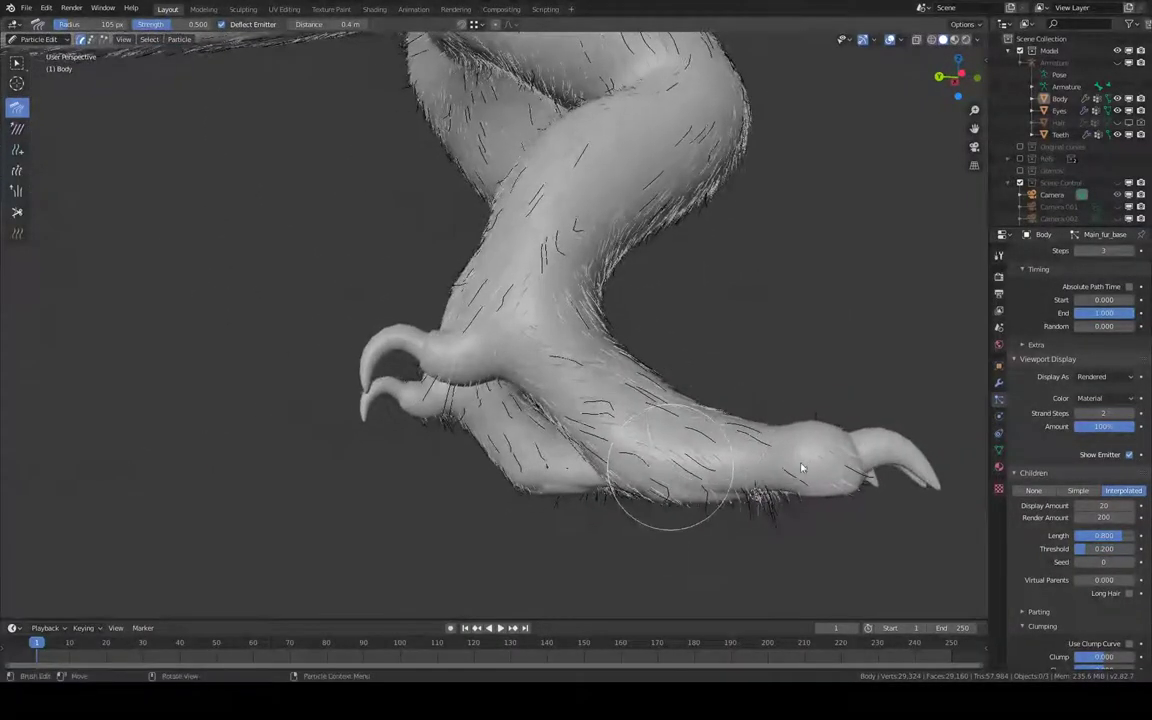
# Comb the lower-leg hair along the limb down toward the paw end.
pyautogui.moveTo(789, 471)
pyautogui.mouseDown(button='middle')
pyautogui.moveTo(758, 391)
pyautogui.moveTo(779, 373)
pyautogui.moveTo(810, 437)
pyautogui.moveTo(685, 430)
pyautogui.moveTo(612, 463)
pyautogui.moveTo(612, 285)
pyautogui.moveTo(586, 262)
pyautogui.moveTo(542, 476)
pyautogui.mouseUp(button='middle')
pyautogui.moveTo(708, 459)
pyautogui.mouseDown(button='middle')
pyautogui.moveTo(699, 419)
pyautogui.moveTo(764, 380)
pyautogui.moveTo(661, 455)
pyautogui.moveTo(684, 408)
pyautogui.moveTo(766, 368)
pyautogui.moveTo(704, 496)
pyautogui.moveTo(613, 369)
pyautogui.mouseUp(button='middle')
pyautogui.scroll(3, 684, 408)
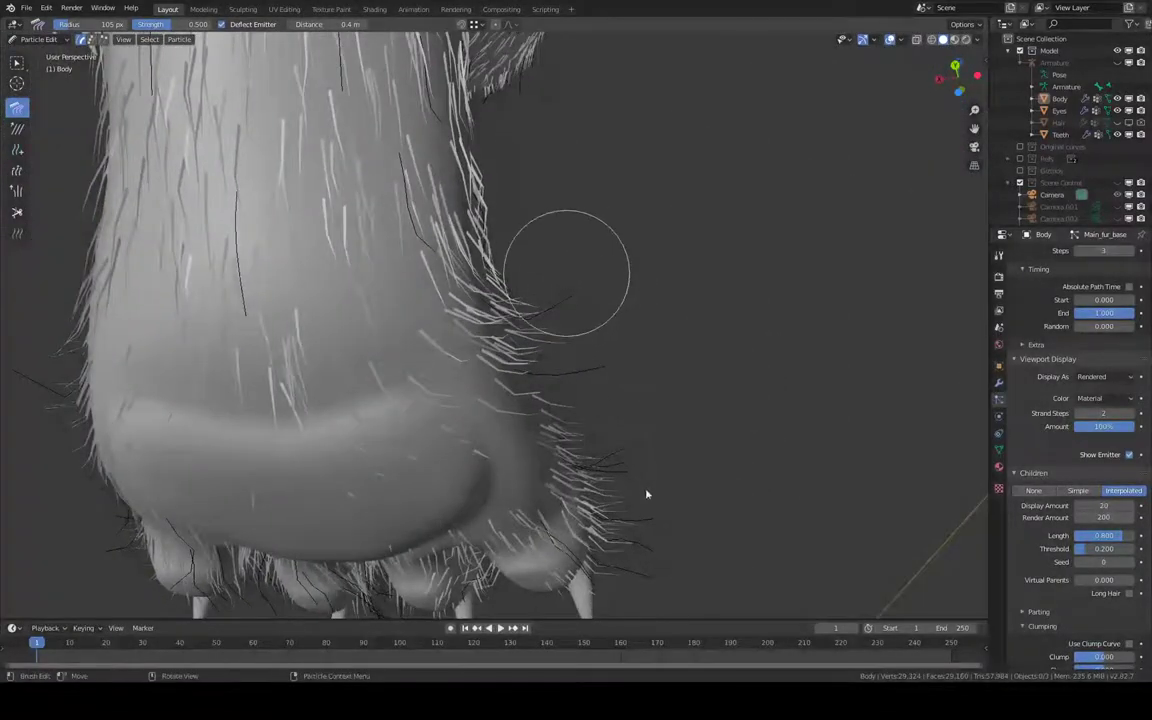
pyautogui.moveTo(646, 494)
pyautogui.mouseDown(button='middle')
pyautogui.moveTo(622, 437)
pyautogui.moveTo(535, 452)
pyautogui.moveTo(542, 321)
pyautogui.mouseUp(button='middle')
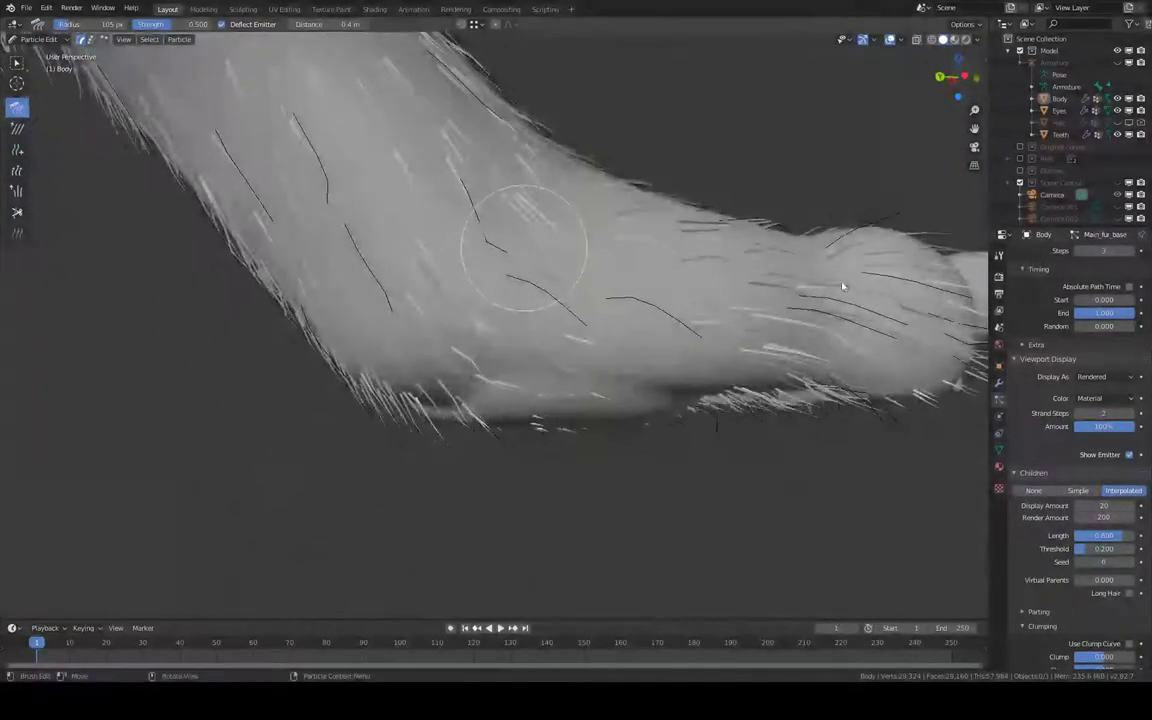
pyautogui.moveTo(683, 316)
pyautogui.mouseDown(button='middle')
pyautogui.moveTo(769, 262)
pyautogui.moveTo(550, 302)
pyautogui.mouseUp(button='middle')
pyautogui.moveTo(584, 393)
pyautogui.mouseDown(button='middle')
pyautogui.moveTo(496, 399)
pyautogui.moveTo(536, 313)
pyautogui.mouseUp(button='middle')
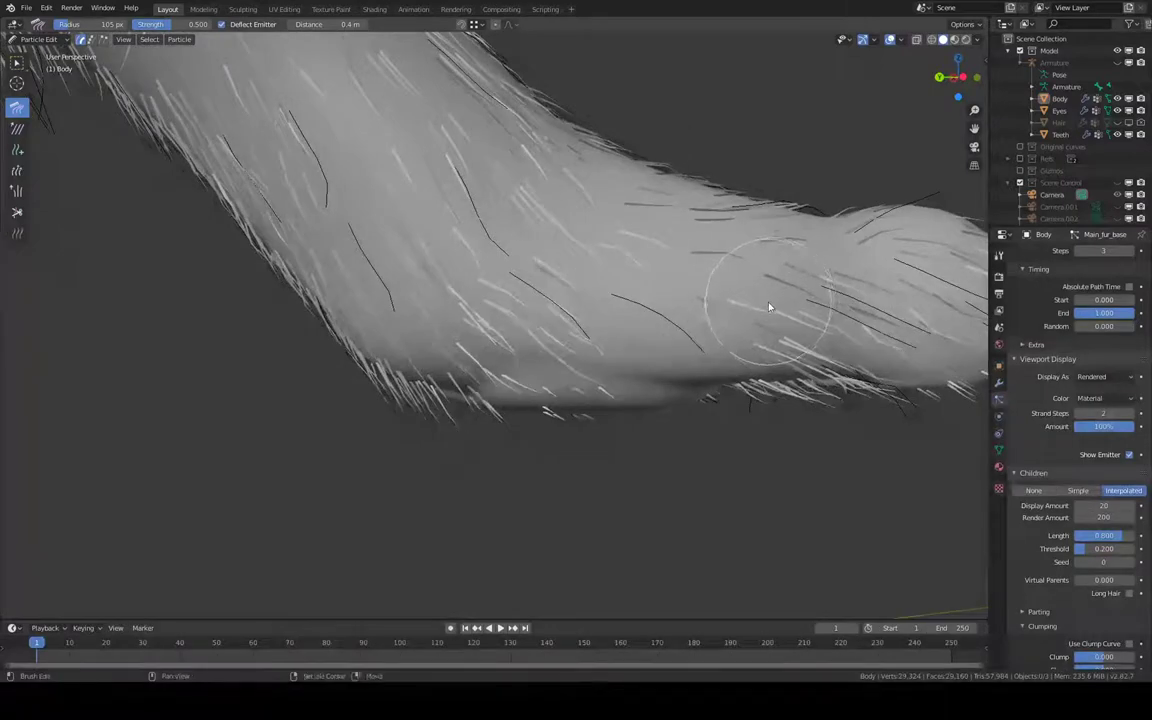
pyautogui.moveTo(771, 301)
pyautogui.mouseDown(button='middle')
pyautogui.moveTo(591, 365)
pyautogui.moveTo(426, 355)
pyautogui.mouseUp(button='middle')
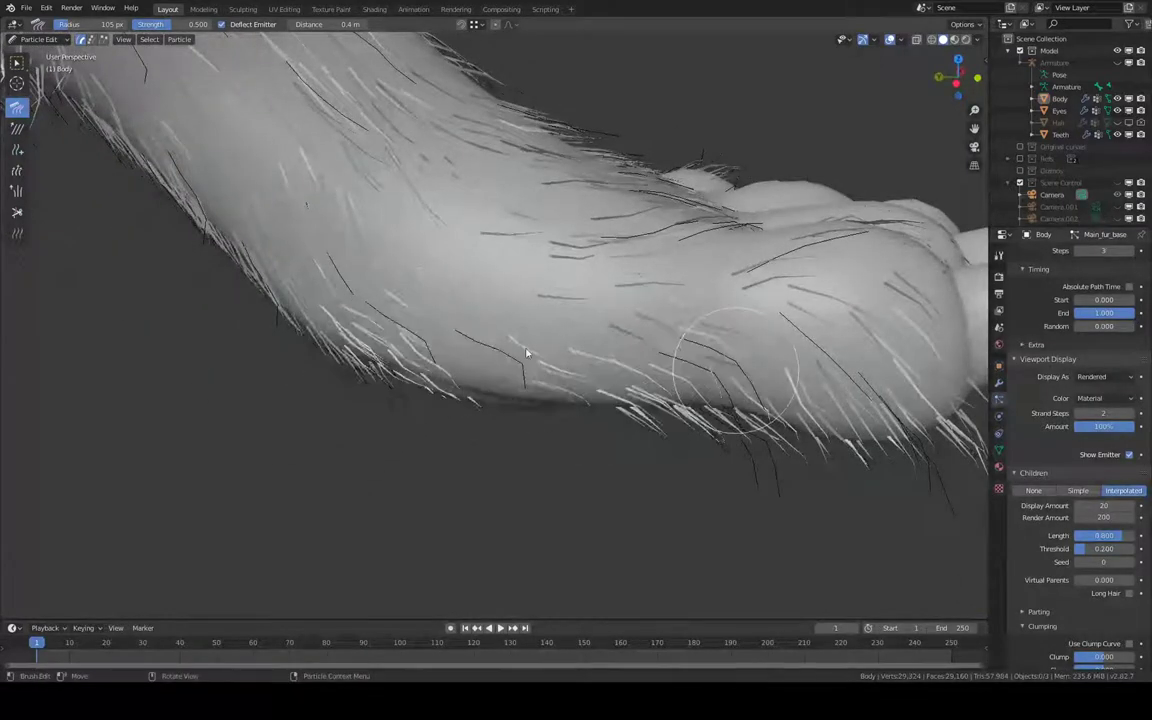
pyautogui.moveTo(788, 377); pyautogui.dragTo(556, 349)
pyautogui.moveTo(834, 366); pyautogui.dragTo(503, 352)
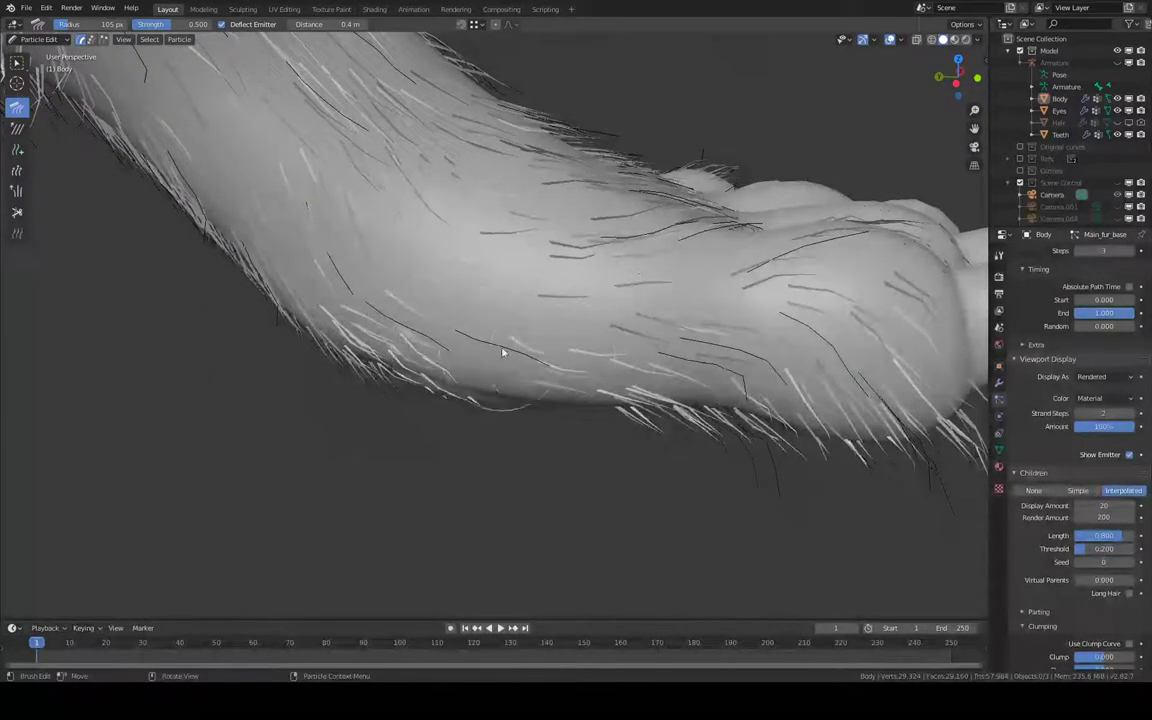
pyautogui.moveTo(816, 376); pyautogui.dragTo(655, 375)
pyautogui.moveTo(810, 401); pyautogui.dragTo(750, 371)
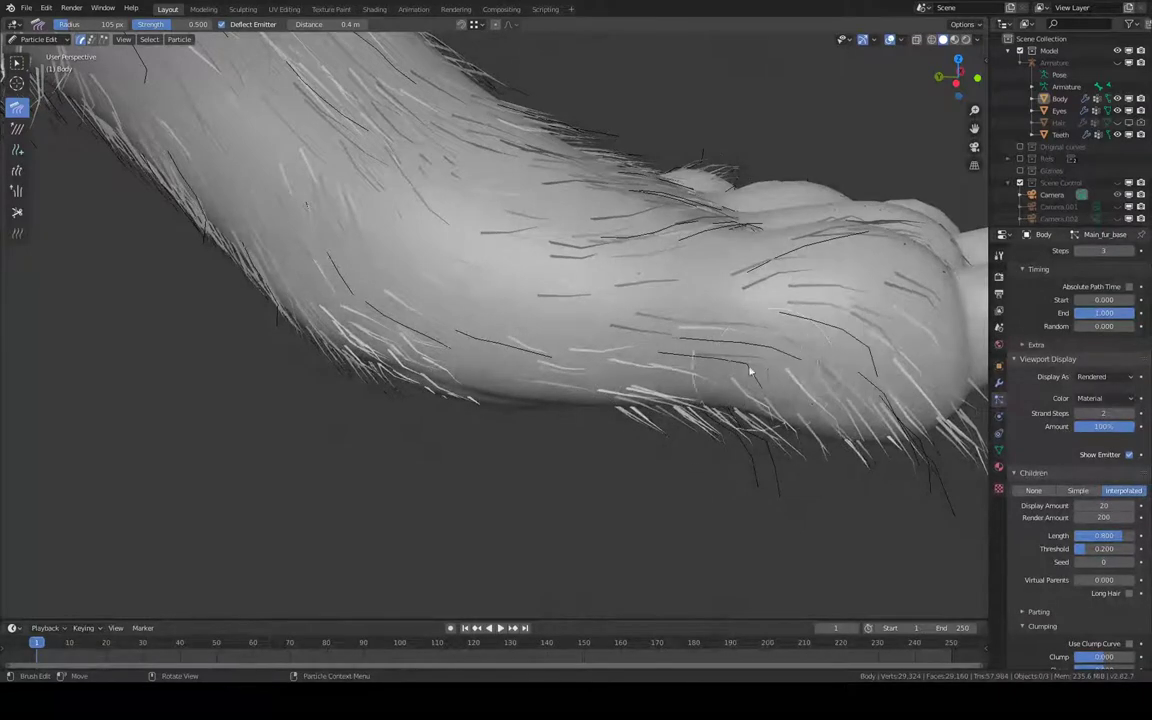
pyautogui.moveTo(848, 397); pyautogui.dragTo(795, 384)
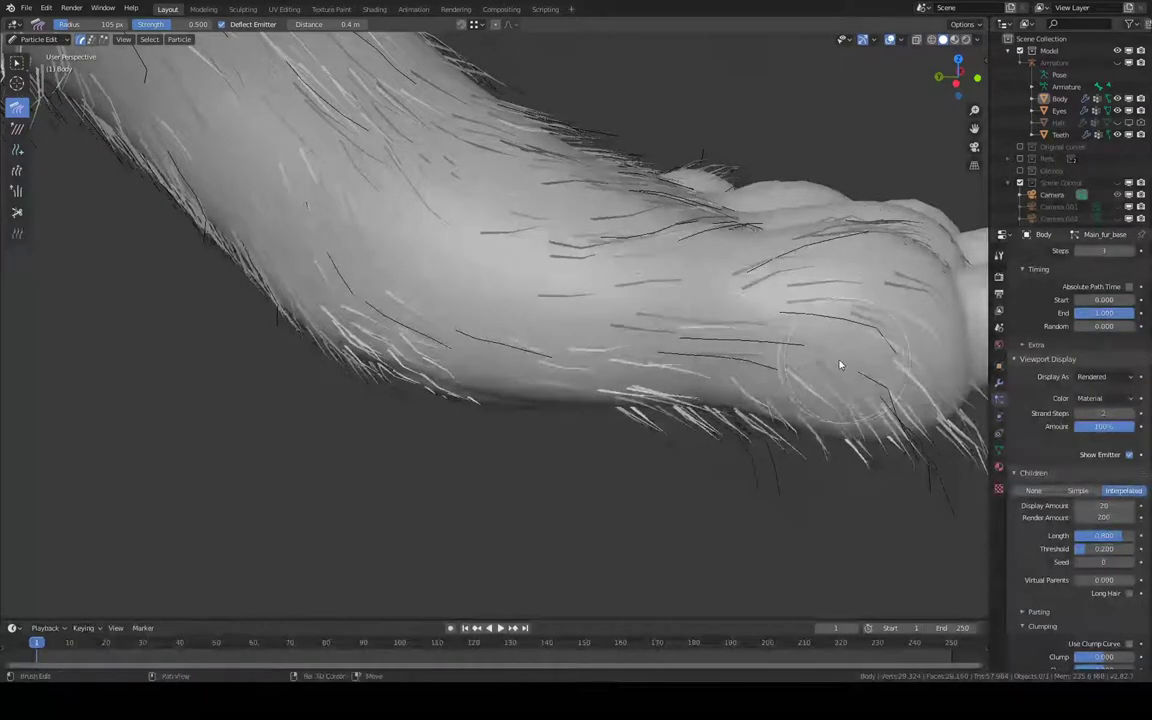
# Comb the hair under the leg, bundle the fanned edge hairs, and groom around the heel claw.
pyautogui.moveTo(840, 365)
pyautogui.mouseDown(button='middle')
pyautogui.moveTo(700, 268)
pyautogui.moveTo(640, 345)
pyautogui.mouseUp(button='middle')
pyautogui.moveTo(707, 352); pyautogui.dragTo(651, 360)
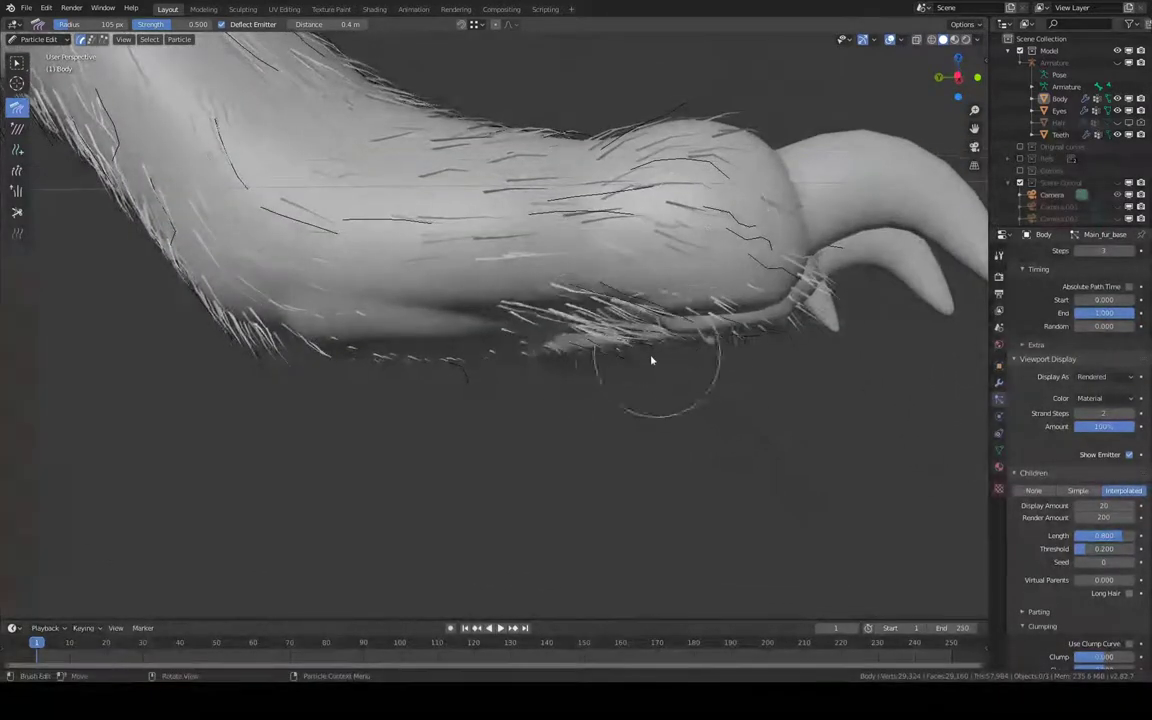
pyautogui.moveTo(686, 397)
pyautogui.mouseDown(button='middle')
pyautogui.moveTo(612, 314)
pyautogui.moveTo(733, 273)
pyautogui.moveTo(715, 332)
pyautogui.moveTo(672, 328)
pyautogui.moveTo(527, 432)
pyautogui.moveTo(510, 414)
pyautogui.mouseUp(button='middle')
pyautogui.moveTo(510, 405); pyautogui.dragTo(645, 535)
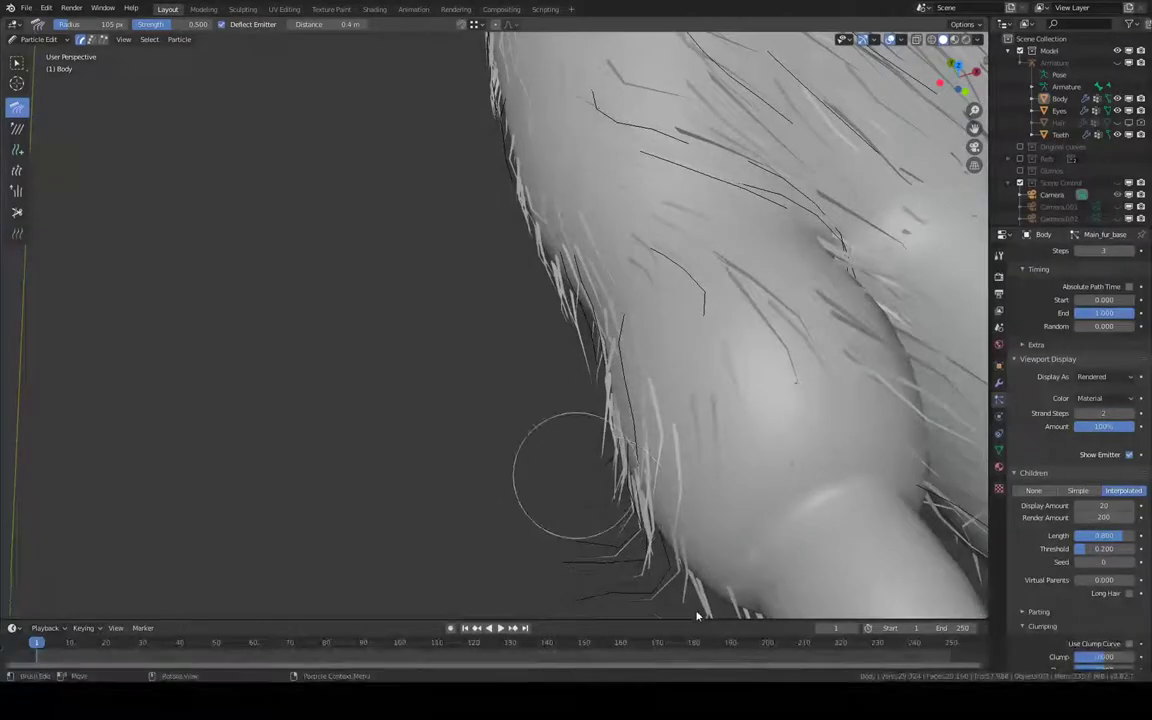
pyautogui.moveTo(697, 615)
pyautogui.mouseDown(button='middle')
pyautogui.moveTo(656, 450)
pyautogui.moveTo(549, 251)
pyautogui.mouseUp(button='middle')
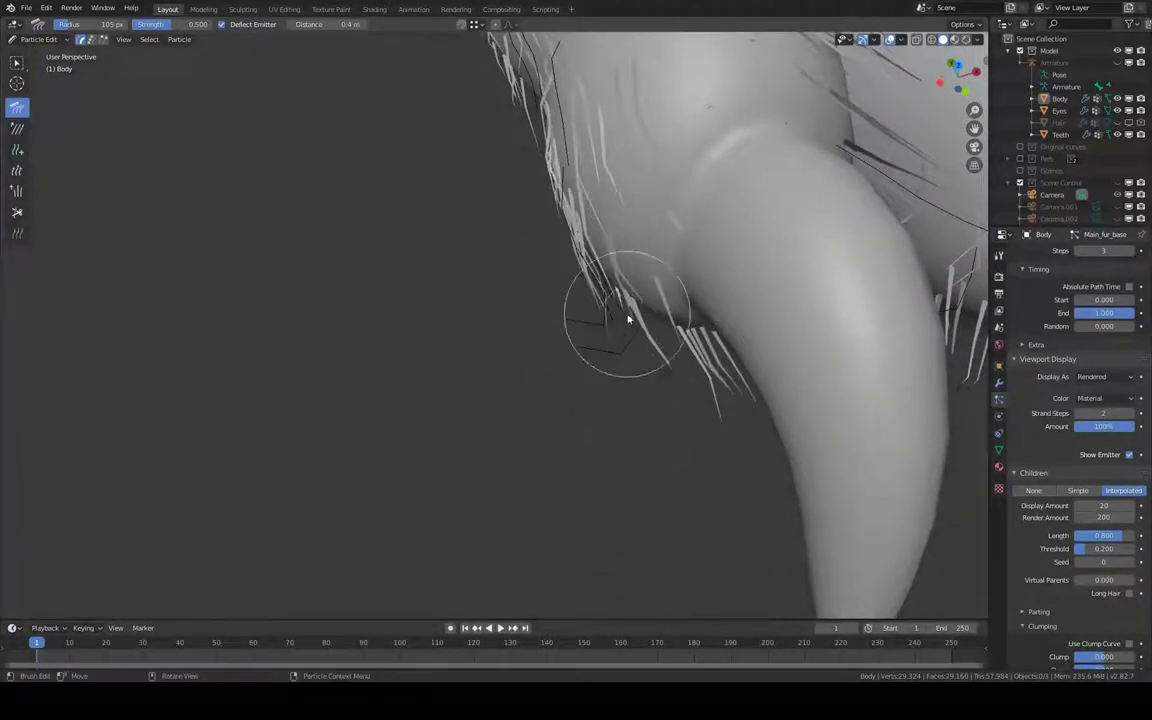
pyautogui.moveTo(710, 380)
pyautogui.mouseDown(button='middle')
pyautogui.moveTo(735, 288)
pyautogui.moveTo(761, 257)
pyautogui.moveTo(771, 267)
pyautogui.moveTo(651, 262)
pyautogui.mouseUp(button='middle')
pyautogui.moveTo(800, 185); pyautogui.dragTo(764, 194)
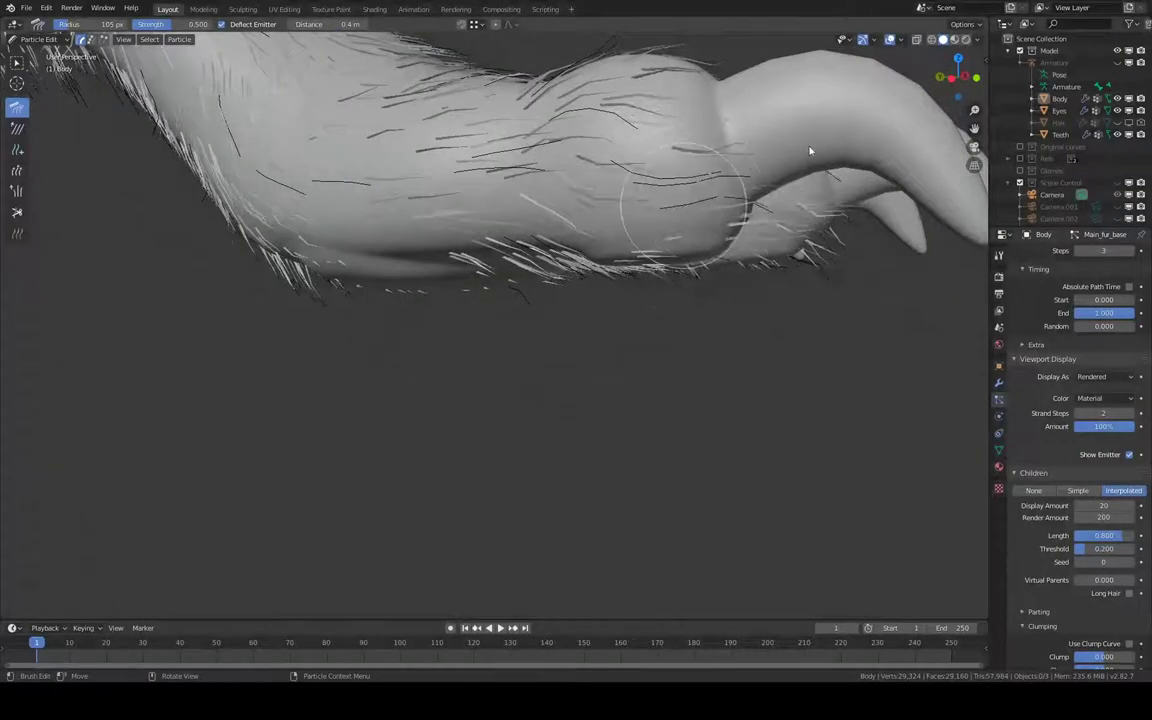
pyautogui.moveTo(810, 150)
pyautogui.mouseDown(button='middle')
pyautogui.moveTo(707, 231)
pyautogui.moveTo(710, 126)
pyautogui.moveTo(577, 185)
pyautogui.moveTo(508, 149)
pyautogui.moveTo(617, 130)
pyautogui.moveTo(664, 303)
pyautogui.mouseUp(button='middle')
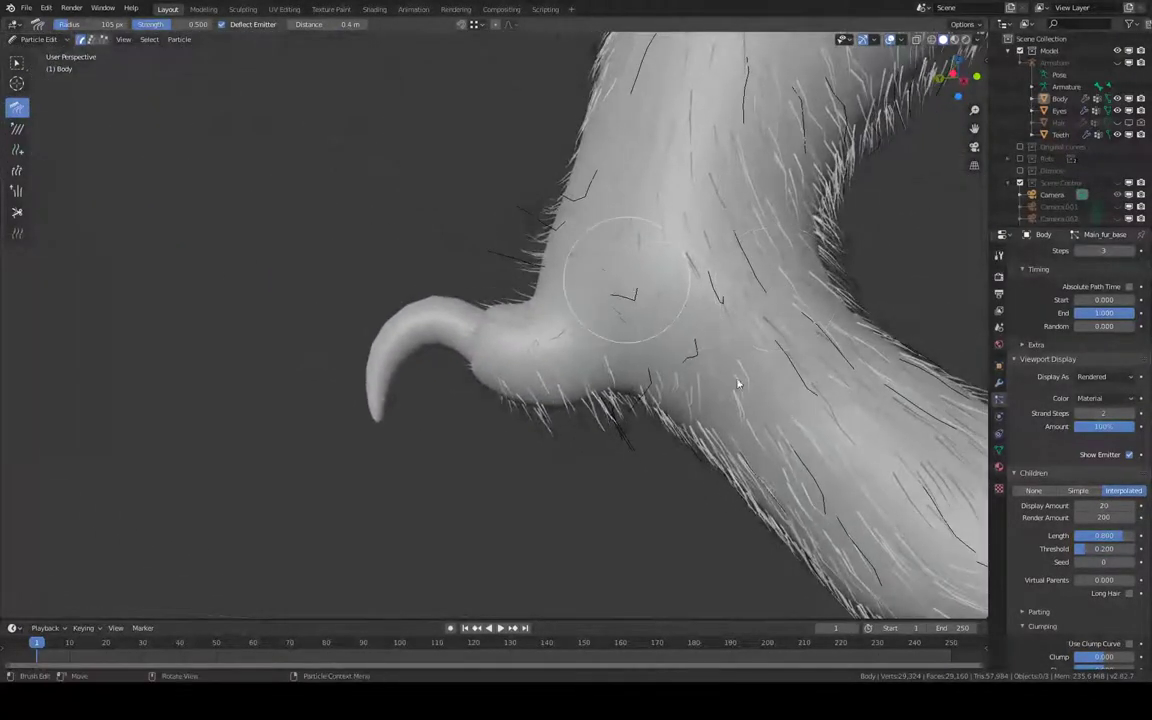
pyautogui.moveTo(621, 216)
pyautogui.mouseDown(button='middle')
pyautogui.moveTo(692, 285)
pyautogui.moveTo(553, 95)
pyautogui.moveTo(643, 188)
pyautogui.mouseUp(button='middle')
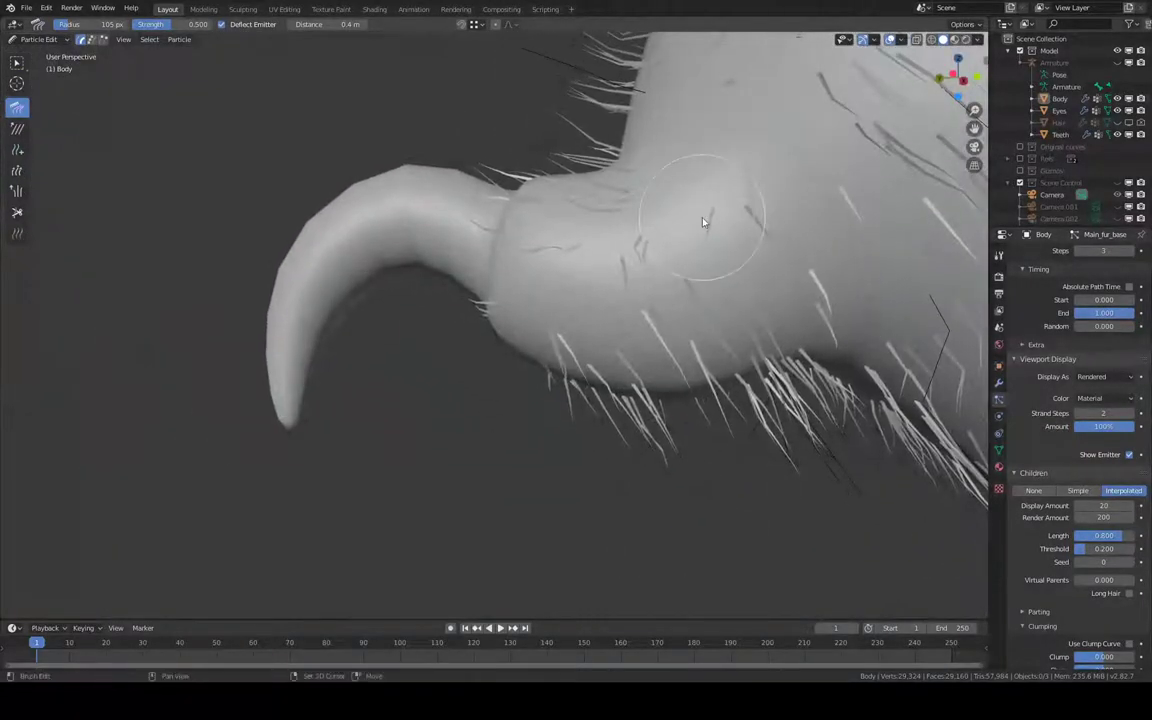
pyautogui.moveTo(703, 222)
pyautogui.mouseDown(button='middle')
pyautogui.moveTo(789, 216)
pyautogui.moveTo(717, 200)
pyautogui.moveTo(743, 226)
pyautogui.moveTo(702, 496)
pyautogui.moveTo(733, 231)
pyautogui.moveTo(779, 275)
pyautogui.moveTo(867, 270)
pyautogui.moveTo(687, 373)
pyautogui.moveTo(673, 317)
pyautogui.moveTo(661, 339)
pyautogui.mouseUp(button='middle')
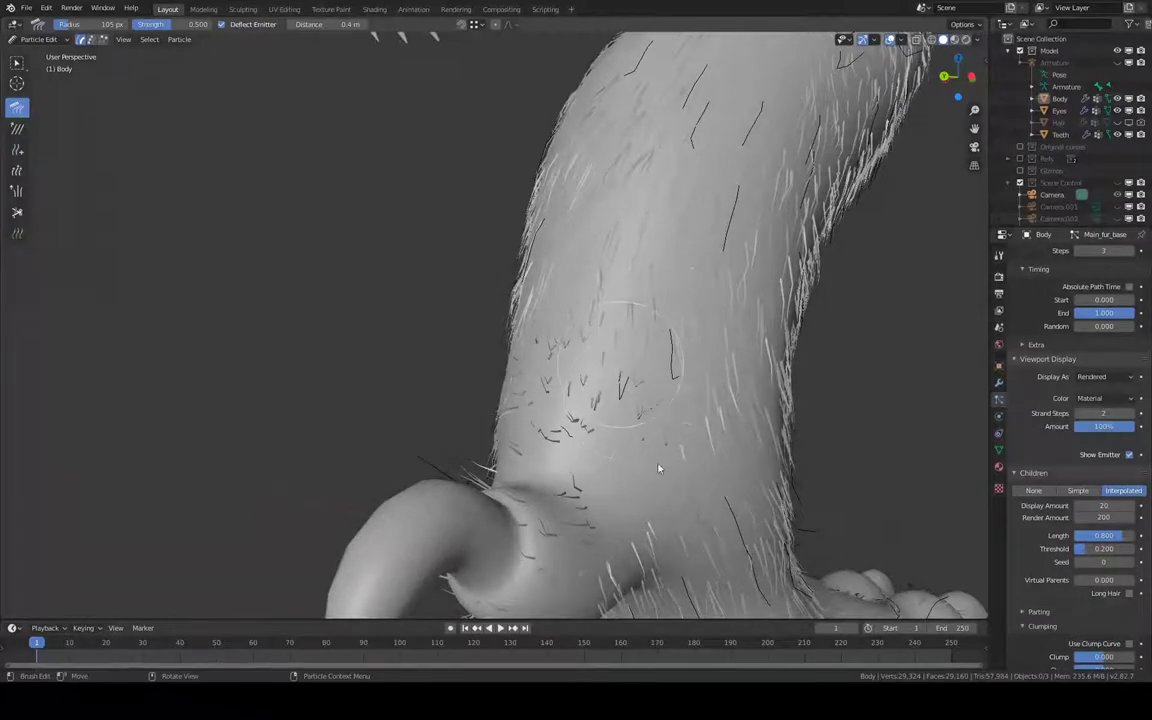
# Comb the hair along the claw spur base and flatten the hip hair horizontally.
pyautogui.moveTo(689, 398); pyautogui.dragTo(795, 410, button='middle')
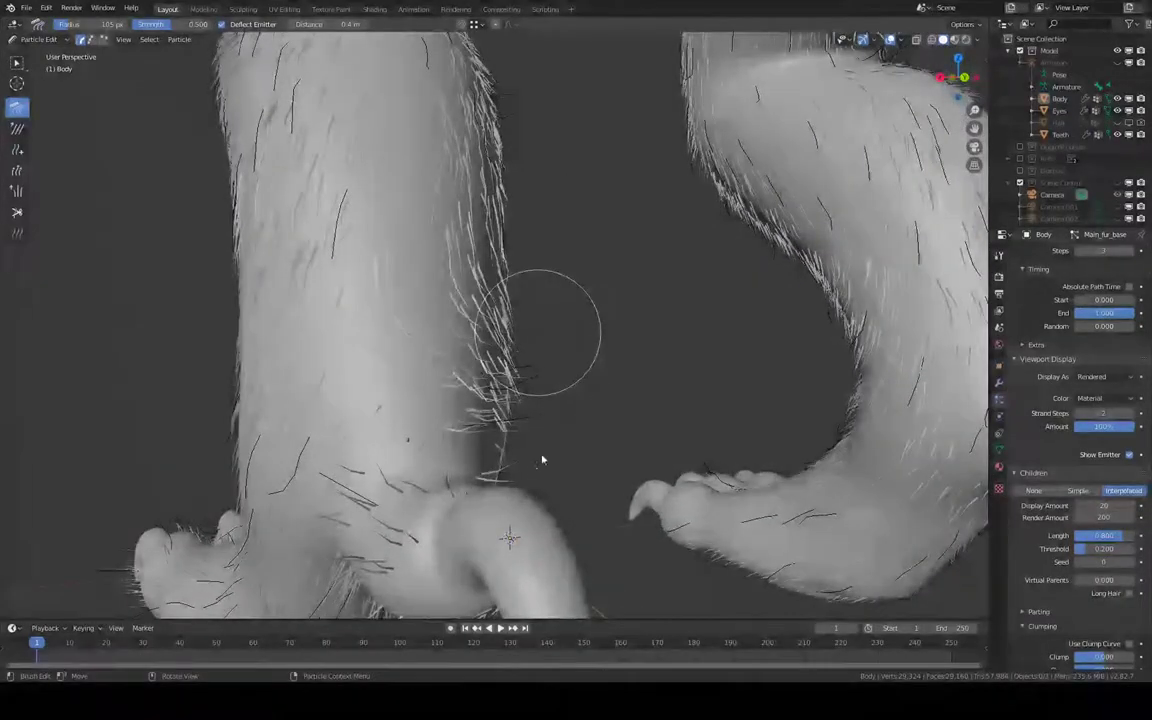
pyautogui.moveTo(496, 485)
pyautogui.mouseDown(button='middle')
pyautogui.moveTo(484, 504)
pyautogui.moveTo(492, 458)
pyautogui.mouseUp(button='middle')
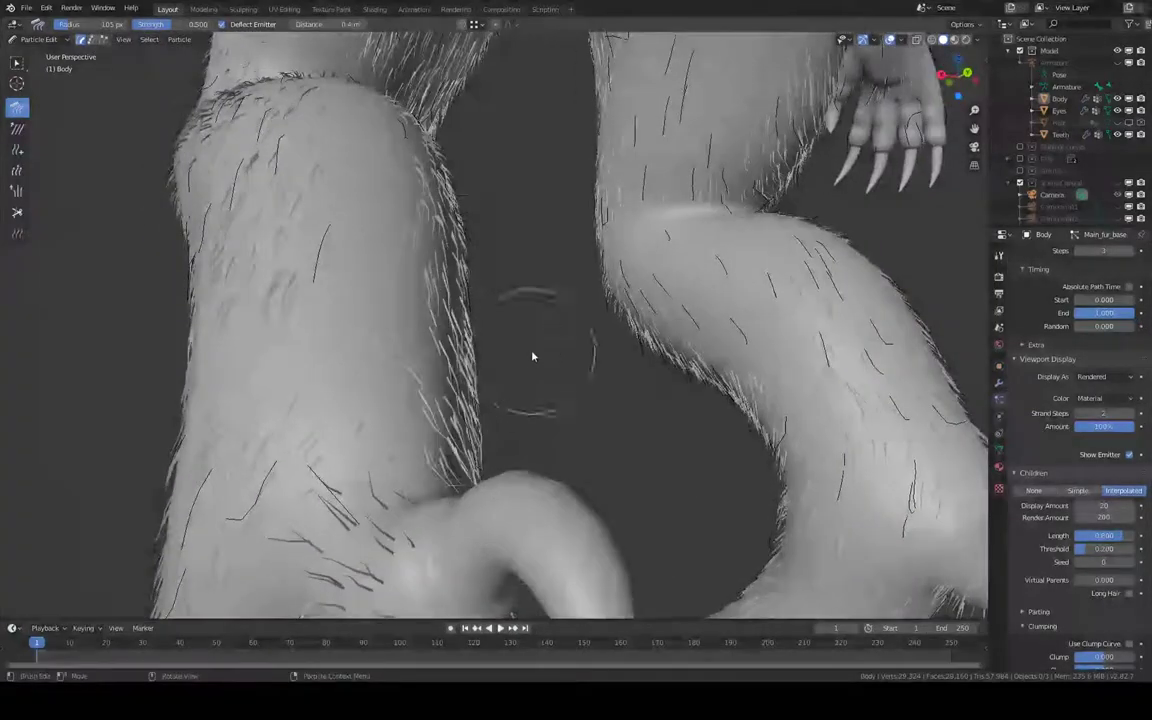
pyautogui.moveTo(532, 355)
pyautogui.mouseDown(button='middle')
pyautogui.moveTo(504, 450)
pyautogui.moveTo(496, 414)
pyautogui.moveTo(569, 416)
pyautogui.mouseUp(button='middle')
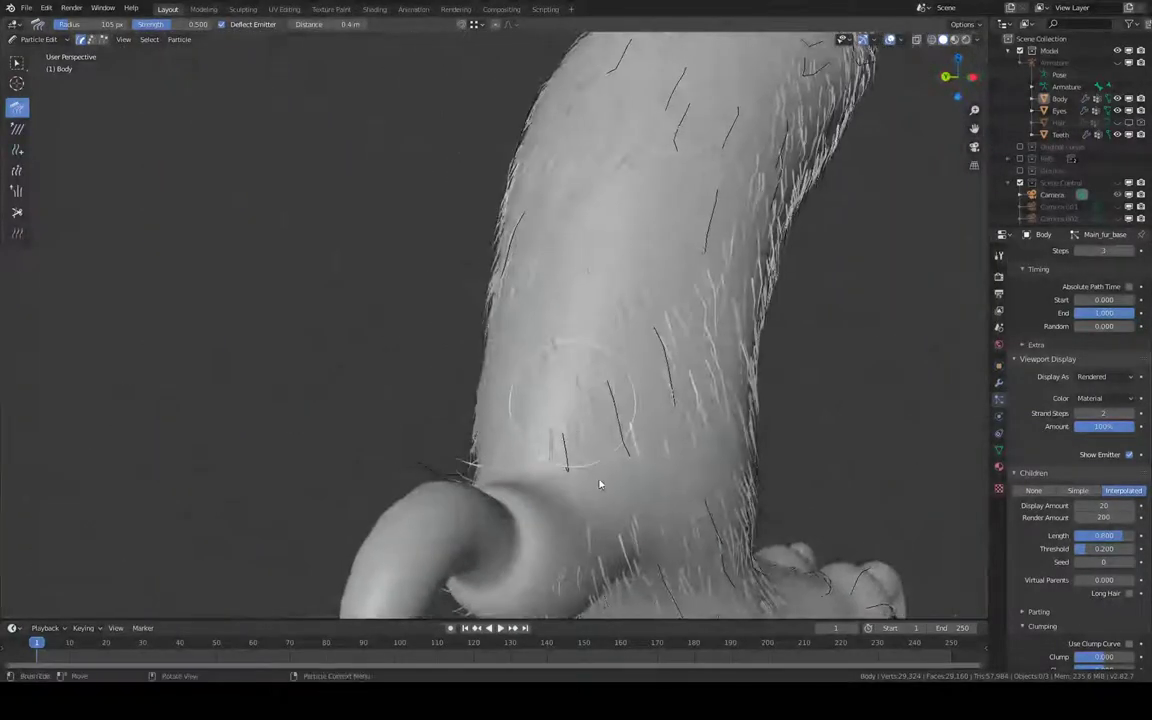
pyautogui.moveTo(600, 484)
pyautogui.mouseDown(button='middle')
pyautogui.moveTo(591, 298)
pyautogui.moveTo(588, 364)
pyautogui.moveTo(622, 365)
pyautogui.mouseUp(button='middle')
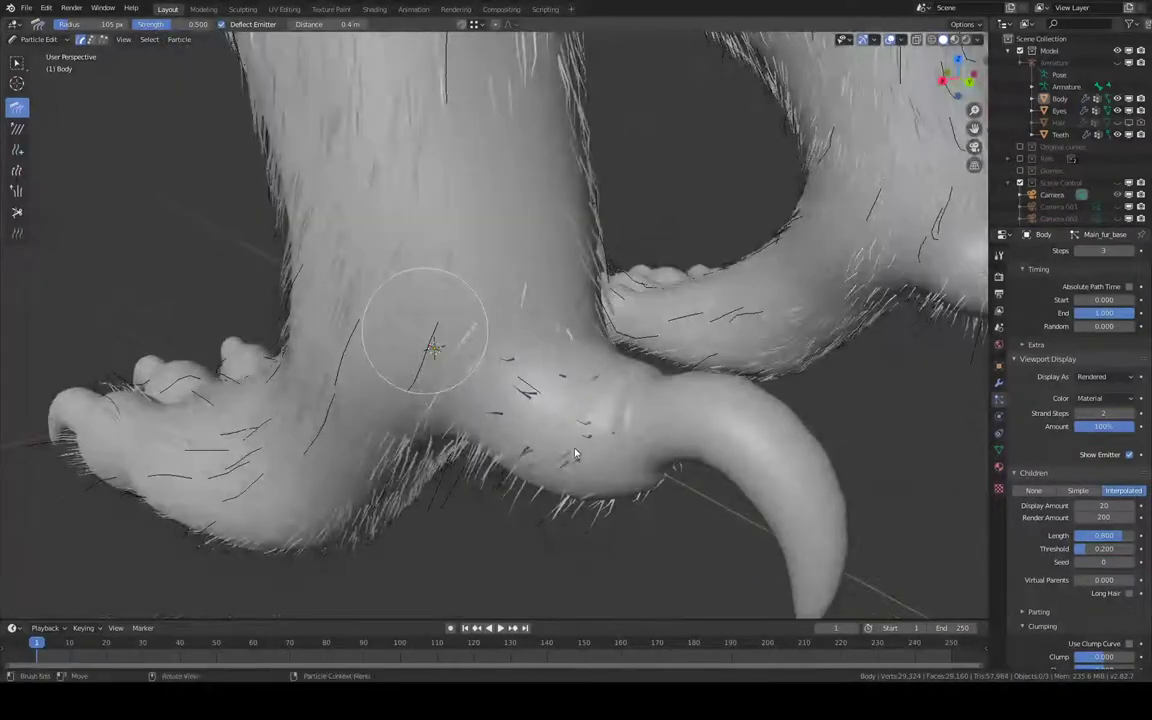
pyautogui.moveTo(540, 386); pyautogui.dragTo(526, 347, button='middle')
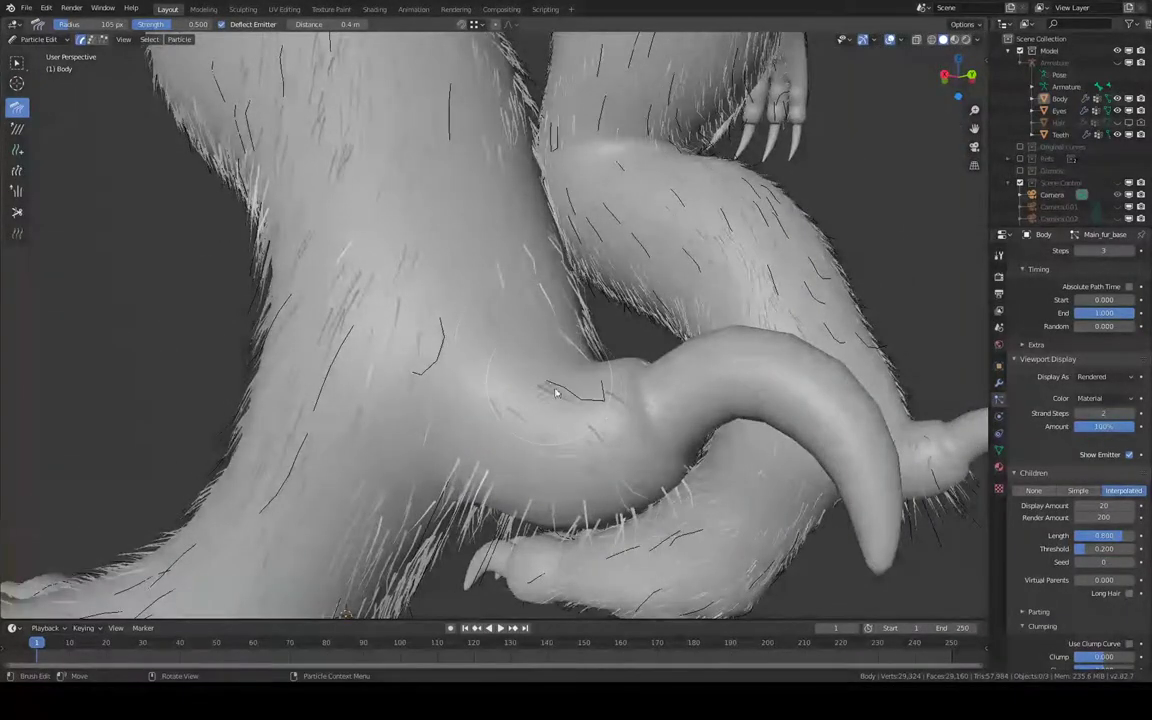
pyautogui.moveTo(563, 388)
pyautogui.mouseDown(button='middle')
pyautogui.moveTo(622, 427)
pyautogui.moveTo(589, 355)
pyautogui.mouseUp(button='middle')
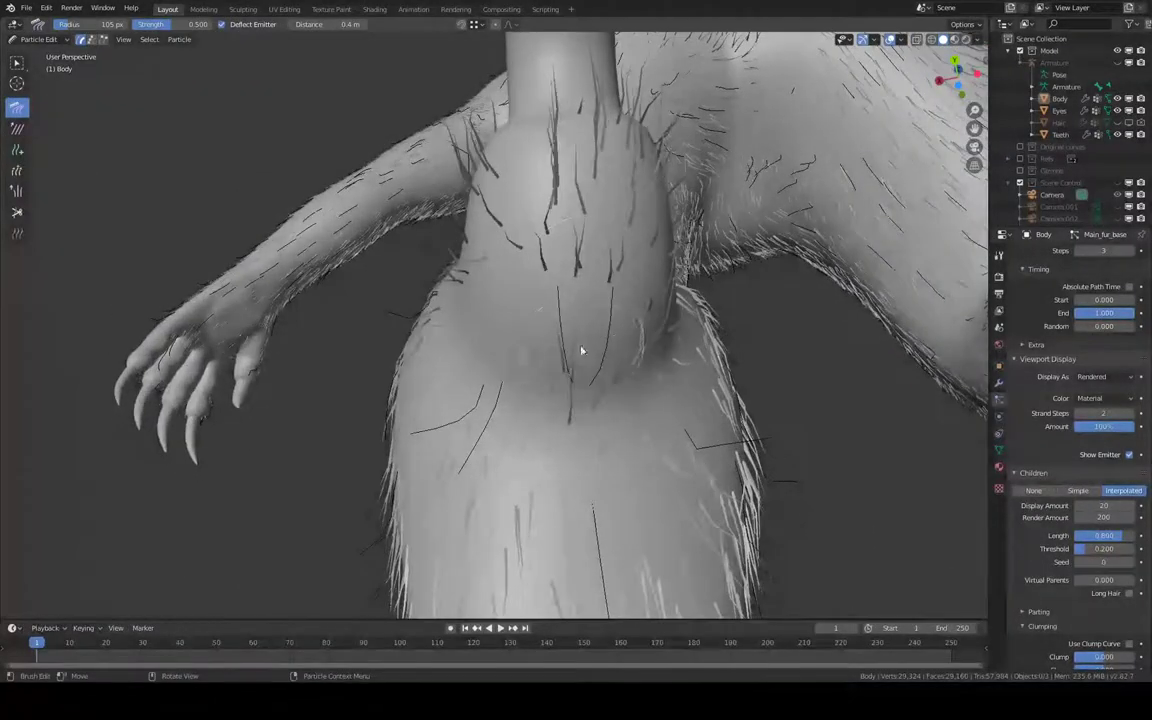
pyautogui.moveTo(568, 283)
pyautogui.mouseDown(button='middle')
pyautogui.moveTo(501, 360)
pyautogui.moveTo(458, 506)
pyautogui.mouseUp(button='middle')
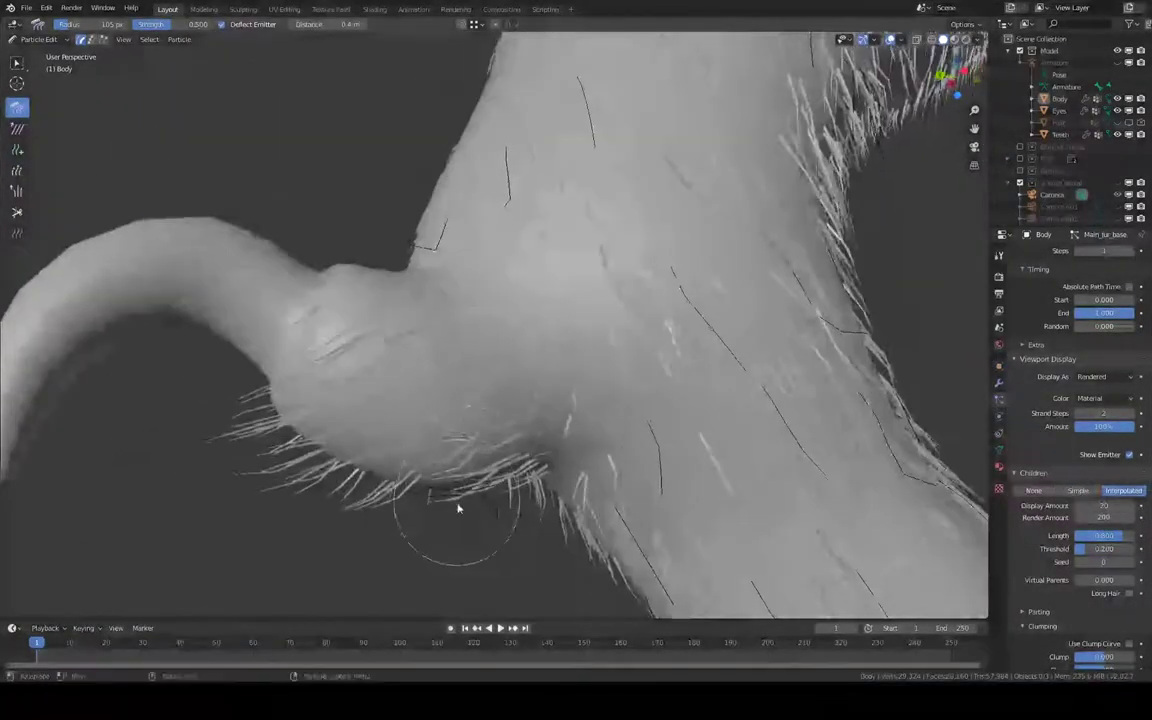
pyautogui.moveTo(371, 478); pyautogui.dragTo(333, 465)
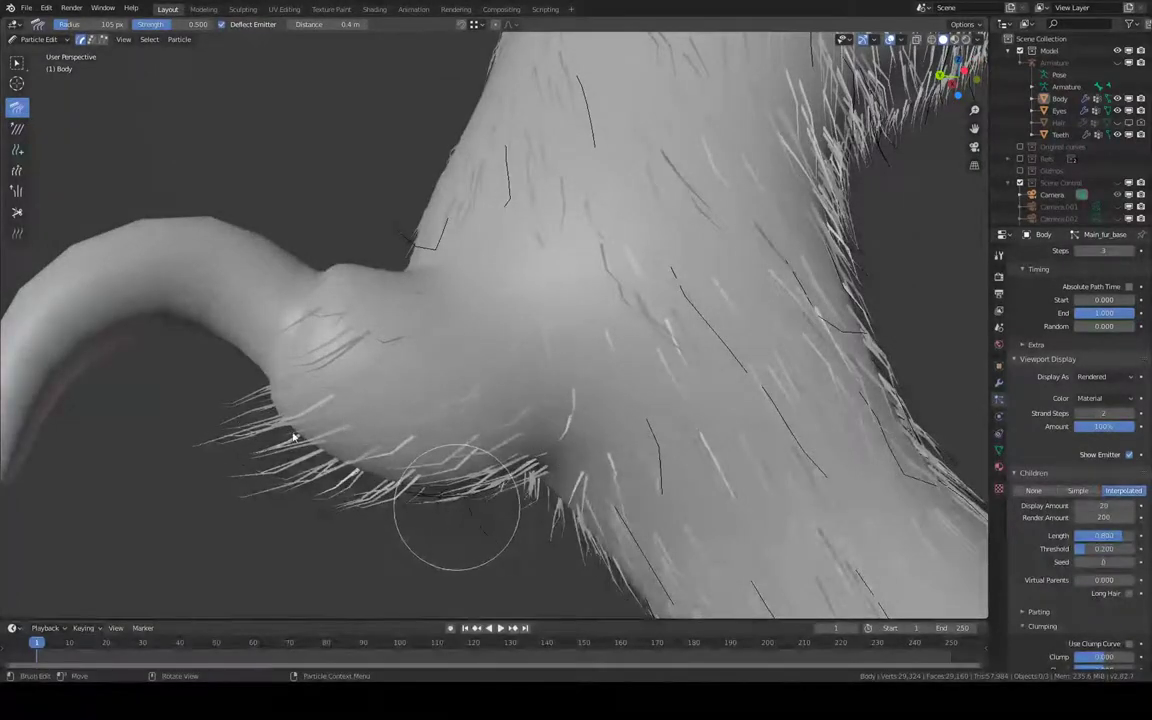
pyautogui.moveTo(270, 430)
pyautogui.mouseDown(button='middle')
pyautogui.moveTo(373, 463)
pyautogui.moveTo(591, 417)
pyautogui.moveTo(598, 470)
pyautogui.mouseUp(button='middle')
pyautogui.moveTo(598, 470); pyautogui.dragTo(647, 437)
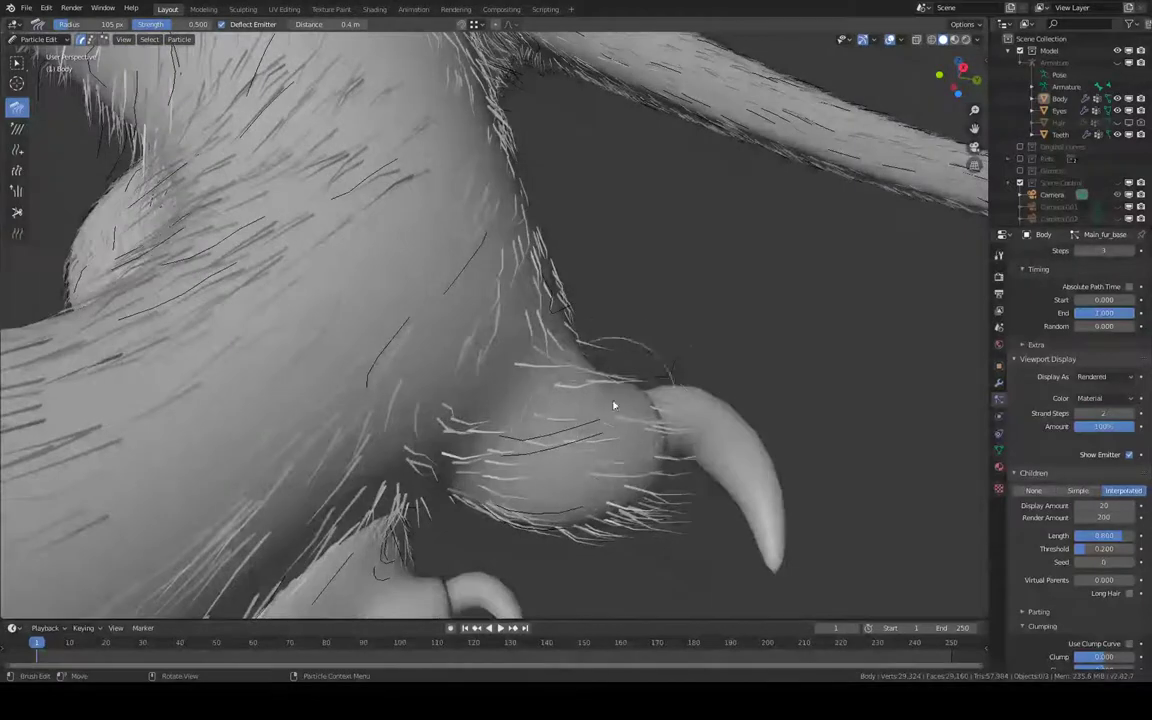
pyautogui.moveTo(705, 406); pyautogui.dragTo(694, 405)
pyautogui.moveTo(694, 405)
pyautogui.mouseDown(button='middle')
pyautogui.moveTo(655, 320)
pyautogui.moveTo(502, 381)
pyautogui.moveTo(435, 300)
pyautogui.moveTo(437, 278)
pyautogui.moveTo(355, 265)
pyautogui.moveTo(362, 325)
pyautogui.moveTo(347, 298)
pyautogui.mouseUp(button='middle')
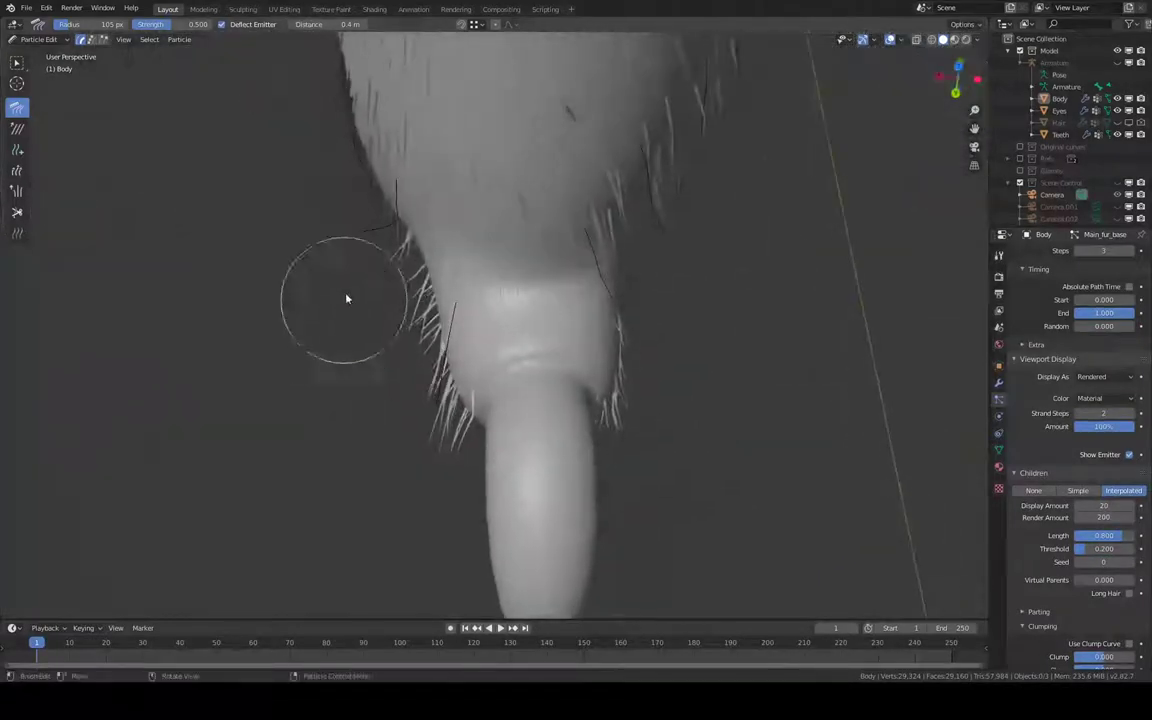
# Orbit and zoom around the leg, claw spur and curved body to check the fur.
pyautogui.moveTo(419, 270); pyautogui.dragTo(460, 239, button='middle')
pyautogui.moveTo(545, 364); pyautogui.dragTo(605, 403, button='middle')
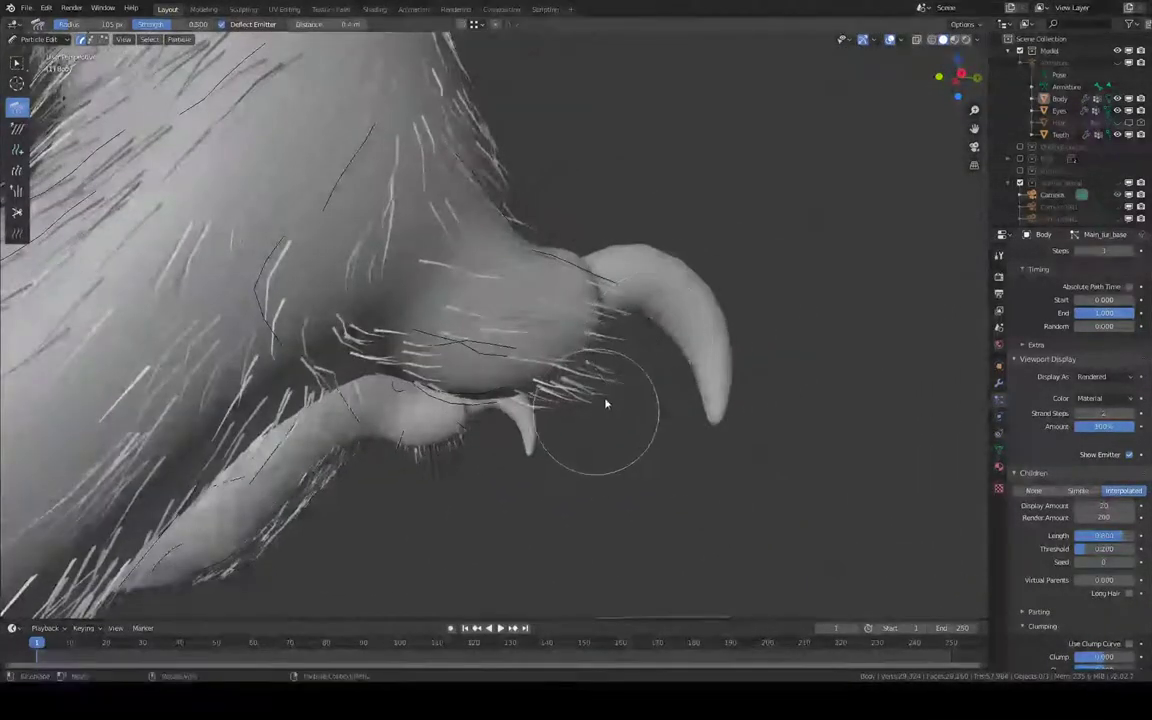
pyautogui.moveTo(657, 342)
pyautogui.mouseDown(button='middle')
pyautogui.moveTo(656, 303)
pyautogui.moveTo(586, 470)
pyautogui.moveTo(500, 420)
pyautogui.moveTo(290, 437)
pyautogui.moveTo(488, 398)
pyautogui.moveTo(545, 417)
pyautogui.moveTo(617, 411)
pyautogui.moveTo(684, 352)
pyautogui.mouseUp(button='middle')
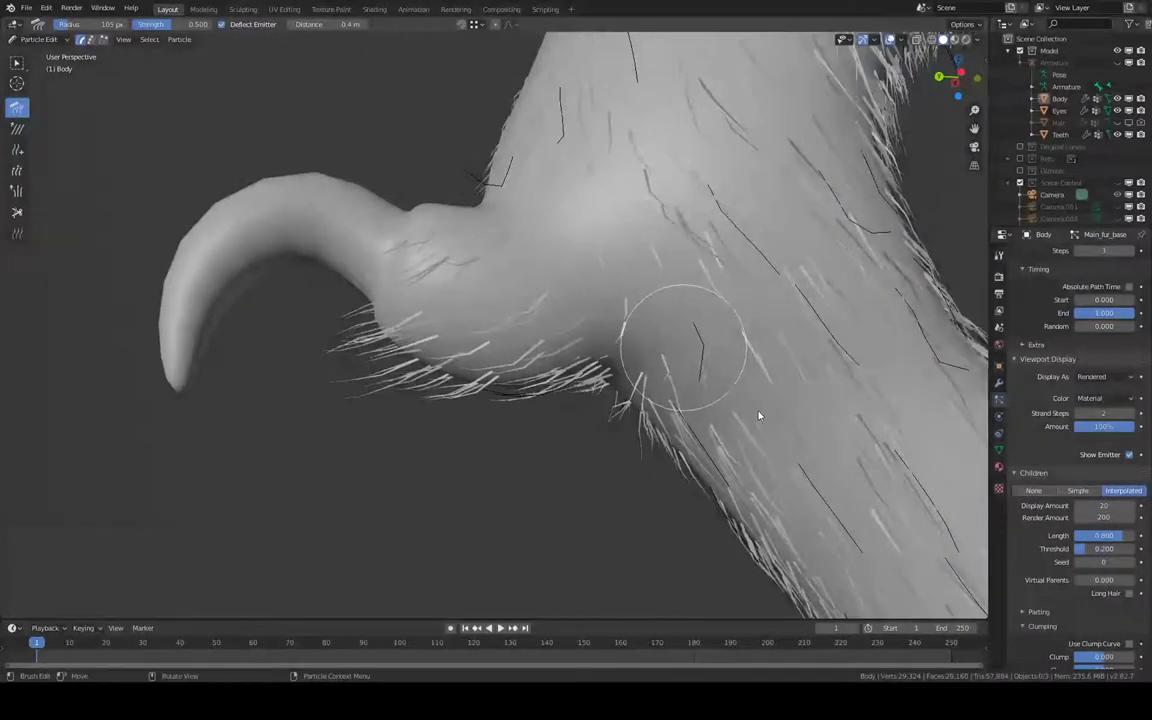
pyautogui.moveTo(759, 416); pyautogui.dragTo(680, 420, button='middle')
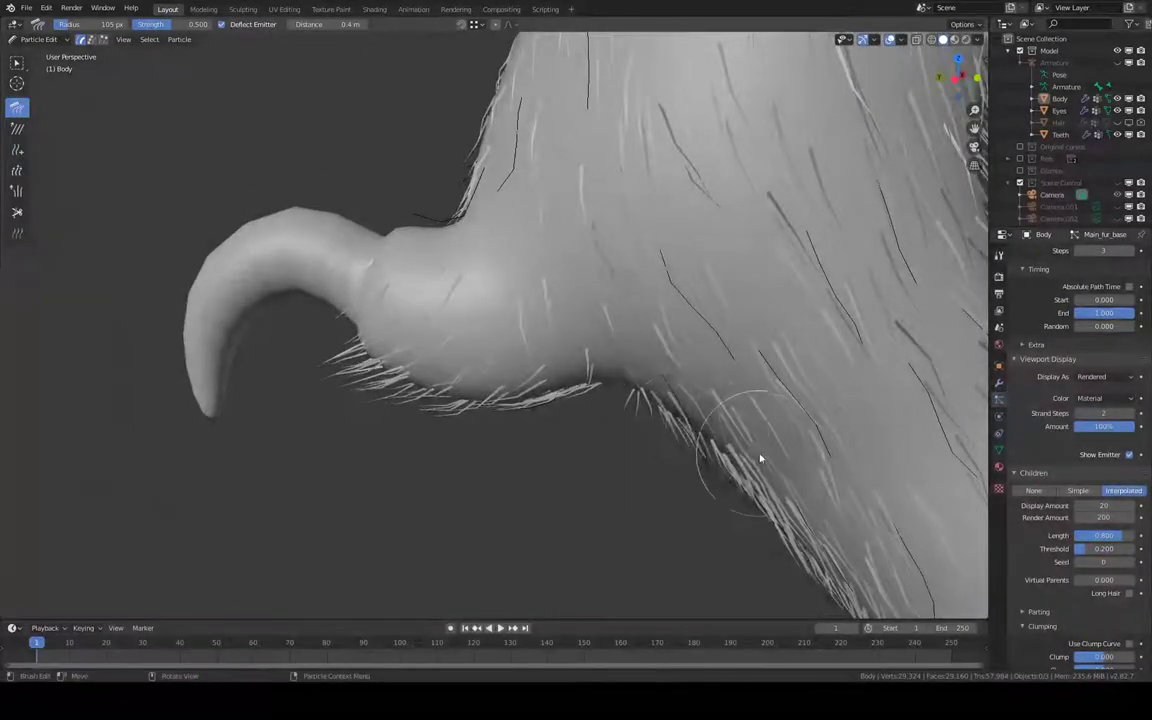
pyautogui.moveTo(767, 472)
pyautogui.mouseDown(button='middle')
pyautogui.moveTo(689, 185)
pyautogui.moveTo(715, 219)
pyautogui.moveTo(702, 257)
pyautogui.moveTo(862, 300)
pyautogui.moveTo(430, 226)
pyautogui.moveTo(627, 237)
pyautogui.moveTo(707, 275)
pyautogui.moveTo(658, 334)
pyautogui.moveTo(596, 270)
pyautogui.mouseUp(button='middle')
pyautogui.keyDown('shift'); pyautogui.moveTo(746, 238); pyautogui.dragTo(578, 331, button='middle'); pyautogui.keyUp('shift')
pyautogui.scroll(2, 679, 296)
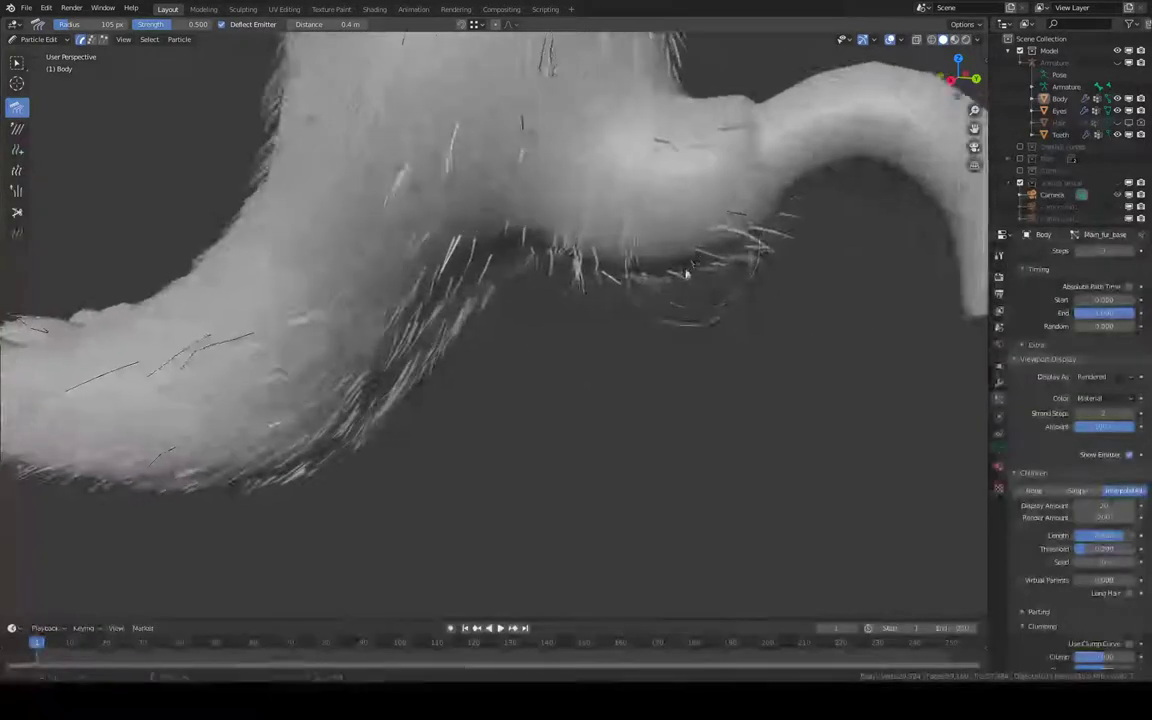
pyautogui.scroll(2, 558, 191)
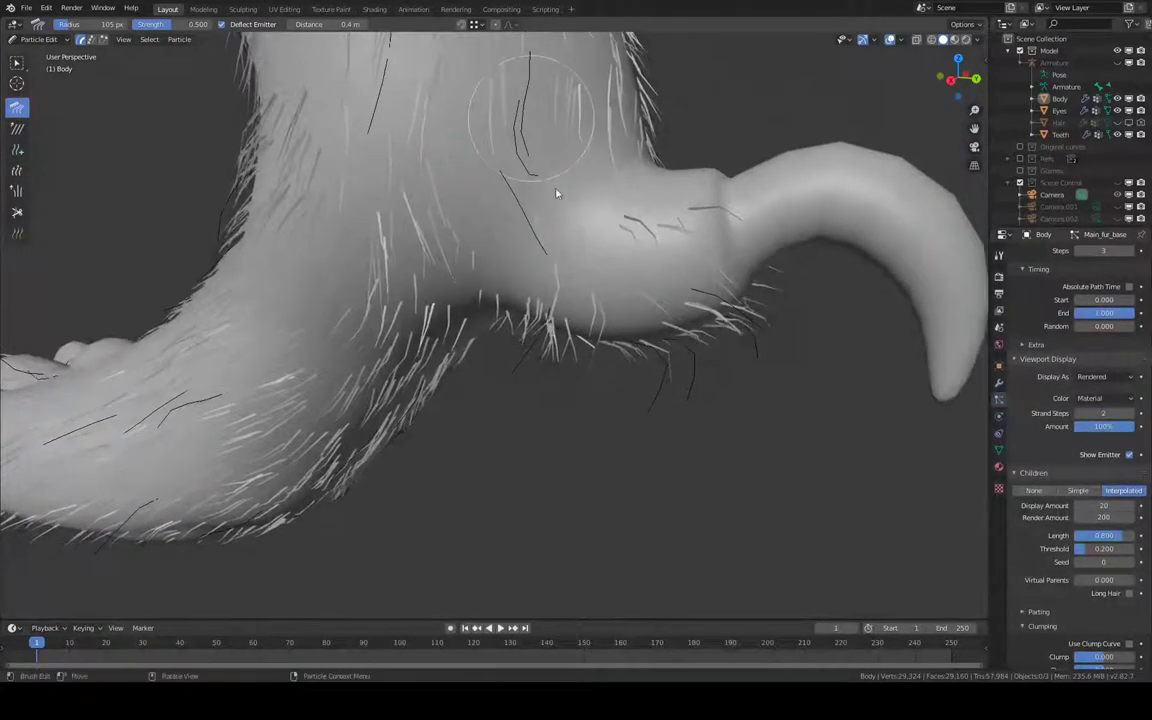
pyautogui.moveTo(554, 211); pyautogui.dragTo(595, 213, button='middle')
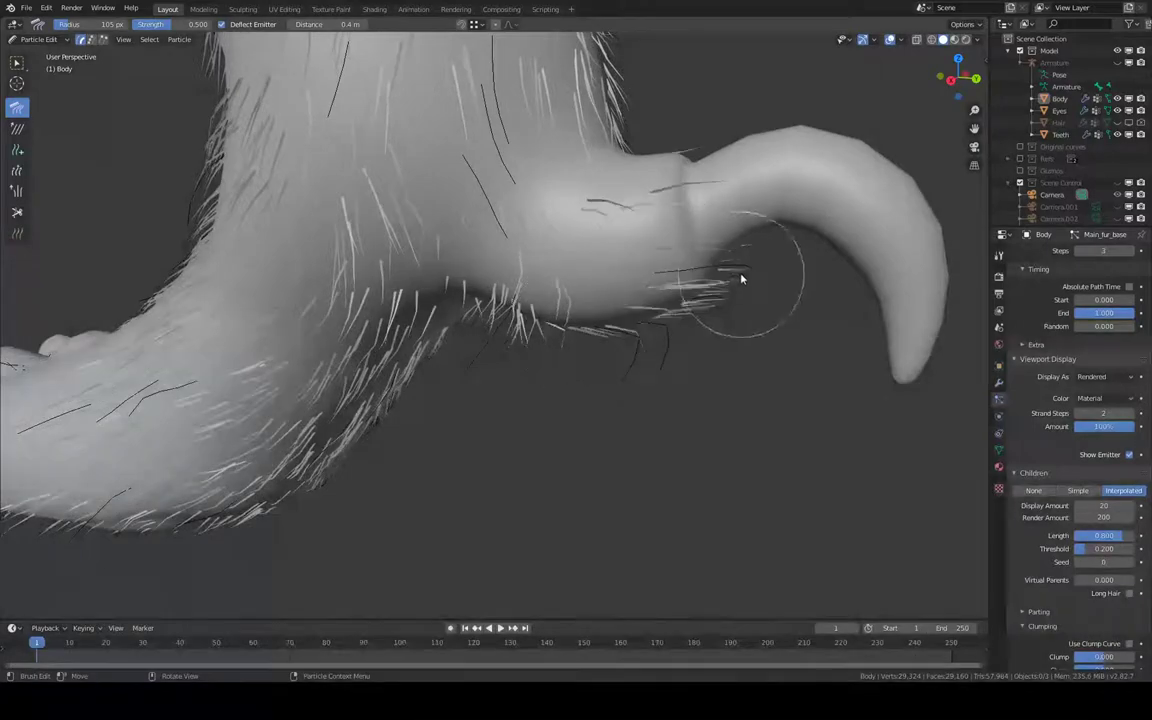
pyautogui.moveTo(741, 279)
pyautogui.mouseDown(button='middle')
pyautogui.moveTo(597, 179)
pyautogui.moveTo(525, 181)
pyautogui.moveTo(571, 214)
pyautogui.moveTo(573, 240)
pyautogui.mouseUp(button='middle')
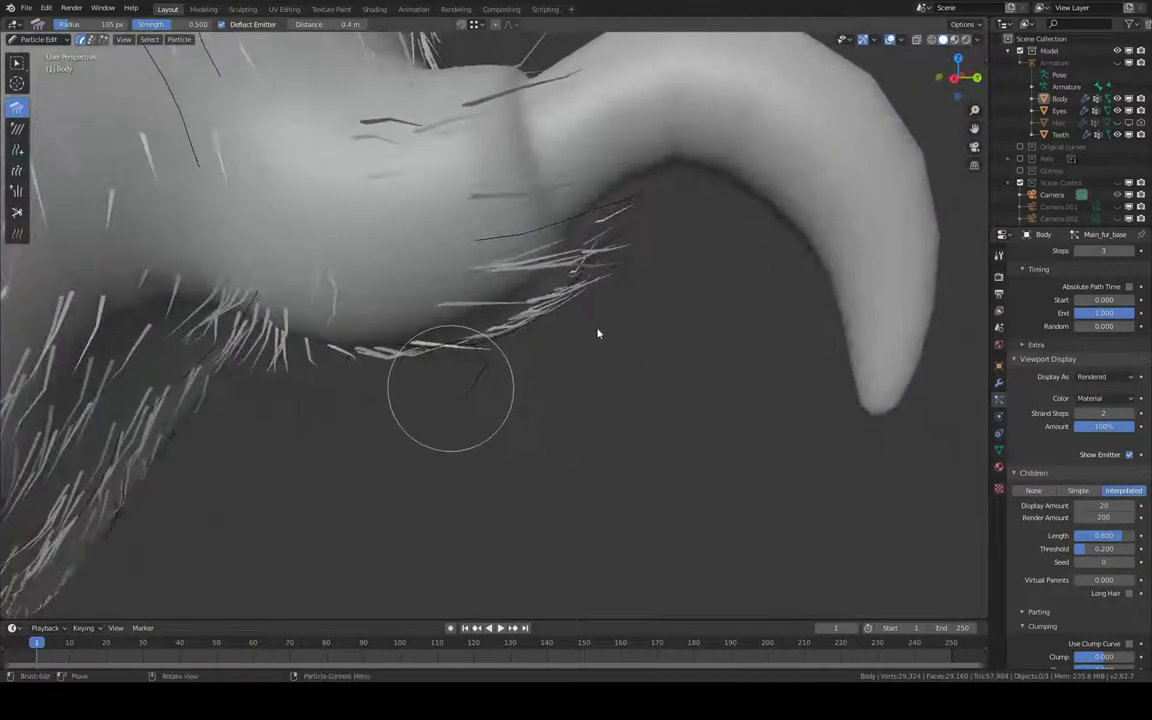
pyautogui.moveTo(625, 258)
pyautogui.mouseDown(button='middle')
pyautogui.moveTo(625, 311)
pyautogui.moveTo(563, 329)
pyautogui.moveTo(608, 370)
pyautogui.mouseUp(button='middle')
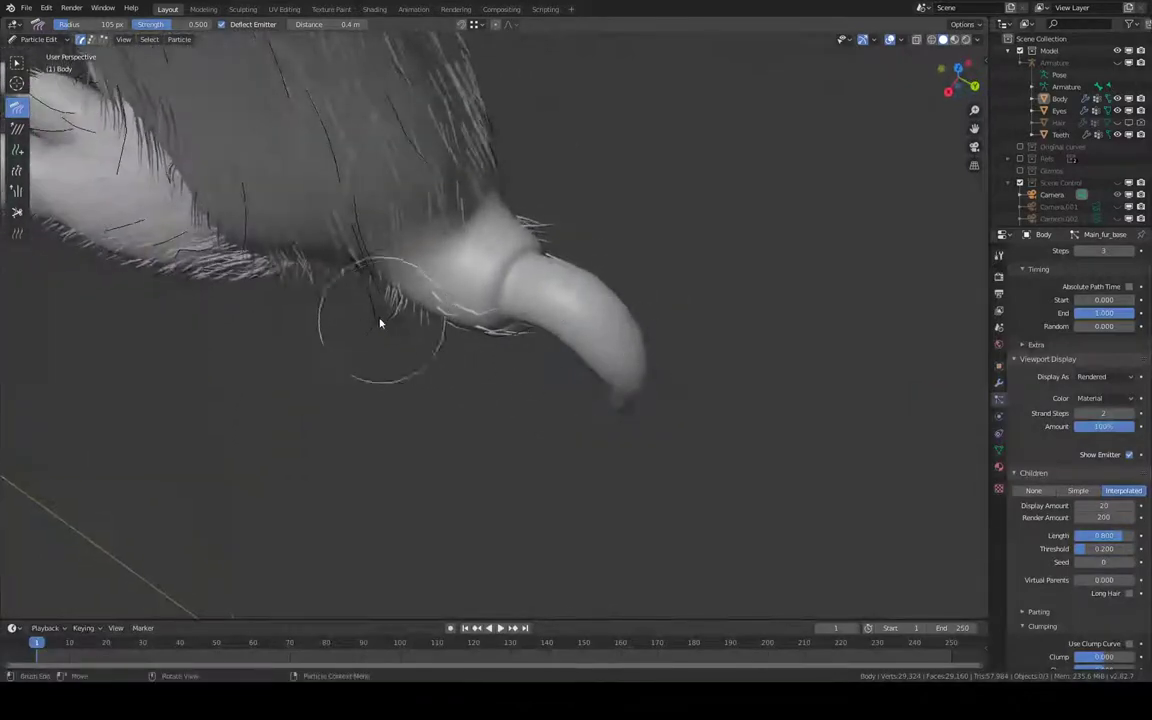
pyautogui.moveTo(437, 316); pyautogui.dragTo(476, 249, button='middle')
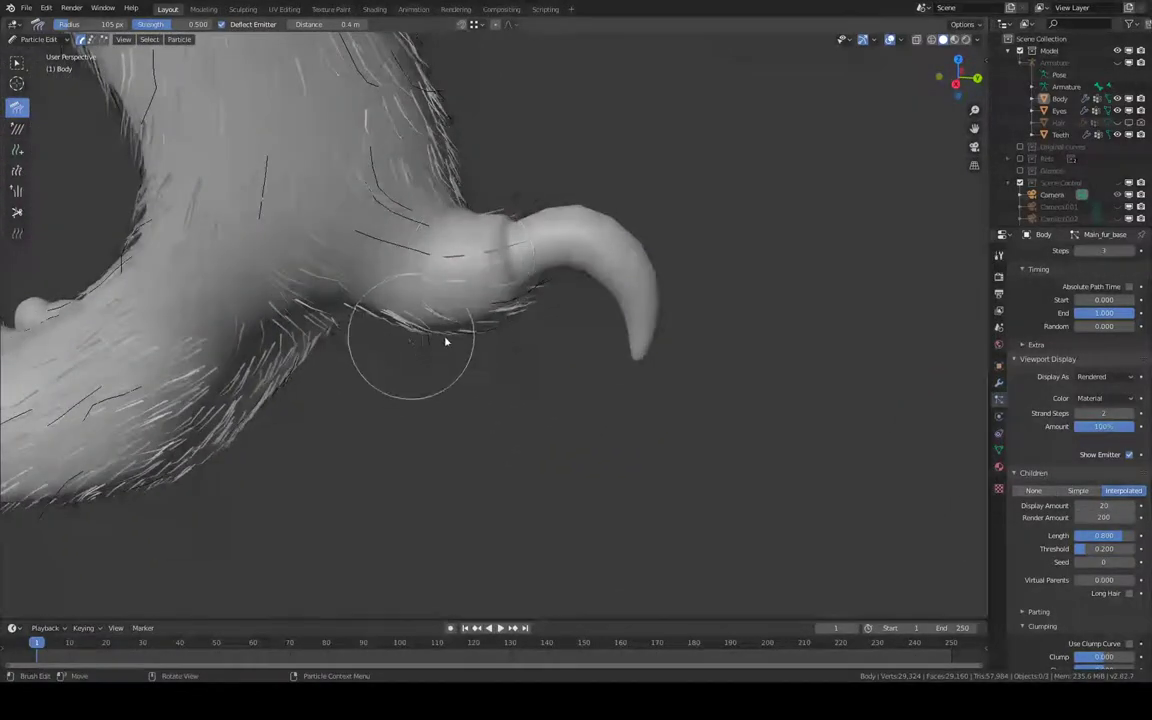
pyautogui.moveTo(535, 341)
pyautogui.mouseDown(button='middle')
pyautogui.moveTo(542, 206)
pyautogui.moveTo(555, 177)
pyautogui.moveTo(530, 212)
pyautogui.moveTo(517, 334)
pyautogui.mouseUp(button='middle')
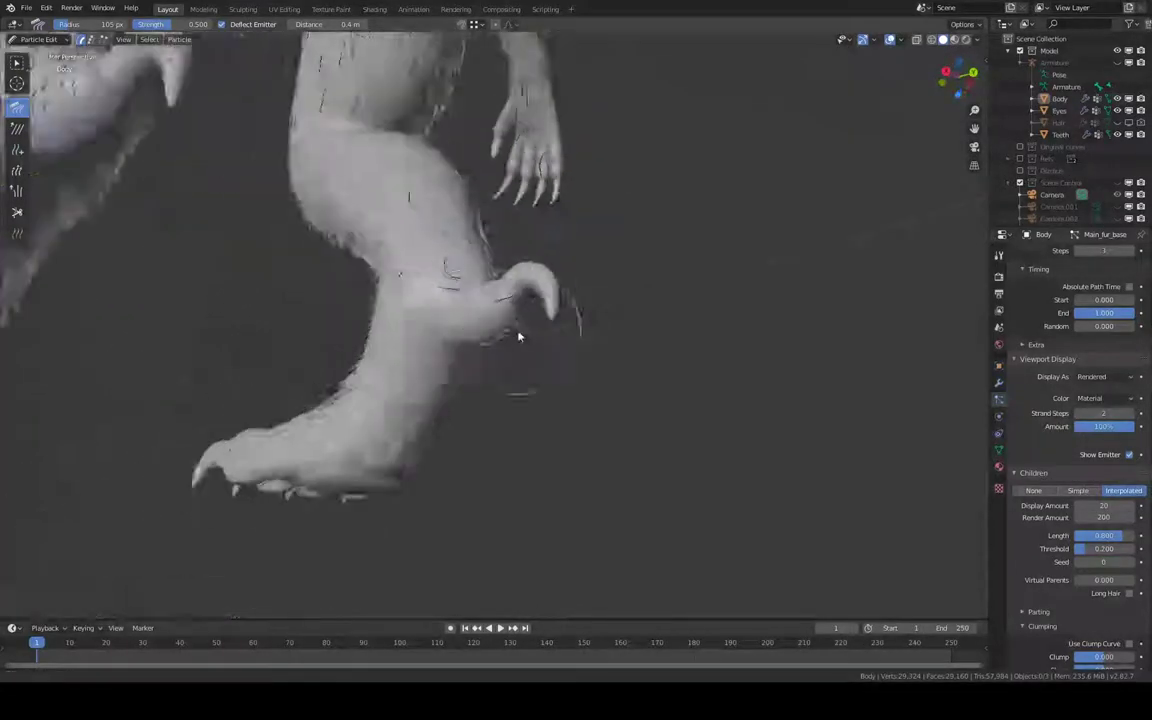
# Orbit and zoom around the thighs, legs and tail, viewing them from below and front.
pyautogui.scroll(2, 517, 334)
pyautogui.scroll(5, 527, 193)
pyautogui.scroll(-3, 522, 274)
pyautogui.scroll(-2, 522, 274)
pyautogui.moveTo(522, 274)
pyautogui.mouseDown(button='middle')
pyautogui.moveTo(522, 289)
pyautogui.moveTo(514, 275)
pyautogui.moveTo(362, 226)
pyautogui.mouseUp(button='middle')
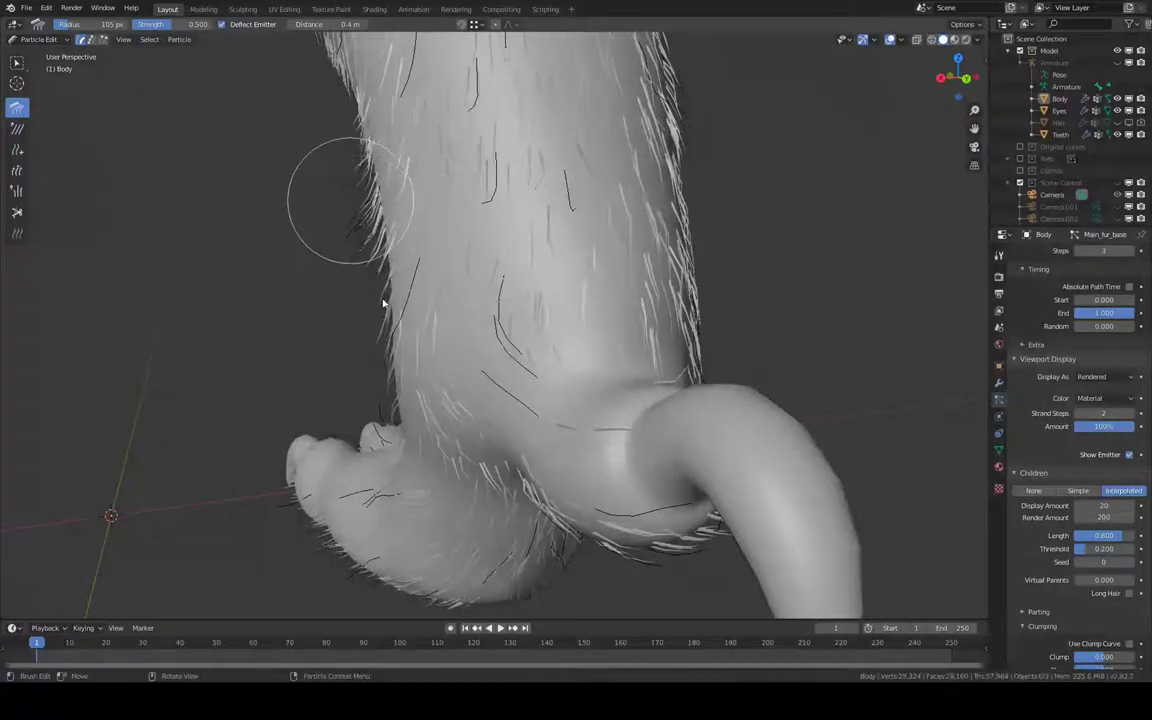
pyautogui.scroll(-4, 456, 256)
pyautogui.moveTo(456, 256)
pyautogui.mouseDown(button='middle')
pyautogui.moveTo(527, 380)
pyautogui.moveTo(566, 373)
pyautogui.moveTo(566, 329)
pyautogui.moveTo(597, 329)
pyautogui.moveTo(553, 339)
pyautogui.moveTo(576, 396)
pyautogui.moveTo(665, 440)
pyautogui.moveTo(458, 249)
pyautogui.moveTo(491, 256)
pyautogui.mouseUp(button='middle')
pyautogui.scroll(3, 532, 347)
pyautogui.scroll(2, 665, 440)
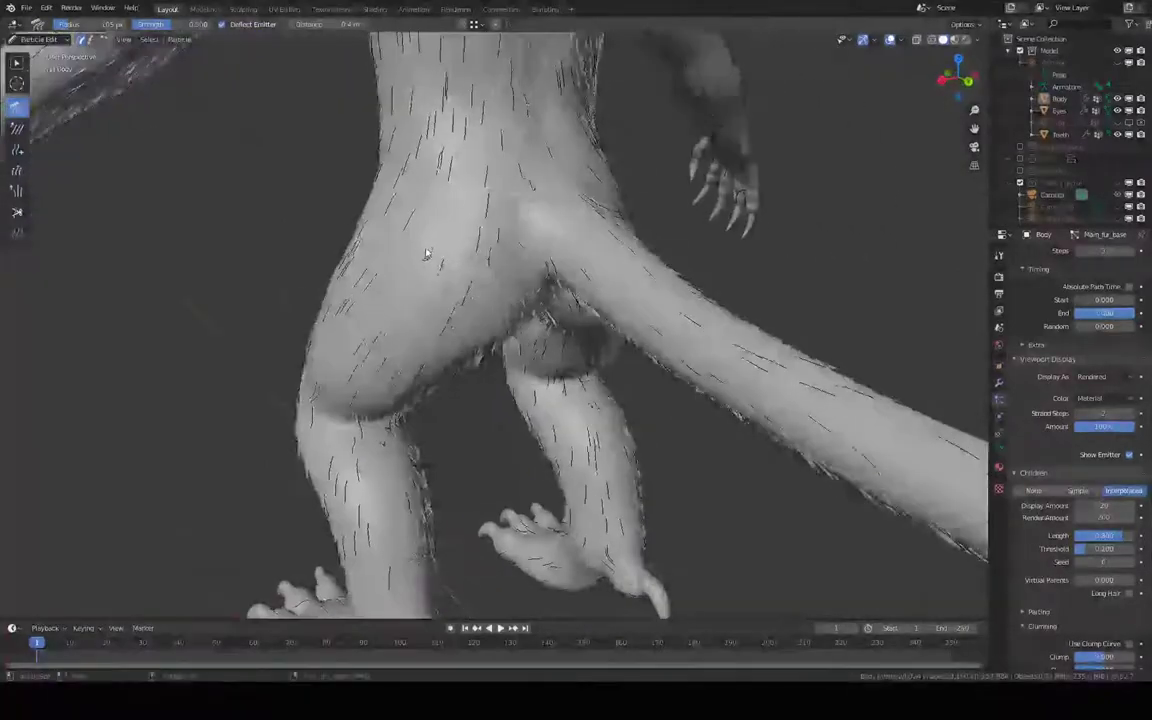
pyautogui.moveTo(404, 306)
pyautogui.mouseDown(button='middle')
pyautogui.moveTo(427, 237)
pyautogui.moveTo(522, 252)
pyautogui.moveTo(481, 278)
pyautogui.moveTo(493, 255)
pyautogui.mouseUp(button='middle')
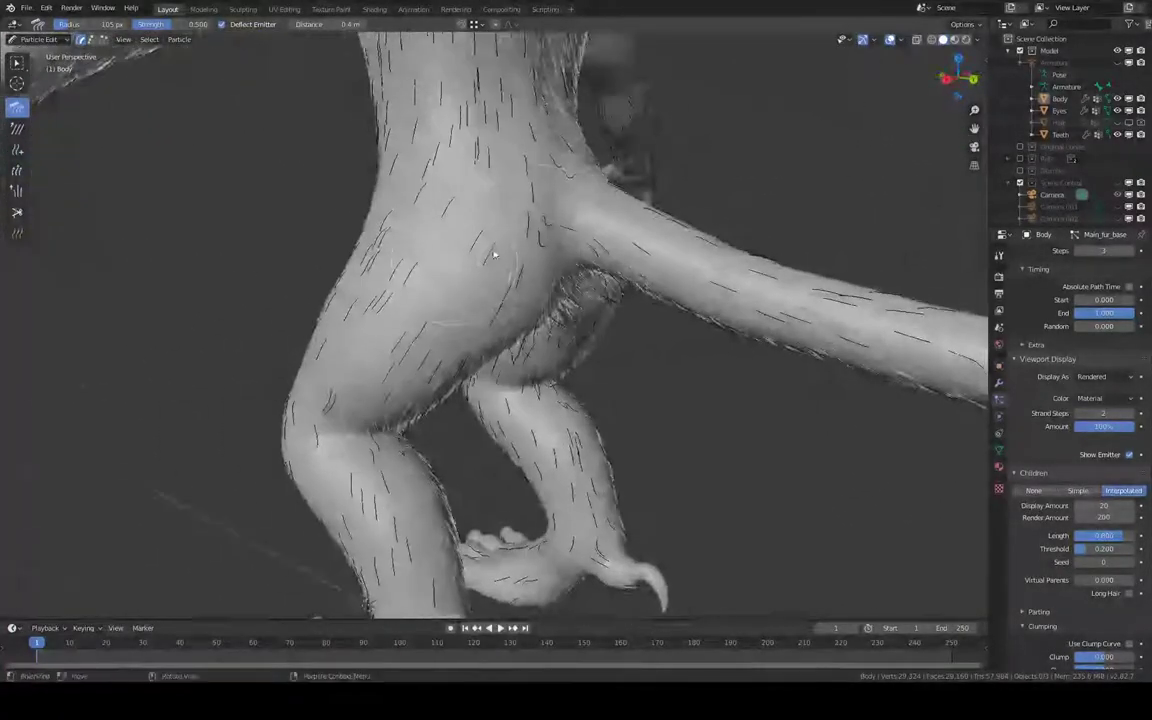
pyautogui.moveTo(535, 217)
pyautogui.mouseDown(button='middle')
pyautogui.moveTo(547, 243)
pyautogui.moveTo(492, 228)
pyautogui.mouseUp(button='middle')
pyautogui.moveTo(474, 277)
pyautogui.mouseDown(button='middle')
pyautogui.moveTo(484, 214)
pyautogui.moveTo(720, 224)
pyautogui.moveTo(722, 175)
pyautogui.moveTo(735, 208)
pyautogui.moveTo(370, 291)
pyautogui.moveTo(393, 257)
pyautogui.moveTo(362, 314)
pyautogui.moveTo(311, 323)
pyautogui.moveTo(296, 311)
pyautogui.moveTo(530, 278)
pyautogui.moveTo(556, 247)
pyautogui.moveTo(698, 347)
pyautogui.mouseUp(button='middle')
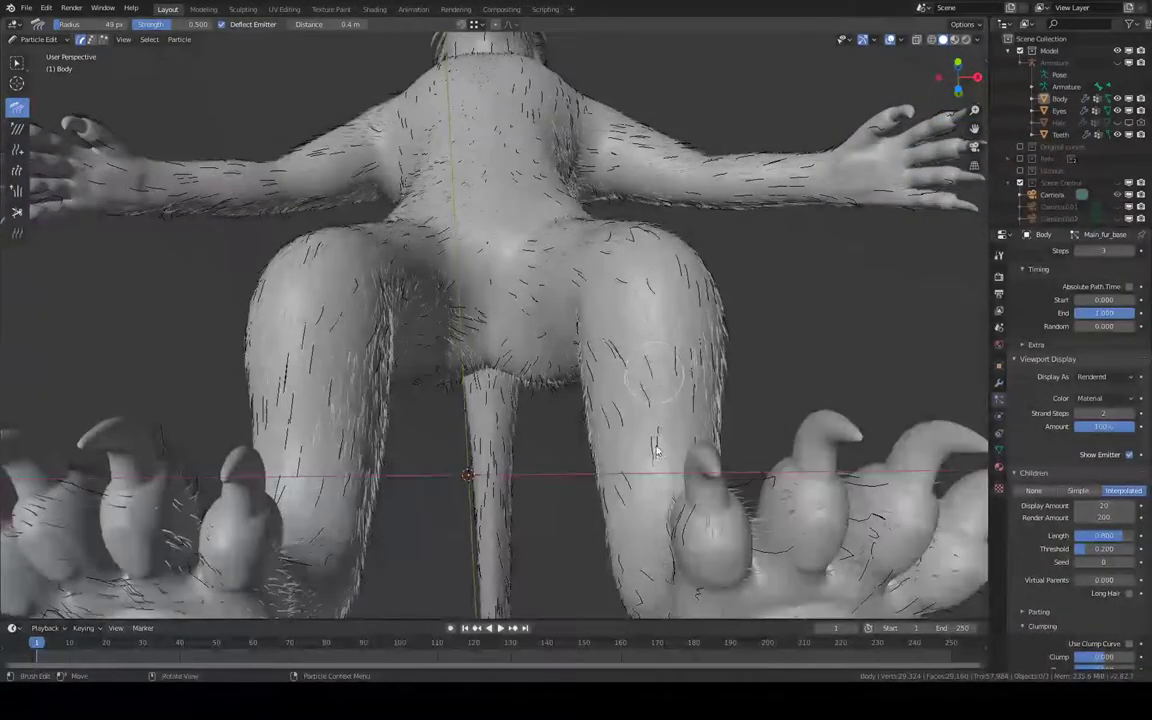
# Comb the hair strands over the knee, orbiting around the hips, tail and legs.
pyautogui.moveTo(656, 452)
pyautogui.mouseDown(button='middle')
pyautogui.moveTo(648, 411)
pyautogui.moveTo(581, 445)
pyautogui.moveTo(553, 553)
pyautogui.moveTo(527, 553)
pyautogui.moveTo(594, 583)
pyautogui.moveTo(707, 527)
pyautogui.moveTo(730, 561)
pyautogui.moveTo(486, 447)
pyautogui.moveTo(470, 480)
pyautogui.moveTo(352, 472)
pyautogui.moveTo(317, 490)
pyautogui.moveTo(336, 432)
pyautogui.mouseUp(button='middle')
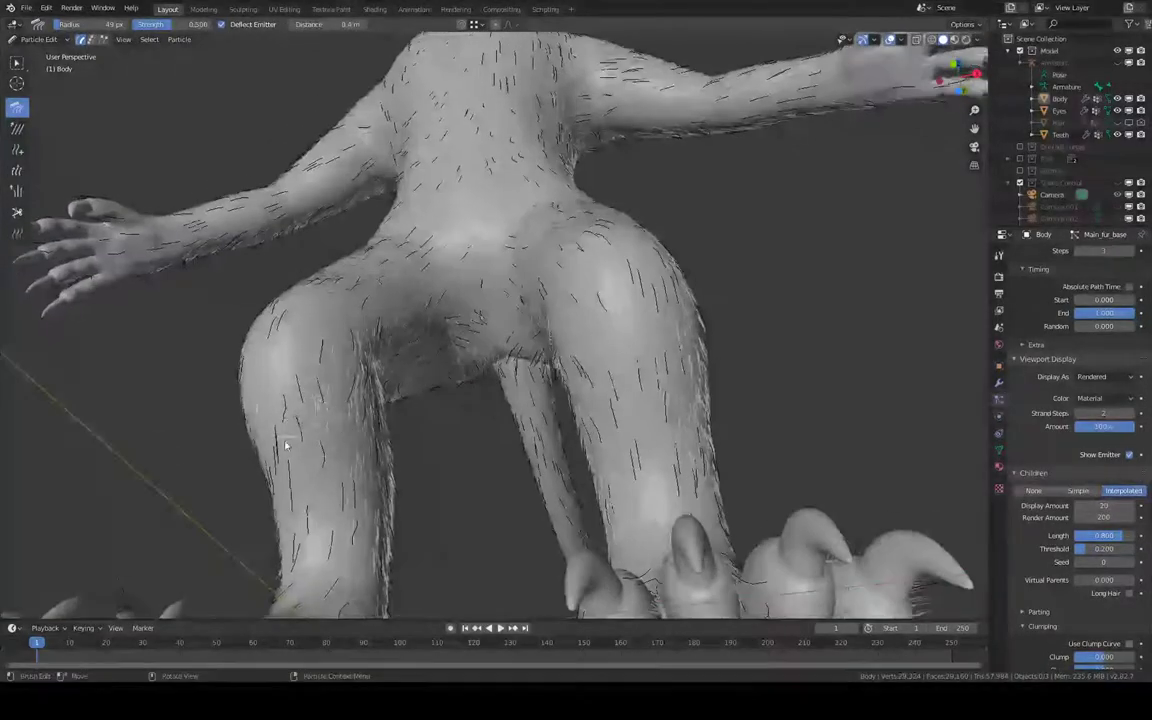
pyautogui.moveTo(298, 474)
pyautogui.mouseDown(button='middle')
pyautogui.moveTo(373, 481)
pyautogui.moveTo(406, 522)
pyautogui.moveTo(527, 527)
pyautogui.moveTo(514, 527)
pyautogui.moveTo(630, 472)
pyautogui.mouseUp(button='middle')
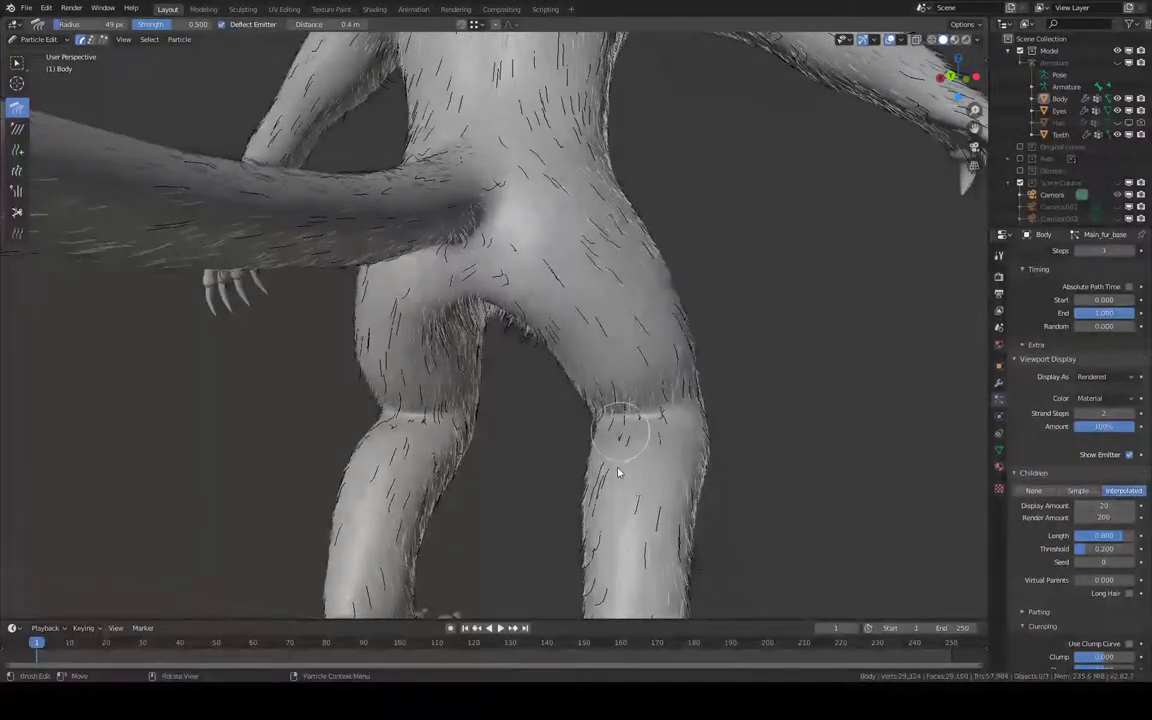
pyautogui.moveTo(618, 472); pyautogui.dragTo(619, 441)
pyautogui.moveTo(626, 470)
pyautogui.mouseDown(button='middle')
pyautogui.moveTo(568, 437)
pyautogui.moveTo(521, 481)
pyautogui.moveTo(533, 498)
pyautogui.moveTo(513, 480)
pyautogui.moveTo(516, 274)
pyautogui.mouseUp(button='middle')
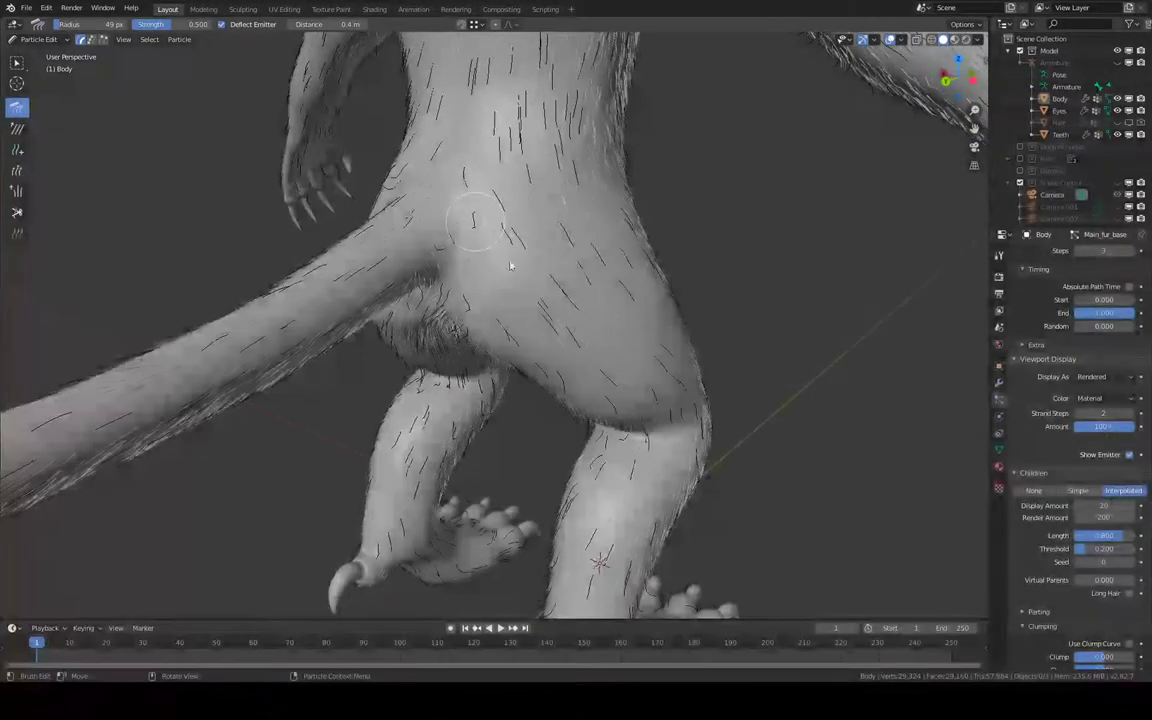
pyautogui.moveTo(489, 235)
pyautogui.mouseDown(button='middle')
pyautogui.moveTo(509, 257)
pyautogui.moveTo(478, 227)
pyautogui.moveTo(527, 200)
pyautogui.moveTo(566, 211)
pyautogui.moveTo(553, 219)
pyautogui.moveTo(561, 338)
pyautogui.mouseUp(button='middle')
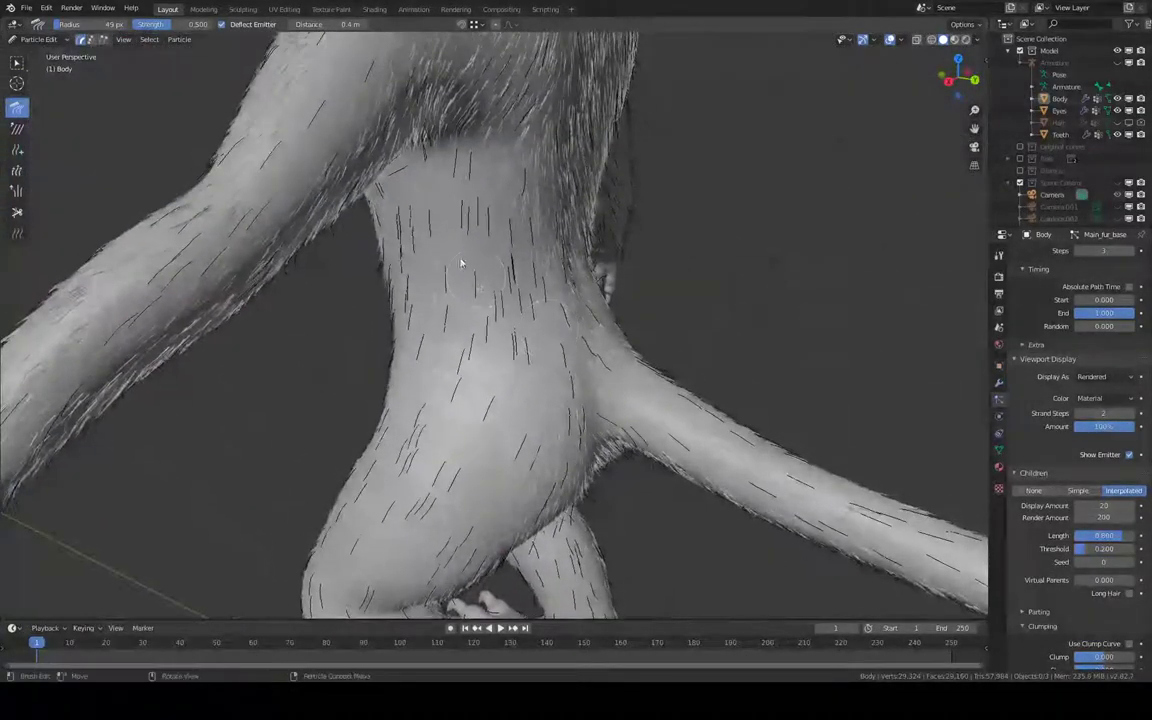
pyautogui.moveTo(461, 263)
pyautogui.mouseDown(button='middle')
pyautogui.moveTo(429, 280)
pyautogui.moveTo(506, 327)
pyautogui.moveTo(417, 236)
pyautogui.moveTo(395, 233)
pyautogui.moveTo(442, 316)
pyautogui.moveTo(266, 407)
pyautogui.moveTo(339, 417)
pyautogui.moveTo(391, 381)
pyautogui.moveTo(594, 399)
pyautogui.moveTo(530, 444)
pyautogui.mouseUp(button='middle')
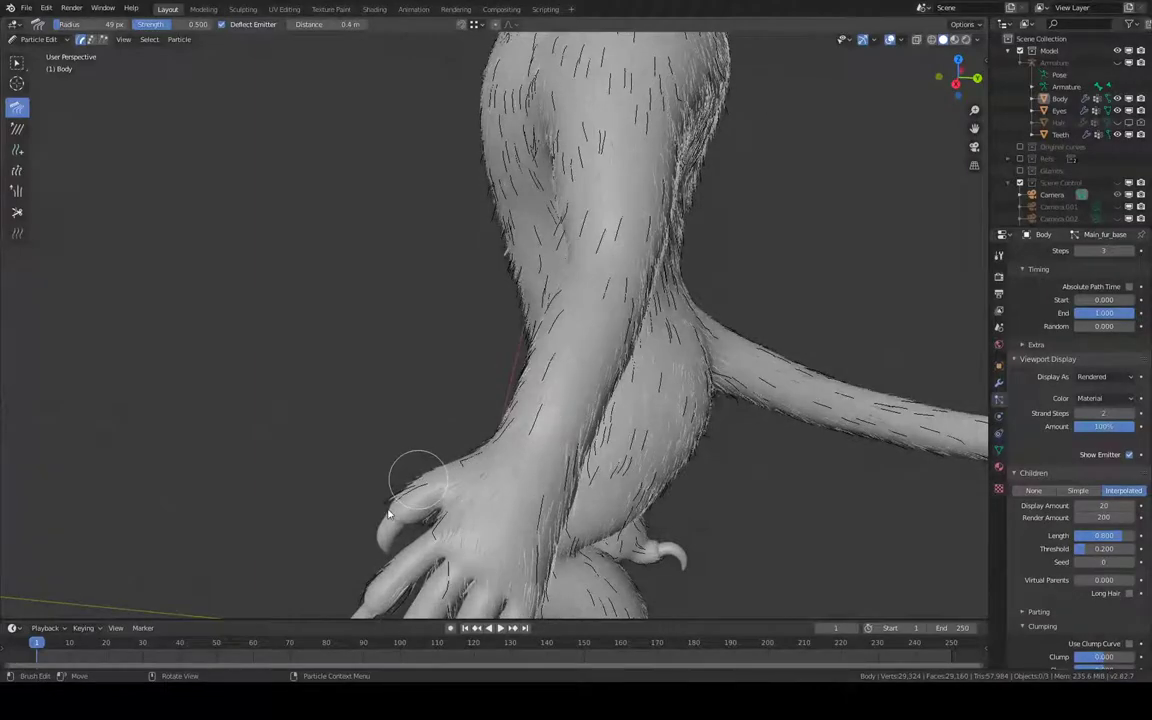
# Orbit from the torso and tail in close to the furry hand and arm.
pyautogui.moveTo(386, 521)
pyautogui.mouseDown(button='middle')
pyautogui.moveTo(419, 496)
pyautogui.moveTo(540, 471)
pyautogui.moveTo(600, 420)
pyautogui.moveTo(725, 381)
pyautogui.moveTo(748, 345)
pyautogui.moveTo(745, 328)
pyautogui.moveTo(672, 300)
pyautogui.moveTo(547, 351)
pyautogui.mouseUp(button='middle')
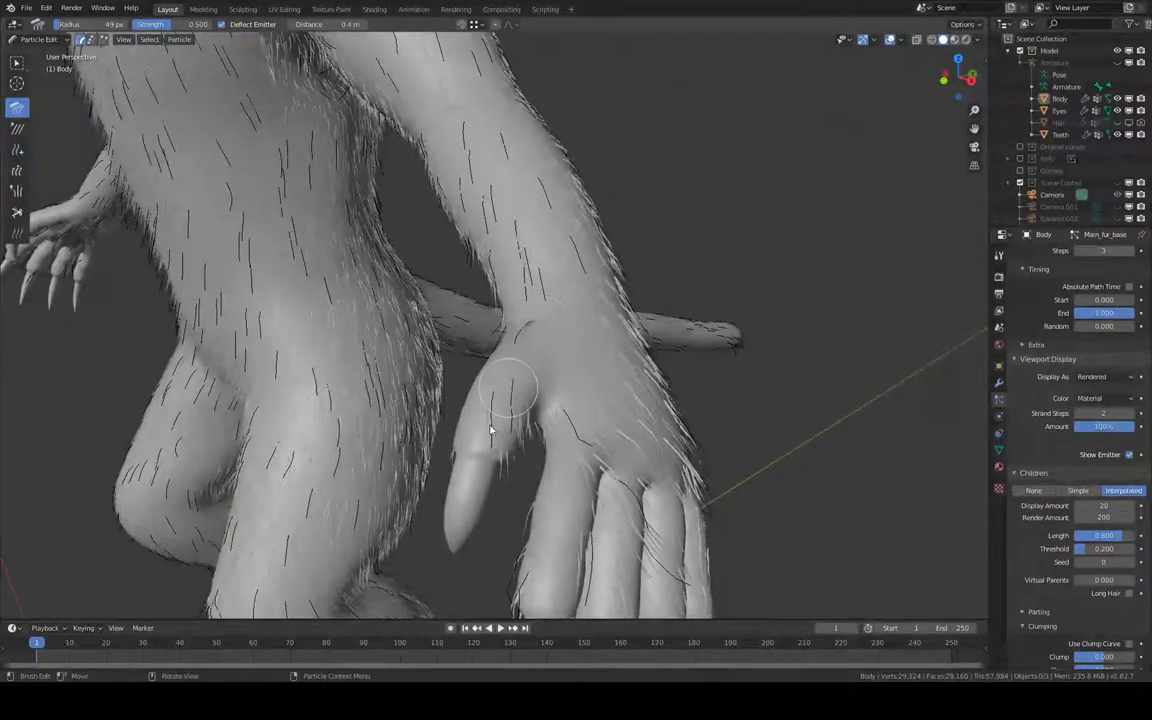
pyautogui.moveTo(569, 479)
pyautogui.mouseDown(button='middle')
pyautogui.moveTo(625, 415)
pyautogui.moveTo(577, 400)
pyautogui.mouseUp(button='middle')
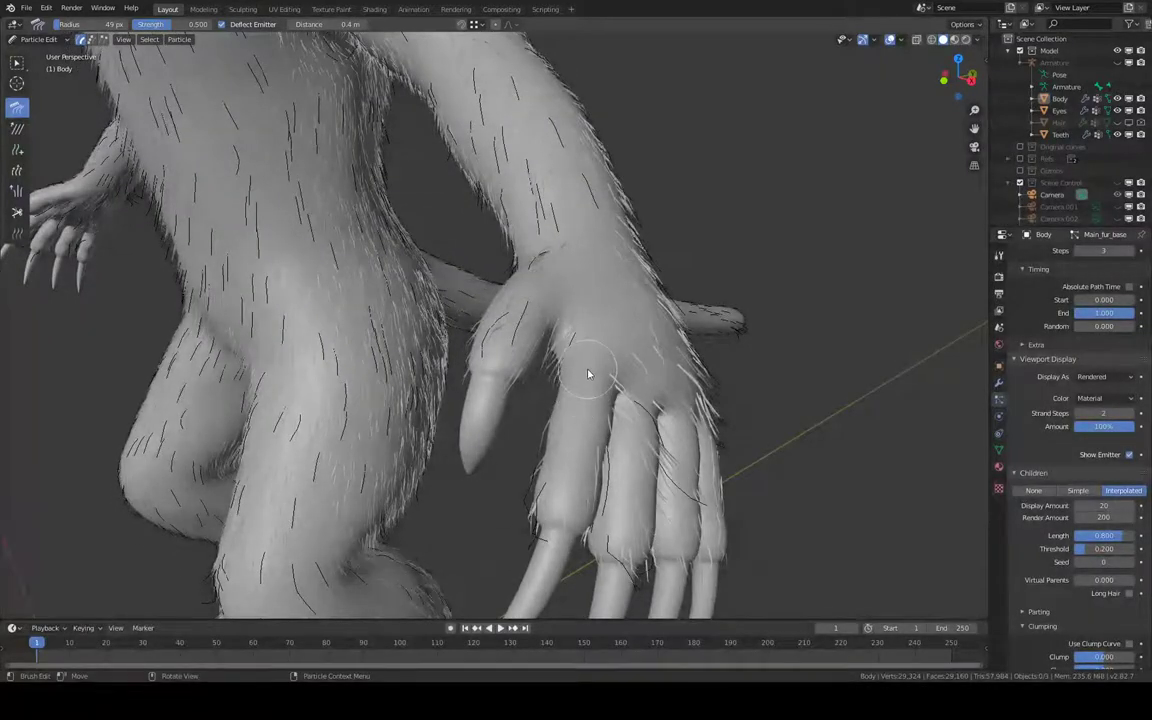
pyautogui.moveTo(606, 368)
pyautogui.mouseDown(button='middle')
pyautogui.moveTo(506, 459)
pyautogui.moveTo(458, 398)
pyautogui.moveTo(481, 468)
pyautogui.mouseUp(button='middle')
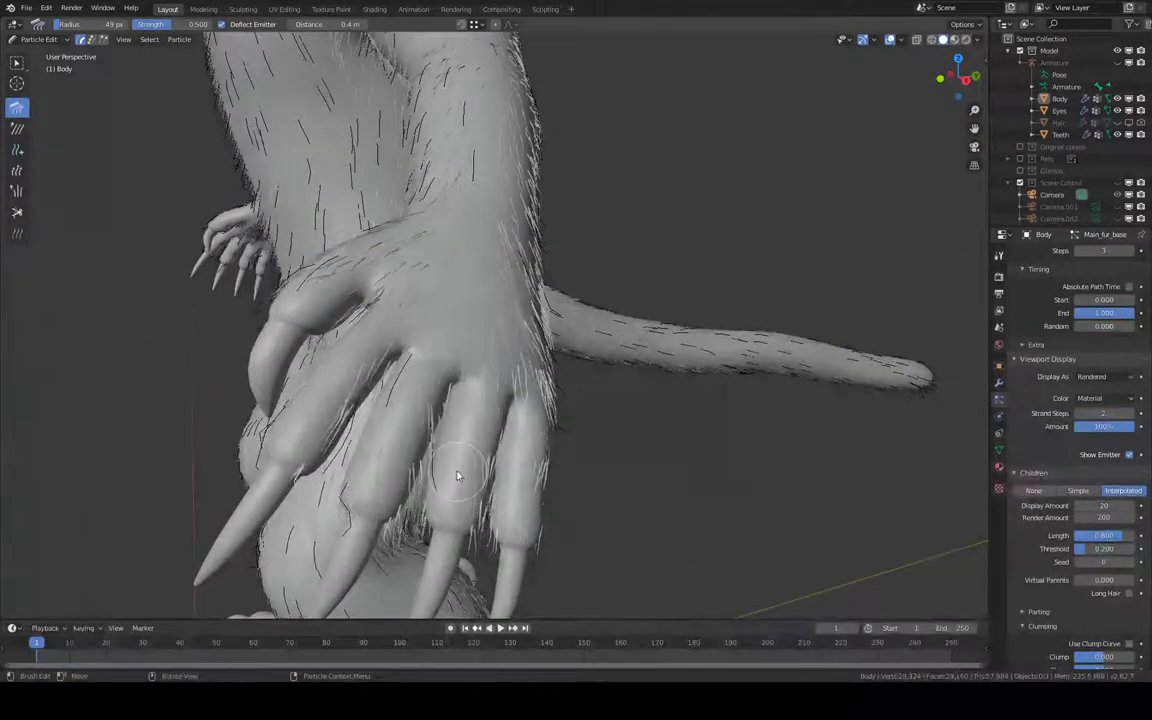
pyautogui.moveTo(463, 476)
pyautogui.mouseDown(button='middle')
pyautogui.moveTo(500, 390)
pyautogui.moveTo(466, 378)
pyautogui.mouseUp(button='middle')
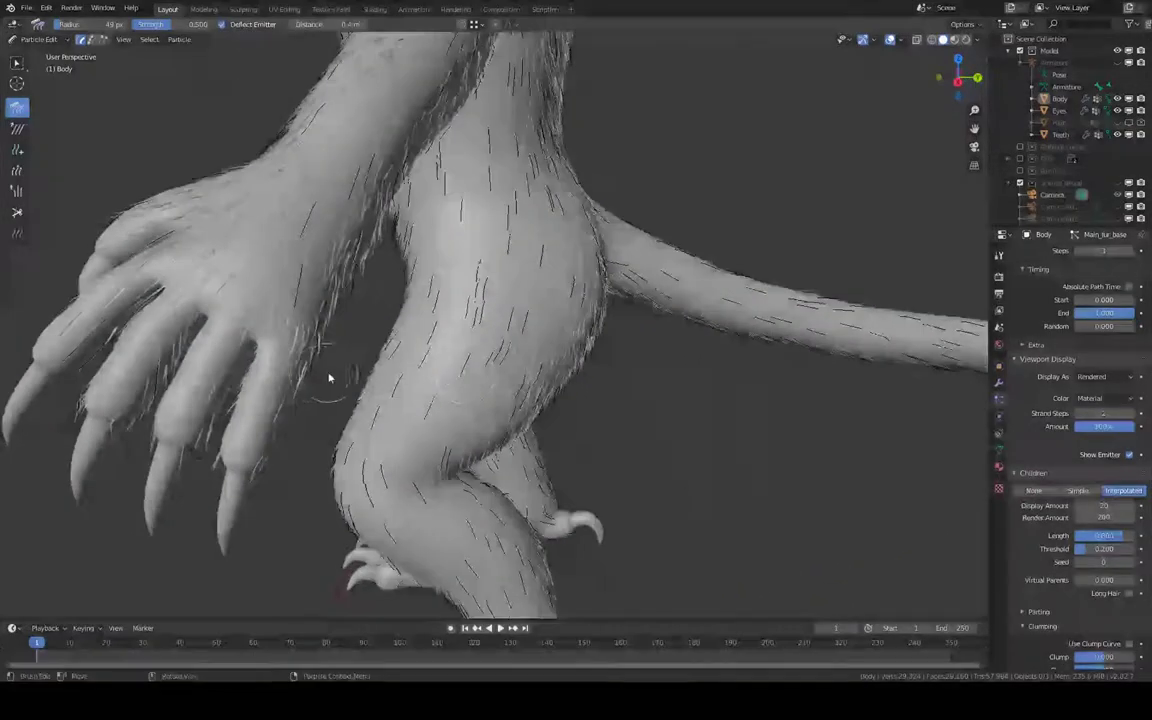
pyautogui.moveTo(329, 378)
pyautogui.mouseDown(button='middle')
pyautogui.moveTo(316, 383)
pyautogui.moveTo(465, 393)
pyautogui.moveTo(517, 368)
pyautogui.moveTo(459, 372)
pyautogui.moveTo(463, 337)
pyautogui.moveTo(450, 373)
pyautogui.moveTo(453, 249)
pyautogui.moveTo(372, 266)
pyautogui.moveTo(443, 300)
pyautogui.mouseUp(button='middle')
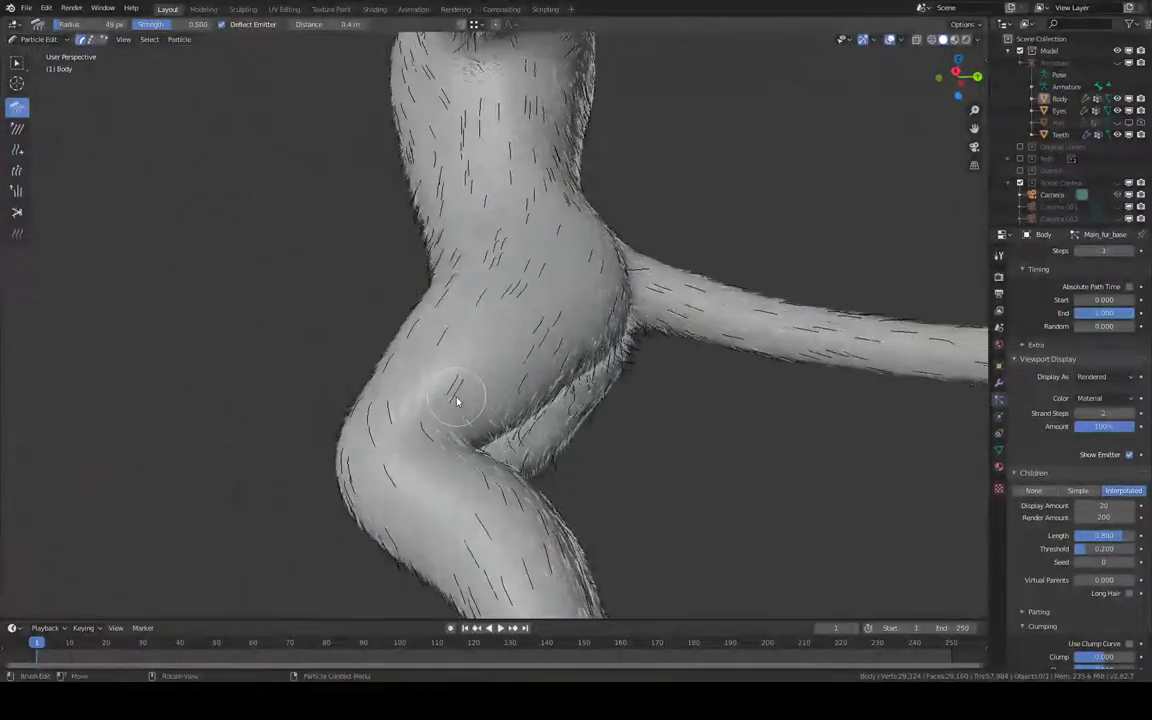
# Zoom and orbit in on the crotch and inner thighs from below.
pyautogui.scroll(1, 456, 401)
pyautogui.scroll(2, 458, 373)
pyautogui.scroll(2, 491, 265)
pyautogui.scroll(2, 470, 373)
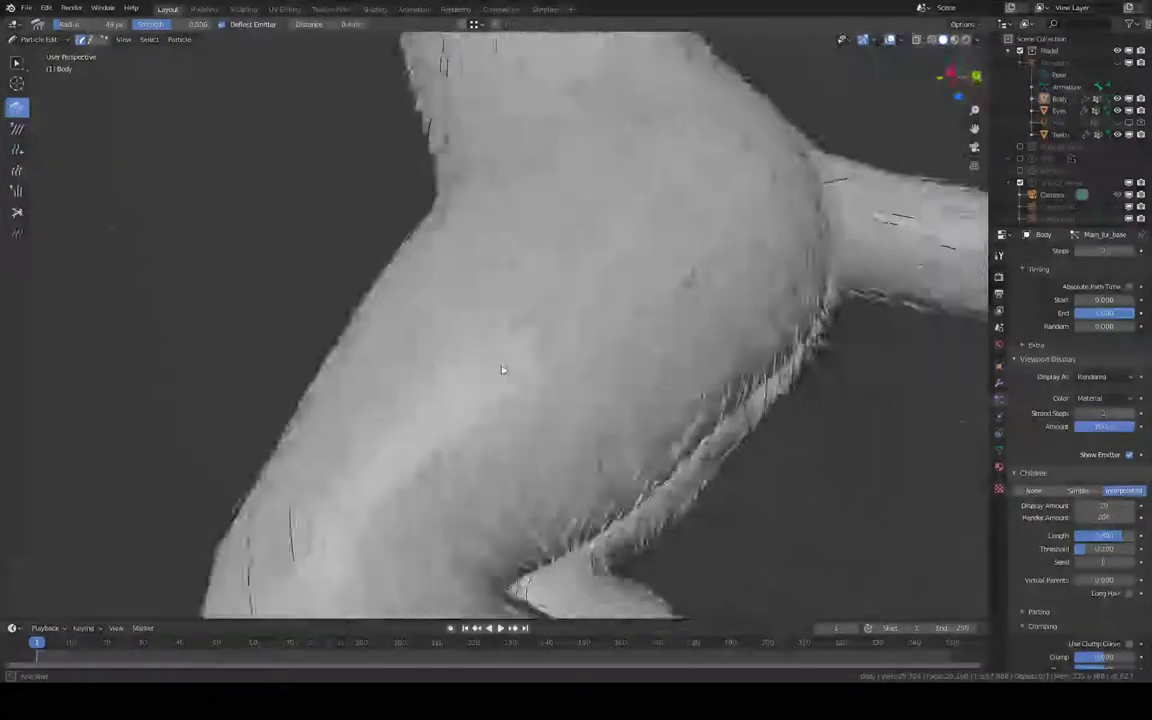
pyautogui.scroll(-3, 502, 370)
pyautogui.moveTo(560, 419)
pyautogui.mouseDown(button='middle')
pyautogui.moveTo(489, 411)
pyautogui.moveTo(527, 386)
pyautogui.mouseUp(button='middle')
pyautogui.scroll(2, 431, 343)
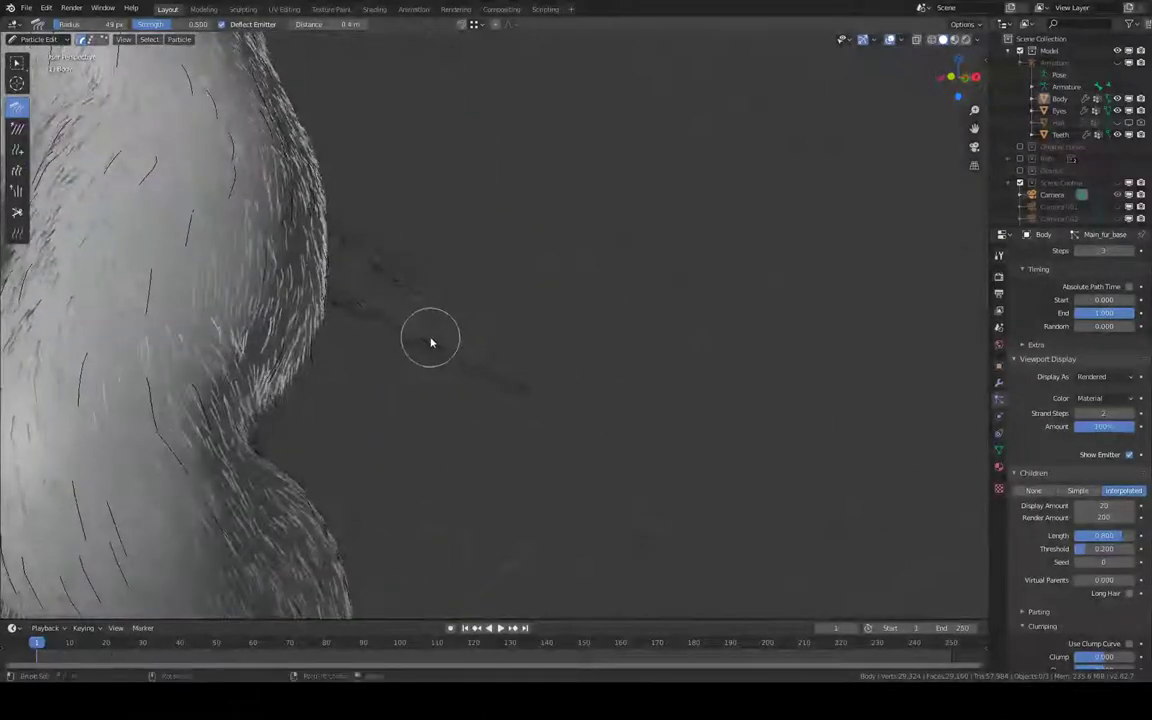
pyautogui.moveTo(431, 343)
pyautogui.mouseDown(button='middle')
pyautogui.moveTo(586, 391)
pyautogui.moveTo(645, 325)
pyautogui.mouseUp(button='middle')
pyautogui.moveTo(563, 338); pyautogui.dragTo(617, 418, button='middle')
pyautogui.scroll(2, 617, 418)
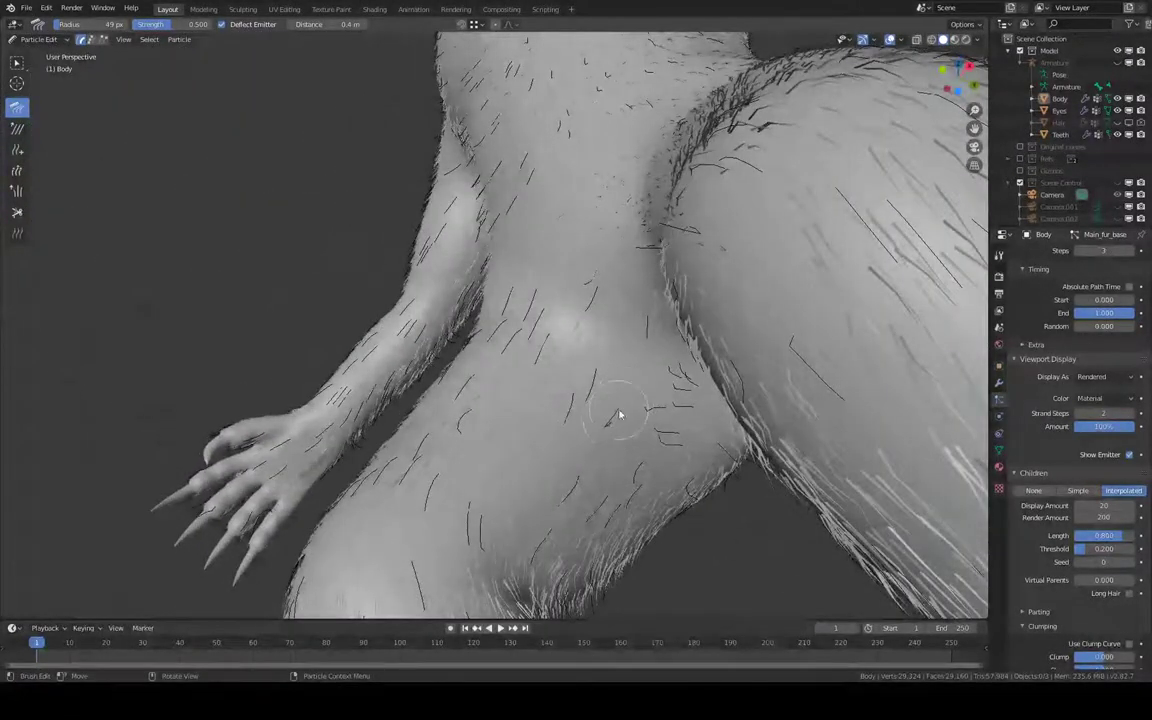
pyautogui.moveTo(479, 423)
pyautogui.mouseDown(button='middle')
pyautogui.moveTo(522, 445)
pyautogui.moveTo(428, 418)
pyautogui.mouseUp(button='middle')
pyautogui.moveTo(394, 457)
pyautogui.mouseDown(button='middle')
pyautogui.moveTo(525, 386)
pyautogui.moveTo(535, 334)
pyautogui.moveTo(563, 321)
pyautogui.moveTo(602, 399)
pyautogui.moveTo(600, 432)
pyautogui.mouseUp(button='middle')
# Orbit around the lower body to a straight-on back view of the torso.
pyautogui.scroll(-4, 600, 432)
pyautogui.moveTo(600, 546)
pyautogui.mouseDown(button='middle')
pyautogui.moveTo(537, 488)
pyautogui.moveTo(566, 404)
pyautogui.moveTo(571, 460)
pyautogui.moveTo(594, 349)
pyautogui.moveTo(608, 354)
pyautogui.mouseUp(button='middle')
pyautogui.scroll(2, 537, 488)
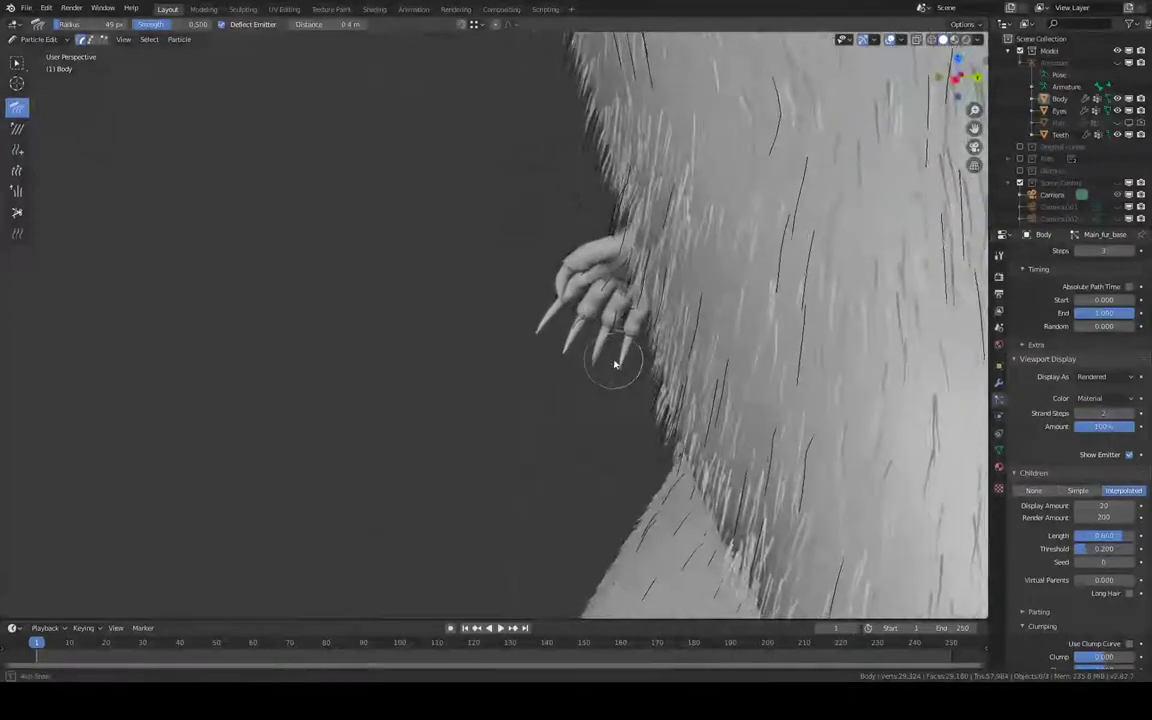
pyautogui.moveTo(648, 433)
pyautogui.mouseDown(button='middle')
pyautogui.moveTo(656, 404)
pyautogui.moveTo(769, 329)
pyautogui.moveTo(599, 453)
pyautogui.moveTo(657, 299)
pyautogui.mouseUp(button='middle')
pyautogui.moveTo(601, 383); pyautogui.dragTo(576, 441, button='middle')
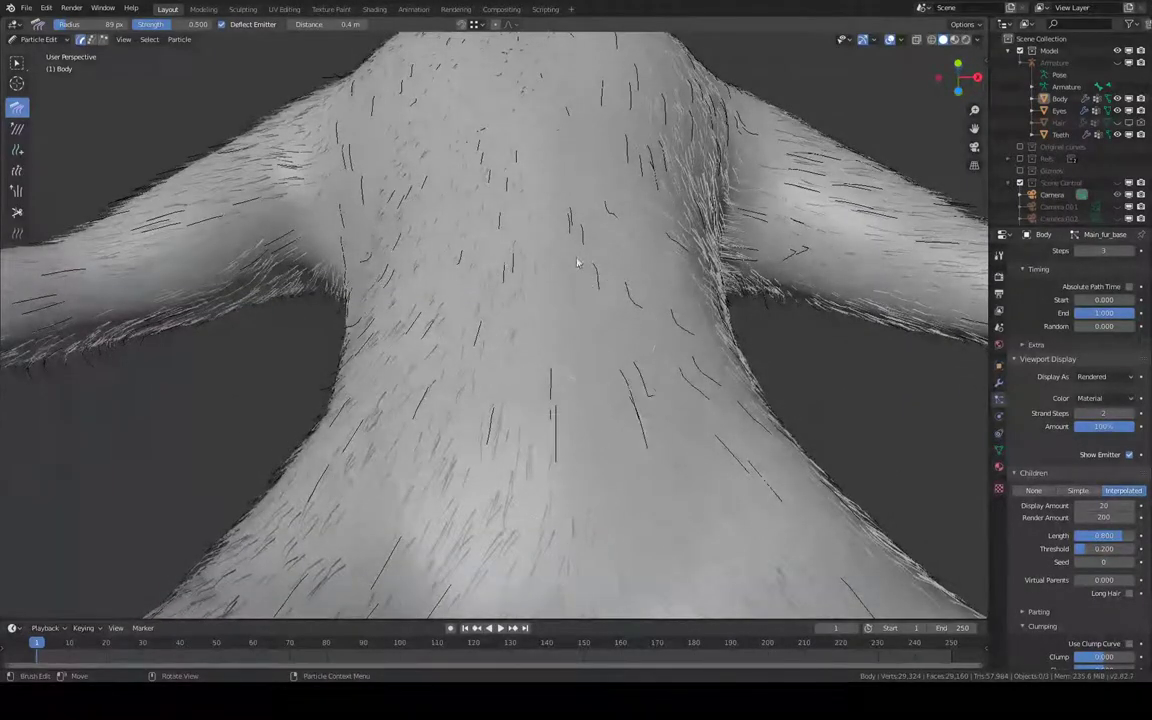
# Orbit from the arm across the back and shoulders to the creature's neck.
pyautogui.moveTo(603, 387)
pyautogui.mouseDown(button='middle')
pyautogui.moveTo(602, 357)
pyautogui.moveTo(494, 424)
pyautogui.moveTo(550, 408)
pyautogui.moveTo(602, 332)
pyautogui.moveTo(663, 363)
pyautogui.moveTo(638, 343)
pyautogui.moveTo(530, 347)
pyautogui.moveTo(663, 347)
pyautogui.moveTo(591, 389)
pyautogui.moveTo(566, 314)
pyautogui.moveTo(450, 284)
pyautogui.mouseUp(button='middle')
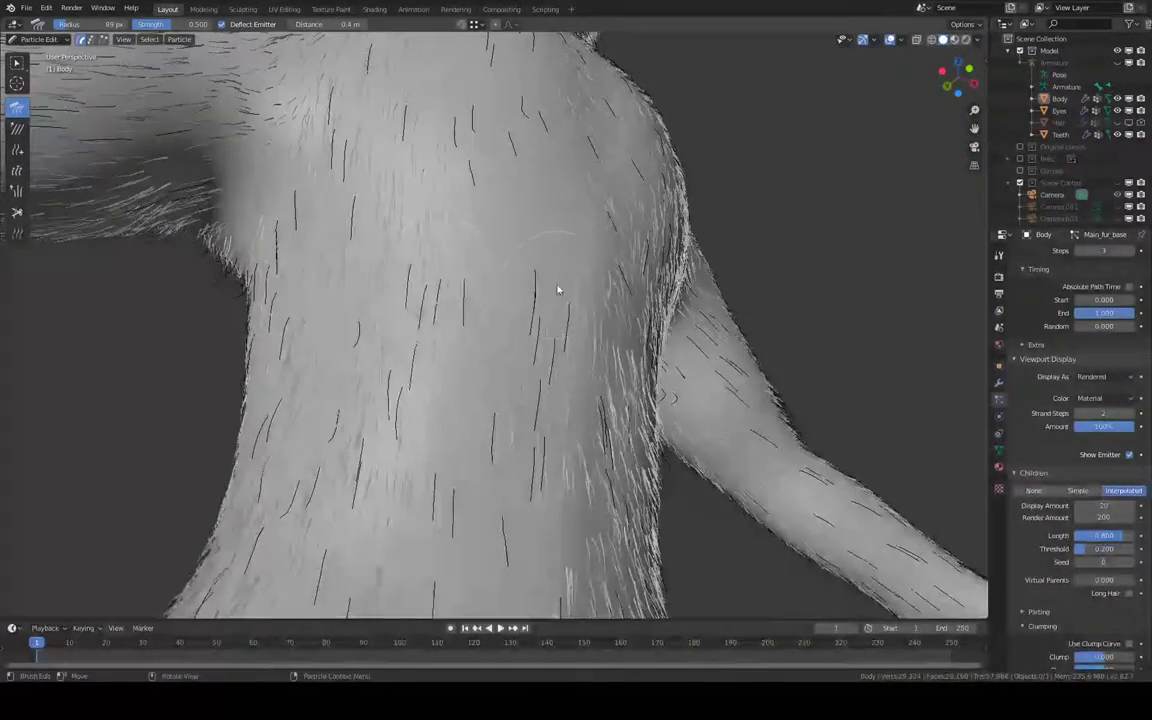
pyautogui.moveTo(558, 290)
pyautogui.mouseDown(button='middle')
pyautogui.moveTo(468, 352)
pyautogui.moveTo(478, 334)
pyautogui.moveTo(563, 373)
pyautogui.moveTo(590, 358)
pyautogui.moveTo(514, 360)
pyautogui.moveTo(643, 337)
pyautogui.moveTo(590, 328)
pyautogui.mouseUp(button='middle')
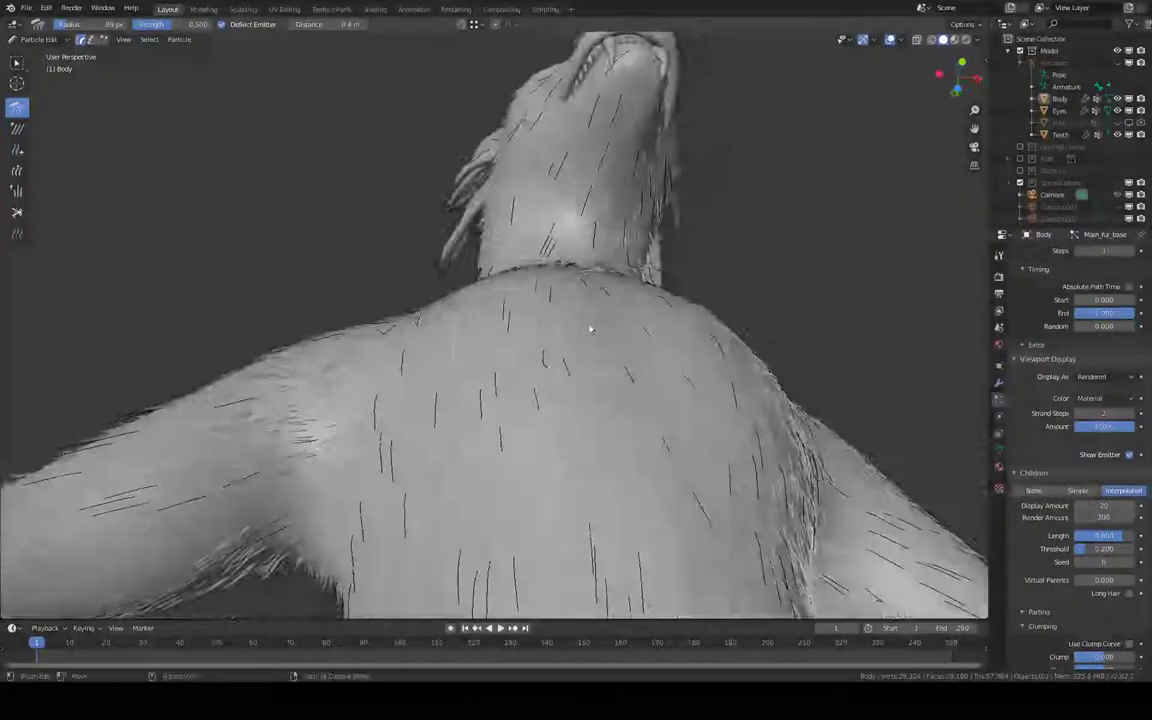
pyautogui.moveTo(518, 456)
pyautogui.mouseDown(button='middle')
pyautogui.moveTo(577, 362)
pyautogui.moveTo(527, 347)
pyautogui.moveTo(586, 288)
pyautogui.moveTo(647, 352)
pyautogui.moveTo(699, 357)
pyautogui.moveTo(689, 383)
pyautogui.moveTo(617, 355)
pyautogui.moveTo(565, 257)
pyautogui.moveTo(450, 411)
pyautogui.moveTo(532, 319)
pyautogui.moveTo(503, 318)
pyautogui.moveTo(435, 357)
pyautogui.moveTo(327, 286)
pyautogui.moveTo(348, 387)
pyautogui.mouseUp(button='middle')
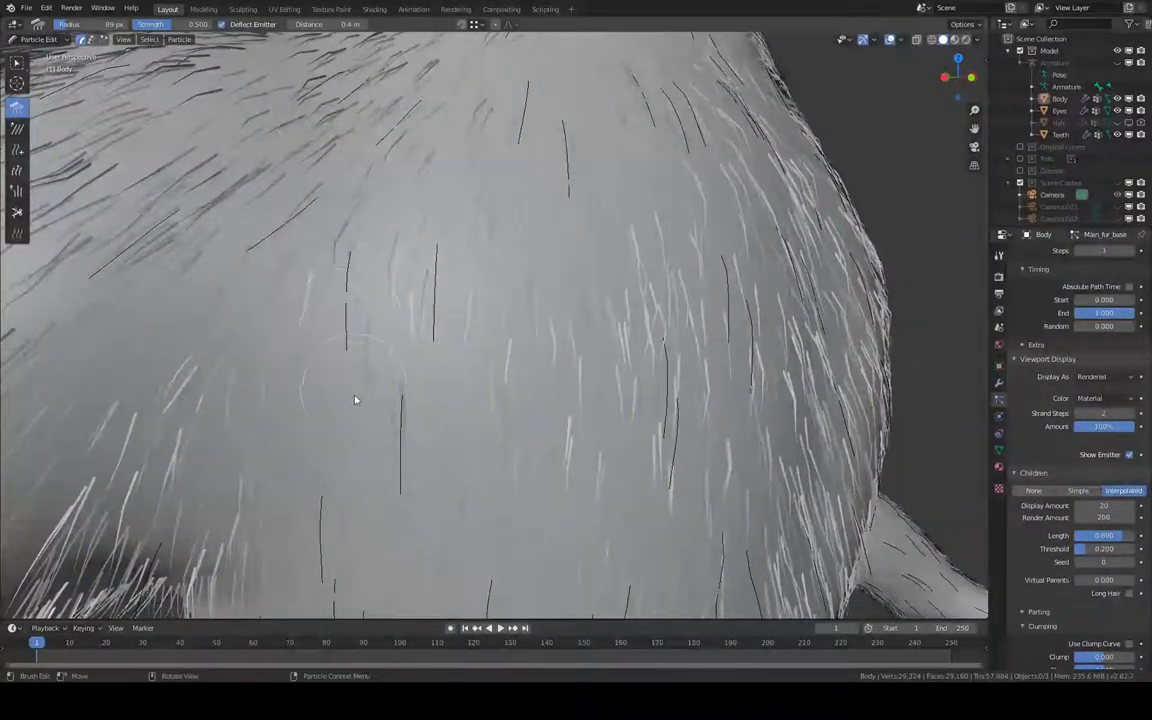
pyautogui.moveTo(599, 296)
pyautogui.mouseDown(button='middle')
pyautogui.moveTo(666, 270)
pyautogui.moveTo(630, 356)
pyautogui.moveTo(759, 234)
pyautogui.moveTo(738, 260)
pyautogui.moveTo(681, 244)
pyautogui.moveTo(662, 257)
pyautogui.moveTo(759, 303)
pyautogui.moveTo(666, 337)
pyautogui.moveTo(684, 348)
pyautogui.moveTo(684, 332)
pyautogui.moveTo(575, 321)
pyautogui.mouseUp(button='middle')
pyautogui.moveTo(871, 259)
pyautogui.mouseDown(button='middle')
pyautogui.moveTo(496, 234)
pyautogui.moveTo(565, 233)
pyautogui.mouseUp(button='middle')
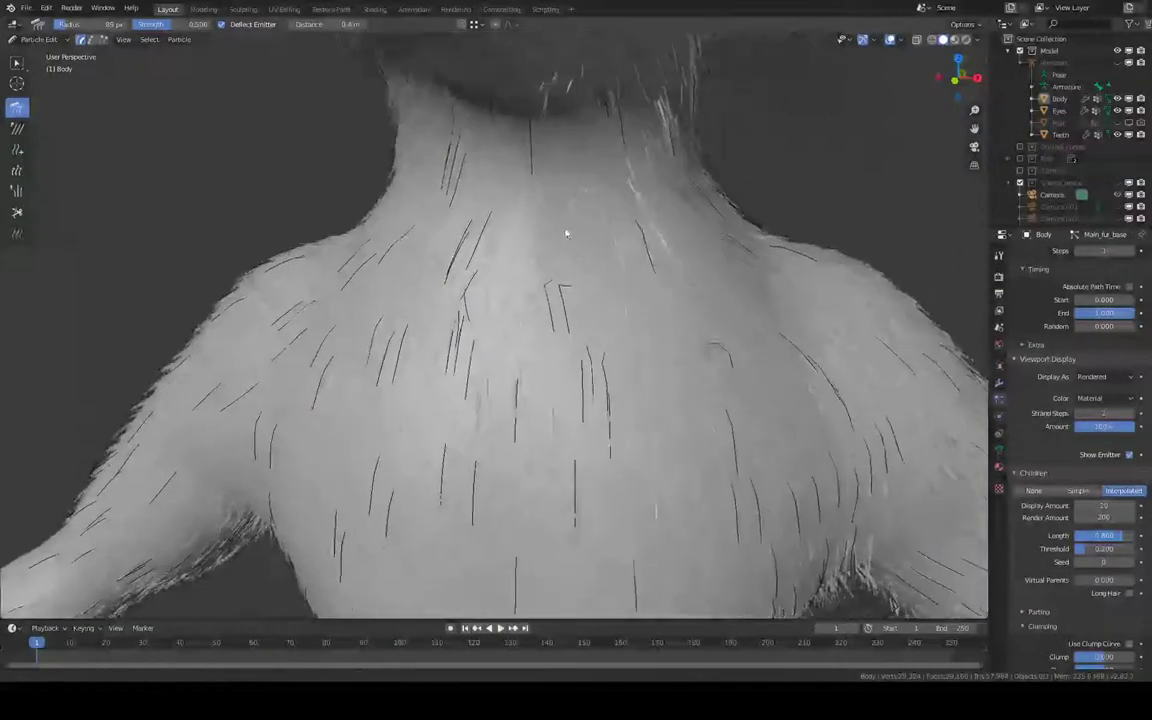
pyautogui.moveTo(643, 352)
pyautogui.mouseDown(button='middle')
pyautogui.moveTo(527, 311)
pyautogui.moveTo(547, 281)
pyautogui.mouseUp(button='middle')
pyautogui.moveTo(634, 403); pyautogui.dragTo(613, 338, button='middle')
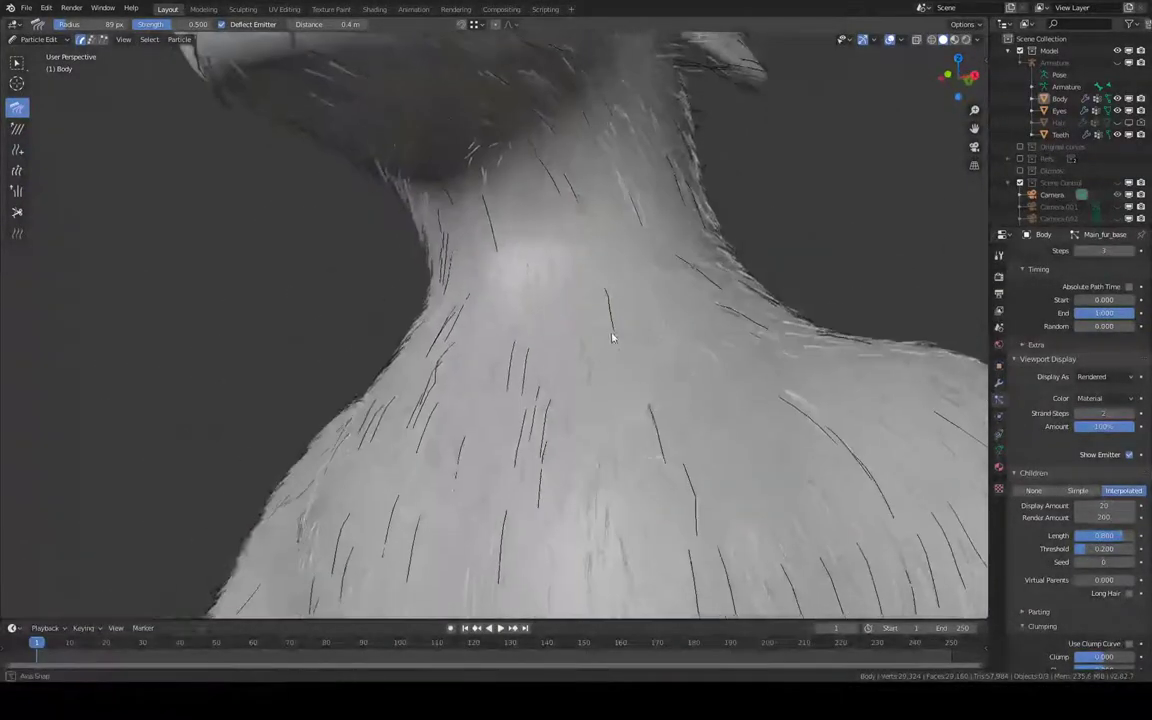
pyautogui.moveTo(688, 470)
pyautogui.mouseDown(button='middle')
pyautogui.moveTo(591, 216)
pyautogui.moveTo(612, 262)
pyautogui.moveTo(726, 236)
pyautogui.mouseUp(button='middle')
pyautogui.moveTo(688, 296)
pyautogui.mouseDown(button='middle')
pyautogui.moveTo(536, 322)
pyautogui.moveTo(476, 301)
pyautogui.moveTo(542, 306)
pyautogui.moveTo(658, 244)
pyautogui.moveTo(662, 212)
pyautogui.moveTo(698, 230)
pyautogui.moveTo(735, 303)
pyautogui.moveTo(686, 231)
pyautogui.mouseUp(button='middle')
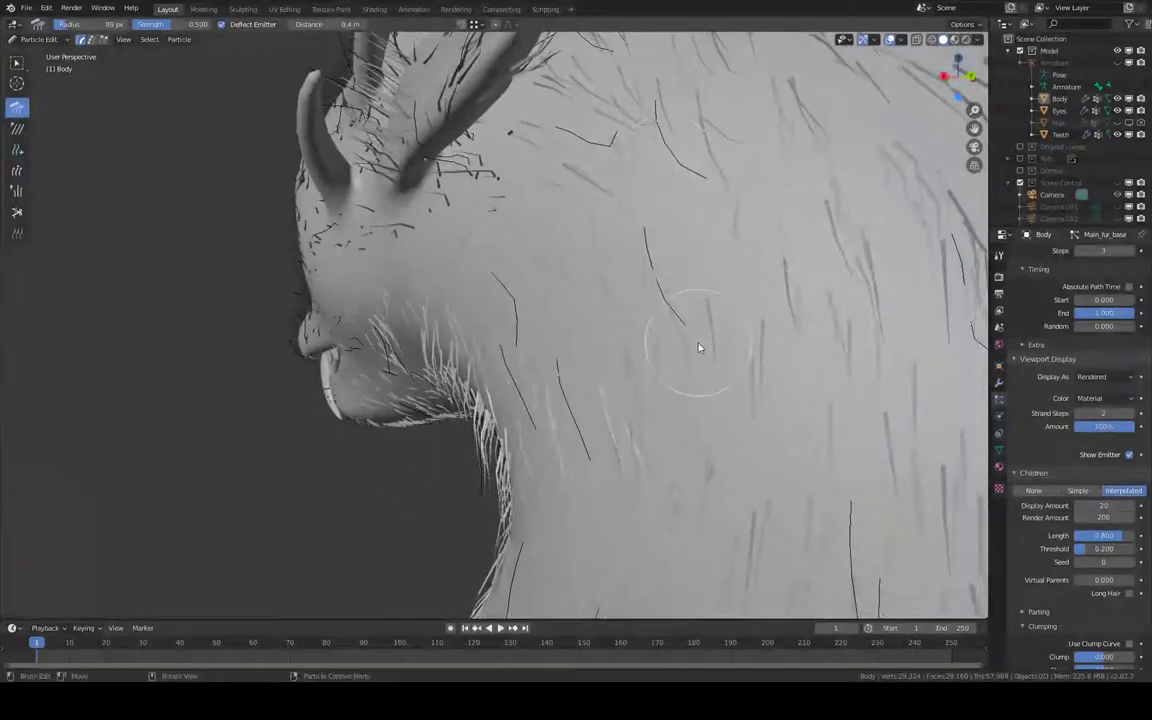
# Comb the neck hair below the ear down, then orbit around the jaw and snout.
pyautogui.moveTo(697, 345)
pyautogui.mouseDown(button='middle')
pyautogui.moveTo(514, 257)
pyautogui.moveTo(534, 216)
pyautogui.mouseUp(button='middle')
pyautogui.moveTo(595, 305); pyautogui.dragTo(573, 268)
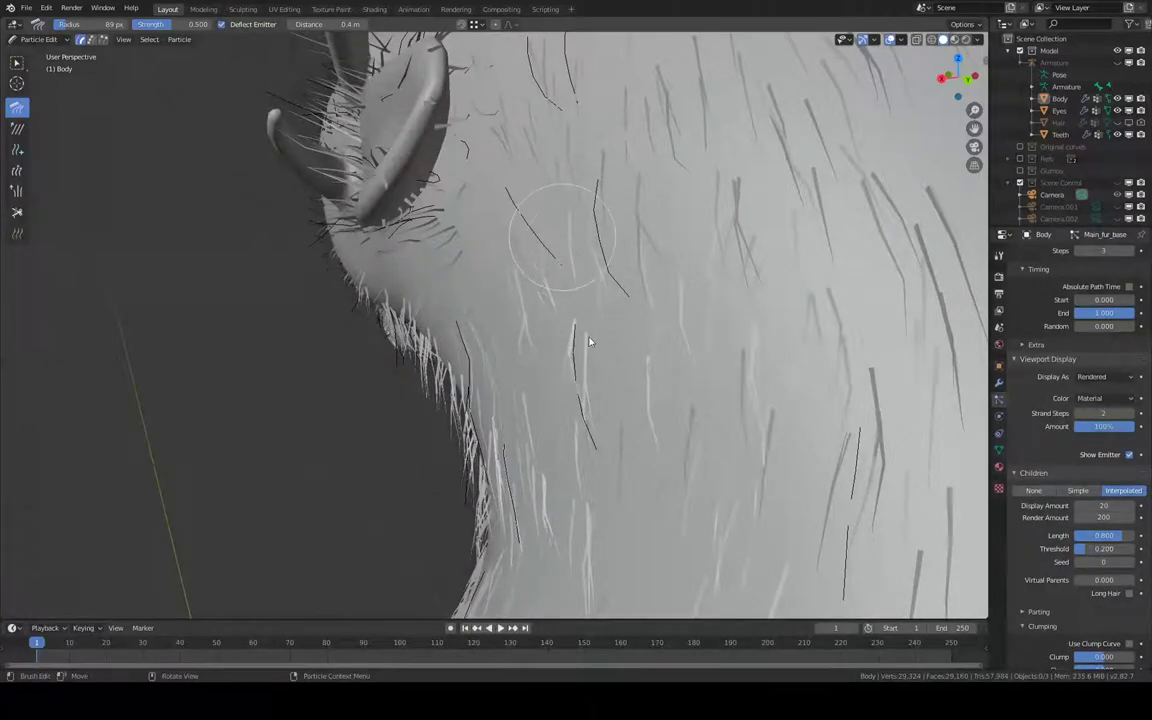
pyautogui.moveTo(584, 329)
pyautogui.mouseDown(button='middle')
pyautogui.moveTo(548, 283)
pyautogui.moveTo(543, 309)
pyautogui.moveTo(604, 291)
pyautogui.moveTo(687, 291)
pyautogui.moveTo(680, 265)
pyautogui.moveTo(537, 288)
pyautogui.moveTo(446, 272)
pyautogui.mouseUp(button='middle')
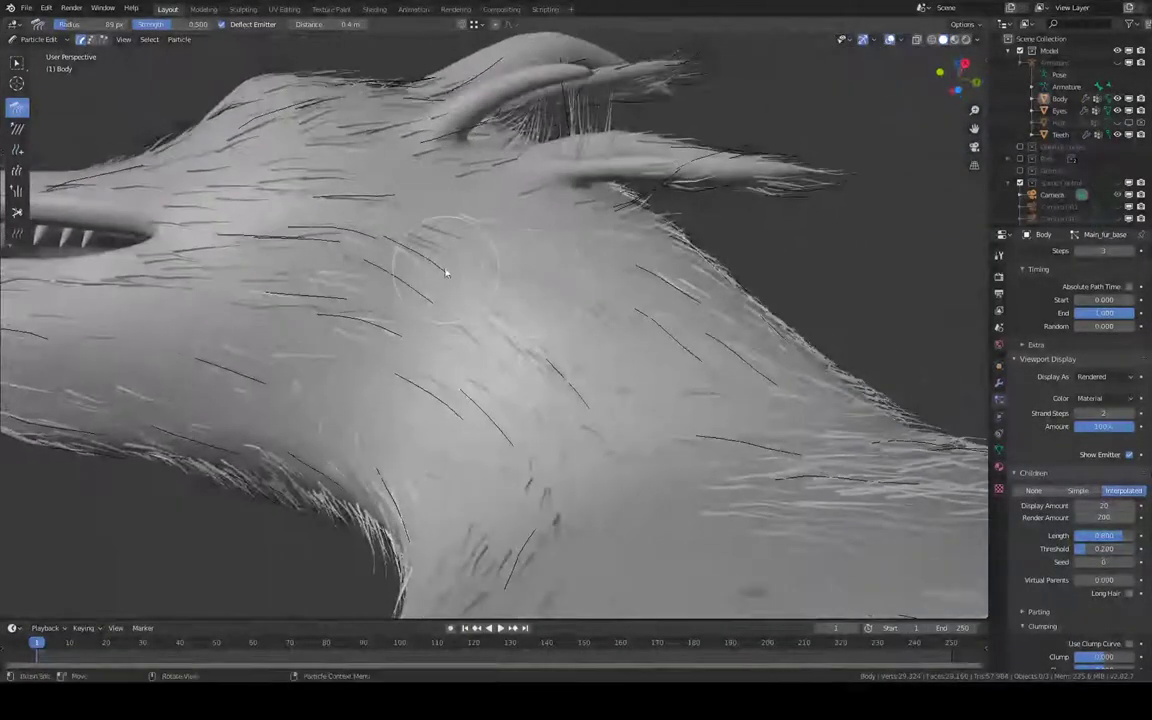
pyautogui.moveTo(494, 314)
pyautogui.mouseDown(button='middle')
pyautogui.moveTo(473, 357)
pyautogui.moveTo(483, 411)
pyautogui.moveTo(445, 440)
pyautogui.moveTo(386, 411)
pyautogui.mouseUp(button='middle')
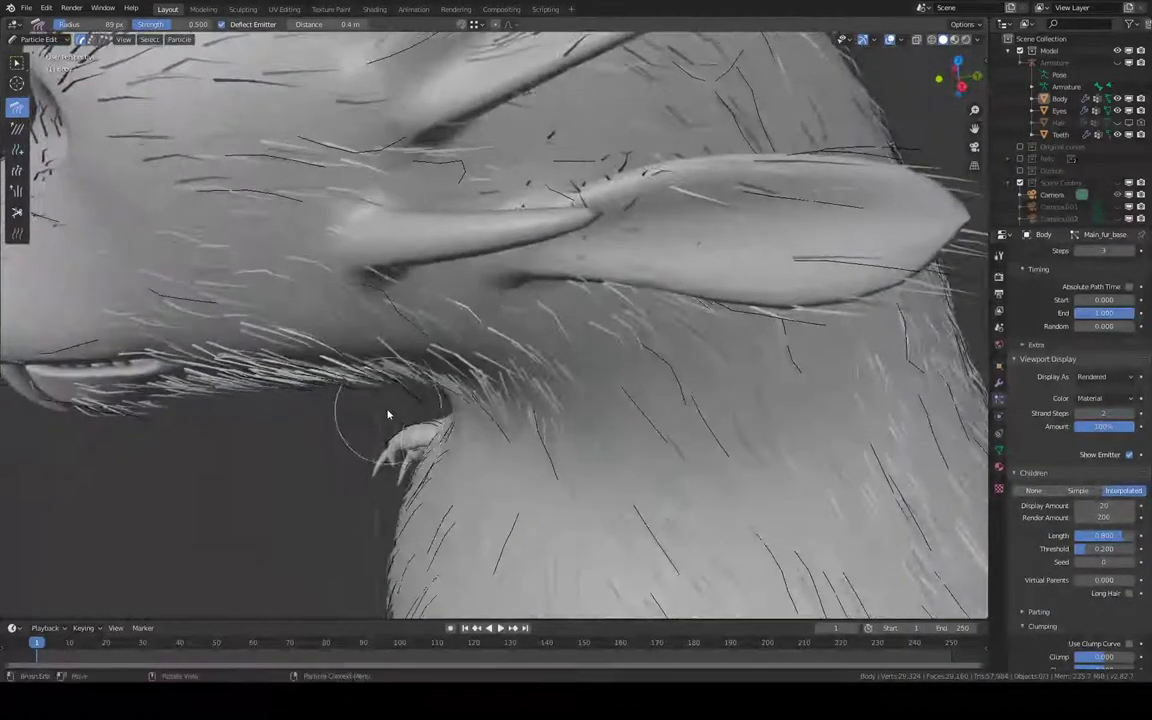
pyautogui.moveTo(396, 362)
pyautogui.mouseDown(button='middle')
pyautogui.moveTo(494, 273)
pyautogui.moveTo(437, 368)
pyautogui.moveTo(437, 334)
pyautogui.moveTo(527, 329)
pyautogui.moveTo(494, 331)
pyautogui.moveTo(386, 271)
pyautogui.mouseUp(button='middle')
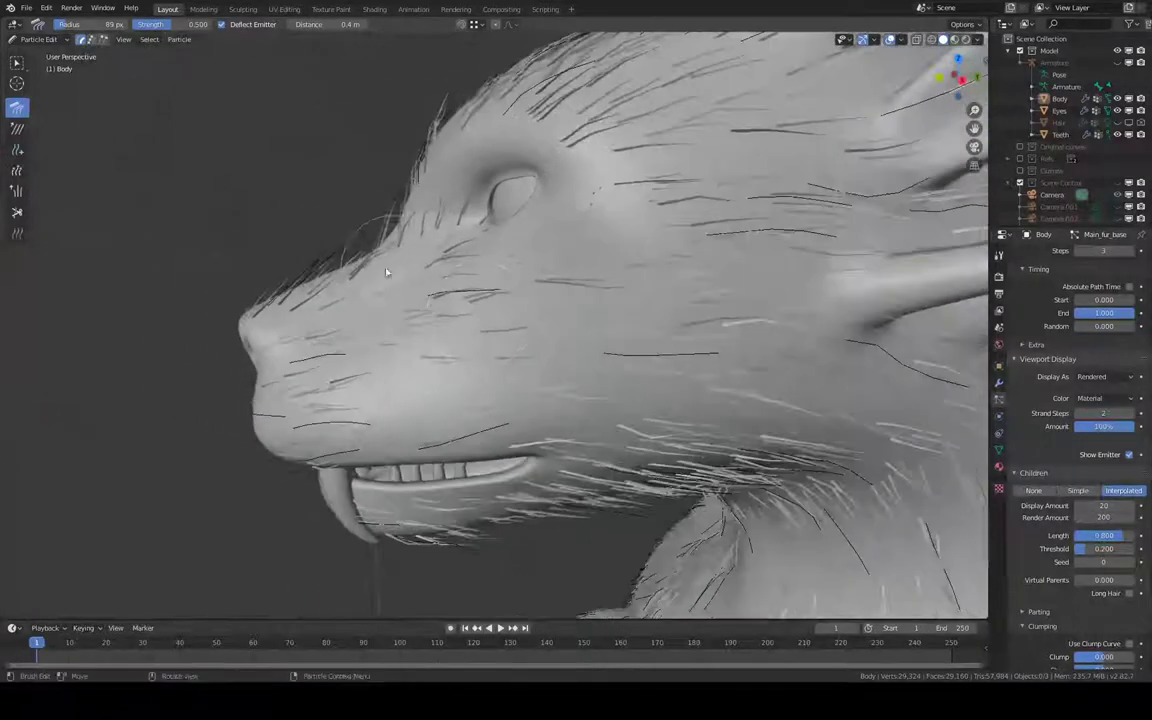
pyautogui.moveTo(337, 239); pyautogui.dragTo(325, 306, button='middle')
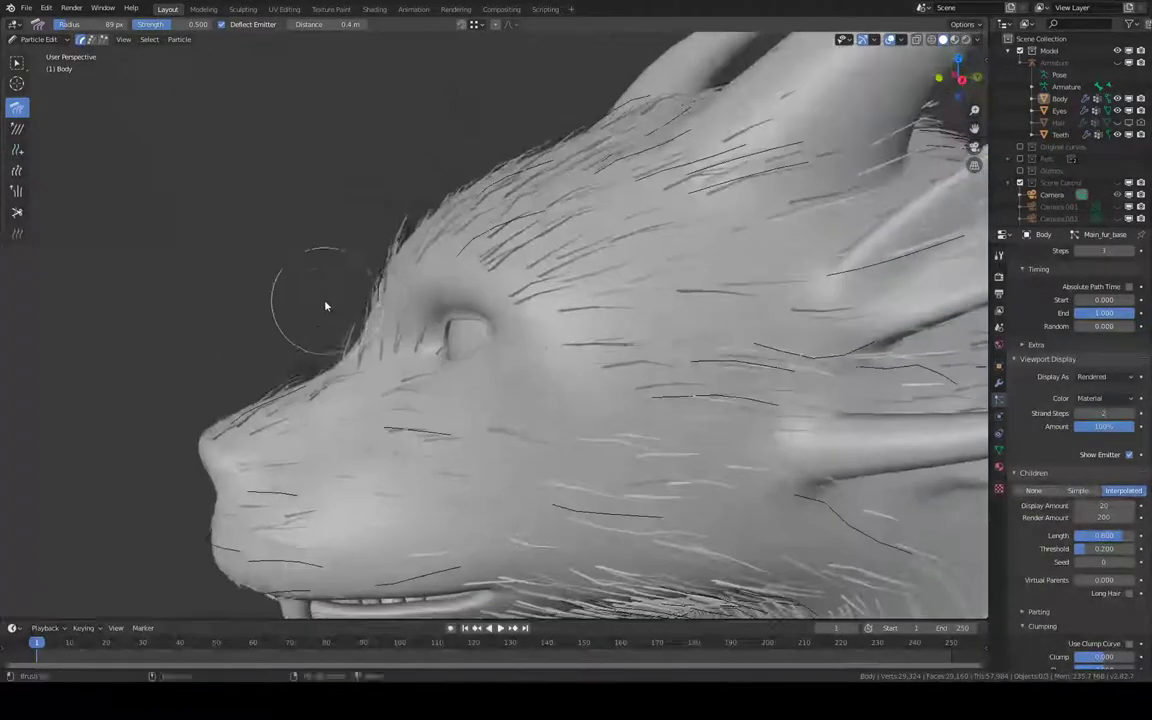
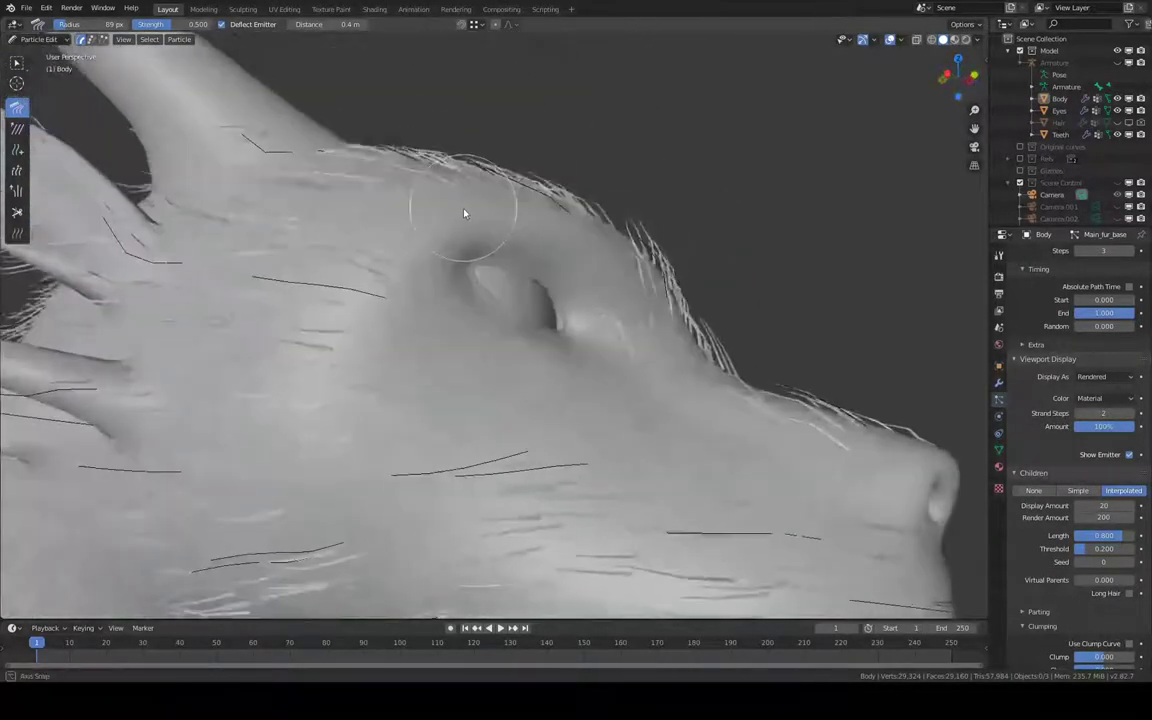
# Comb the hair above the eye and across the forehead flatter.
pyautogui.moveTo(463, 213)
pyautogui.mouseDown(button='middle')
pyautogui.moveTo(468, 258)
pyautogui.moveTo(586, 257)
pyautogui.moveTo(478, 249)
pyautogui.mouseUp(button='middle')
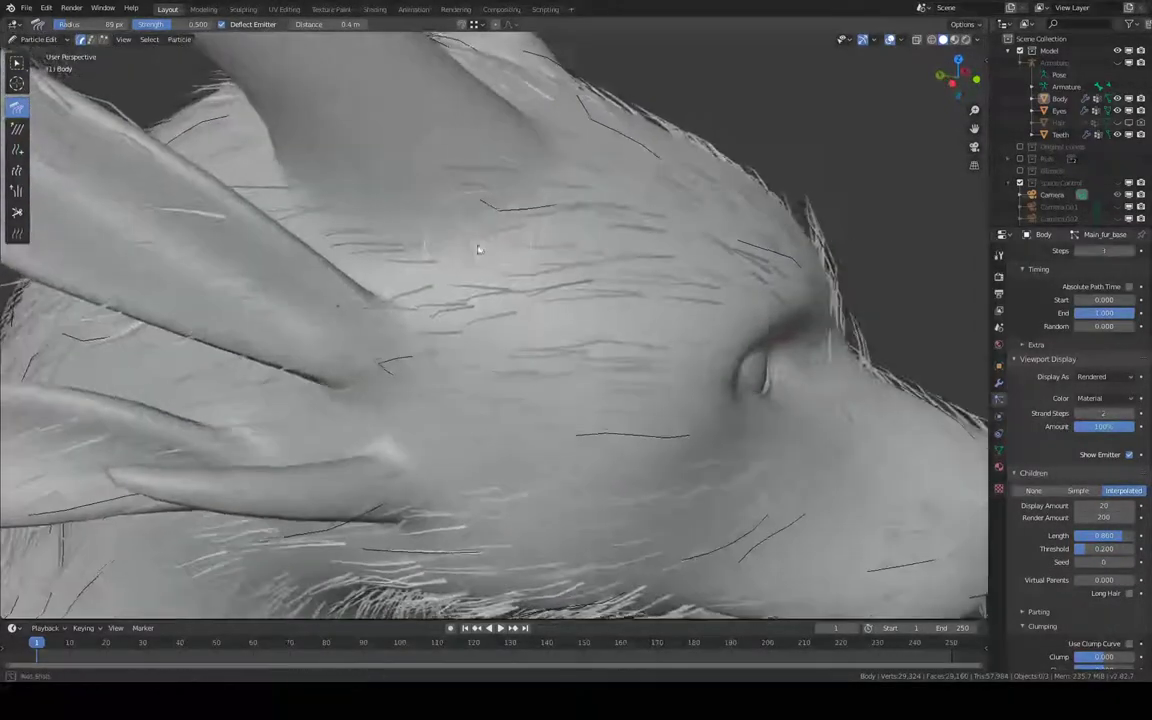
pyautogui.moveTo(372, 343); pyautogui.dragTo(332, 337)
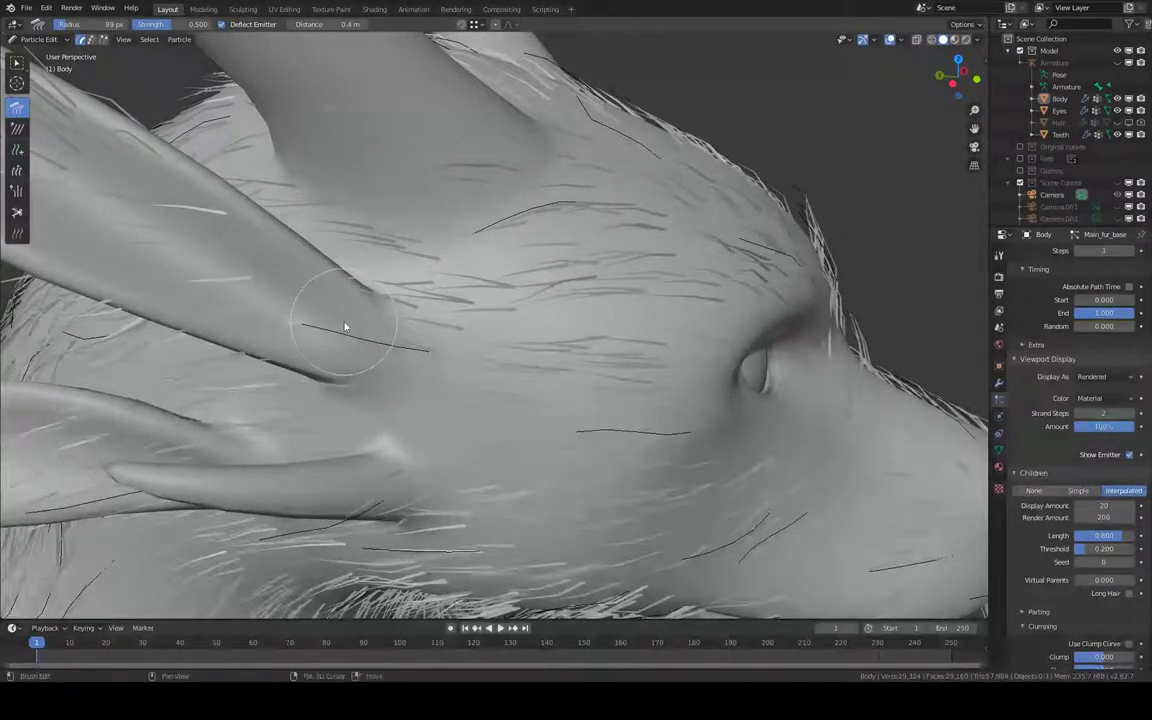
pyautogui.moveTo(345, 327); pyautogui.dragTo(659, 212, button='middle')
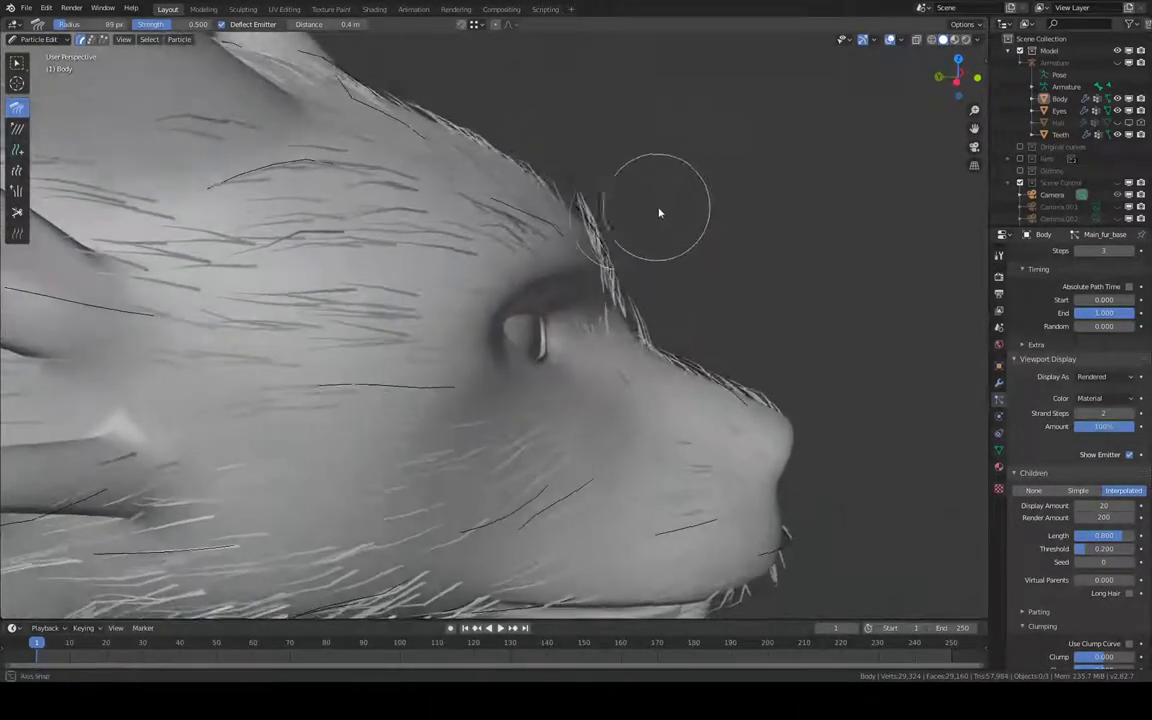
pyautogui.moveTo(659, 212)
pyautogui.mouseDown()
pyautogui.moveTo(620, 242)
pyautogui.moveTo(590, 185)
pyautogui.mouseUp()
pyautogui.moveTo(590, 185)
pyautogui.mouseDown(button='middle')
pyautogui.moveTo(523, 203)
pyautogui.moveTo(548, 167)
pyautogui.mouseUp(button='middle')
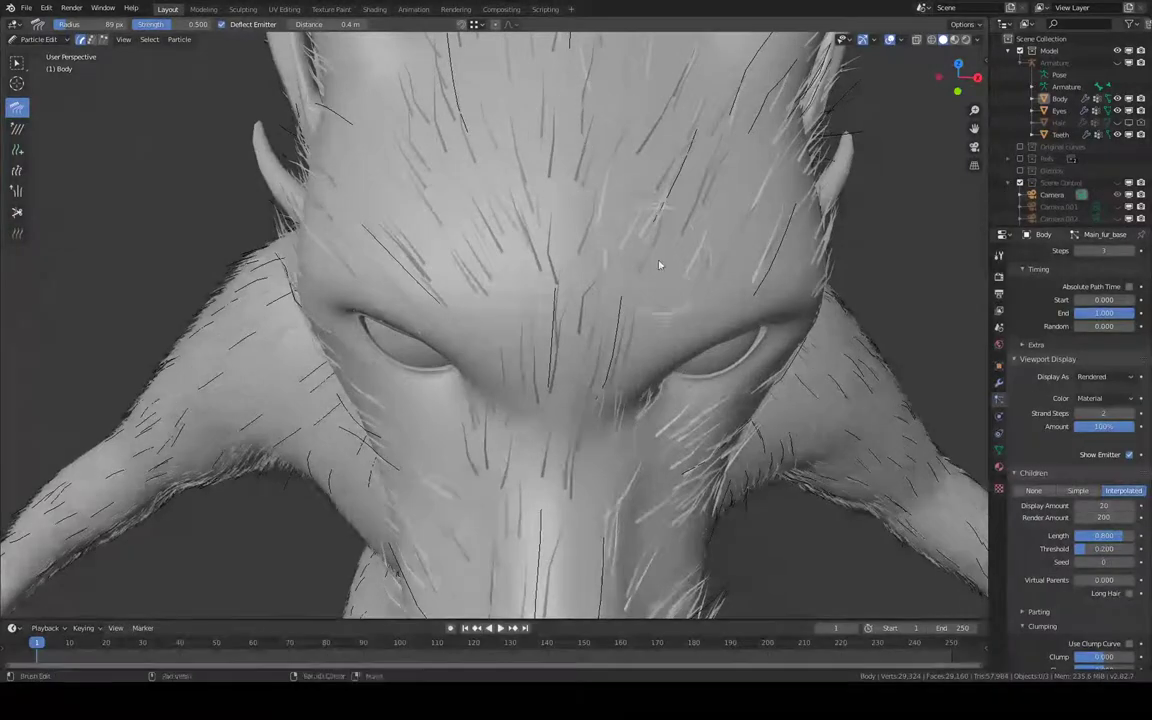
pyautogui.moveTo(655, 258)
pyautogui.mouseDown(button='middle')
pyautogui.moveTo(614, 159)
pyautogui.moveTo(553, 167)
pyautogui.moveTo(488, 154)
pyautogui.moveTo(488, 129)
pyautogui.moveTo(545, 95)
pyautogui.moveTo(591, 31)
pyautogui.moveTo(643, 20)
pyautogui.moveTo(655, 25)
pyautogui.moveTo(643, 152)
pyautogui.moveTo(671, 162)
pyautogui.moveTo(681, 139)
pyautogui.moveTo(677, 152)
pyautogui.moveTo(702, 165)
pyautogui.moveTo(656, 198)
pyautogui.moveTo(641, 174)
pyautogui.moveTo(625, 190)
pyautogui.moveTo(575, 316)
pyautogui.mouseUp(button='middle')
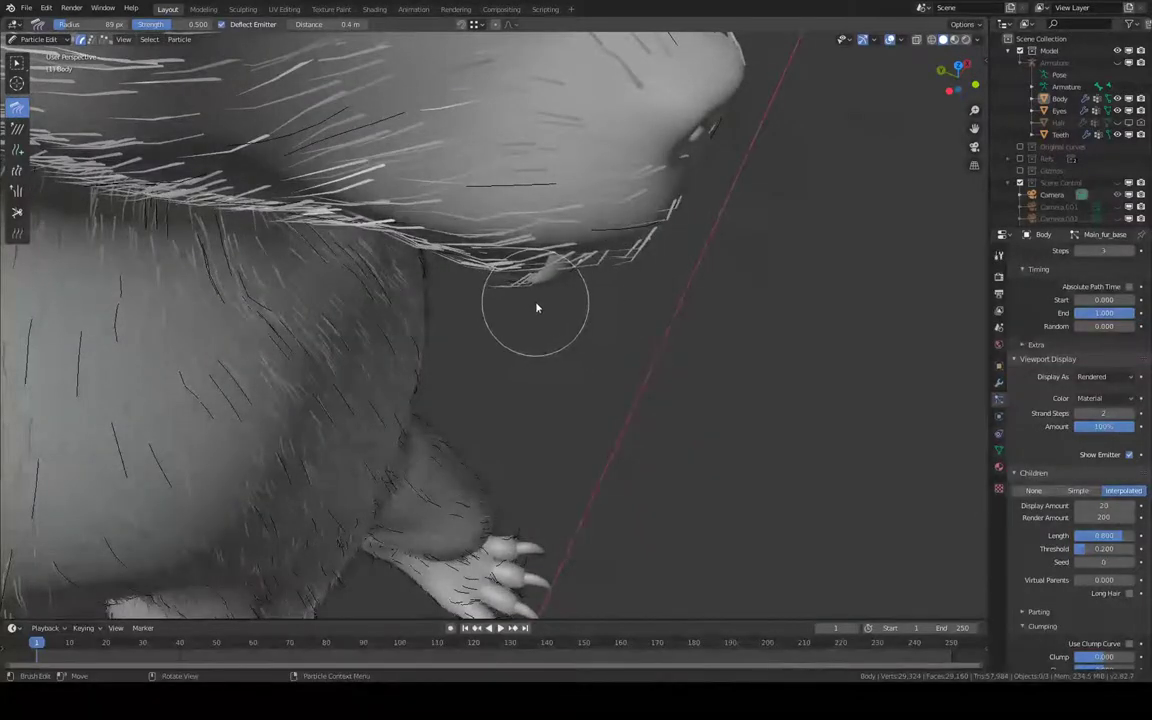
# Shrink the comb brush radius to 45 px and bring the chin hair into view.
pyautogui.press('f')
pyautogui.click(589, 314)
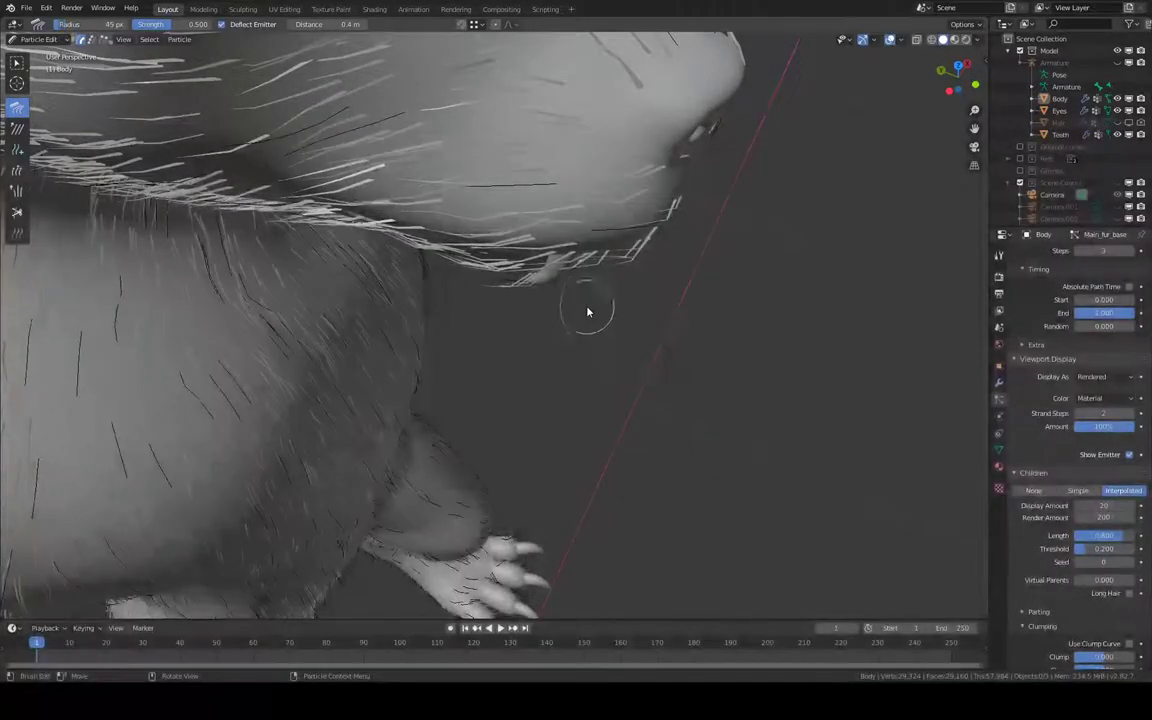
pyautogui.moveTo(589, 314); pyautogui.dragTo(609, 267, button='middle')
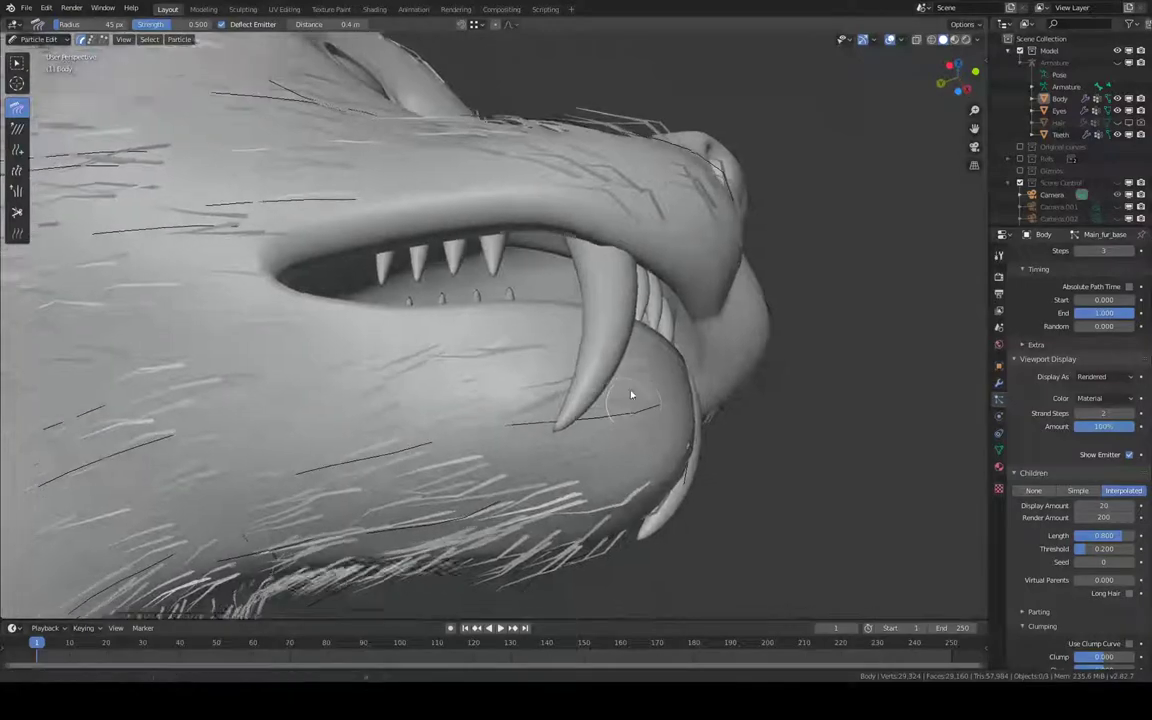
pyautogui.moveTo(631, 395); pyautogui.dragTo(614, 389, button='middle')
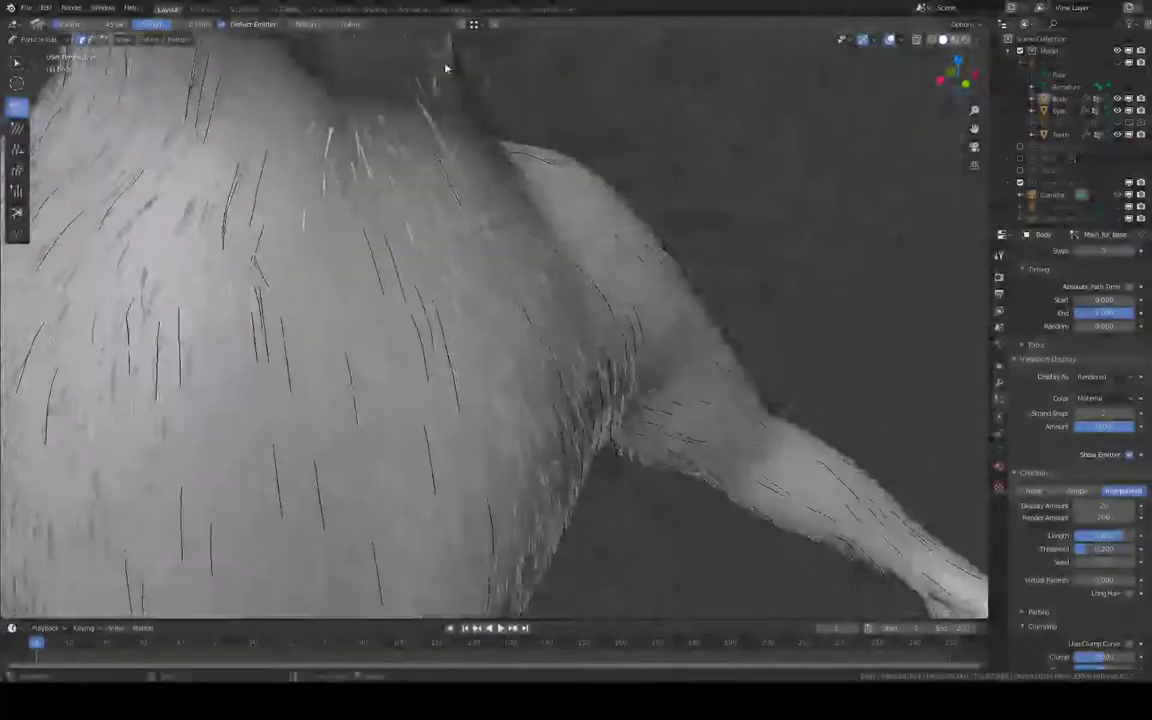
# Zoom in on the hairy fingers and set the comb brush radius to 74 px.
pyautogui.scroll(5, 599, 378)
pyautogui.scroll(3, 599, 378)
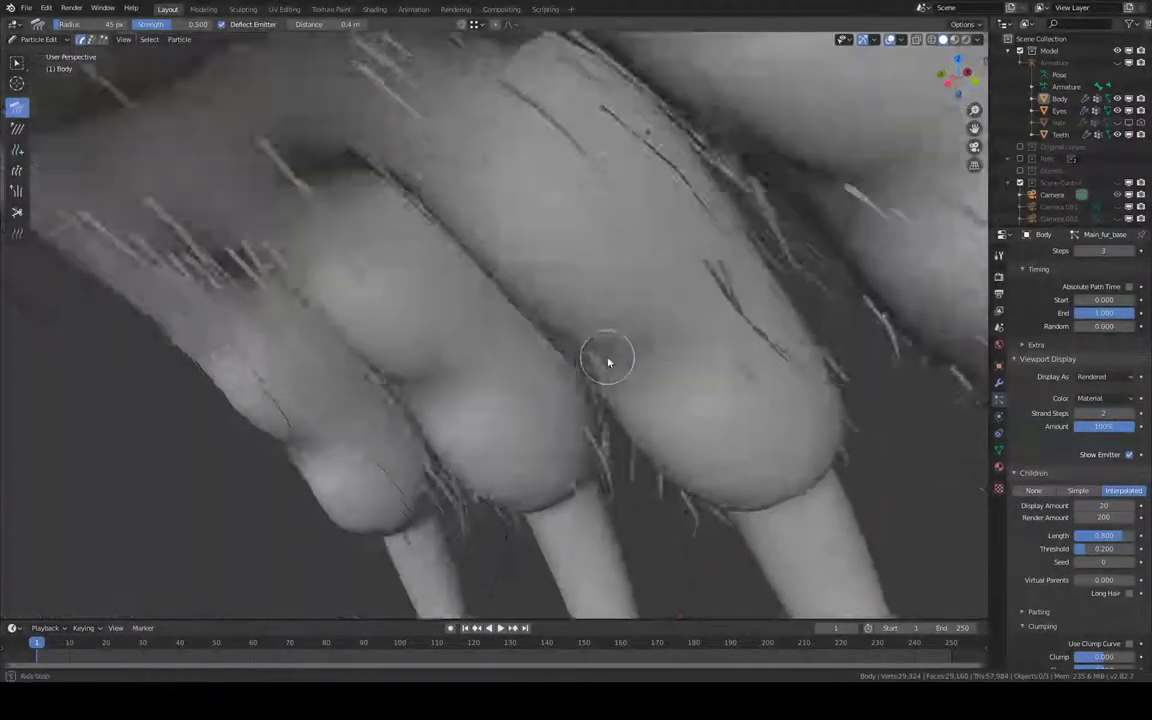
pyautogui.moveTo(604, 355)
pyautogui.mouseDown(button='middle')
pyautogui.moveTo(650, 328)
pyautogui.moveTo(637, 367)
pyautogui.moveTo(591, 319)
pyautogui.mouseUp(button='middle')
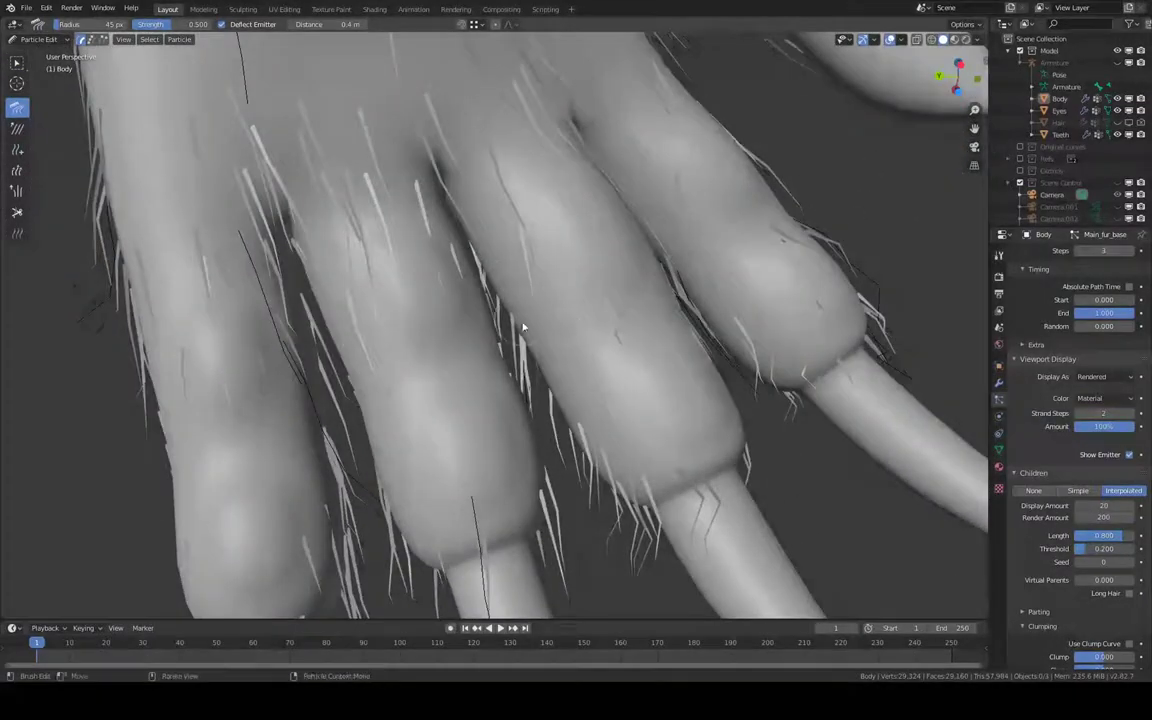
pyautogui.moveTo(505, 387); pyautogui.dragTo(478, 275, button='middle')
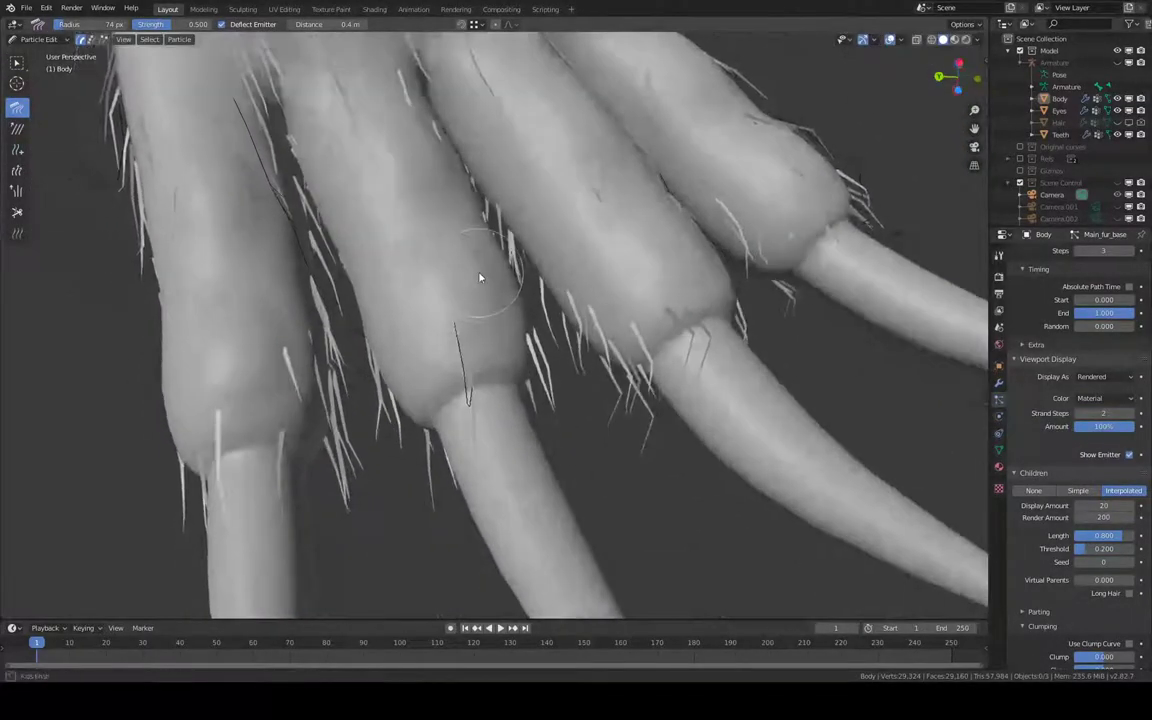
pyautogui.press('f')
pyautogui.click(490, 410)
# Comb the stray hair between the fingers, checking the hand from several angles.
pyautogui.moveTo(435, 351); pyautogui.dragTo(389, 366, button='middle')
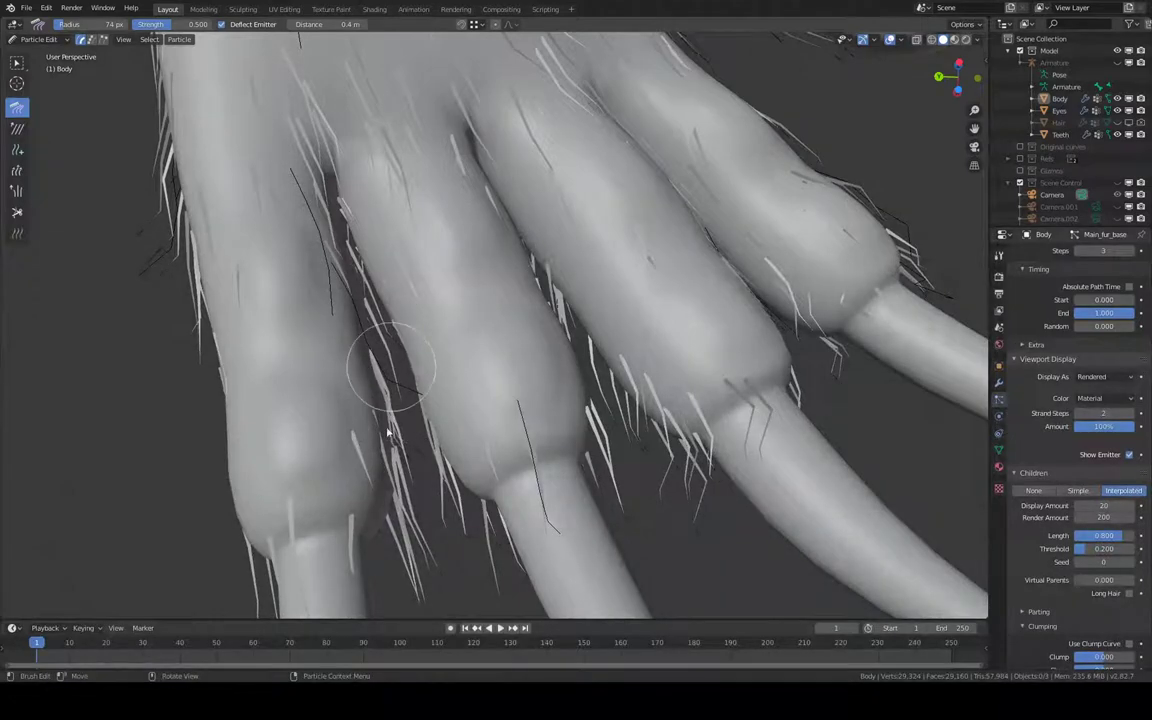
pyautogui.moveTo(388, 432); pyautogui.dragTo(377, 474)
pyautogui.moveTo(462, 315)
pyautogui.mouseDown(button='middle')
pyautogui.moveTo(422, 343)
pyautogui.moveTo(377, 461)
pyautogui.moveTo(486, 455)
pyautogui.moveTo(252, 305)
pyautogui.moveTo(427, 303)
pyautogui.moveTo(568, 257)
pyautogui.moveTo(669, 260)
pyautogui.moveTo(620, 237)
pyautogui.moveTo(625, 224)
pyautogui.moveTo(689, 254)
pyautogui.moveTo(582, 235)
pyautogui.moveTo(558, 217)
pyautogui.moveTo(576, 240)
pyautogui.mouseUp(button='middle')
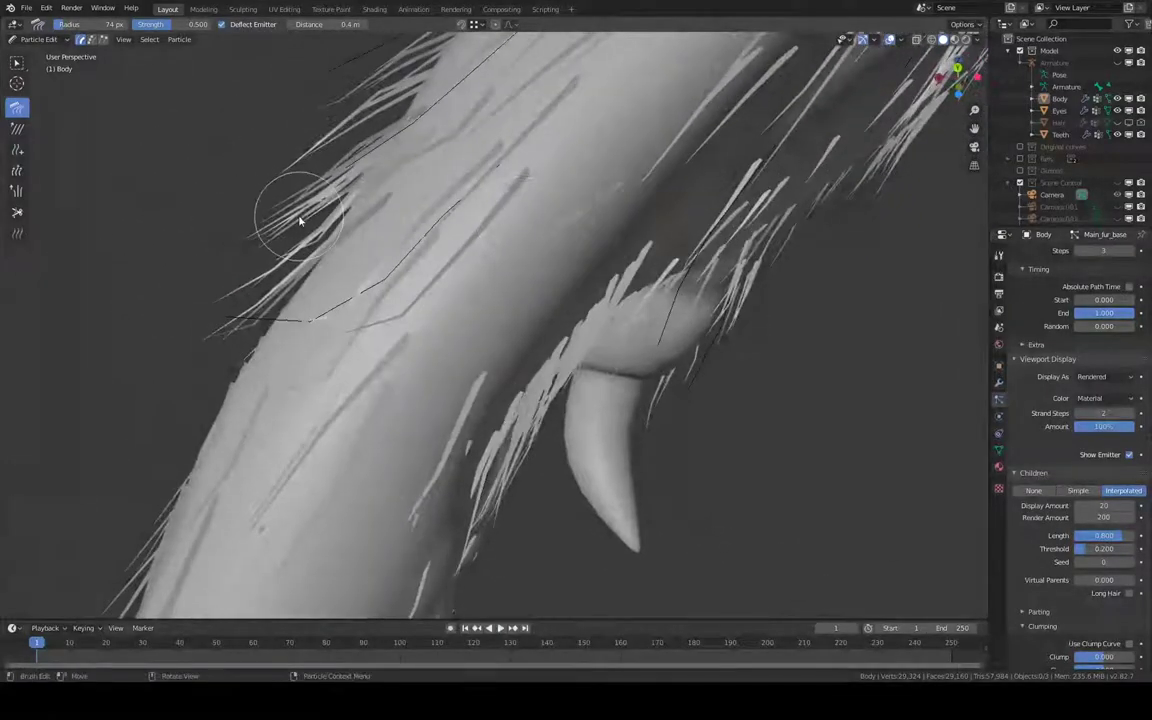
pyautogui.moveTo(230, 381)
pyautogui.mouseDown(button='middle')
pyautogui.moveTo(322, 305)
pyautogui.moveTo(434, 397)
pyautogui.moveTo(648, 480)
pyautogui.mouseUp(button='middle')
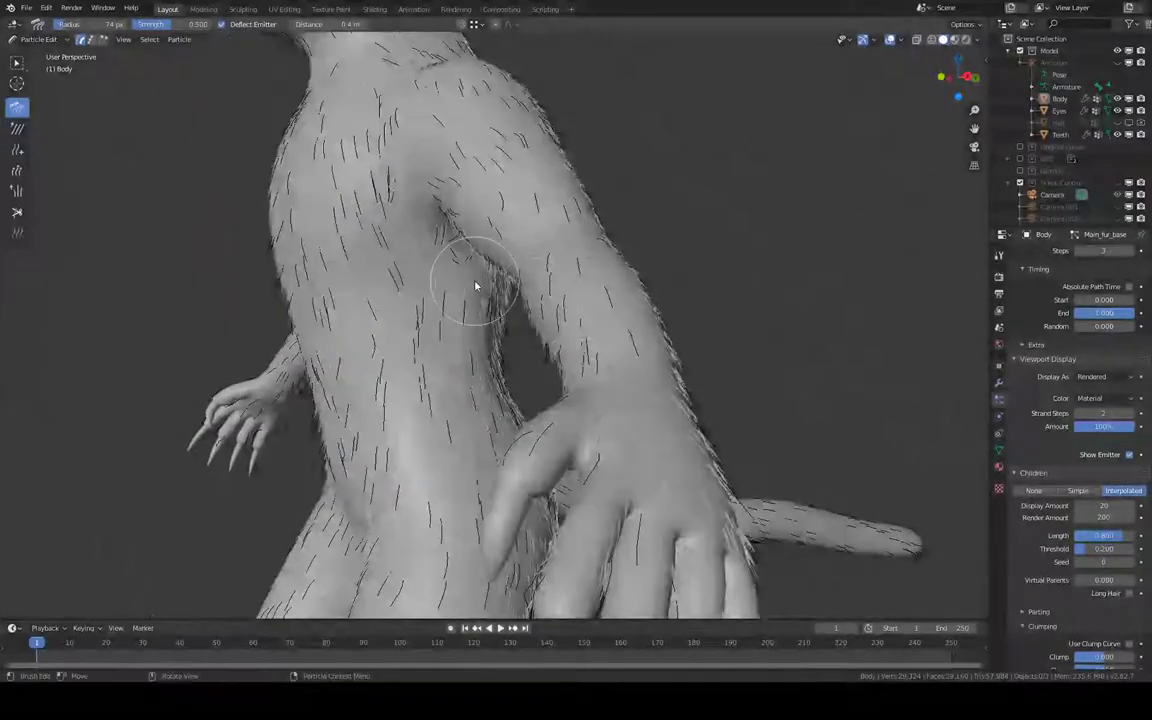
pyautogui.moveTo(476, 287)
pyautogui.mouseDown(button='middle')
pyautogui.moveTo(527, 321)
pyautogui.moveTo(515, 341)
pyautogui.moveTo(602, 360)
pyautogui.moveTo(670, 424)
pyautogui.moveTo(578, 334)
pyautogui.moveTo(663, 216)
pyautogui.moveTo(633, 313)
pyautogui.moveTo(527, 257)
pyautogui.moveTo(597, 342)
pyautogui.moveTo(630, 335)
pyautogui.moveTo(697, 357)
pyautogui.moveTo(766, 337)
pyautogui.moveTo(663, 283)
pyautogui.moveTo(601, 288)
pyautogui.moveTo(558, 206)
pyautogui.moveTo(512, 278)
pyautogui.moveTo(400, 333)
pyautogui.mouseUp(button='middle')
pyautogui.moveTo(378, 391)
pyautogui.mouseDown(button='middle')
pyautogui.moveTo(432, 356)
pyautogui.moveTo(309, 278)
pyautogui.moveTo(563, 345)
pyautogui.moveTo(661, 342)
pyautogui.moveTo(751, 303)
pyautogui.moveTo(810, 296)
pyautogui.moveTo(694, 350)
pyautogui.moveTo(609, 359)
pyautogui.moveTo(548, 342)
pyautogui.moveTo(756, 327)
pyautogui.moveTo(647, 313)
pyautogui.mouseUp(button='middle')
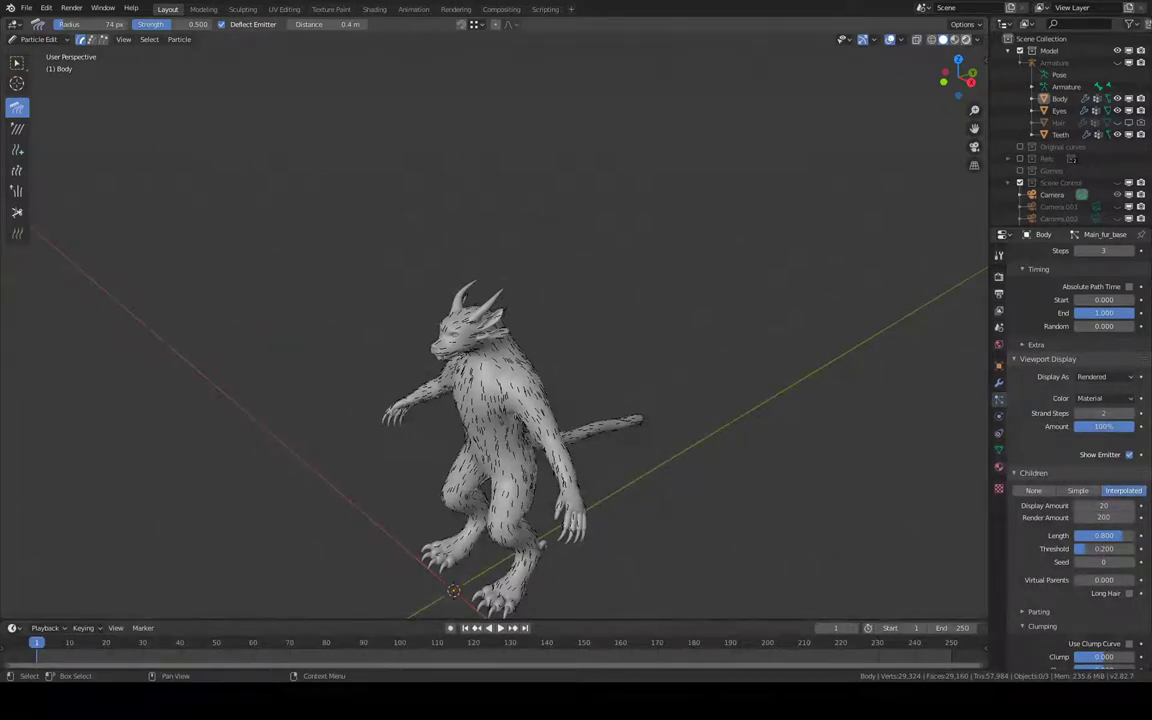
# Switch the viewport to Rendered shading and return to Object Mode.
pyautogui.press('z')
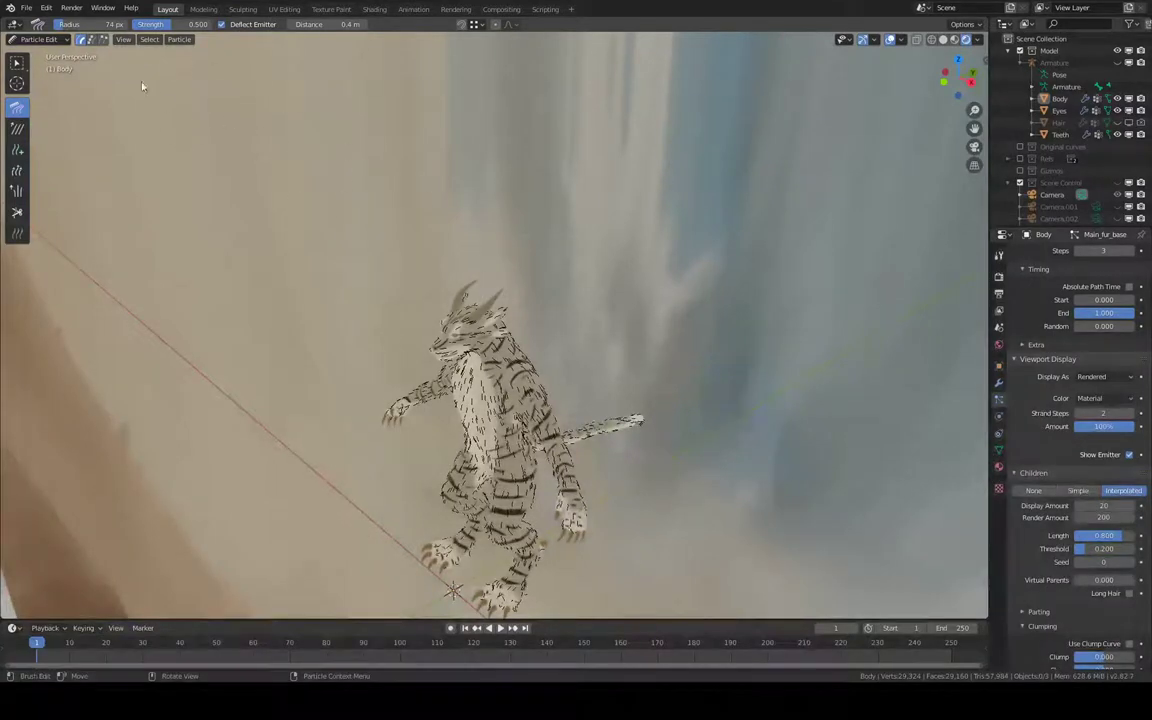
pyautogui.click(64, 40)
pyautogui.press('Return')
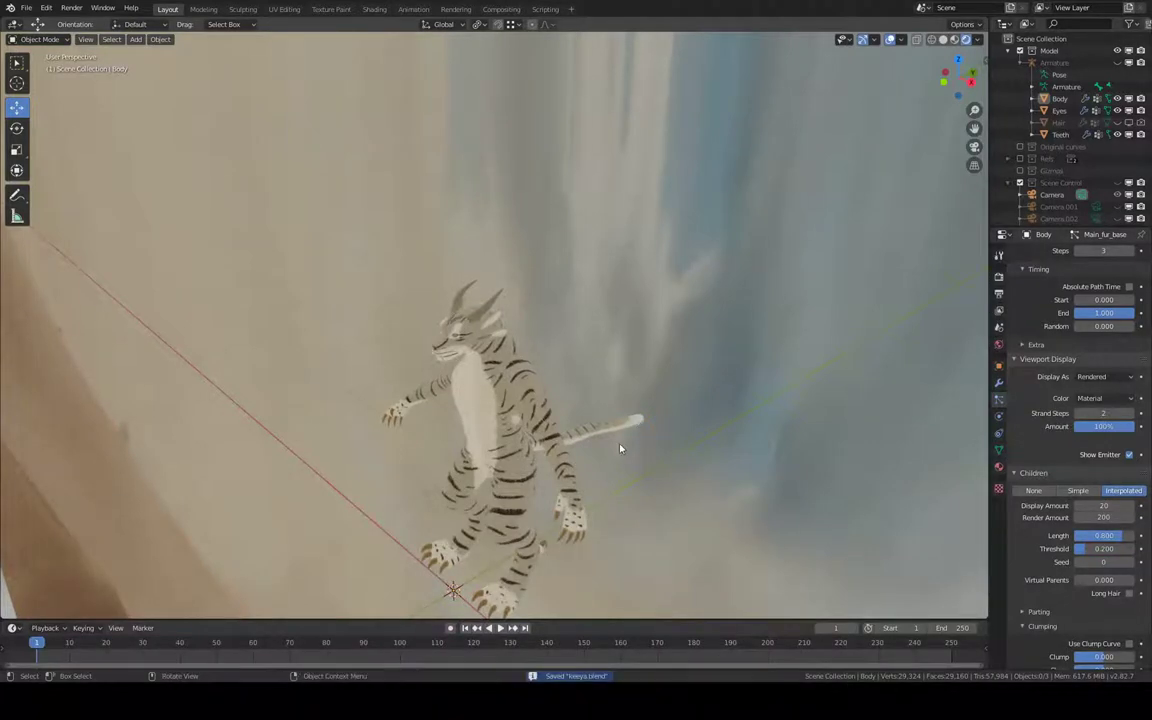
# Frame the tiger and make the Scene Control lights visible in the viewport.
pyautogui.keyDown('shift'); pyautogui.moveTo(607, 491); pyautogui.dragTo(599, 365, button='middle'); pyautogui.keyUp('shift')
pyautogui.scroll(3, 581, 368)
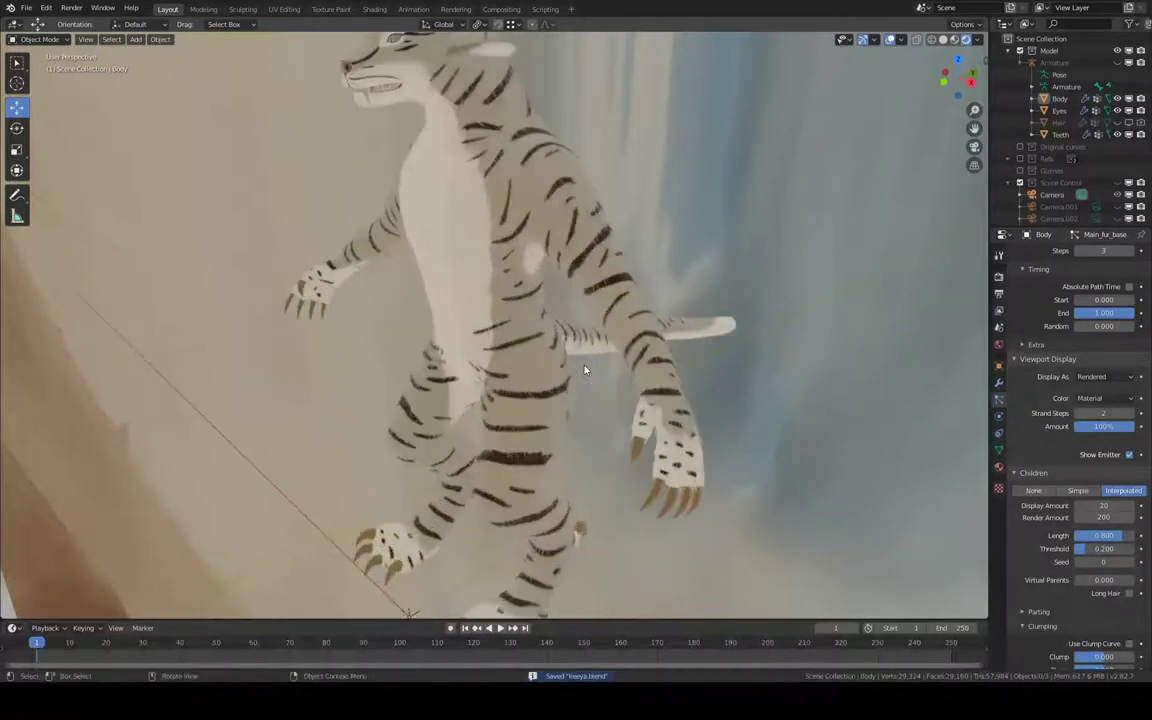
pyautogui.scroll(2, 572, 410)
pyautogui.scroll(2, 572, 410)
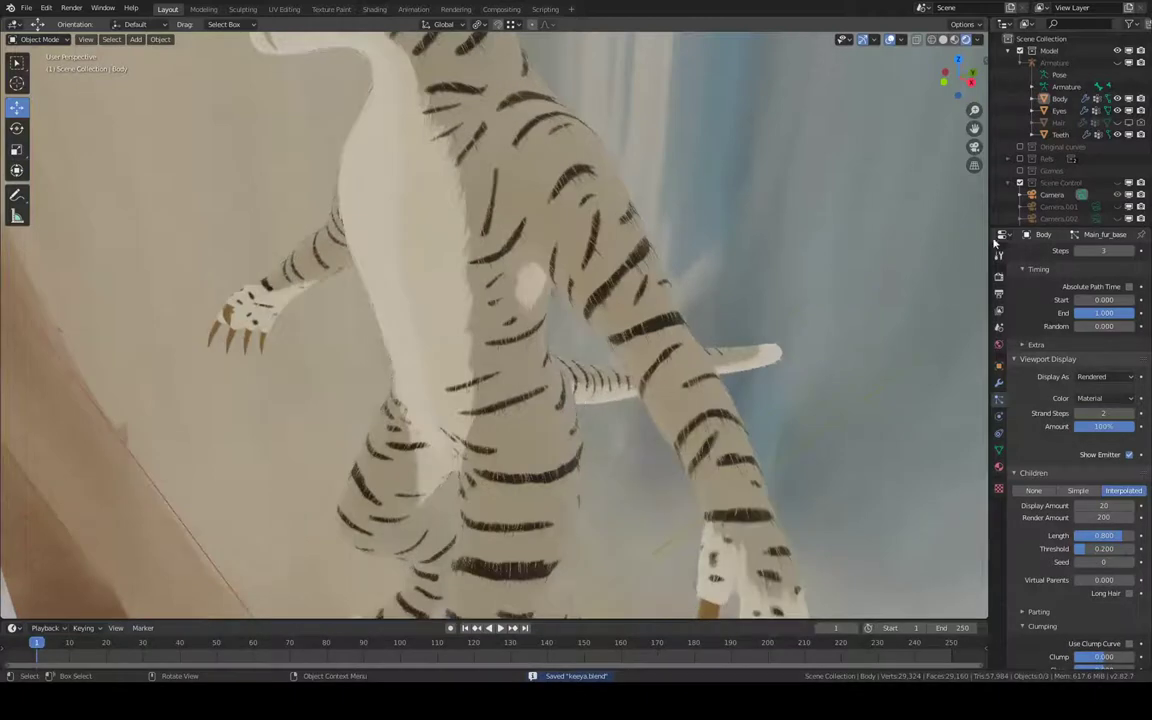
pyautogui.scroll(-2, 1089, 198)
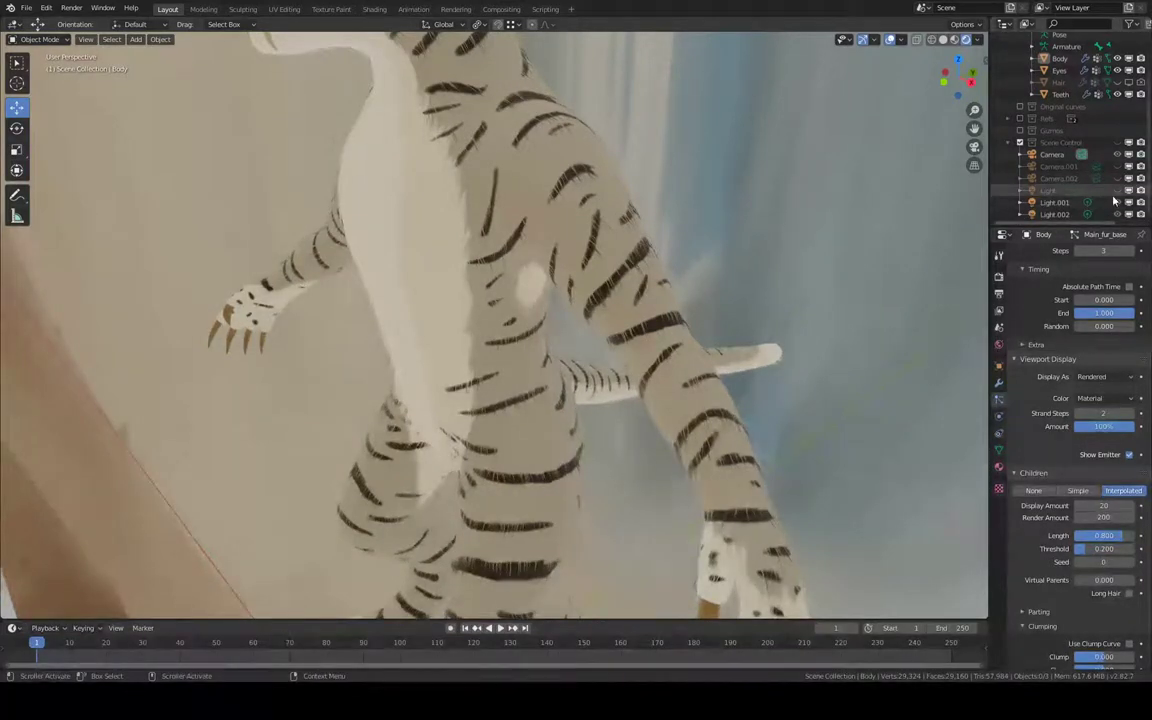
pyautogui.click(1119, 143)
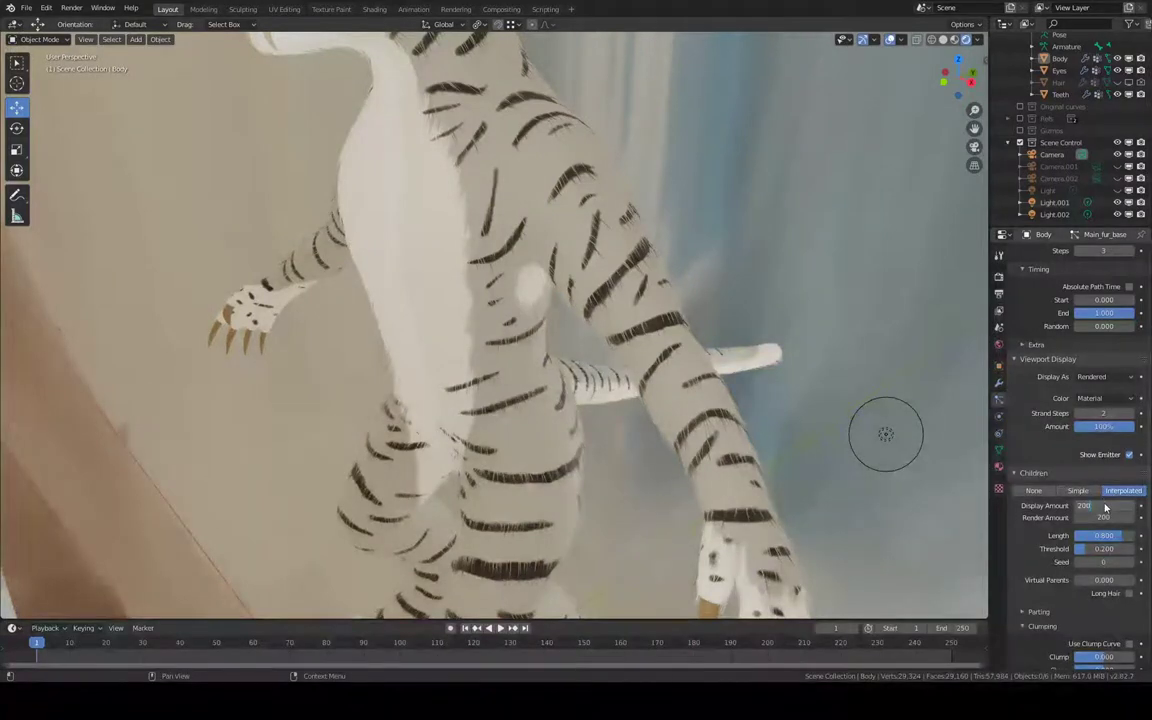
# Confirm a child display amount of 200, then show Main_fur_cover and hide Main_fur_base.
pyautogui.press('Return')
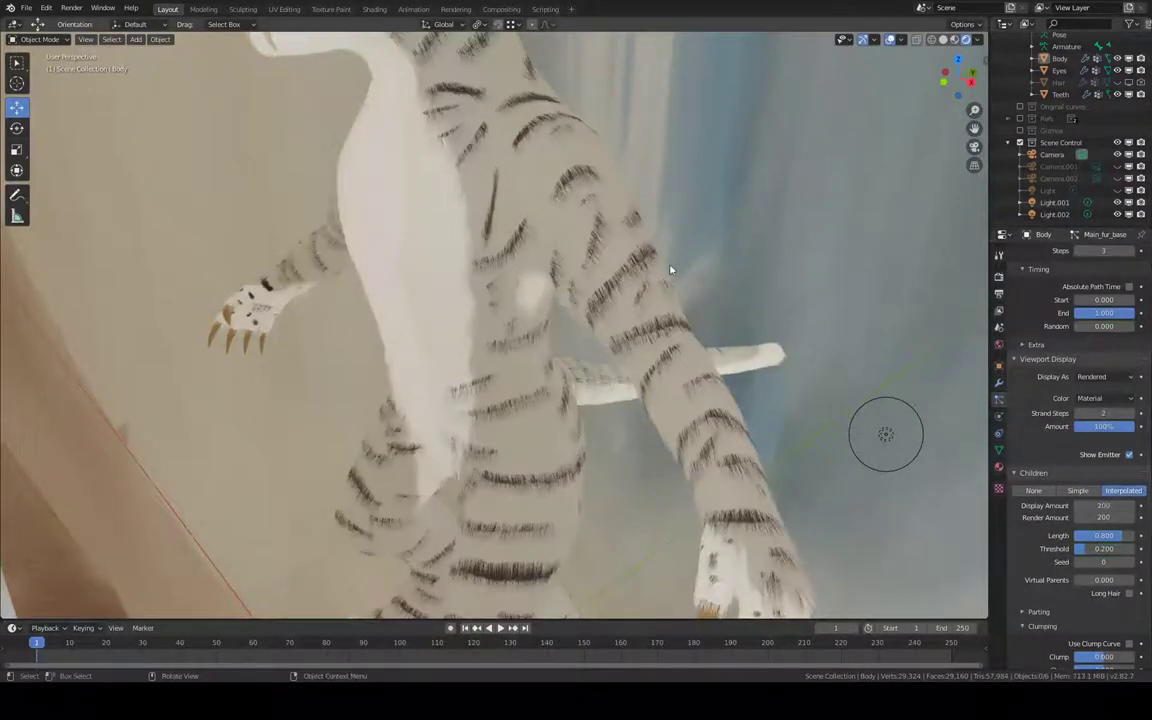
pyautogui.moveTo(671, 270)
pyautogui.mouseDown(button='middle')
pyautogui.moveTo(797, 250)
pyautogui.moveTo(726, 385)
pyautogui.moveTo(737, 352)
pyautogui.mouseUp(button='middle')
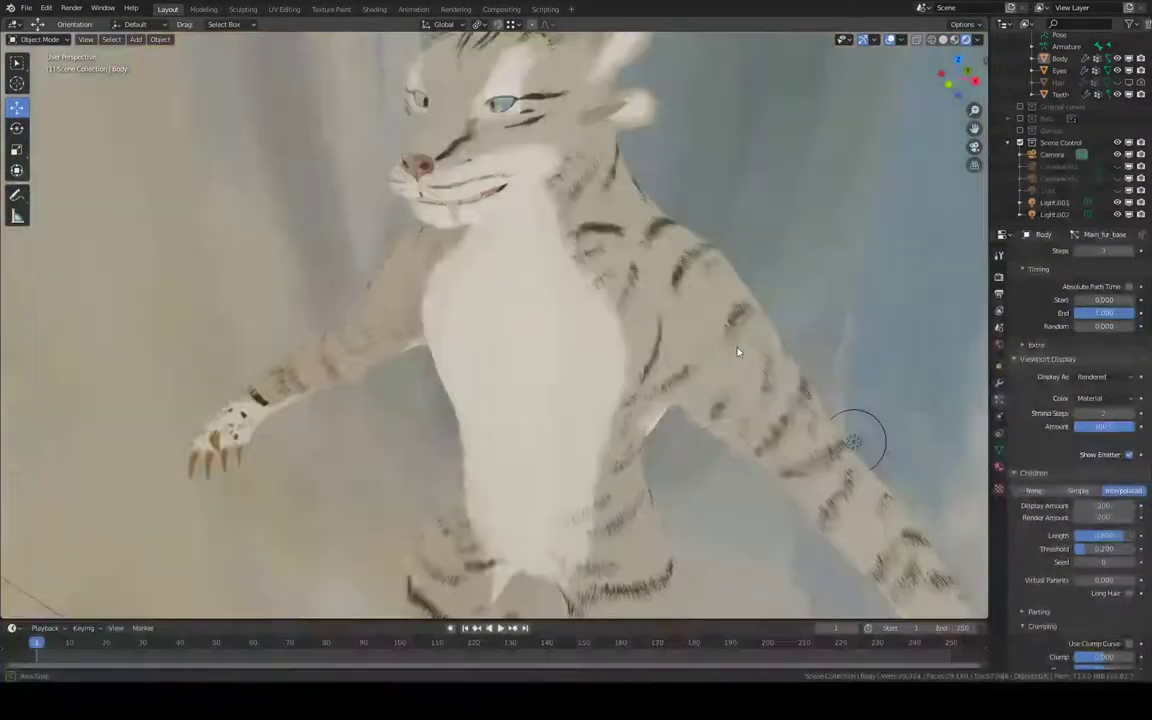
pyautogui.moveTo(737, 352); pyautogui.dragTo(673, 321, button='middle')
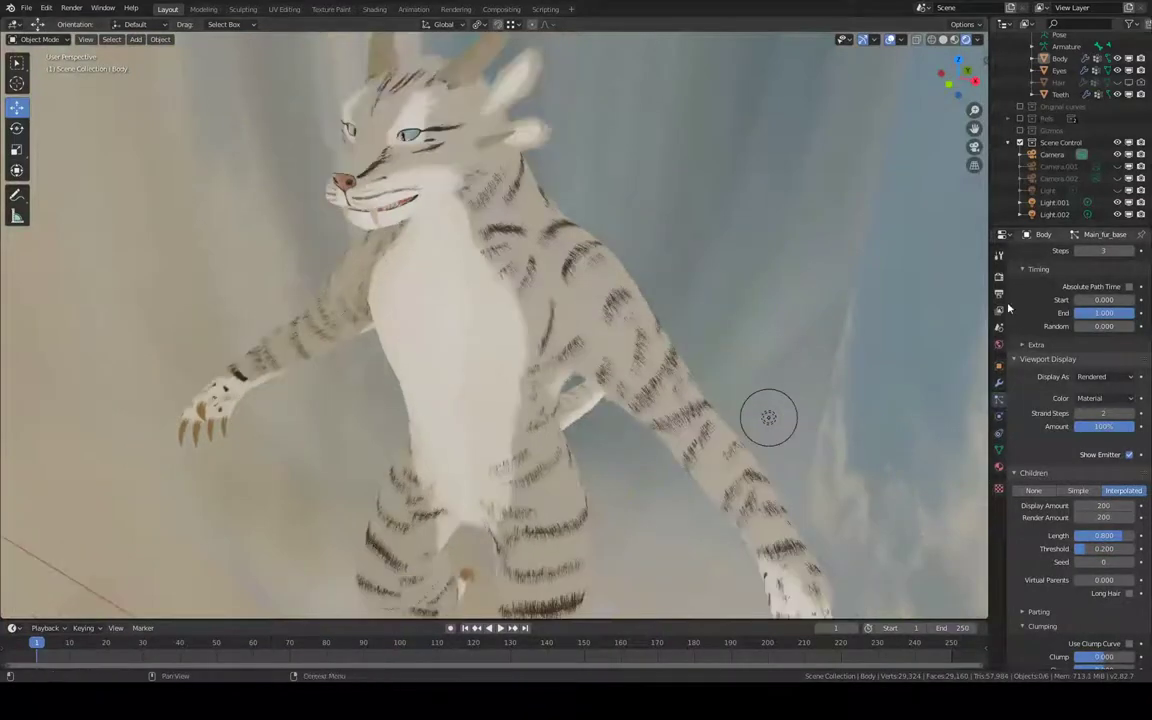
pyautogui.scroll(10, 1080, 327)
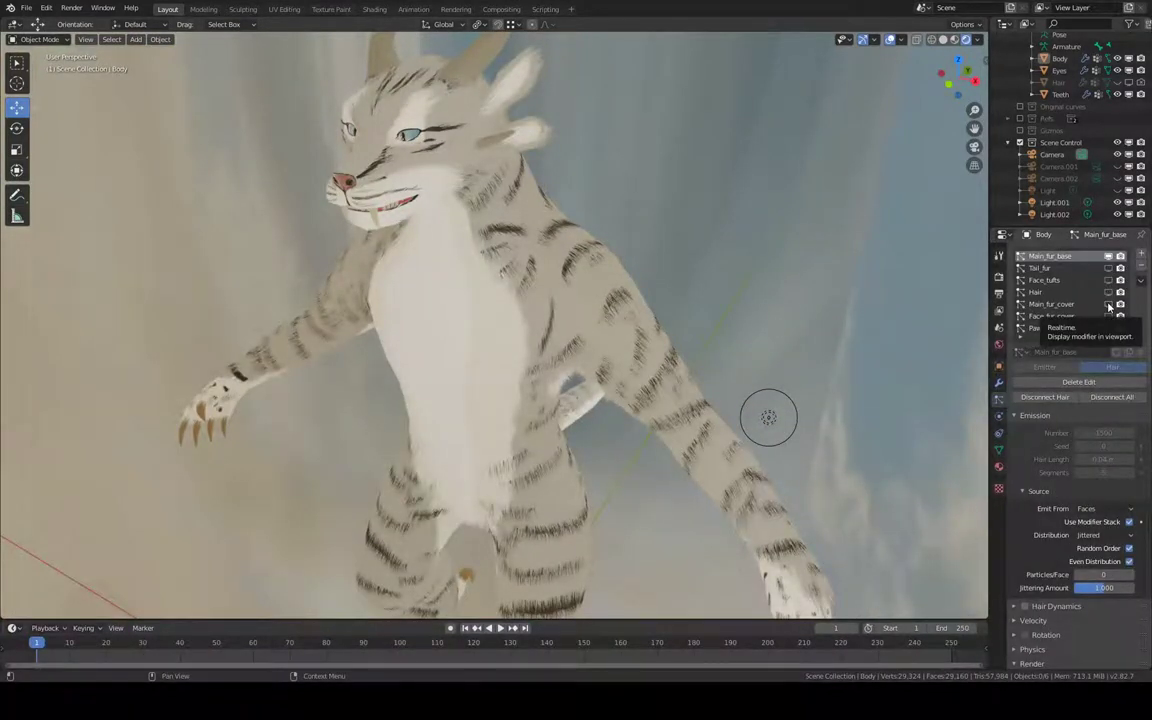
pyautogui.click(1108, 304)
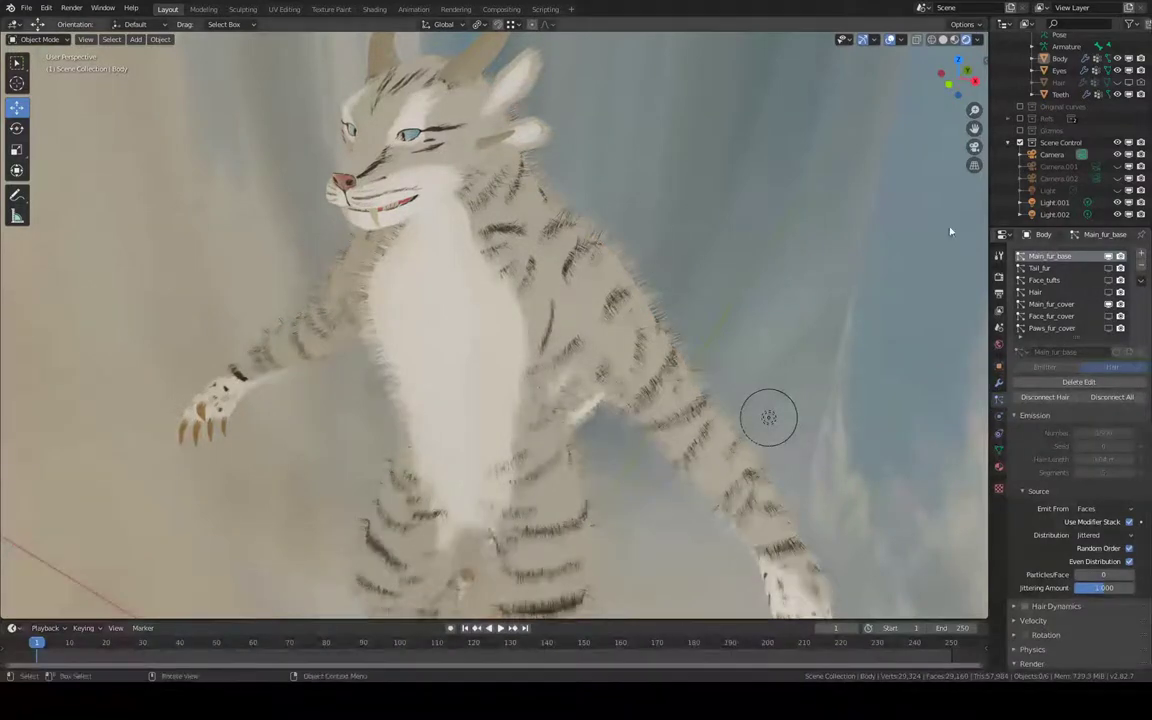
pyautogui.click(1108, 257)
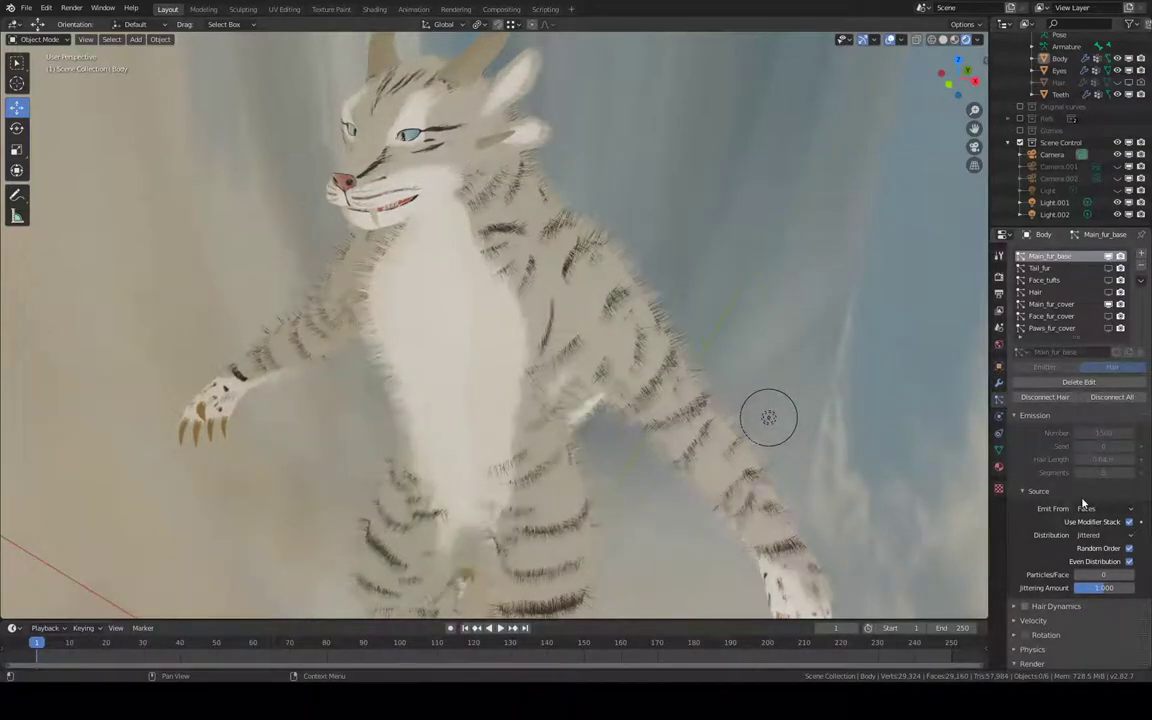
# Set the Main_fur_base child Display Amount to 20 and toggle its viewport visibility.
pyautogui.scroll(-5, 1083, 503)
pyautogui.scroll(-5, 1100, 480)
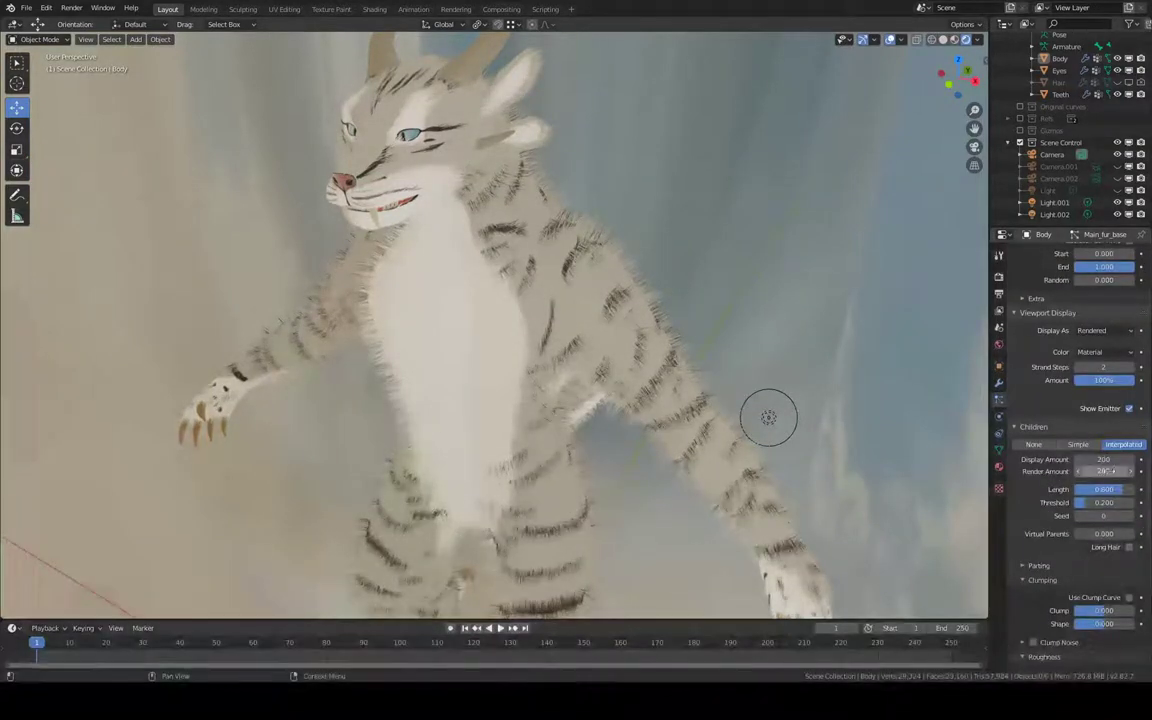
pyautogui.write('20')
pyautogui.press('Return')
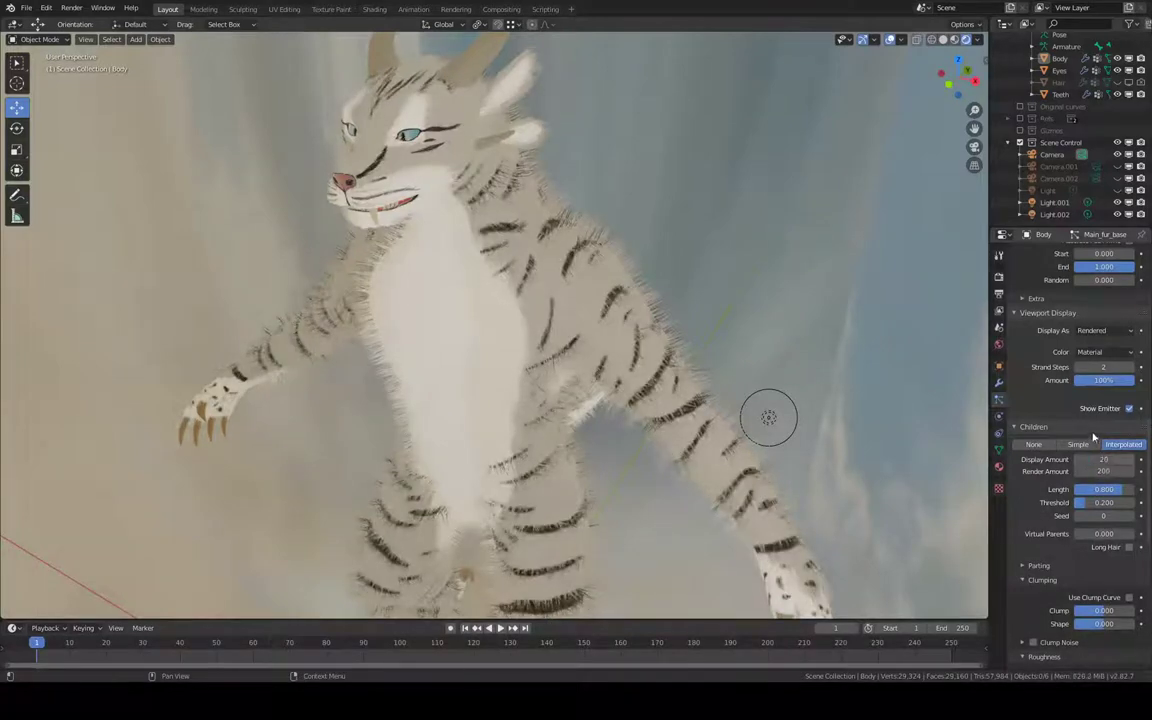
pyautogui.scroll(5, 1105, 450)
pyautogui.scroll(5, 1095, 300)
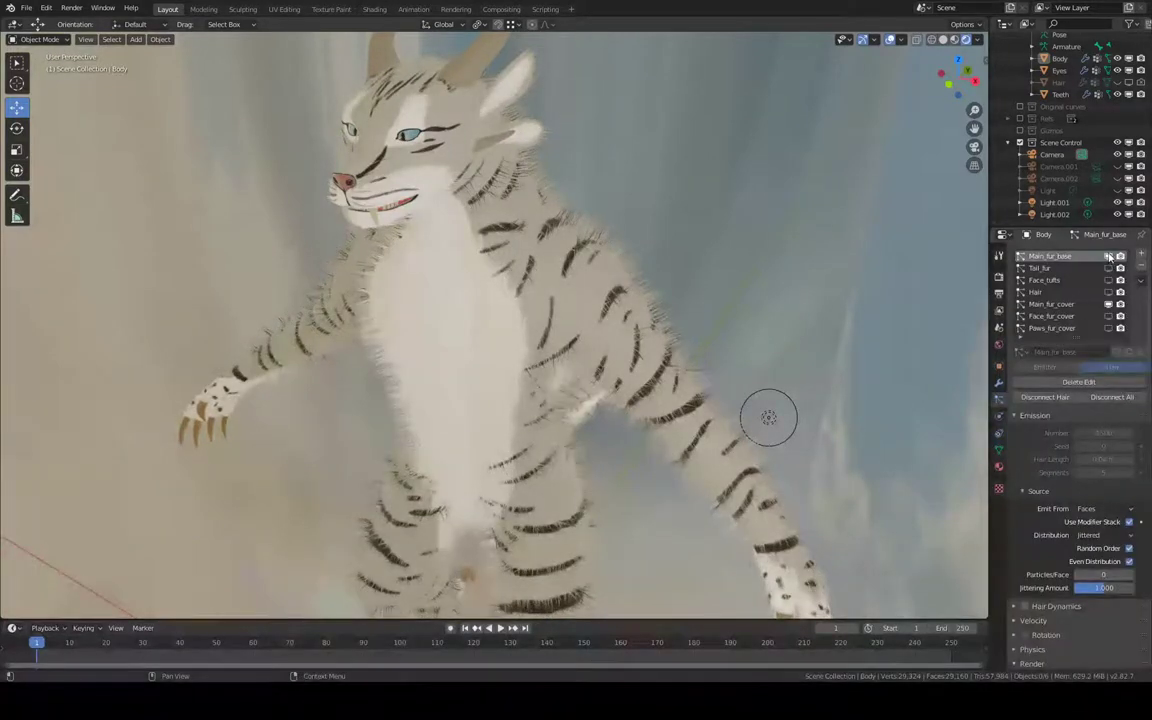
pyautogui.click(1108, 257)
# Select the Main_fur_cover layer and set its child Display Amount to 10.
pyautogui.click(1077, 305)
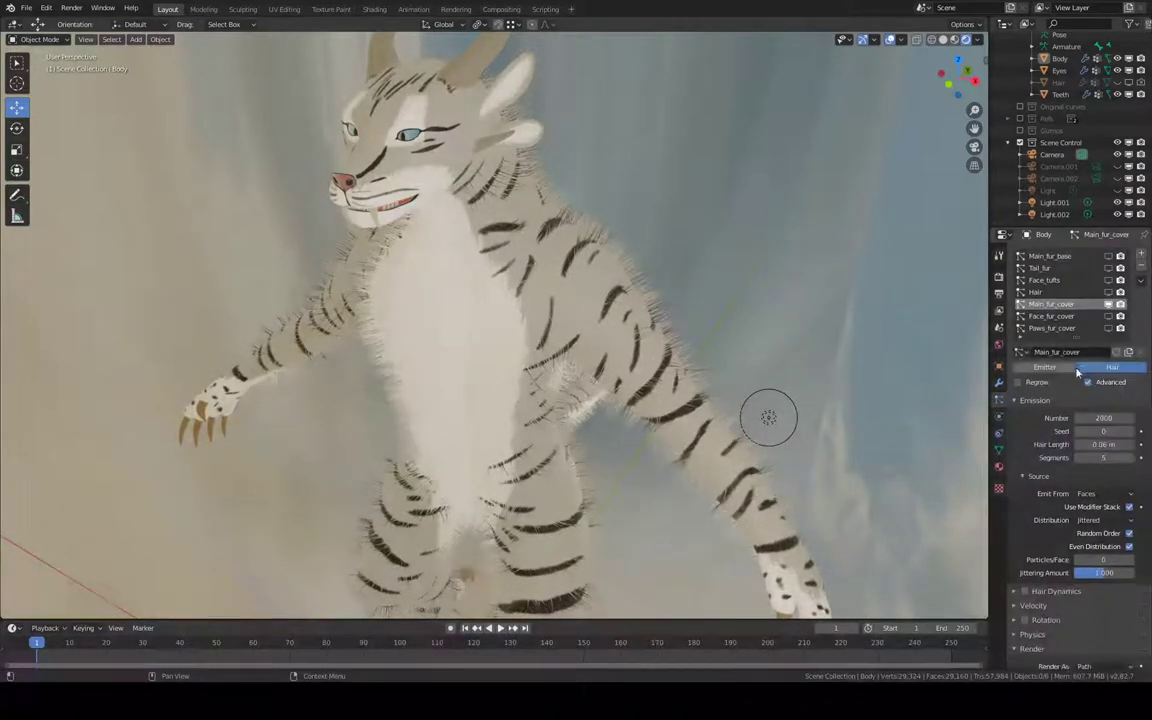
pyautogui.scroll(-2, 1079, 390)
pyautogui.scroll(-4, 1077, 410)
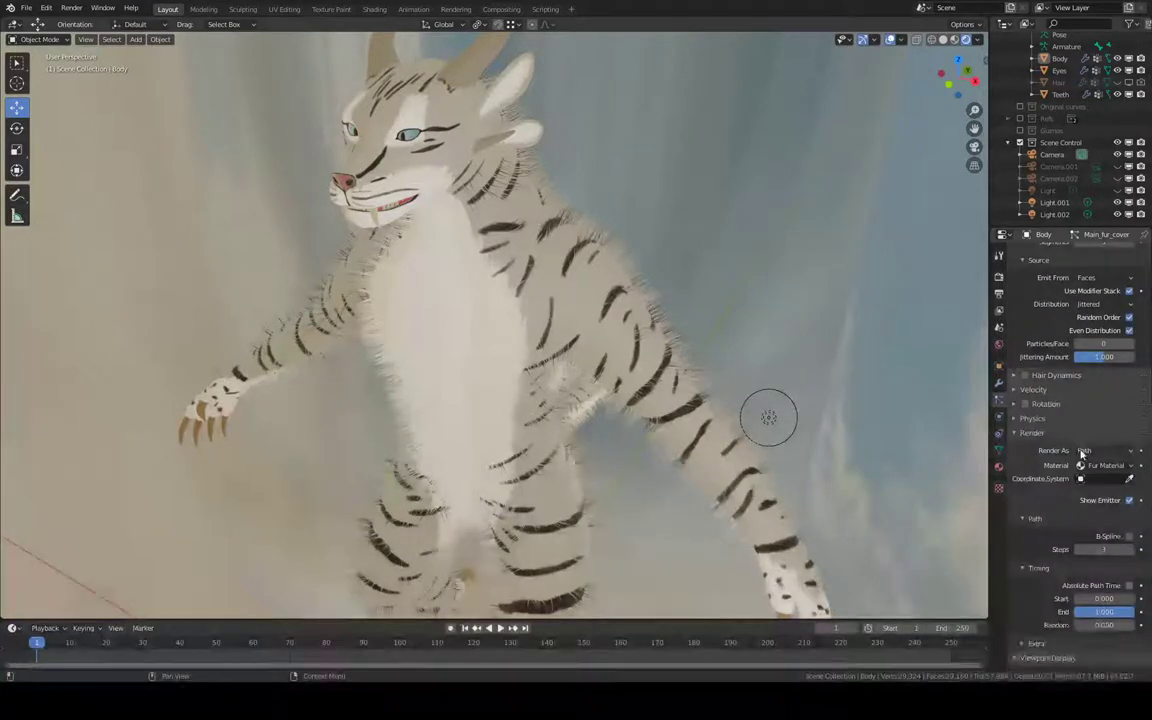
pyautogui.scroll(-5, 1081, 455)
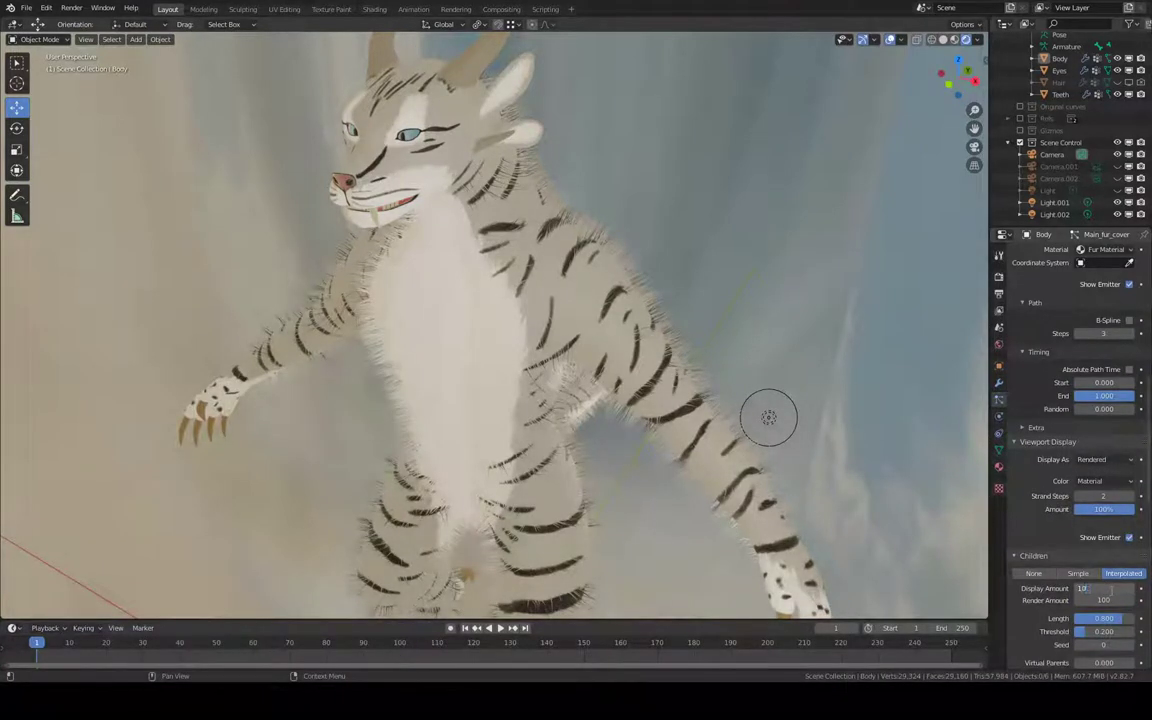
pyautogui.scroll(6, 600, 300)
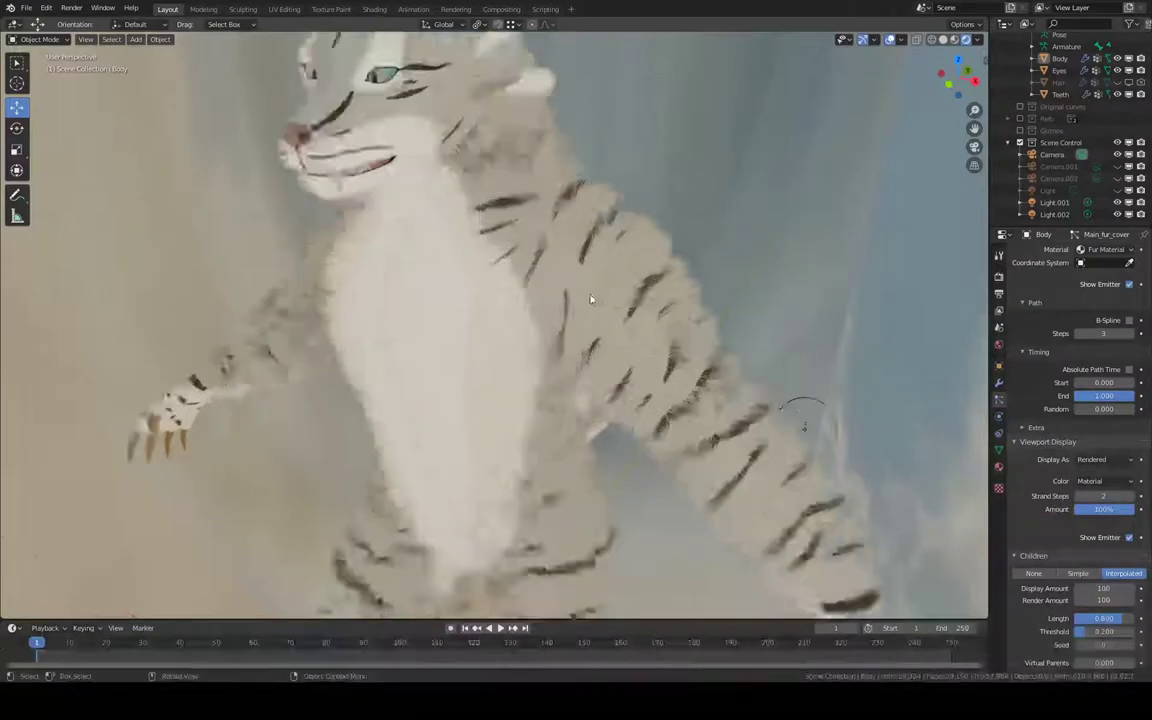
pyautogui.scroll(-3, 580, 280)
pyautogui.scroll(-3, 573, 286)
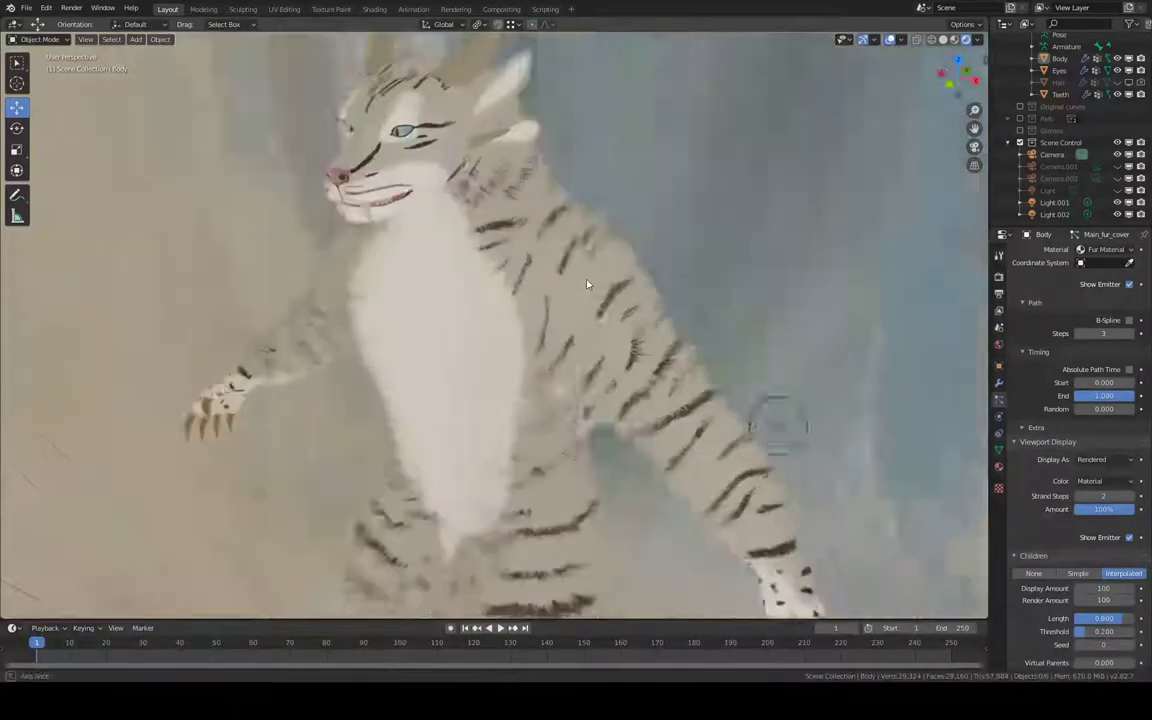
pyautogui.scroll(1, 580, 270)
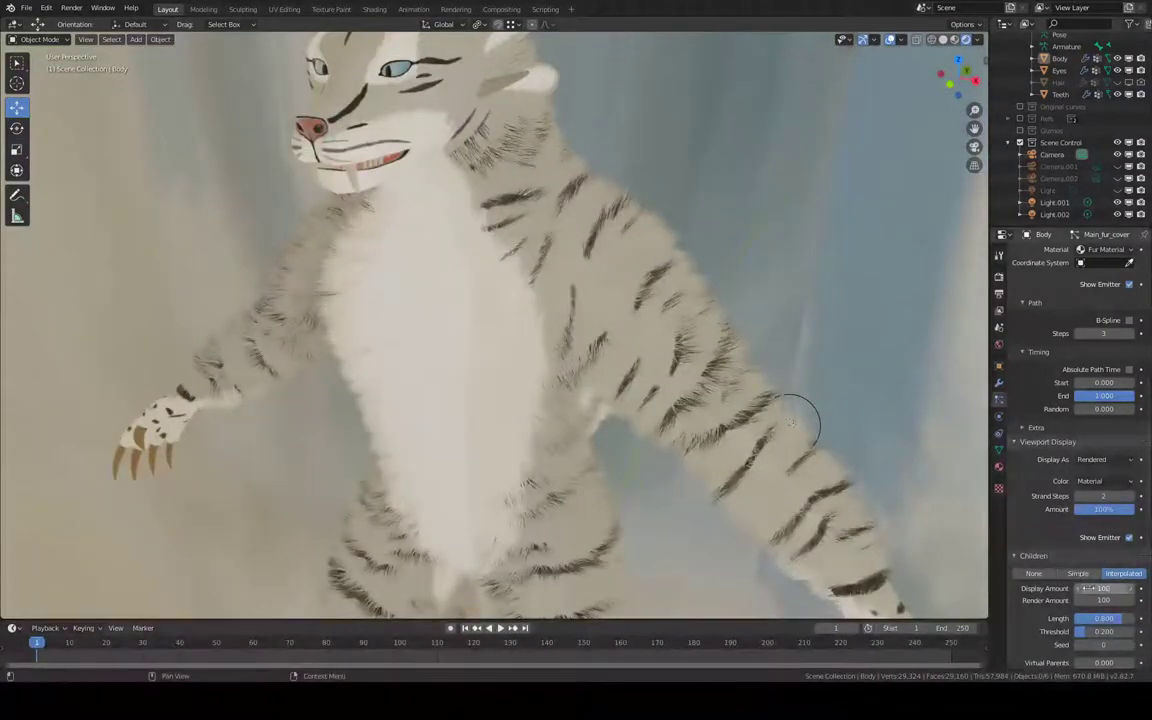
pyautogui.click(1098, 589)
pyautogui.press('Return')
# Review Main_fur_base settings, return to Main_fur_cover, and switch the viewport to Solid shading.
pyautogui.scroll(5, 1088, 333)
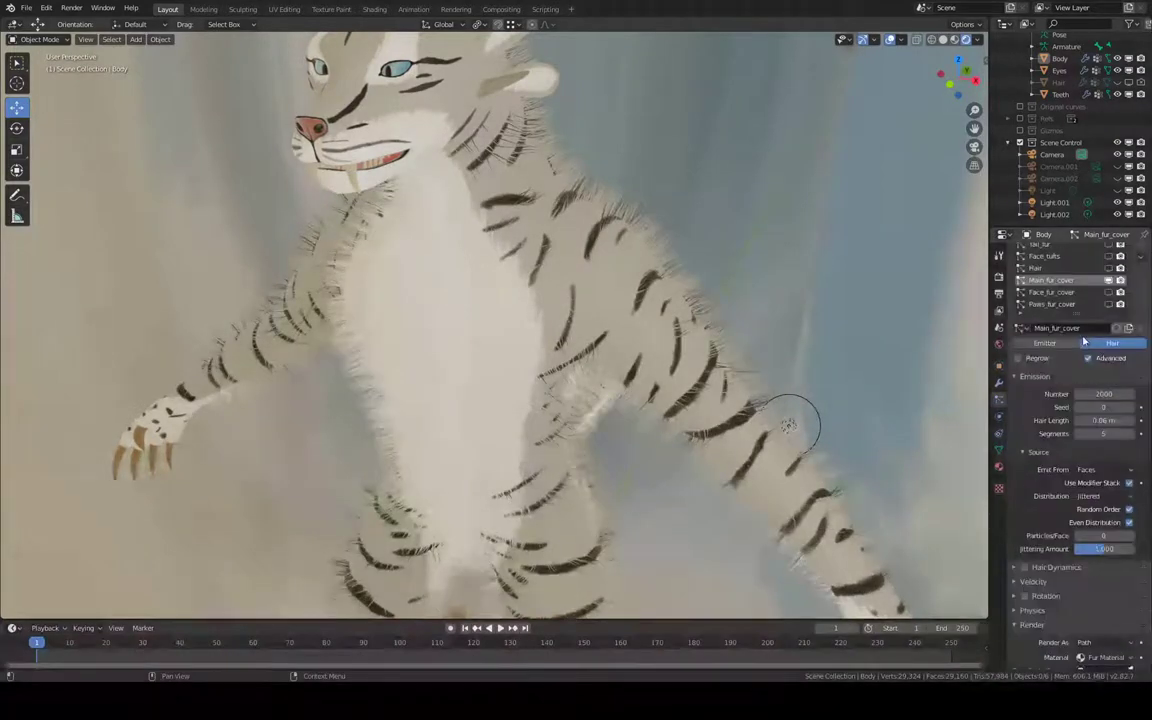
pyautogui.click(1070, 255)
pyautogui.scroll(-3, 1097, 395)
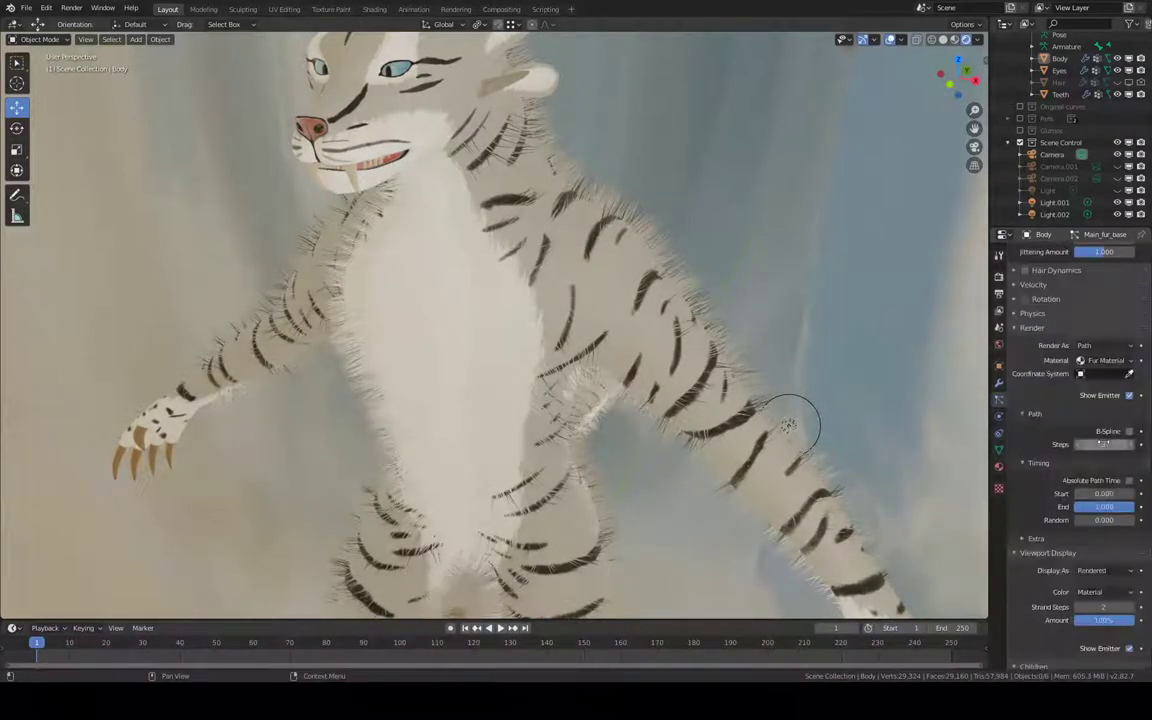
pyautogui.scroll(-8, 1104, 447)
pyautogui.scroll(3, 1104, 448)
pyautogui.scroll(4, 1104, 448)
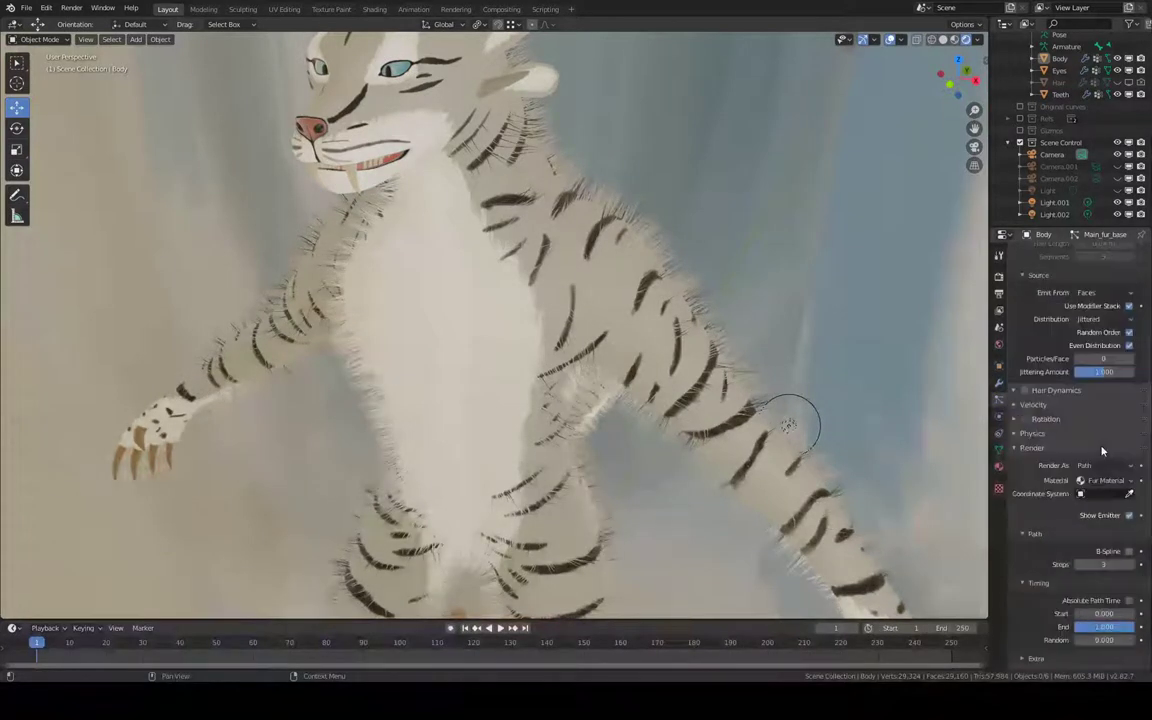
pyautogui.scroll(4, 1102, 452)
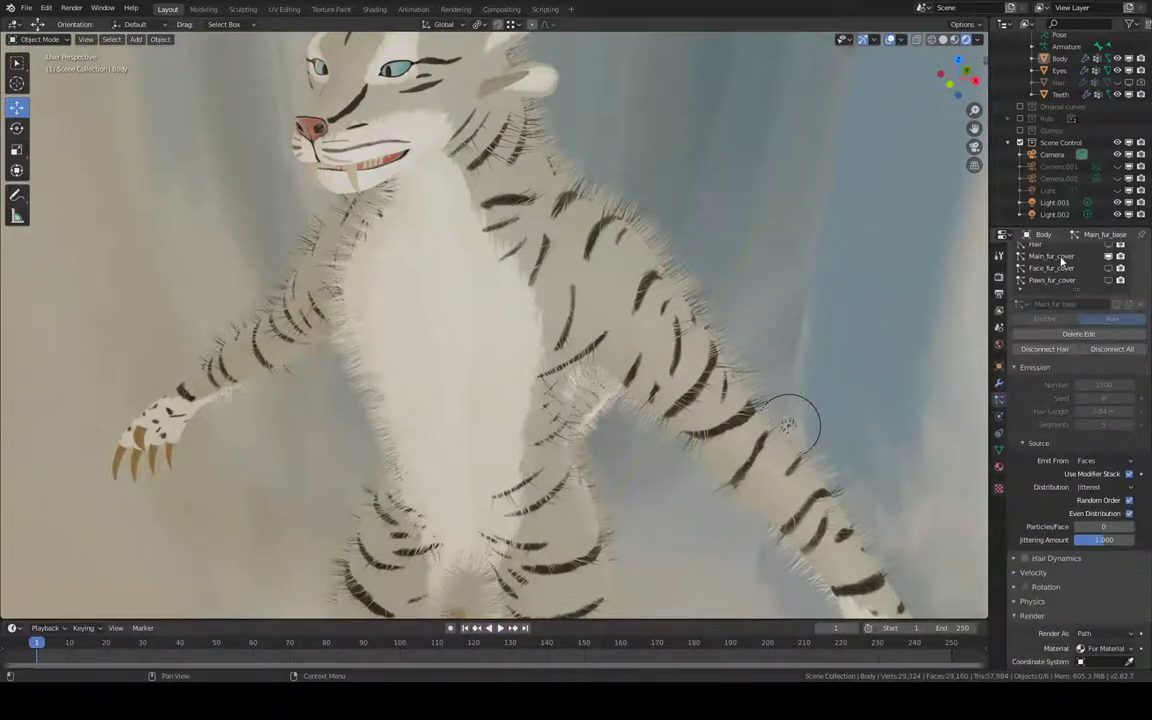
pyautogui.click(1062, 258)
pyautogui.scroll(2, 1105, 400)
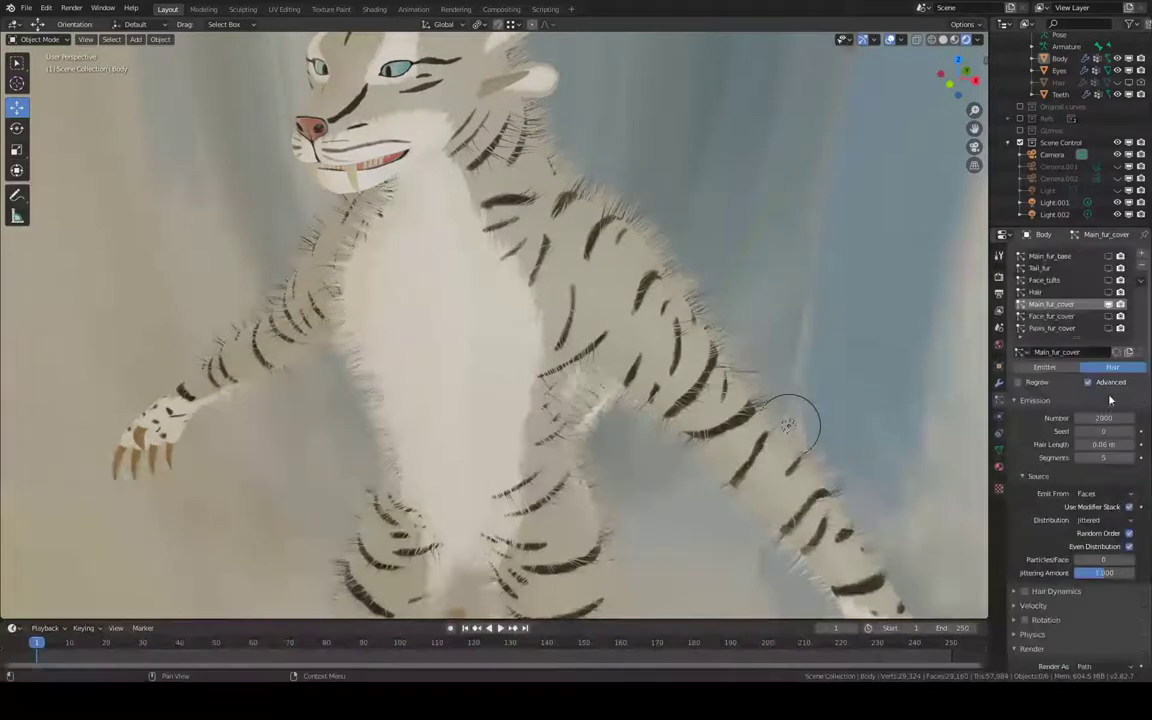
pyautogui.scroll(-5, 1106, 430)
pyautogui.scroll(-5, 1100, 470)
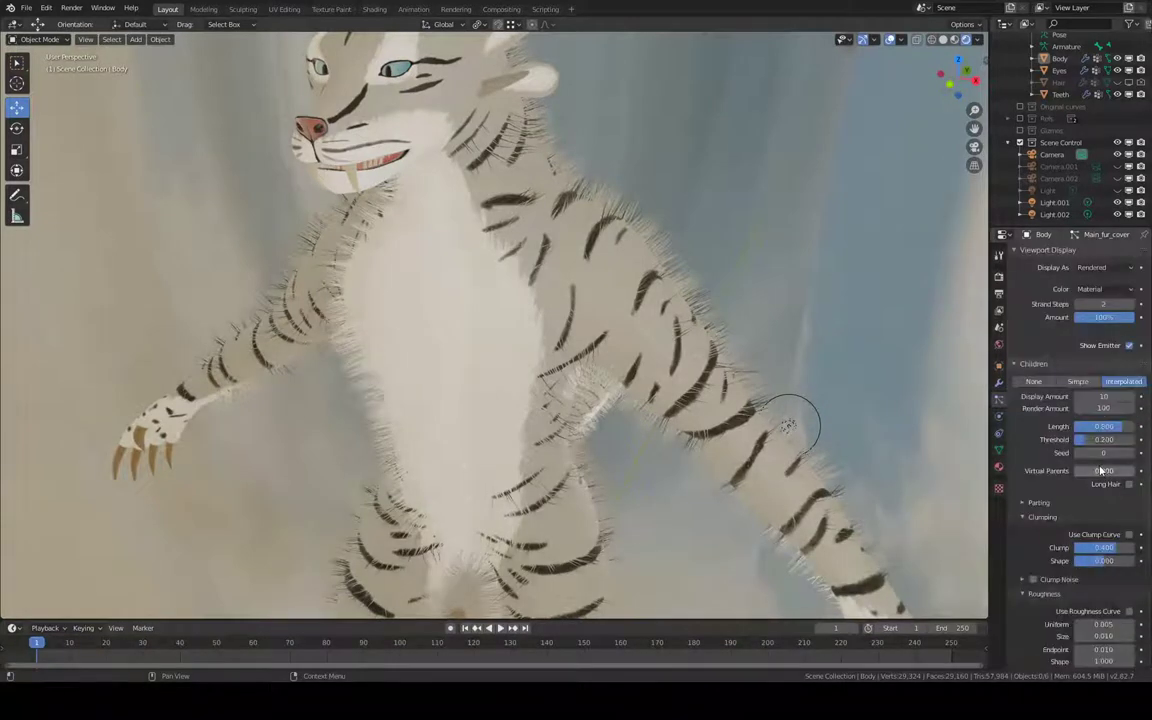
pyautogui.scroll(-2, 1100, 470)
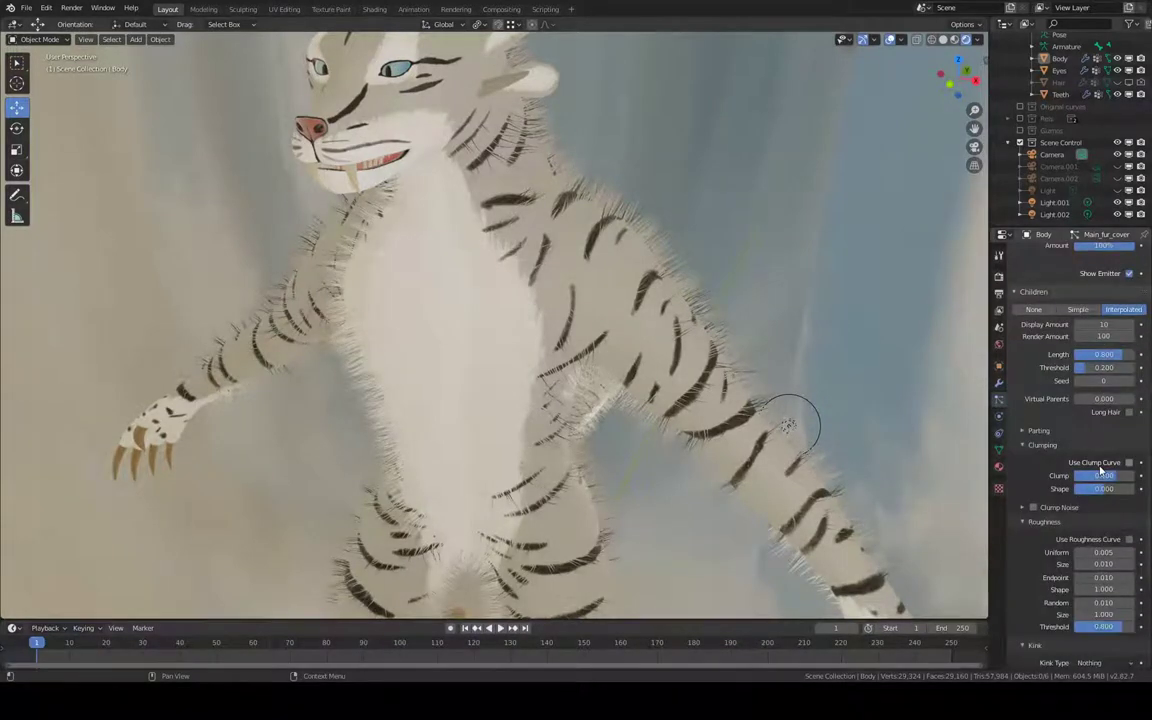
pyautogui.click(942, 39)
# Zoom in on the fur strands and try a Main_fur_cover child display amount of 100.
pyautogui.moveTo(771, 216); pyautogui.dragTo(761, 218, button='middle')
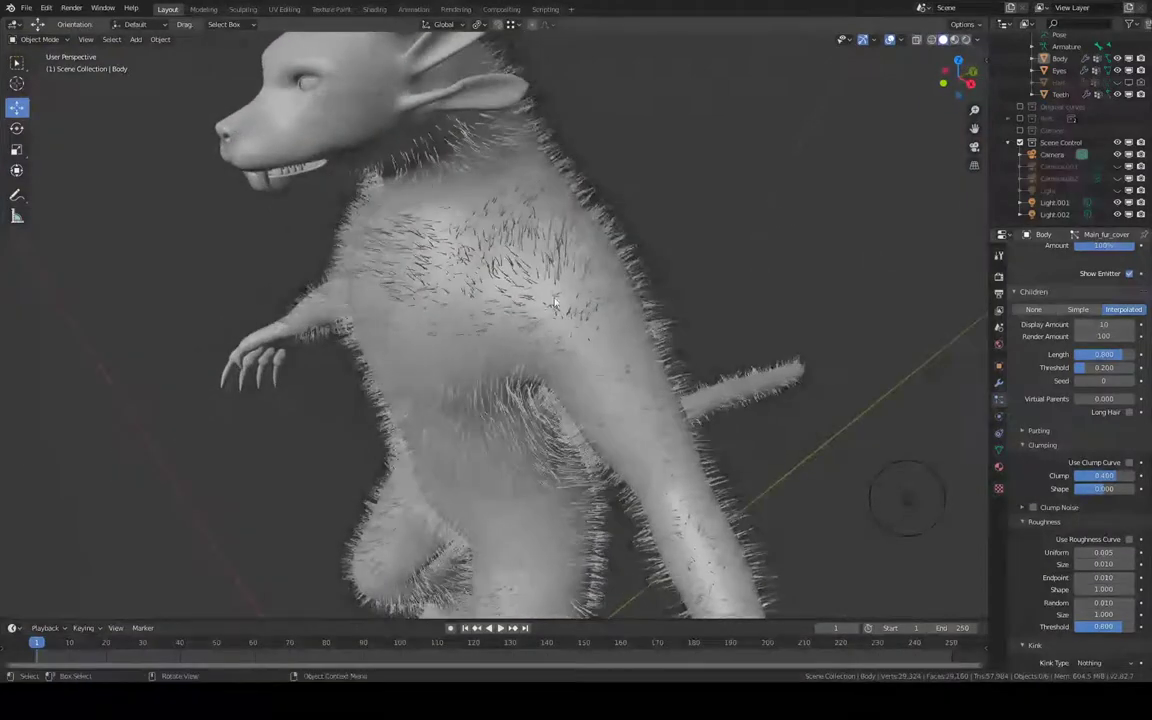
pyautogui.scroll(-3, 1073, 560)
pyautogui.scroll(-5, 1073, 560)
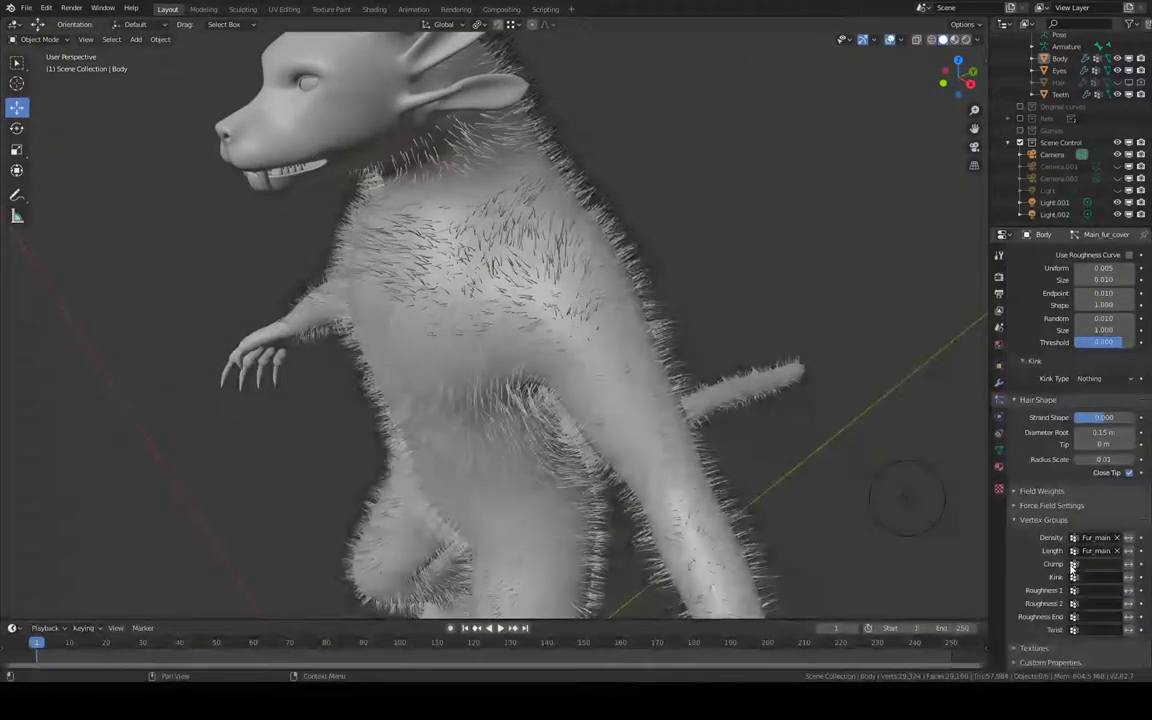
pyautogui.scroll(3, 1073, 565)
pyautogui.scroll(3, 1073, 560)
pyautogui.scroll(2, 1060, 540)
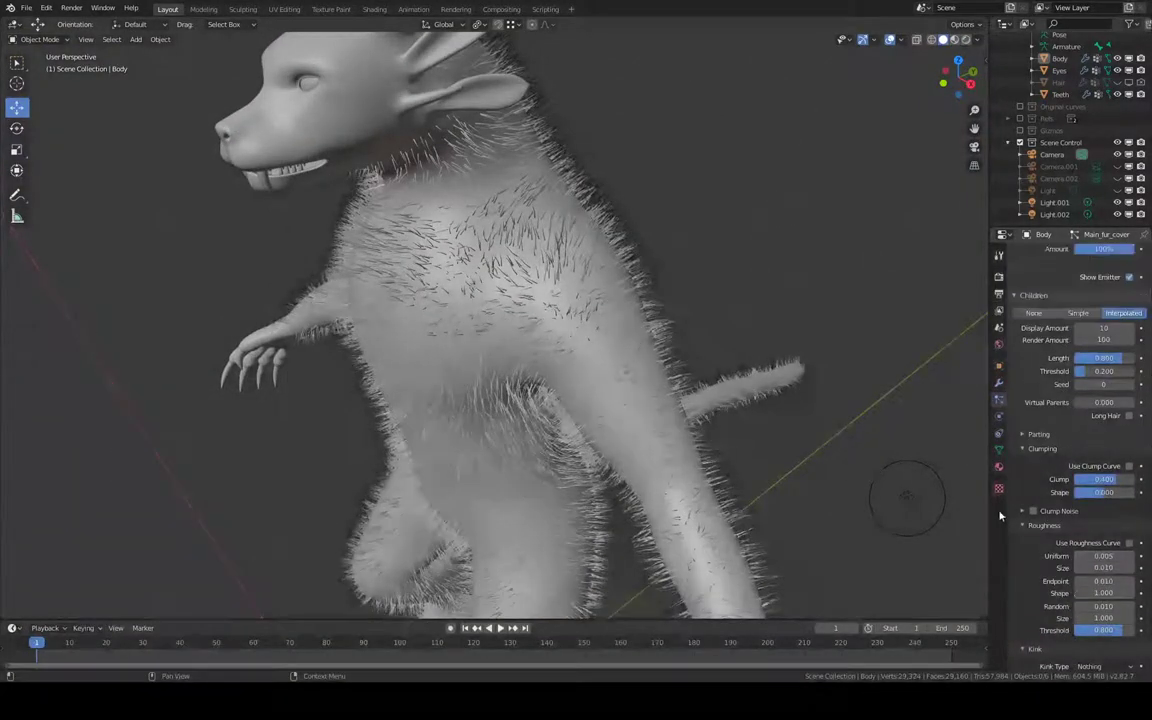
pyautogui.moveTo(620, 370); pyautogui.dragTo(640, 334, button='middle')
pyautogui.scroll(2, 600, 280)
pyautogui.scroll(4, 600, 263)
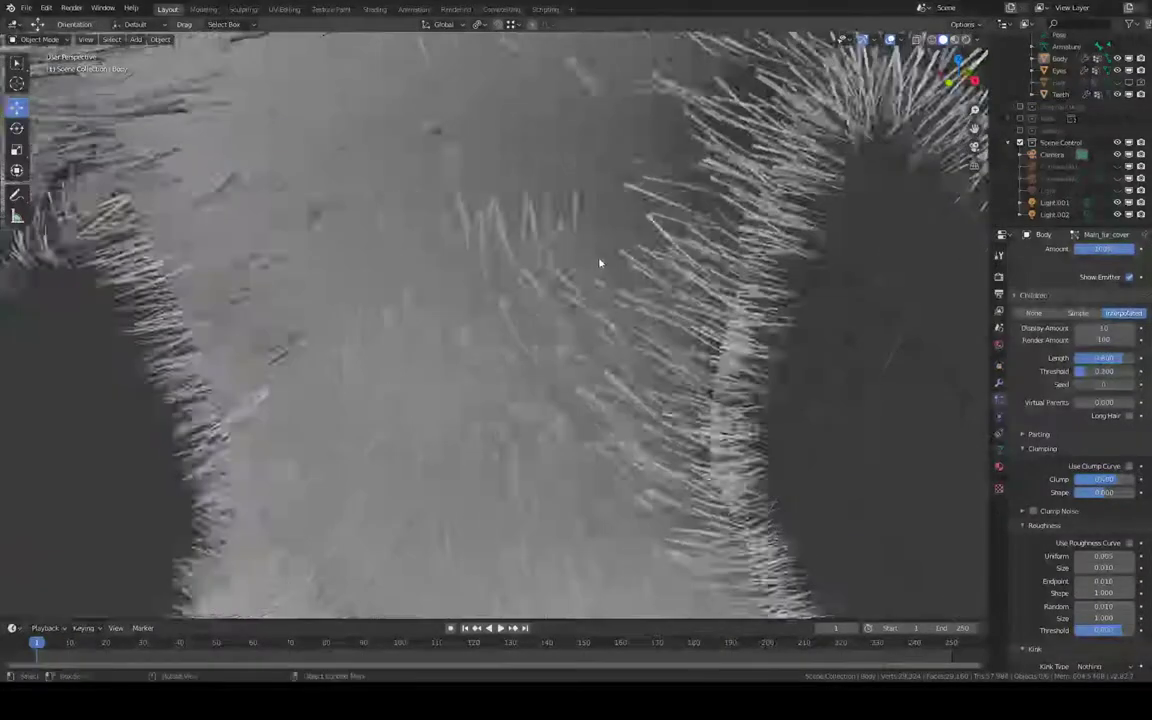
pyautogui.click(1104, 328)
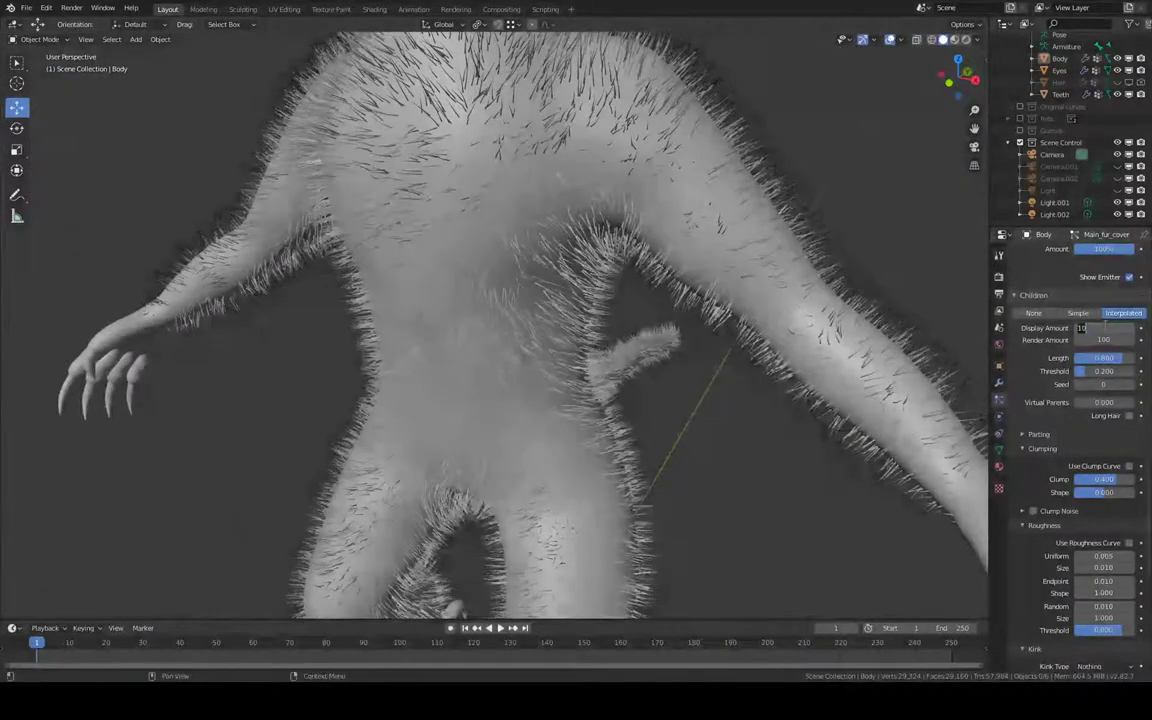
pyautogui.press('Return')
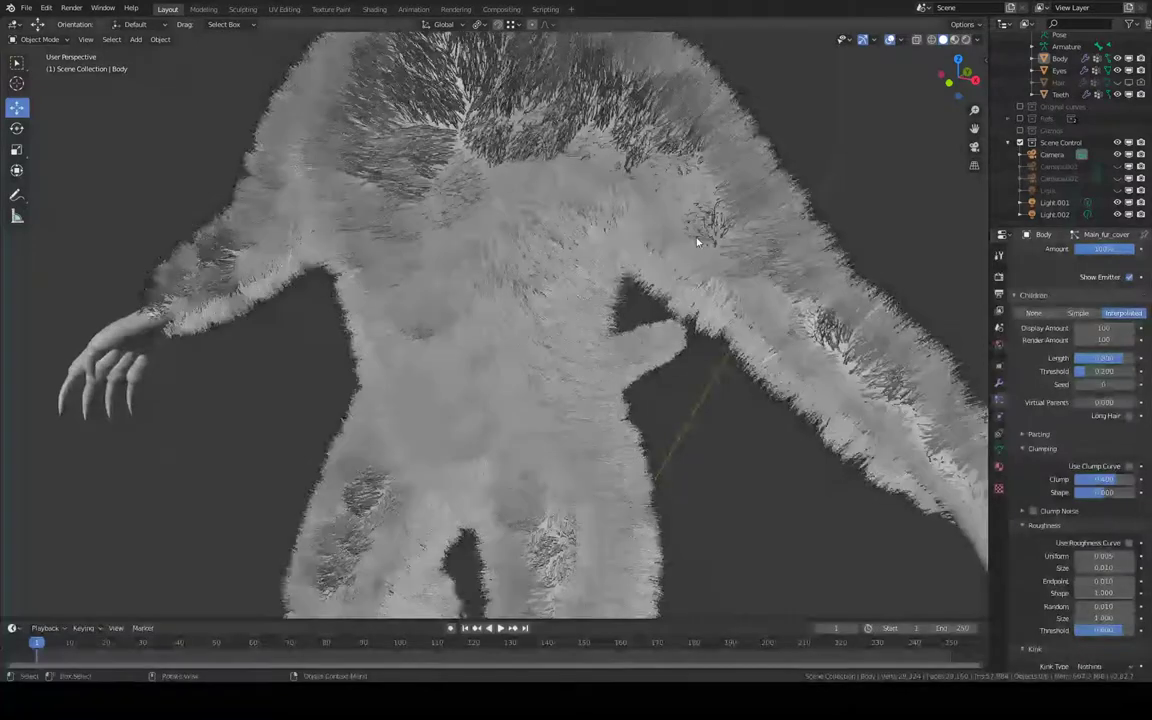
# Restore the child display amount to 10 and view the head and shoulders.
pyautogui.doubleClick(1103, 328)
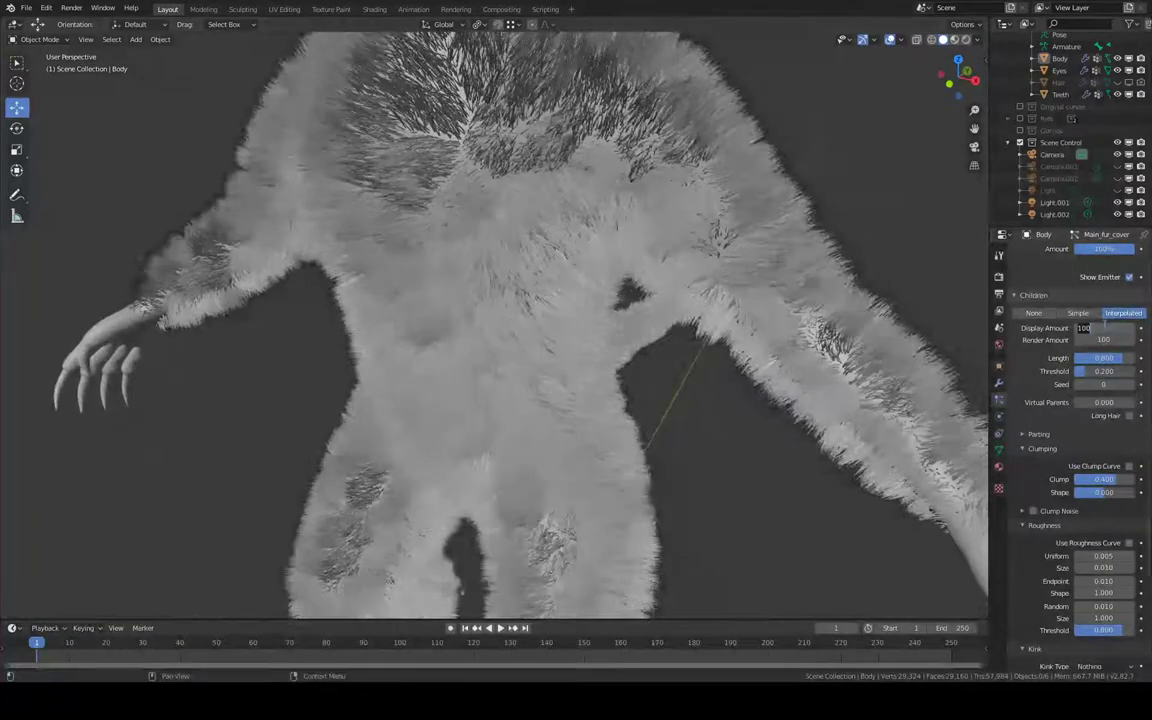
pyautogui.write('10')
pyautogui.press('Return')
pyautogui.moveTo(533, 212); pyautogui.dragTo(565, 245, button='middle')
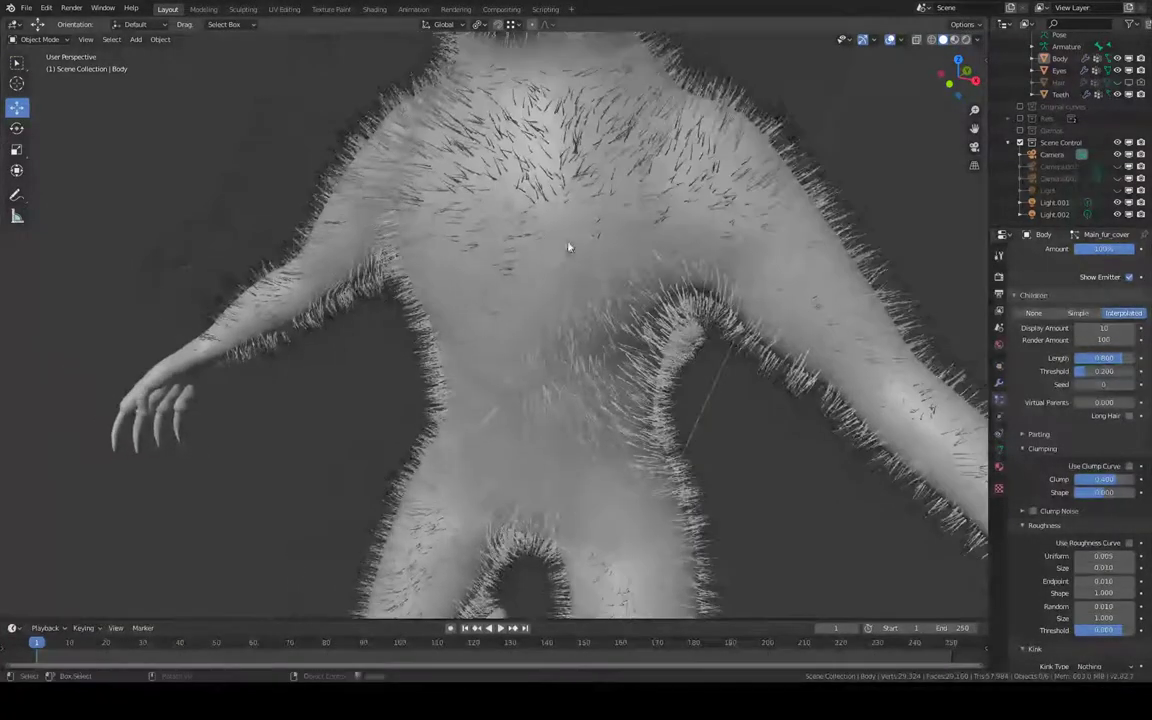
pyautogui.moveTo(413, 143); pyautogui.dragTo(372, 156, button='middle')
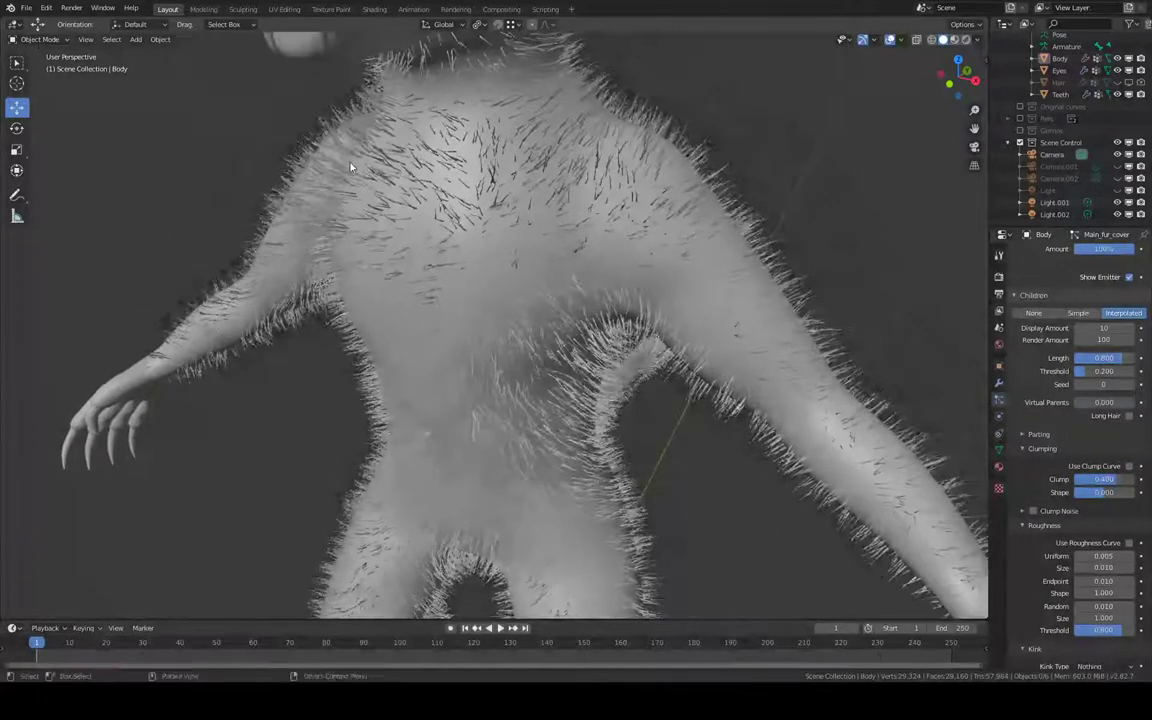
# Hide the Scene Control collection from the viewport and save keeya.blend.
pyautogui.click(1119, 143)
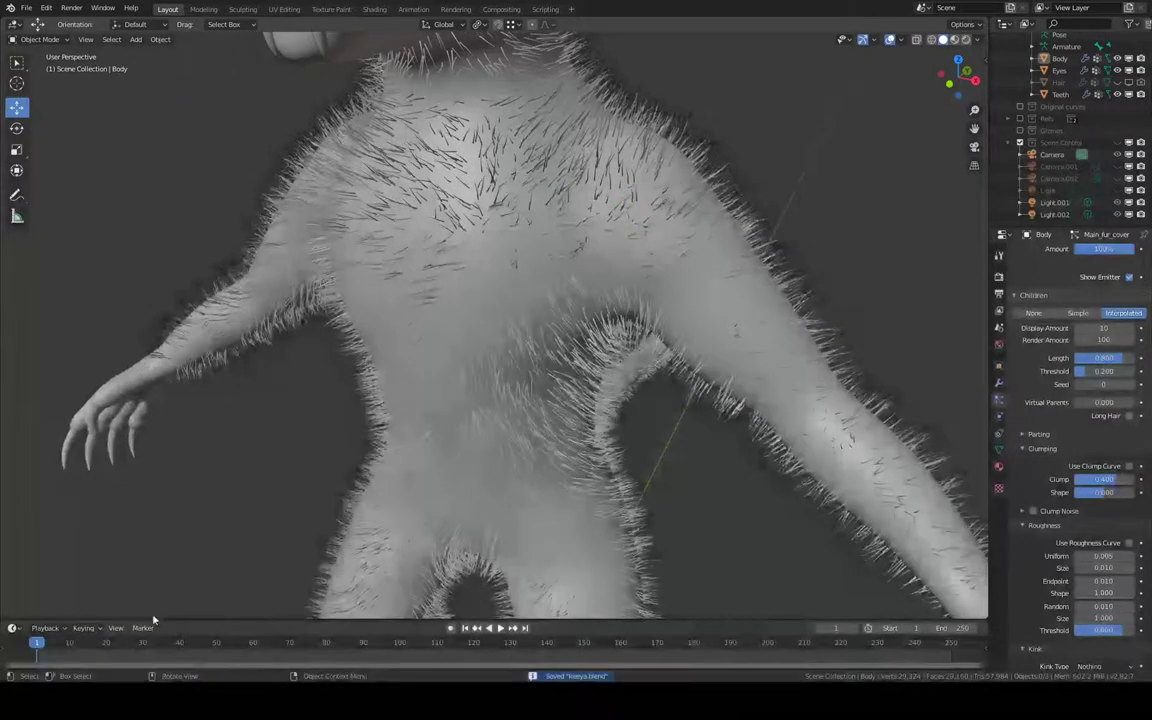
pyautogui.hotkey('ctrl', 's')
pyautogui.click(50, 39)
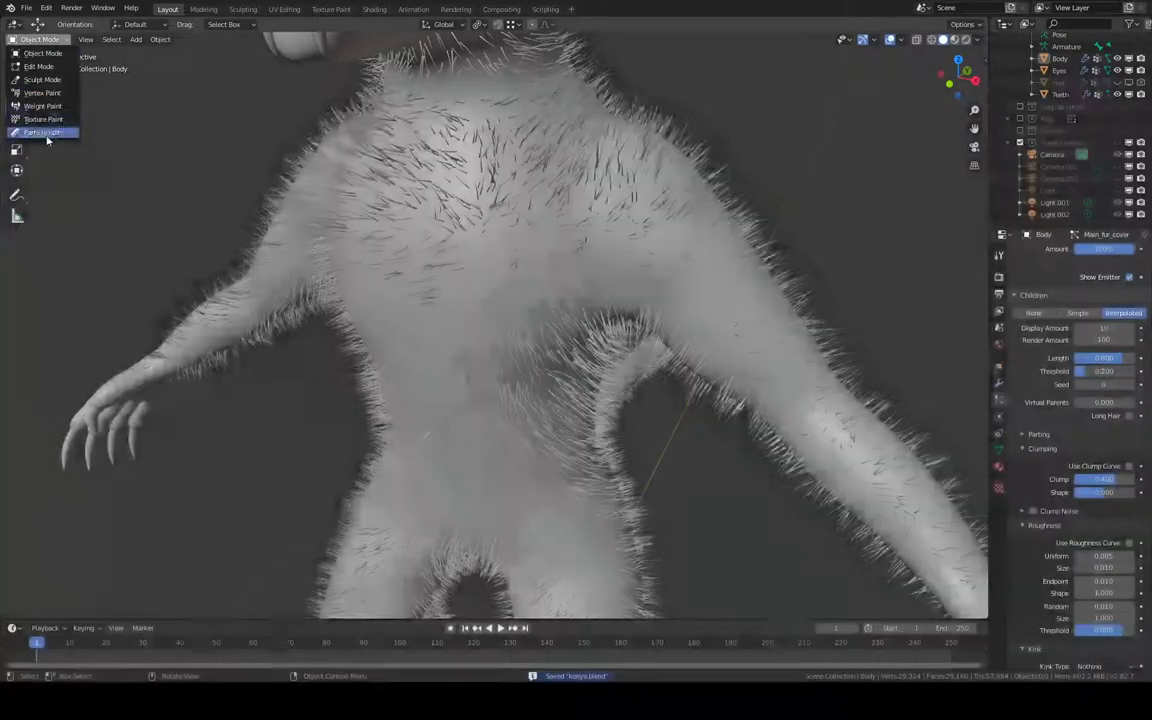